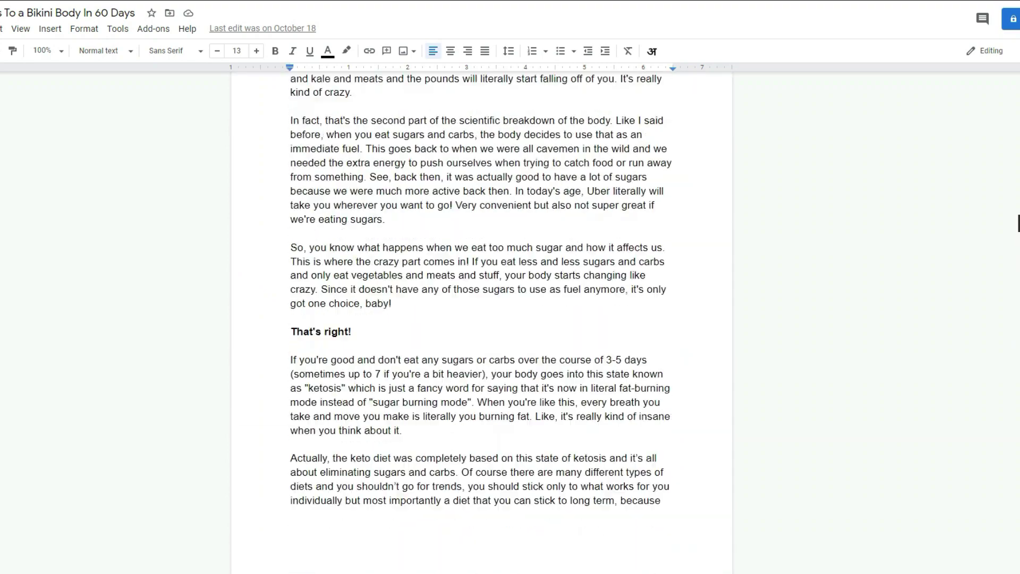
{"action": "scroll", "coordinate": [481, 319], "scroll_direction": "up", "scroll_amount": 10}
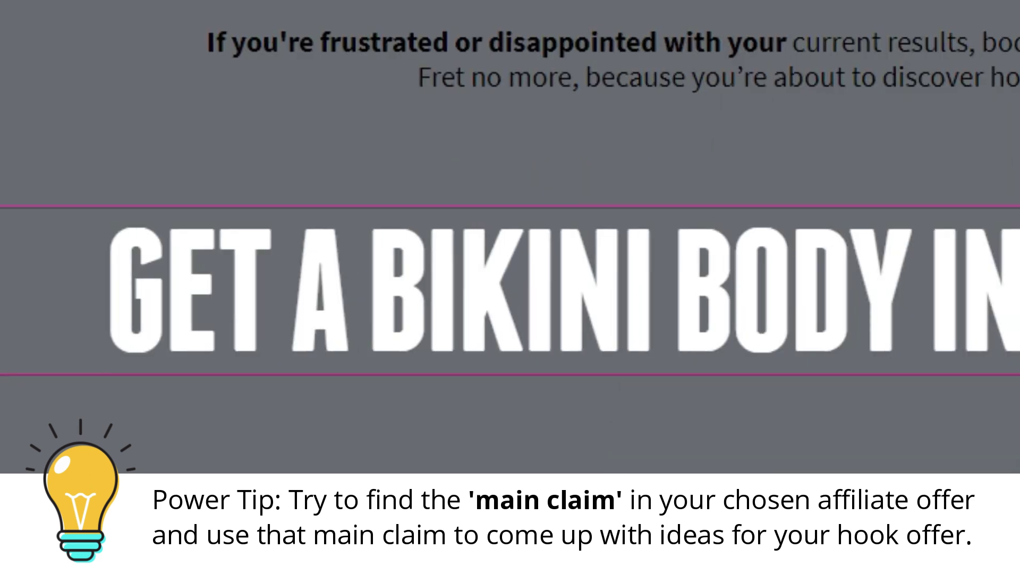
{"action": "left_click_drag", "start_coordinate": [784, 343], "coordinate": [399, 341]}
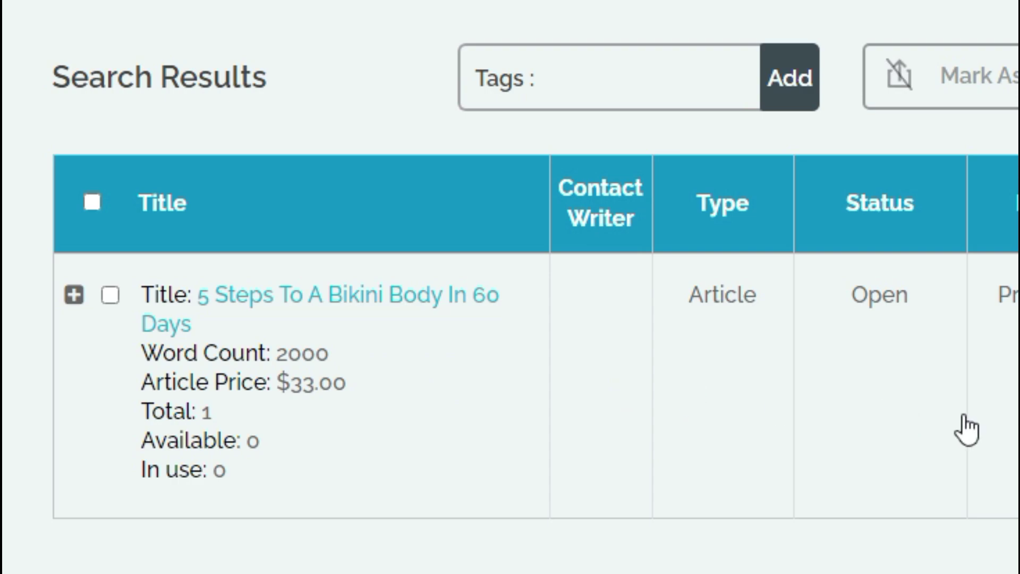
Open the project details of the "5 Steps To A Bikini Body In 60 Days" article order for editing.
{"action": "left_click", "coordinate": [920, 315]}
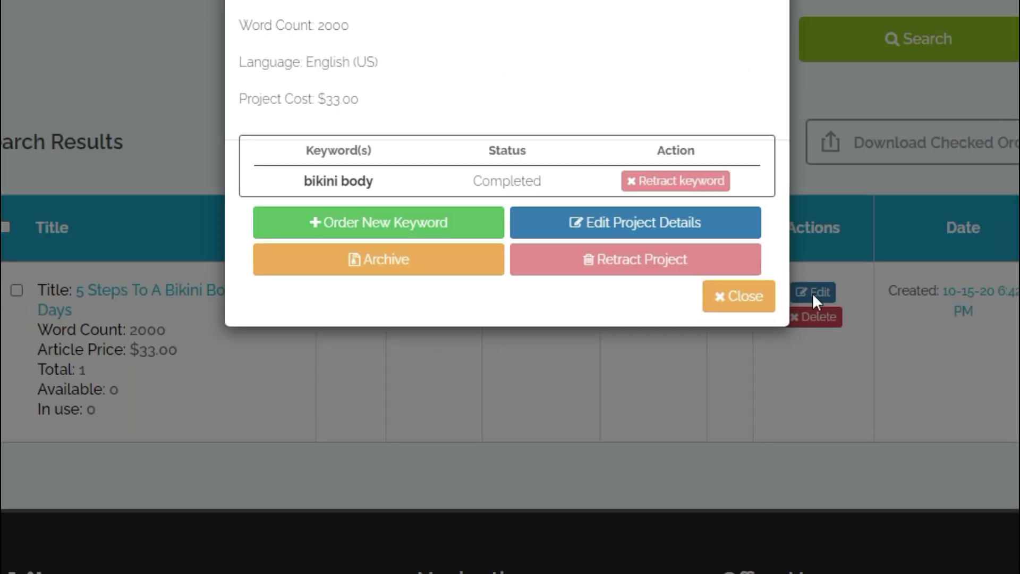
{"action": "left_click", "coordinate": [693, 242]}
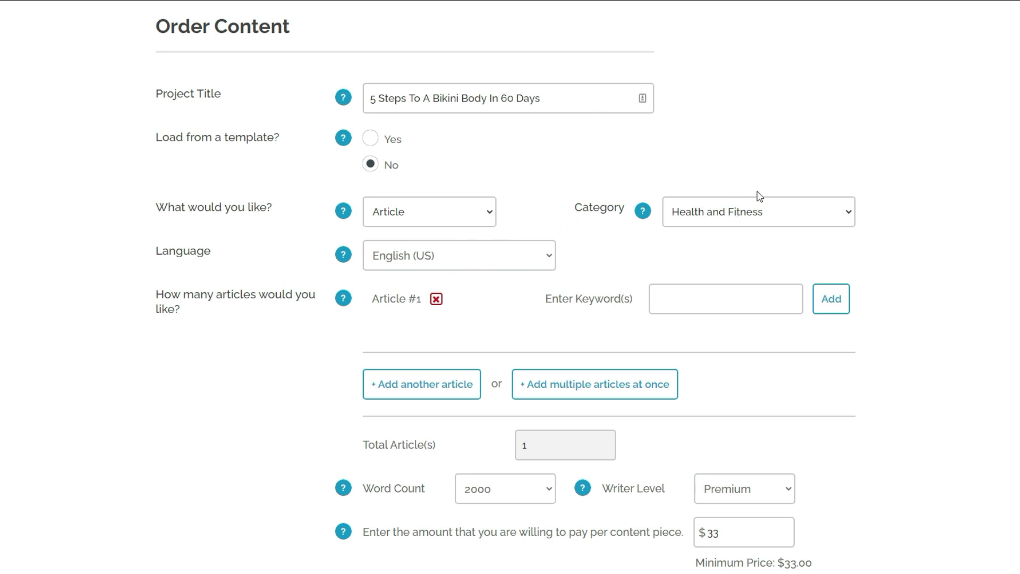
{"action": "scroll", "coordinate": [821, 214], "scroll_direction": "down", "scroll_amount": 5}
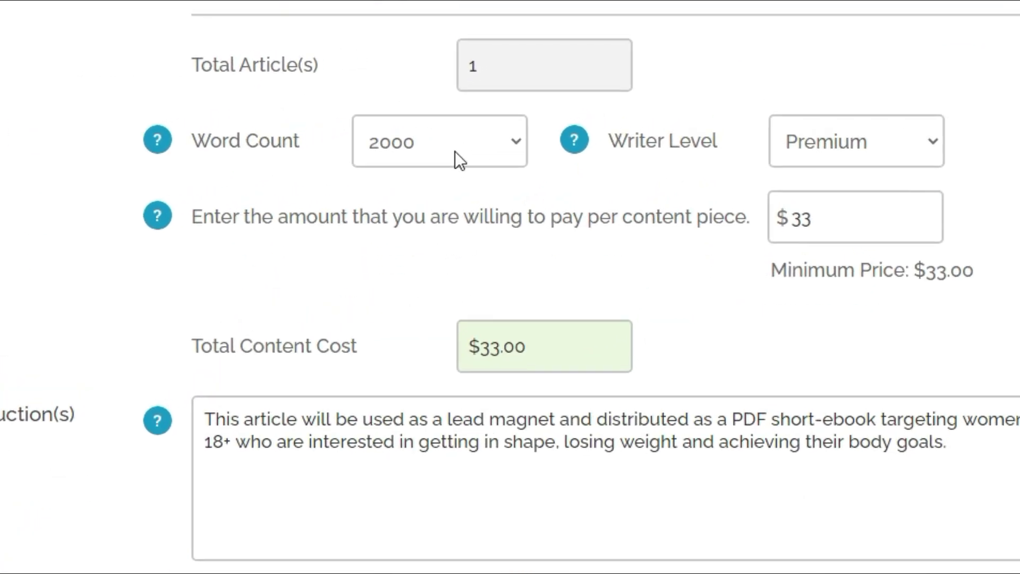
Review the order's project instructions, creative brief, objective, target audience, things to mention and order summary.
{"action": "left_click", "coordinate": [953, 444]}
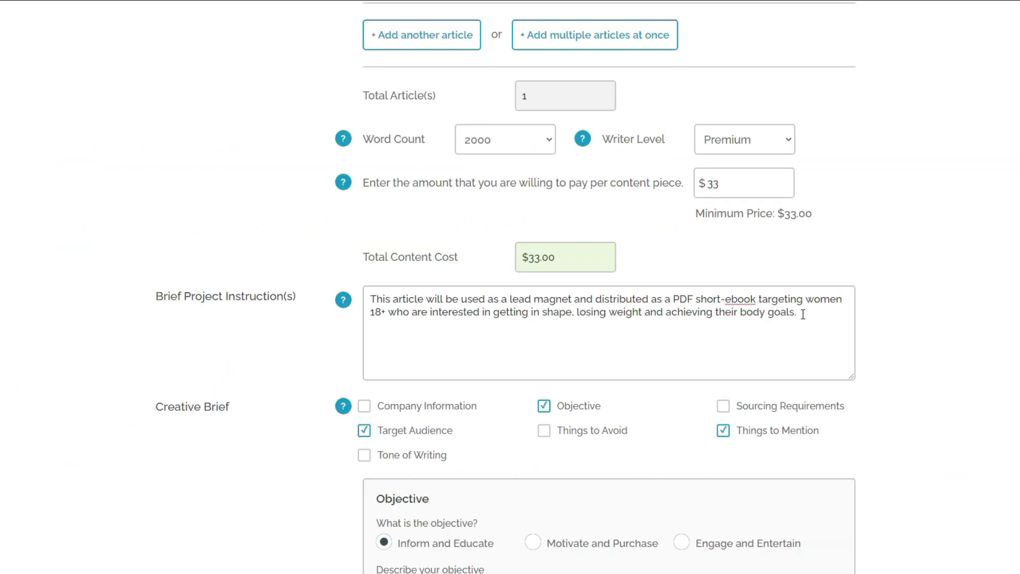
{"action": "left_click_drag", "start_coordinate": [802, 314], "coordinate": [671, 301]}
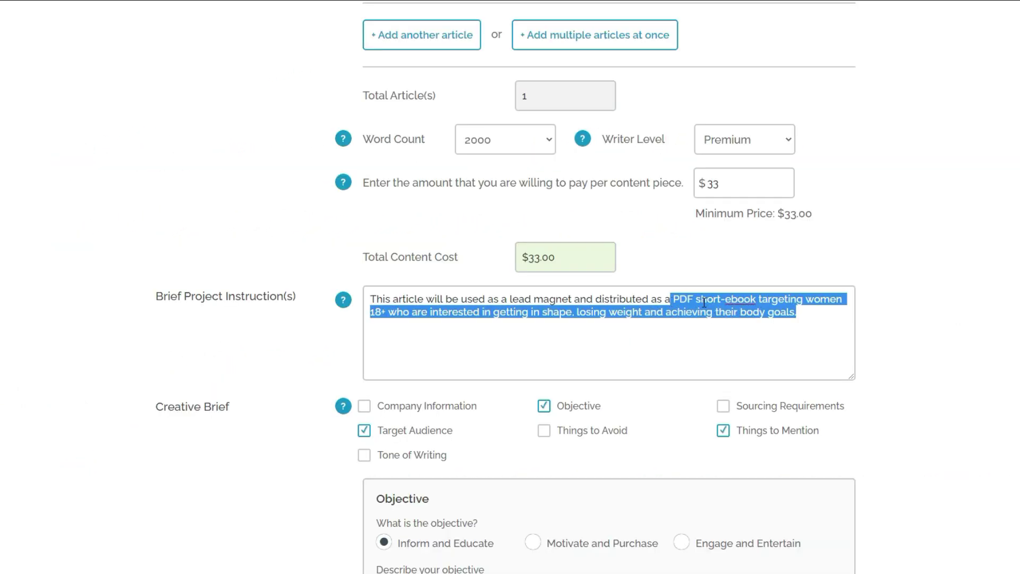
{"action": "left_click", "coordinate": [505, 313]}
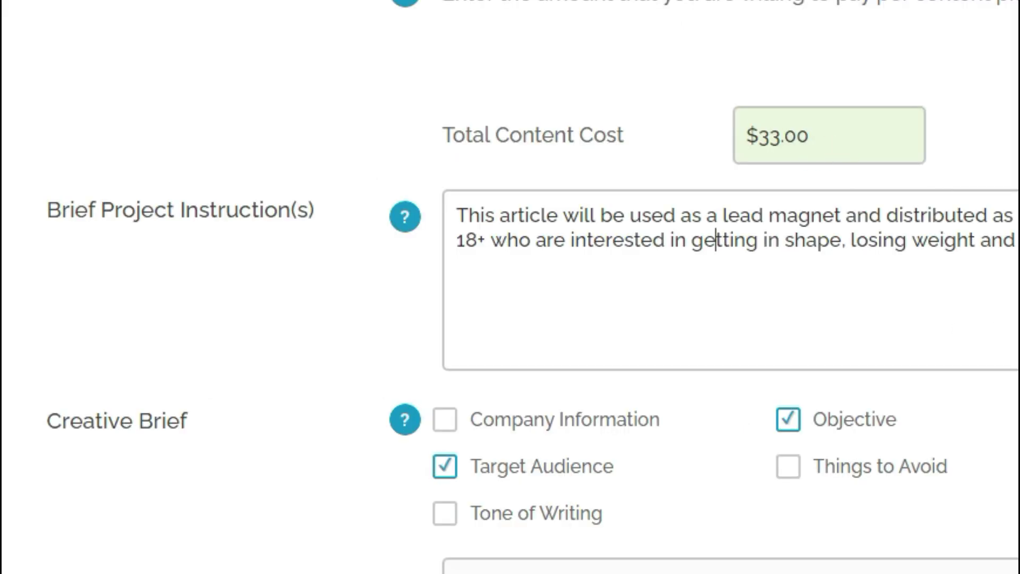
{"action": "scroll", "coordinate": [799, 139], "scroll_direction": "down", "scroll_amount": 5}
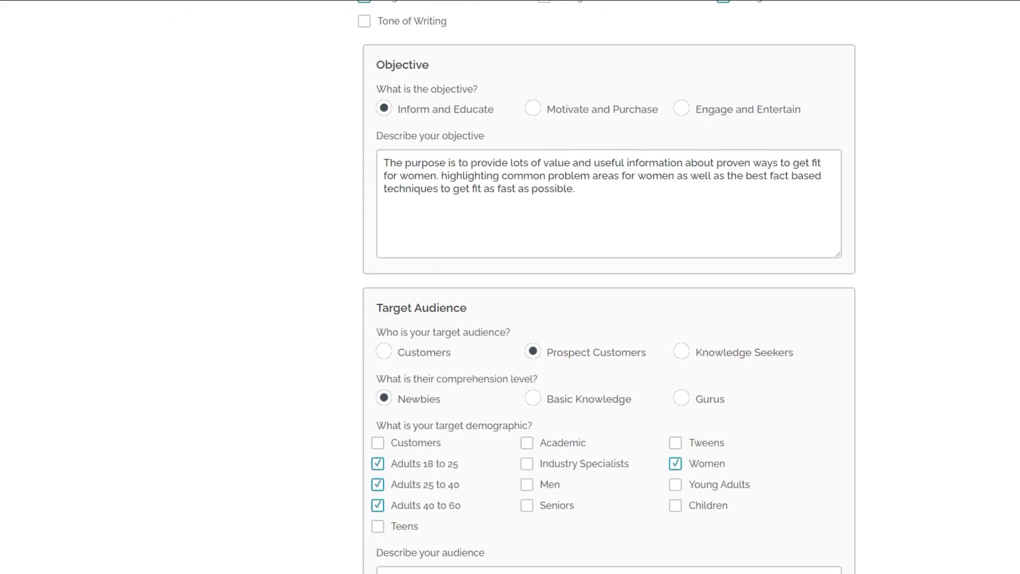
{"action": "scroll", "coordinate": [609, 287], "scroll_direction": "down", "scroll_amount": 4}
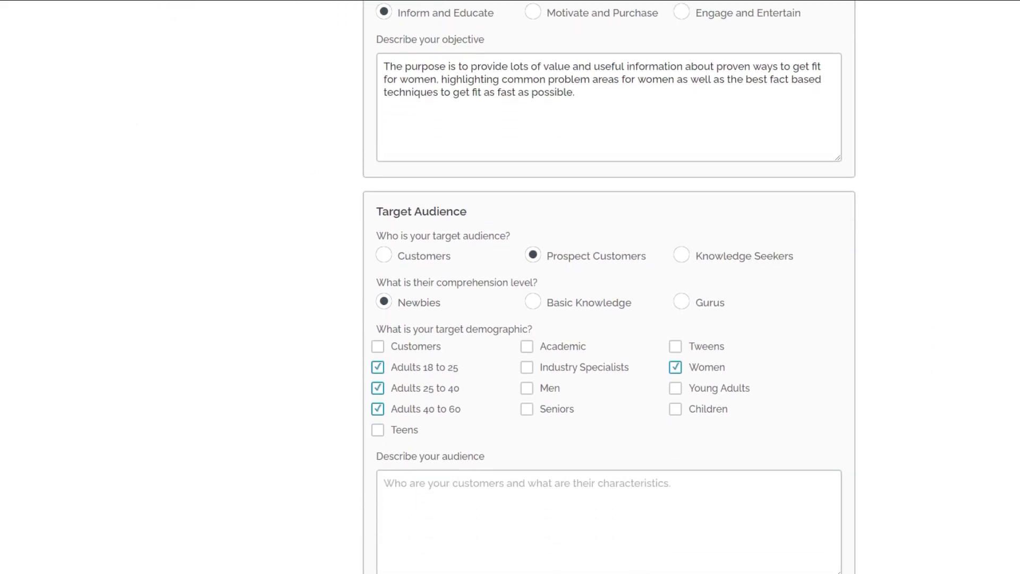
{"action": "scroll", "coordinate": [609, 287], "scroll_direction": "down", "scroll_amount": 5}
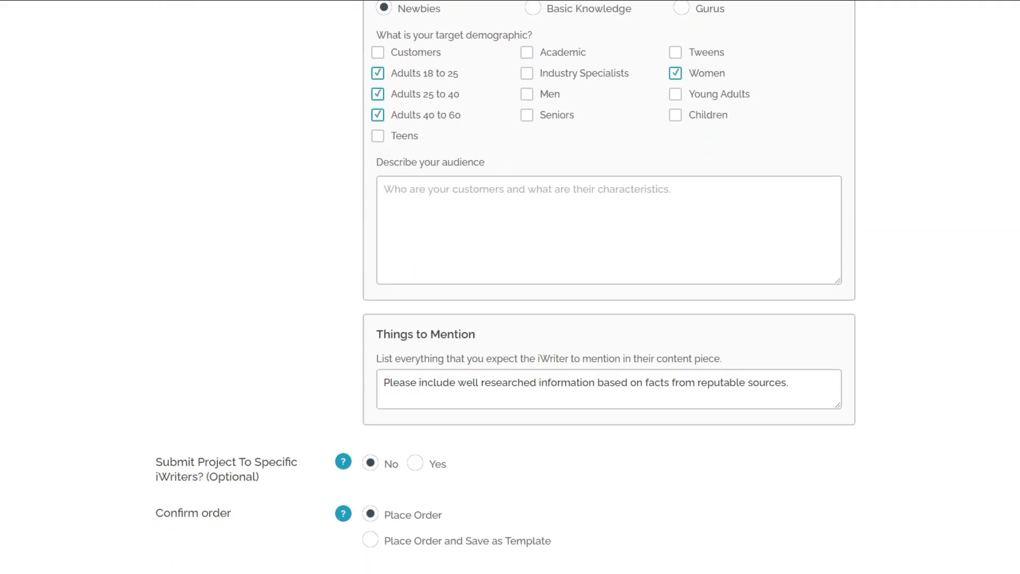
{"action": "scroll", "coordinate": [609, 287], "scroll_direction": "down", "scroll_amount": 3}
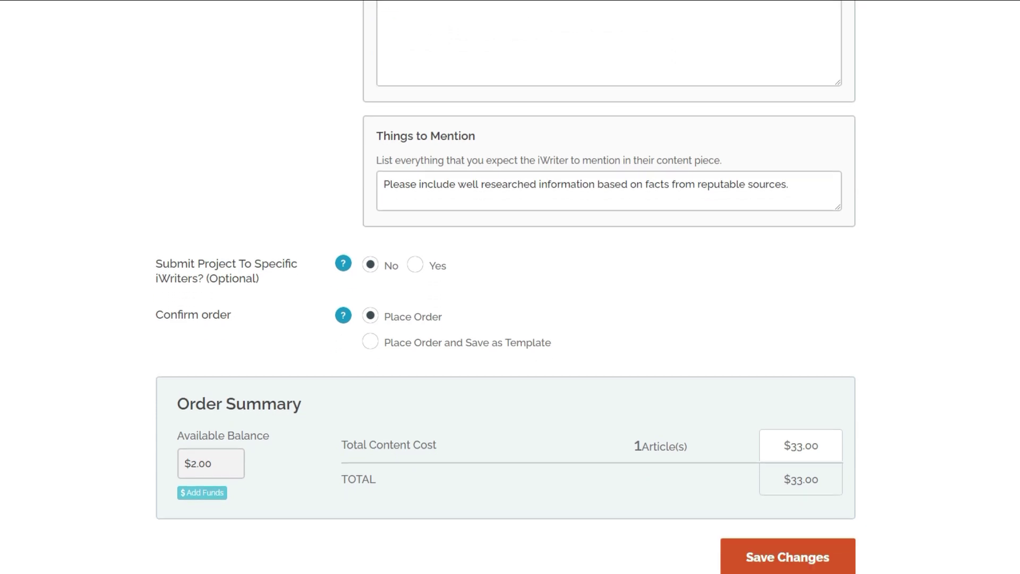
{"action": "scroll", "coordinate": [609, 287], "scroll_direction": "up", "scroll_amount": 11}
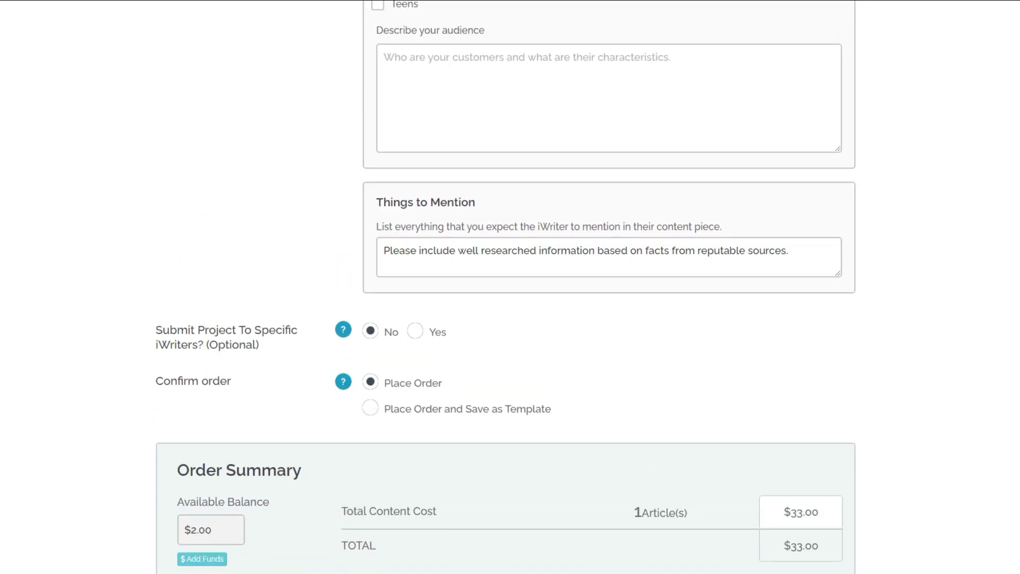
{"action": "scroll", "coordinate": [609, 287], "scroll_direction": "up", "scroll_amount": 15}
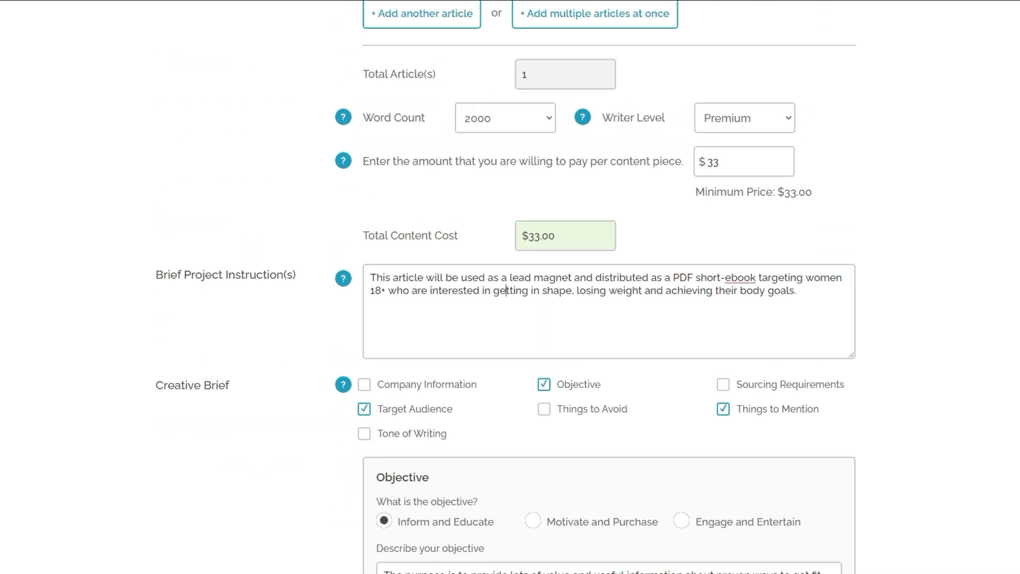
{"action": "scroll", "coordinate": [609, 287], "scroll_direction": "up", "scroll_amount": 3}
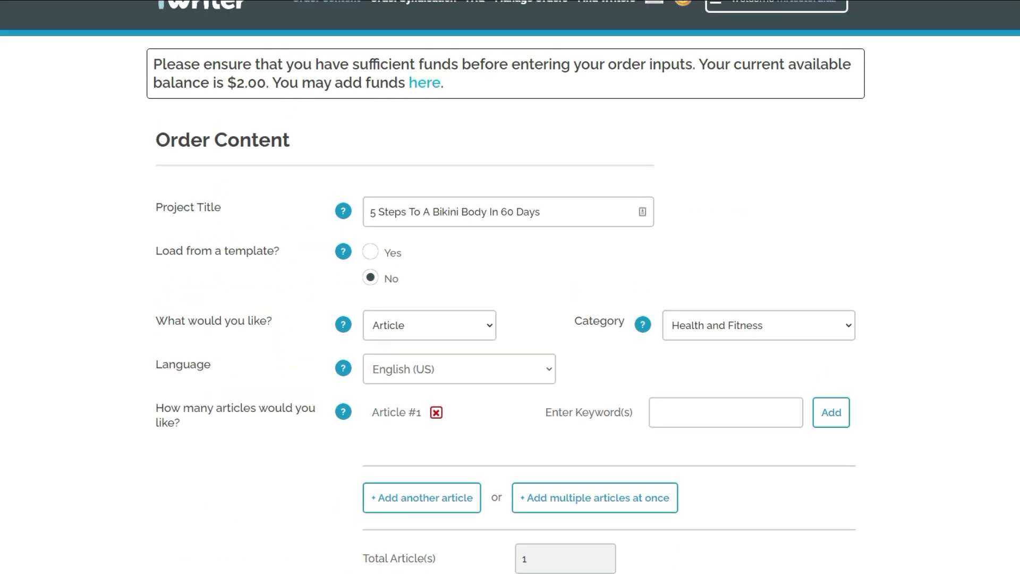
{"action": "scroll", "coordinate": [609, 287], "scroll_direction": "down", "scroll_amount": 2}
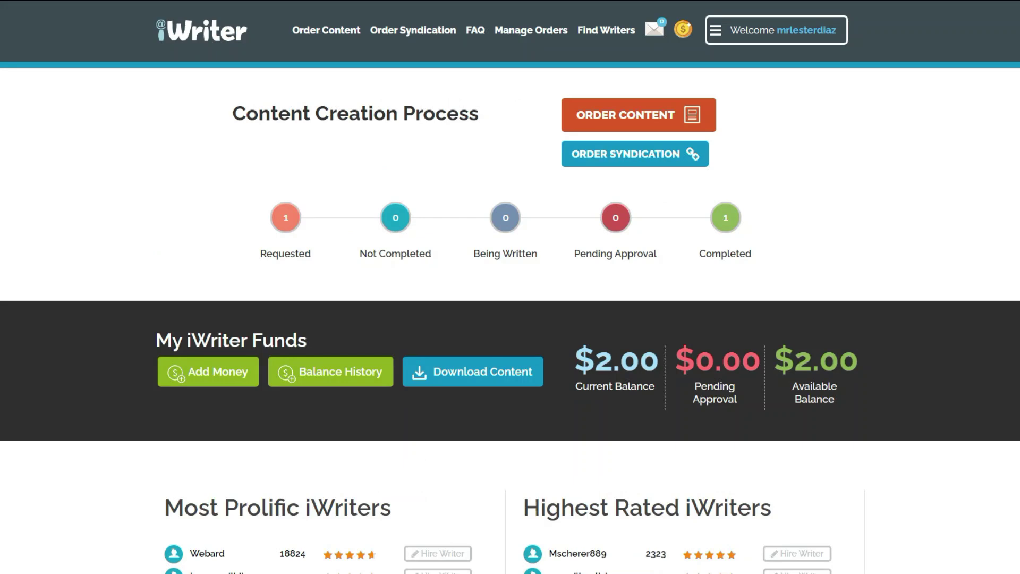
Start a new content order and go to its word count and pricing settings.
{"action": "left_click", "coordinate": [605, 116]}
{"action": "scroll", "coordinate": [609, 121], "scroll_direction": "down", "scroll_amount": 2}
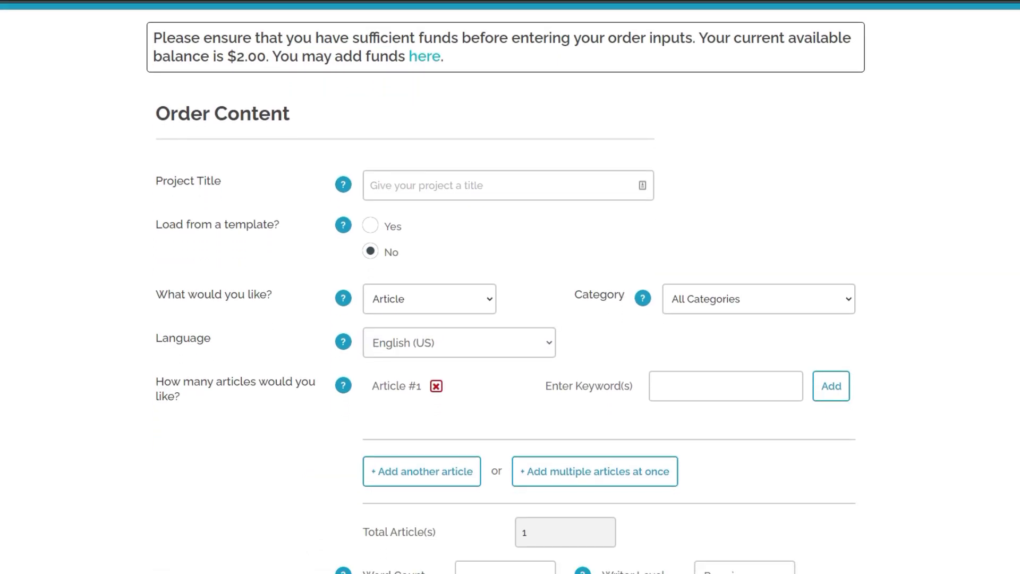
{"action": "scroll", "coordinate": [510, 287], "scroll_direction": "down", "scroll_amount": 6}
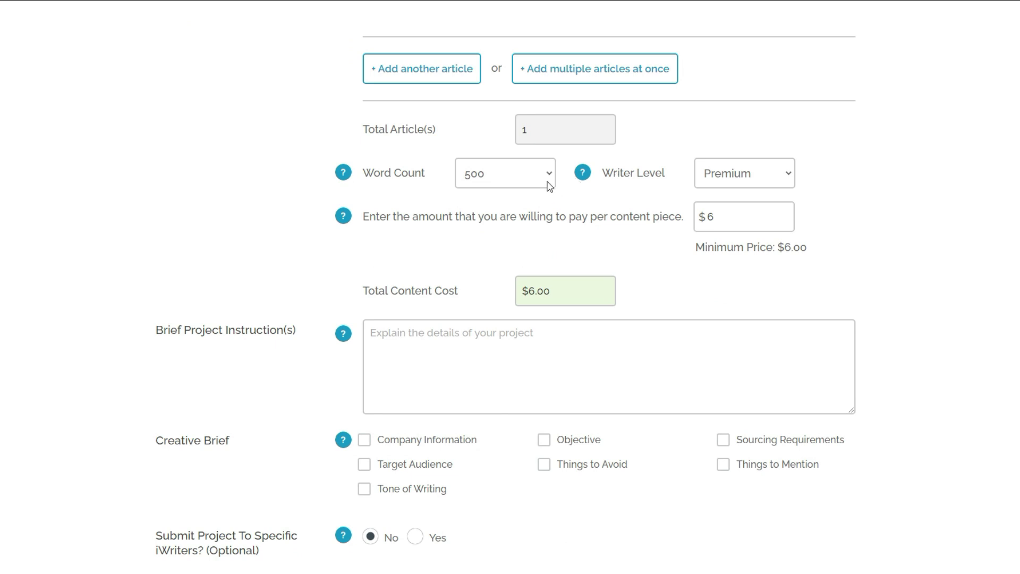
Try a word count of 5000 for the Premium article order, and set it to 2000.
{"action": "left_click", "coordinate": [547, 177]}
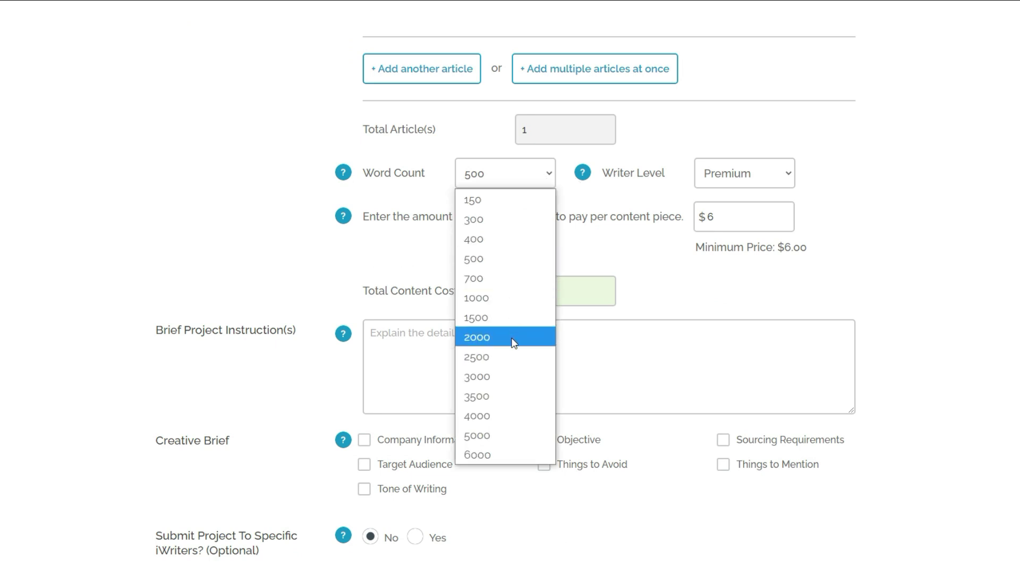
{"action": "left_click", "coordinate": [516, 439]}
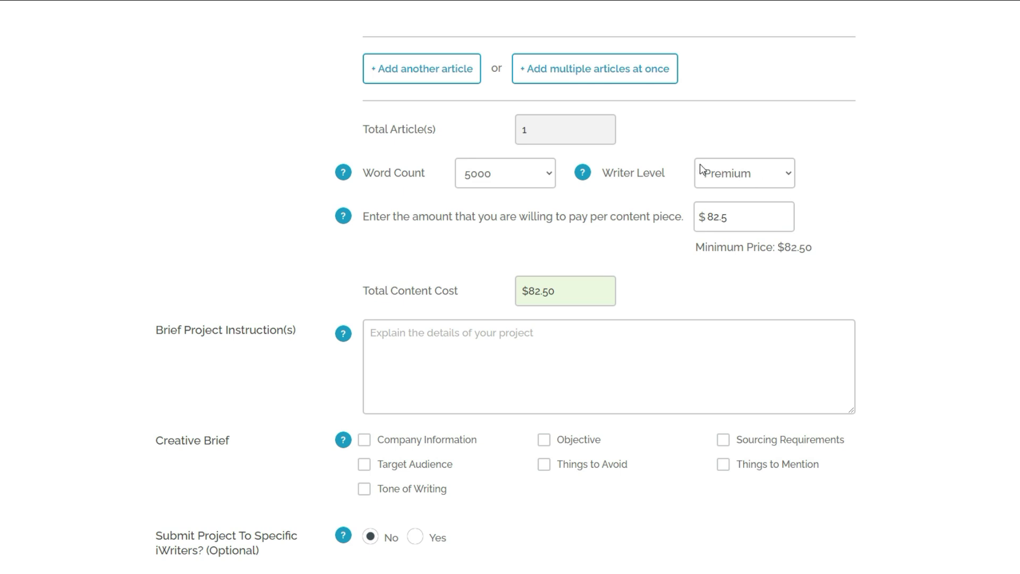
{"action": "left_click", "coordinate": [548, 175]}
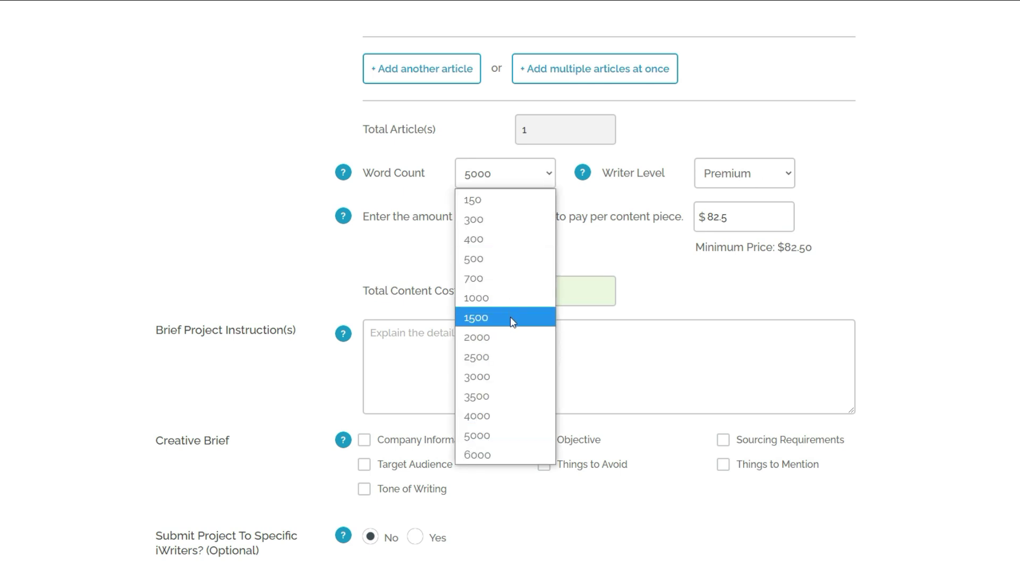
{"action": "left_click", "coordinate": [515, 340]}
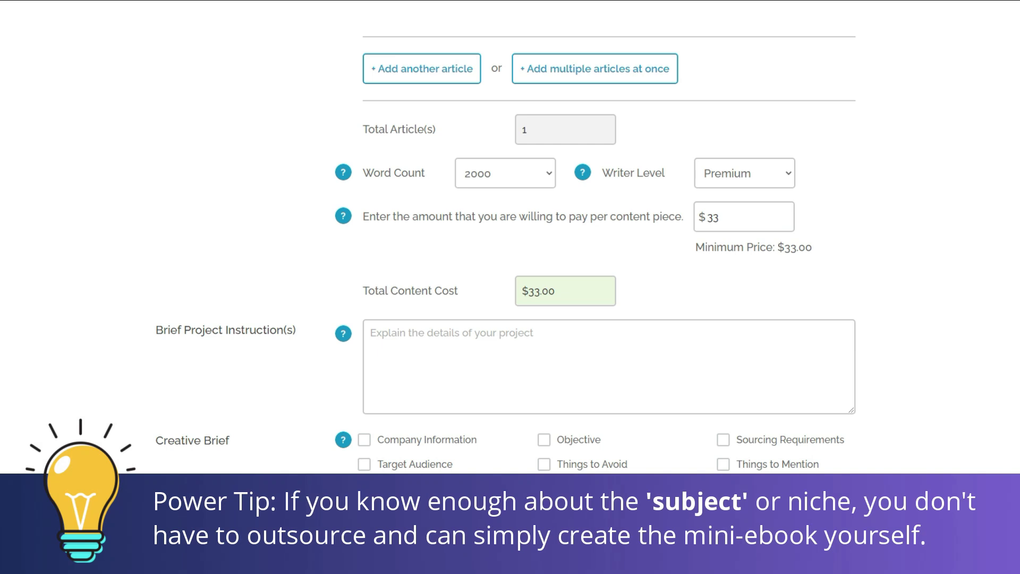
{"action": "scroll", "coordinate": [505, 237], "scroll_direction": "up", "scroll_amount": 6}
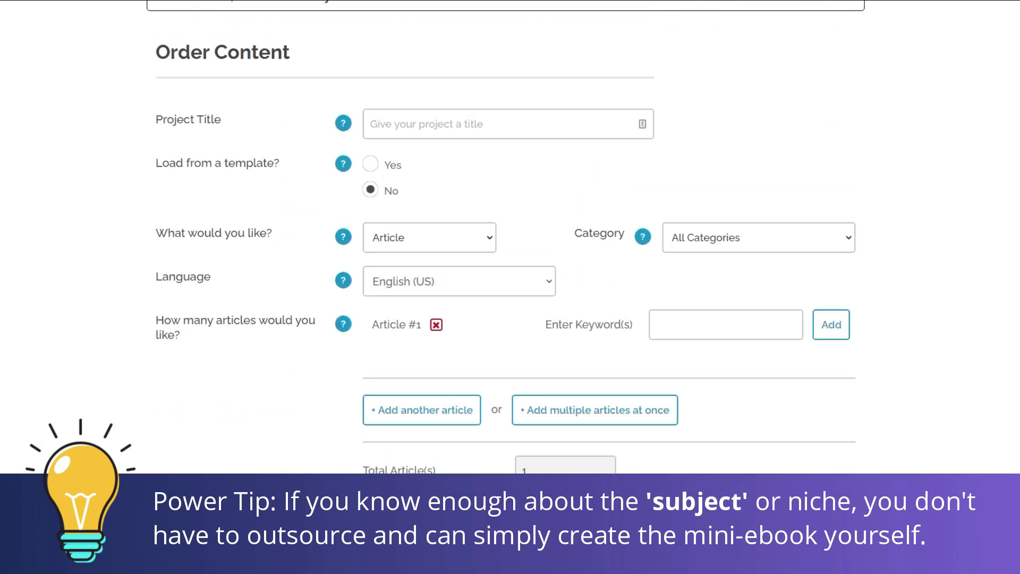
{"action": "scroll", "coordinate": [506, 237], "scroll_direction": "up", "scroll_amount": 2}
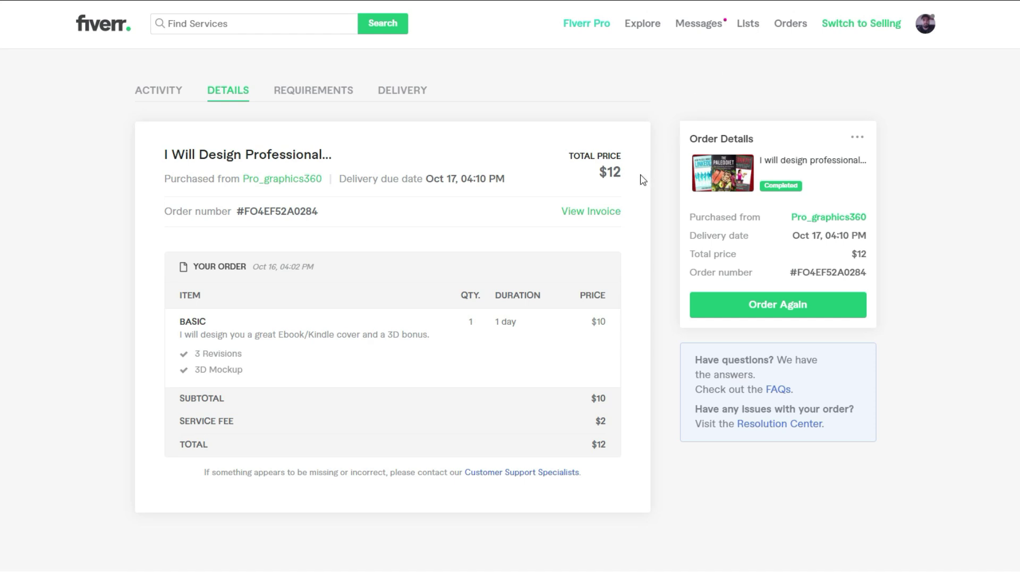
On Fiverr, review the ebook cover order's requirements and preview the two 3D cover mockups in its first delivery.
{"action": "mouse_move", "coordinate": [642, 179]}
{"action": "left_mouse_down"}
{"action": "mouse_move", "coordinate": [607, 175]}
{"action": "mouse_move", "coordinate": [637, 177]}
{"action": "left_mouse_up"}
{"action": "left_click", "coordinate": [314, 98]}
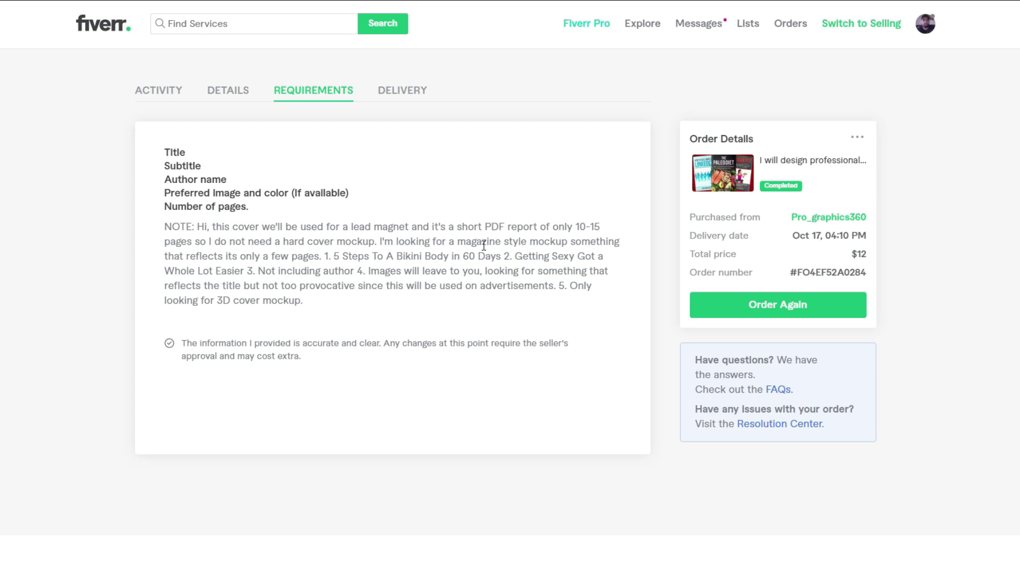
{"action": "left_click", "coordinate": [402, 89]}
{"action": "scroll", "coordinate": [1004, 396], "scroll_direction": "down", "scroll_amount": 3}
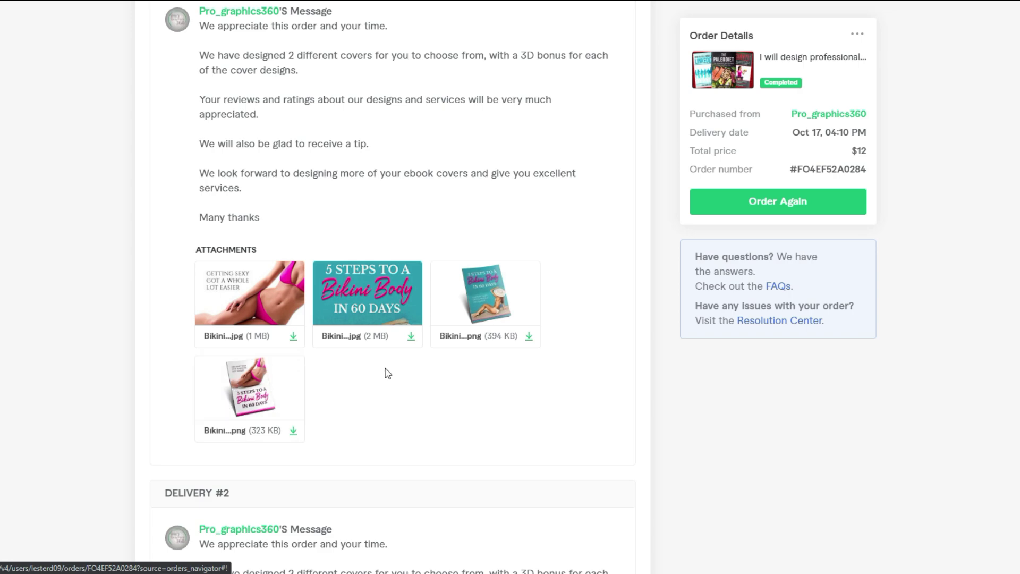
{"action": "left_click", "coordinate": [488, 298]}
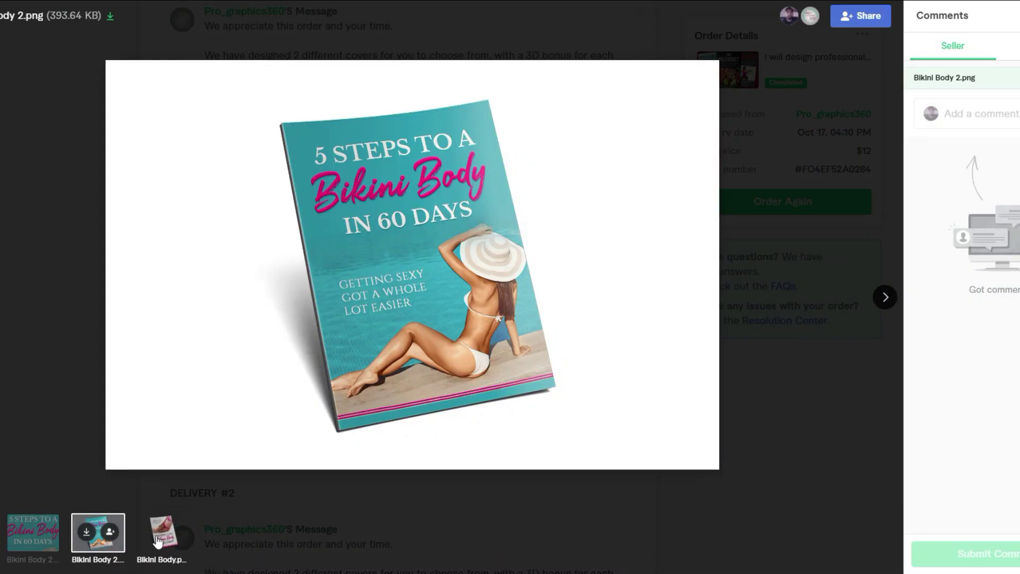
{"action": "left_click", "coordinate": [157, 541]}
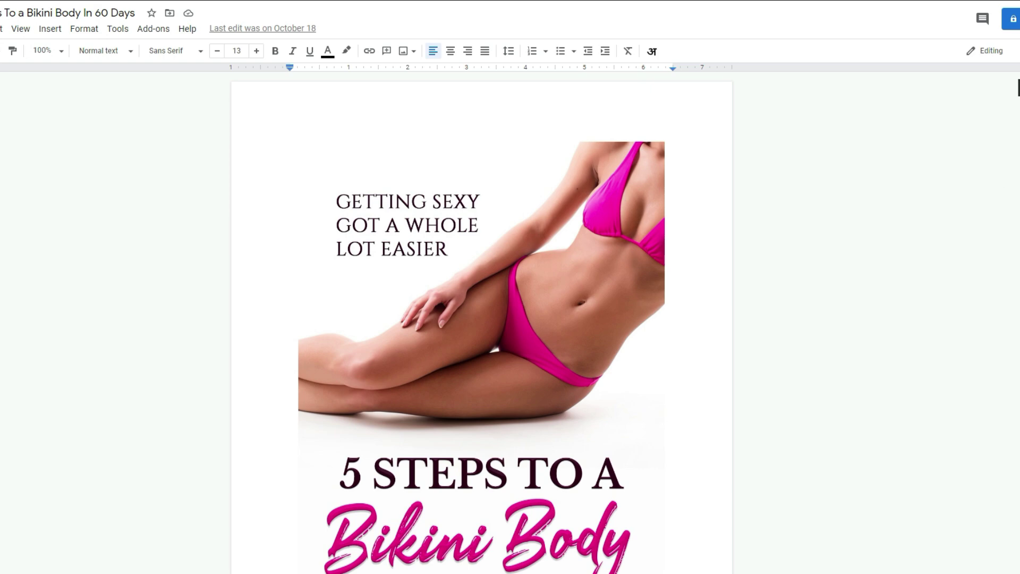
Switch to Google Docs and look through the "5 Steps To a Bikini Body In 60 Days" ebook from its cover onward.
{"action": "scroll", "coordinate": [1017, 89], "scroll_direction": "down", "scroll_amount": 5}
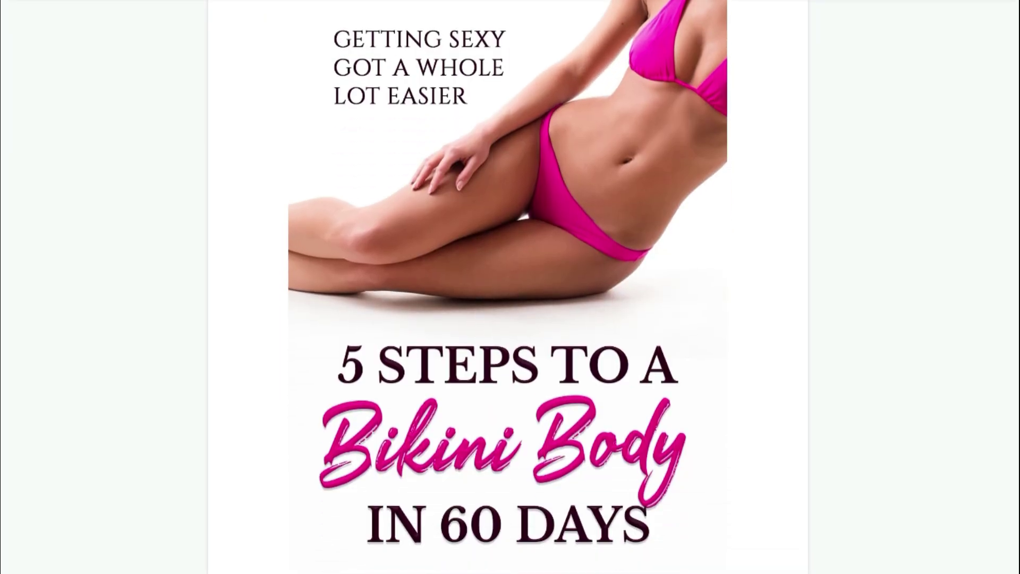
{"action": "scroll", "coordinate": [508, 287], "scroll_direction": "down", "scroll_amount": 5}
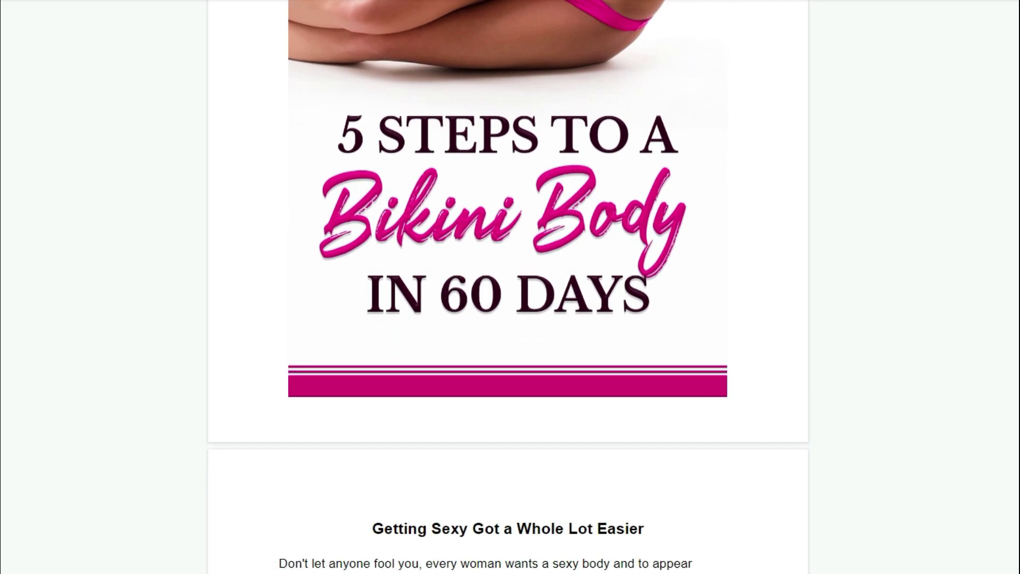
{"action": "scroll", "coordinate": [508, 286], "scroll_direction": "down", "scroll_amount": 10}
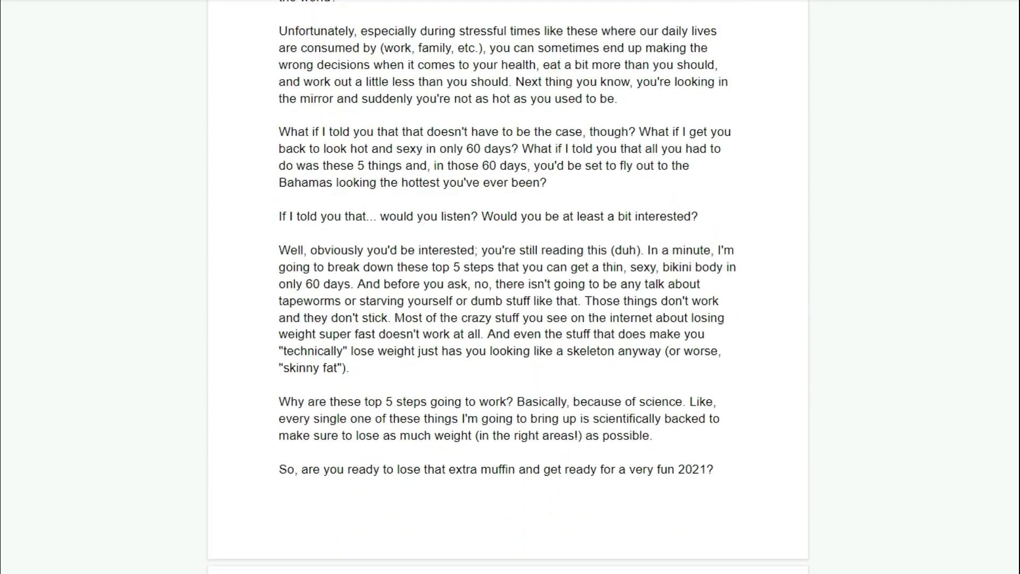
{"action": "scroll", "coordinate": [507, 287], "scroll_direction": "down", "scroll_amount": 10}
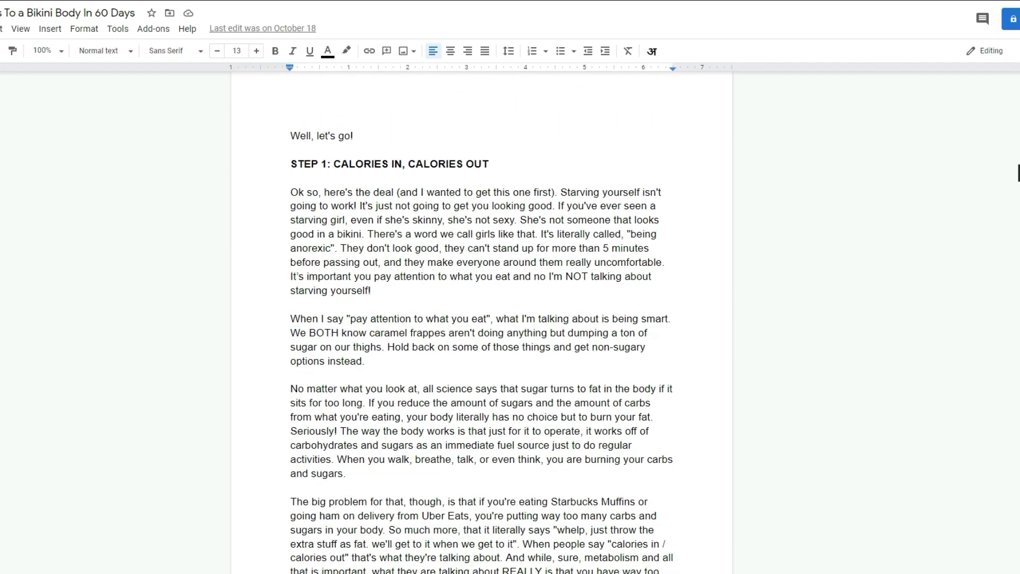
{"action": "scroll", "coordinate": [1019, 173], "scroll_direction": "down", "scroll_amount": 10}
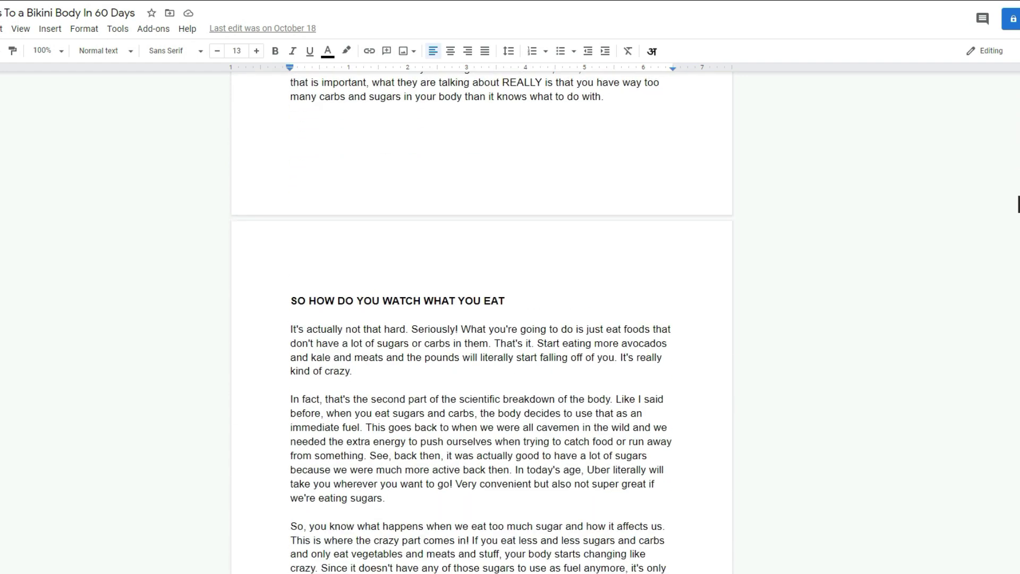
{"action": "scroll", "coordinate": [1018, 203], "scroll_direction": "down", "scroll_amount": 10}
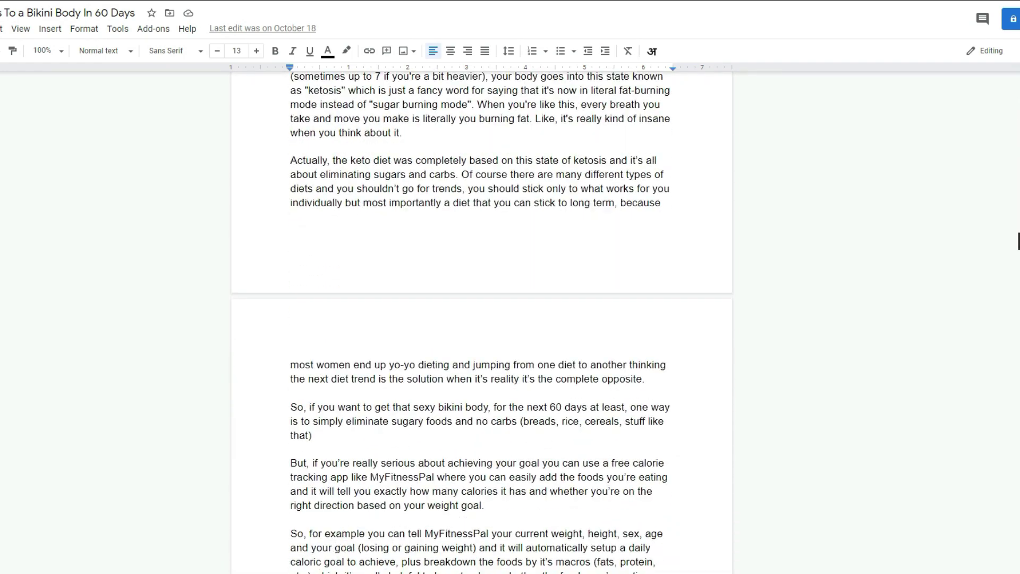
{"action": "scroll", "coordinate": [1019, 241], "scroll_direction": "down", "scroll_amount": 10}
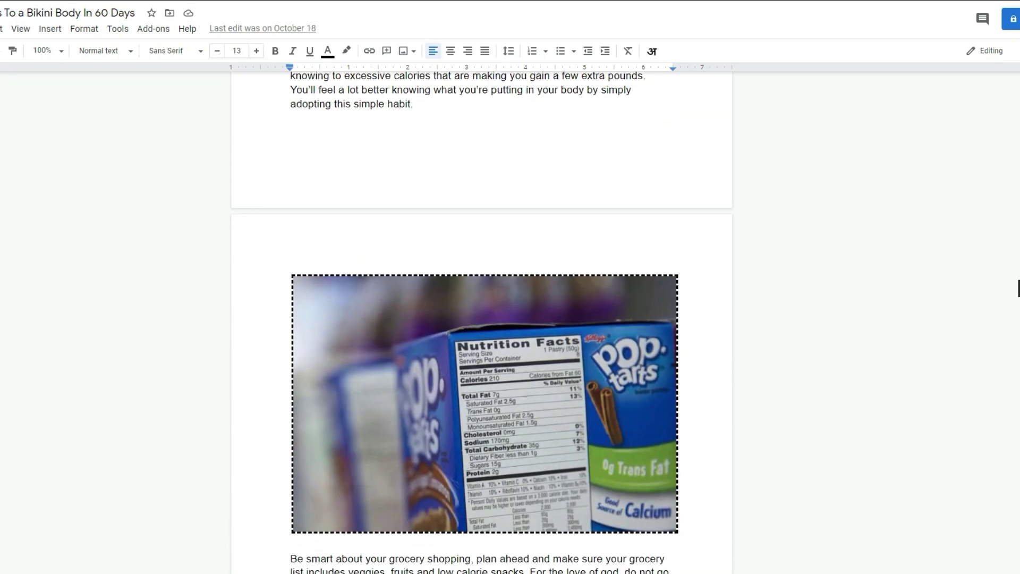
Read through the rest of the ebook, from the nutrition label image to the closing Facebook page link, and return to the cover.
{"action": "scroll", "coordinate": [1019, 294], "scroll_direction": "down", "scroll_amount": 3}
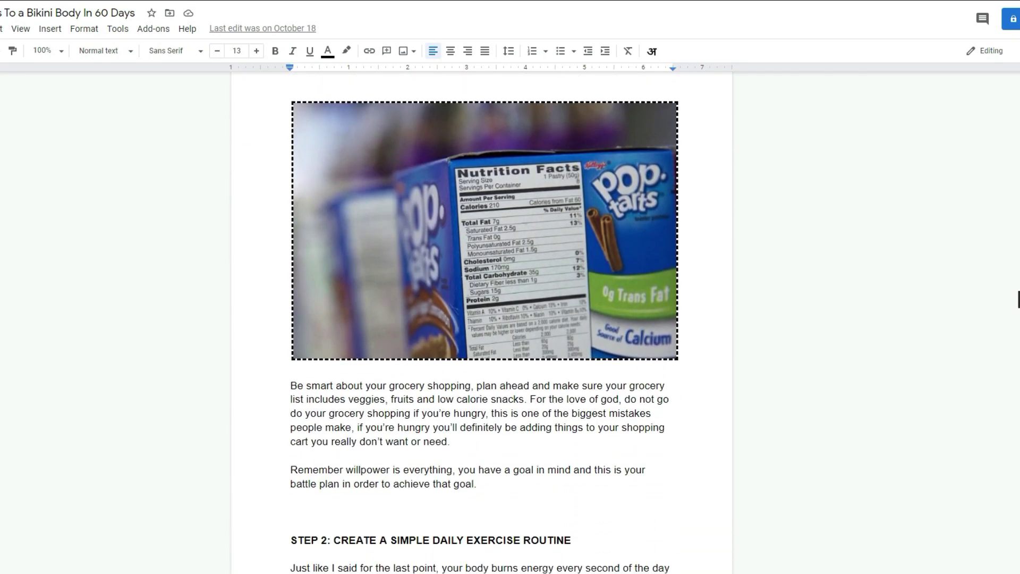
{"action": "scroll", "coordinate": [1019, 299], "scroll_direction": "down", "scroll_amount": 1}
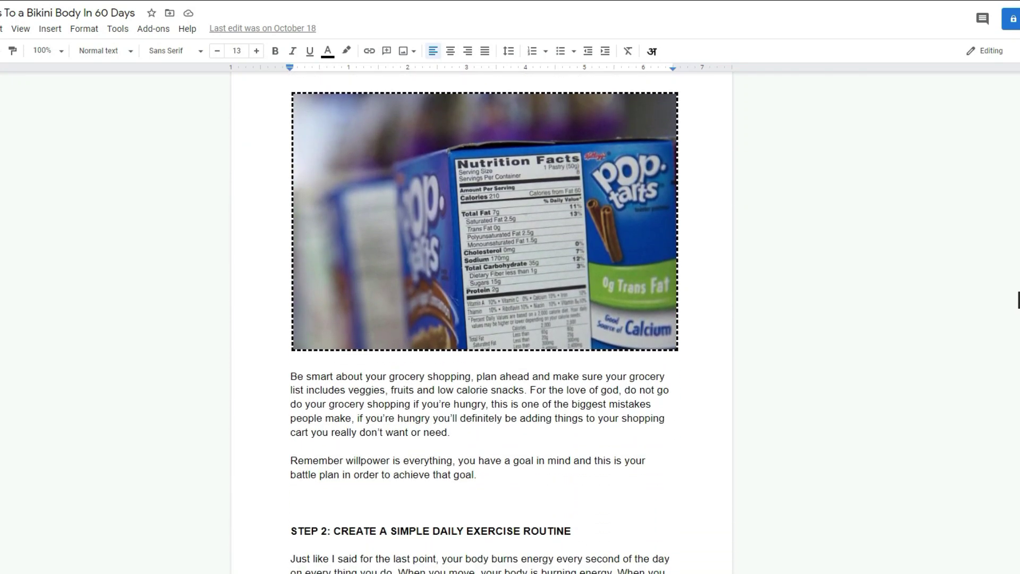
{"action": "scroll", "coordinate": [1018, 299], "scroll_direction": "down", "scroll_amount": 15}
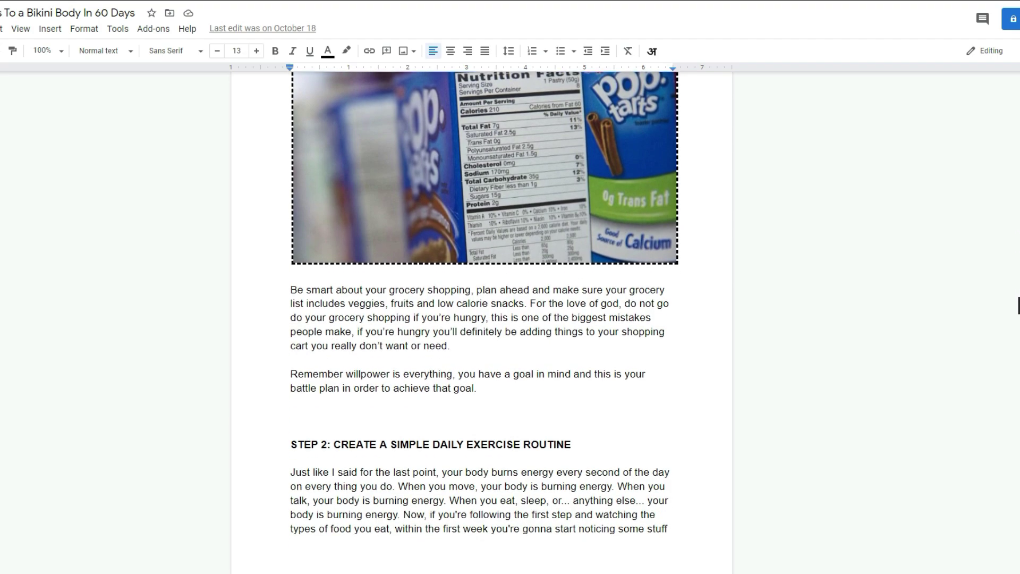
{"action": "scroll", "coordinate": [1016, 482], "scroll_direction": "down", "scroll_amount": 15}
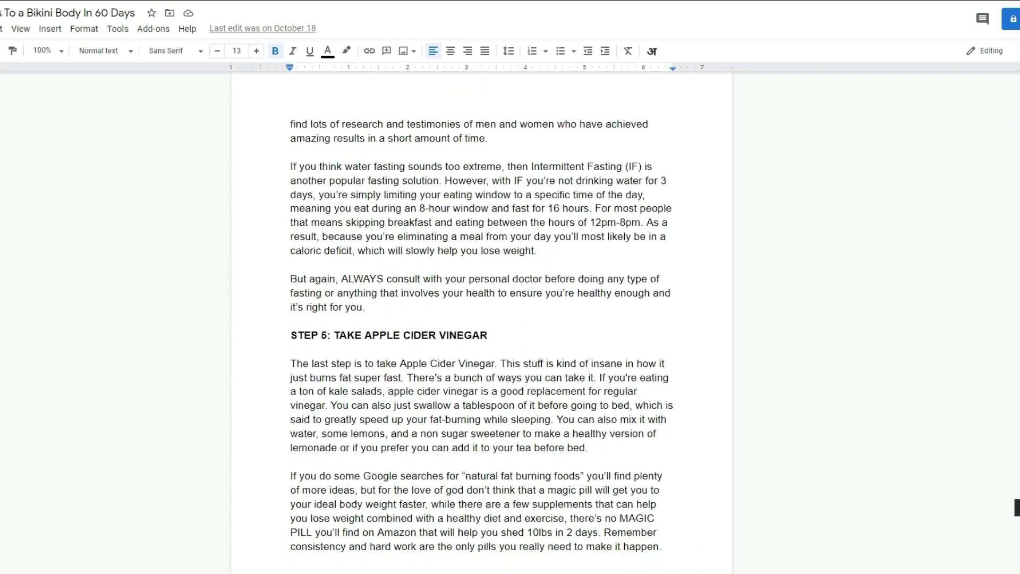
{"action": "scroll", "coordinate": [1016, 534], "scroll_direction": "down", "scroll_amount": 7}
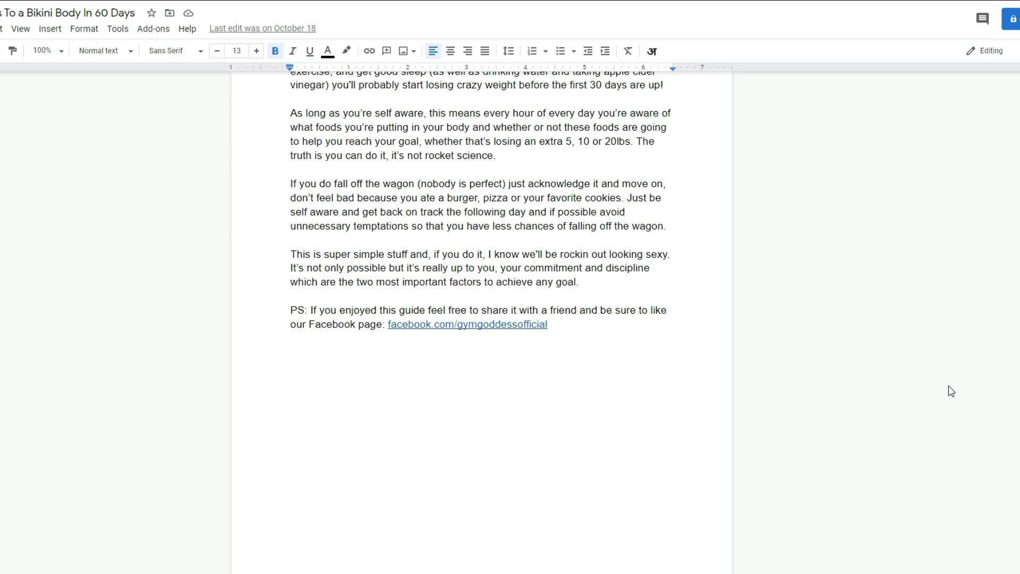
{"action": "left_click_drag", "start_coordinate": [1016, 557], "coordinate": [1017, 88]}
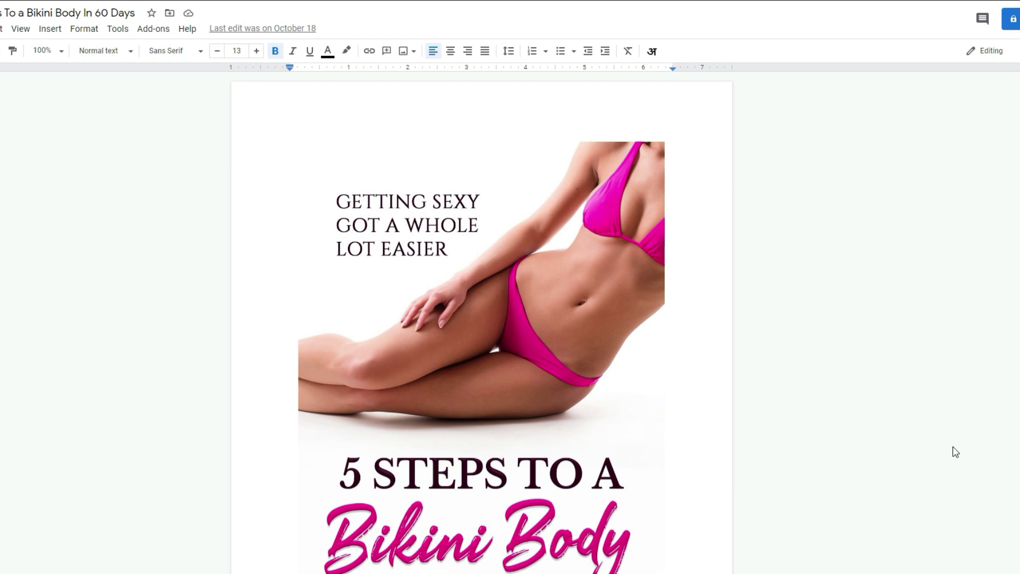
Download the finished ebook as a PDF document.
{"action": "key", "text": "alt+f"}
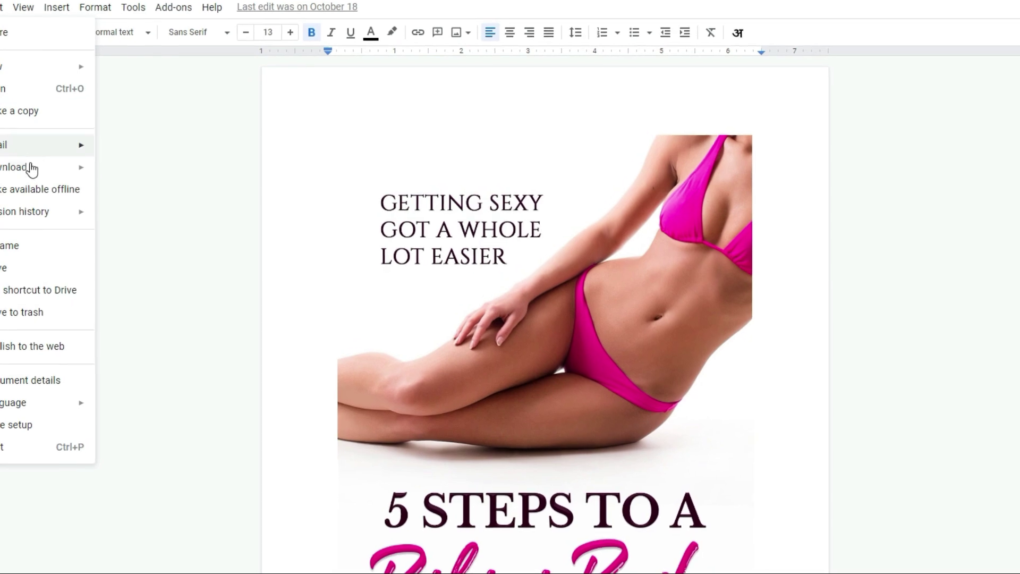
{"action": "mouse_move", "coordinate": [30, 169]}
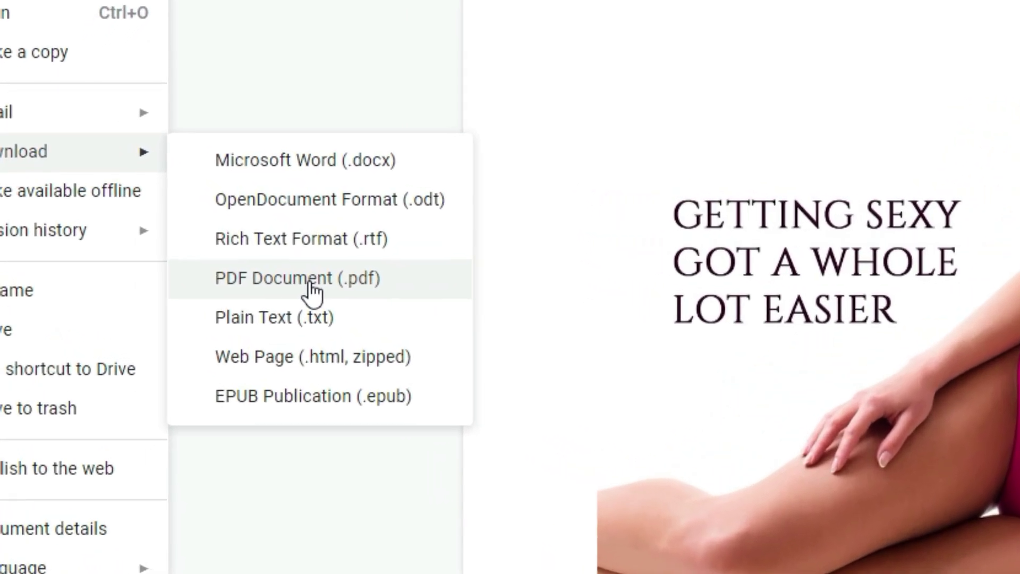
{"action": "left_click", "coordinate": [312, 290]}
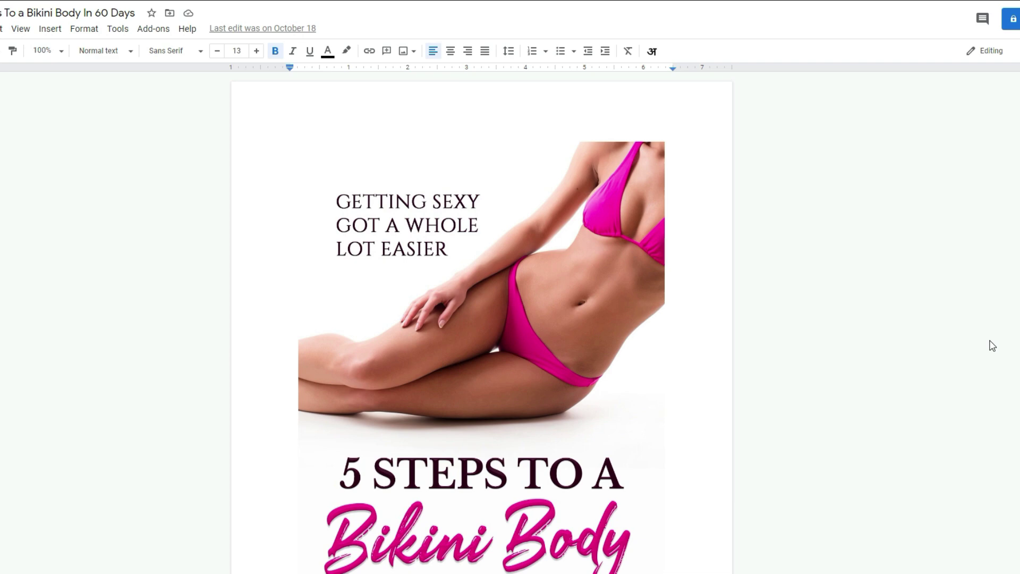
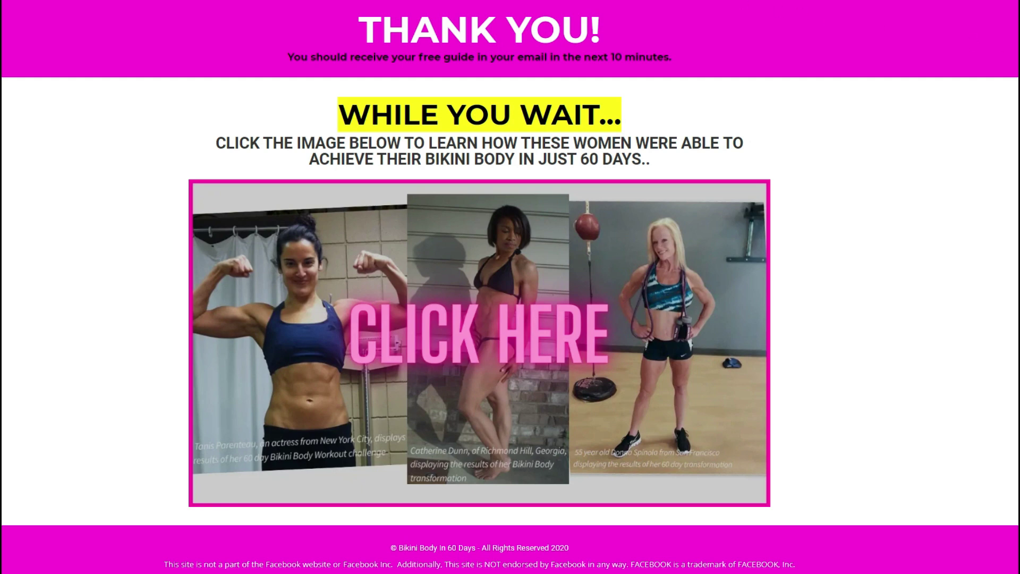
On the "Bikini Body In 60 Days" thank-you page, examine the Facebook disclaimer, the "THANK YOU!" heading and the guide delivery message.
{"action": "scroll", "coordinate": [510, 319], "scroll_direction": "down", "scroll_amount": 1}
{"action": "left_click_drag", "start_coordinate": [796, 544], "coordinate": [156, 546]}
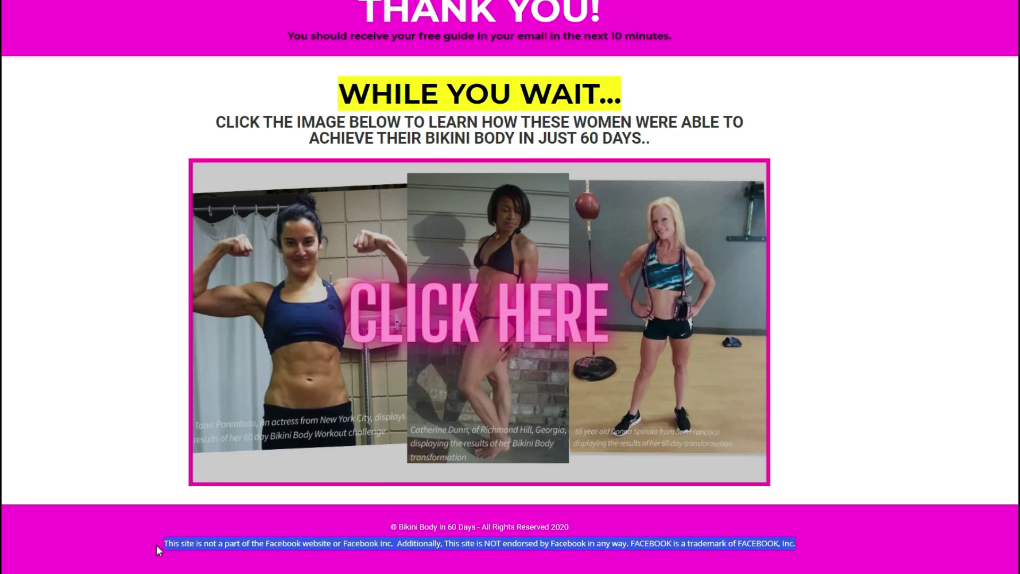
{"action": "left_click", "coordinate": [80, 425]}
{"action": "scroll", "coordinate": [153, 389], "scroll_direction": "up", "scroll_amount": 1}
{"action": "left_click_drag", "start_coordinate": [345, 24], "coordinate": [662, 34]}
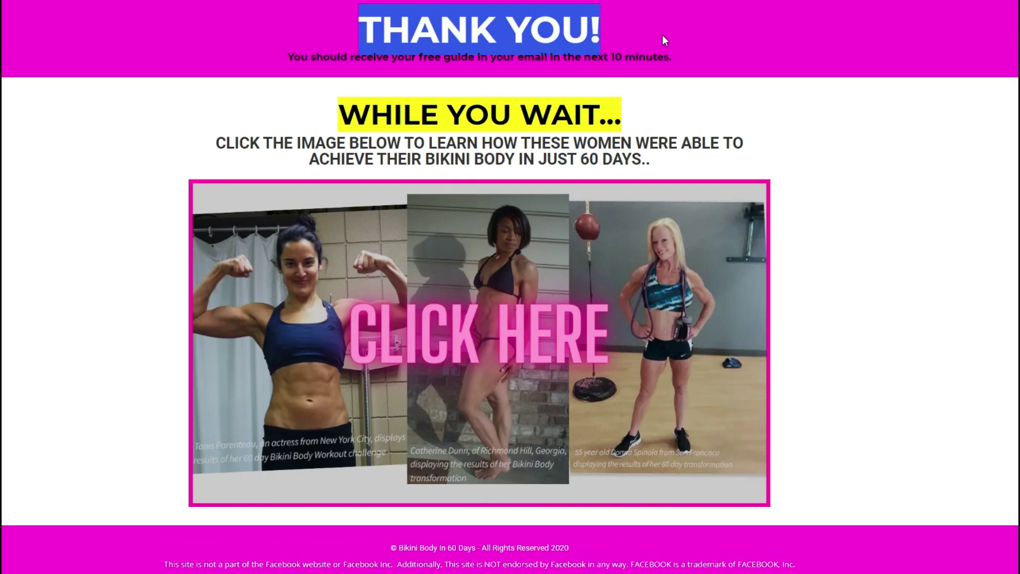
{"action": "left_click", "coordinate": [357, 85]}
{"action": "left_click_drag", "start_coordinate": [330, 57], "coordinate": [655, 60]}
{"action": "left_click", "coordinate": [669, 79]}
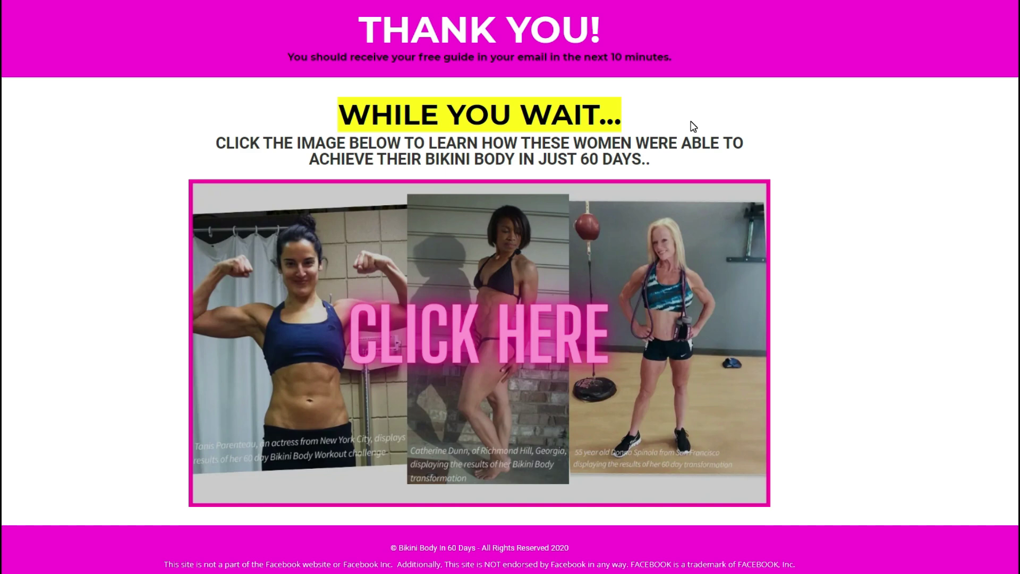
Examine the "WHILE YOU WAIT..." headline and the 60-day text below it, and follow the "CLICK HERE" image link.
{"action": "left_click_drag", "start_coordinate": [626, 123], "coordinate": [339, 121]}
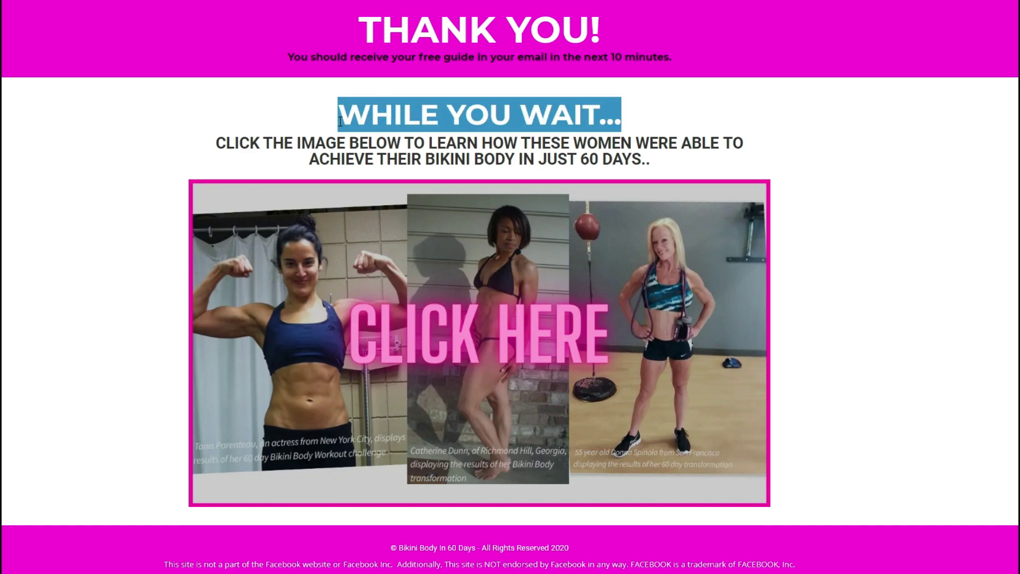
{"action": "left_click", "coordinate": [340, 121]}
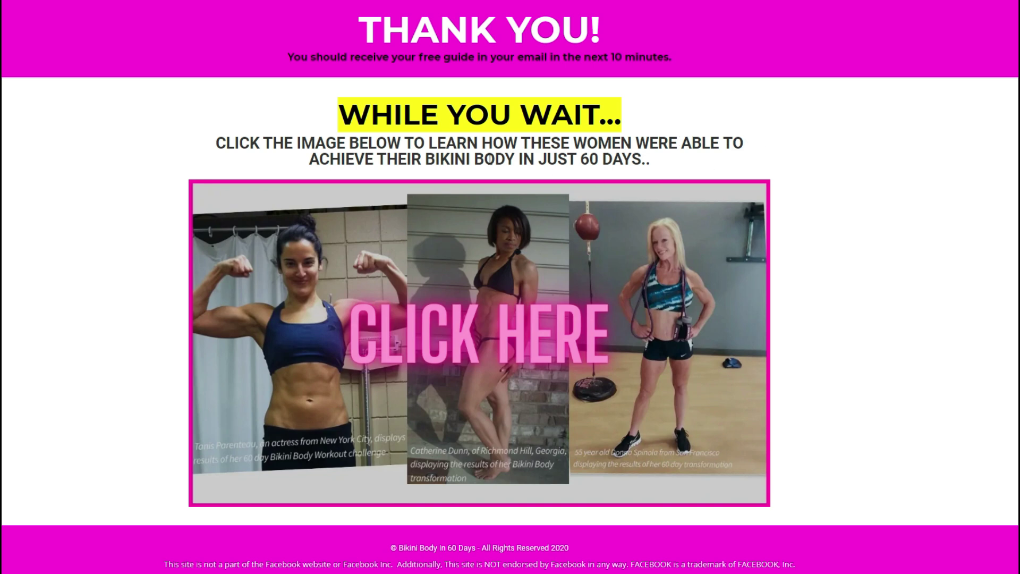
{"action": "left_click_drag", "start_coordinate": [534, 159], "coordinate": [659, 160]}
{"action": "left_click", "coordinate": [658, 162]}
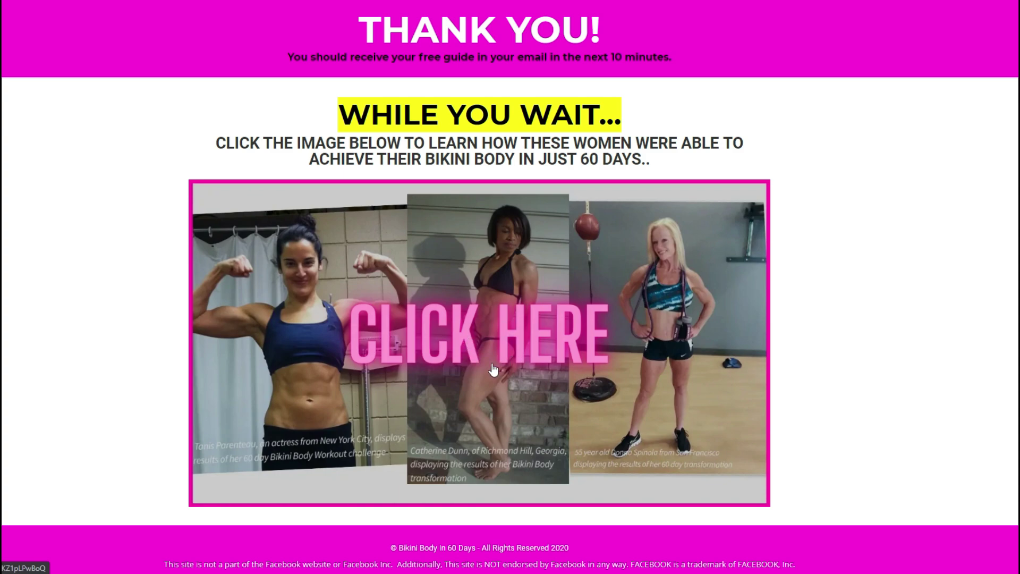
{"action": "left_click", "coordinate": [509, 347]}
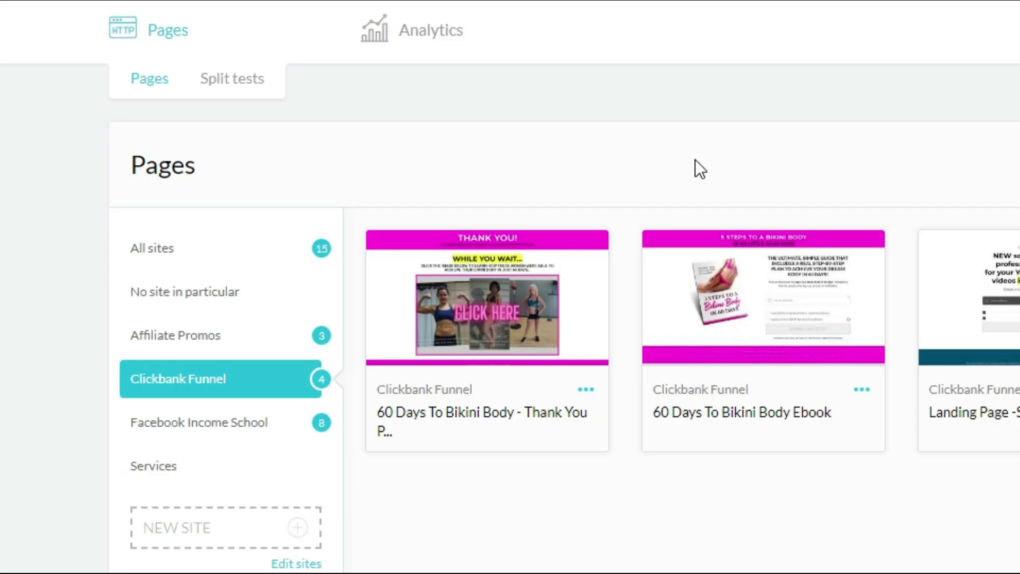
In Kartra's Clickbank Funnel pages, start a new page and look through the available template categories.
{"action": "mouse_move", "coordinate": [721, 360]}
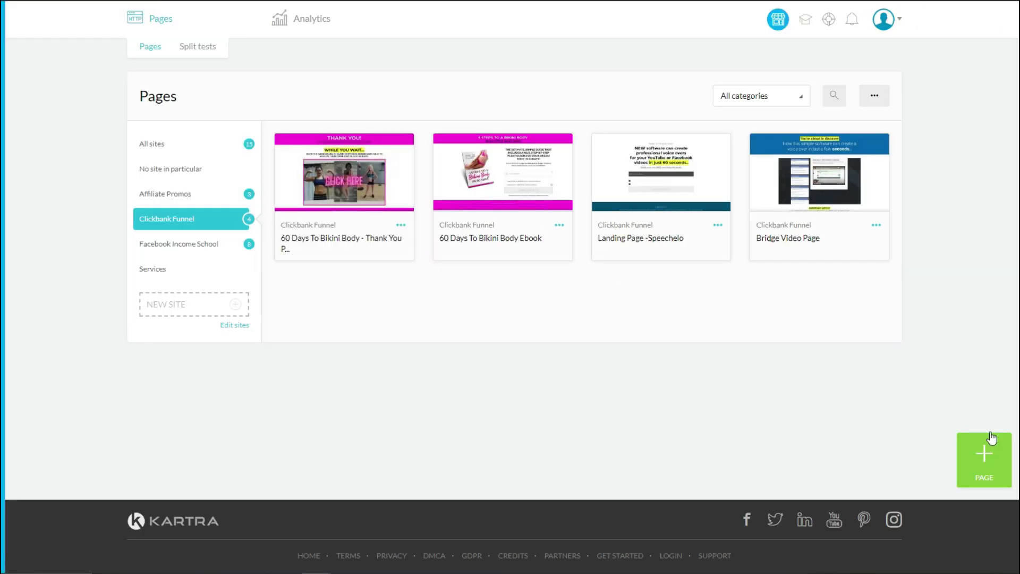
{"action": "left_click", "coordinate": [989, 456]}
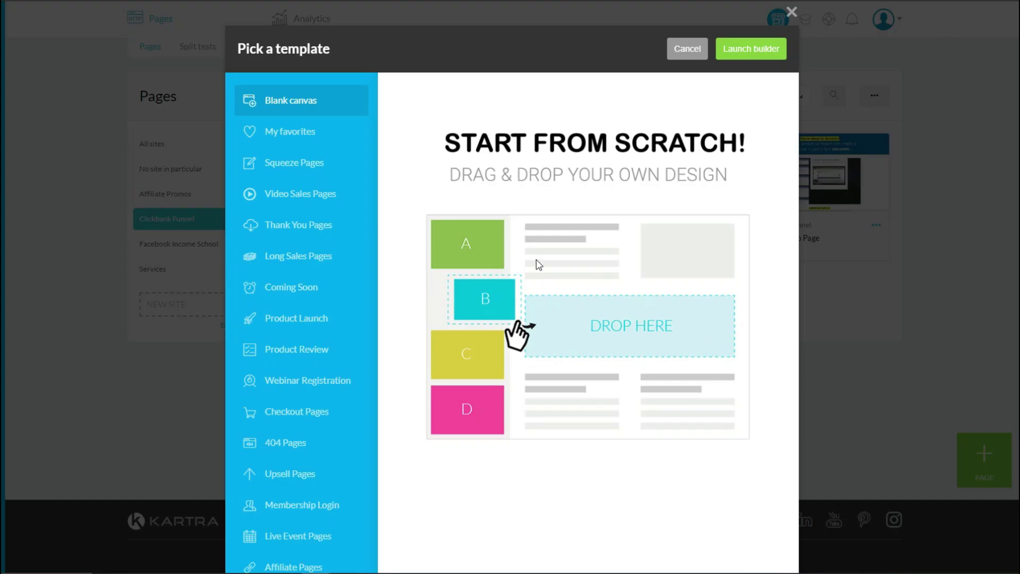
{"action": "scroll", "coordinate": [129, 231], "scroll_direction": "down", "scroll_amount": 9}
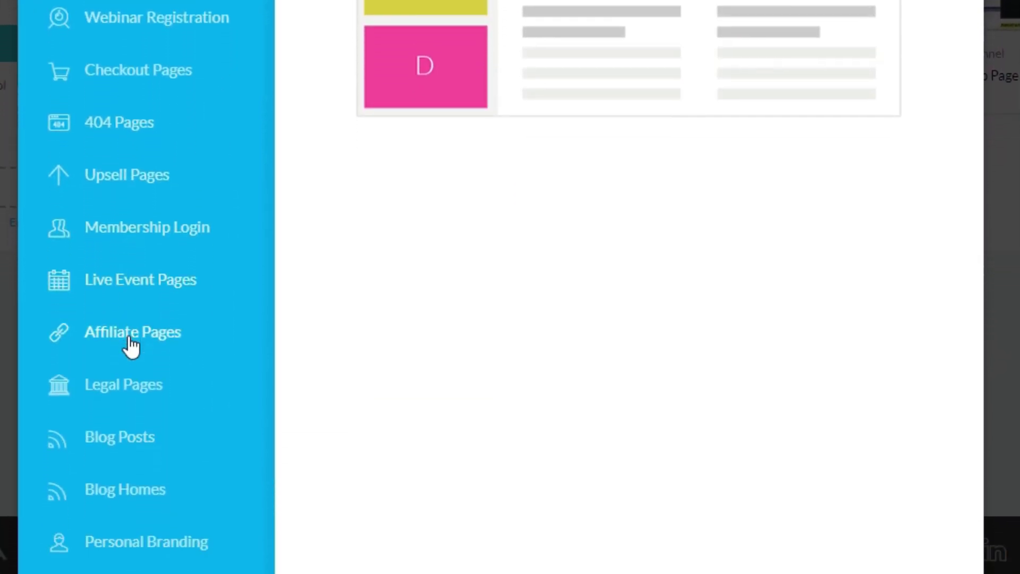
{"action": "scroll", "coordinate": [291, 480], "scroll_direction": "up", "scroll_amount": 4}
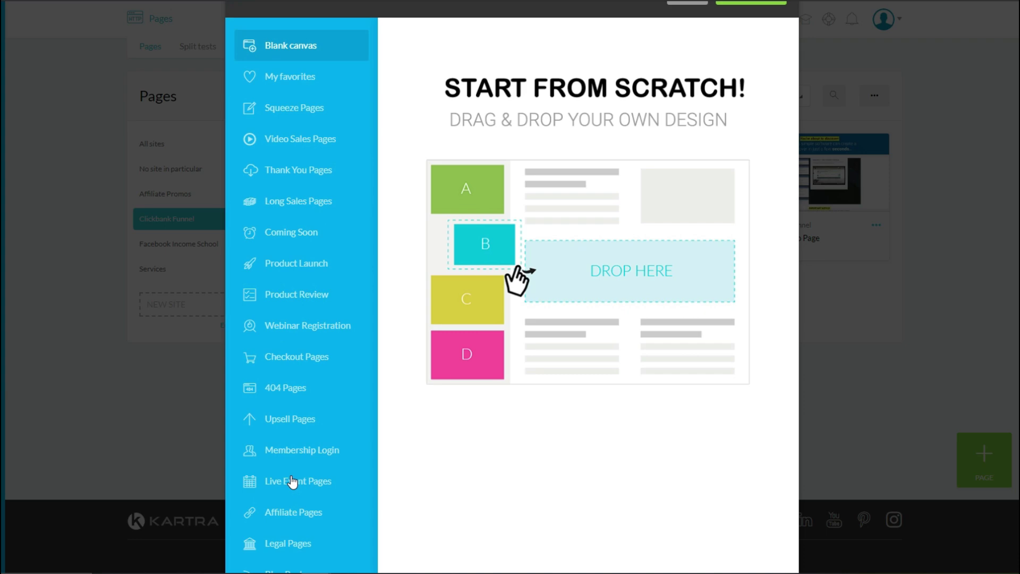
Browse the Squeeze Pages templates and close the template picker without choosing one.
{"action": "left_click", "coordinate": [285, 160]}
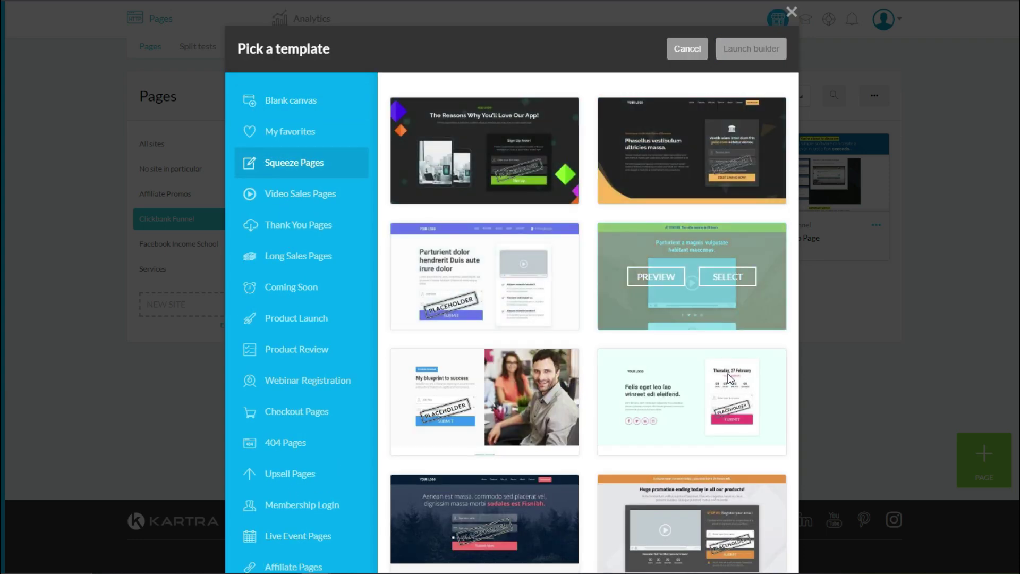
{"action": "scroll", "coordinate": [515, 311], "scroll_direction": "down", "scroll_amount": 4}
{"action": "scroll", "coordinate": [688, 329], "scroll_direction": "down", "scroll_amount": 5}
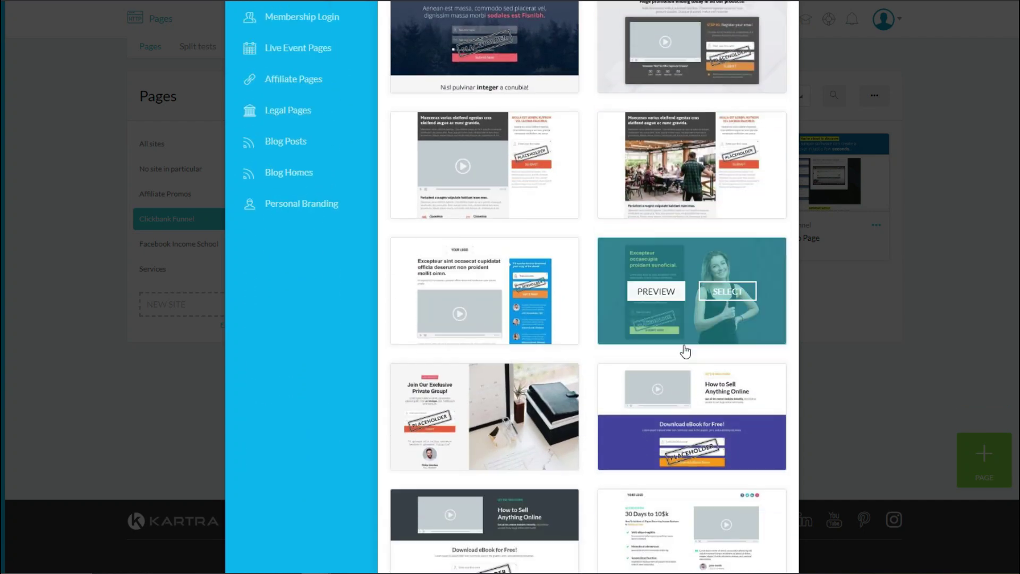
{"action": "scroll", "coordinate": [788, 381], "scroll_direction": "down", "scroll_amount": 10}
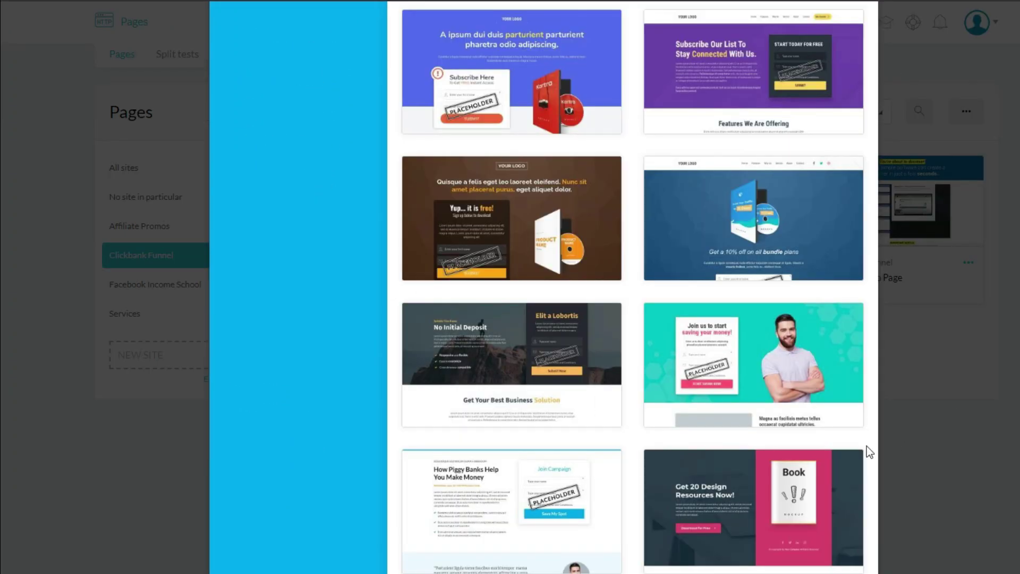
{"action": "scroll", "coordinate": [869, 451], "scroll_direction": "up", "scroll_amount": 15}
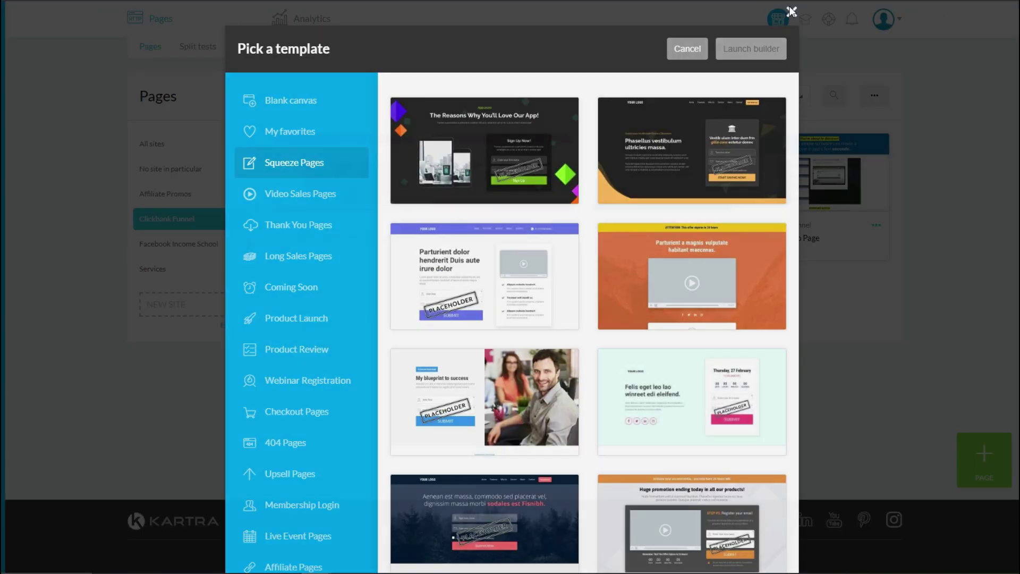
{"action": "left_click", "coordinate": [792, 11]}
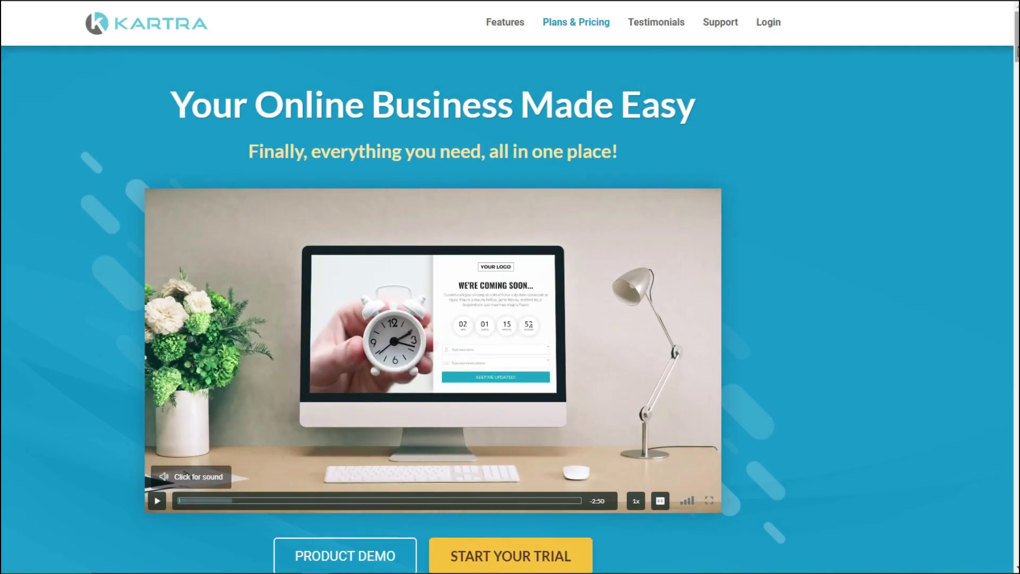
On the Kartra website, go to the trial offer to see its 14-day trial plans.
{"action": "scroll", "coordinate": [984, 194], "scroll_direction": "down", "scroll_amount": 2}
{"action": "scroll", "coordinate": [983, 202], "scroll_direction": "down", "scroll_amount": 1}
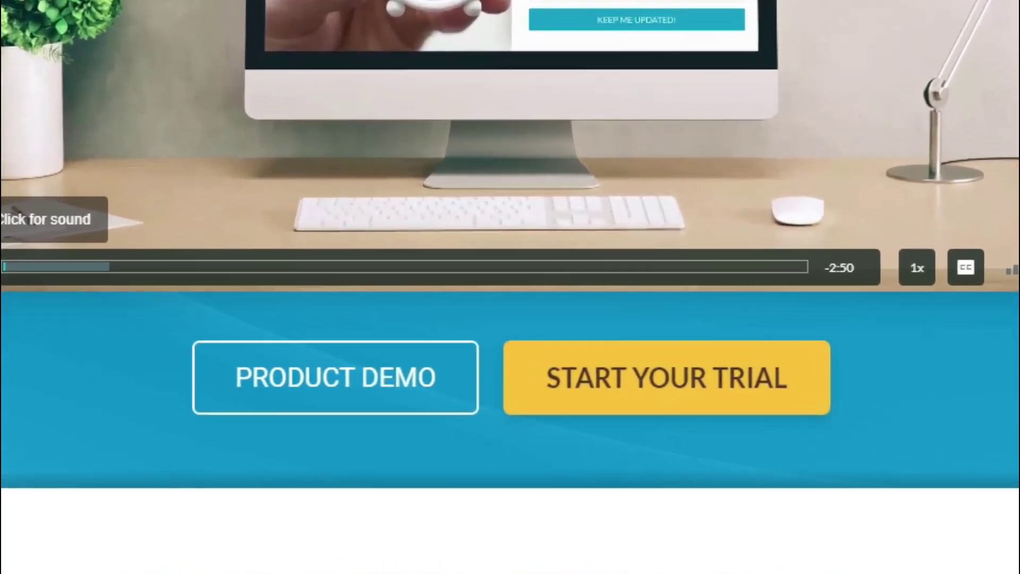
{"action": "left_click", "coordinate": [570, 423]}
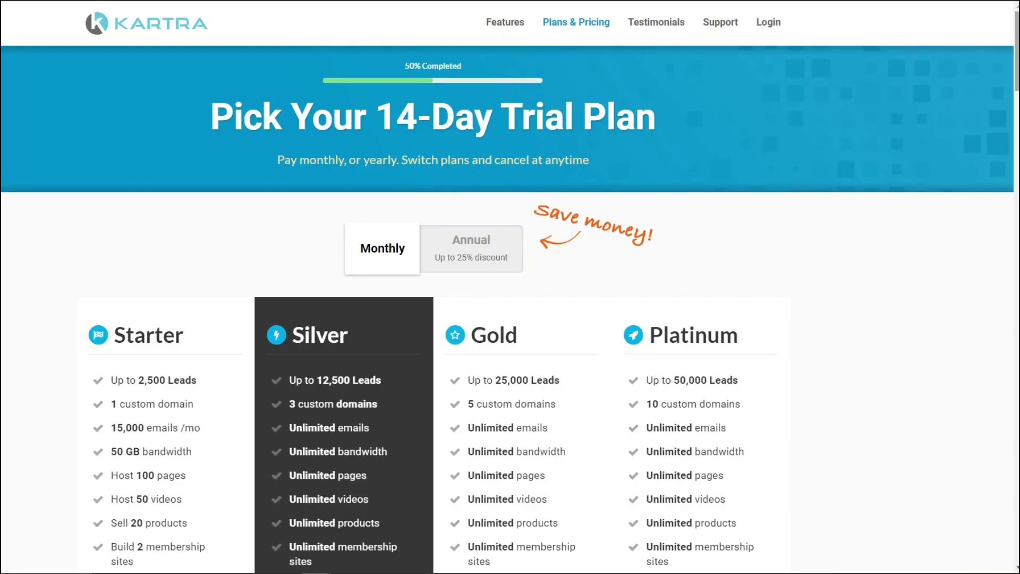
Compare the monthly plans, examining the Starter plan's limits on leads, custom domains and emails.
{"action": "scroll", "coordinate": [1017, 89], "scroll_direction": "down", "scroll_amount": 4}
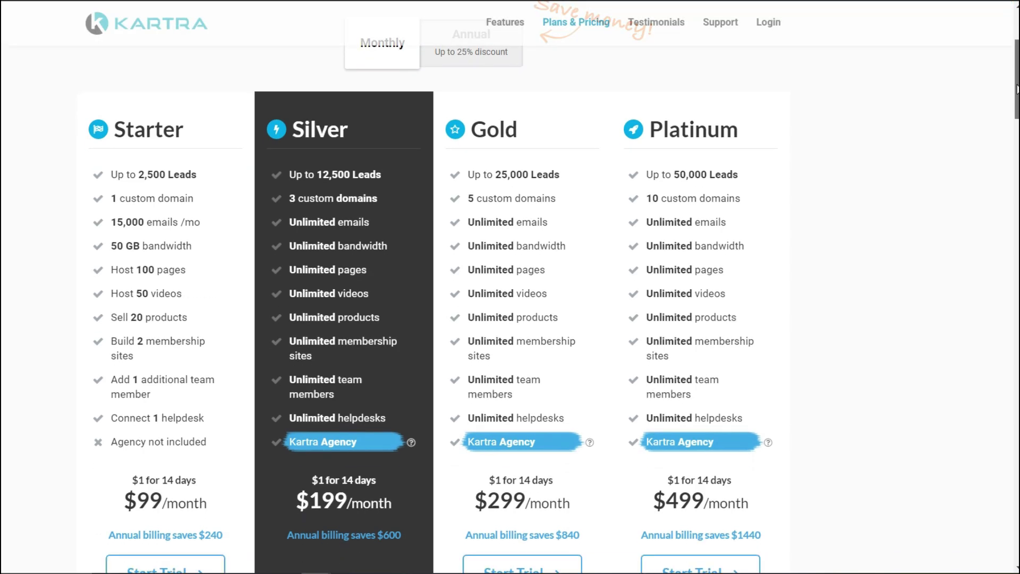
{"action": "scroll", "coordinate": [1017, 88], "scroll_direction": "down", "scroll_amount": 1}
{"action": "left_click_drag", "start_coordinate": [109, 123], "coordinate": [195, 125]}
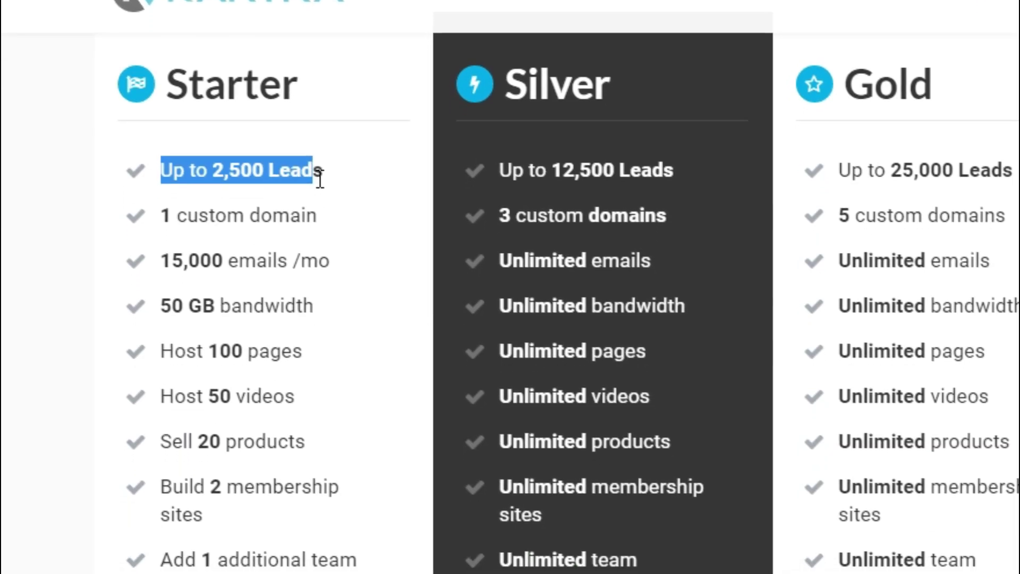
{"action": "left_click", "coordinate": [322, 181]}
{"action": "left_click_drag", "start_coordinate": [306, 215], "coordinate": [214, 219]}
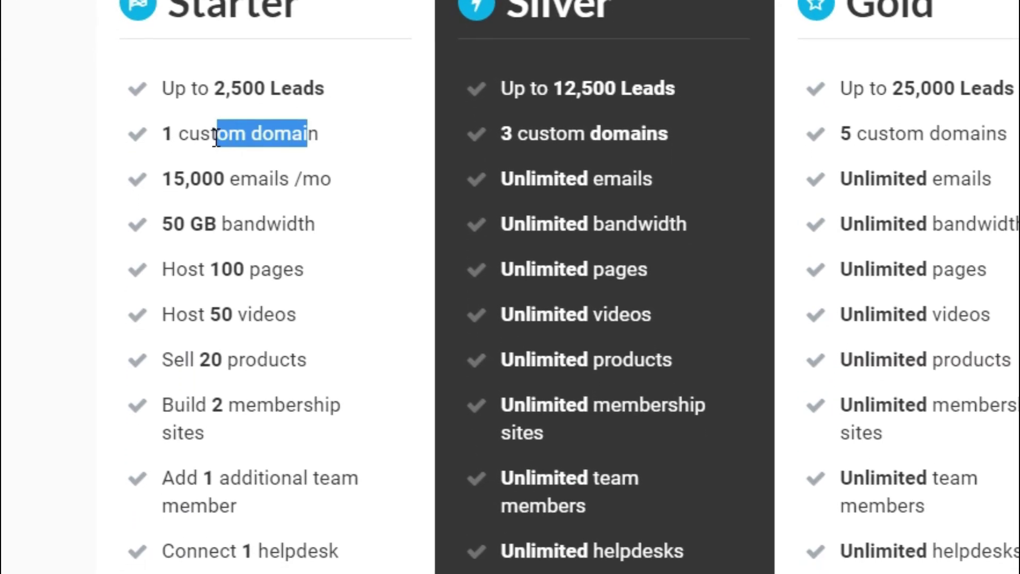
{"action": "left_click_drag", "start_coordinate": [161, 178], "coordinate": [254, 178]}
{"action": "left_click", "coordinate": [349, 272]}
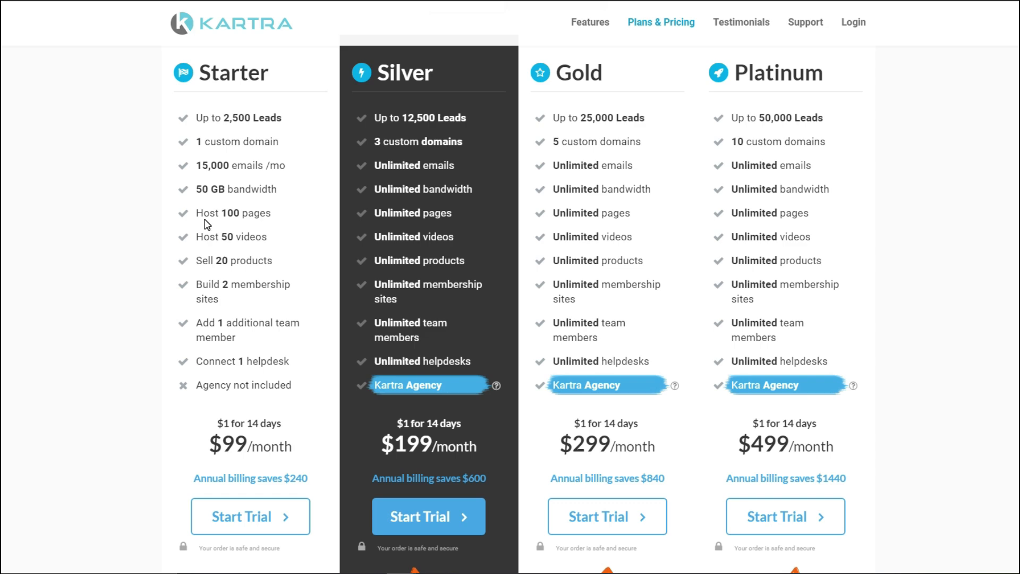
{"action": "scroll", "coordinate": [206, 223], "scroll_direction": "up", "scroll_amount": 1}
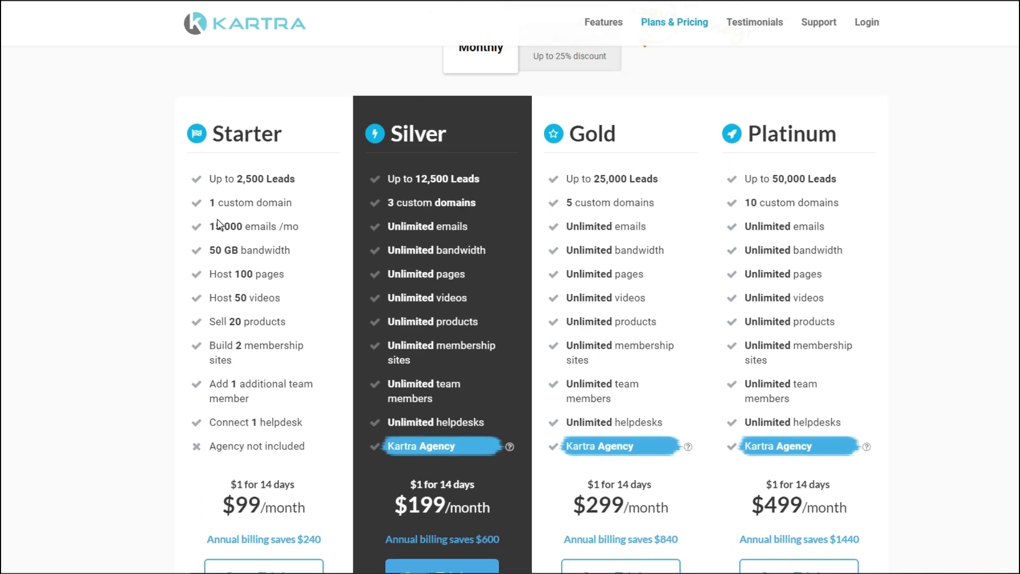
{"action": "scroll", "coordinate": [217, 223], "scroll_direction": "up", "scroll_amount": 1}
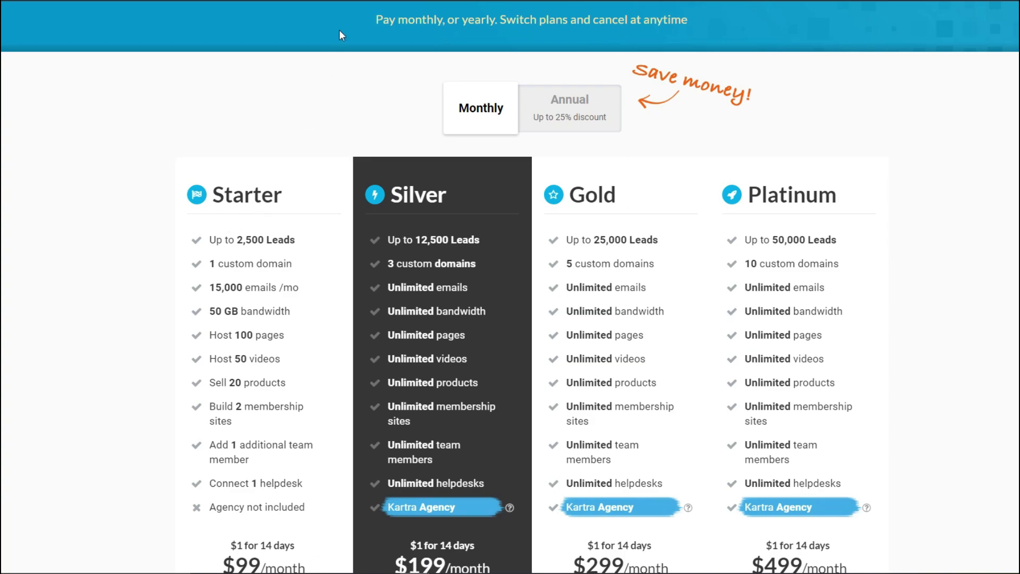
{"action": "mouse_move", "coordinate": [340, 3]}
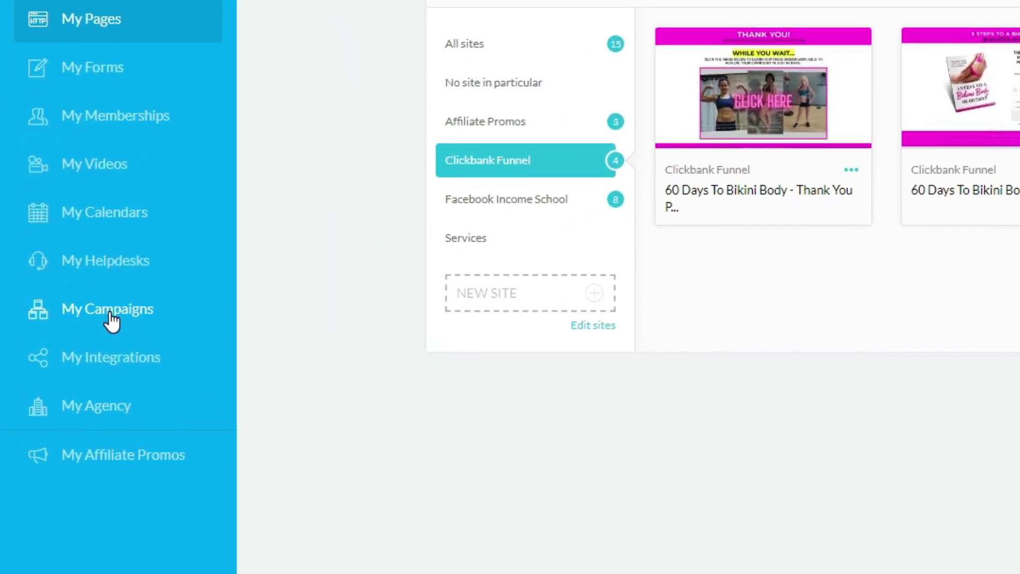
Look through Kartra's available campaigns, open the campaign import dialog with its share code field, and close it without importing.
{"action": "left_click", "coordinate": [111, 318]}
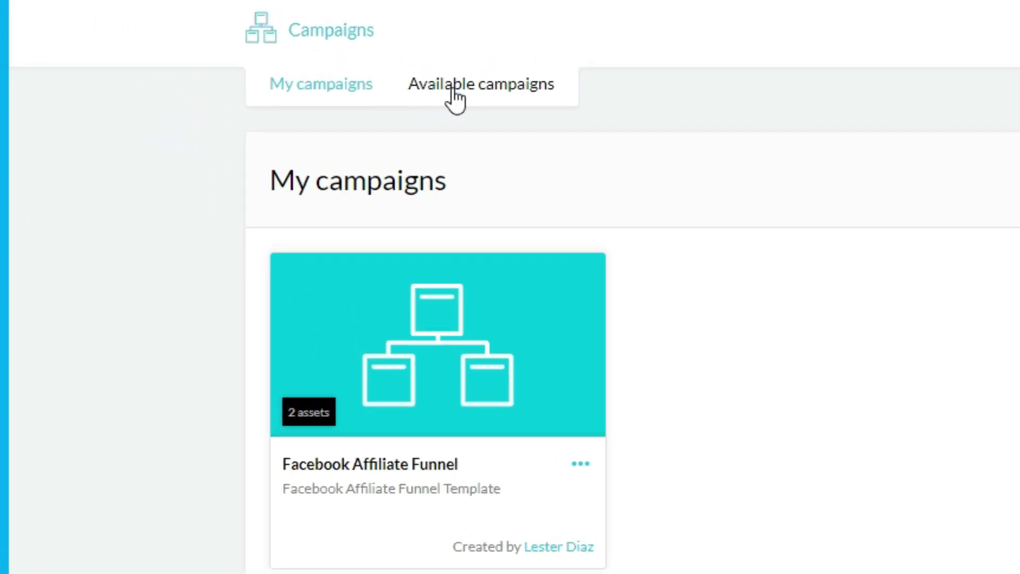
{"action": "left_click", "coordinate": [411, 63]}
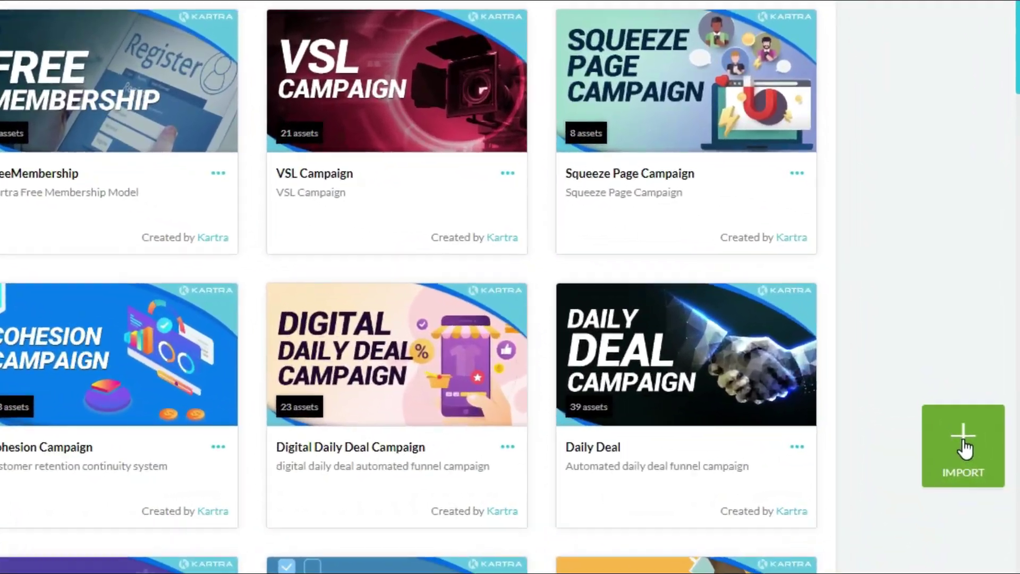
{"action": "left_click", "coordinate": [970, 451]}
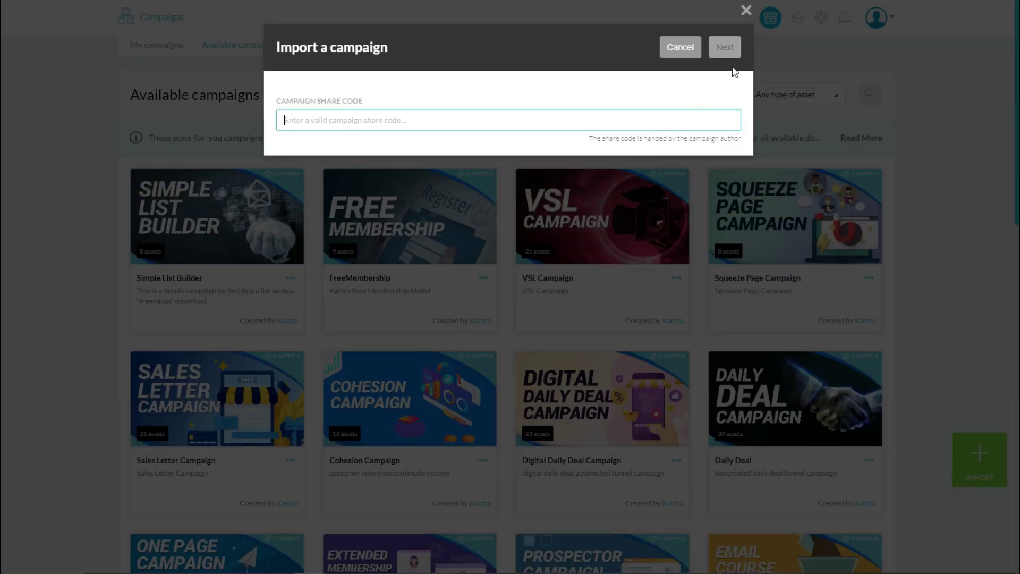
{"action": "left_click", "coordinate": [745, 67]}
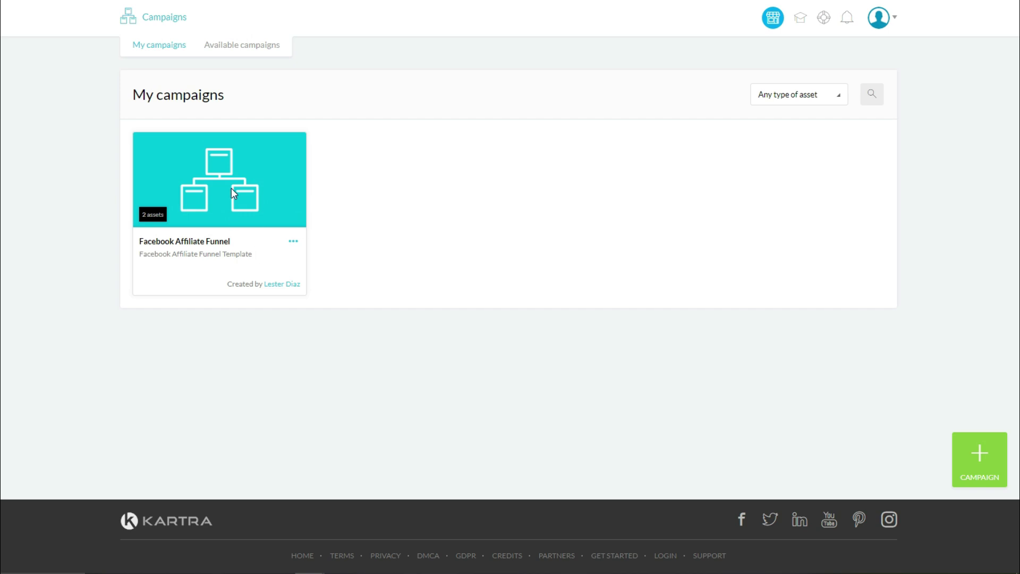
View the assets of the Facebook Affiliate Funnel campaign and list the pages it contains.
{"action": "left_click", "coordinate": [293, 242]}
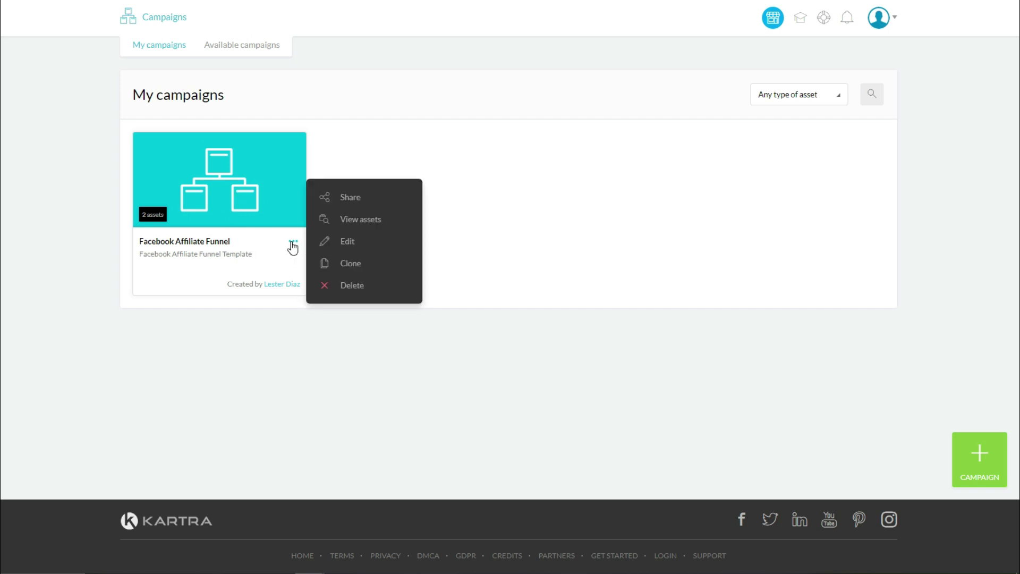
{"action": "left_click", "coordinate": [333, 220]}
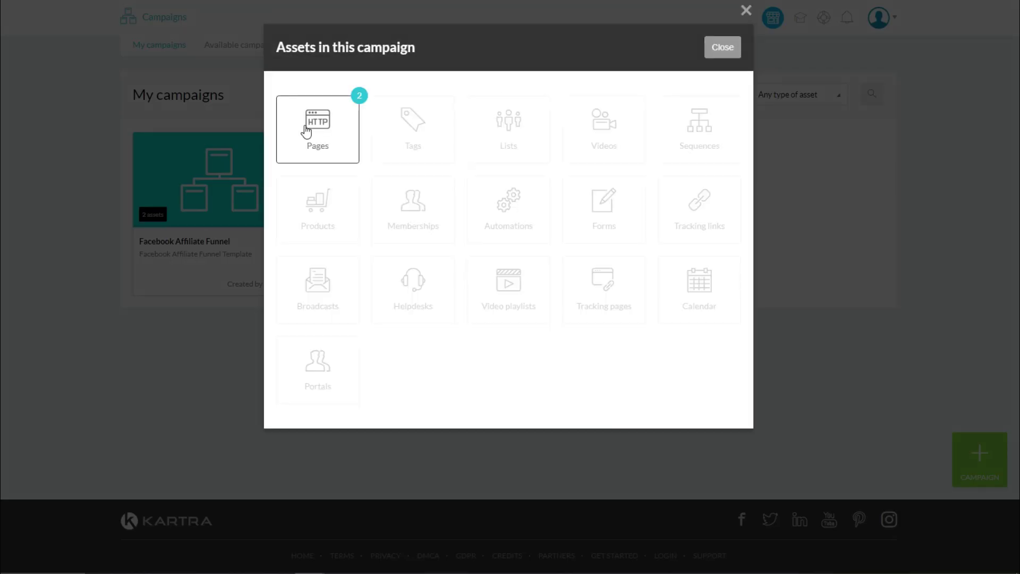
{"action": "left_click", "coordinate": [306, 127]}
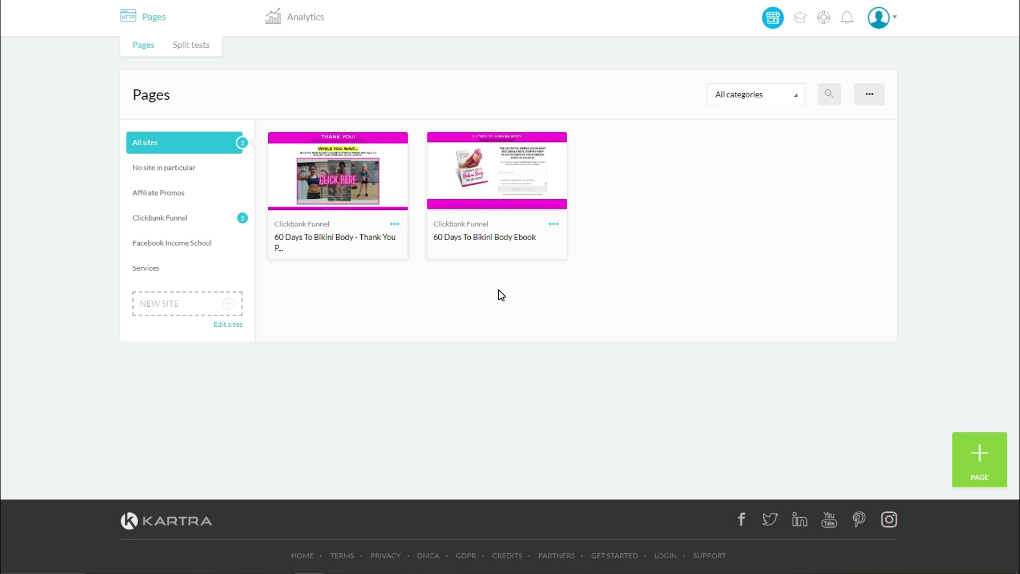
Open the 60 Days To Bikini Body Ebook page in the page editor, keeping its name, category and site.
{"action": "left_click", "coordinate": [553, 224]}
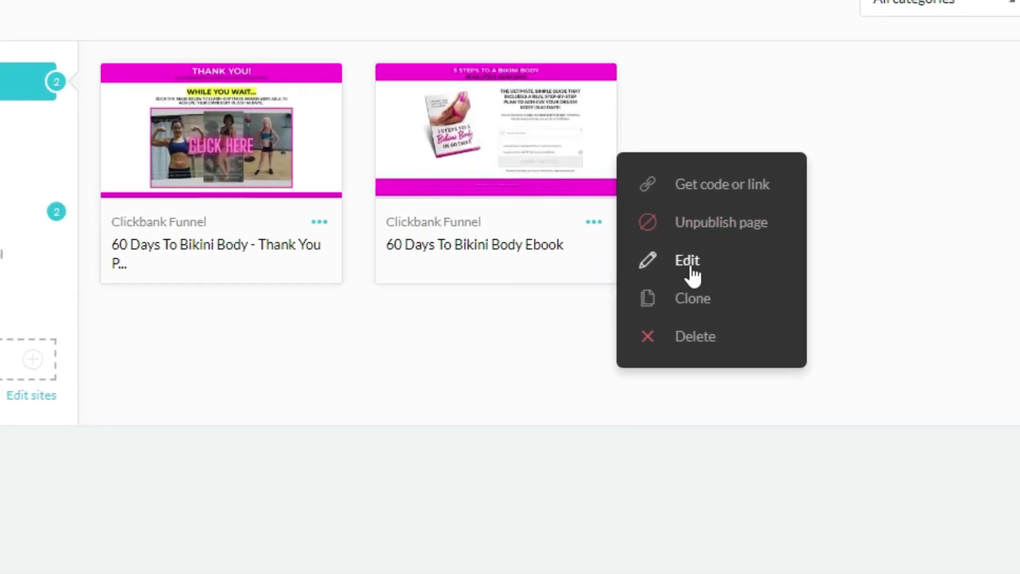
{"action": "left_click", "coordinate": [692, 273]}
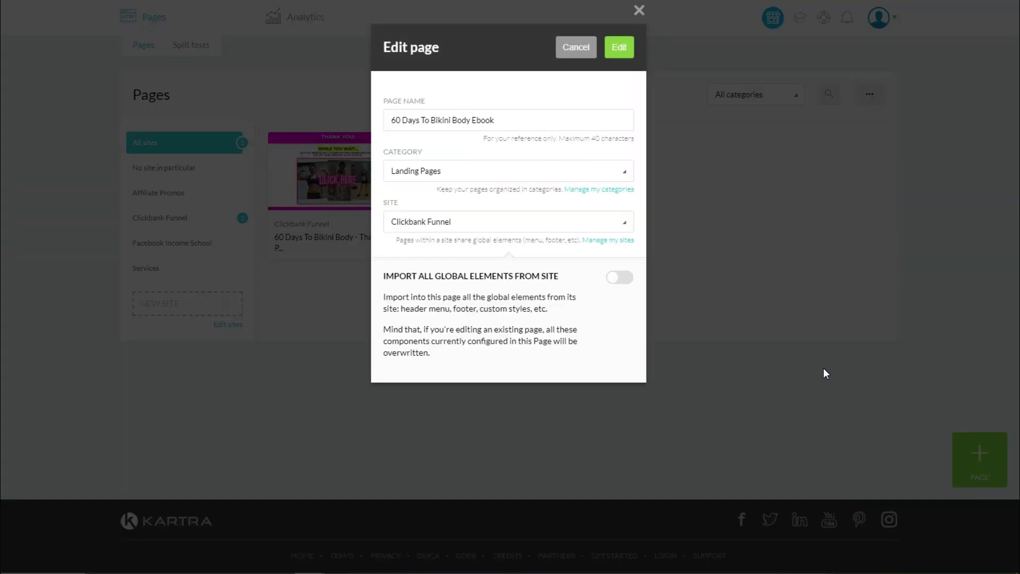
{"action": "left_click", "coordinate": [619, 48]}
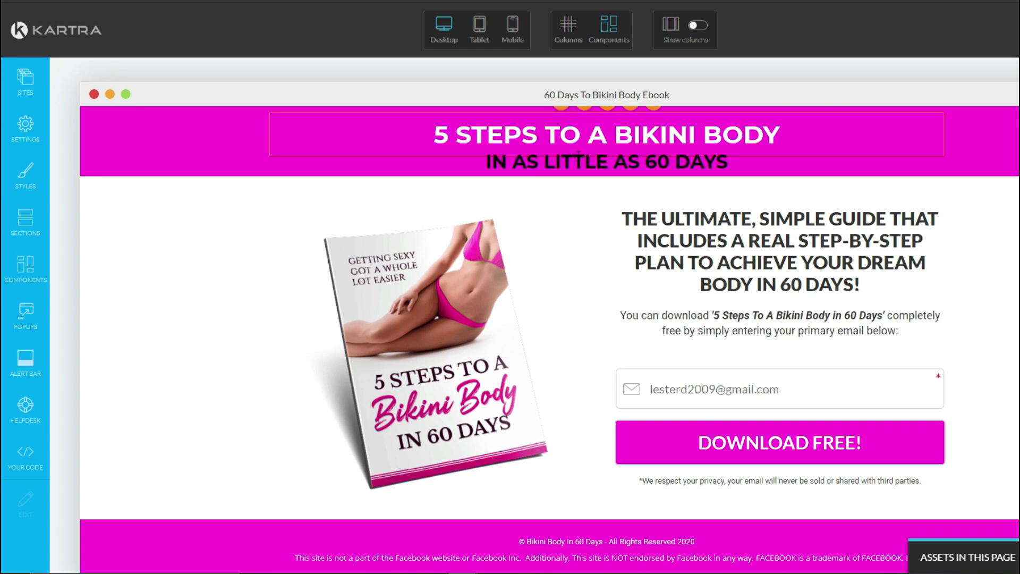
Examine the text formatting options of the headline and the image settings of the ebook cover, then close them without changes.
{"action": "left_click", "coordinate": [630, 144]}
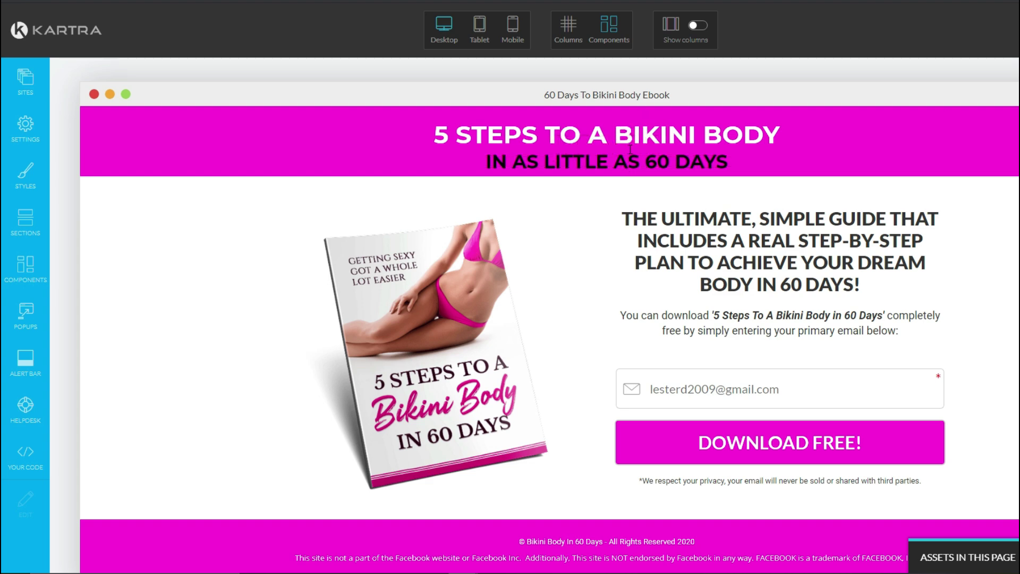
{"action": "left_click_drag", "start_coordinate": [674, 162], "coordinate": [594, 162]}
{"action": "left_click", "coordinate": [592, 165]}
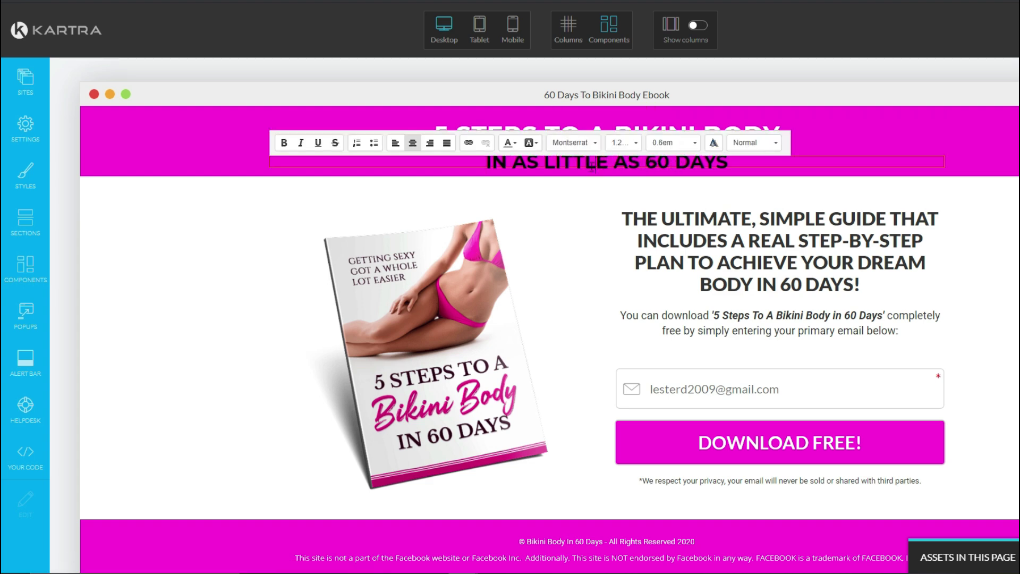
{"action": "left_click", "coordinate": [685, 247]}
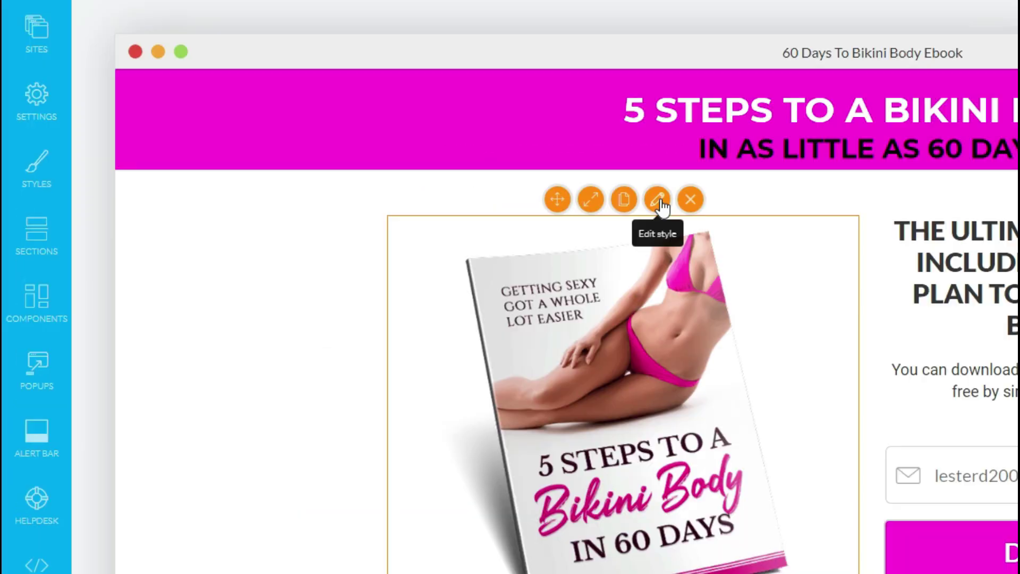
{"action": "left_click", "coordinate": [457, 197]}
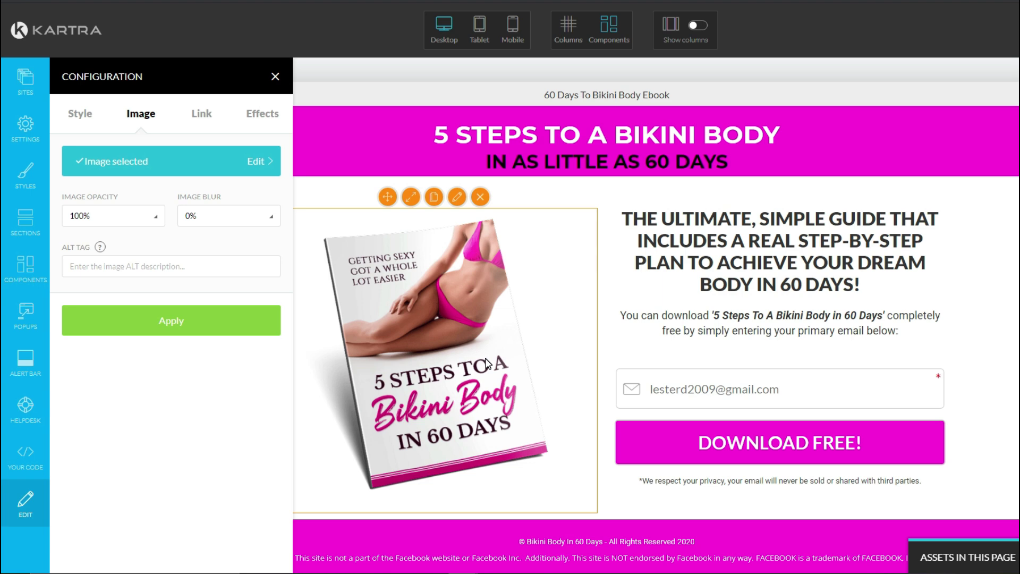
{"action": "key", "text": "Escape"}
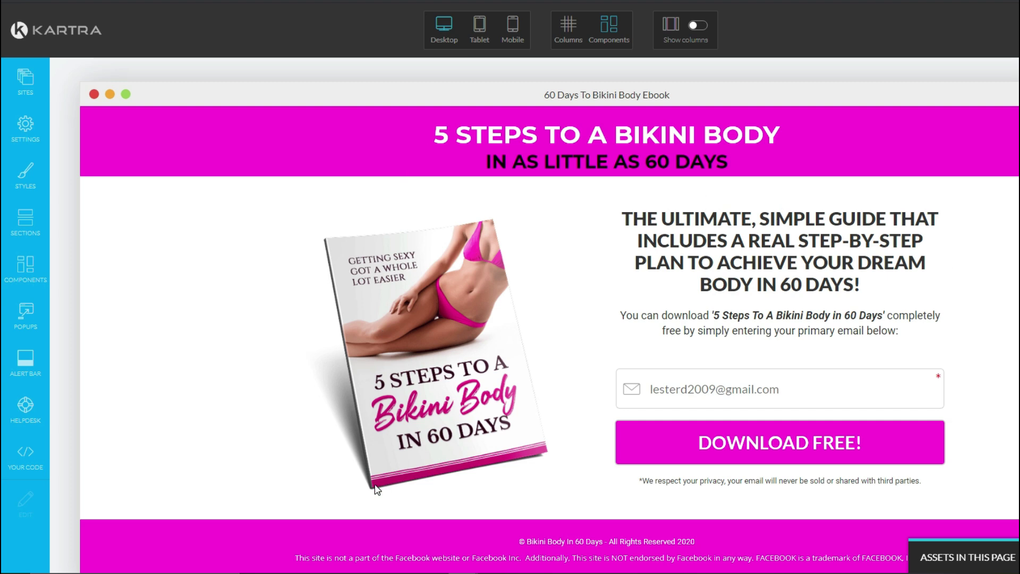
Set the header section's background color to the blue rgb(5, 102, 184) from the Facebook Blue palette and apply it.
{"action": "scroll", "coordinate": [594, 498], "scroll_direction": "down", "scroll_amount": 1}
{"action": "scroll", "coordinate": [542, 159], "scroll_direction": "up", "scroll_amount": 1}
{"action": "mouse_move", "coordinate": [706, 449]}
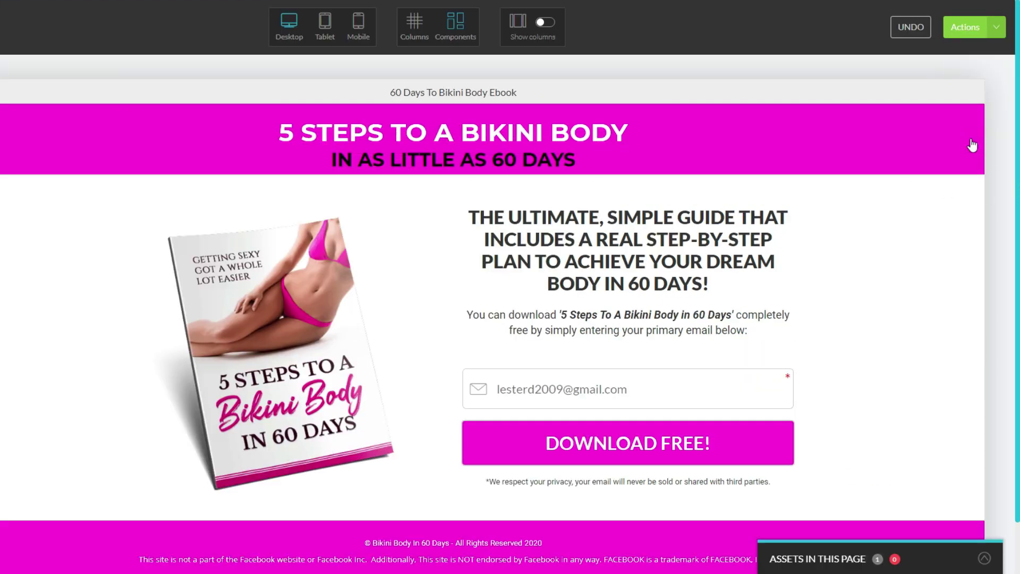
{"action": "mouse_move", "coordinate": [975, 140]}
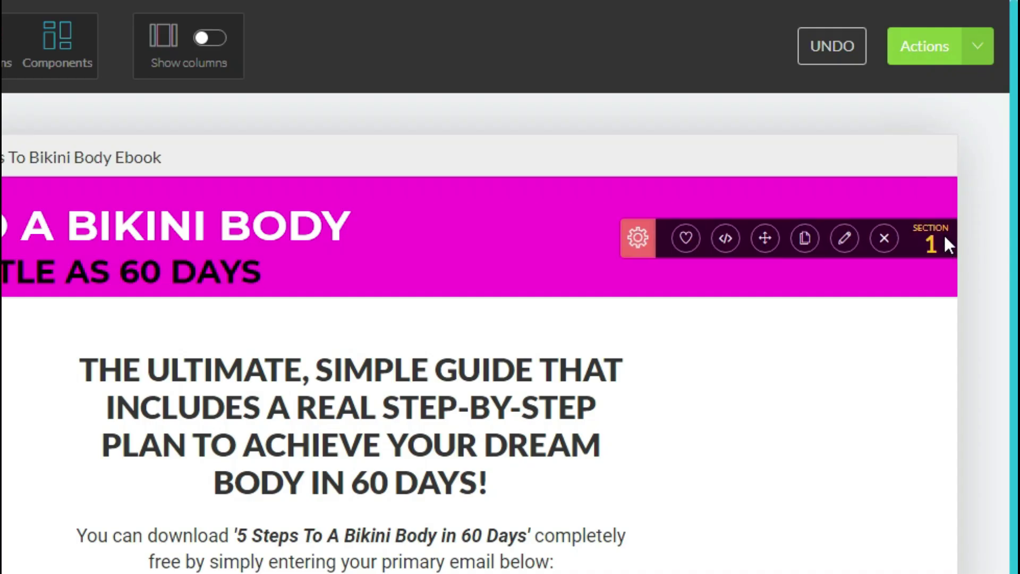
{"action": "left_click", "coordinate": [842, 240]}
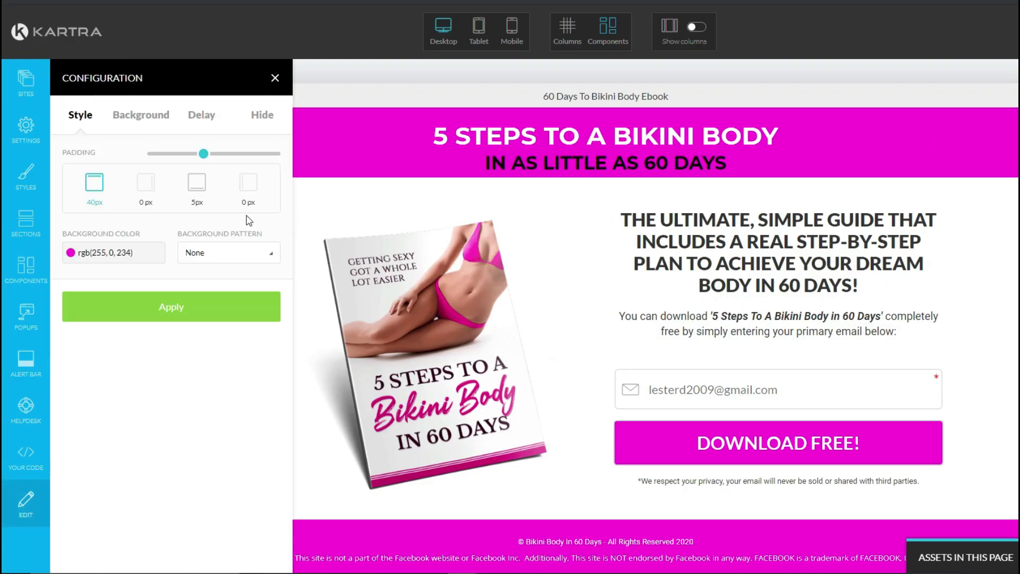
{"action": "left_click", "coordinate": [148, 255]}
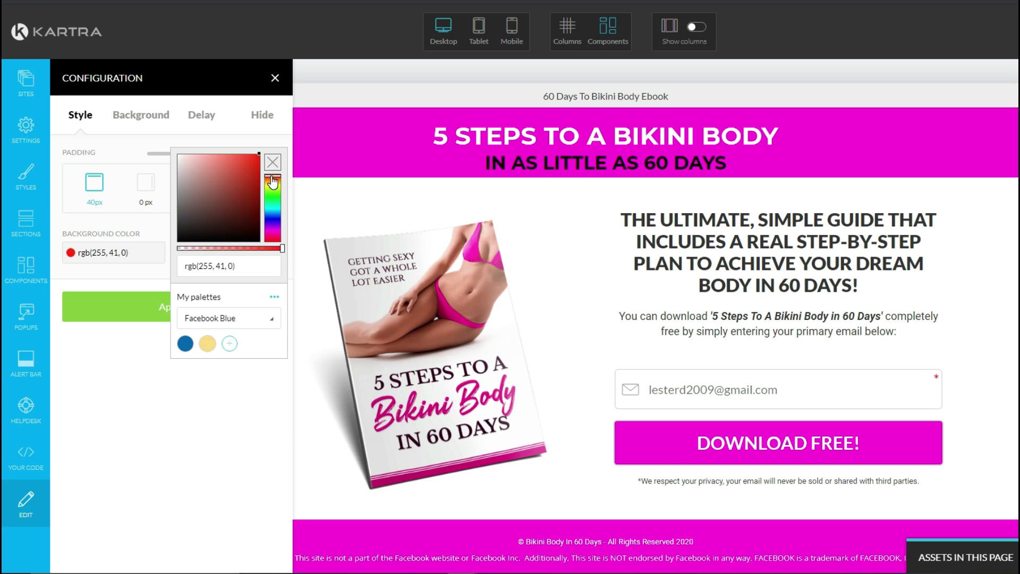
{"action": "left_click", "coordinate": [185, 343]}
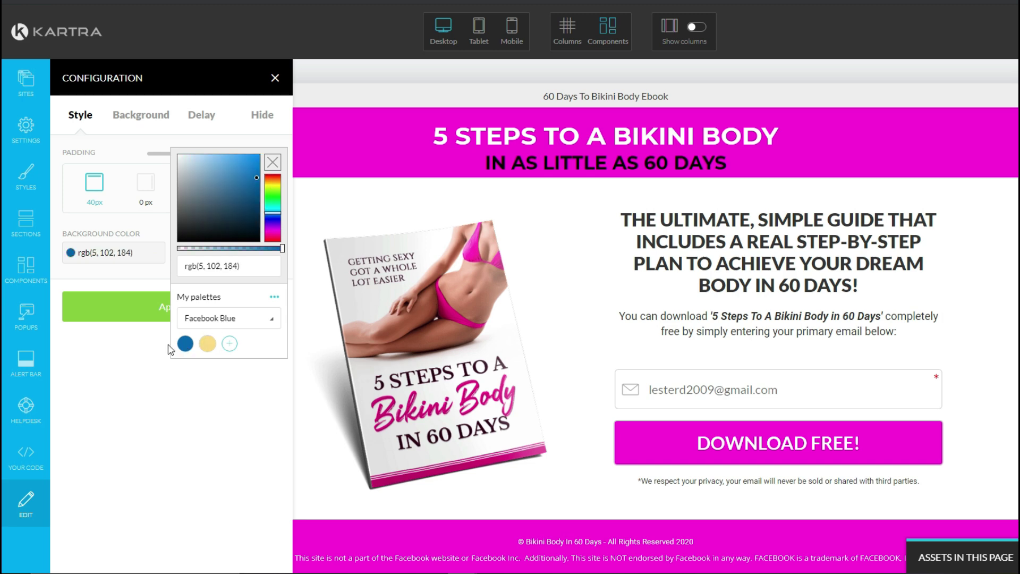
{"action": "left_click", "coordinate": [121, 311]}
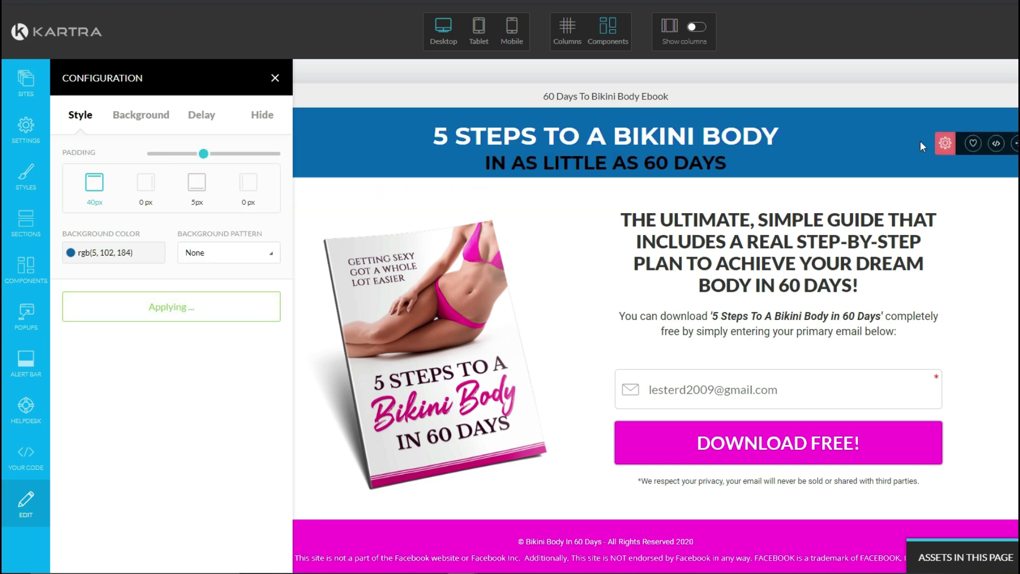
{"action": "left_click", "coordinate": [276, 79]}
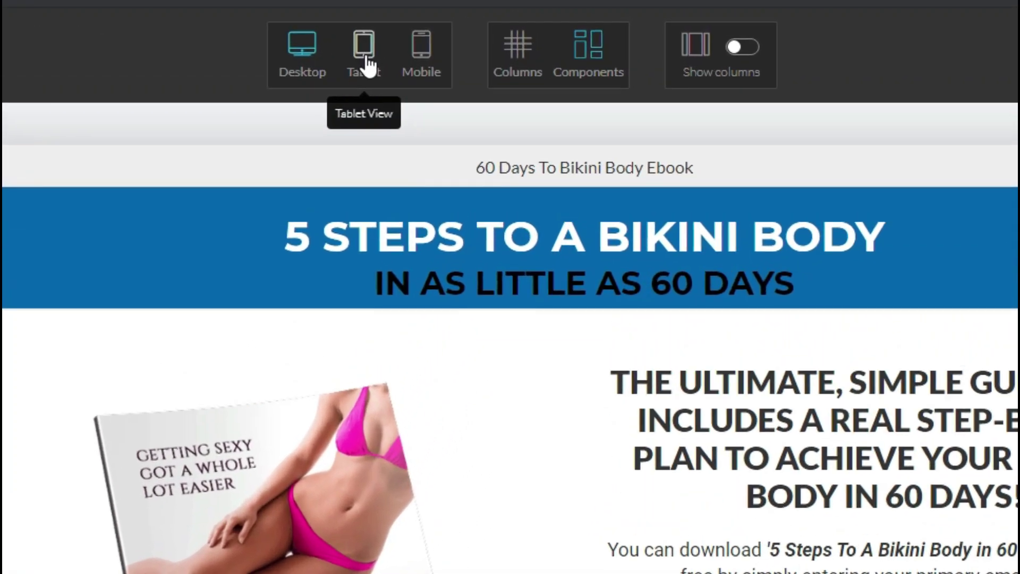
Check the landing page's layout in tablet and mobile view down to the footer, and return to desktop view.
{"action": "left_click", "coordinate": [405, 50]}
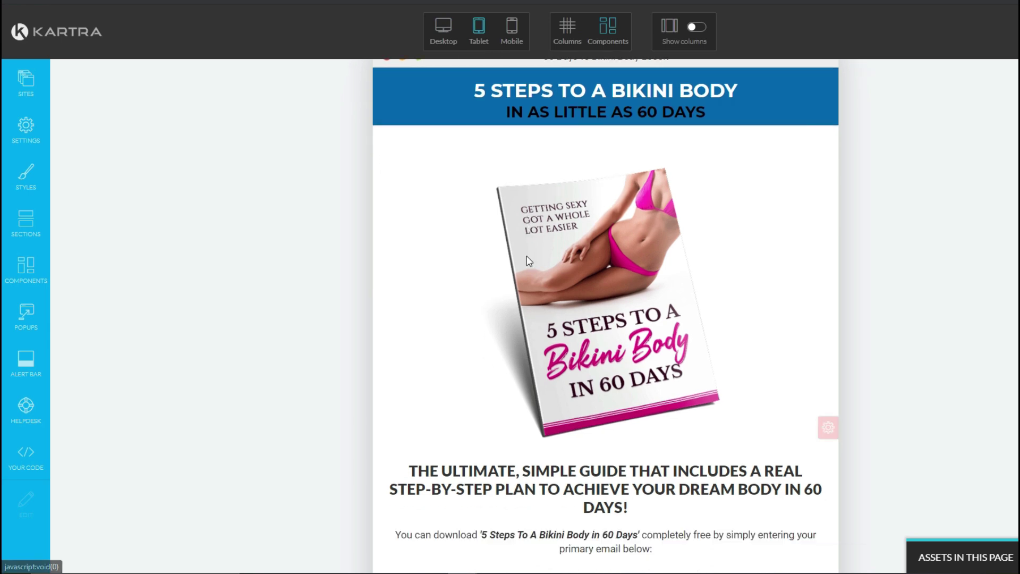
{"action": "left_click", "coordinate": [511, 28]}
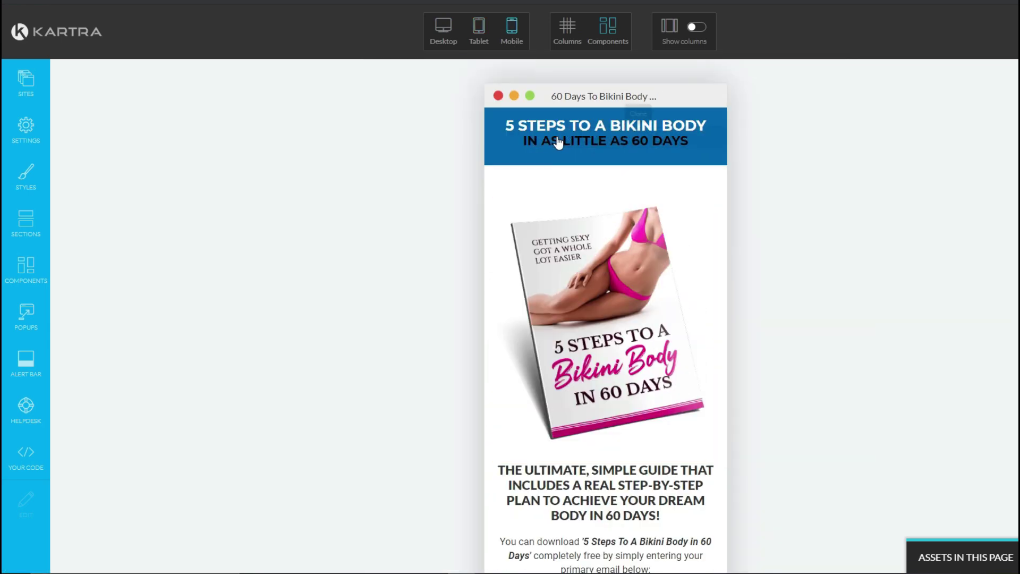
{"action": "scroll", "coordinate": [625, 282], "scroll_direction": "down", "scroll_amount": 5}
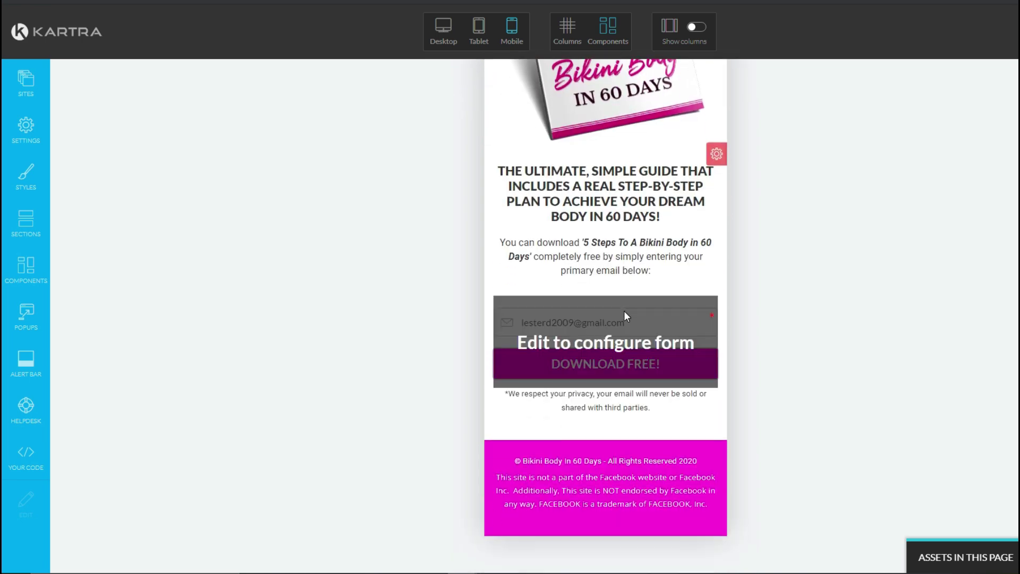
{"action": "scroll", "coordinate": [647, 392], "scroll_direction": "up", "scroll_amount": 6}
{"action": "mouse_move", "coordinate": [647, 392]}
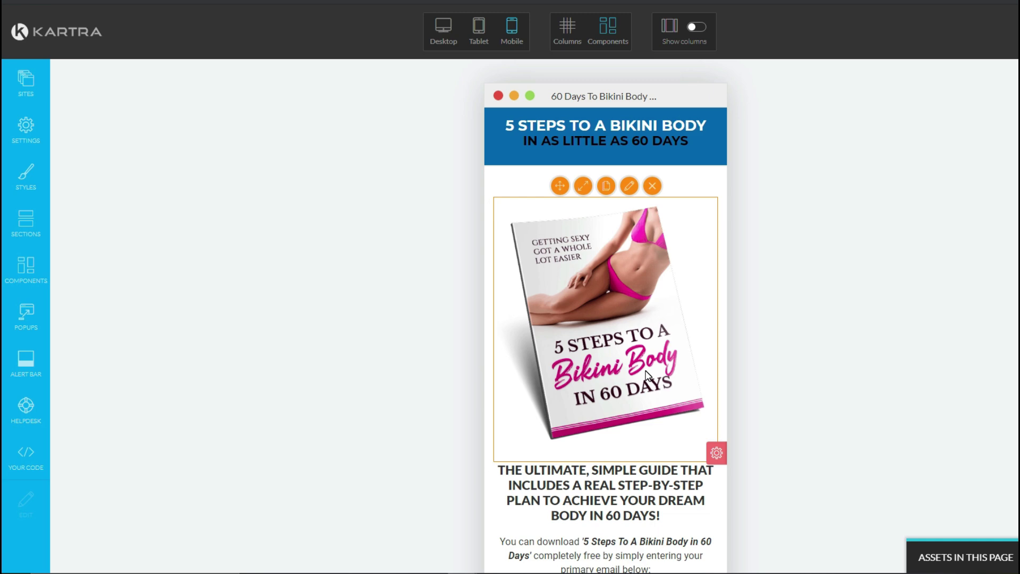
{"action": "left_click", "coordinate": [443, 27]}
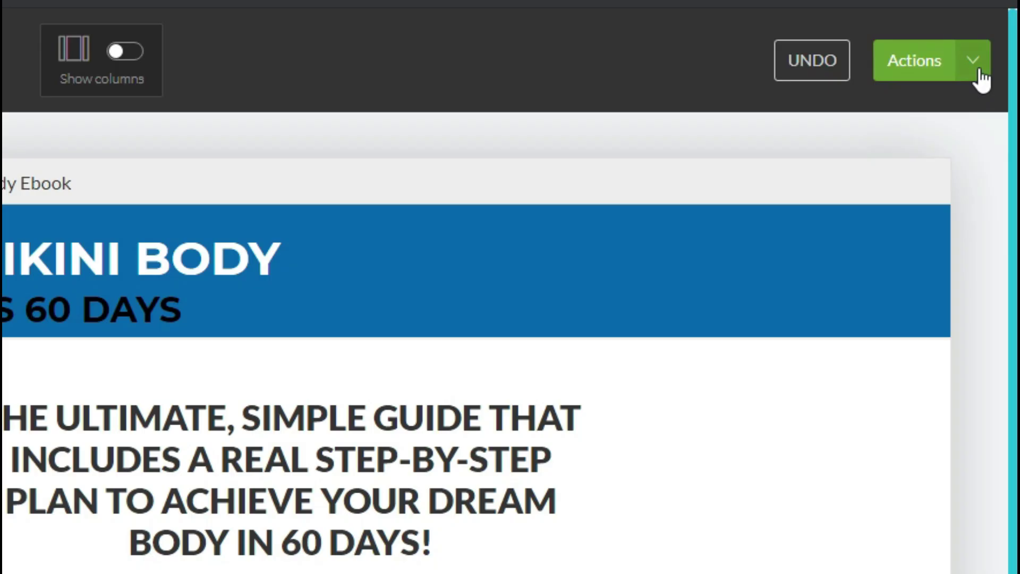
Look over the page's save and publish actions and undo the header section's background color change.
{"action": "left_click", "coordinate": [977, 73]}
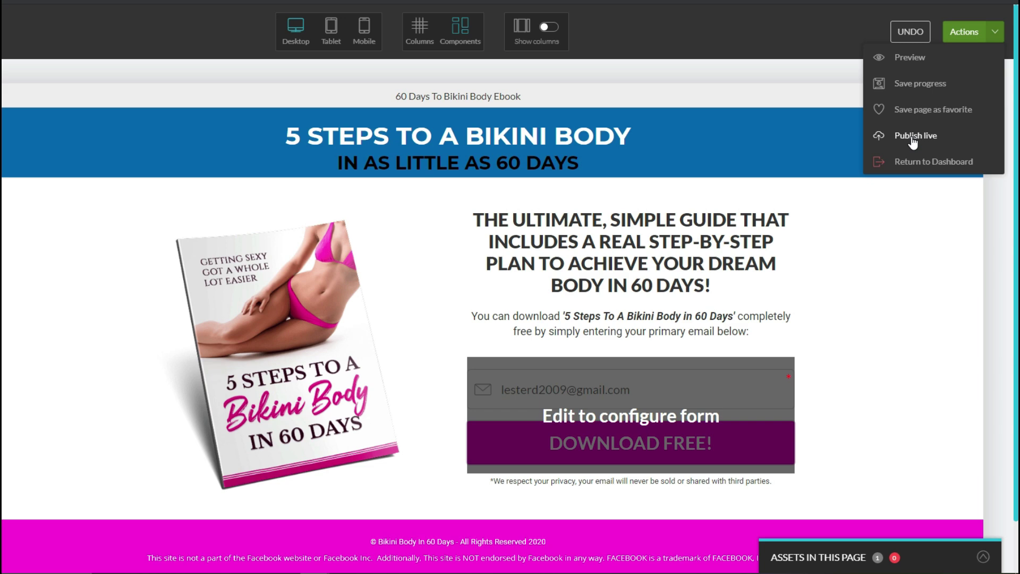
{"action": "left_click", "coordinate": [907, 35]}
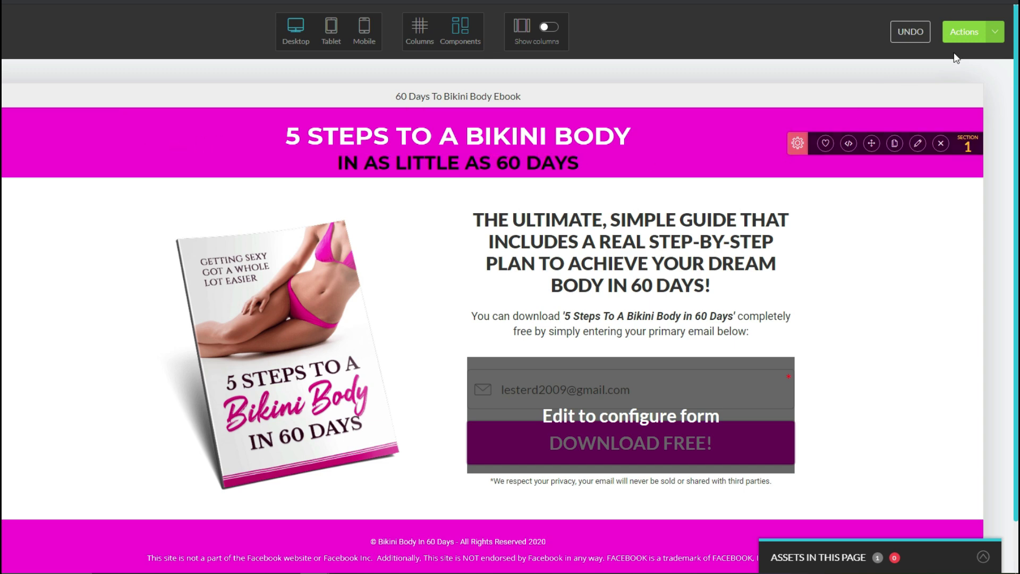
Publish the ebook landing page live, get its direct page link and open the link's domain and page name for editing.
{"action": "left_click", "coordinate": [992, 36]}
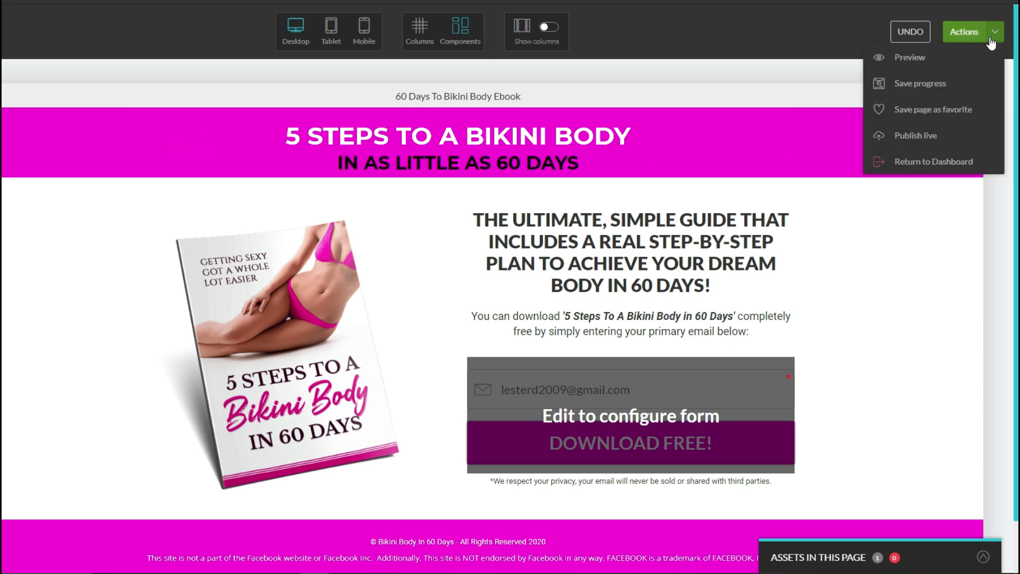
{"action": "left_click", "coordinate": [924, 137]}
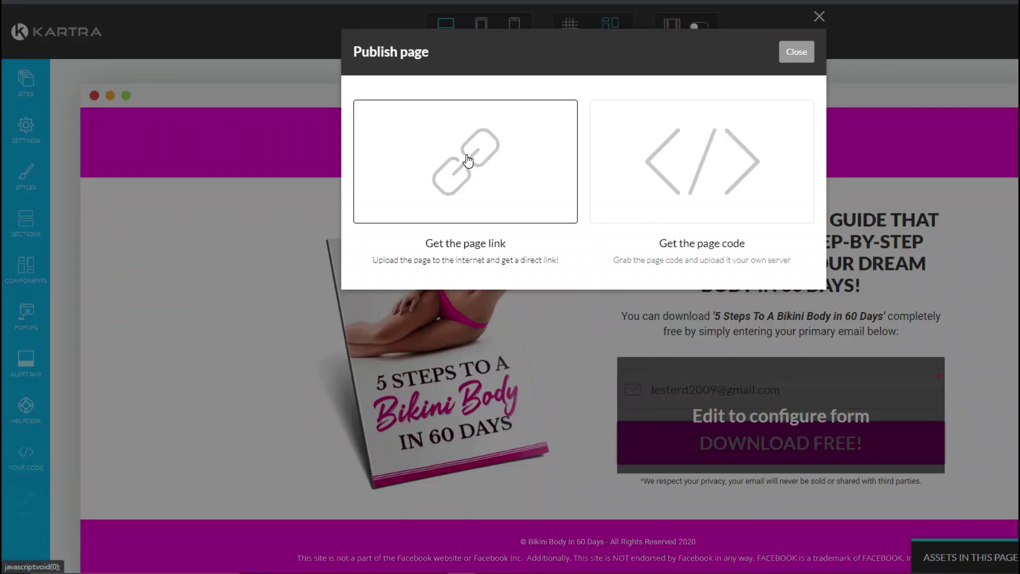
{"action": "left_click", "coordinate": [468, 161]}
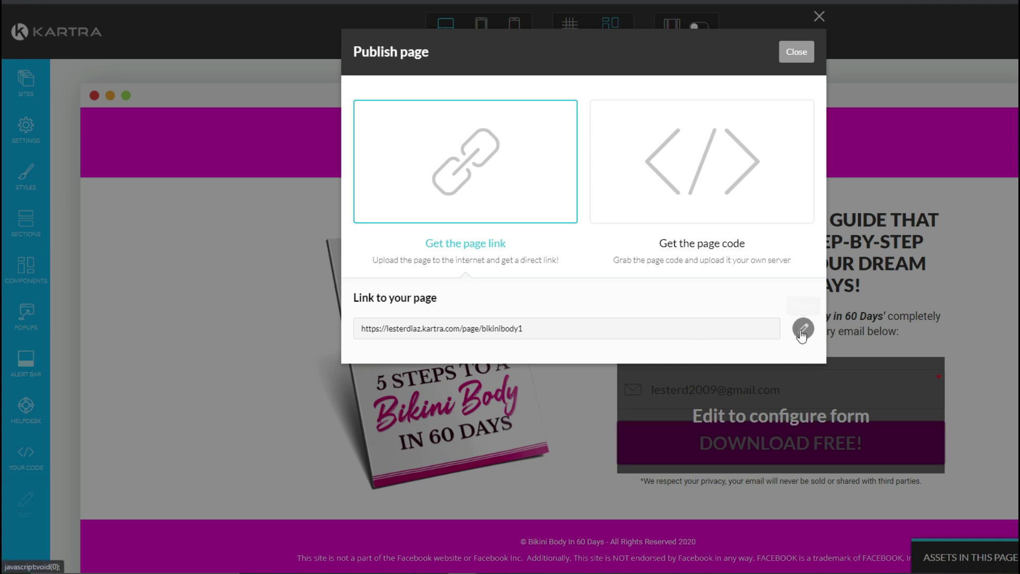
{"action": "left_click", "coordinate": [803, 329]}
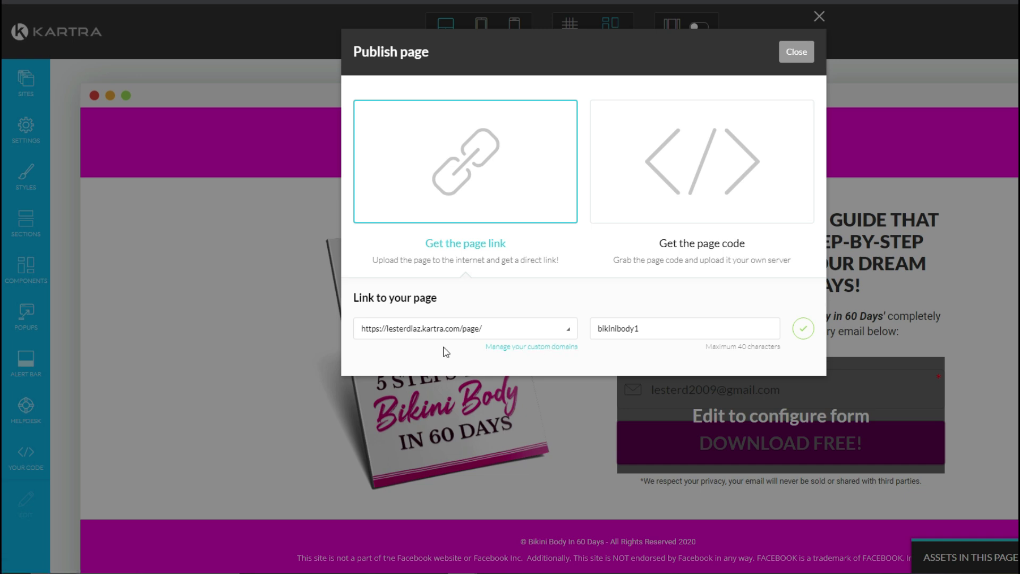
Open the Clickbank Funnel's "60 Days To Bikini Body - Thank You Page" for editing and look over its layout down to the footer.
{"action": "left_click", "coordinate": [977, 254]}
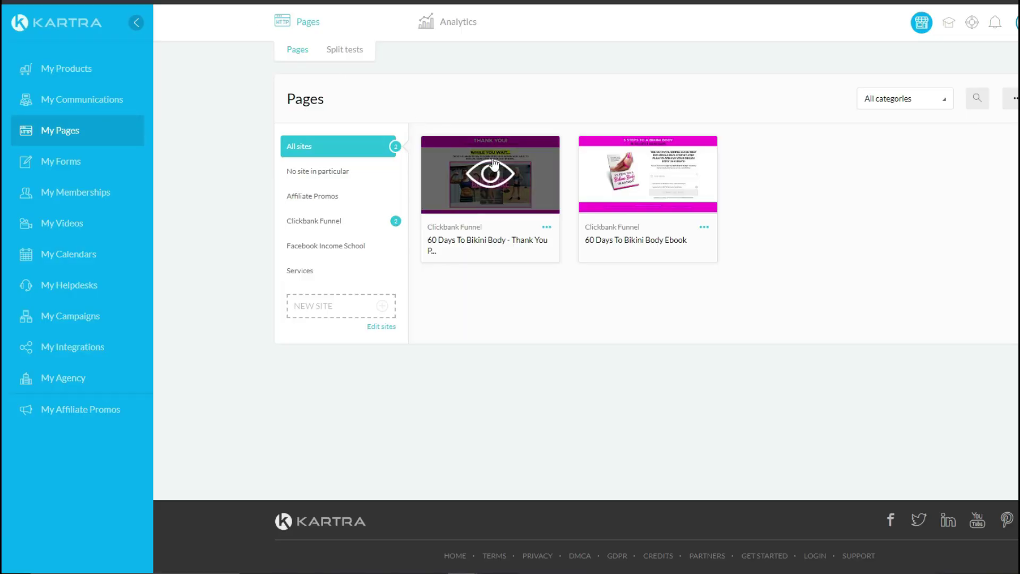
{"action": "left_click", "coordinate": [547, 227]}
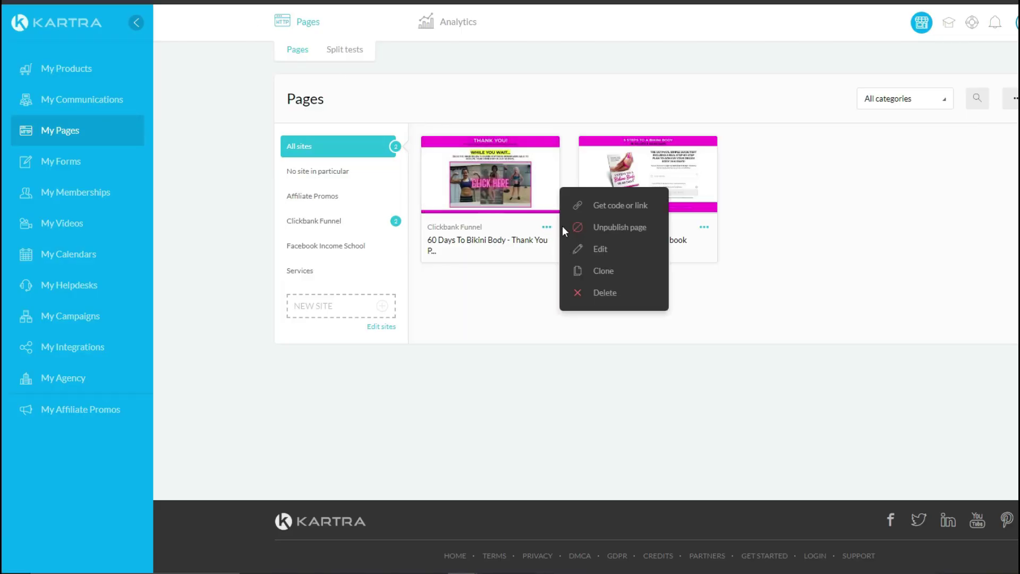
{"action": "left_click", "coordinate": [609, 253]}
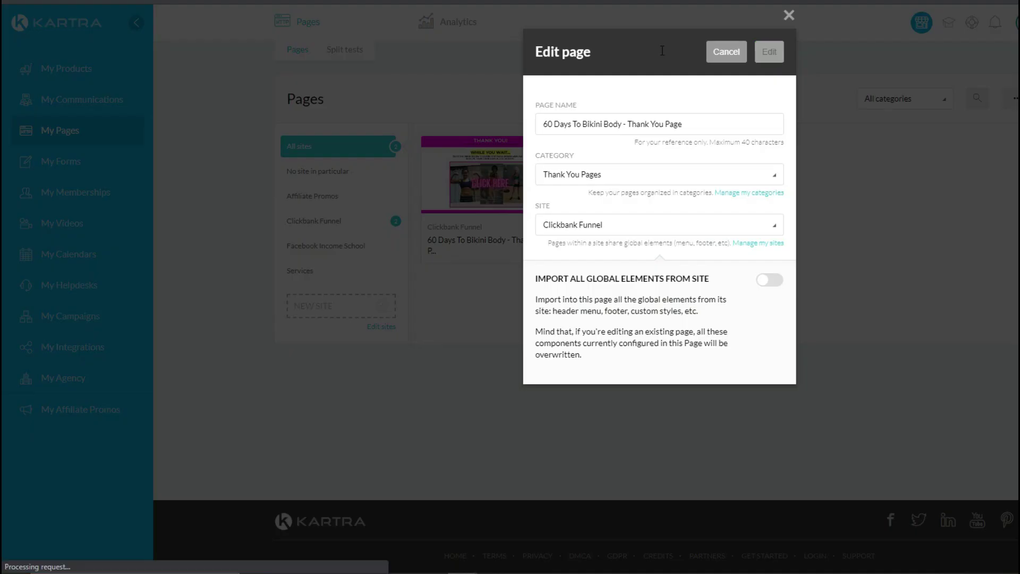
{"action": "scroll", "coordinate": [550, 313], "scroll_direction": "down", "scroll_amount": 3}
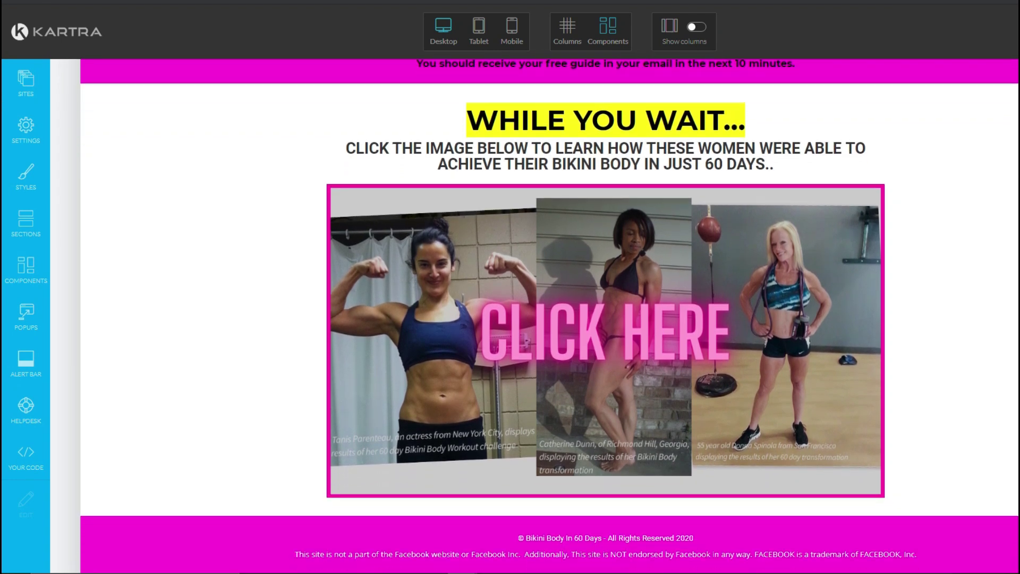
{"action": "scroll", "coordinate": [550, 313], "scroll_direction": "down", "scroll_amount": 1}
{"action": "scroll", "coordinate": [550, 314], "scroll_direction": "up", "scroll_amount": 2}
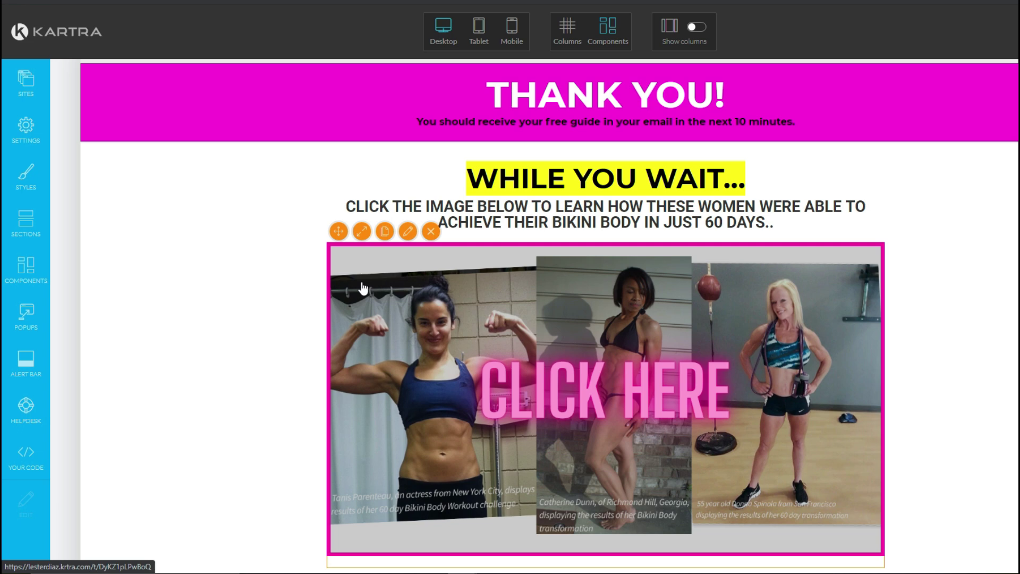
Inspect the external URL link settings of the thank-you page's CLICK HERE image and close its configuration.
{"action": "mouse_move", "coordinate": [391, 274]}
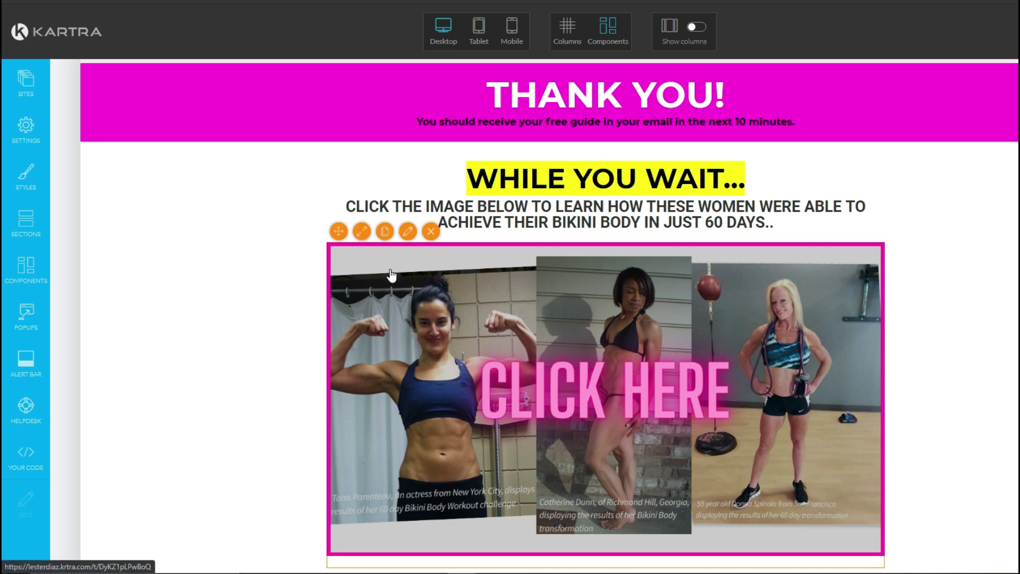
{"action": "left_click", "coordinate": [407, 231]}
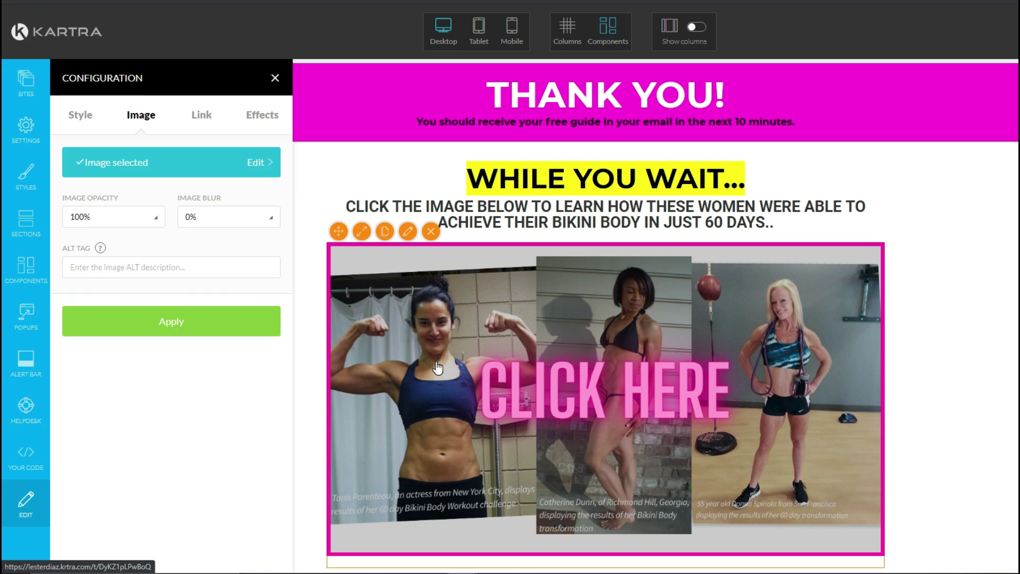
{"action": "left_click", "coordinate": [198, 122]}
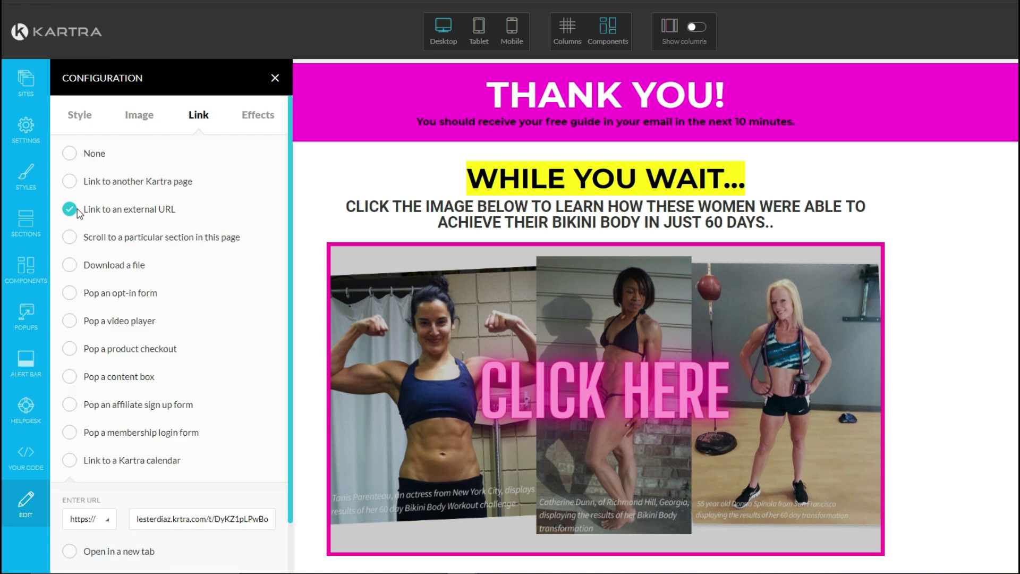
{"action": "scroll", "coordinate": [244, 318], "scroll_direction": "down", "scroll_amount": 3}
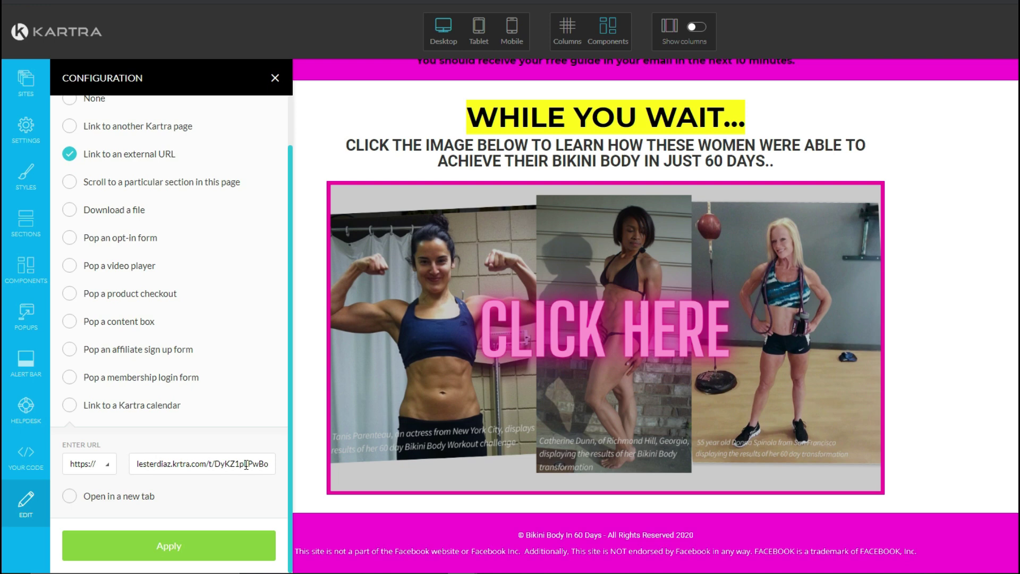
{"action": "left_click", "coordinate": [302, 469]}
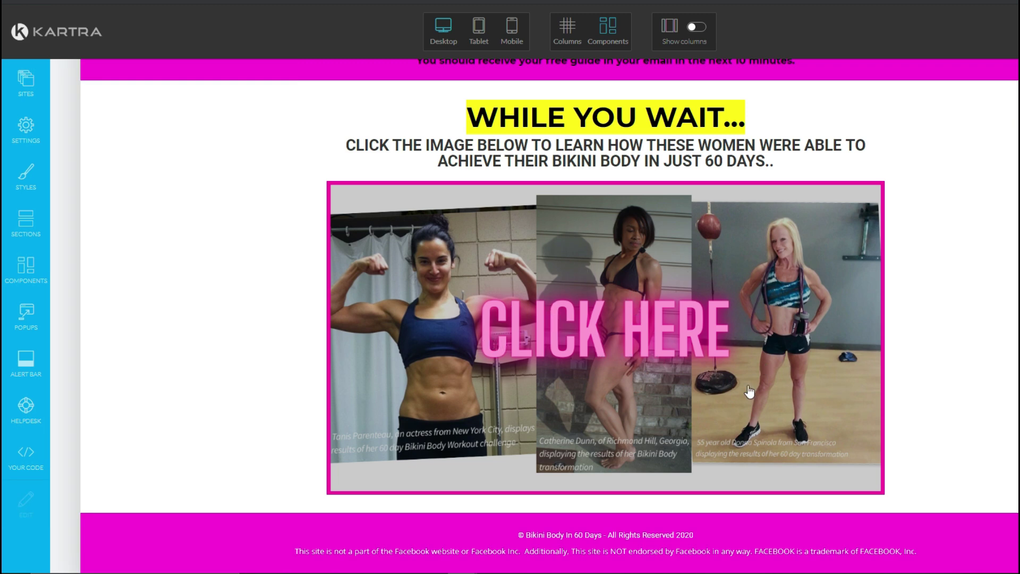
Look through the Bikini Body Workouts sales page, examining its headline, transformation photos and program description.
{"action": "mouse_move", "coordinate": [557, 353]}
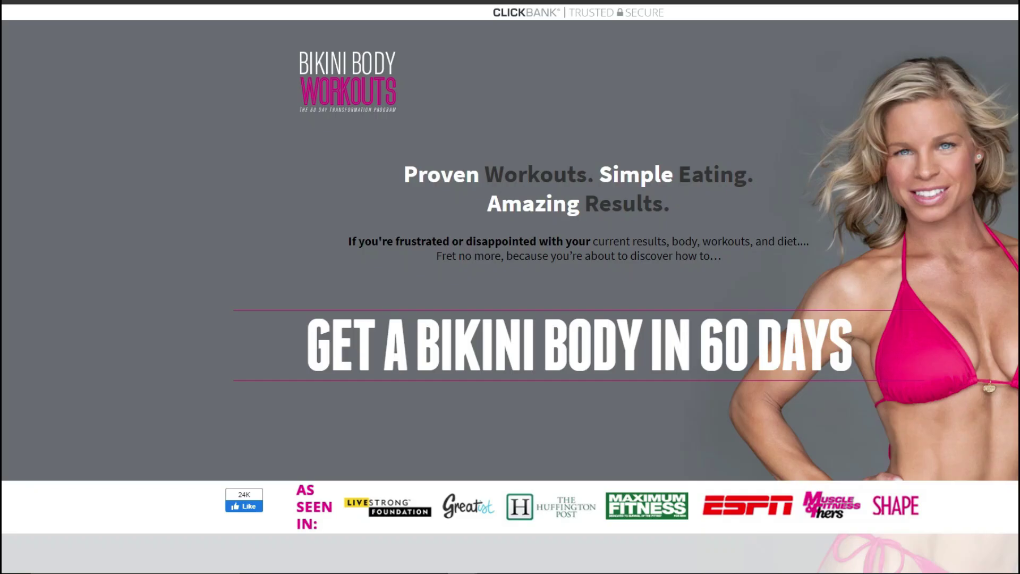
{"action": "scroll", "coordinate": [510, 287], "scroll_direction": "down", "scroll_amount": 9}
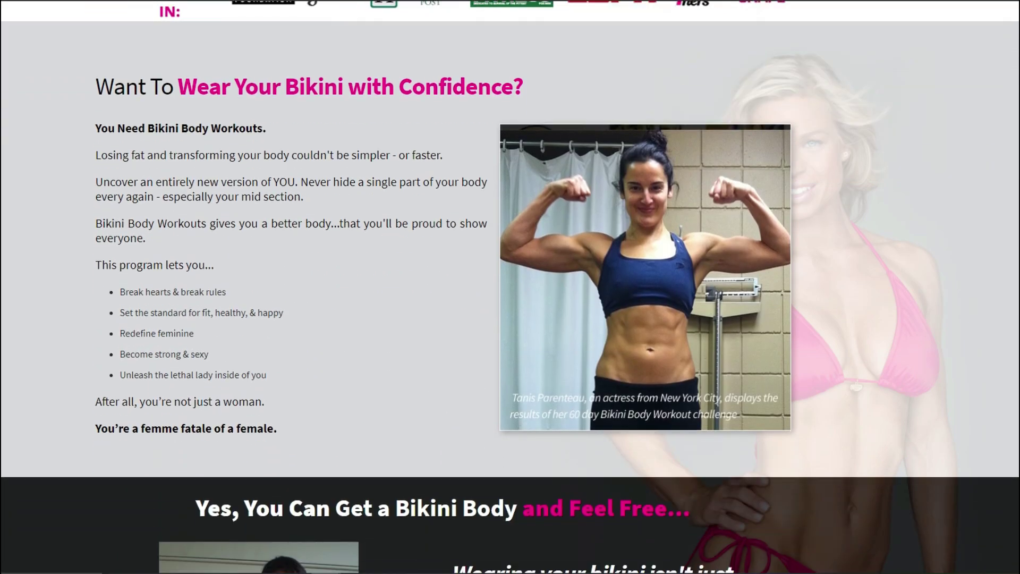
{"action": "scroll", "coordinate": [737, 219], "scroll_direction": "down", "scroll_amount": 8}
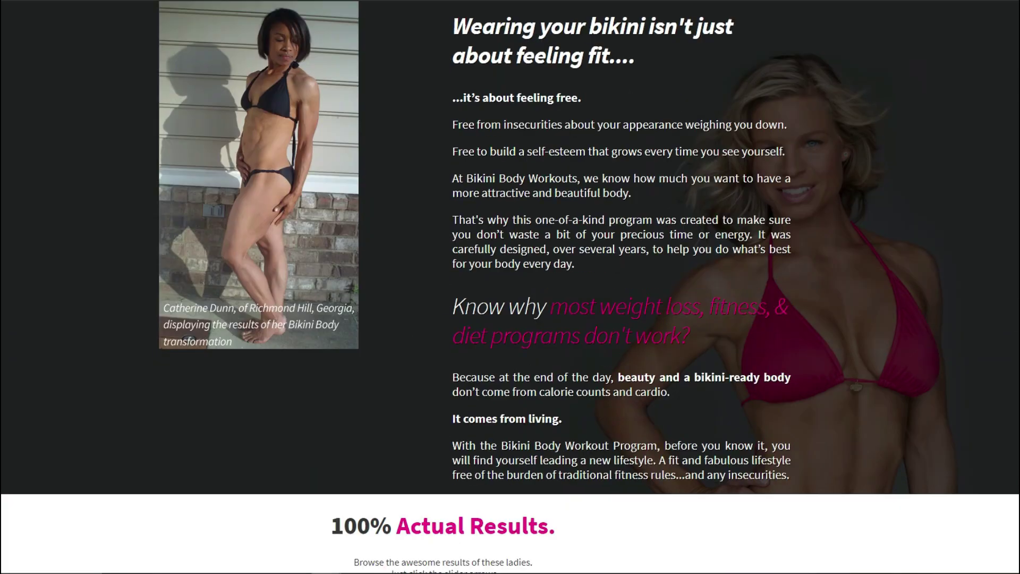
{"action": "scroll", "coordinate": [510, 287], "scroll_direction": "down", "scroll_amount": 20}
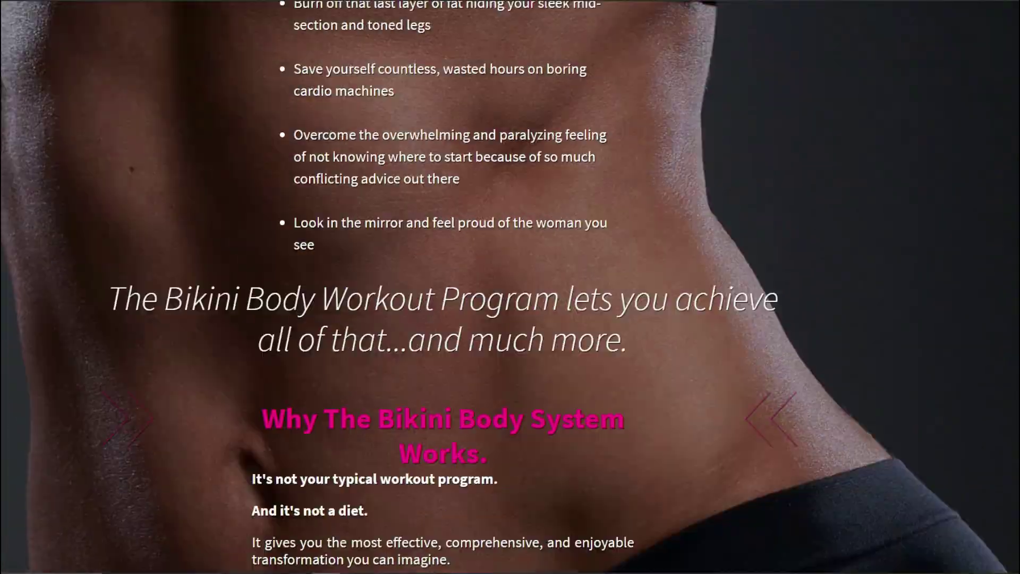
{"action": "scroll", "coordinate": [510, 287], "scroll_direction": "down", "scroll_amount": 11}
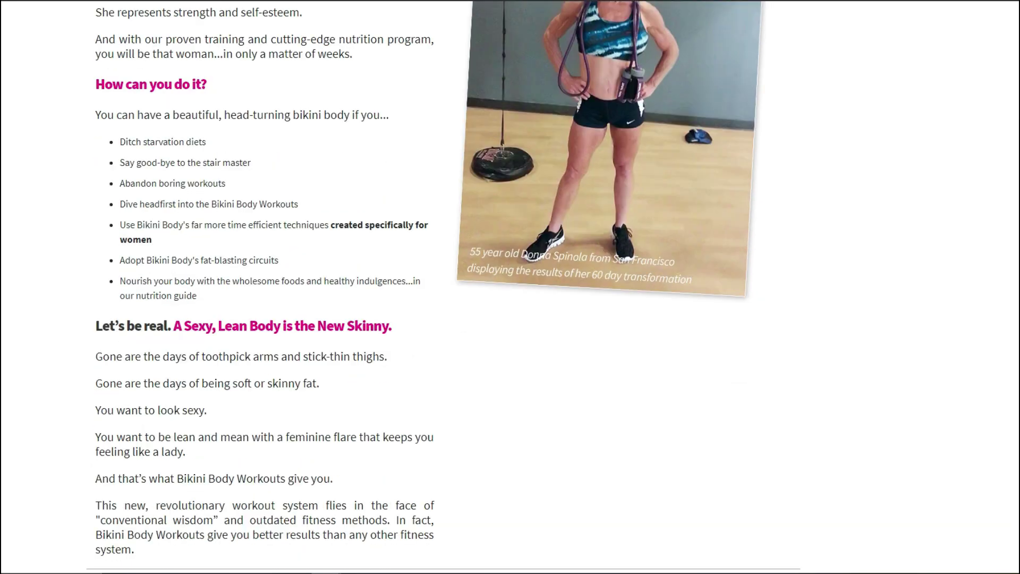
{"action": "scroll", "coordinate": [510, 286], "scroll_direction": "up", "scroll_amount": 3}
{"action": "scroll", "coordinate": [510, 287], "scroll_direction": "up", "scroll_amount": 2}
{"action": "scroll", "coordinate": [509, 287], "scroll_direction": "down", "scroll_amount": 15}
{"action": "scroll", "coordinate": [510, 287], "scroll_direction": "up", "scroll_amount": 5}
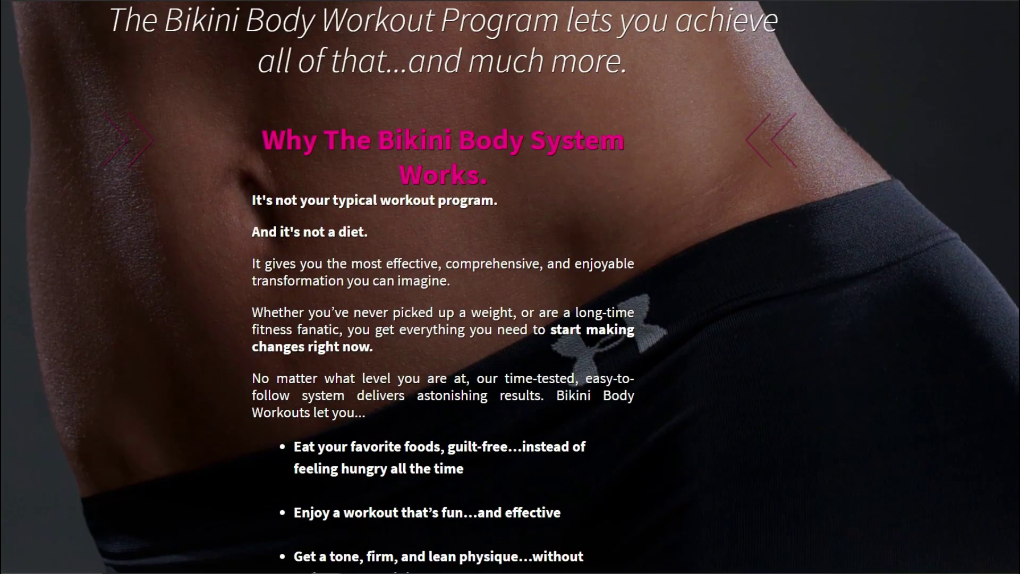
{"action": "scroll", "coordinate": [510, 287], "scroll_direction": "up", "scroll_amount": 20}
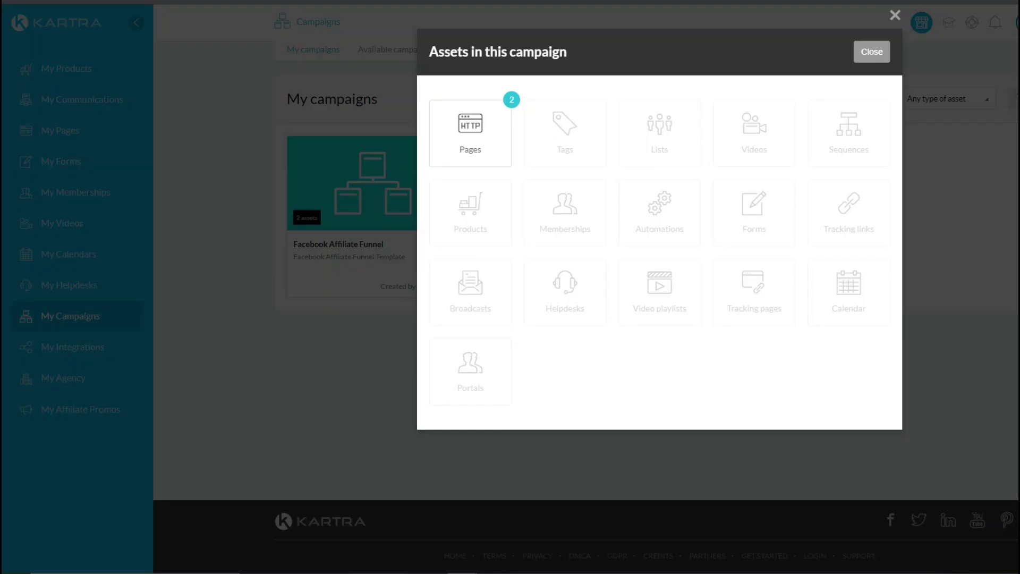
Close the campaign's assets overview, open the forms list and point out the Bikini Body E-book Leads form.
{"action": "left_click", "coordinate": [895, 15]}
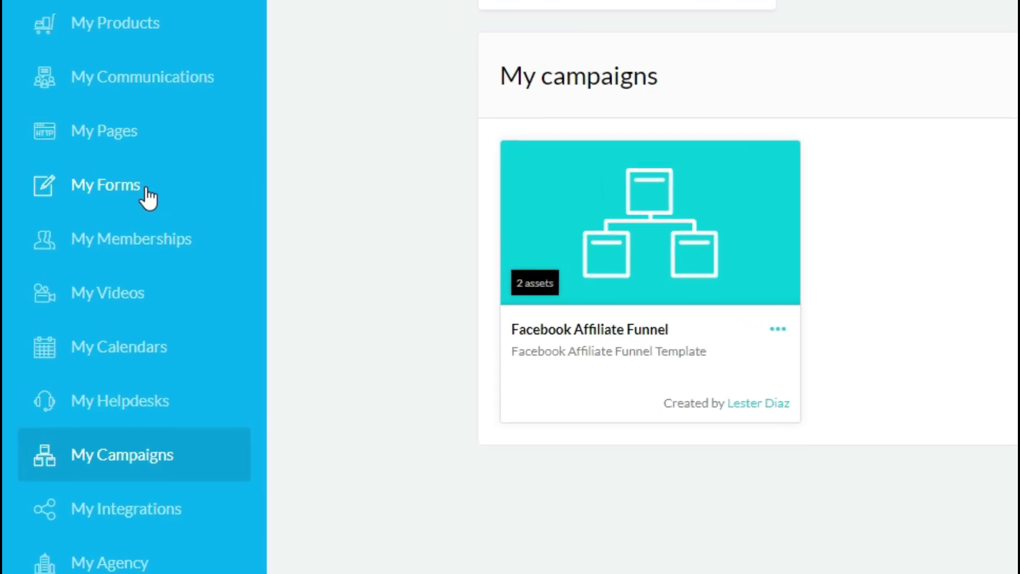
{"action": "left_click", "coordinate": [148, 196]}
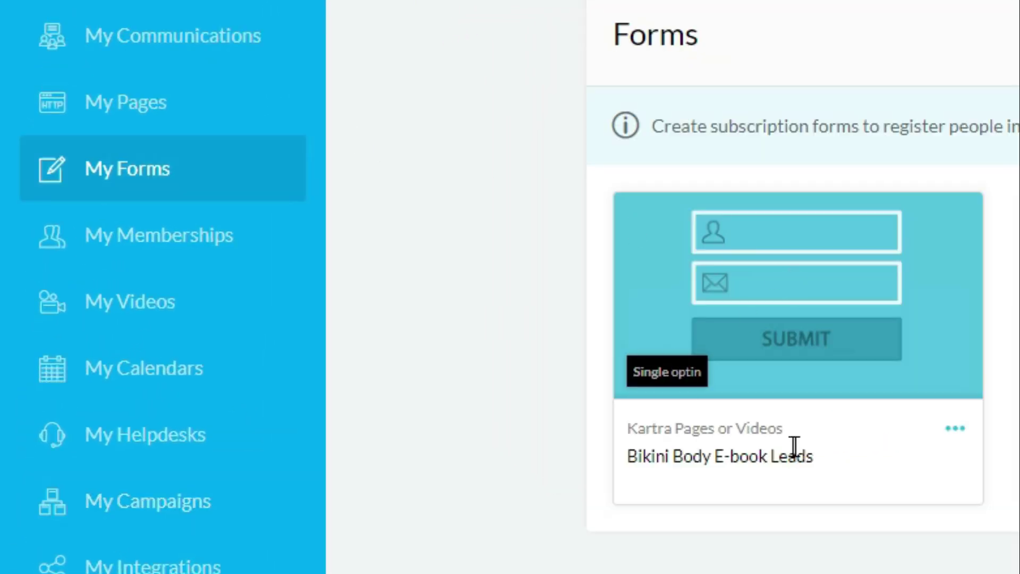
{"action": "left_click_drag", "start_coordinate": [630, 458], "coordinate": [836, 481]}
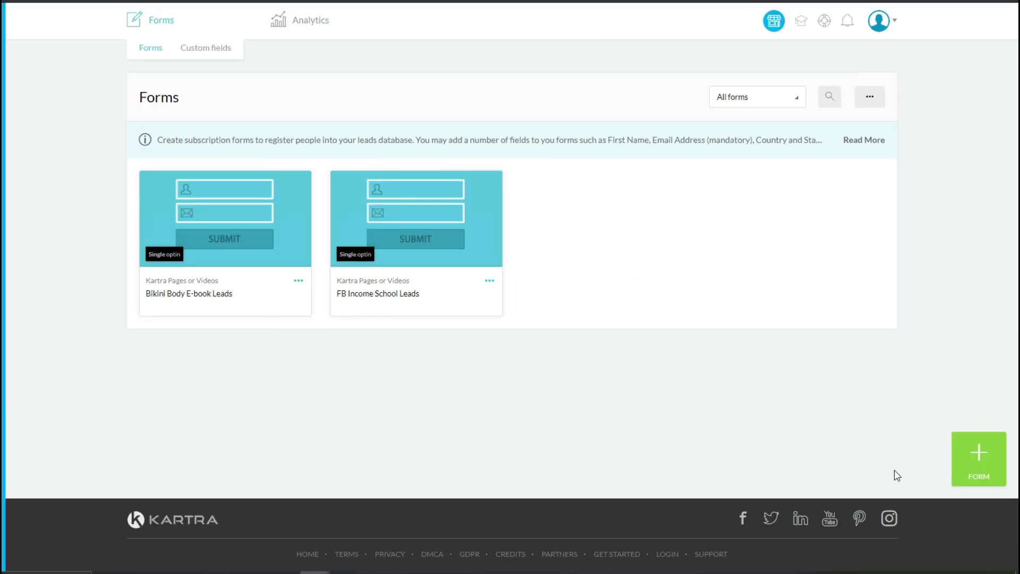
{"action": "left_click", "coordinate": [972, 478]}
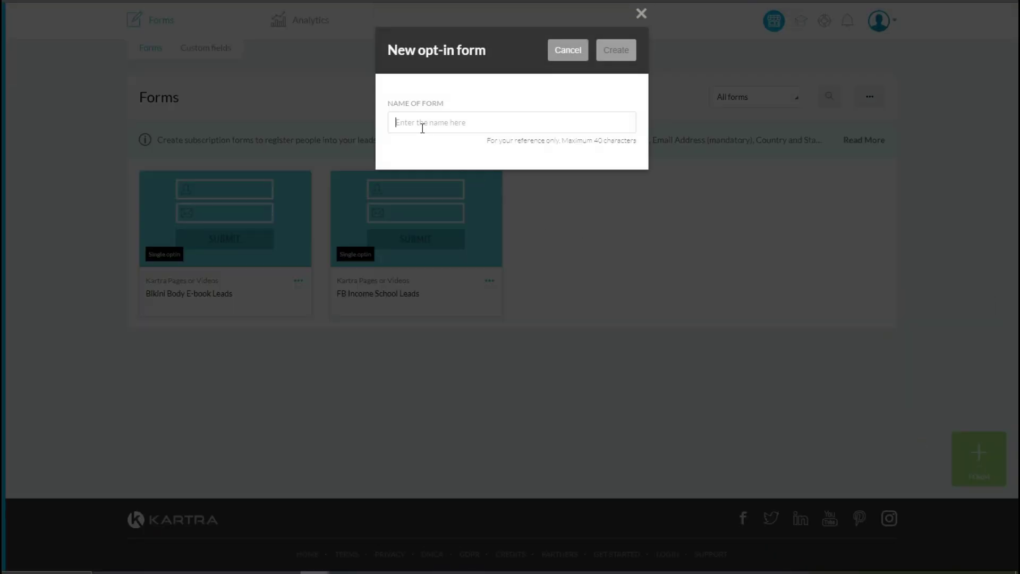
{"action": "left_click", "coordinate": [422, 125]}
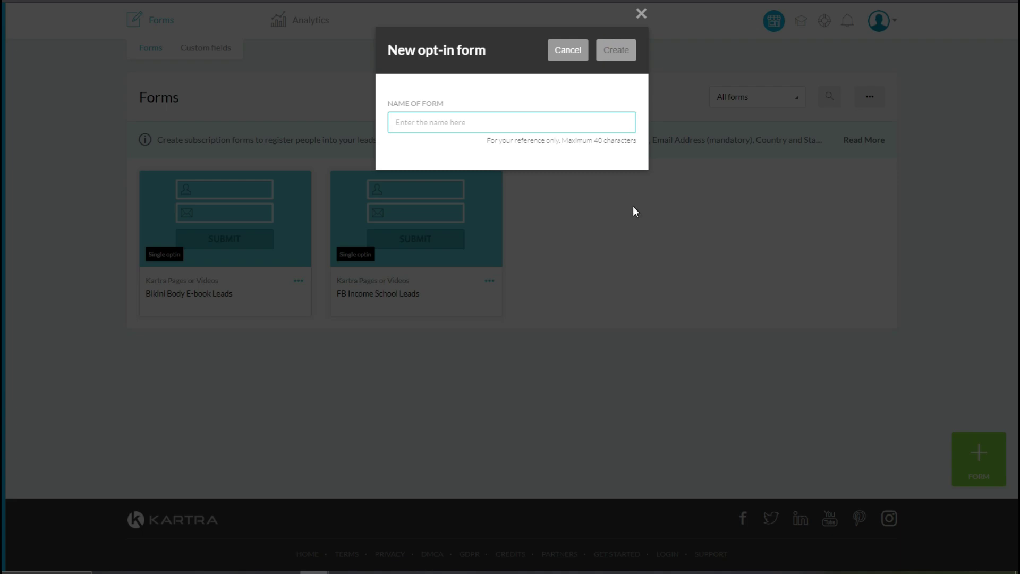
{"action": "left_click", "coordinate": [641, 13]}
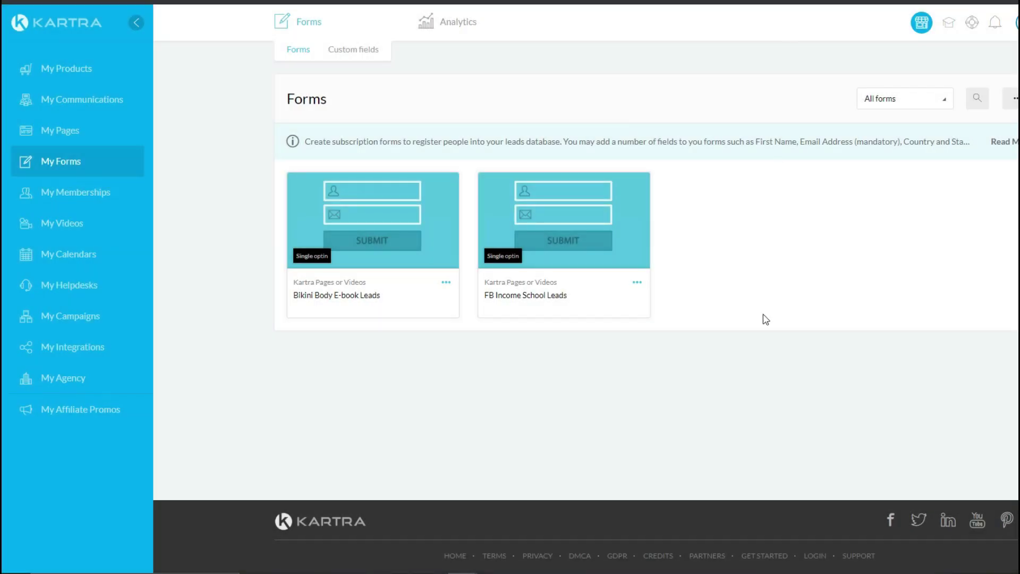
Open the Bikini Body E-book Leads opt-in form for editing under its existing name.
{"action": "left_click", "coordinate": [445, 282]}
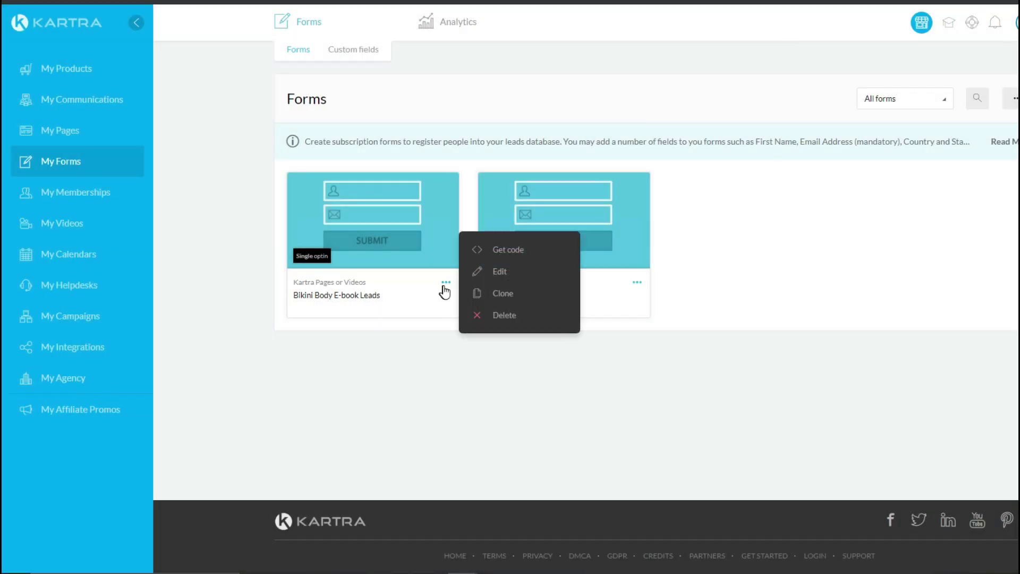
{"action": "left_click", "coordinate": [500, 272]}
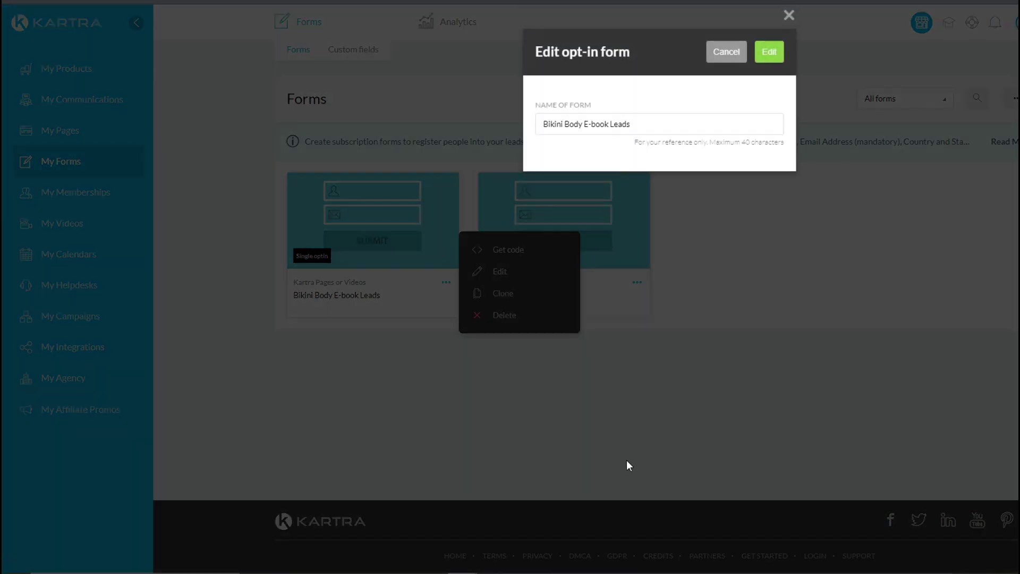
{"action": "left_click", "coordinate": [768, 51]}
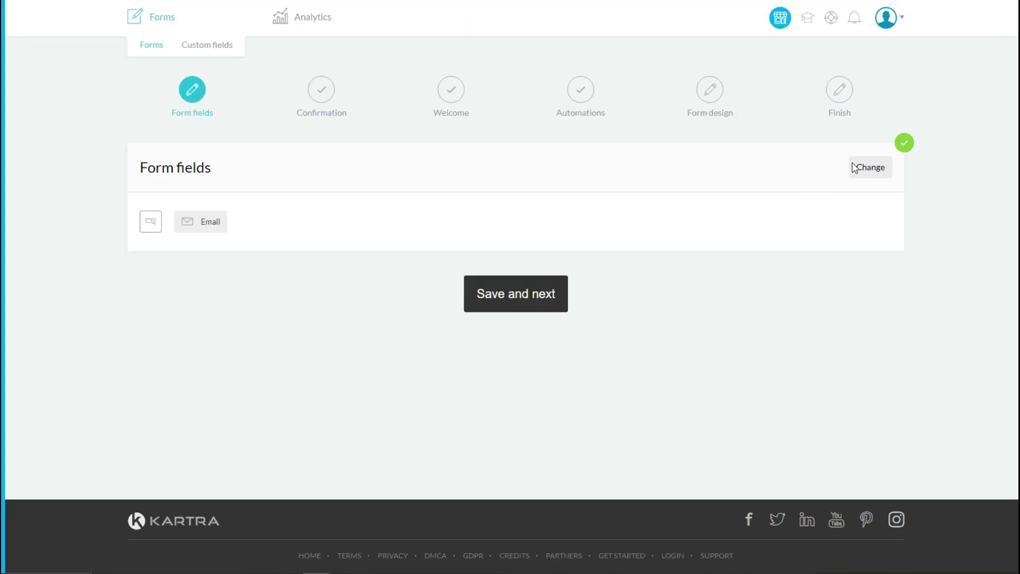
Review the form's fields, save them with email as the only field and continue to the confirmation settings.
{"action": "left_click", "coordinate": [856, 168]}
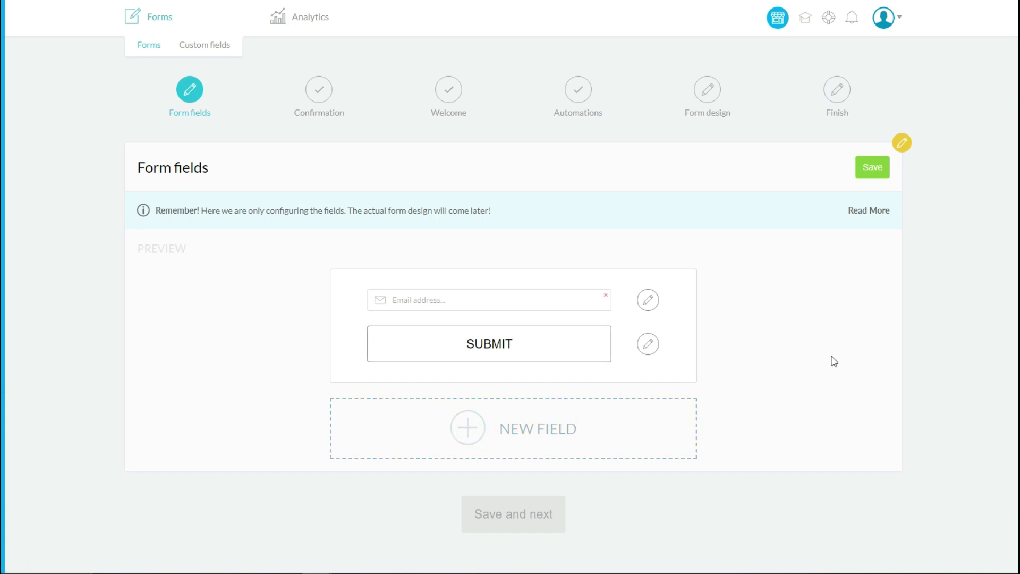
{"action": "left_click", "coordinate": [881, 175]}
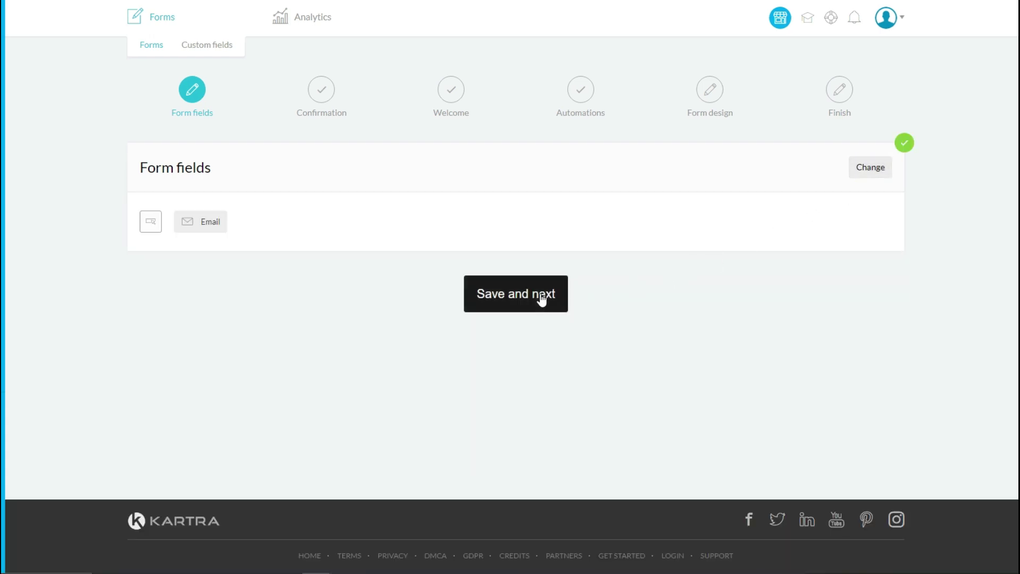
{"action": "left_click", "coordinate": [542, 301]}
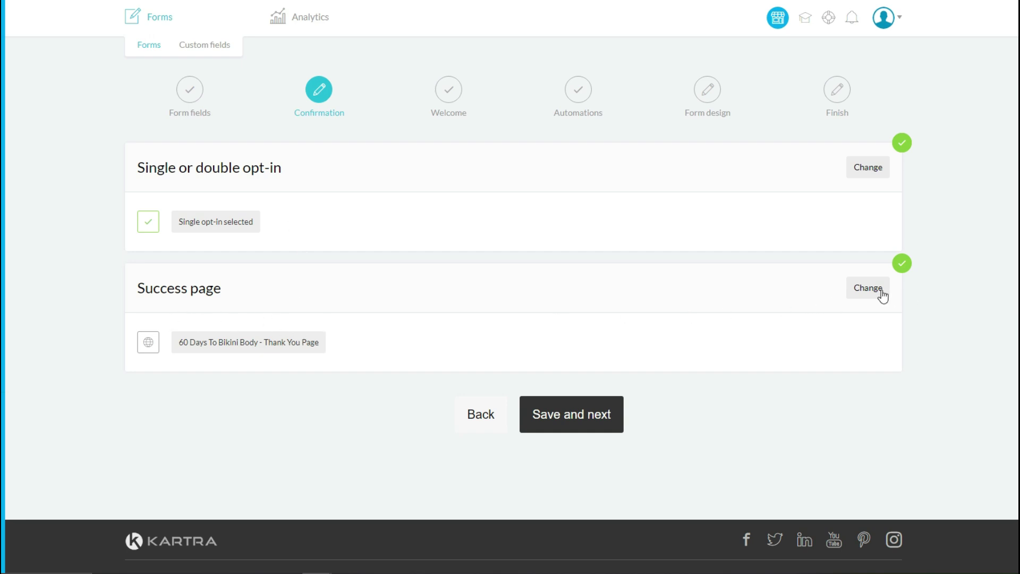
Save "60 Days To Bikini Body - Thank You Page" from the Clickbank Funnel site as the success page and continue to the welcome settings.
{"action": "left_click", "coordinate": [858, 292]}
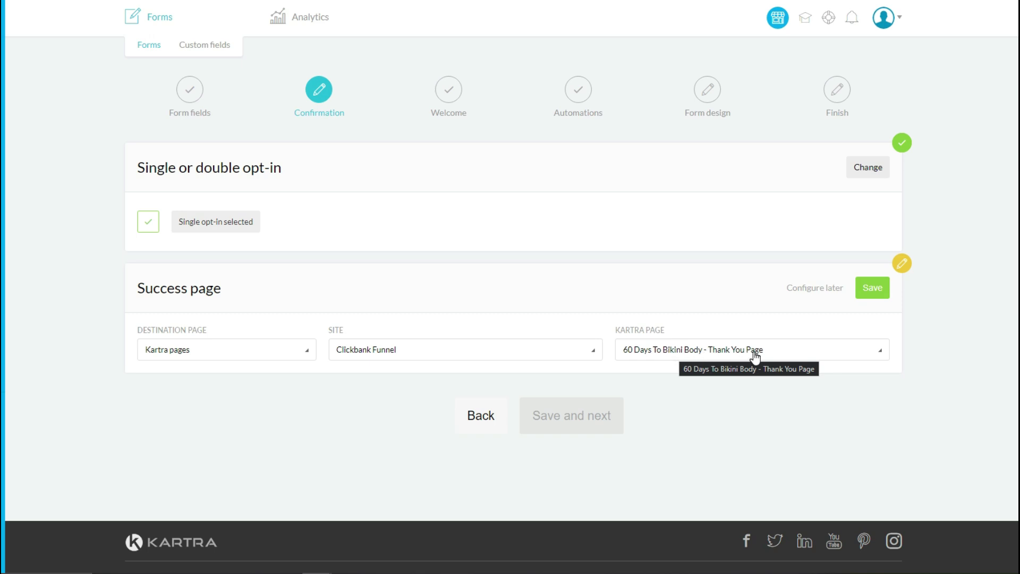
{"action": "left_click", "coordinate": [876, 299]}
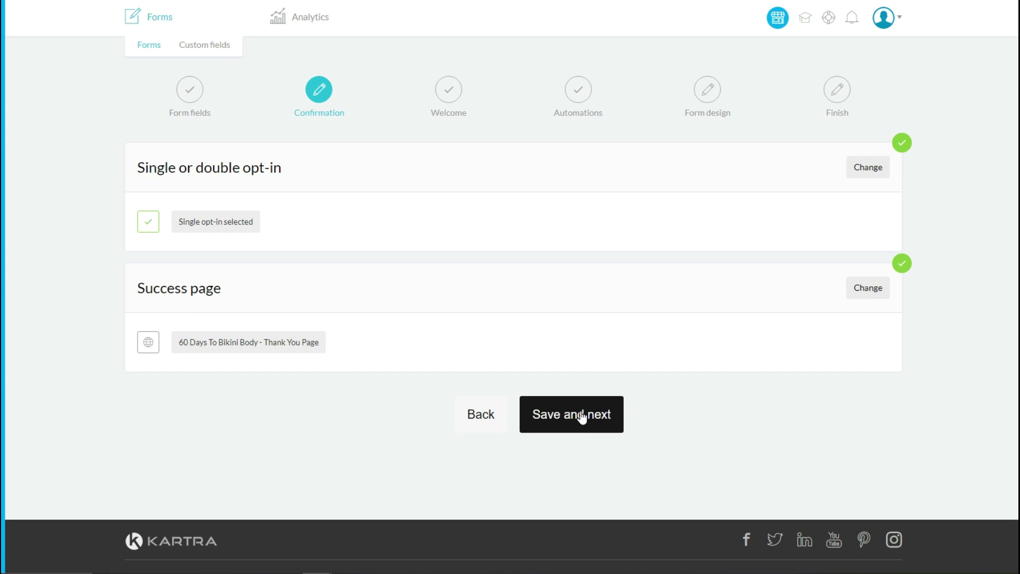
{"action": "left_click", "coordinate": [581, 418]}
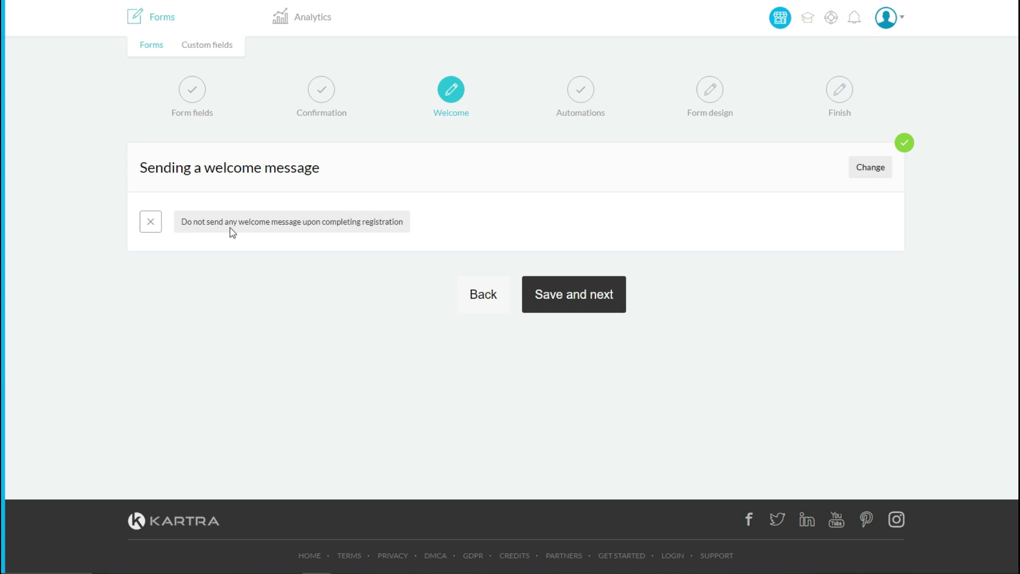
Save the form without a welcome message and review the tag, list, sequence and advanced automation settings.
{"action": "left_click", "coordinate": [598, 304]}
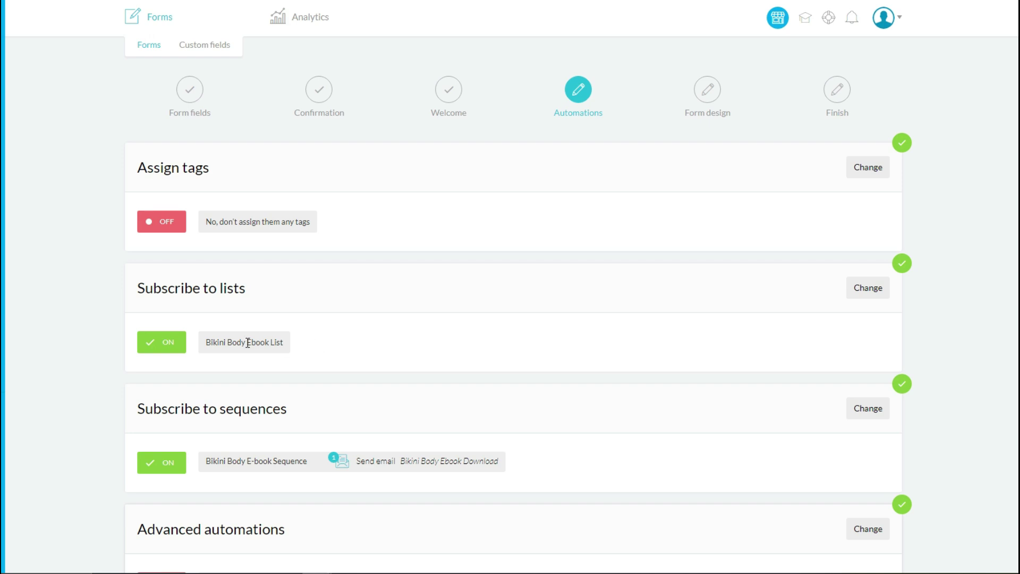
{"action": "scroll", "coordinate": [248, 343], "scroll_direction": "down", "scroll_amount": 1}
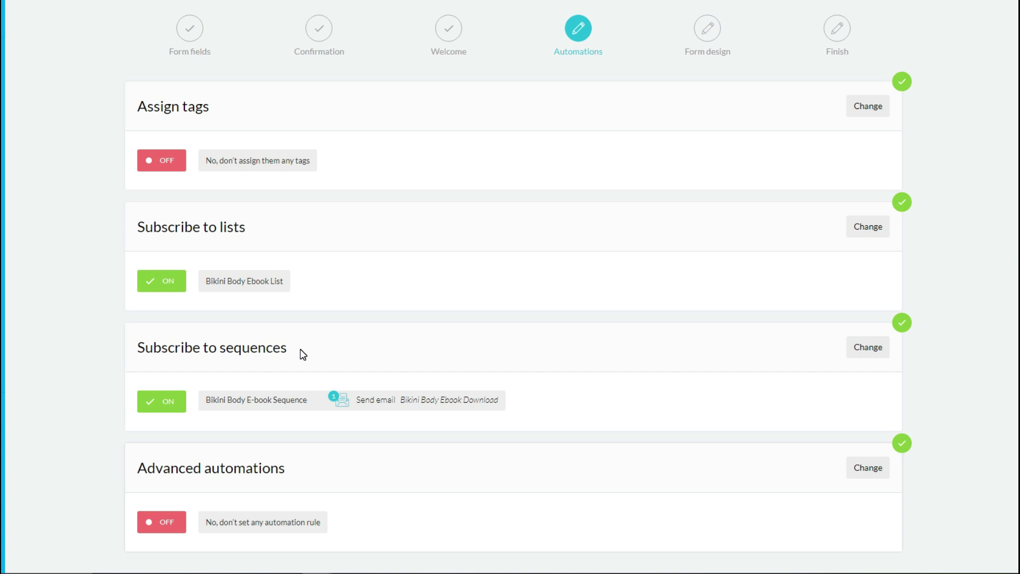
{"action": "scroll", "coordinate": [303, 354], "scroll_direction": "down", "scroll_amount": 1}
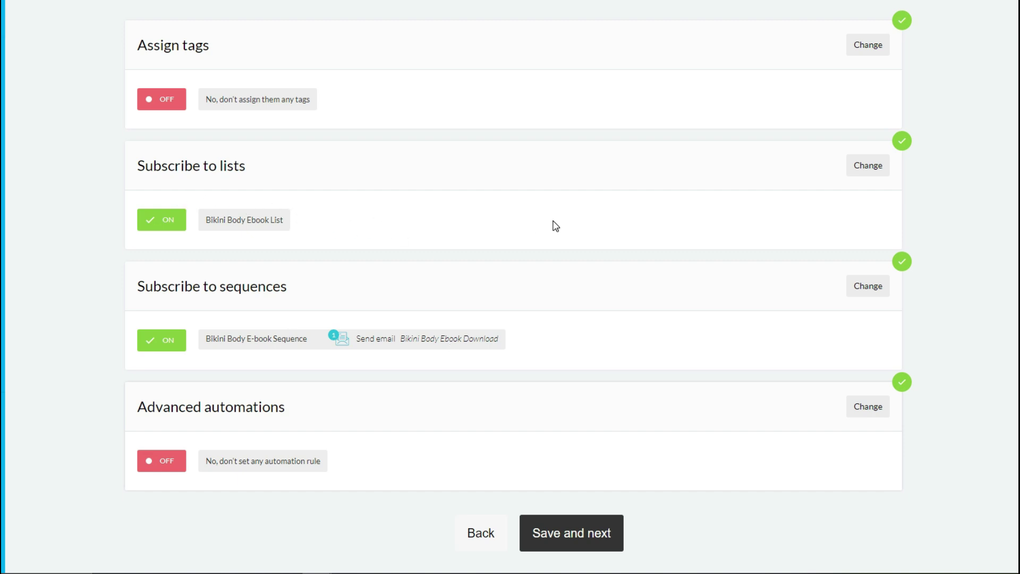
Save the automations and keep the form design for use in a Kartra Page, Video or Calendar to finish the form.
{"action": "left_click", "coordinate": [537, 531]}
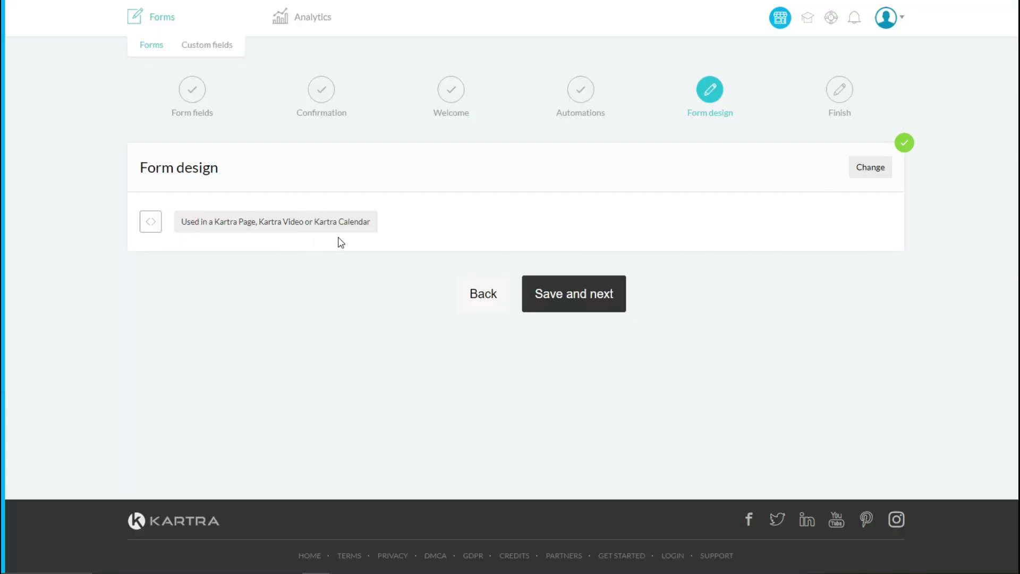
{"action": "left_click", "coordinate": [559, 295]}
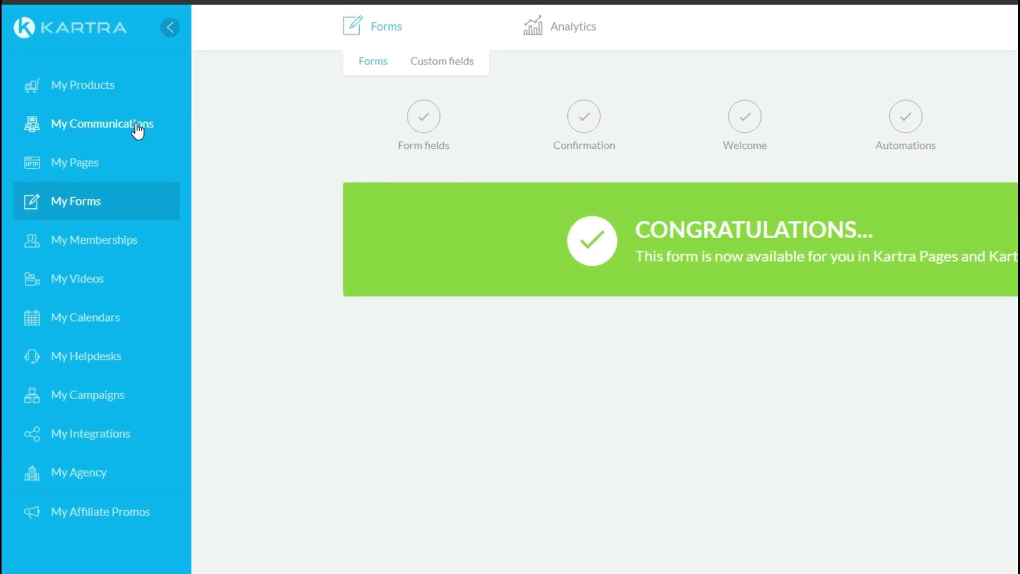
Open the lead lists and examine the name and description of Bikini Body Ebook List.
{"action": "left_click", "coordinate": [137, 125]}
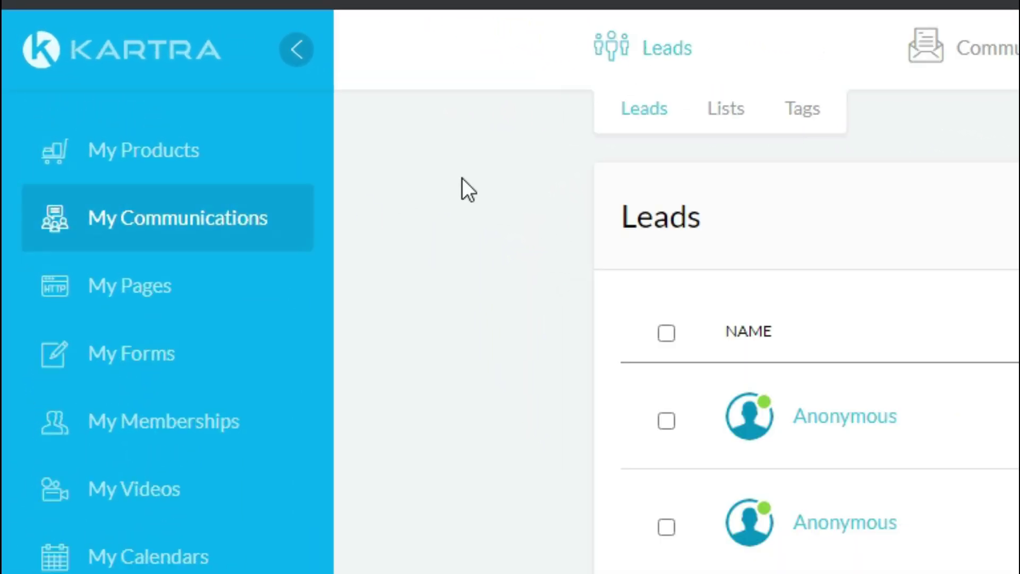
{"action": "left_click", "coordinate": [725, 109]}
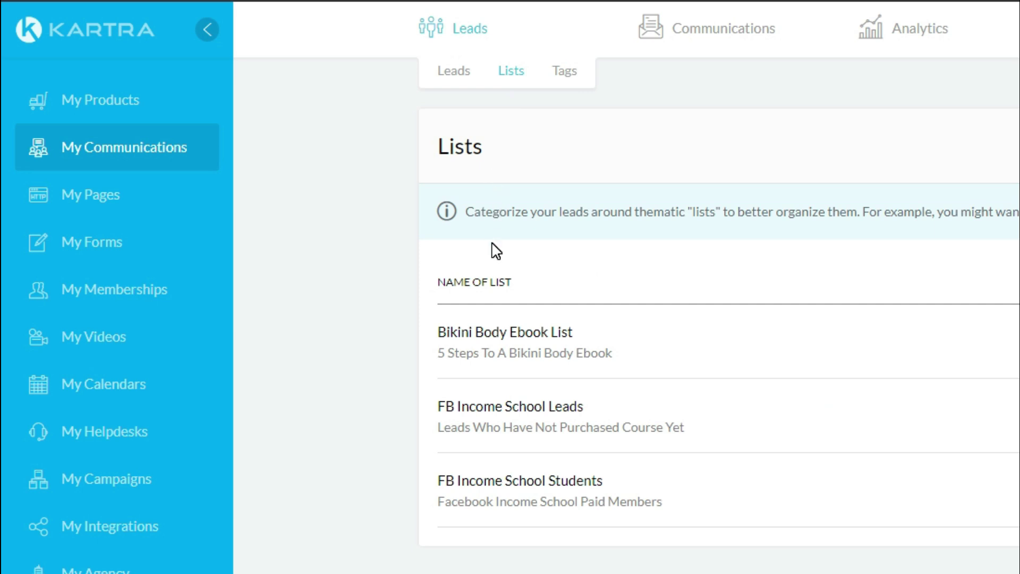
{"action": "left_click_drag", "start_coordinate": [573, 333], "coordinate": [434, 334]}
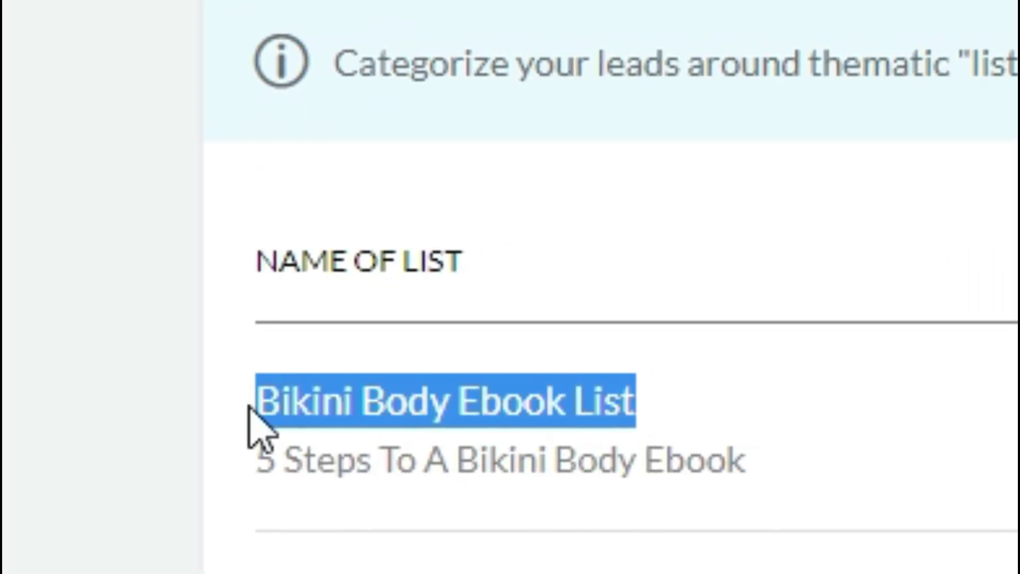
{"action": "left_click_drag", "start_coordinate": [746, 460], "coordinate": [250, 425]}
{"action": "left_click", "coordinate": [250, 420]}
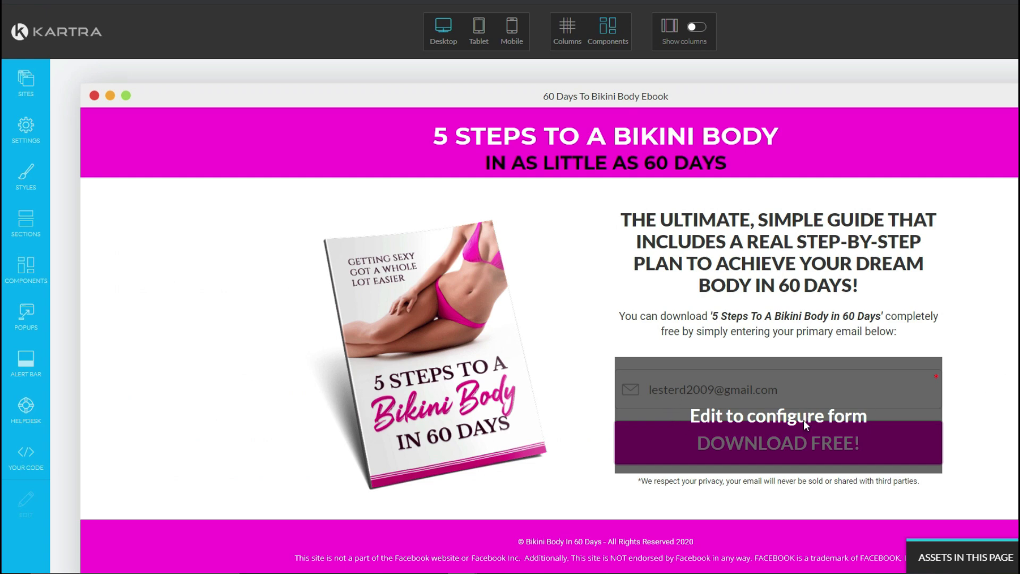
Assign the Bikini Body E-book Leads opt-in form to the download form on the ebook landing page and apply it.
{"action": "mouse_move", "coordinate": [756, 443]}
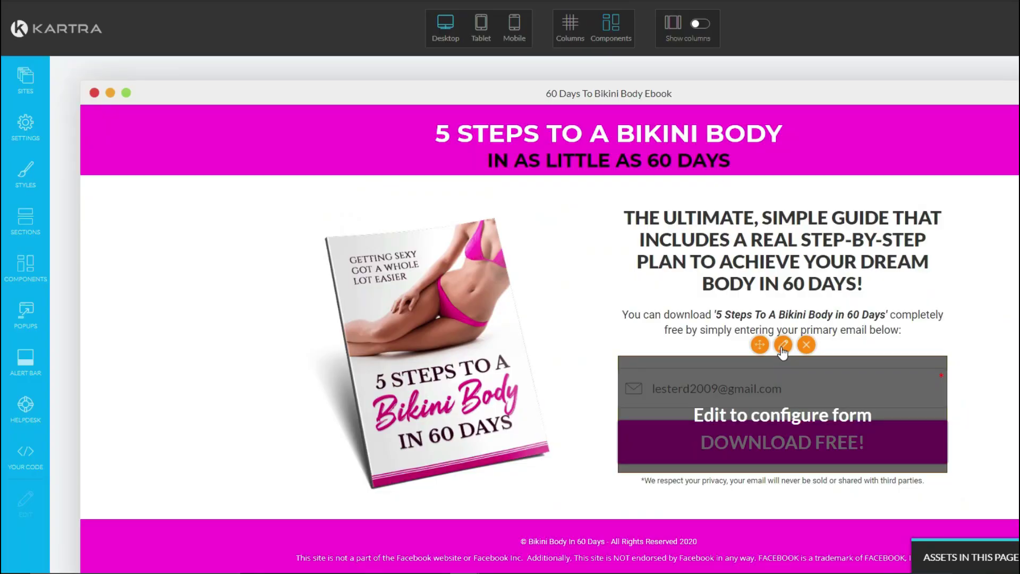
{"action": "left_click", "coordinate": [723, 344]}
{"action": "left_click", "coordinate": [268, 173]}
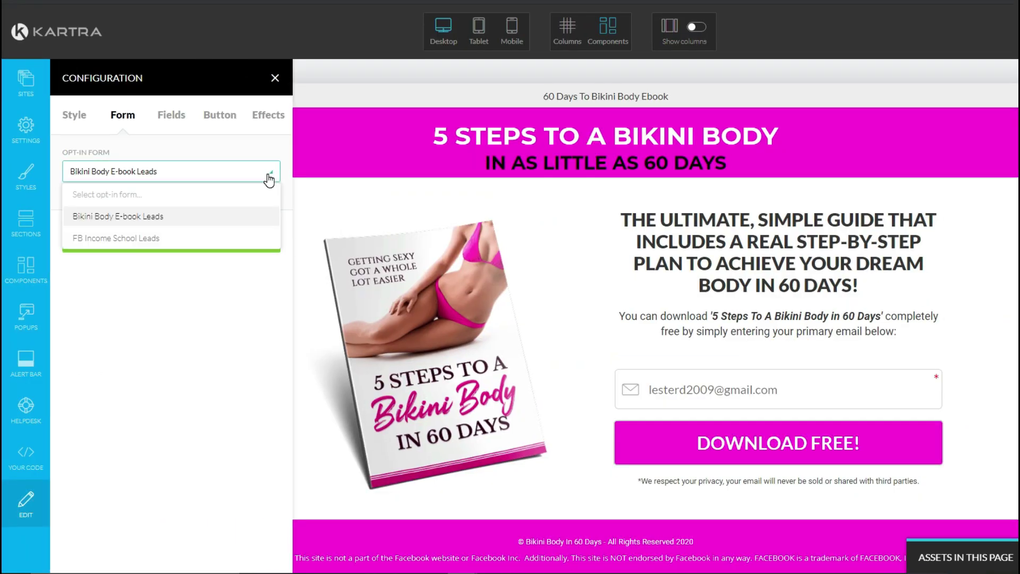
{"action": "left_click", "coordinate": [252, 216]}
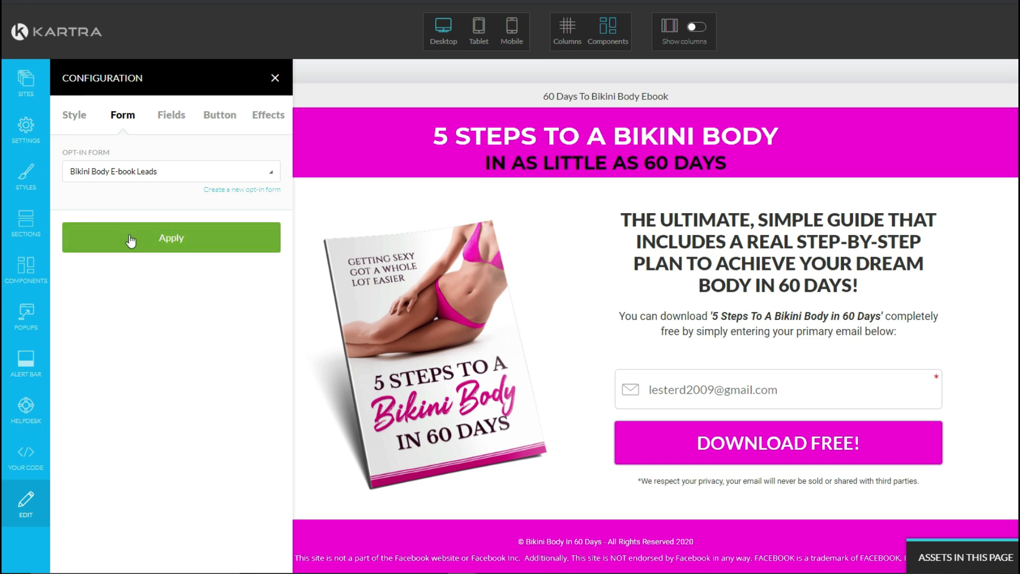
{"action": "left_click", "coordinate": [148, 239]}
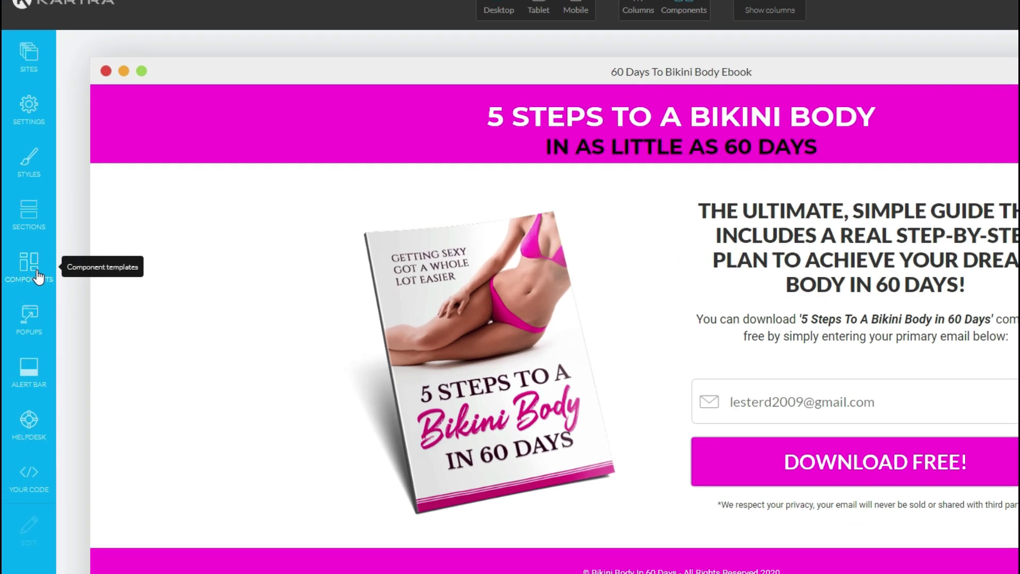
Browse the opt-in field templates and insert the Small Light Fields block between the landing page's headline and download text.
{"action": "left_click", "coordinate": [38, 274]}
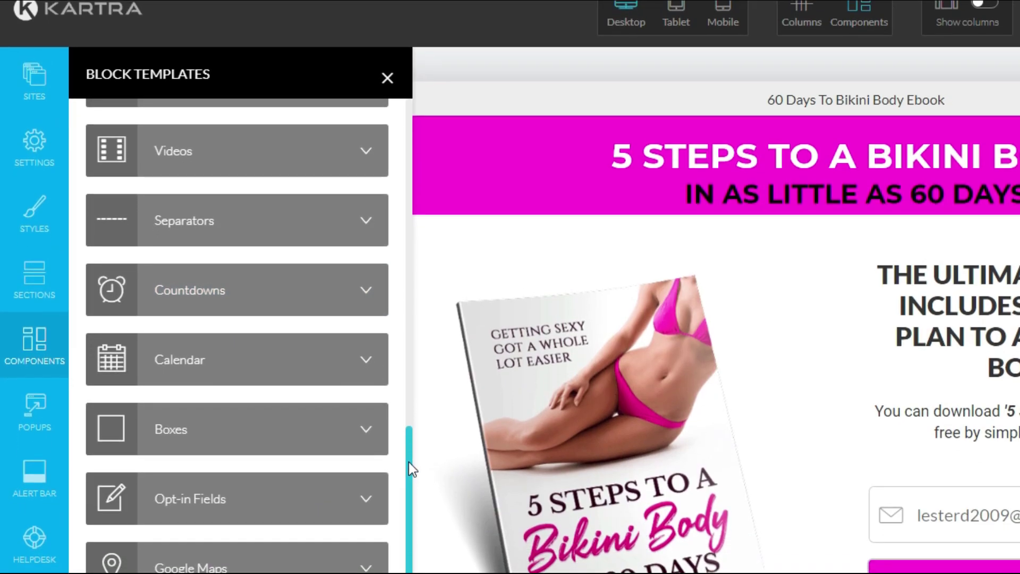
{"action": "scroll", "coordinate": [409, 463], "scroll_direction": "down", "scroll_amount": 1}
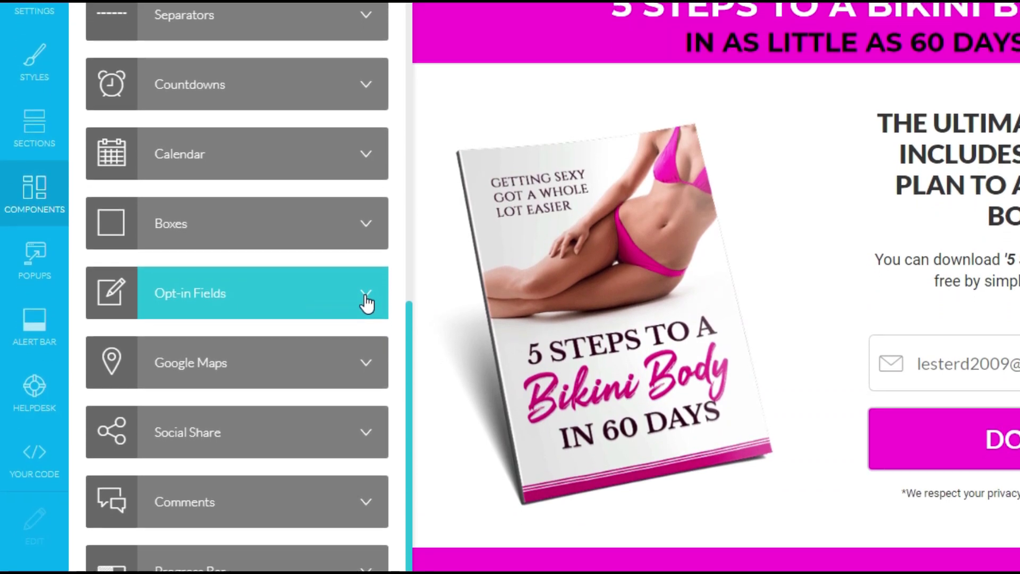
{"action": "left_click", "coordinate": [365, 357]}
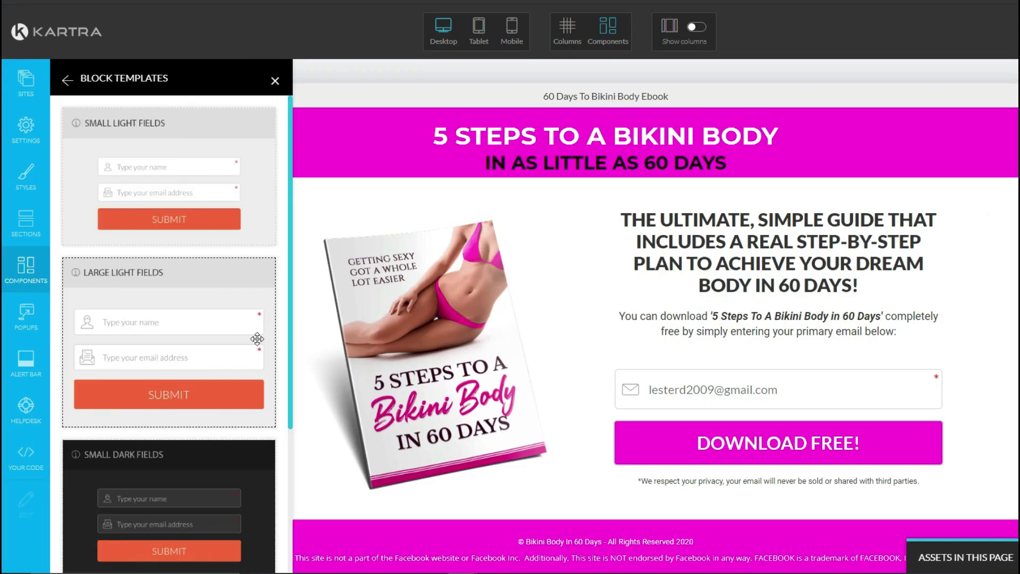
{"action": "scroll", "coordinate": [159, 322], "scroll_direction": "down", "scroll_amount": 1}
{"action": "scroll", "coordinate": [159, 322], "scroll_direction": "down", "scroll_amount": 5}
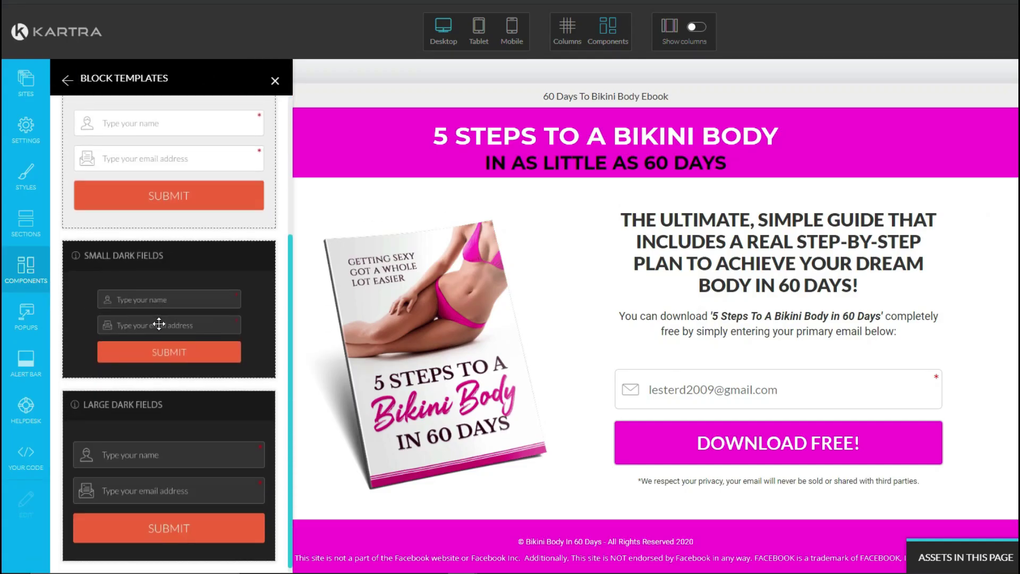
{"action": "scroll", "coordinate": [166, 325], "scroll_direction": "up", "scroll_amount": 5}
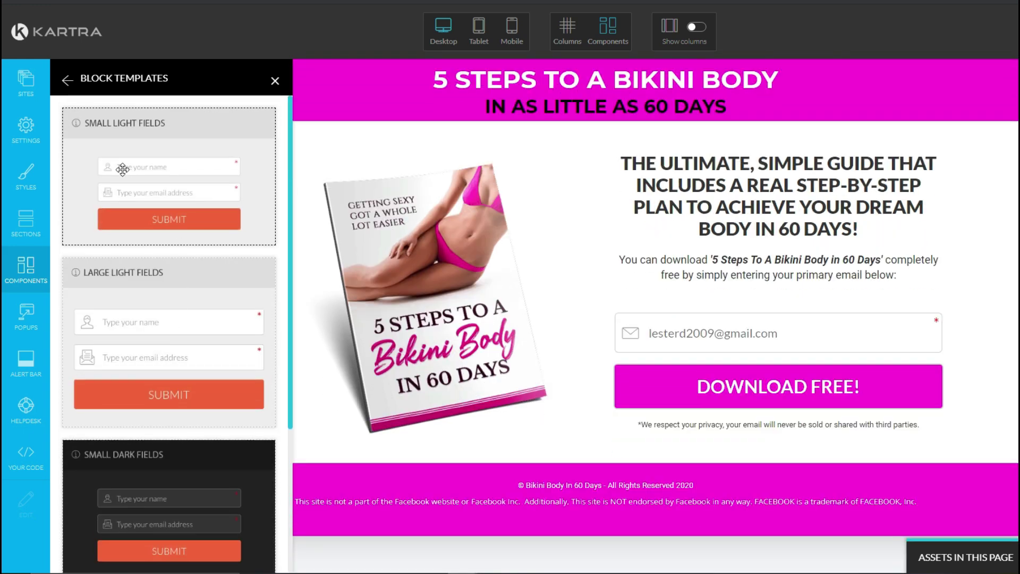
{"action": "left_click_drag", "start_coordinate": [123, 169], "coordinate": [620, 298]}
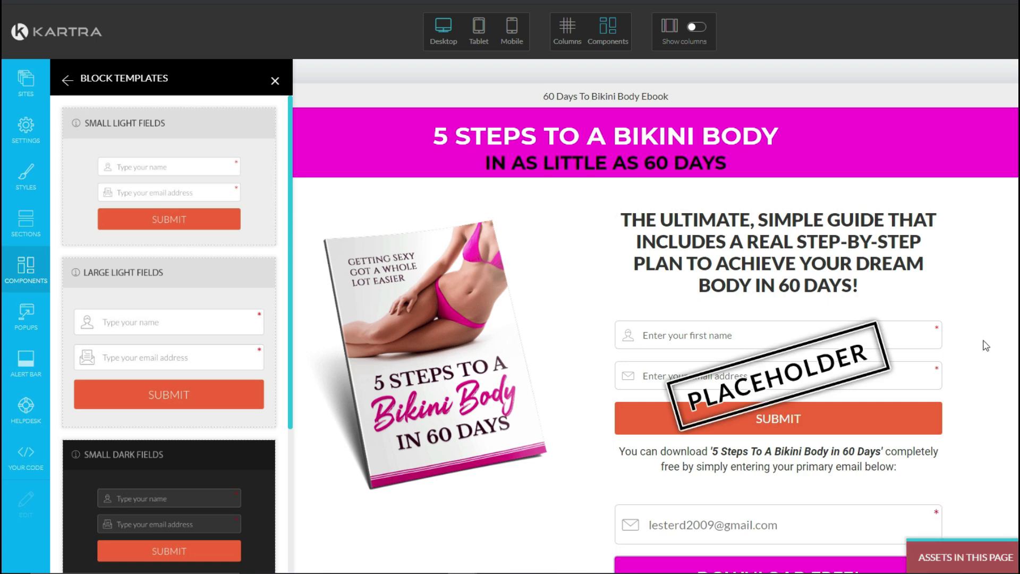
Link the new placeholder opt-in block to the Bikini Body E-book Leads form and apply it.
{"action": "scroll", "coordinate": [983, 346], "scroll_direction": "down", "scroll_amount": 3}
{"action": "mouse_move", "coordinate": [808, 171]}
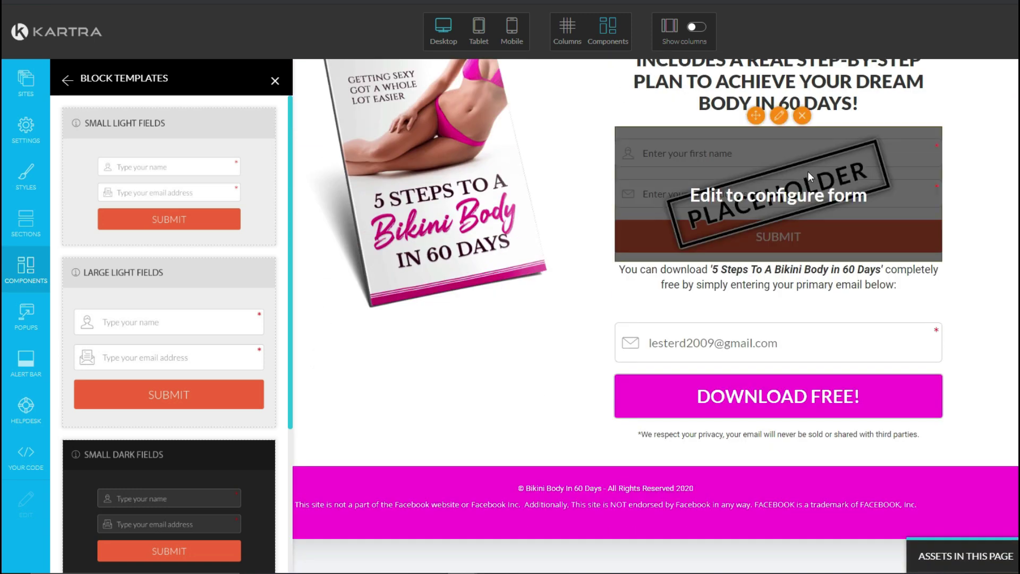
{"action": "left_click", "coordinate": [779, 116]}
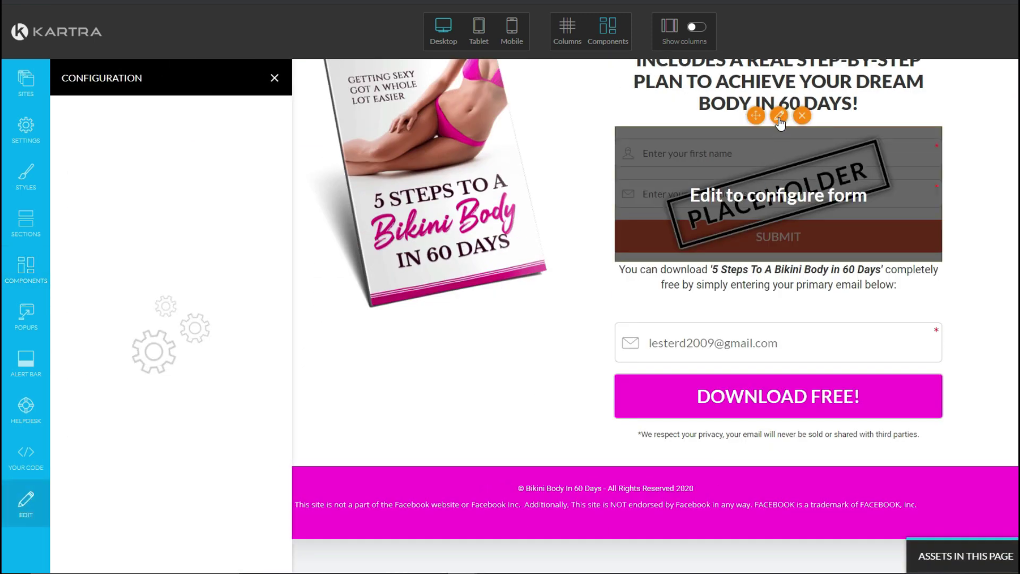
{"action": "left_click", "coordinate": [244, 173]}
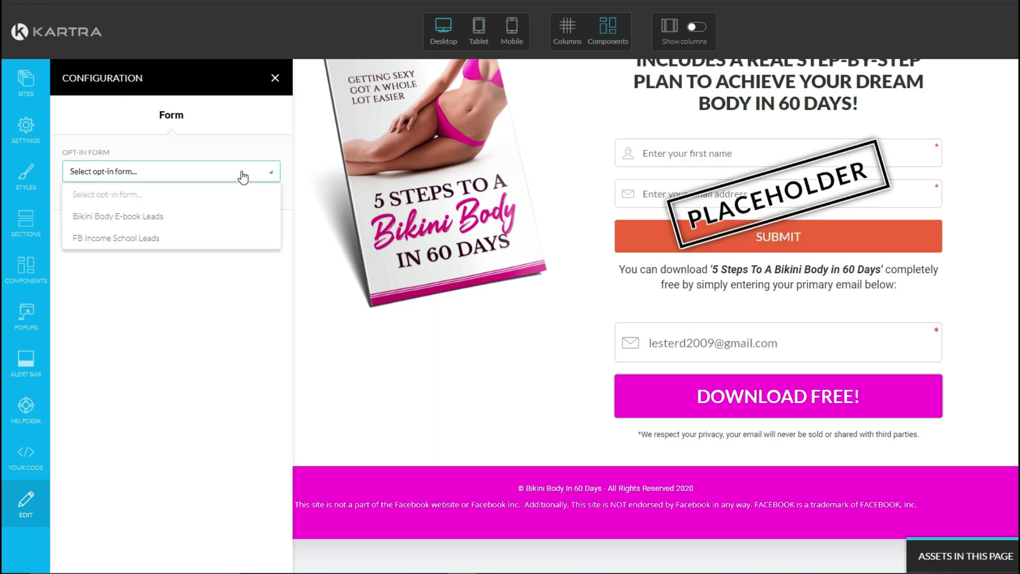
{"action": "left_click", "coordinate": [198, 217]}
{"action": "left_click", "coordinate": [174, 236]}
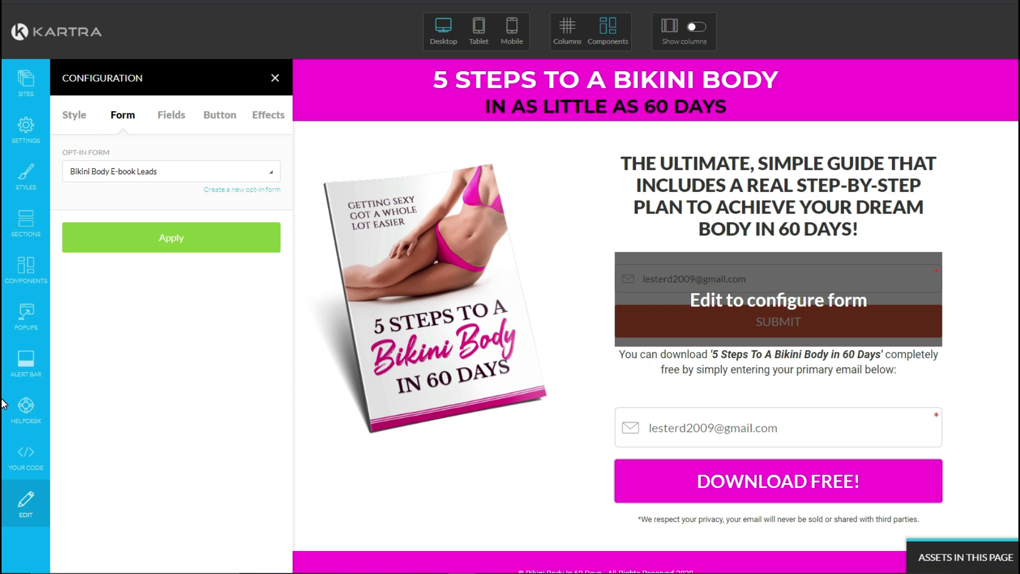
Close the form configuration and delete the newly added opt-in block below the headline.
{"action": "left_click", "coordinate": [274, 79]}
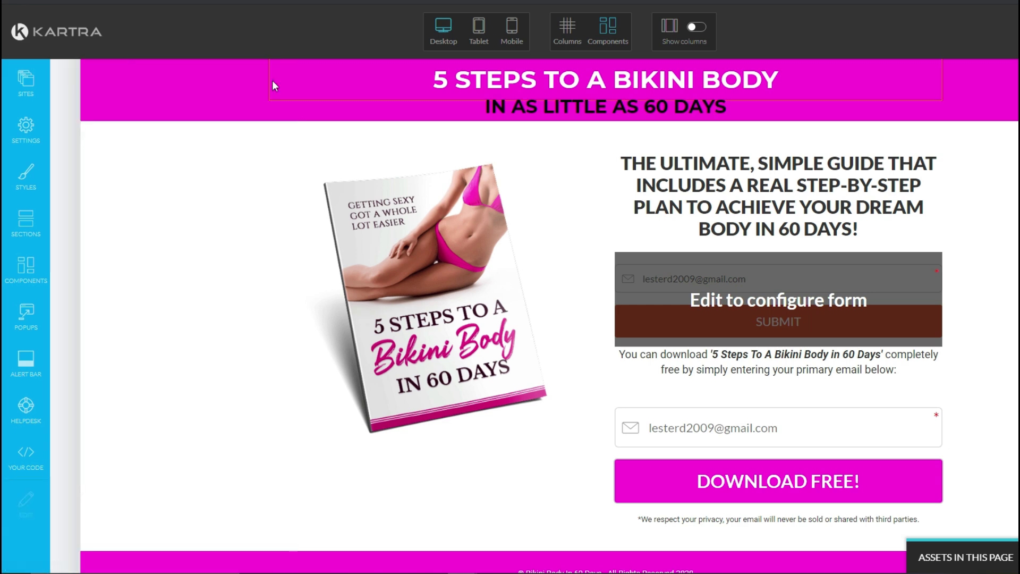
{"action": "mouse_move", "coordinate": [884, 303]}
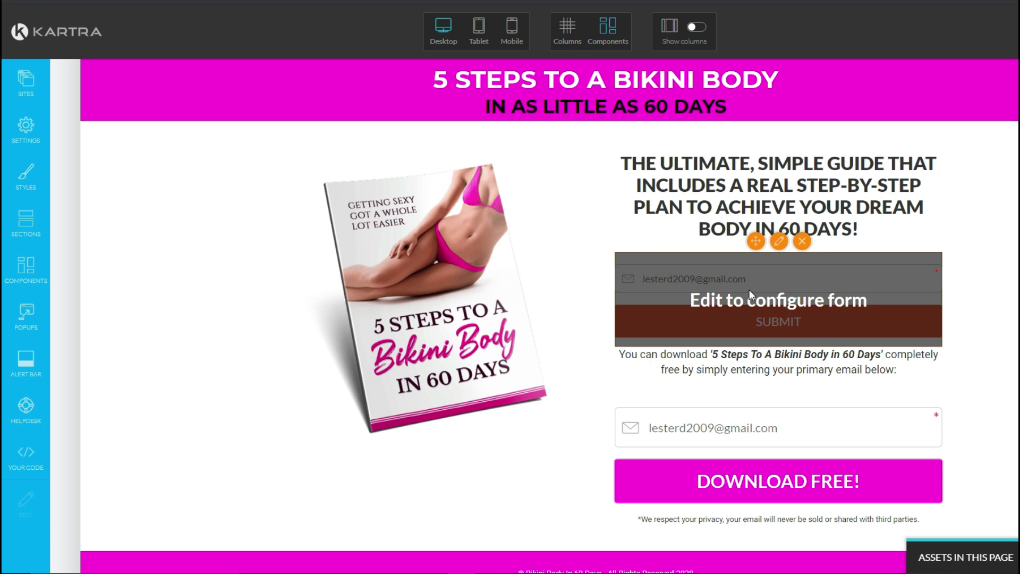
{"action": "left_click", "coordinate": [801, 241]}
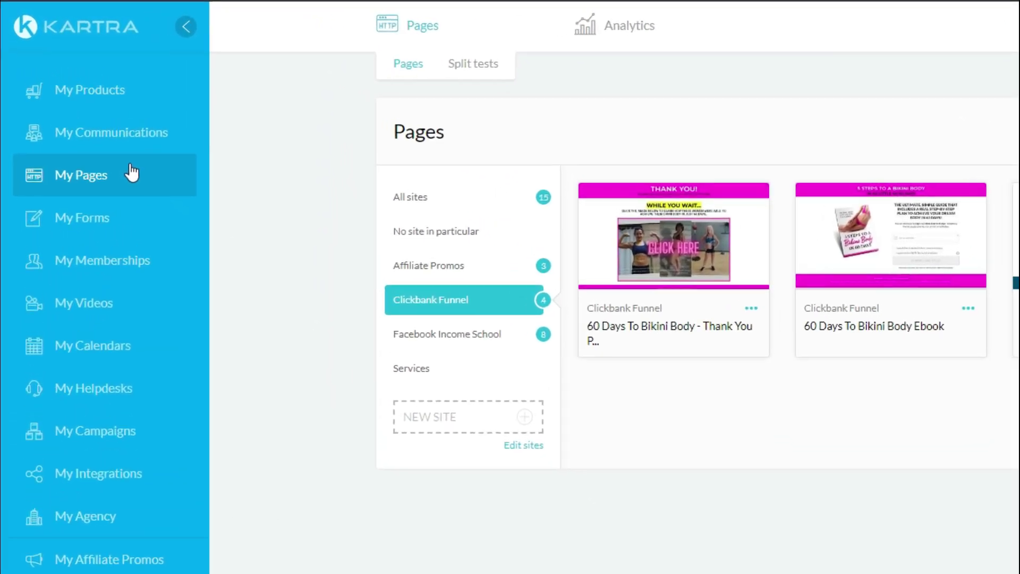
Show the conversion analytics for the 60 Days To Bikini Body Ebook page of the Clickbank Funnel site.
{"action": "mouse_move", "coordinate": [715, 32]}
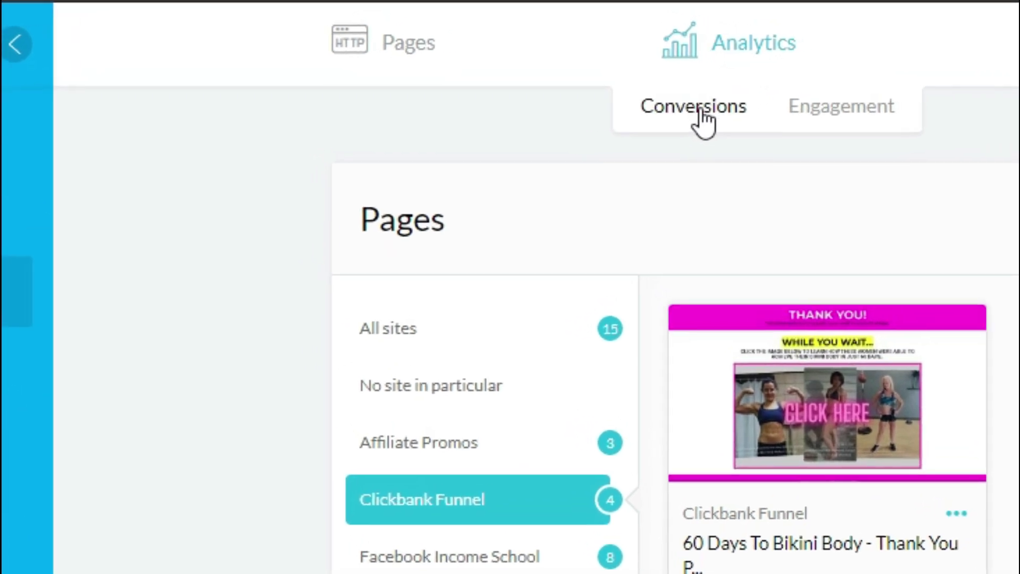
{"action": "left_click", "coordinate": [684, 118]}
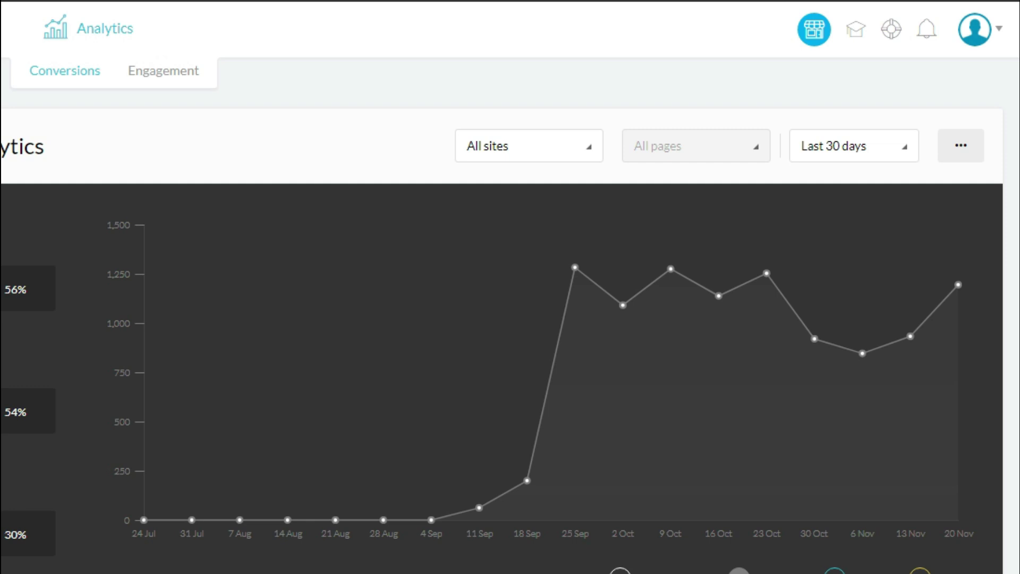
{"action": "left_click", "coordinate": [586, 147]}
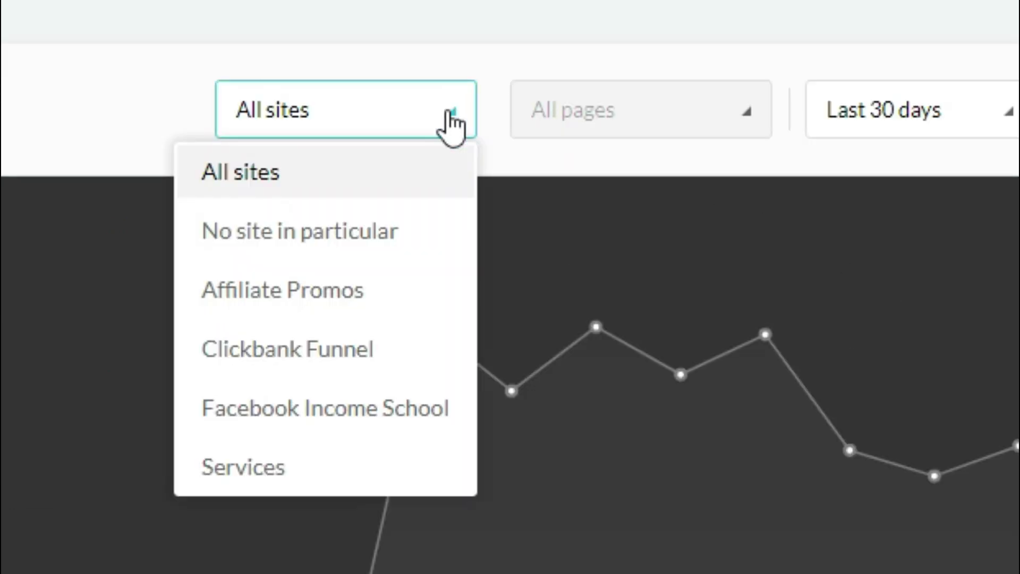
{"action": "left_click", "coordinate": [355, 356]}
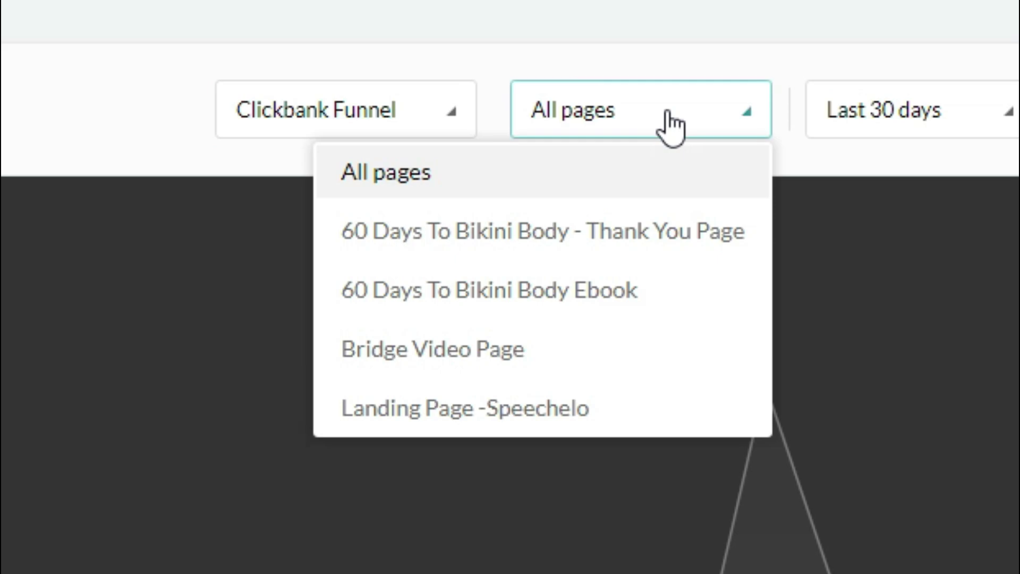
{"action": "left_click", "coordinate": [671, 125]}
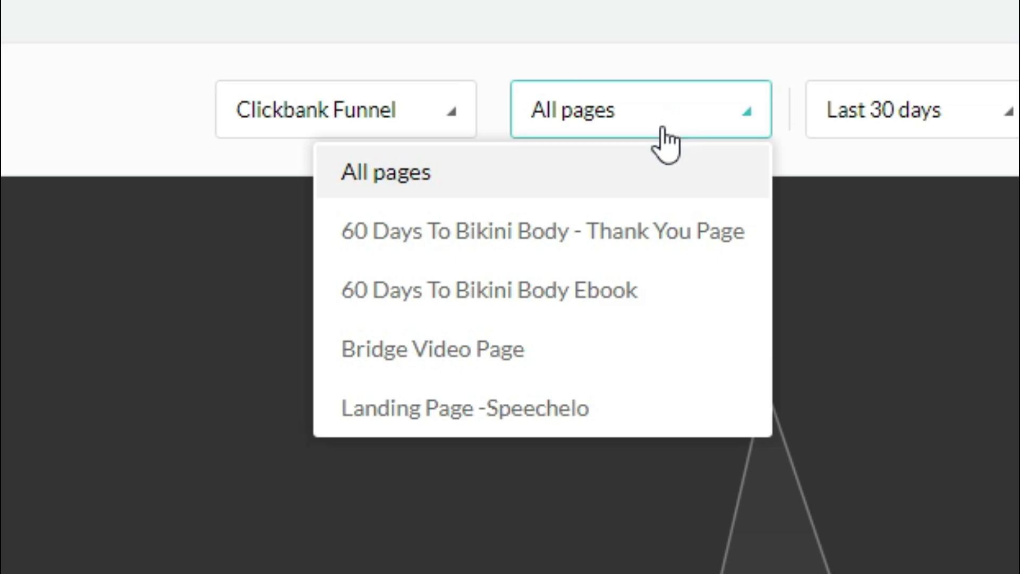
{"action": "left_click", "coordinate": [630, 298]}
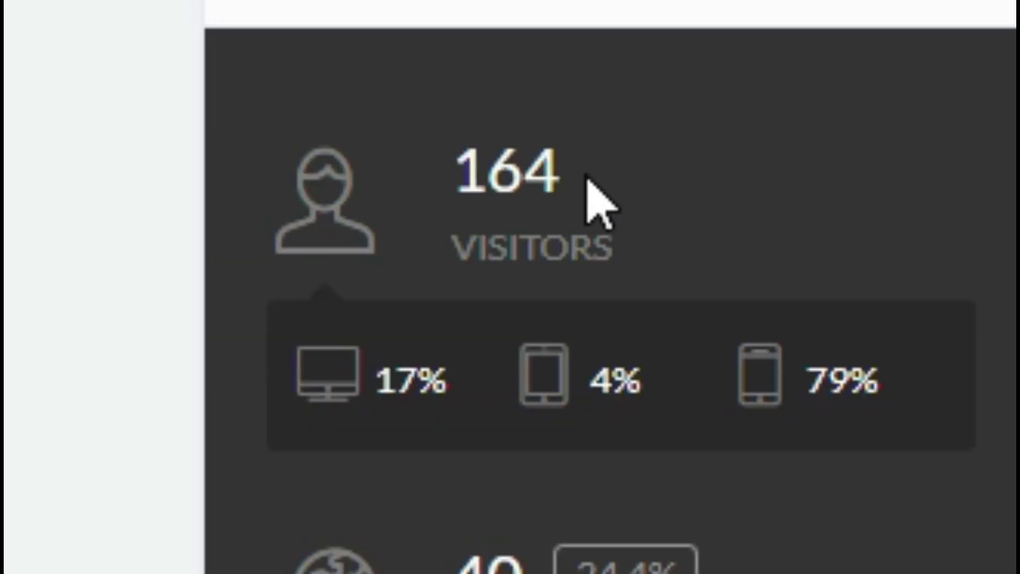
Examine the ebook page's visitors, goals and goals ratio in the conversion analytics.
{"action": "left_click_drag", "start_coordinate": [580, 176], "coordinate": [455, 175]}
{"action": "left_click", "coordinate": [450, 178]}
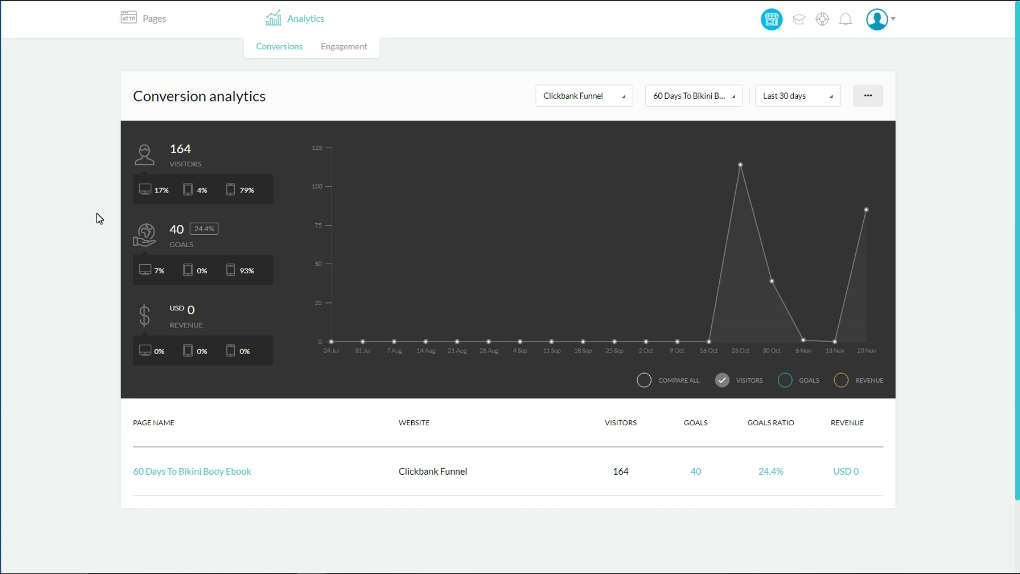
{"action": "mouse_move", "coordinate": [697, 472]}
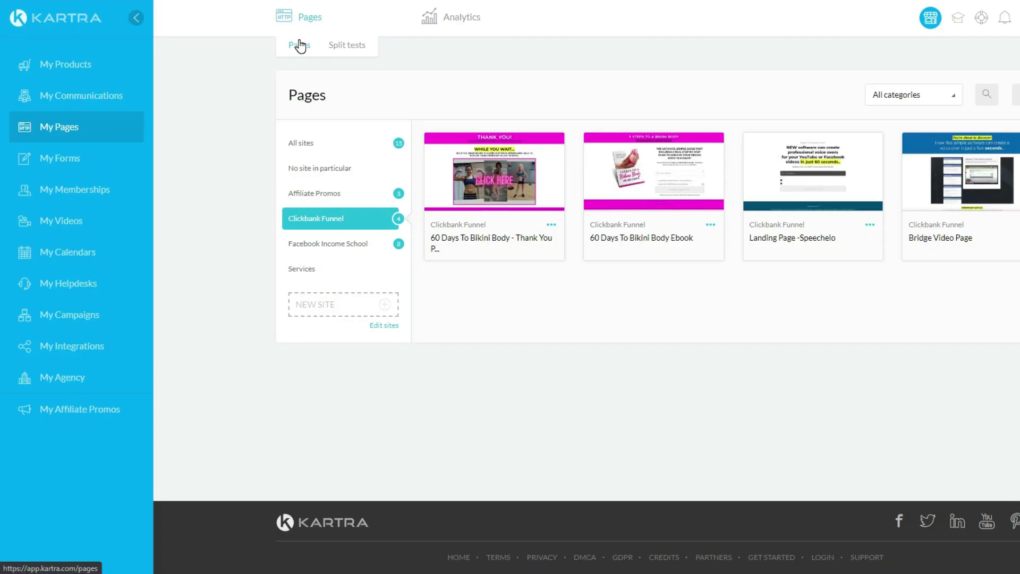
Open the 60 Days To Bikini Body Ebook page for editing with its existing details and bring up its page settings.
{"action": "left_click", "coordinate": [709, 225]}
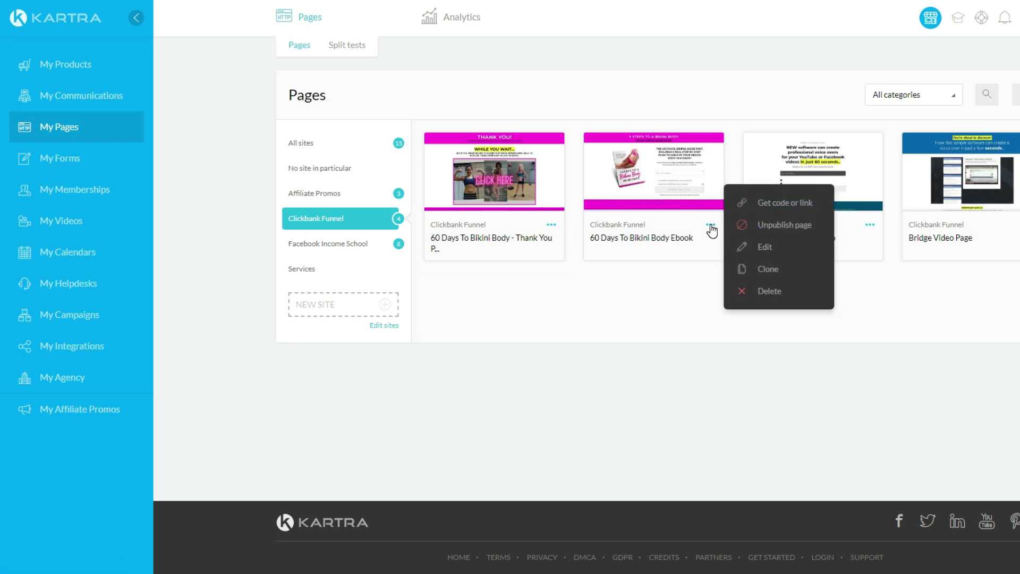
{"action": "left_click", "coordinate": [761, 246]}
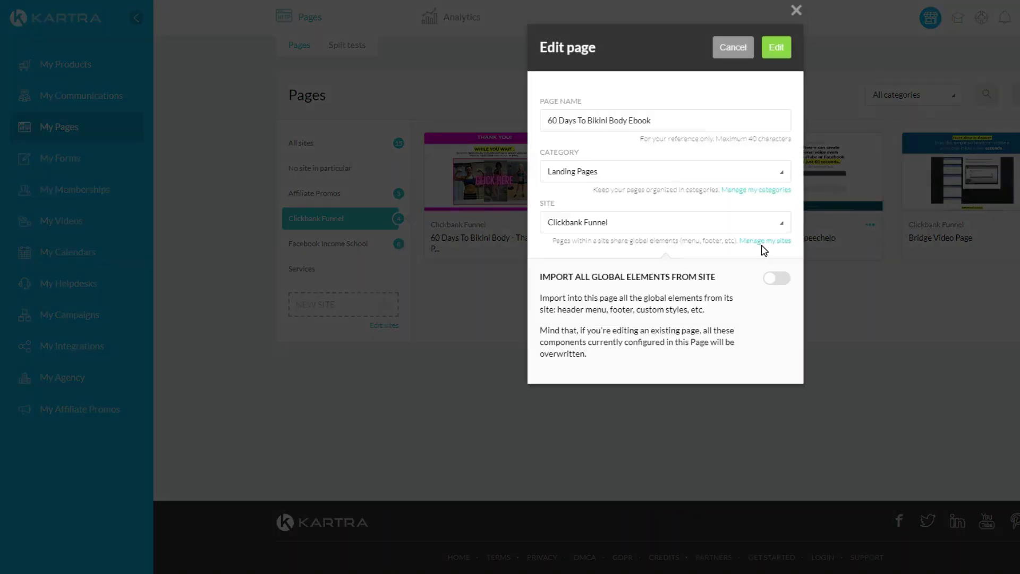
{"action": "left_click", "coordinate": [769, 51]}
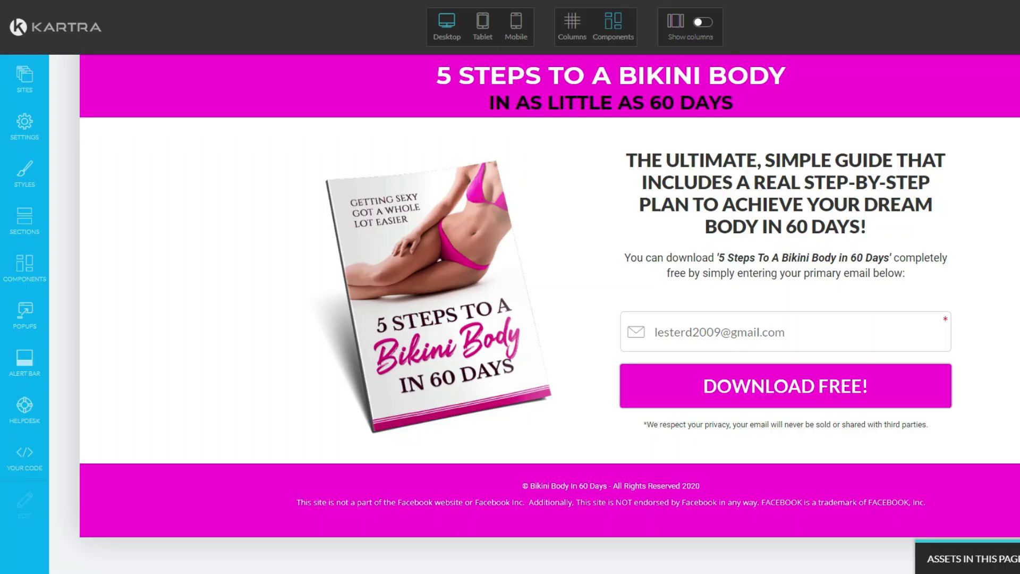
{"action": "left_click", "coordinate": [12, 127]}
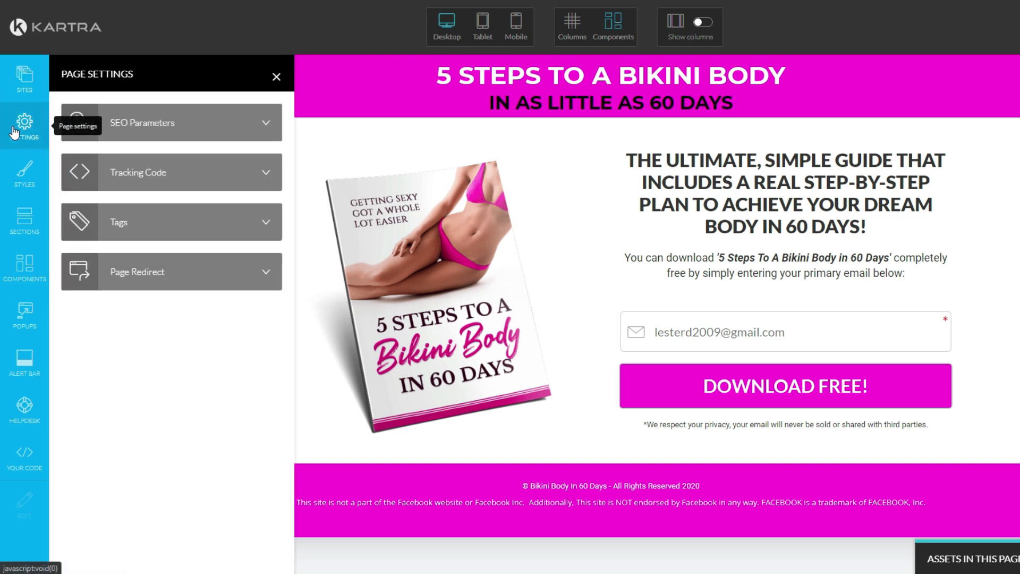
Show the ebook page's tracking codes and examine the Facebook pixel code embedded for Facebook ads tracking.
{"action": "left_click", "coordinate": [268, 175]}
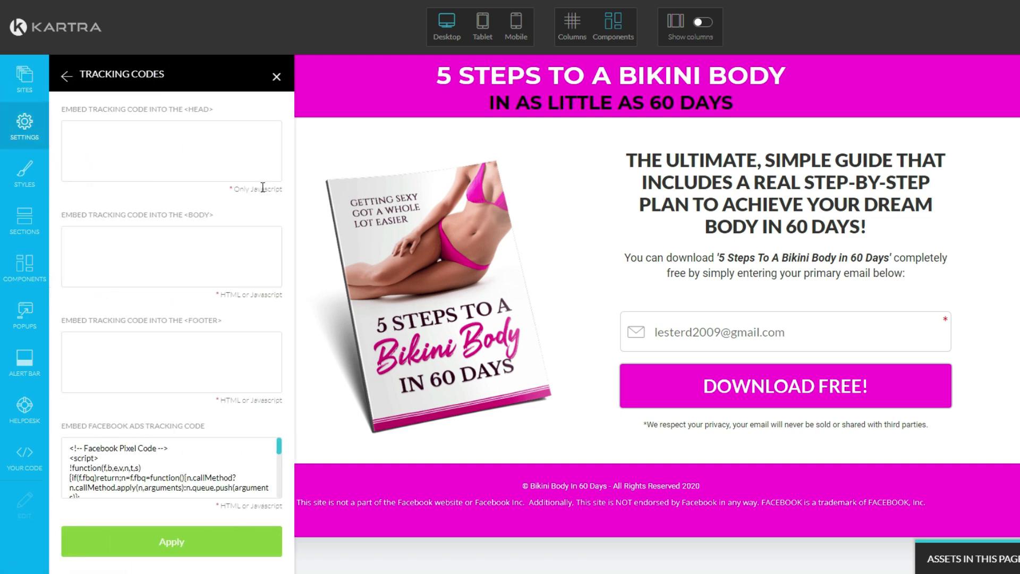
{"action": "scroll", "coordinate": [232, 439], "scroll_direction": "down", "scroll_amount": 10}
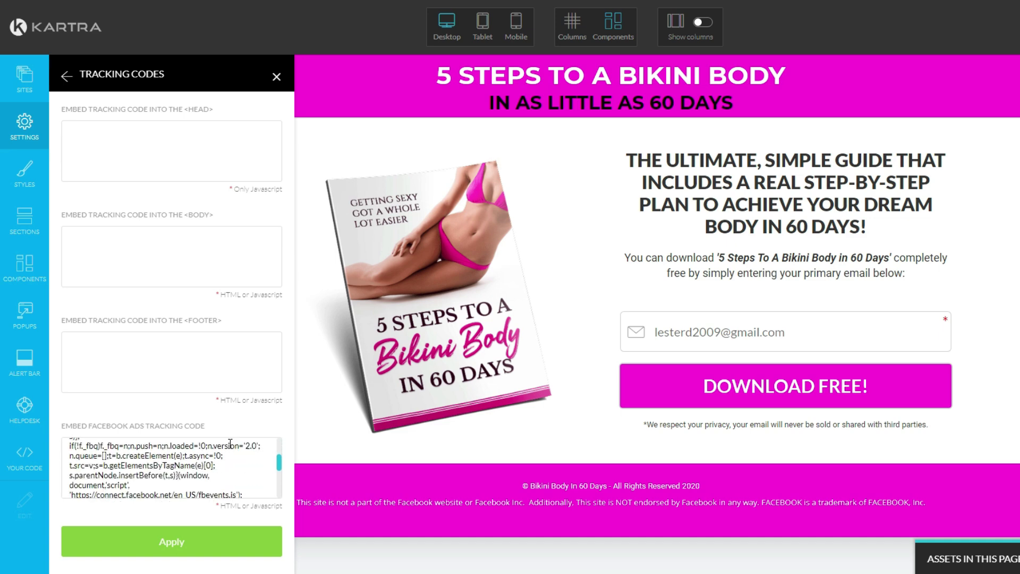
{"action": "scroll", "coordinate": [229, 450], "scroll_direction": "up", "scroll_amount": 8}
{"action": "scroll", "coordinate": [229, 449], "scroll_direction": "up", "scroll_amount": 3}
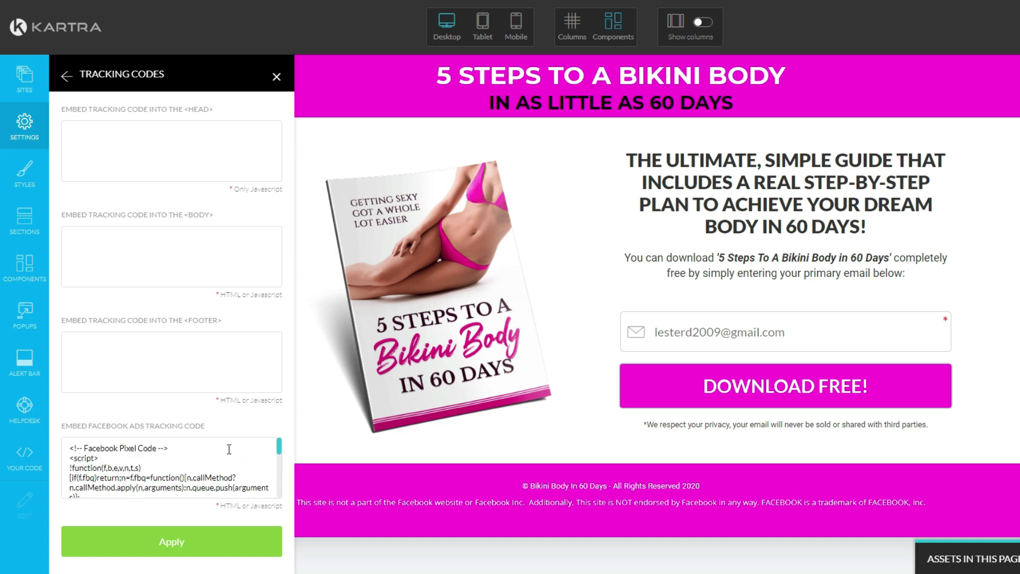
{"action": "left_click_drag", "start_coordinate": [205, 426], "coordinate": [65, 427]}
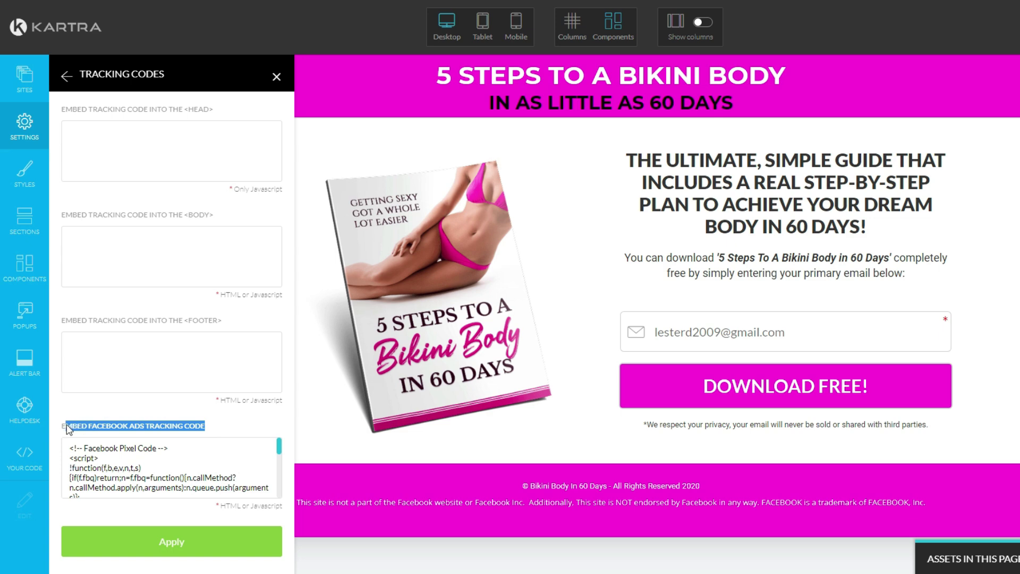
{"action": "left_click", "coordinate": [219, 431]}
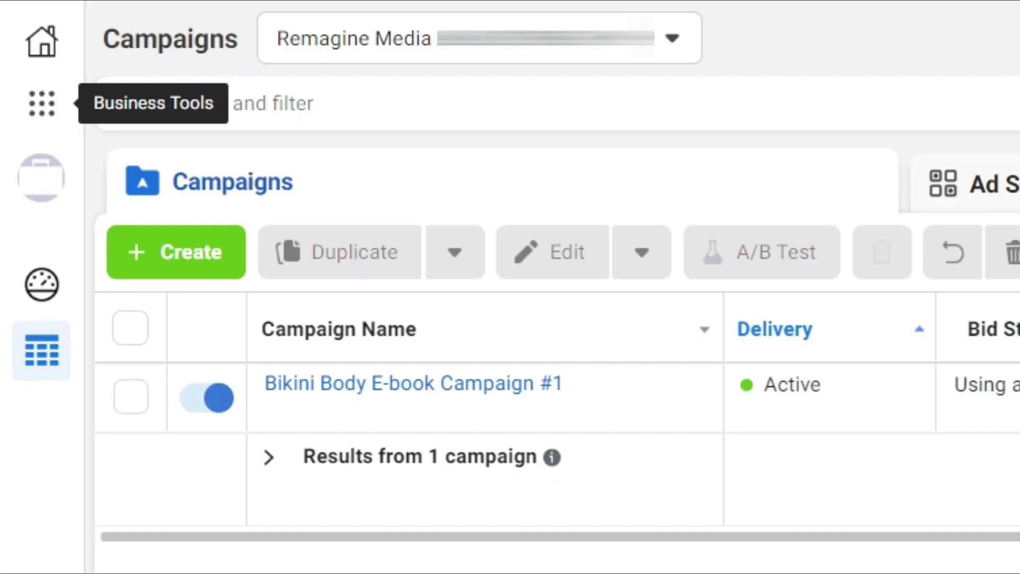
Switch to Facebook Ads Manager, open Events Manager and connect a new Web data source using Facebook Pixel.
{"action": "left_click", "coordinate": [41, 126]}
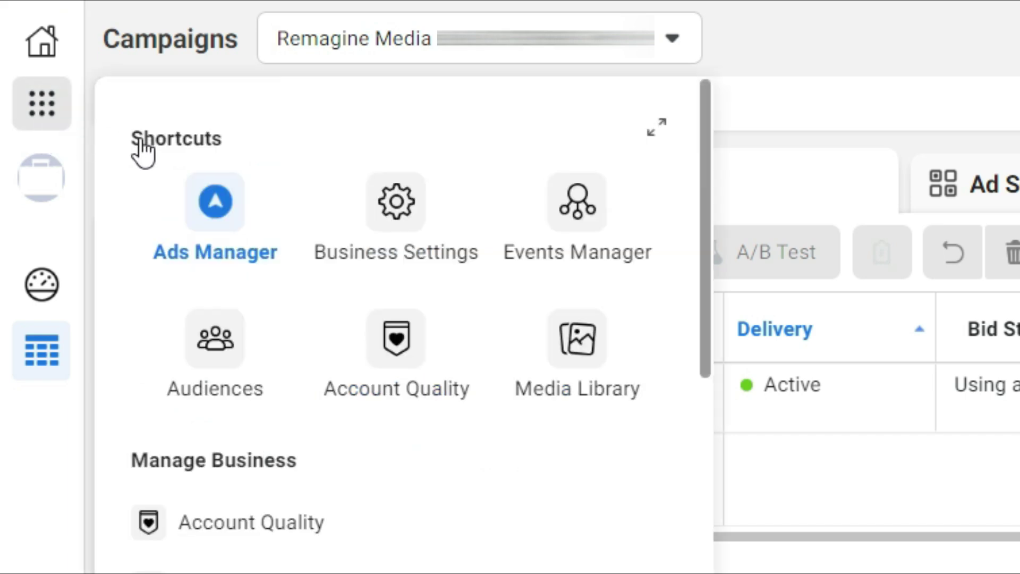
{"action": "left_click", "coordinate": [581, 219]}
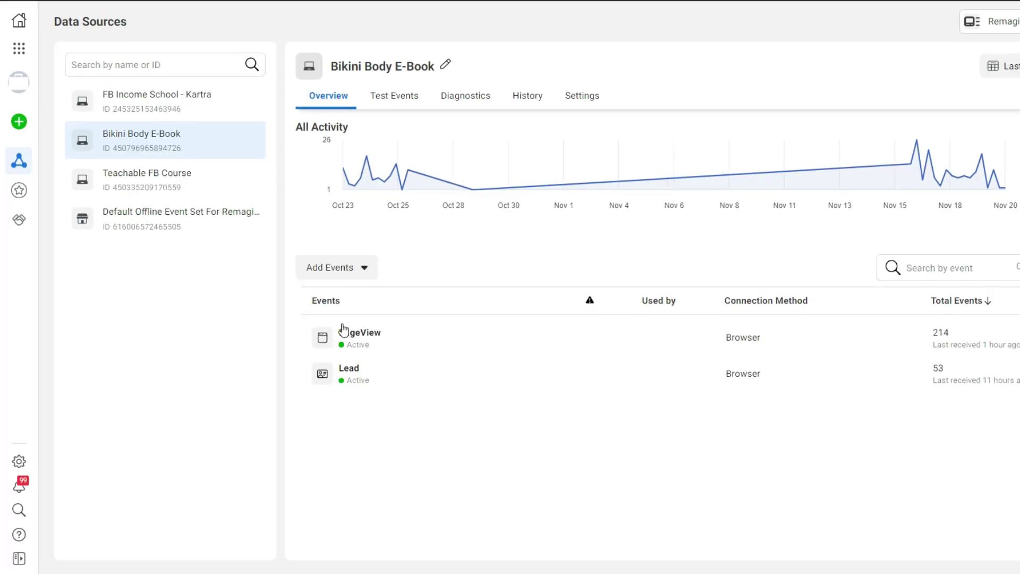
{"action": "mouse_move", "coordinate": [19, 121]}
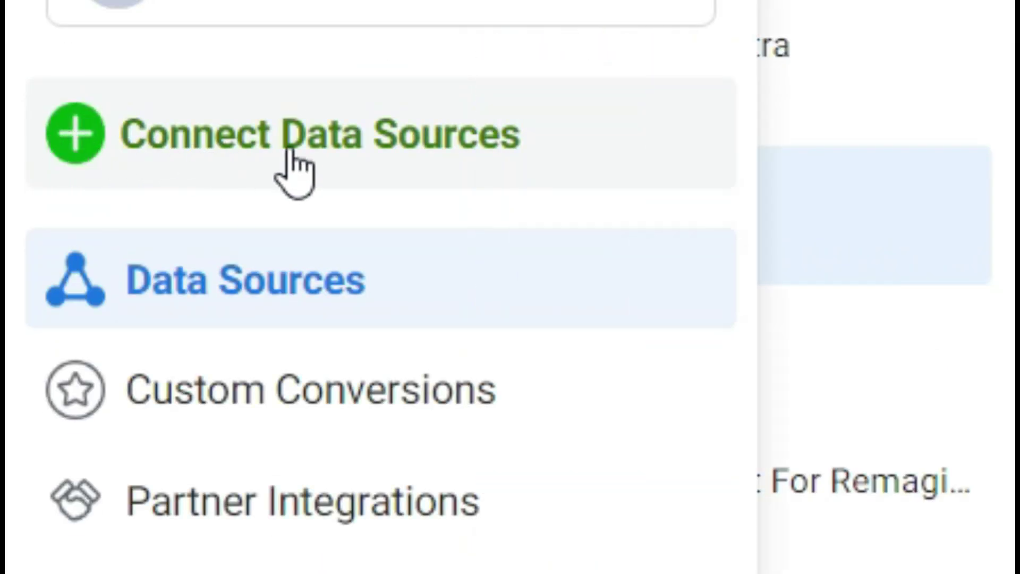
{"action": "left_click", "coordinate": [381, 157]}
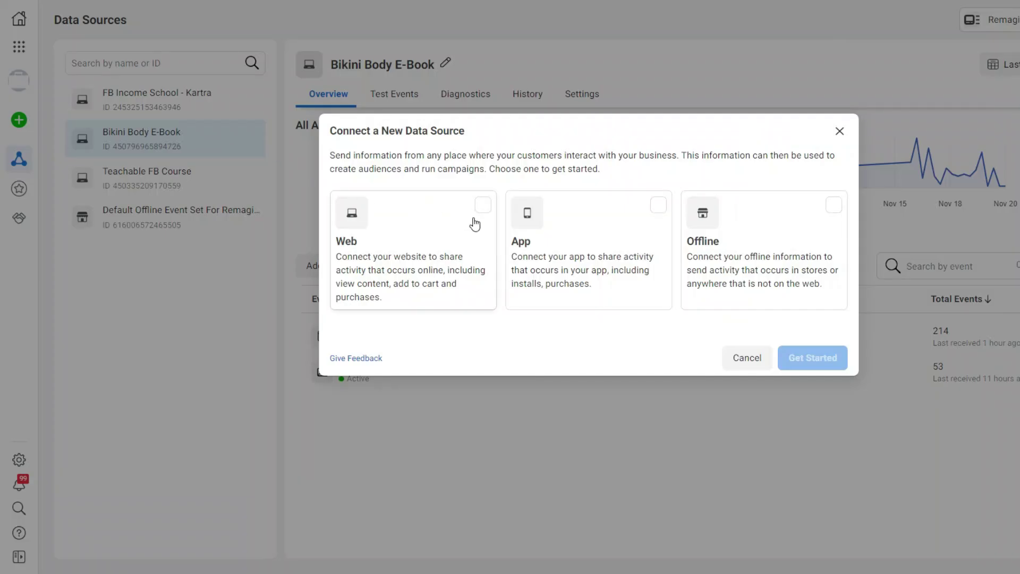
{"action": "left_click", "coordinate": [481, 208]}
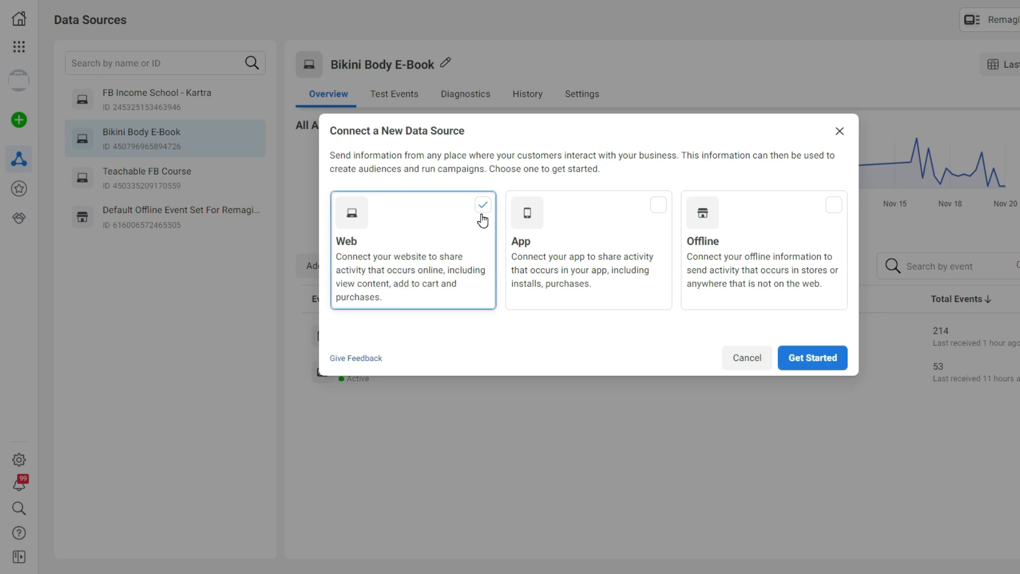
{"action": "left_click", "coordinate": [814, 360]}
{"action": "left_click", "coordinate": [834, 215]}
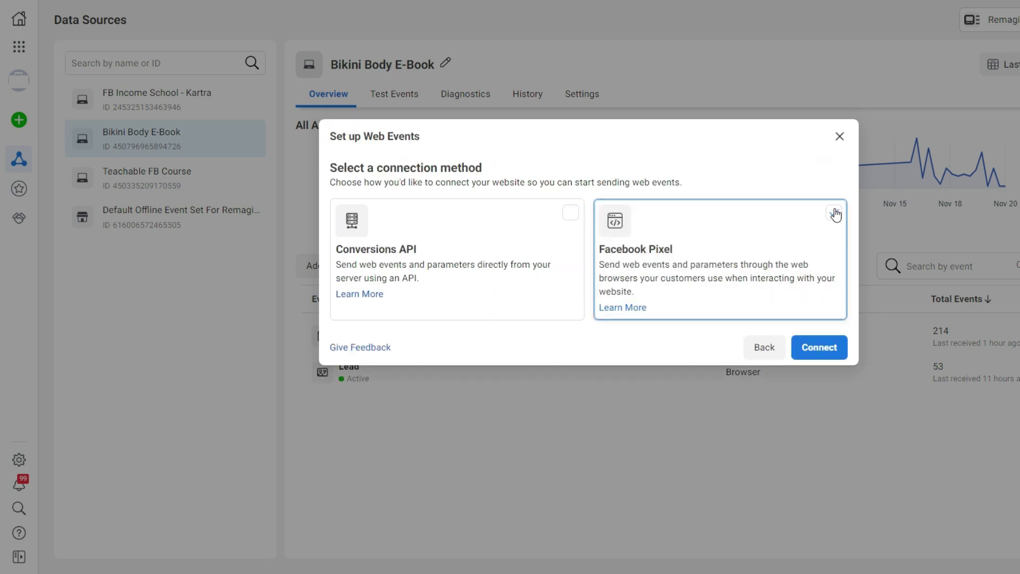
{"action": "left_click", "coordinate": [819, 348]}
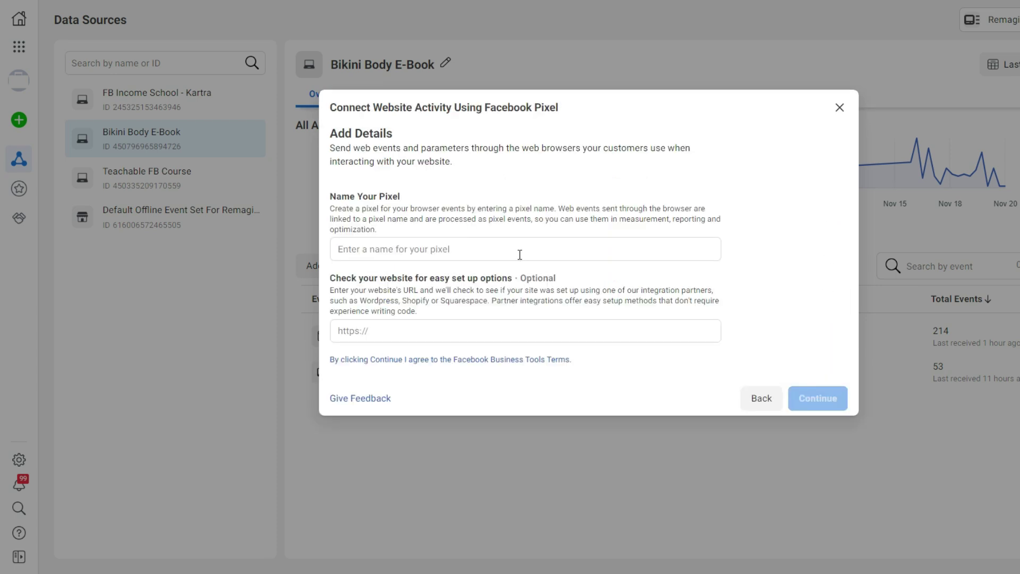
Name the pixel TEST, enter the Kartra site address as the website, and continue to the installation options.
{"action": "left_click", "coordinate": [483, 245]}
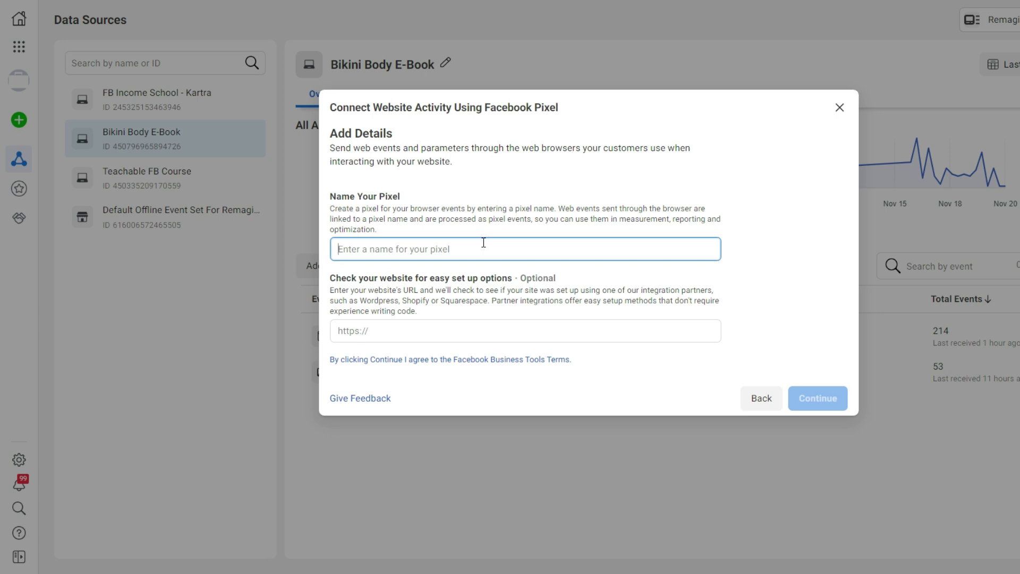
{"action": "type", "text": "TEST"}
{"action": "left_click", "coordinate": [361, 331]}
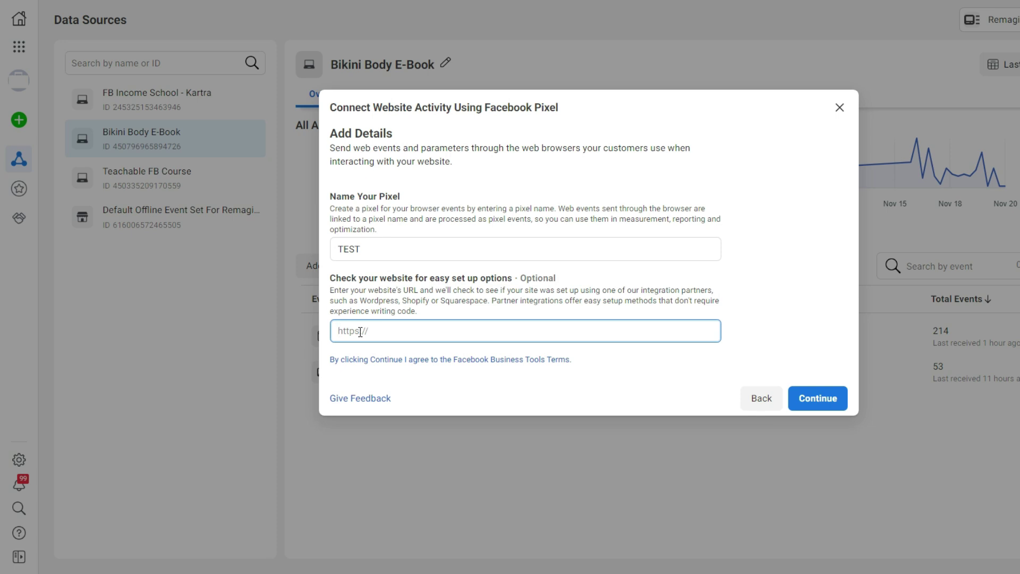
{"action": "type", "text": "lesterdiaz.kartra.com"}
{"action": "left_click", "coordinate": [818, 398]}
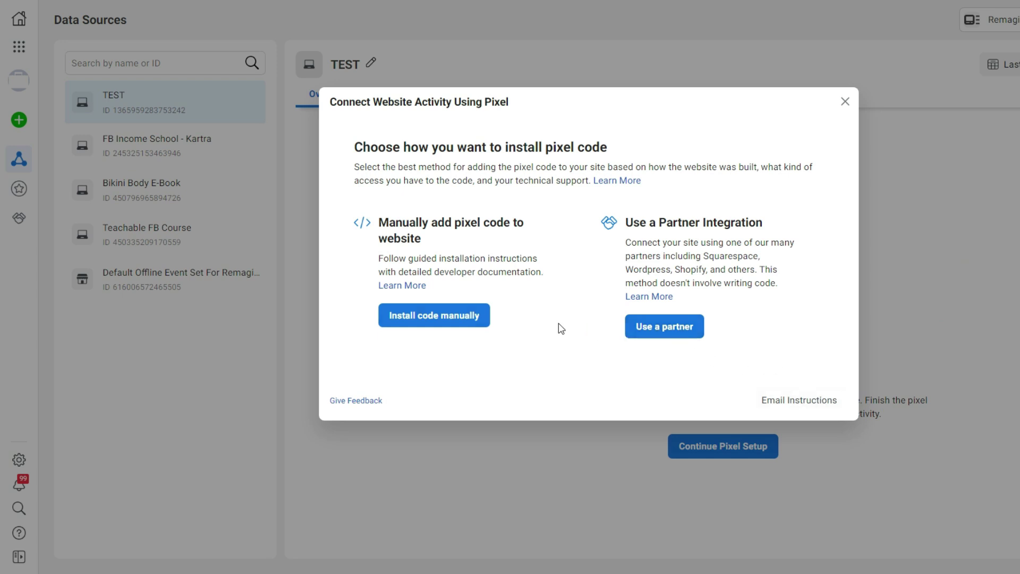
Choose manual installation for the pixel, copy its base code and continue to advanced matching.
{"action": "left_click", "coordinate": [455, 317]}
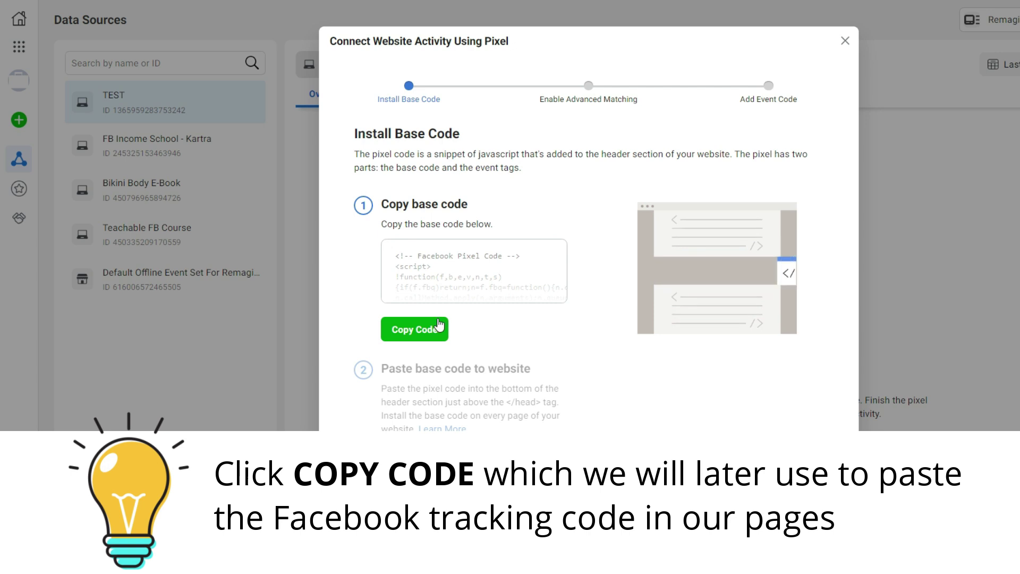
{"action": "left_click", "coordinate": [420, 331]}
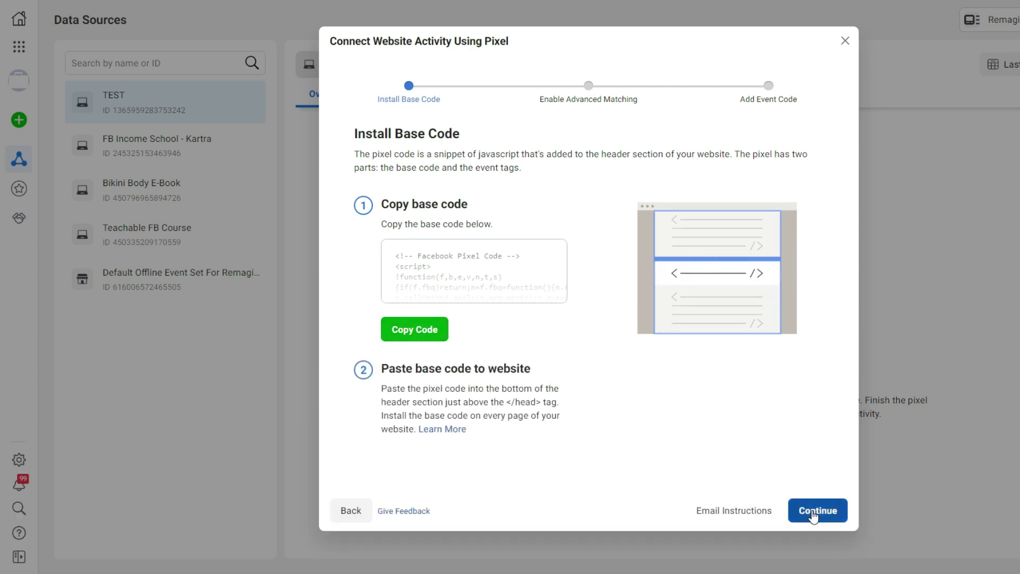
{"action": "left_click", "coordinate": [812, 511]}
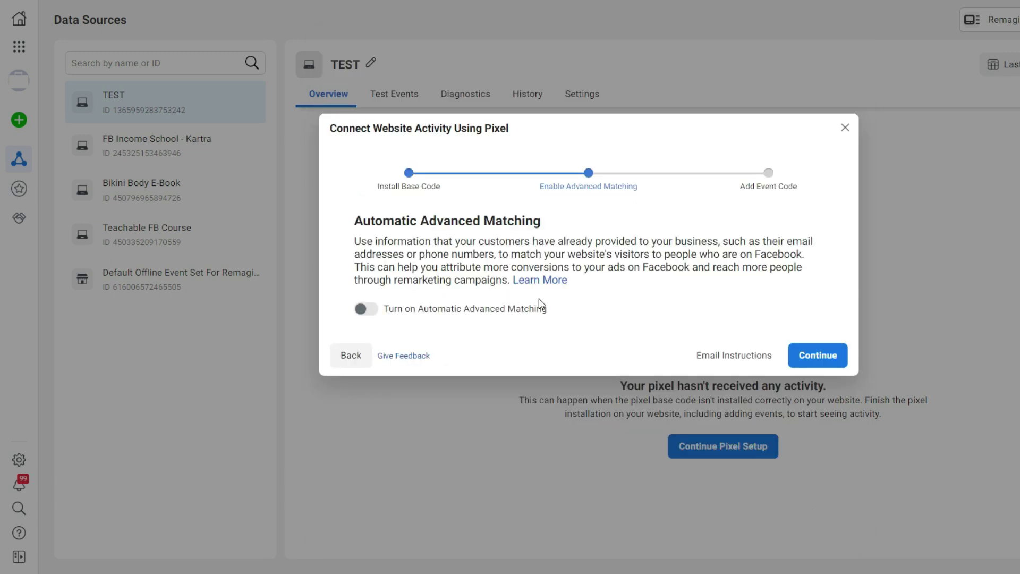
Turn on Automatic Advanced Matching for the pixel and proceed to the Event Setup Tool.
{"action": "left_click", "coordinate": [372, 310]}
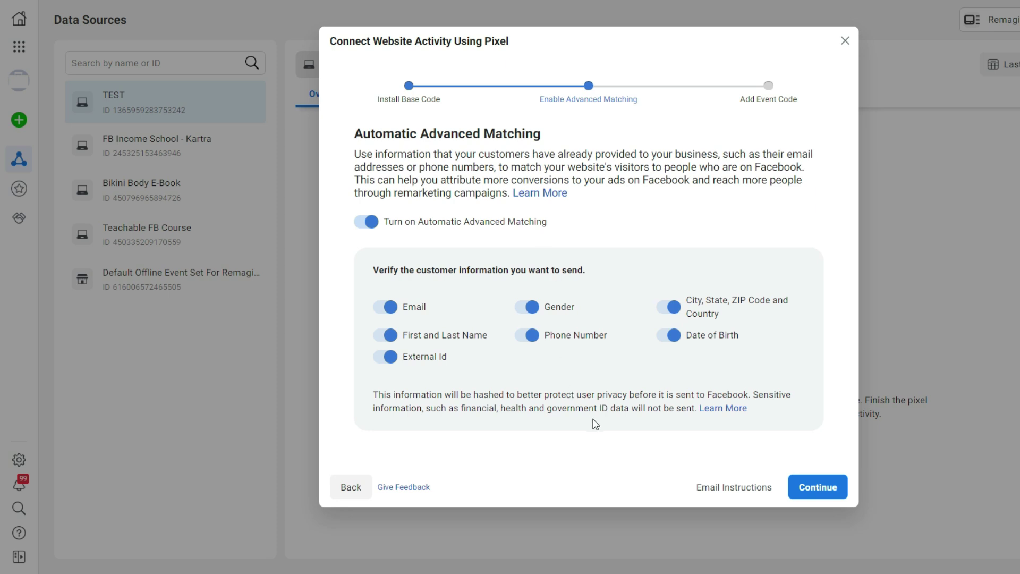
{"action": "left_click", "coordinate": [809, 492]}
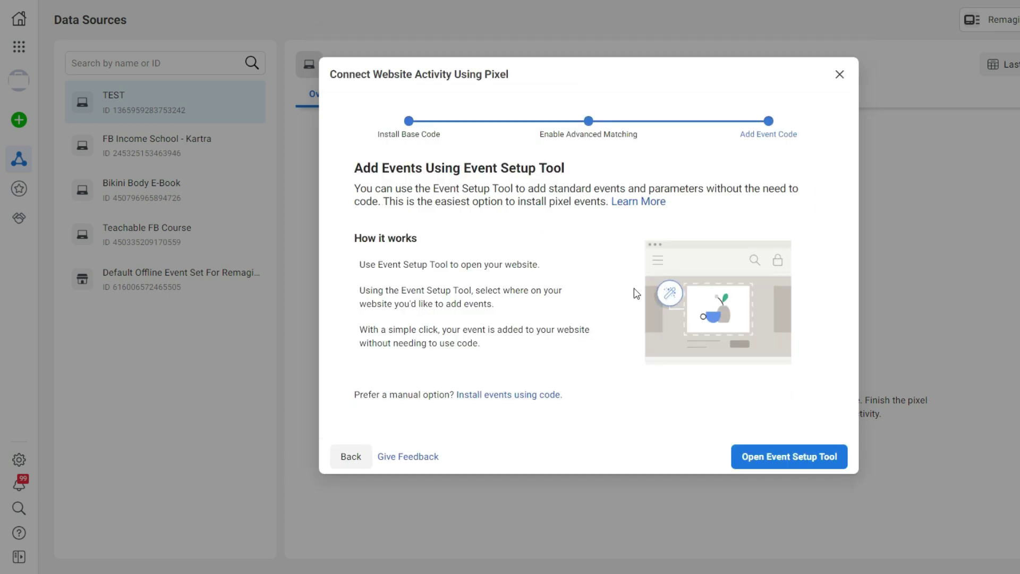
{"action": "left_click", "coordinate": [797, 469]}
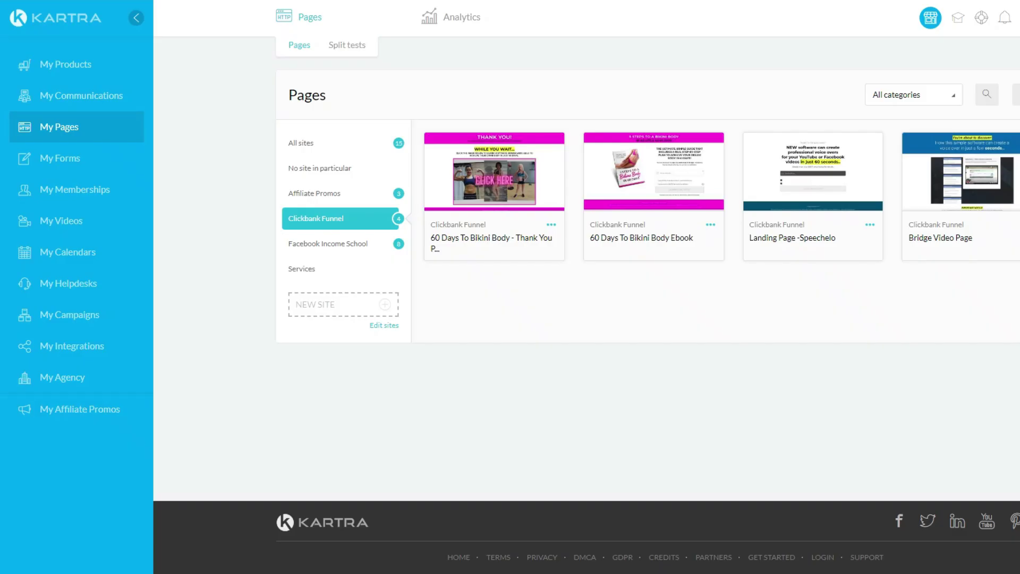
In Kartra, open the 60 Days To Bikini Body - Thank You Page for editing and show its tracking codes.
{"action": "left_click", "coordinate": [551, 224]}
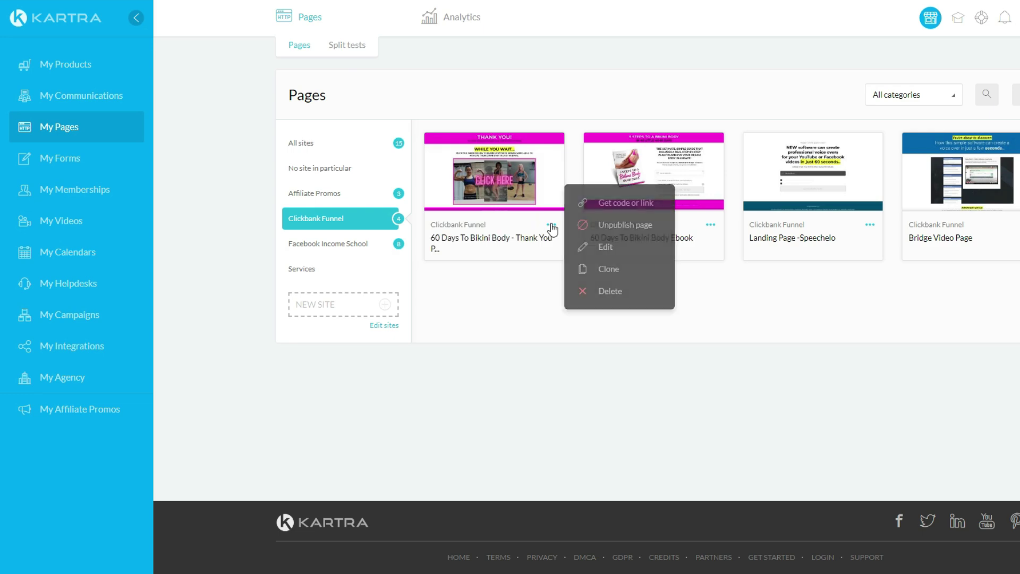
{"action": "left_click", "coordinate": [606, 248]}
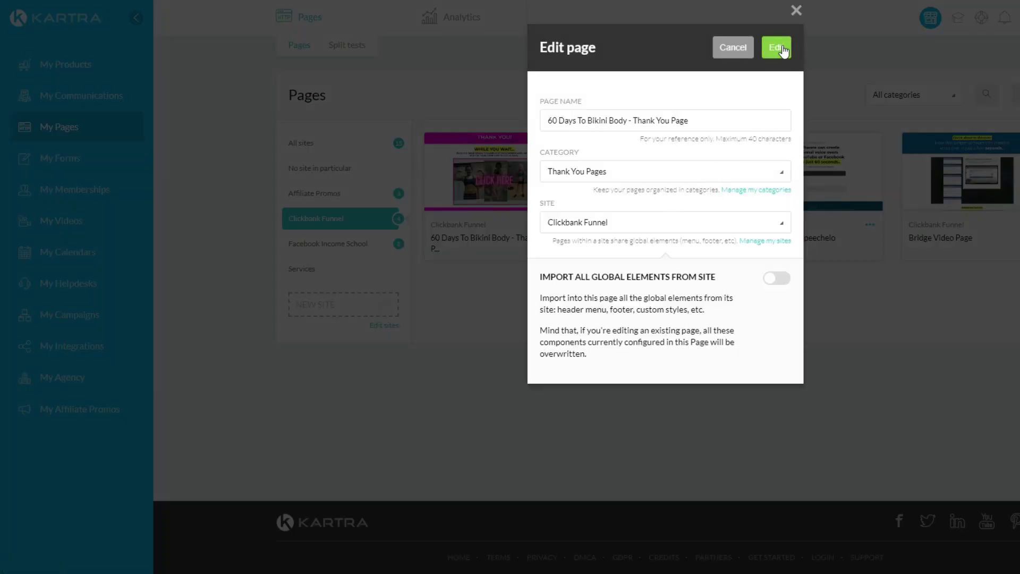
{"action": "left_click", "coordinate": [777, 48]}
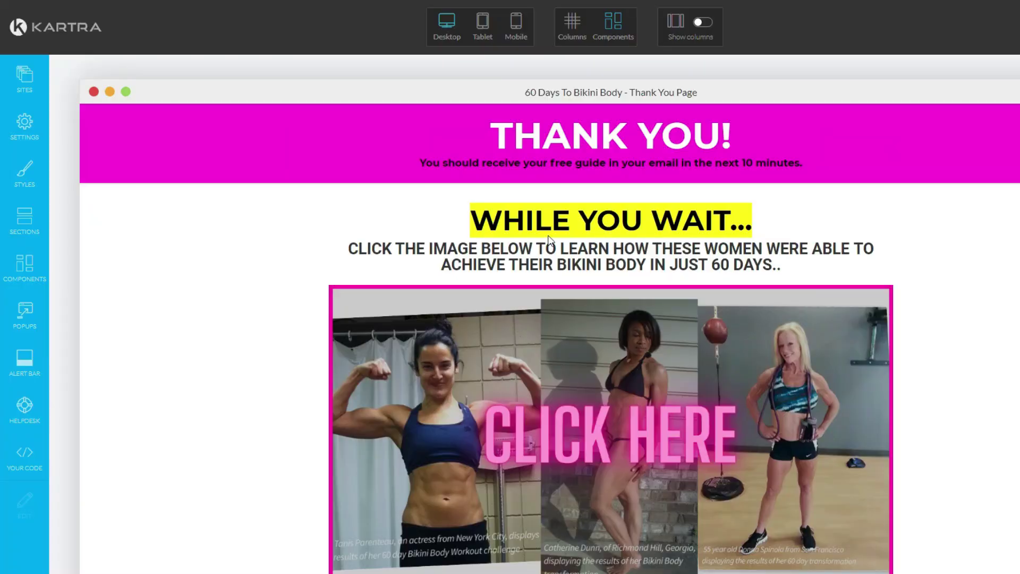
{"action": "left_click", "coordinate": [18, 131]}
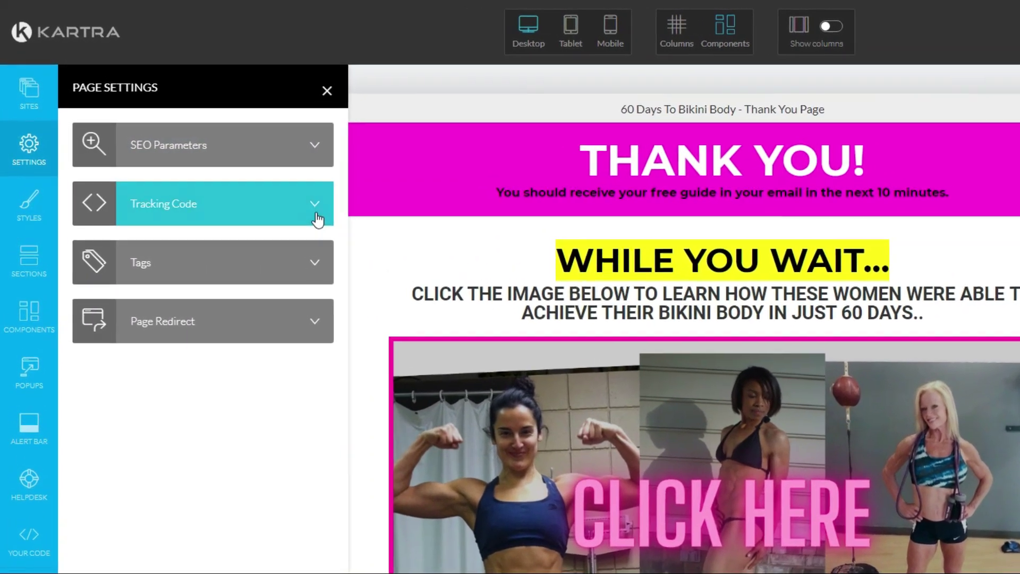
{"action": "left_click", "coordinate": [293, 202]}
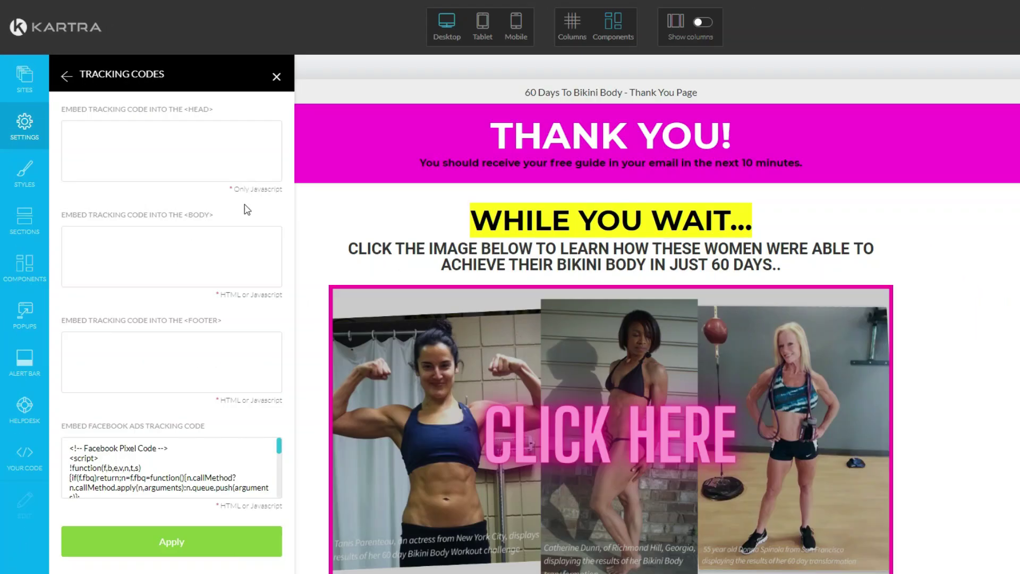
Examine the PageView and Lead track lines in the thank-you page's Facebook ads tracking code.
{"action": "scroll", "coordinate": [301, 256], "scroll_direction": "down", "scroll_amount": 3}
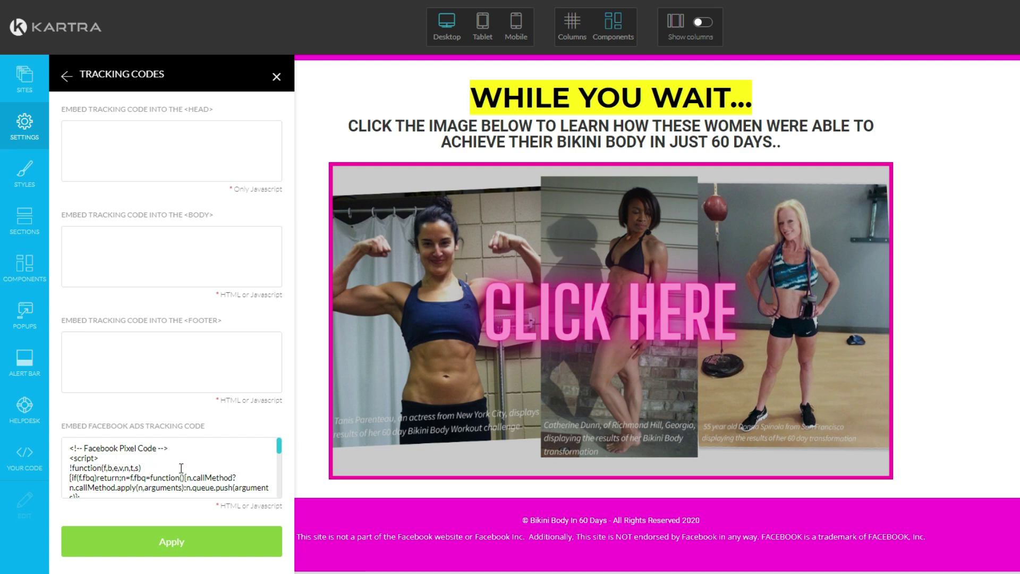
{"action": "left_click", "coordinate": [156, 550]}
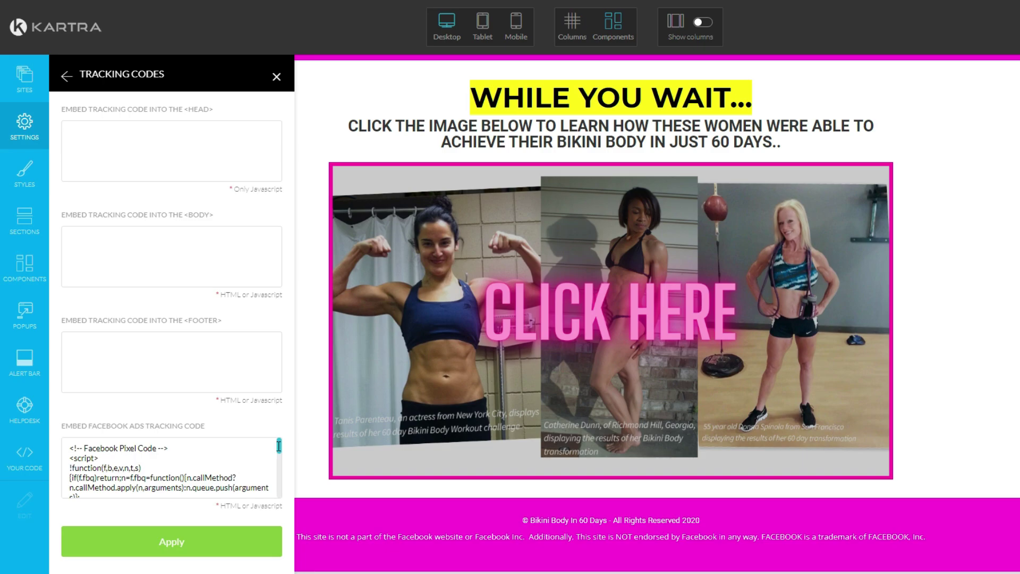
{"action": "left_click_drag", "start_coordinate": [279, 446], "coordinate": [279, 462]}
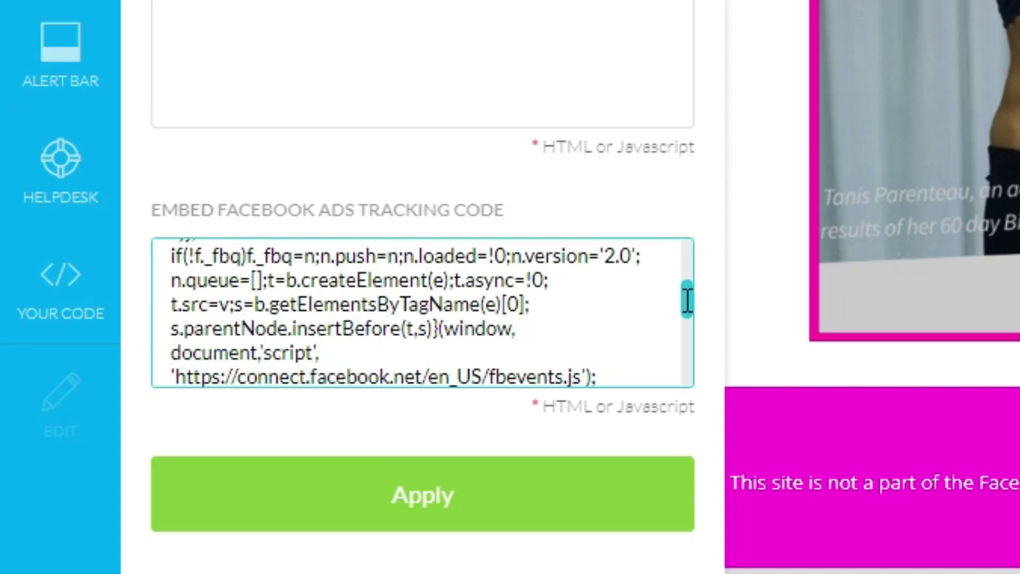
{"action": "left_click_drag", "start_coordinate": [687, 301], "coordinate": [686, 325]}
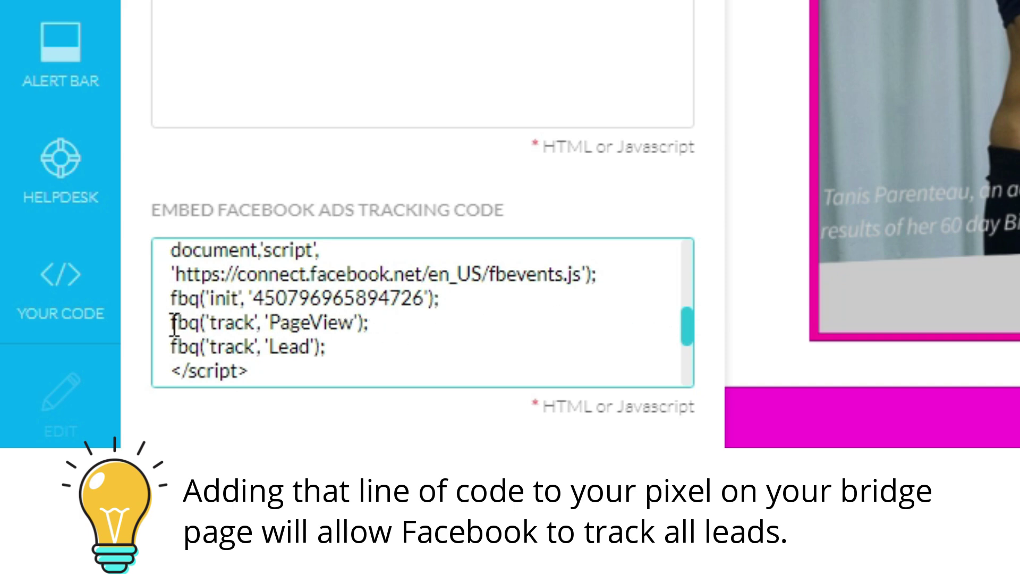
{"action": "left_click_drag", "start_coordinate": [171, 323], "coordinate": [374, 325]}
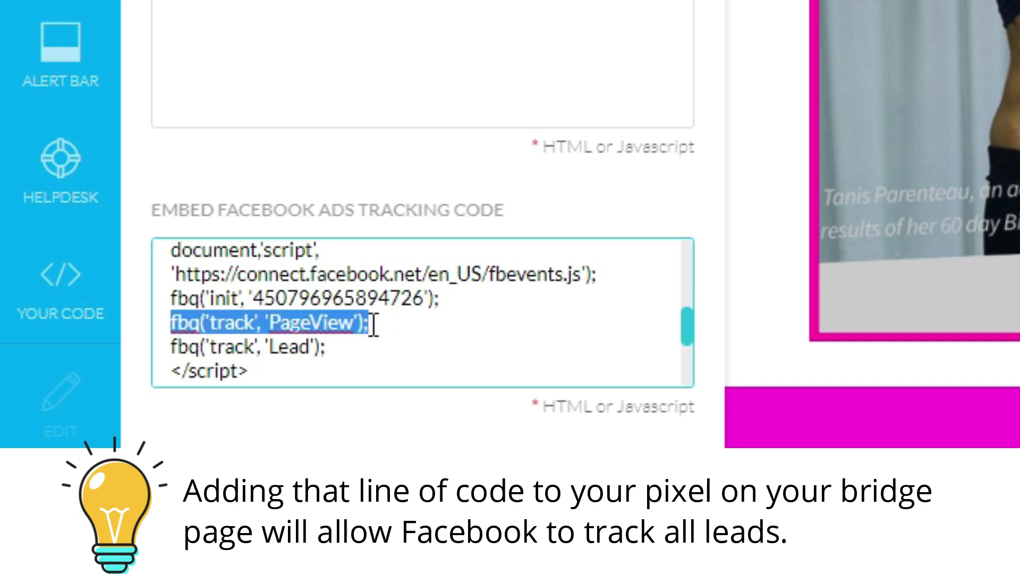
{"action": "left_click", "coordinate": [372, 324]}
{"action": "left_click_drag", "start_coordinate": [325, 348], "coordinate": [238, 348]}
{"action": "left_click", "coordinate": [237, 348]}
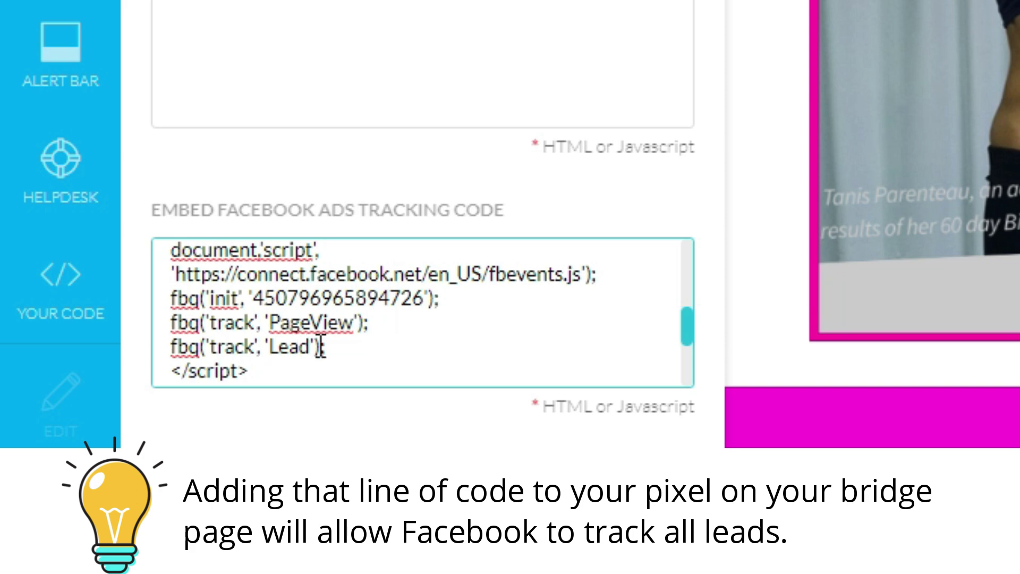
{"action": "left_click_drag", "start_coordinate": [327, 346], "coordinate": [170, 352]}
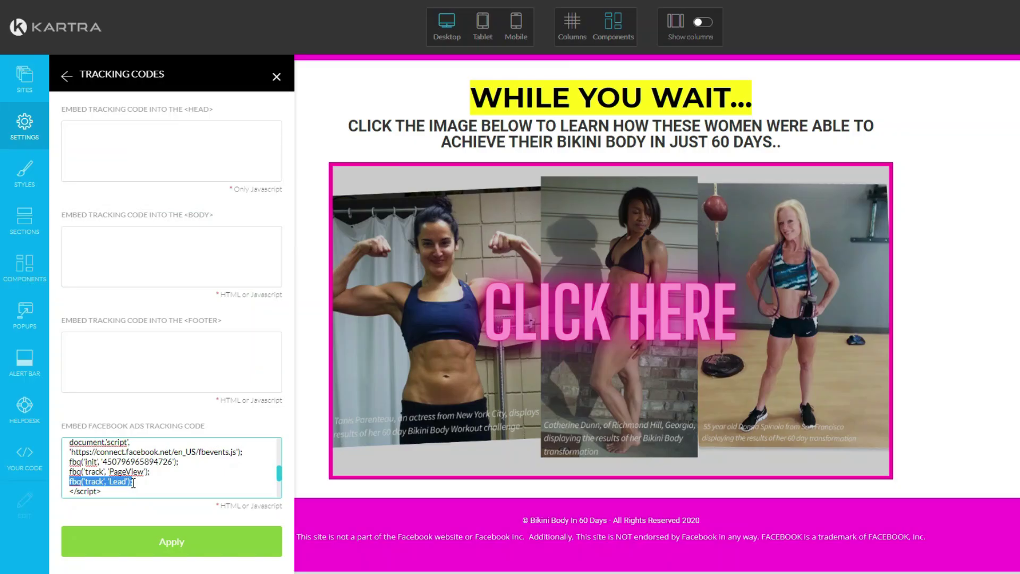
{"action": "left_click", "coordinate": [332, 346]}
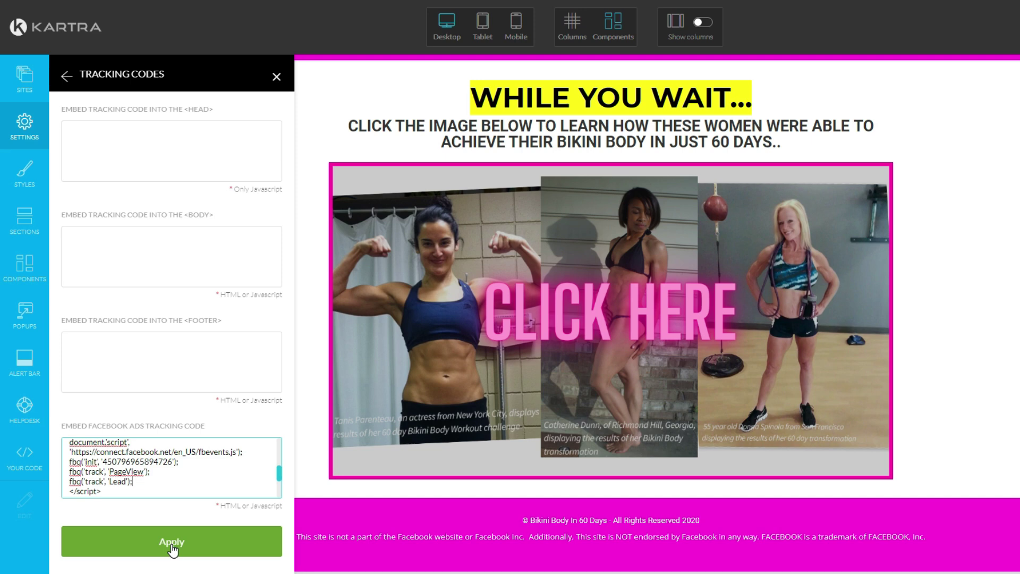
{"action": "left_click_drag", "start_coordinate": [133, 481], "coordinate": [71, 481]}
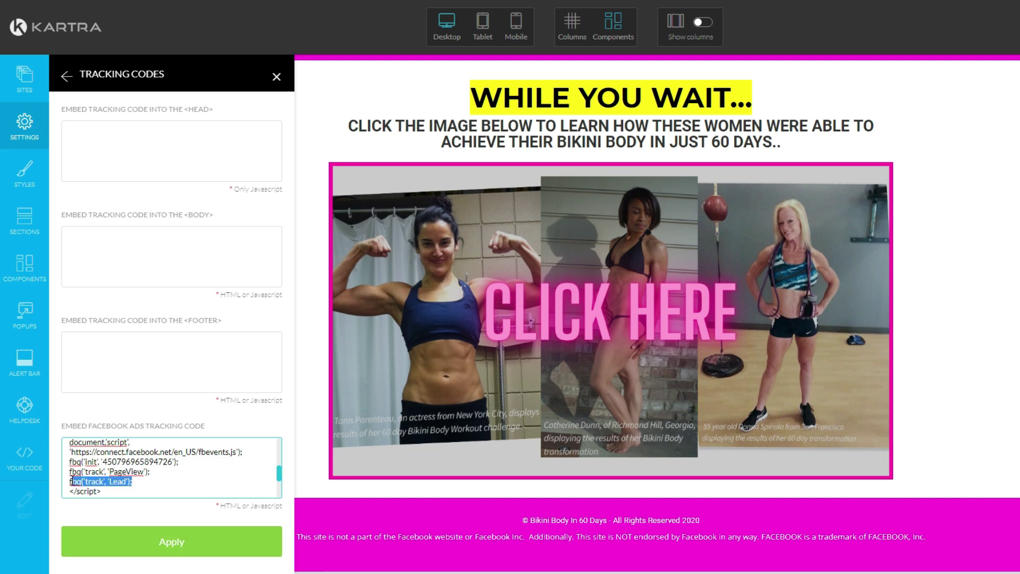
Examine the PageView track line in the Facebook ads tracking code of the 60 Days To Bikini Body Ebook landing page.
{"action": "left_click", "coordinate": [71, 481]}
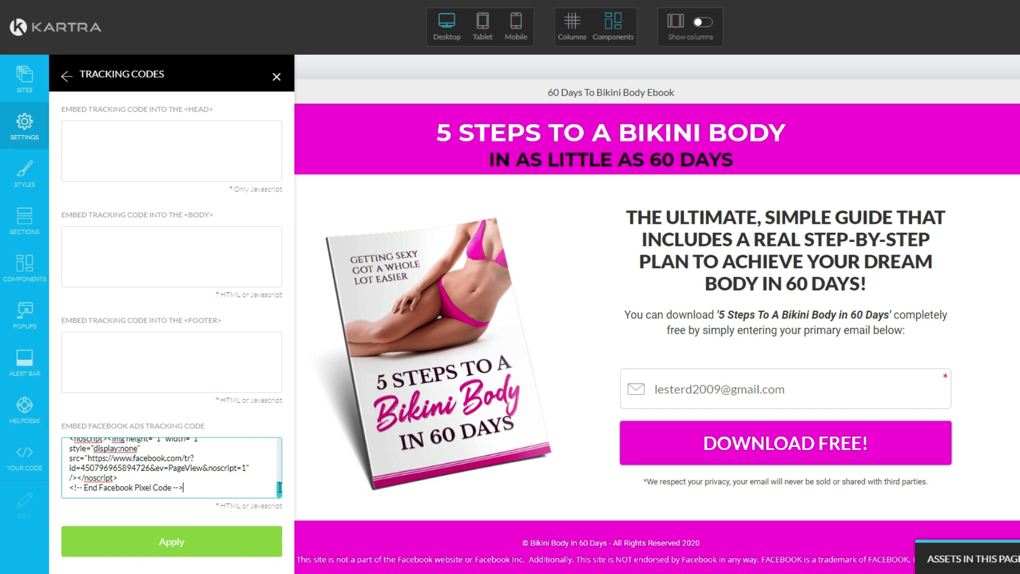
{"action": "mouse_move", "coordinate": [281, 481]}
{"action": "left_mouse_down"}
{"action": "mouse_move", "coordinate": [284, 437]}
{"action": "mouse_move", "coordinate": [282, 472]}
{"action": "left_mouse_up"}
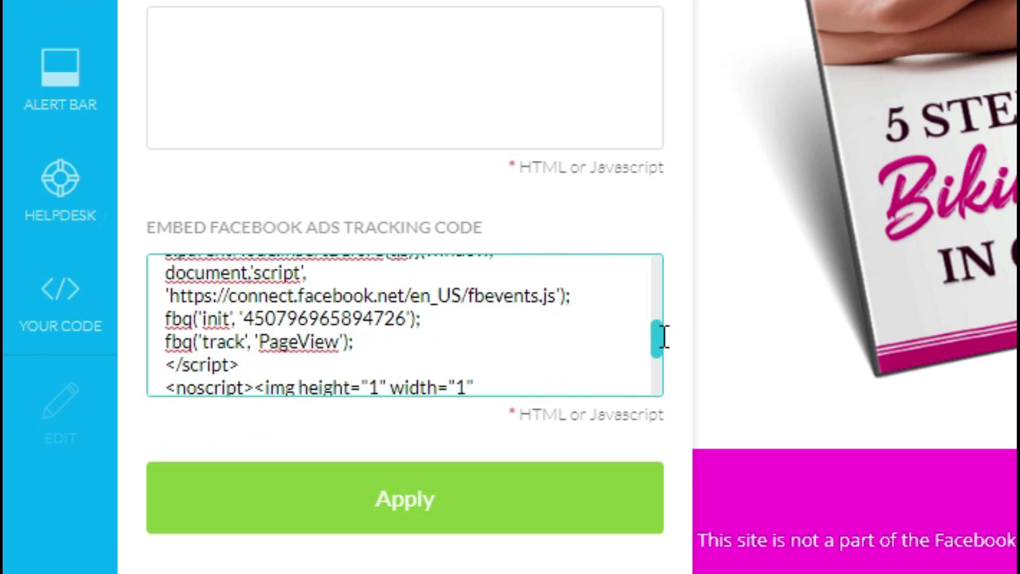
{"action": "left_click_drag", "start_coordinate": [664, 337], "coordinate": [660, 341]}
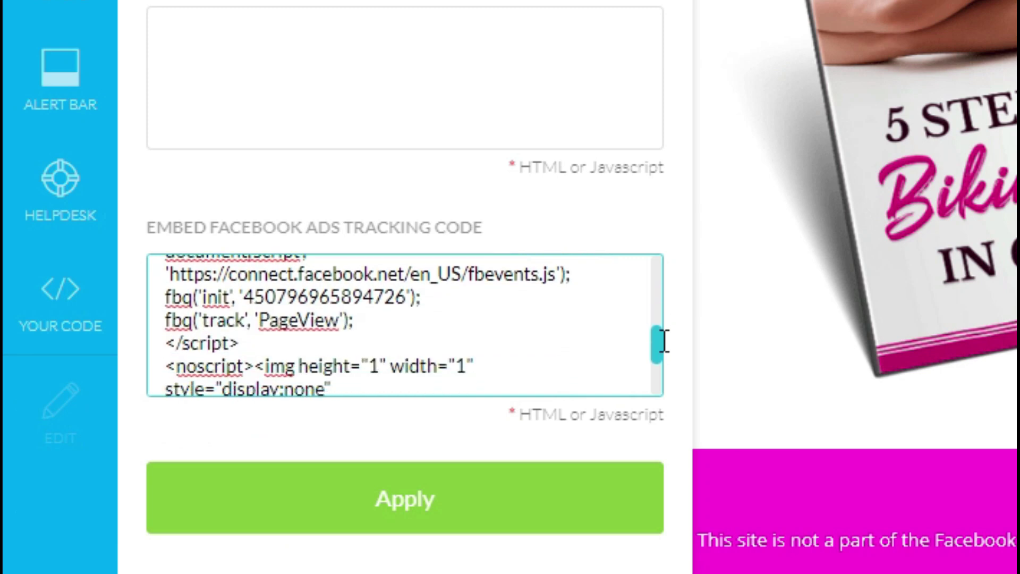
{"action": "left_click_drag", "start_coordinate": [387, 325], "coordinate": [160, 319]}
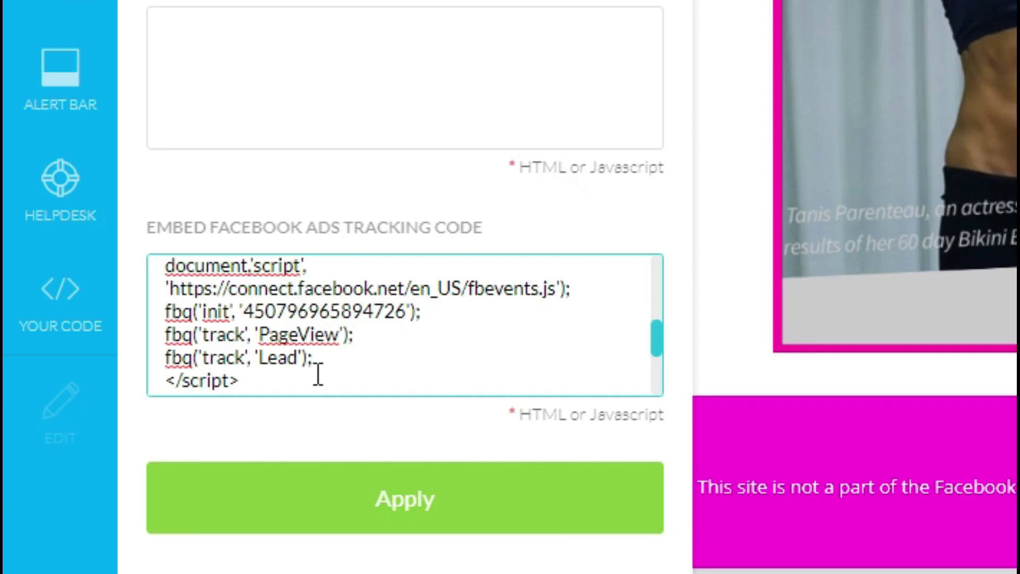
Highlight the fbq('track', 'Lead'); line in the thank-you page's Facebook ads tracking code for comparison with the landing page.
{"action": "left_click_drag", "start_coordinate": [313, 357], "coordinate": [164, 358]}
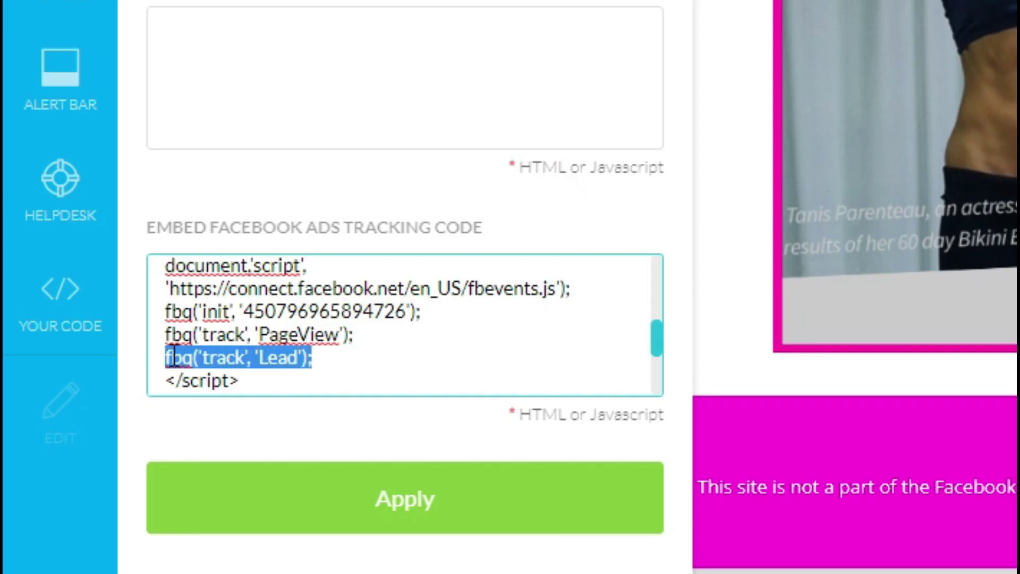
{"action": "left_click", "coordinate": [168, 356]}
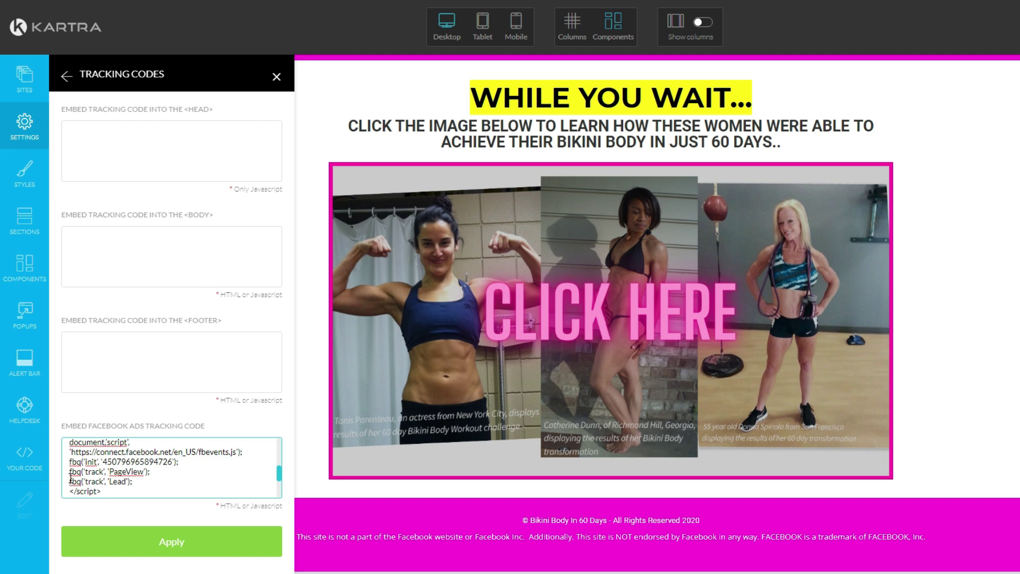
{"action": "left_click_drag", "start_coordinate": [71, 479], "coordinate": [143, 480]}
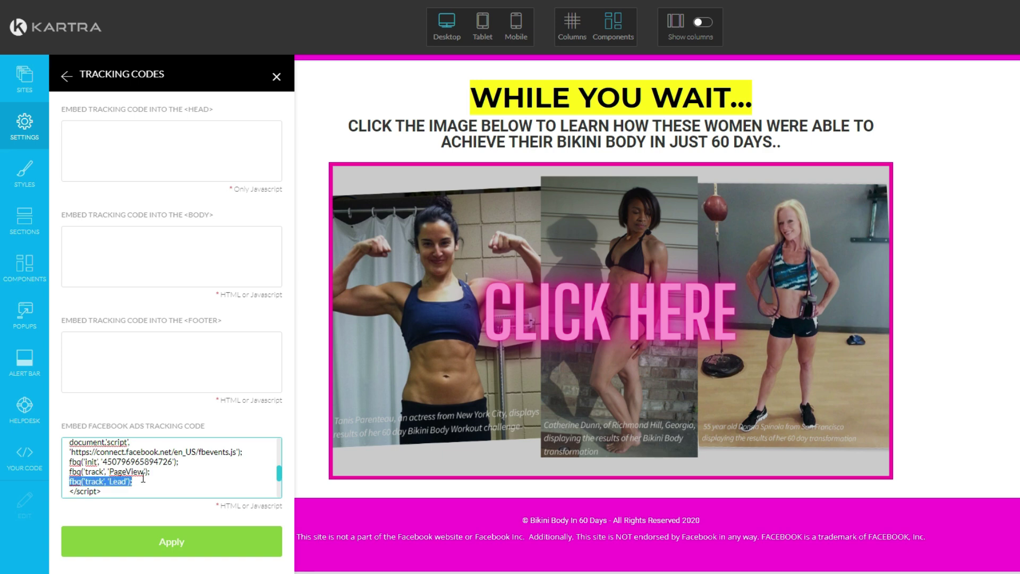
{"action": "left_click", "coordinate": [143, 479]}
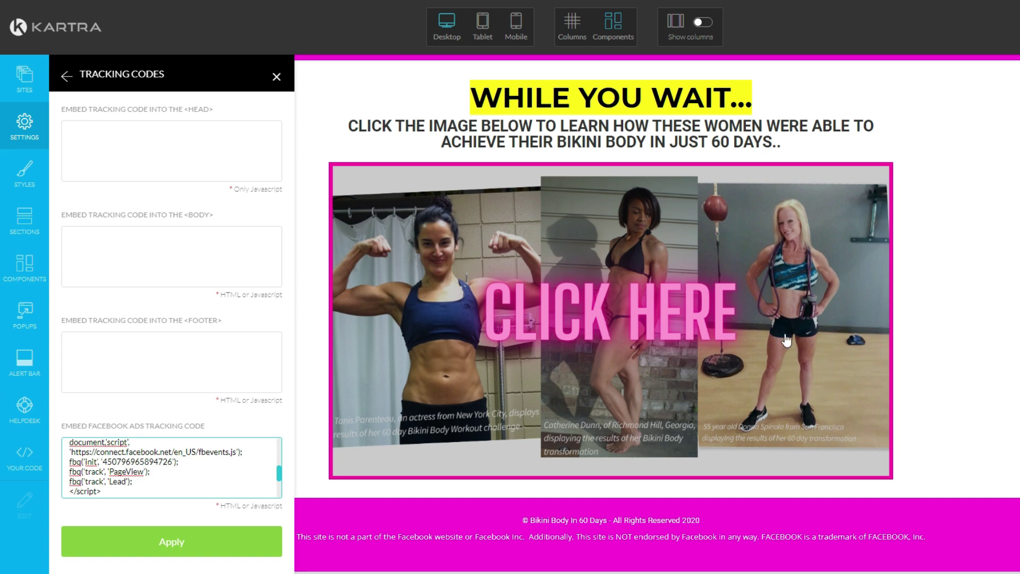
Open the link configuration of the thank-you page's CLICK HERE image and inspect its external URL.
{"action": "mouse_move", "coordinate": [597, 312]}
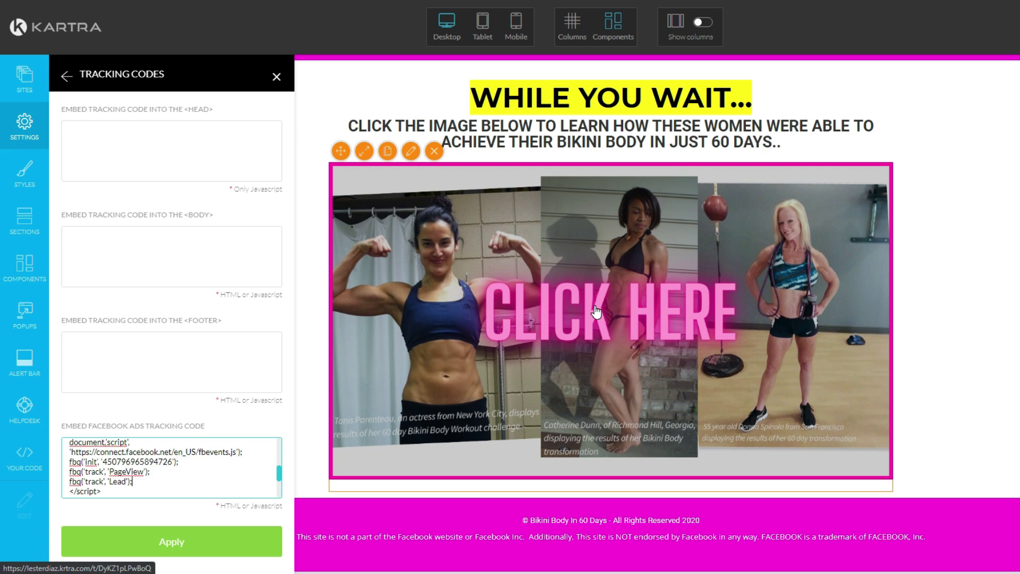
{"action": "left_click", "coordinate": [412, 153]}
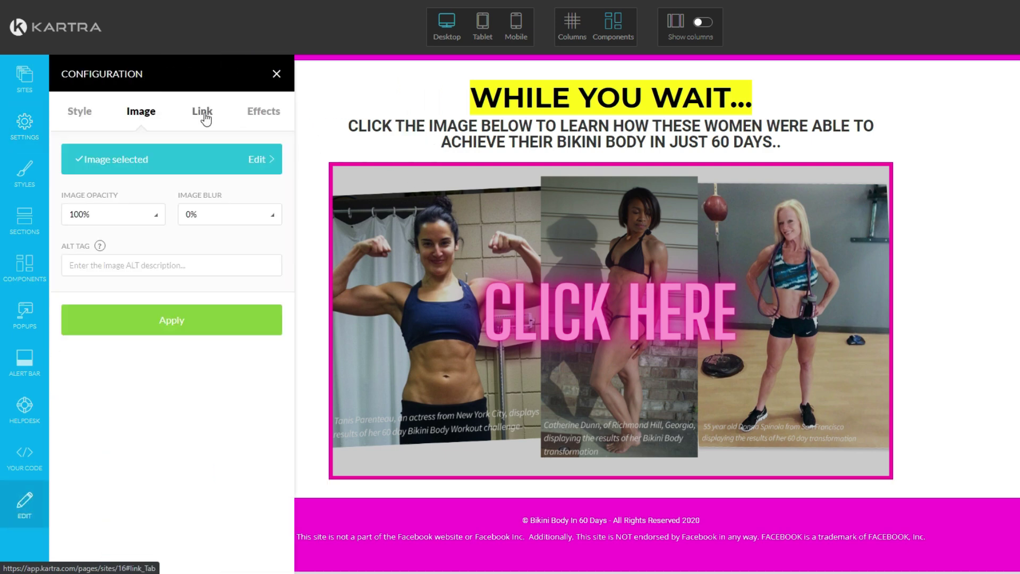
{"action": "left_click", "coordinate": [206, 118]}
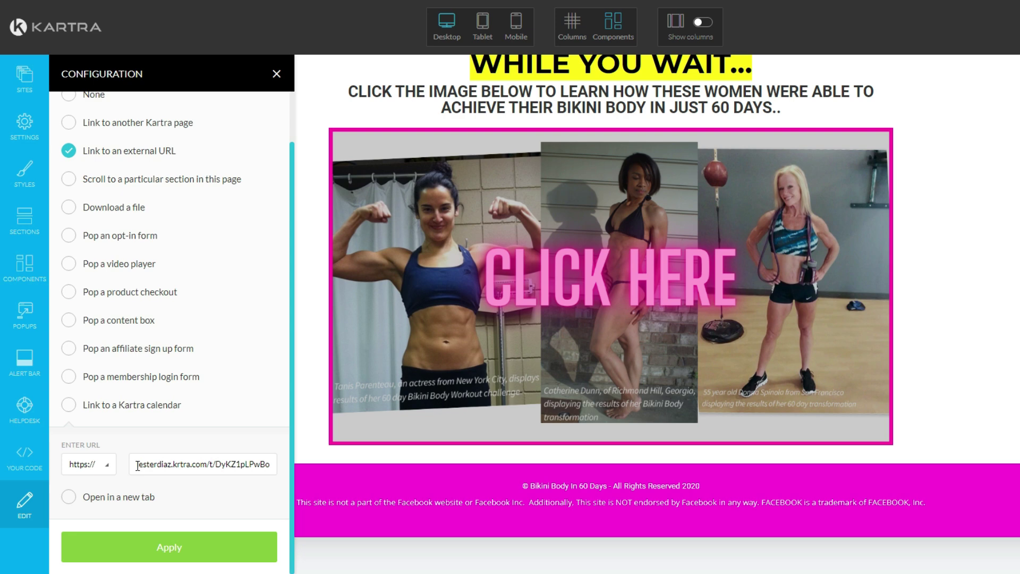
{"action": "left_click_drag", "start_coordinate": [137, 466], "coordinate": [277, 467]}
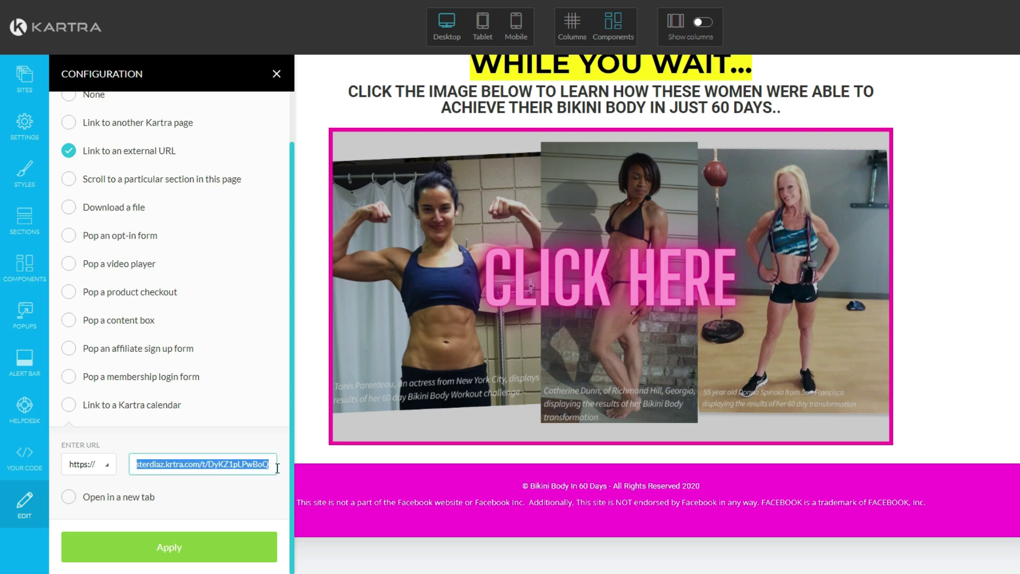
{"action": "left_click", "coordinate": [284, 470]}
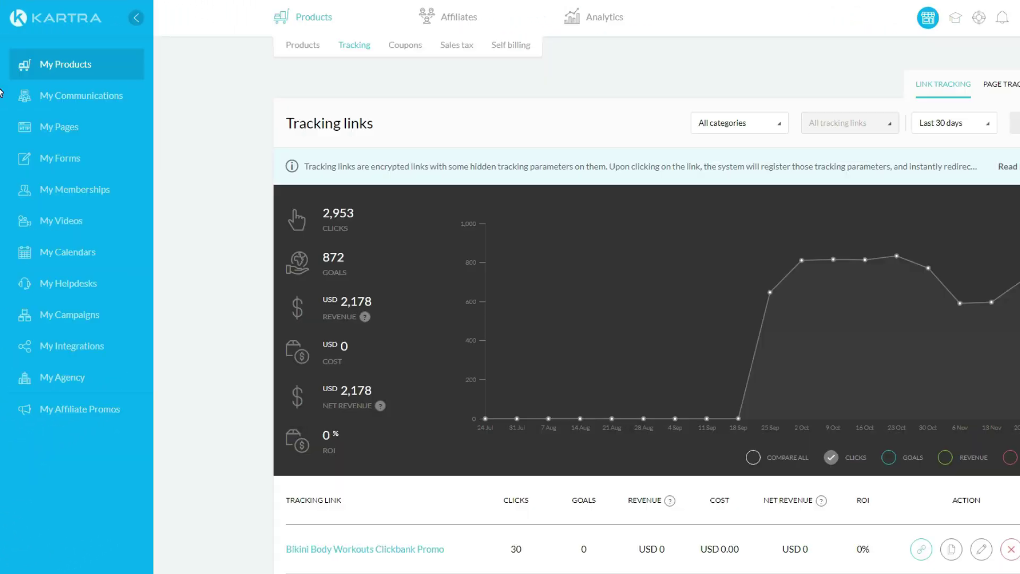
Check the click count of the Bikini Body Workouts Clickbank Promo in the product tracking links list.
{"action": "scroll", "coordinate": [1, 93], "scroll_direction": "down", "scroll_amount": 5}
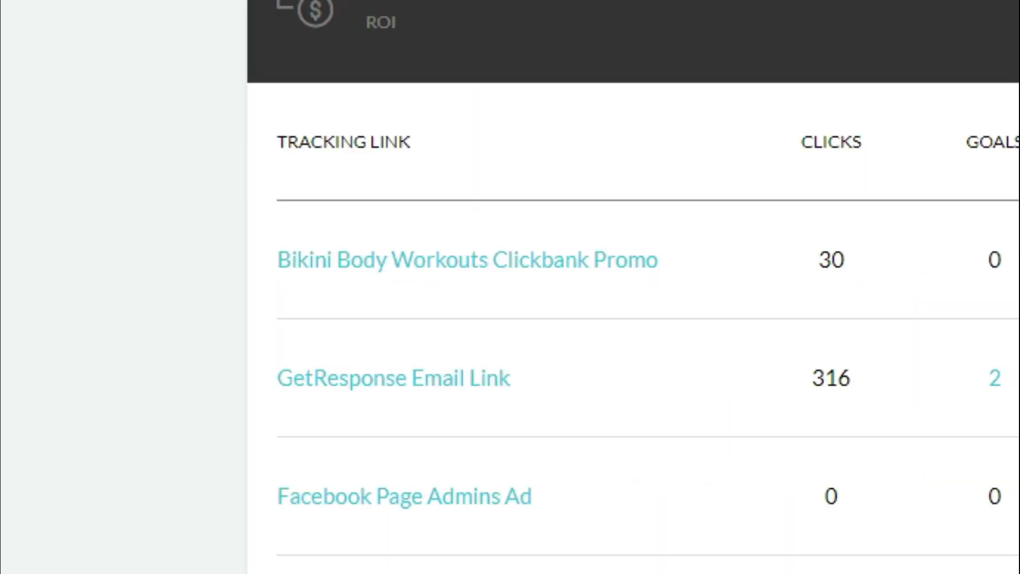
{"action": "mouse_move", "coordinate": [430, 269]}
{"action": "left_click_drag", "start_coordinate": [855, 261], "coordinate": [811, 260]}
{"action": "left_click", "coordinate": [810, 261]}
{"action": "mouse_move", "coordinate": [562, 251]}
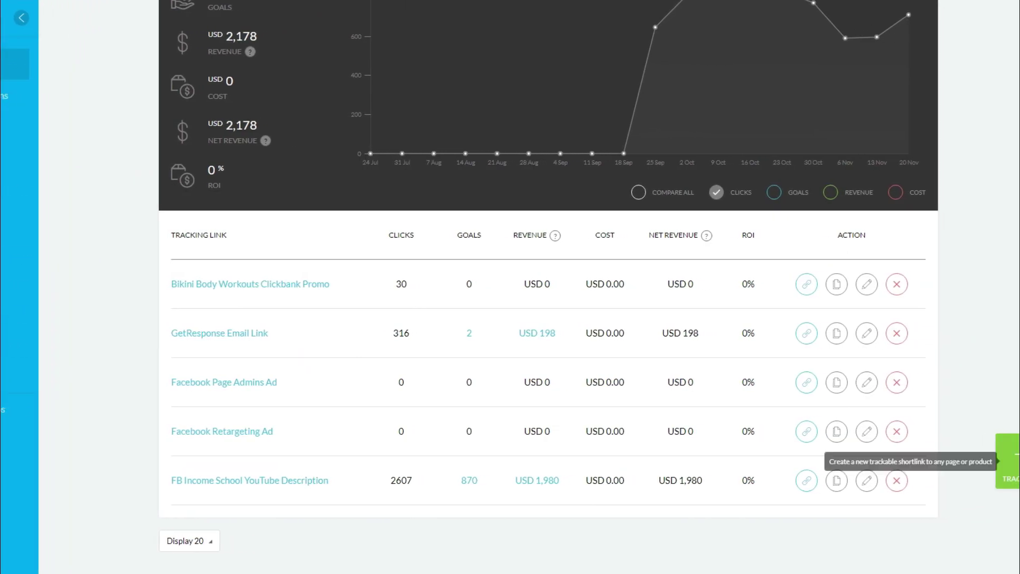
Start a new tracking link named test in the Facebook Ads category and continue to its destination.
{"action": "left_click", "coordinate": [1009, 457]}
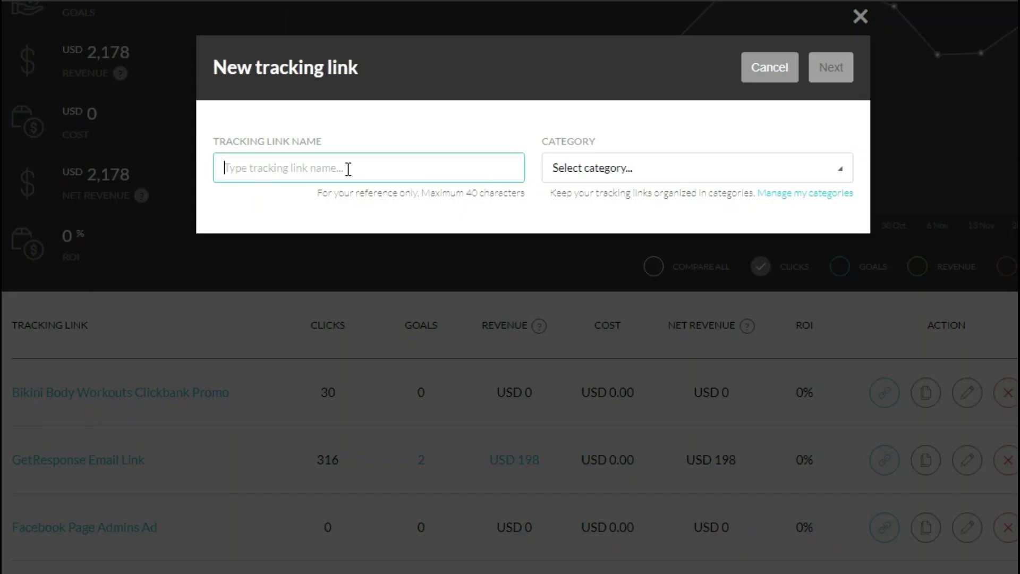
{"action": "type", "text": "test"}
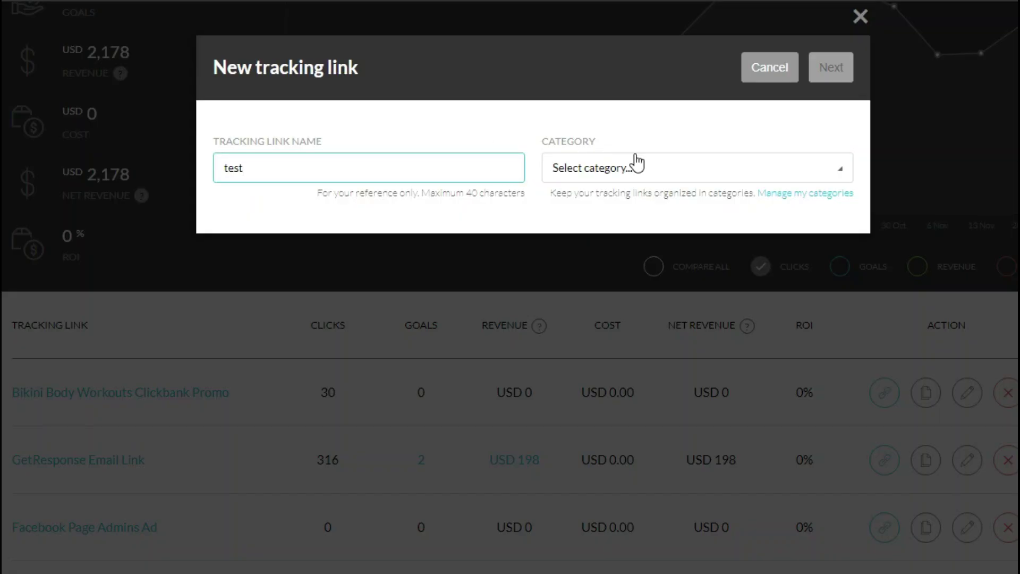
{"action": "left_click", "coordinate": [637, 166]}
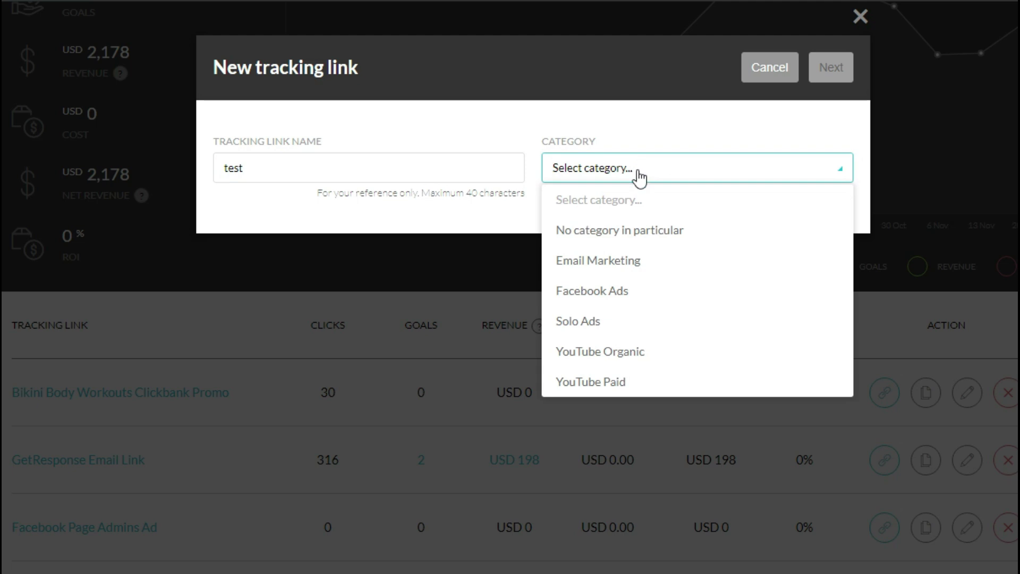
{"action": "left_click", "coordinate": [592, 291]}
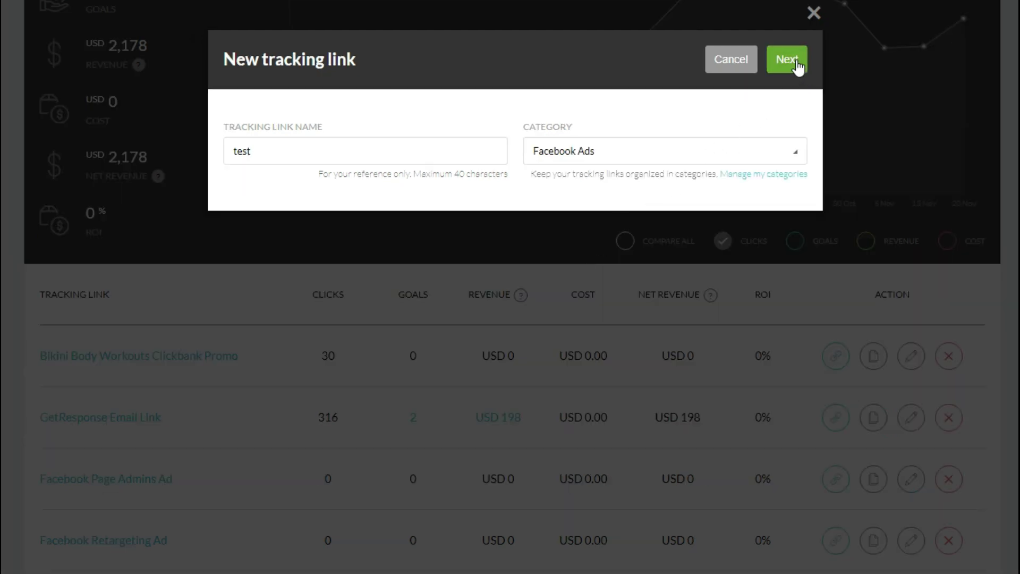
{"action": "left_click", "coordinate": [797, 62]}
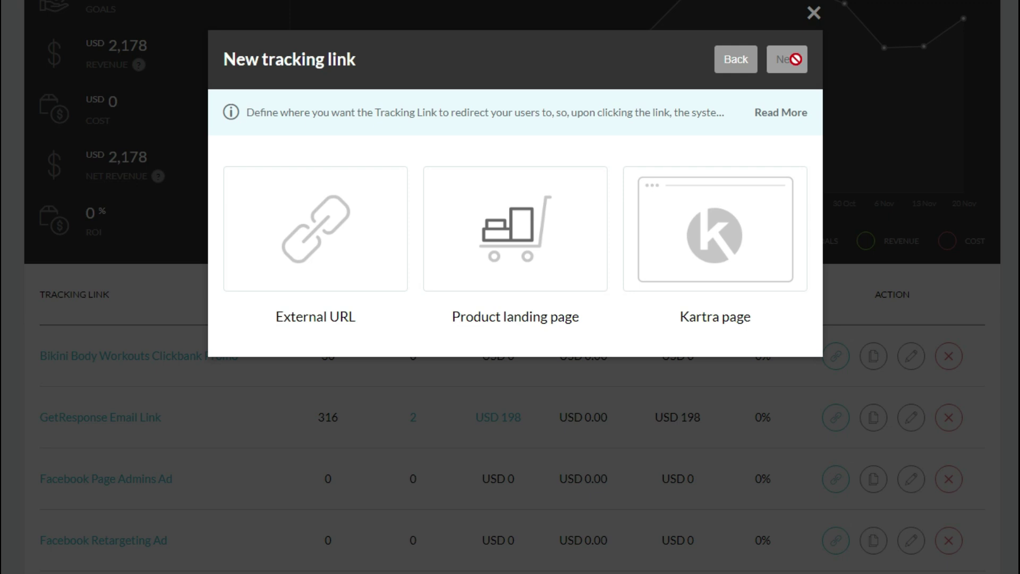
{"action": "left_click", "coordinate": [329, 220]}
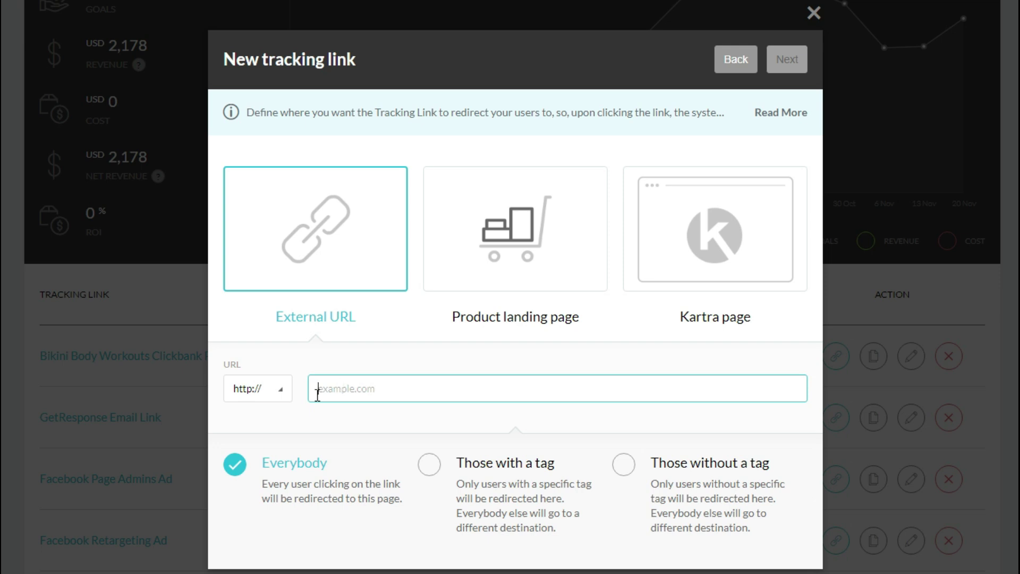
{"action": "type", "text": "clickbank.com"}
{"action": "left_click", "coordinate": [364, 418]}
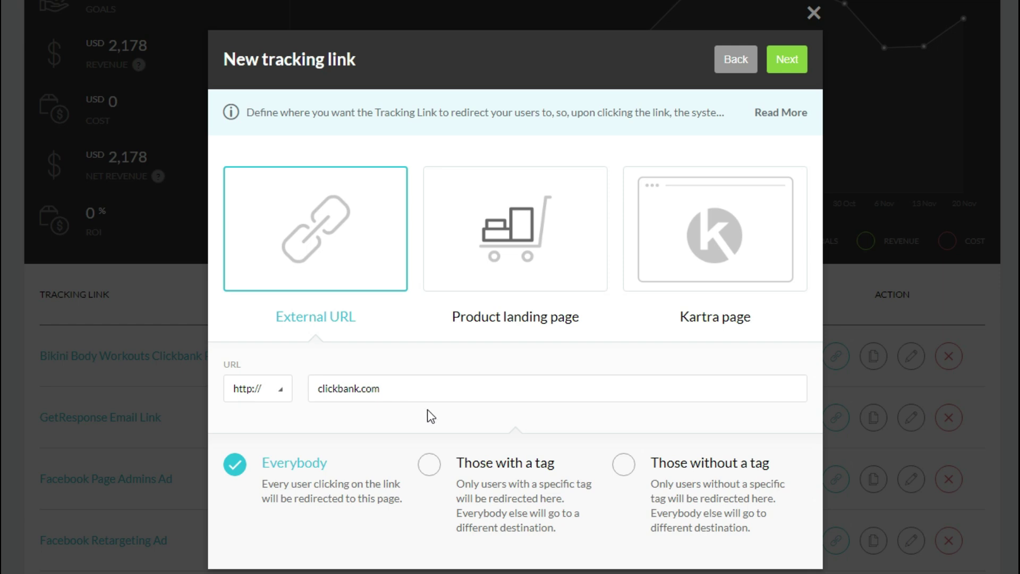
{"action": "left_click", "coordinate": [789, 63]}
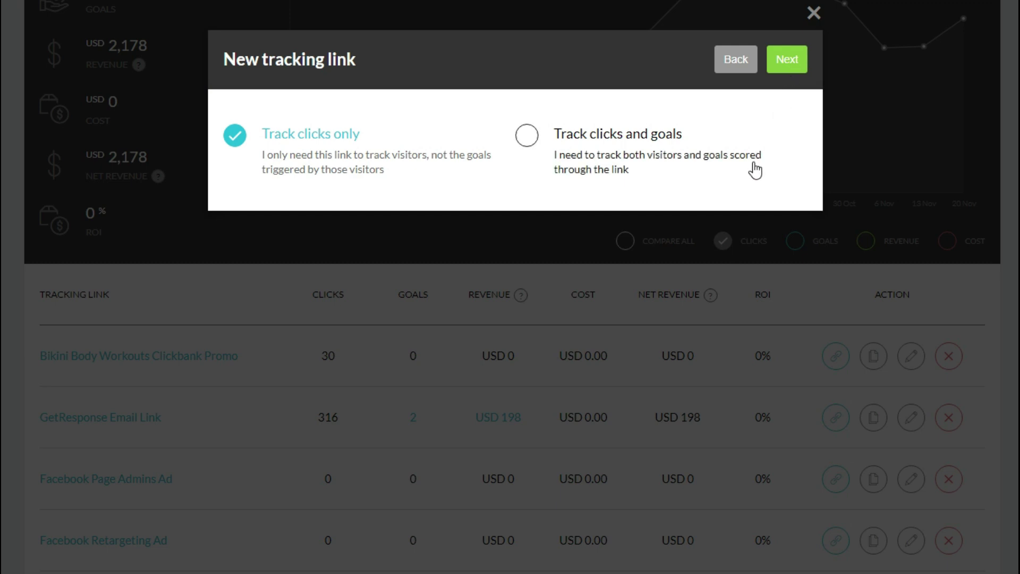
Create the tracking link with clicks-only tracking, no tags and no dynamic tracking IDs.
{"action": "left_click", "coordinate": [788, 64]}
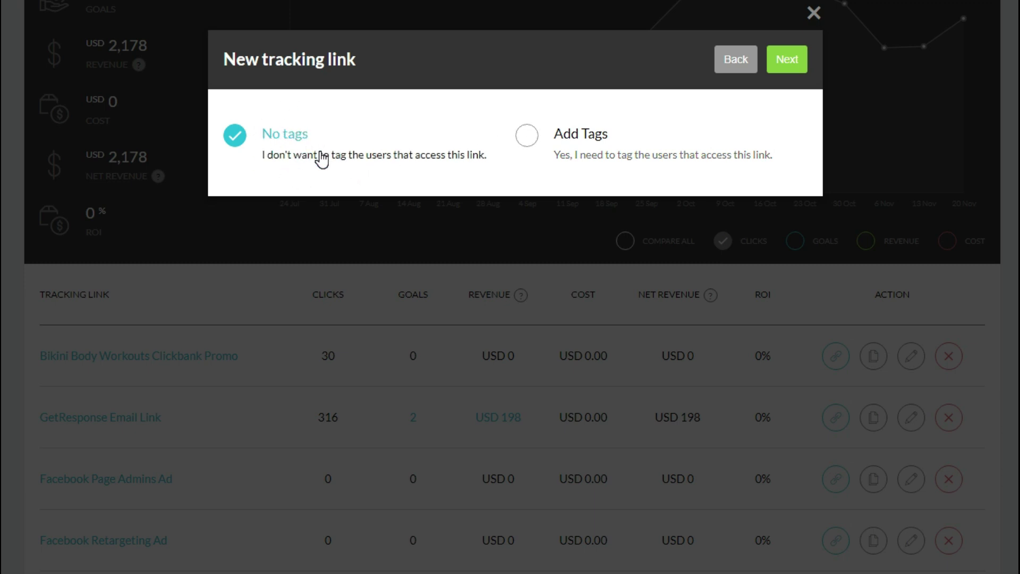
{"action": "left_click", "coordinate": [786, 62]}
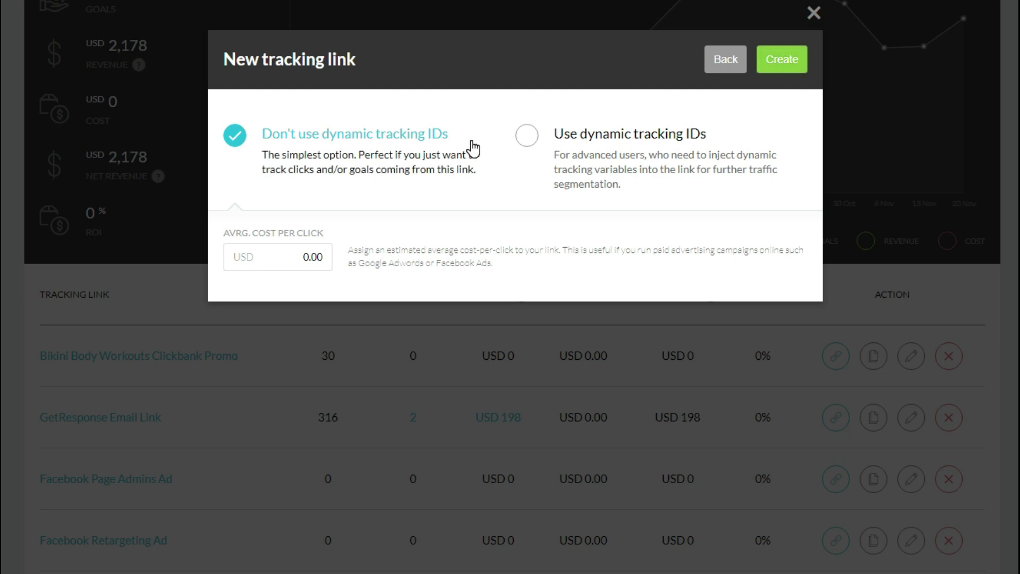
{"action": "left_click", "coordinate": [778, 62]}
Highlight the generated tracking link's URL and apply the external link settings of the thank-you page's CLICK HERE image.
{"action": "left_click_drag", "start_coordinate": [473, 357], "coordinate": [275, 356]}
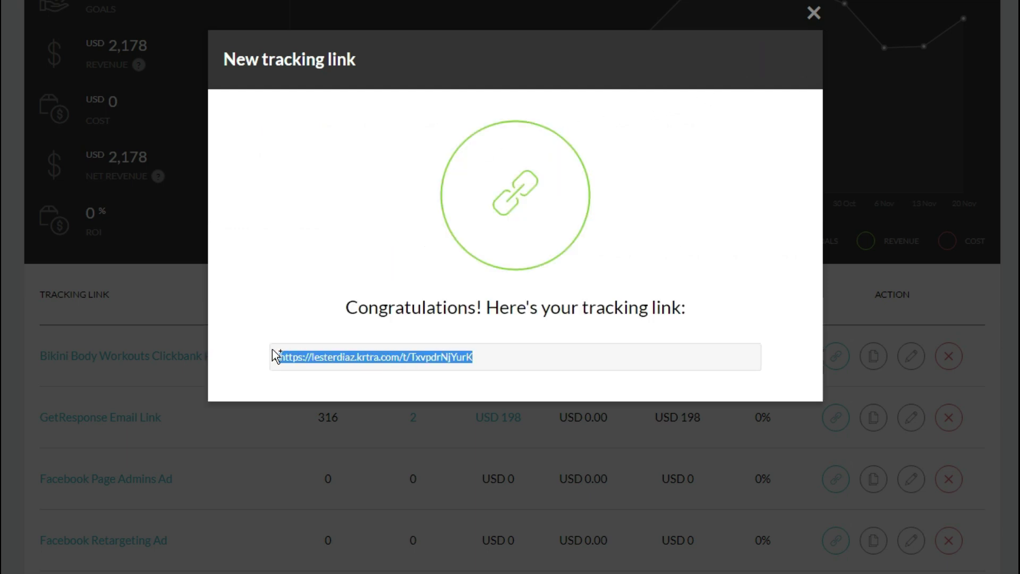
{"action": "left_click", "coordinate": [355, 222]}
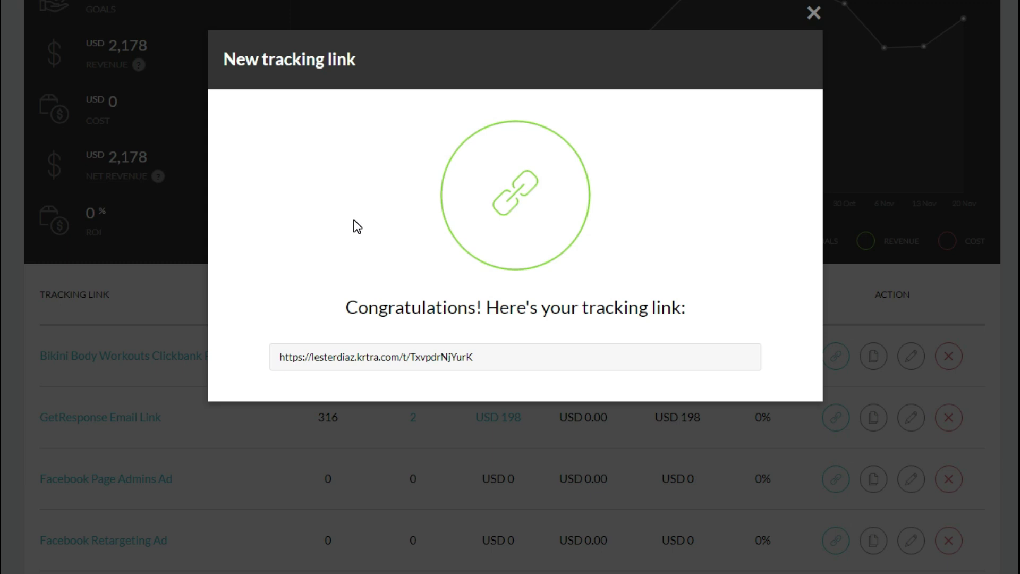
{"action": "left_click_drag", "start_coordinate": [496, 354], "coordinate": [273, 358]}
{"action": "left_click", "coordinate": [274, 295]}
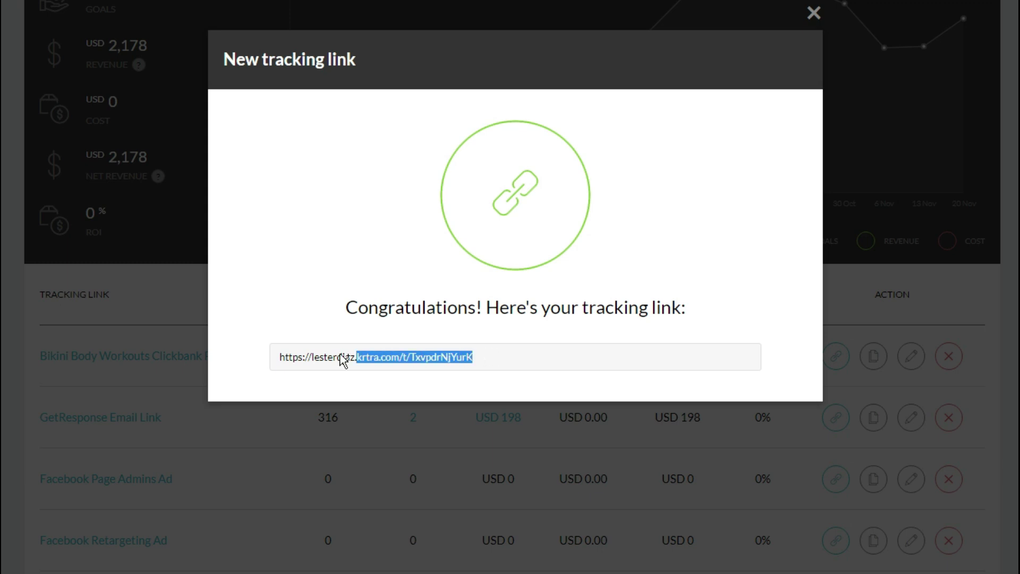
{"action": "triple_click", "coordinate": [531, 285]}
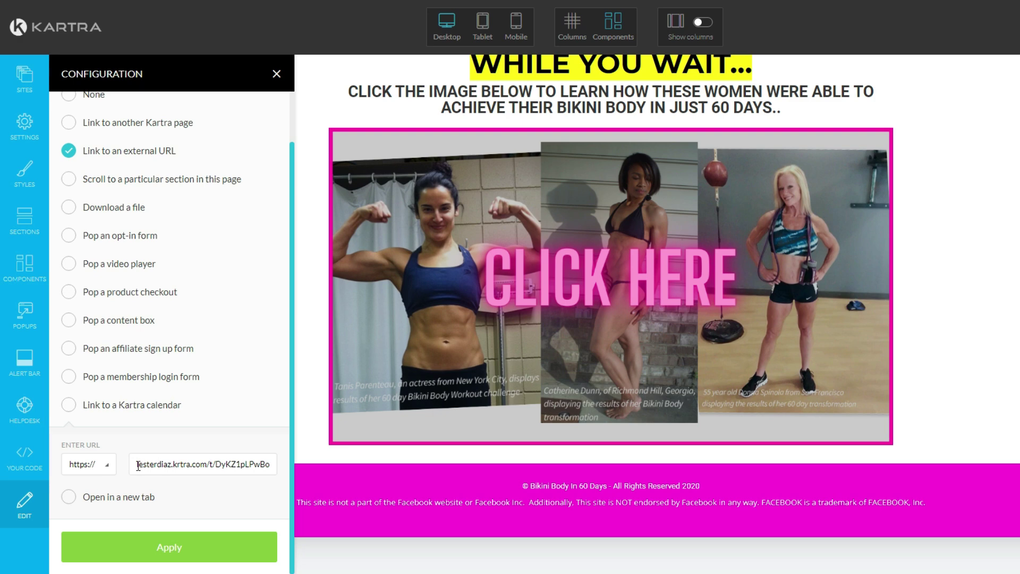
{"action": "left_click", "coordinate": [171, 562]}
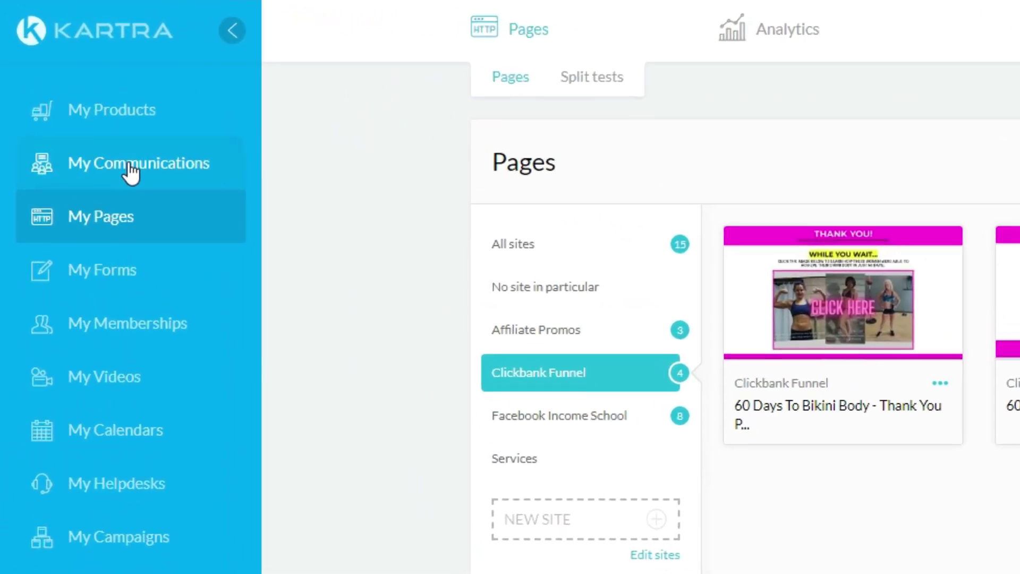
Open the list analytics for communications and filter them to the Bikini Body Ebook List.
{"action": "left_click", "coordinate": [130, 170]}
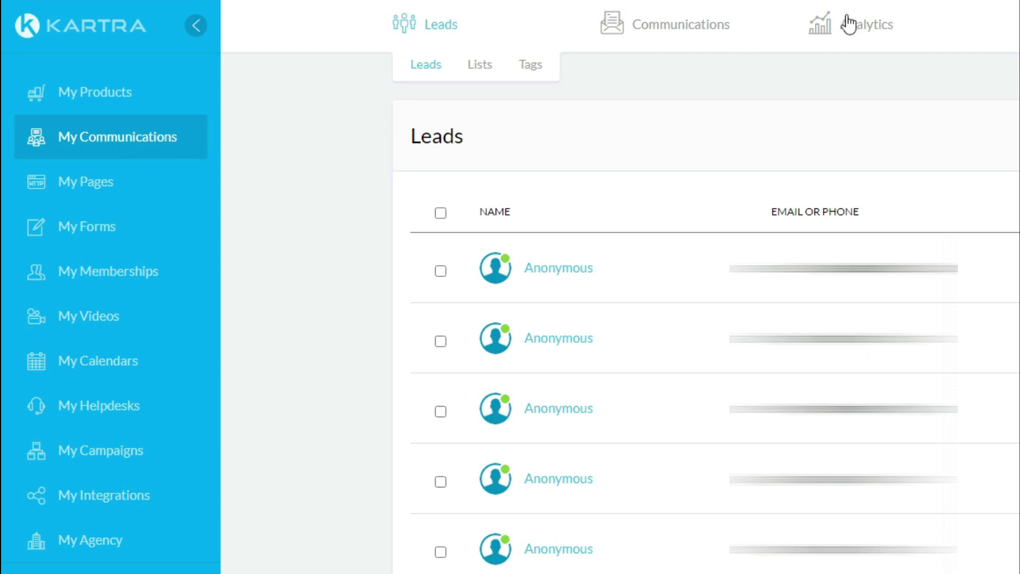
{"action": "mouse_move", "coordinate": [849, 32]}
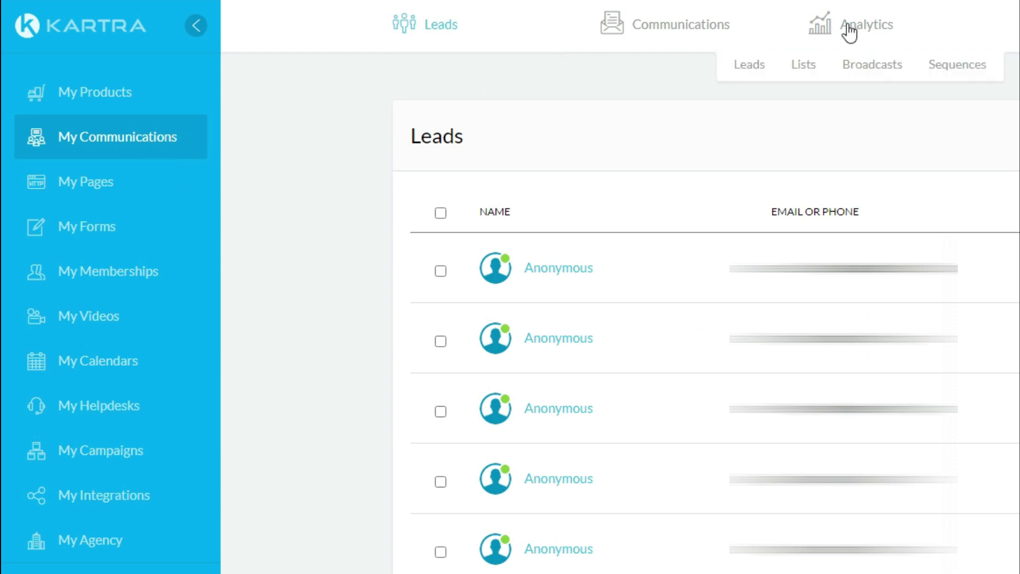
{"action": "left_click", "coordinate": [798, 67]}
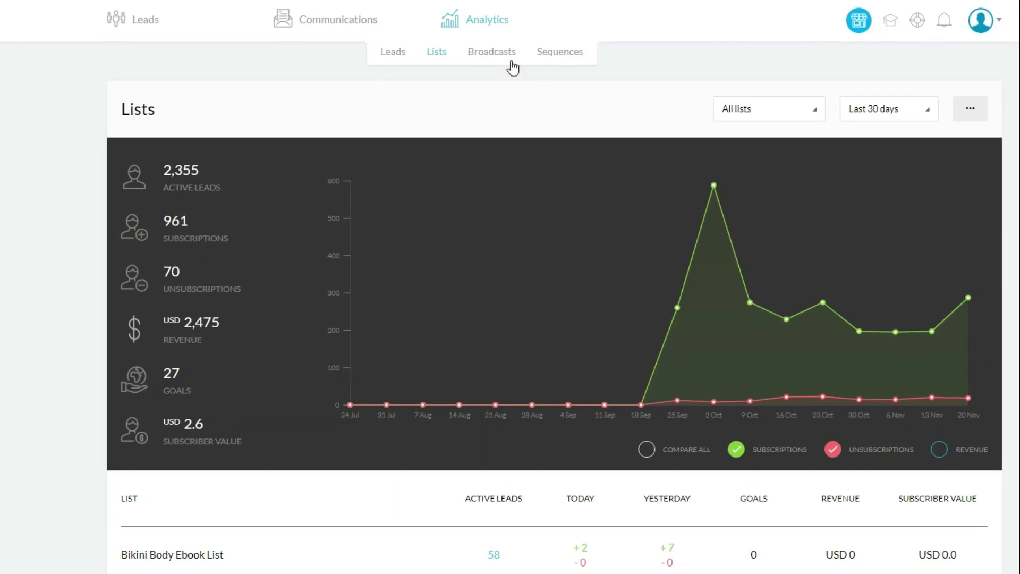
{"action": "left_click", "coordinate": [769, 127]}
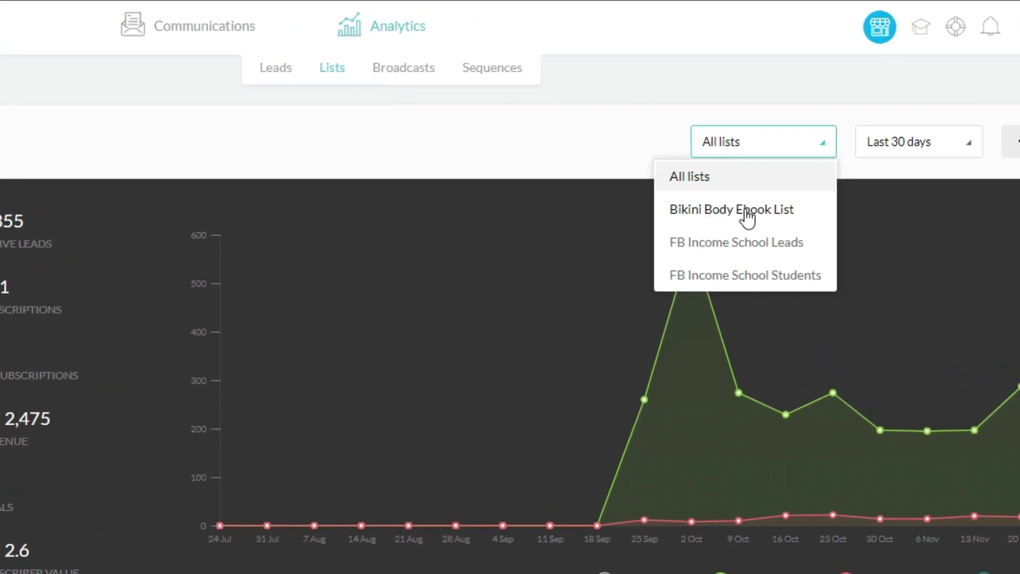
{"action": "left_click", "coordinate": [747, 212]}
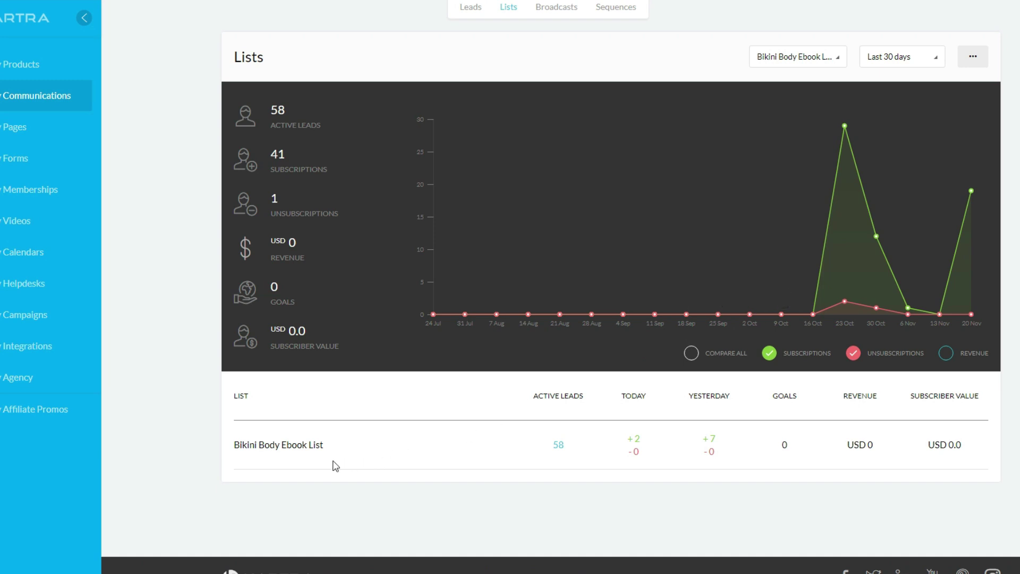
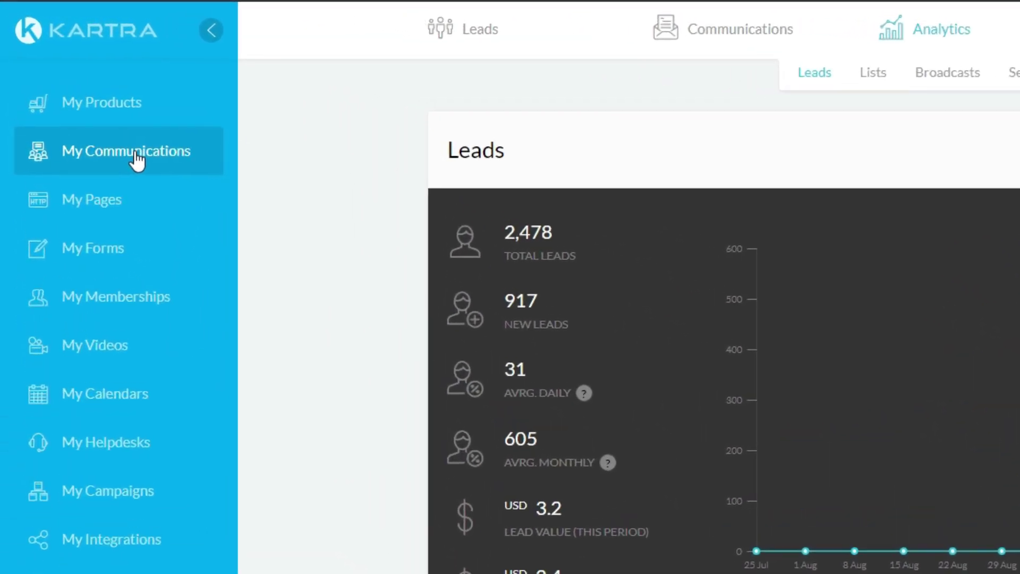
Open the Bikini Body E-book Sequence for editing from the communications sequences, keeping its name and public description.
{"action": "mouse_move", "coordinate": [853, 40]}
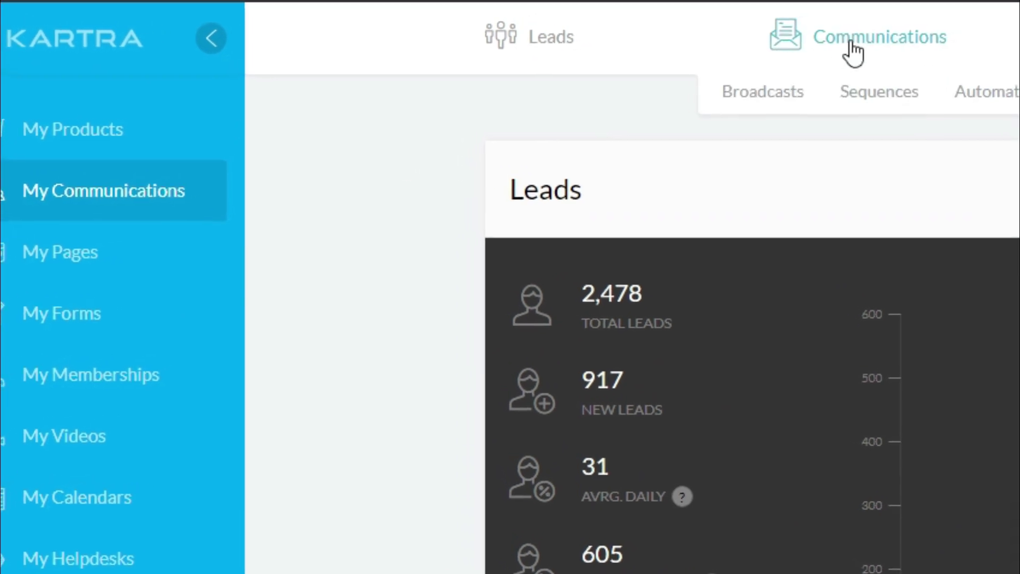
{"action": "left_click", "coordinate": [830, 109]}
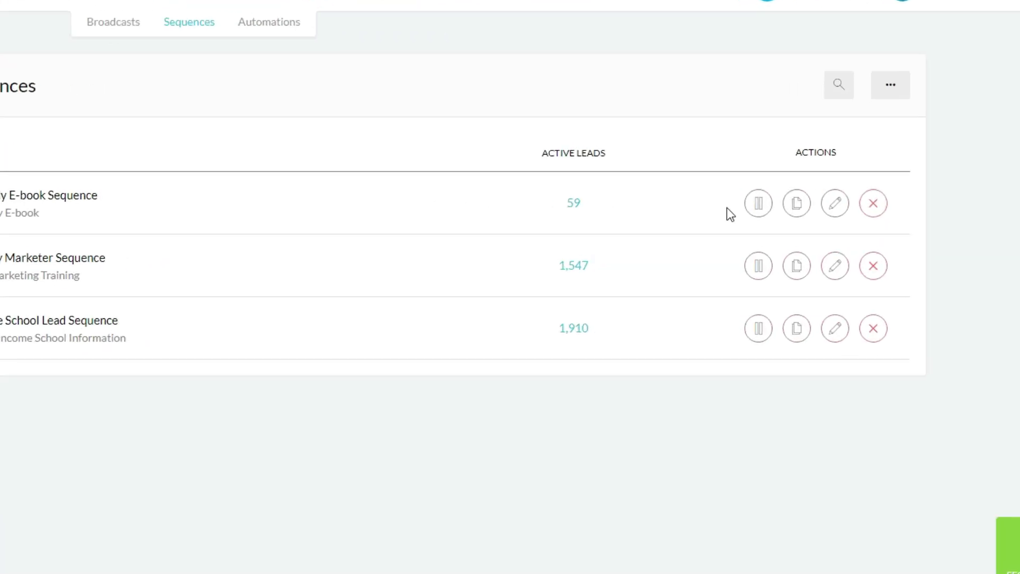
{"action": "left_click", "coordinate": [836, 211]}
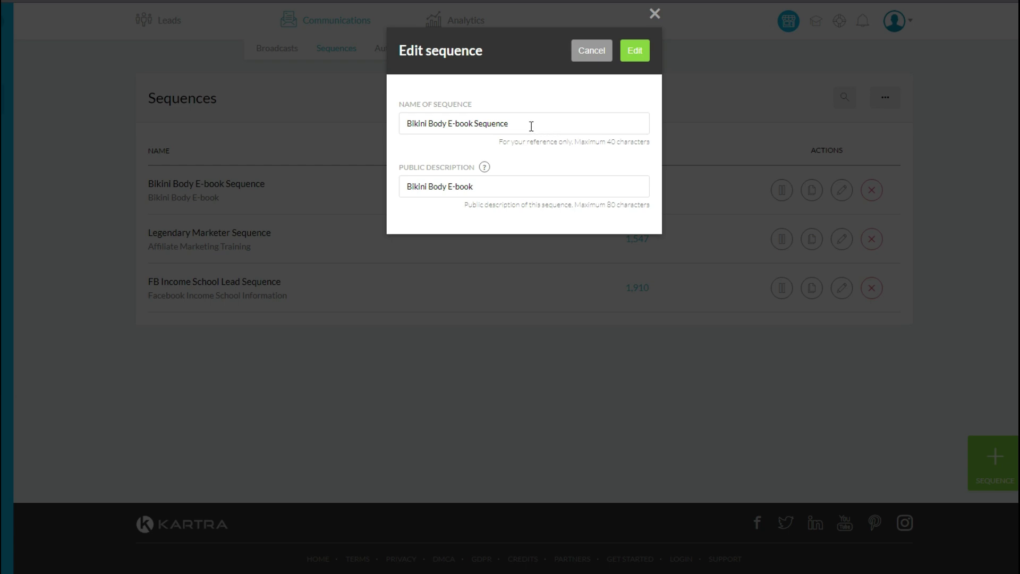
{"action": "left_click_drag", "start_coordinate": [531, 125], "coordinate": [404, 122]}
{"action": "left_click_drag", "start_coordinate": [407, 186], "coordinate": [479, 187]}
{"action": "left_click", "coordinate": [479, 187]}
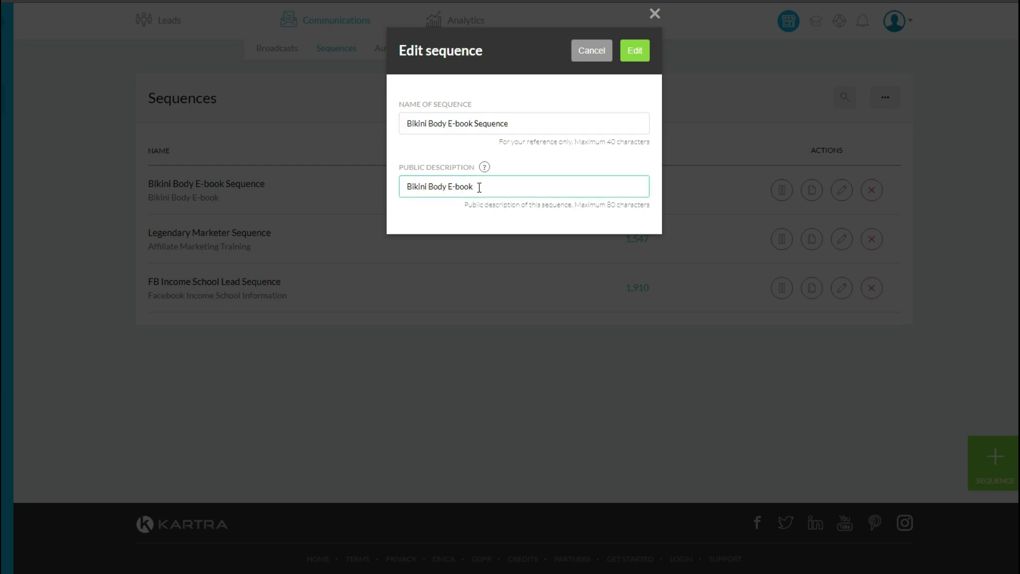
{"action": "left_click", "coordinate": [633, 55]}
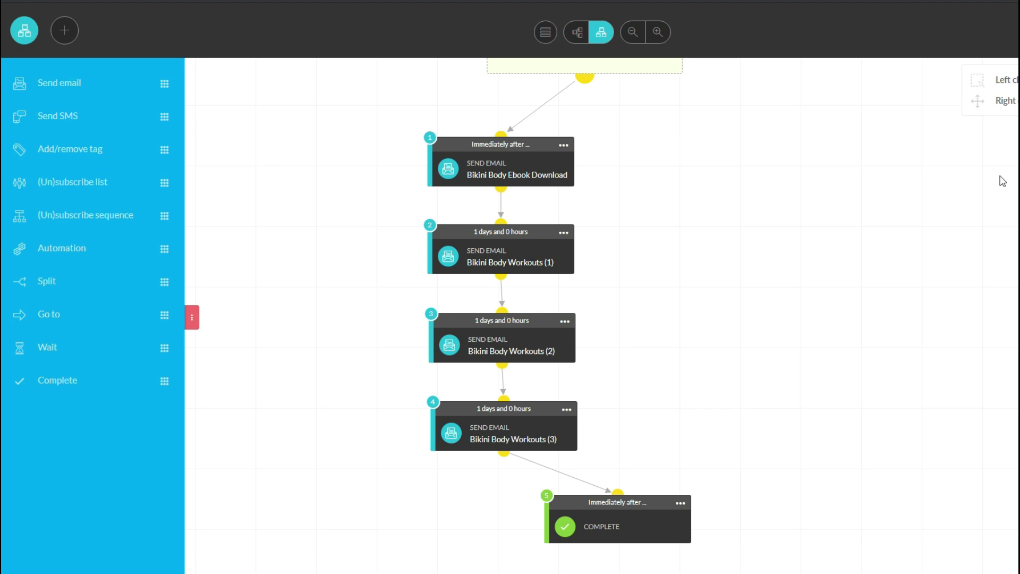
Review the sequence's first email step, Bikini Body Ebook Download, and preview its email content.
{"action": "mouse_move", "coordinate": [499, 169]}
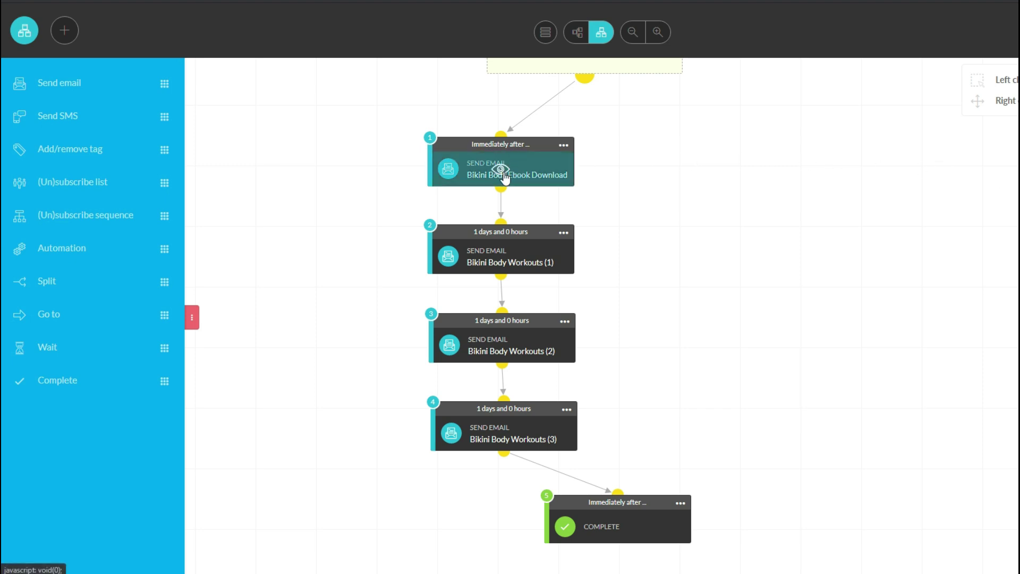
{"action": "left_click", "coordinate": [500, 170]}
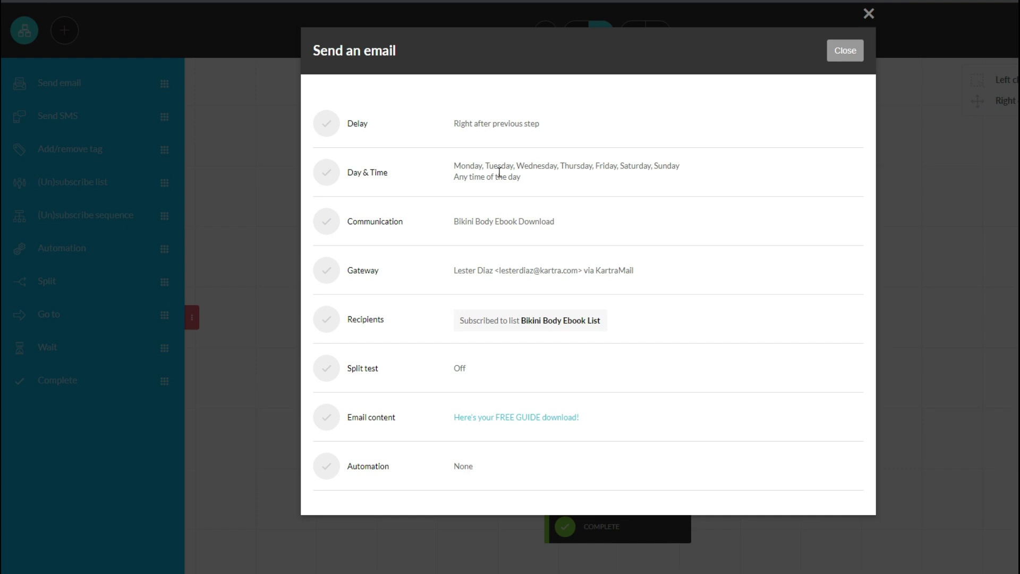
{"action": "left_click", "coordinate": [481, 417]}
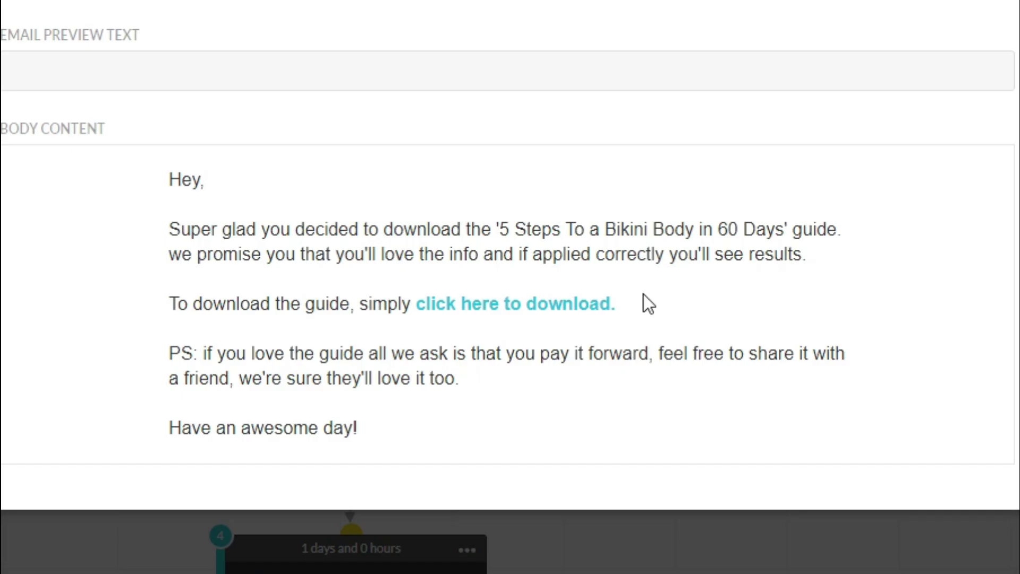
Open the email's ebook download link in a new browser tab, look through the PDF, and close the email preview.
{"action": "right_click", "coordinate": [531, 308]}
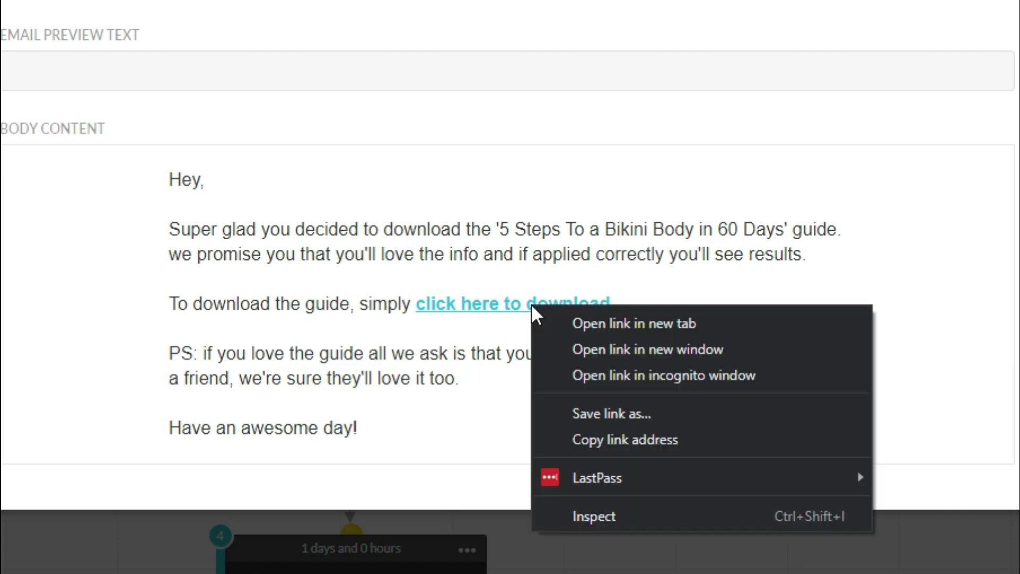
{"action": "left_click", "coordinate": [591, 324]}
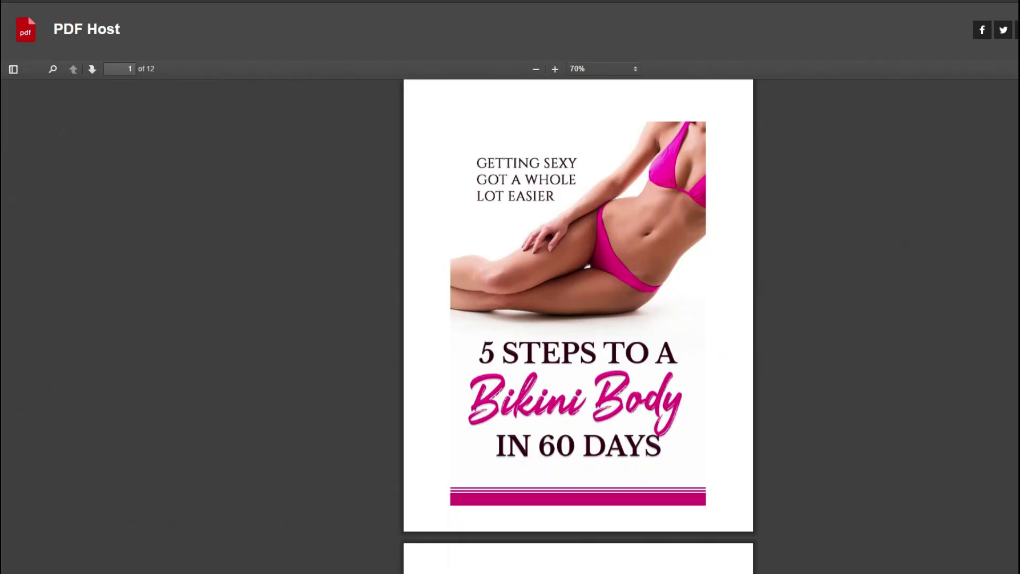
{"action": "scroll", "coordinate": [578, 318], "scroll_direction": "down", "scroll_amount": 10}
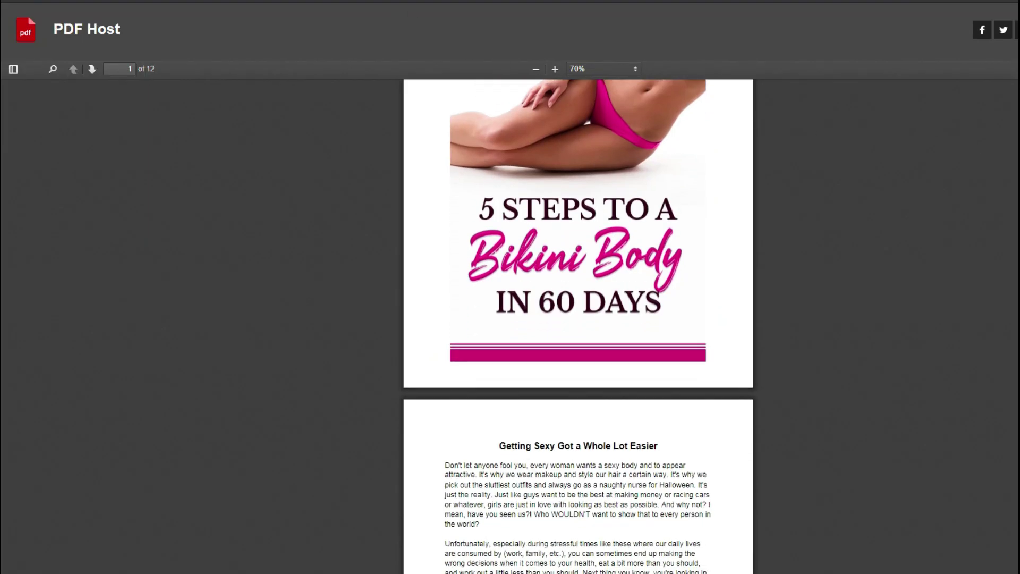
{"action": "scroll", "coordinate": [578, 319], "scroll_direction": "down", "scroll_amount": 12}
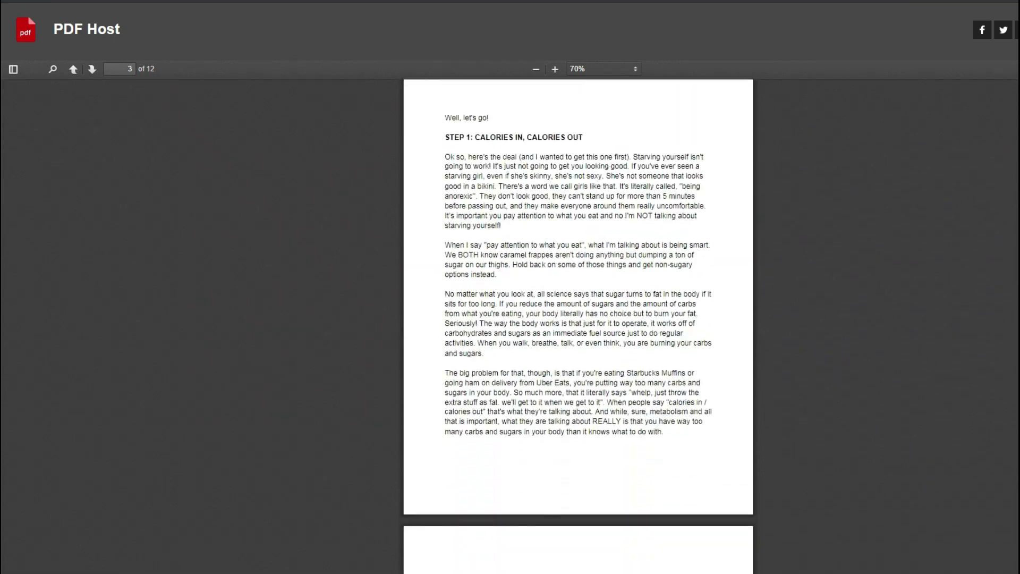
{"action": "scroll", "coordinate": [578, 319], "scroll_direction": "down", "scroll_amount": 20}
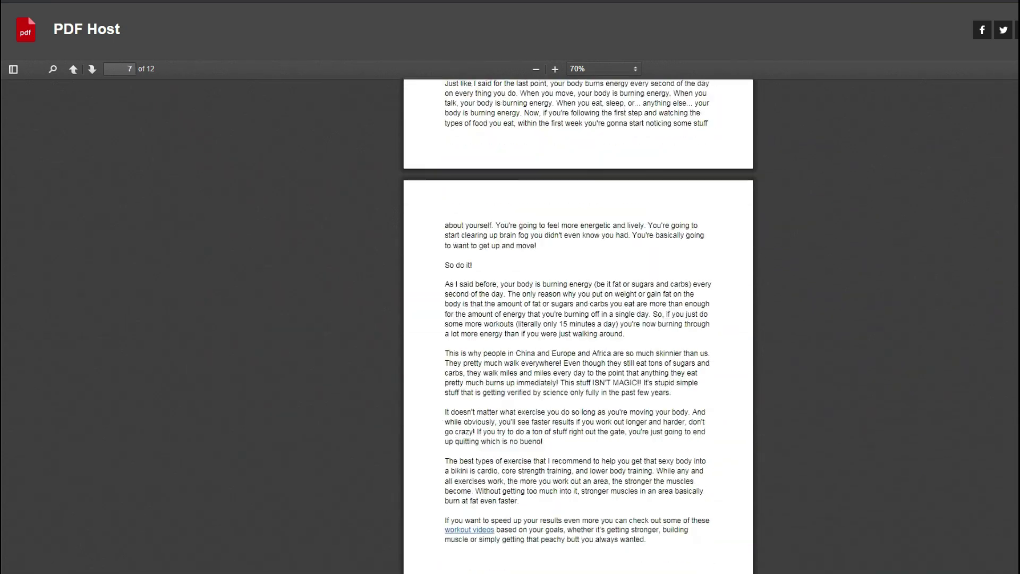
{"action": "scroll", "coordinate": [5, 273], "scroll_direction": "up", "scroll_amount": 20}
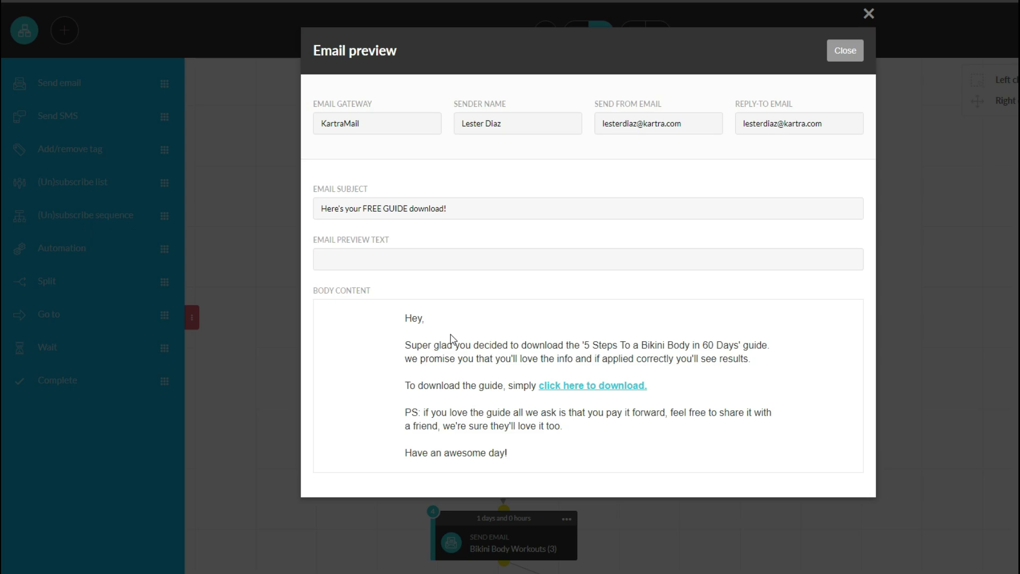
{"action": "left_click", "coordinate": [849, 54]}
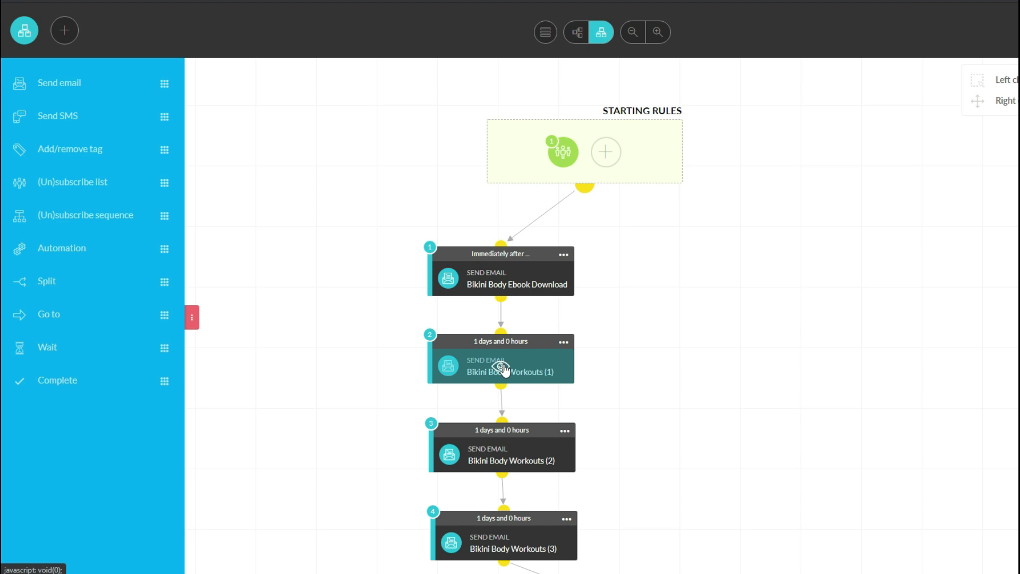
Review the delay and email content of the Bikini Body Workouts (1) step, then return to the sequence.
{"action": "left_click", "coordinate": [502, 367]}
{"action": "left_click_drag", "start_coordinate": [453, 124], "coordinate": [494, 123]}
{"action": "left_click", "coordinate": [492, 123]}
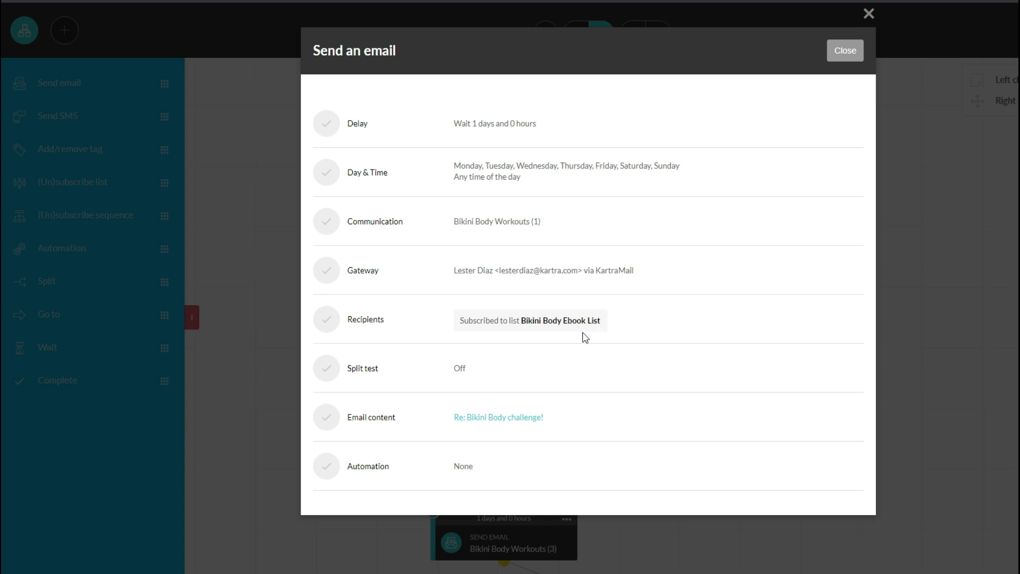
{"action": "left_click", "coordinate": [494, 420]}
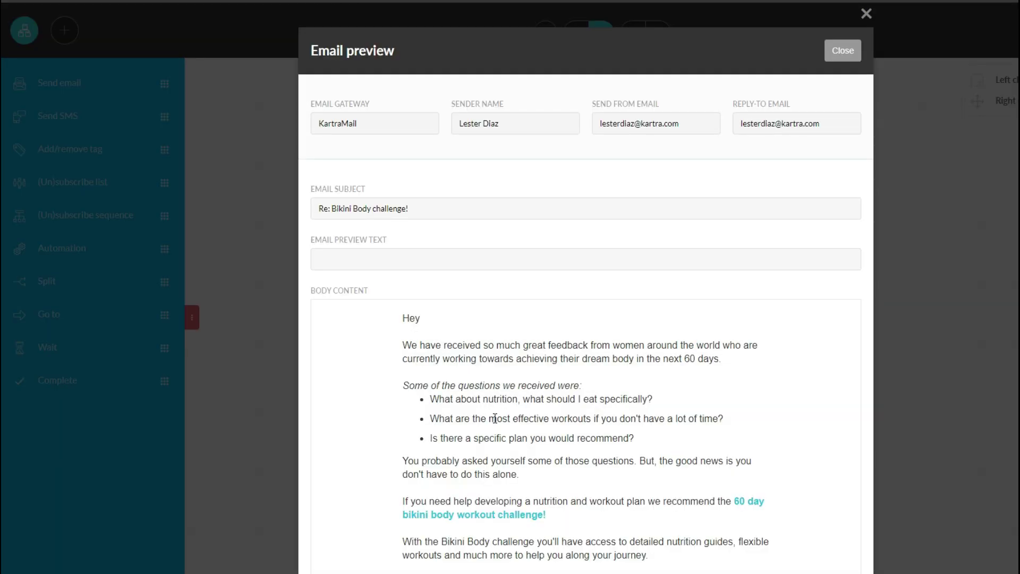
{"action": "scroll", "coordinate": [494, 419], "scroll_direction": "down", "scroll_amount": 2}
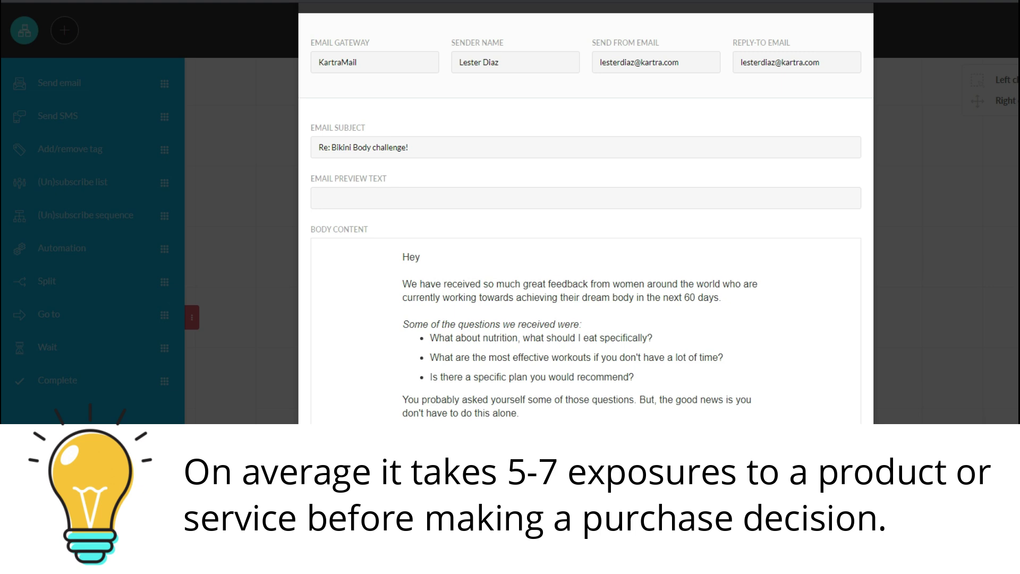
{"action": "scroll", "coordinate": [875, 247], "scroll_direction": "up", "scroll_amount": 1}
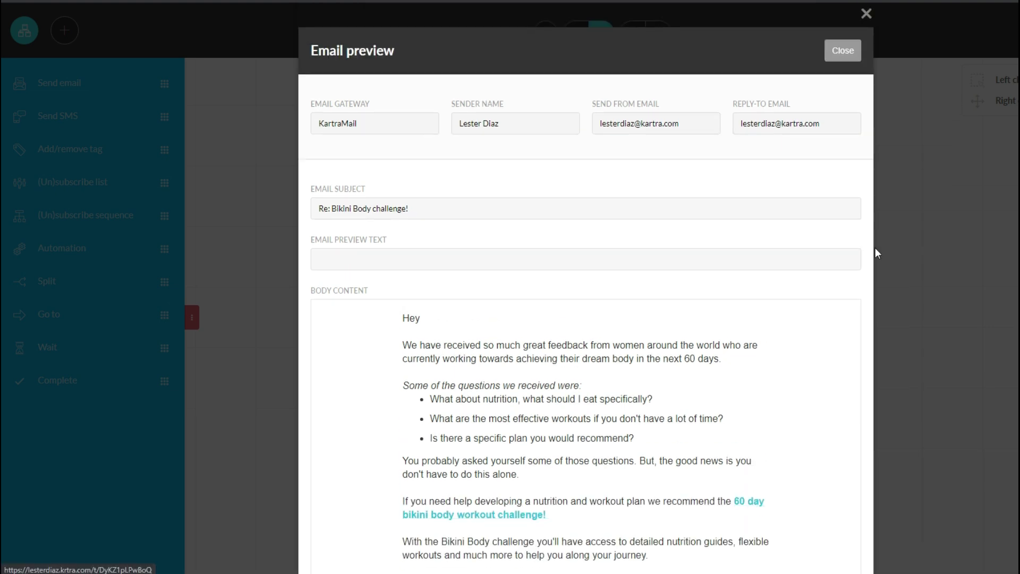
{"action": "left_click", "coordinate": [865, 16]}
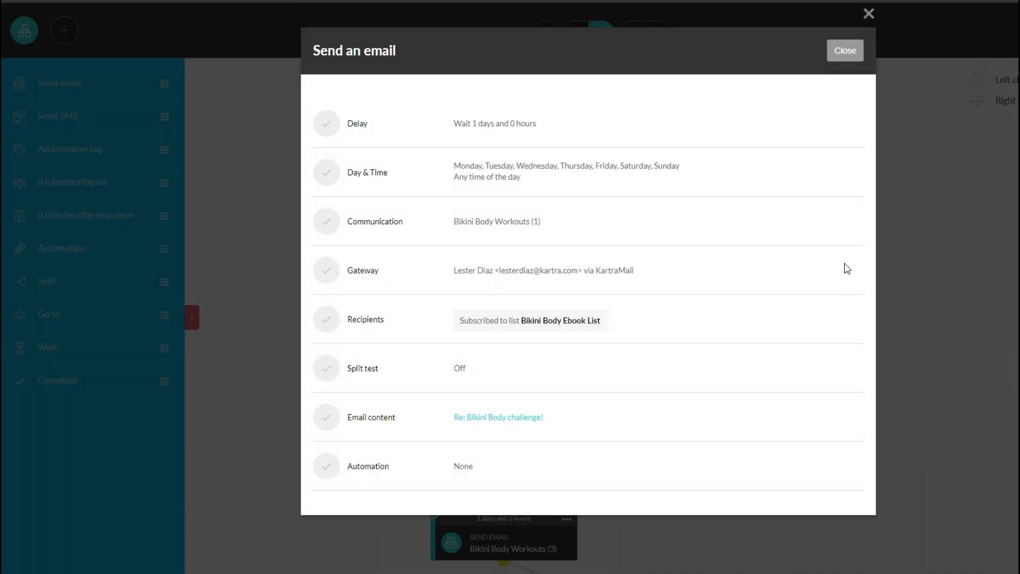
{"action": "left_click", "coordinate": [868, 16]}
Review the settings and email content of the Bikini Body Workouts (3) step, then return to the sequence.
{"action": "scroll", "coordinate": [823, 295], "scroll_direction": "down", "scroll_amount": 2}
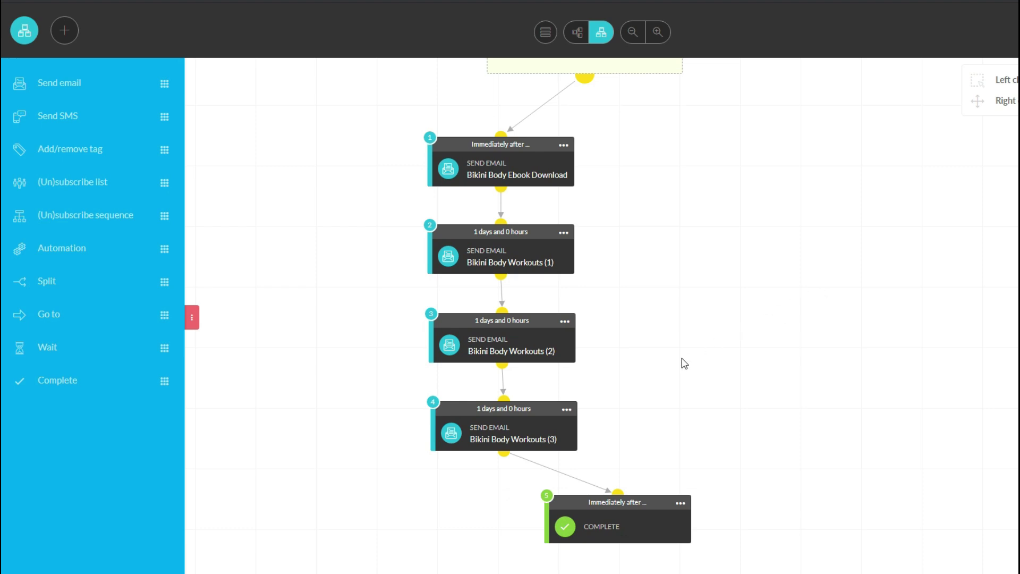
{"action": "left_click", "coordinate": [505, 436]}
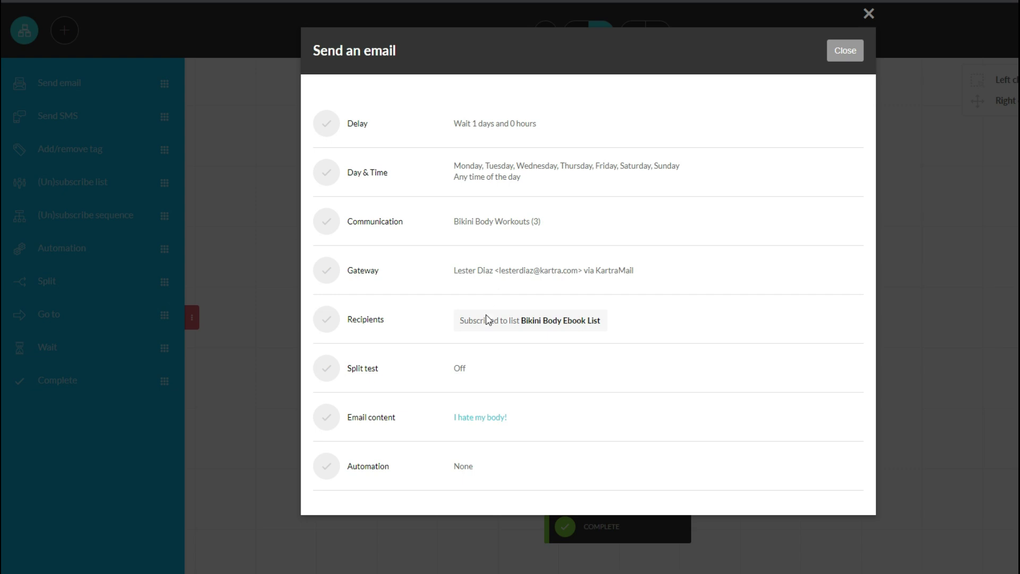
{"action": "left_click", "coordinate": [493, 420]}
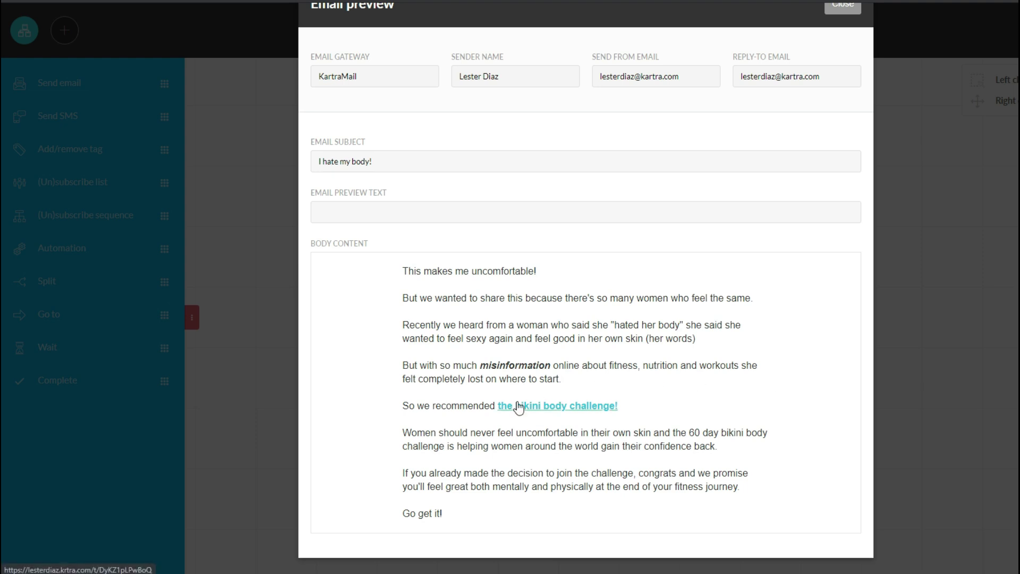
{"action": "scroll", "coordinate": [518, 407], "scroll_direction": "up", "scroll_amount": 1}
{"action": "left_click", "coordinate": [844, 48]}
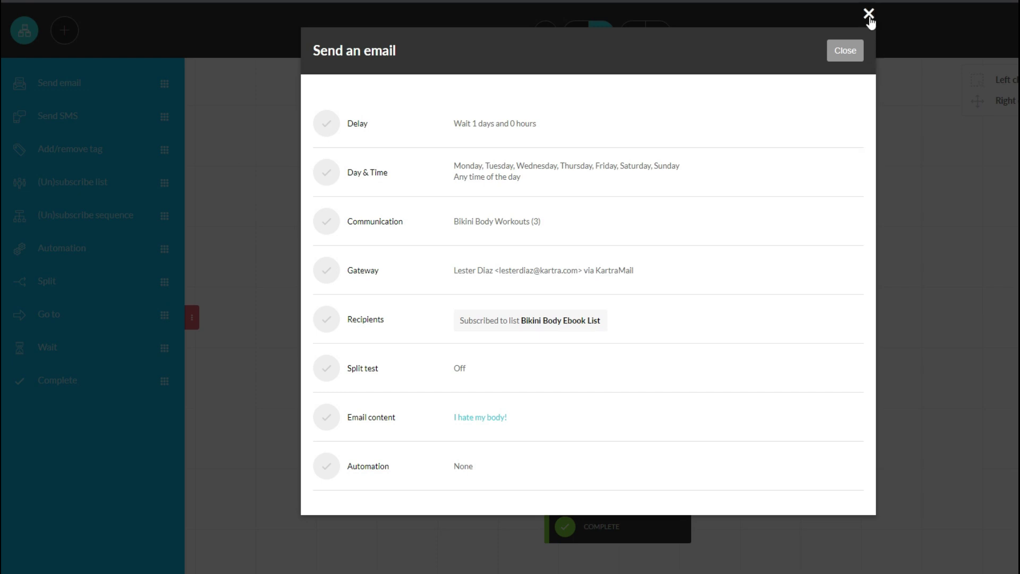
{"action": "left_click", "coordinate": [869, 13]}
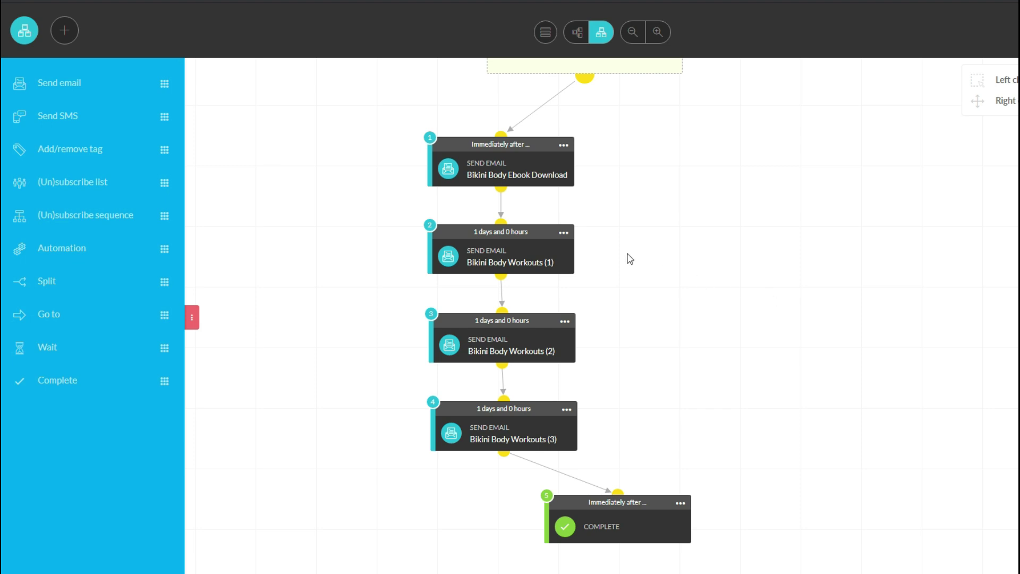
Add a Send email step to the sequence that runs right after the previous step, on all days at any time.
{"action": "left_click", "coordinate": [563, 232]}
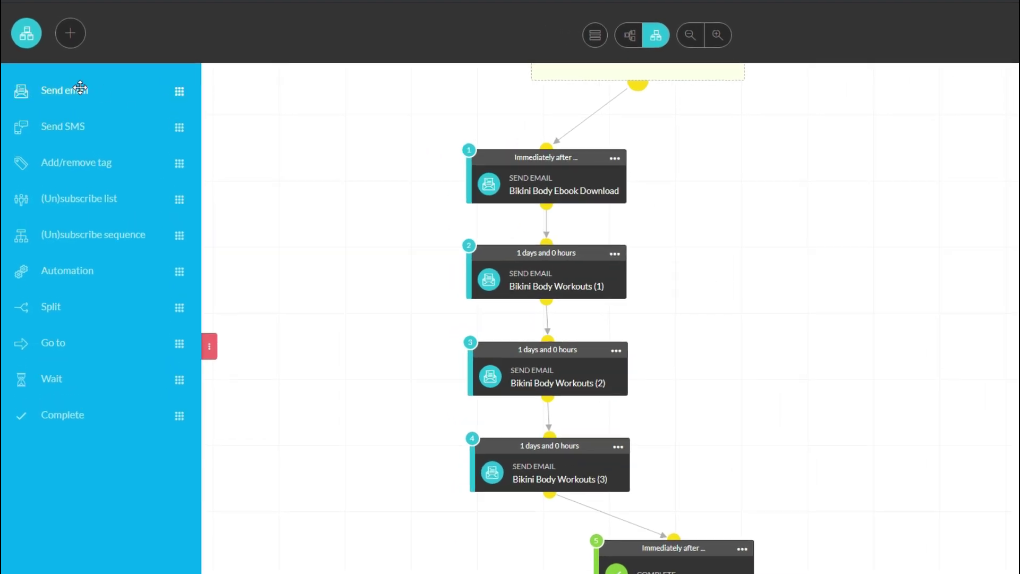
{"action": "left_click_drag", "start_coordinate": [80, 88], "coordinate": [393, 468]}
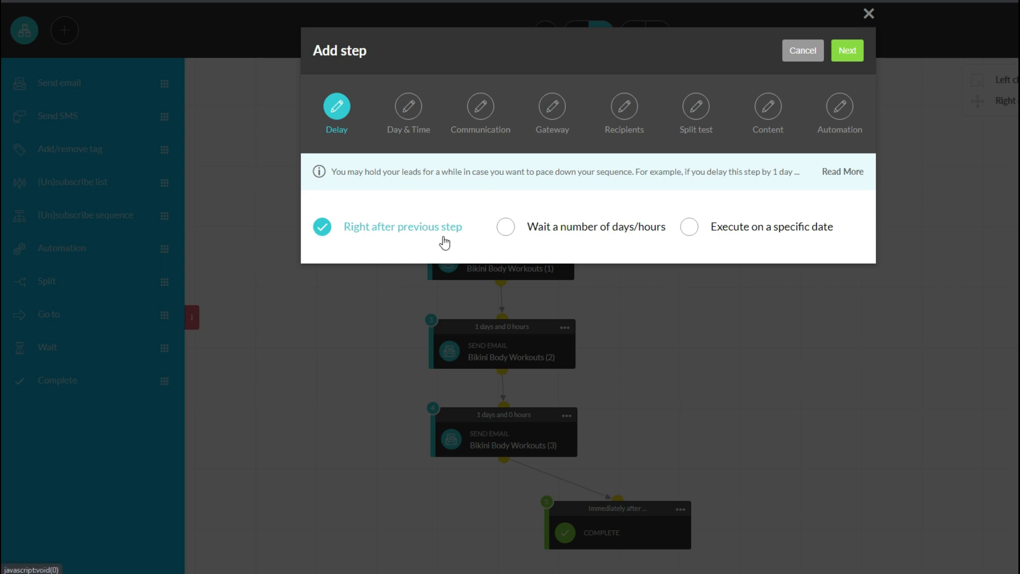
{"action": "left_click", "coordinate": [843, 53]}
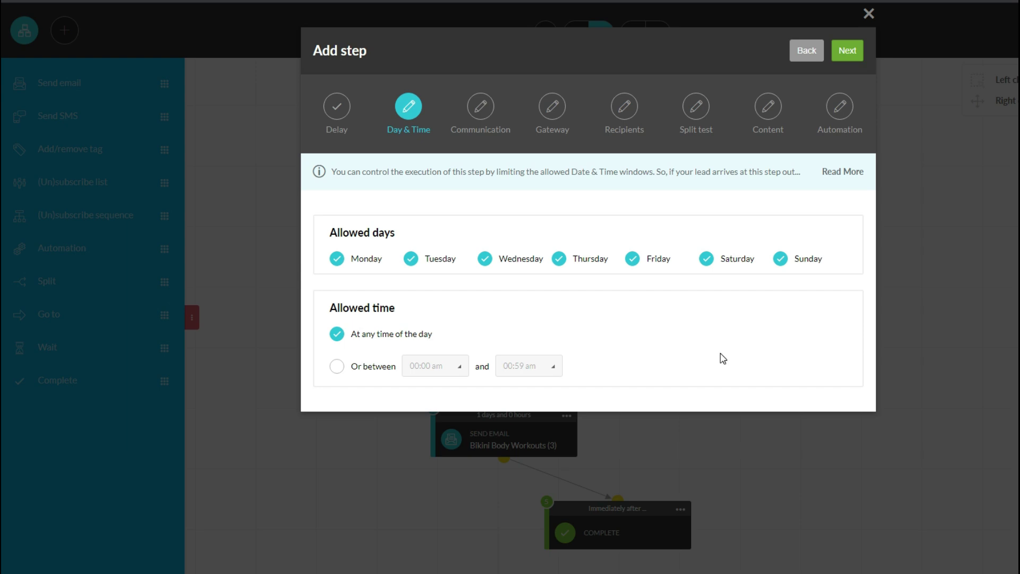
{"action": "left_click", "coordinate": [858, 53]}
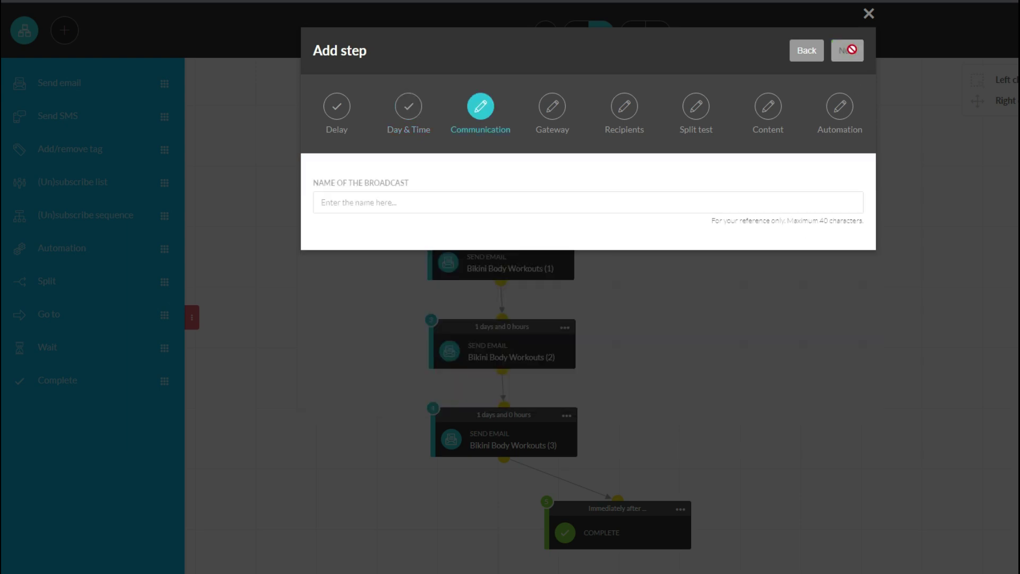
Name the new step's broadcast "Bikini Body Email #4" and continue to the gateway settings.
{"action": "left_click", "coordinate": [365, 202]}
{"action": "type", "text": "Bikini Body E"}
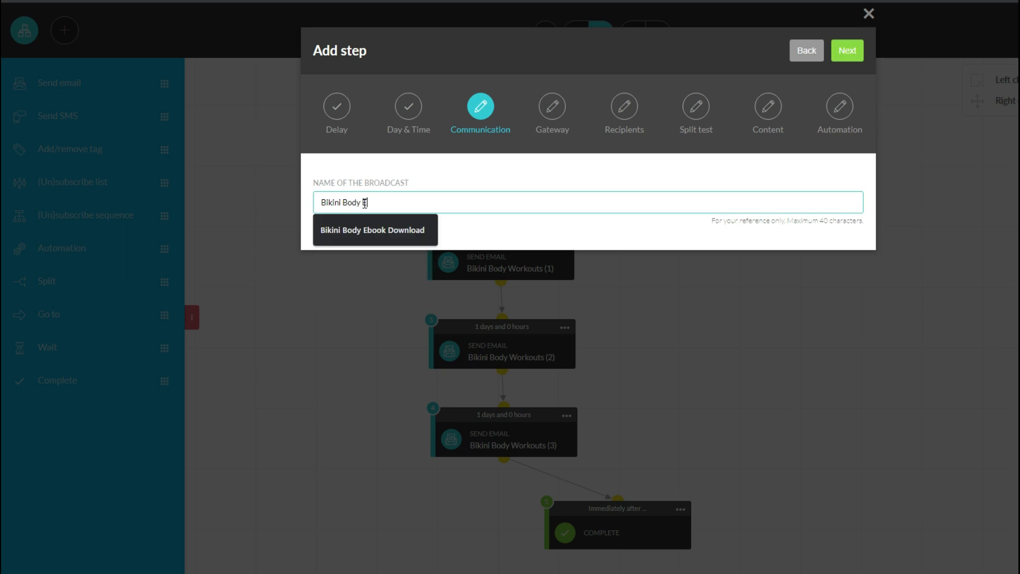
{"action": "type", "text": "mail $"}
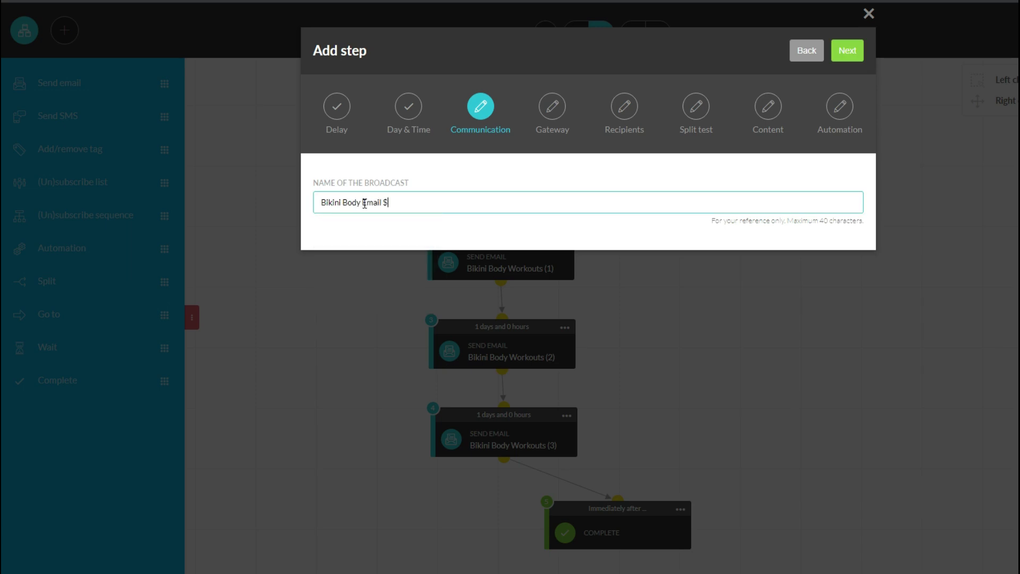
{"action": "key", "text": "BackSpace"}
{"action": "type", "text": "#4"}
{"action": "left_click", "coordinate": [835, 57]}
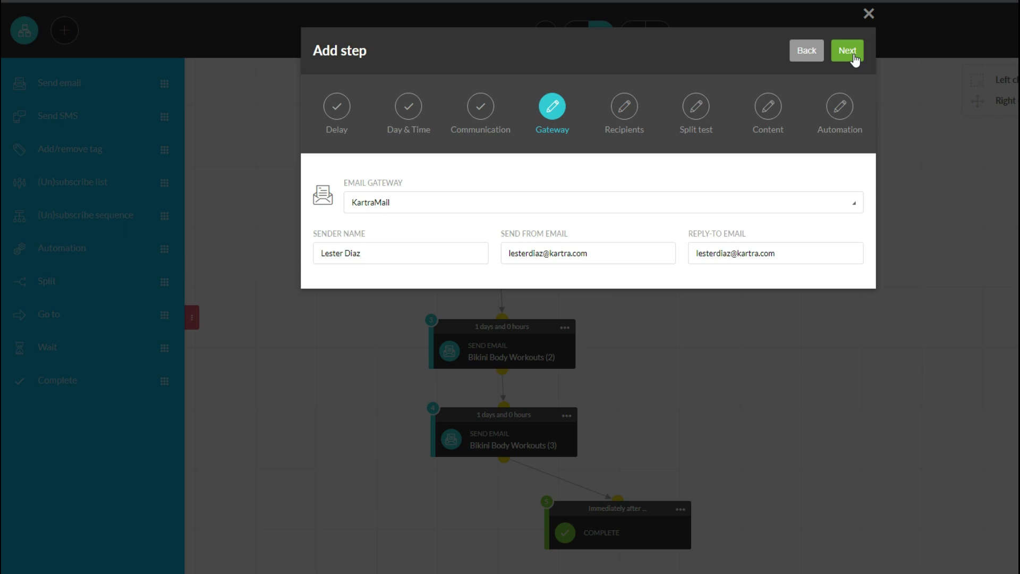
Restrict the recipients to leads subscribed to the Bikini Body Ebook List, and choose a single email instead of an A/B split test.
{"action": "left_click", "coordinate": [853, 53]}
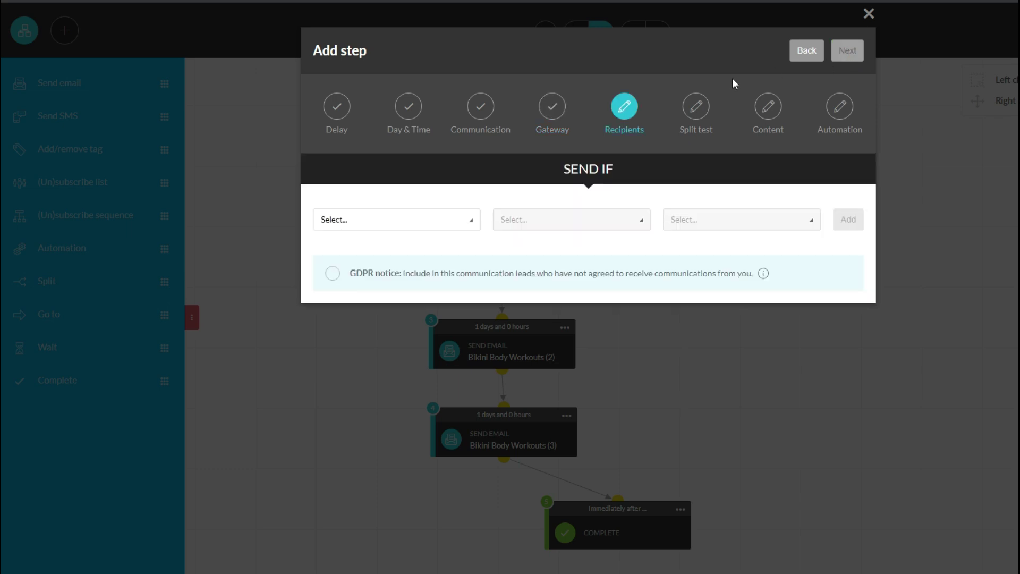
{"action": "left_click", "coordinate": [454, 227]}
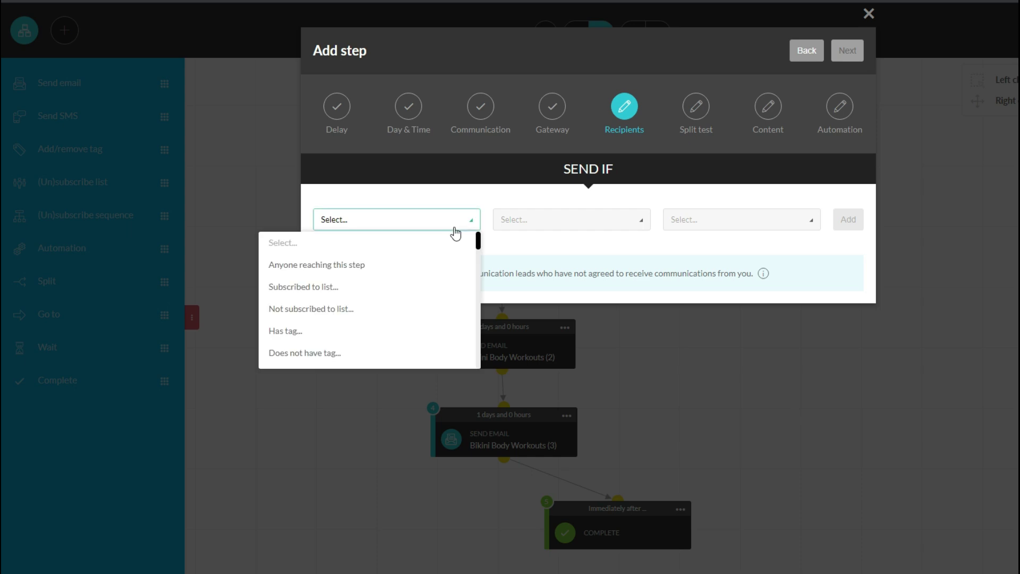
{"action": "left_click", "coordinate": [324, 290]}
{"action": "left_click", "coordinate": [608, 227]}
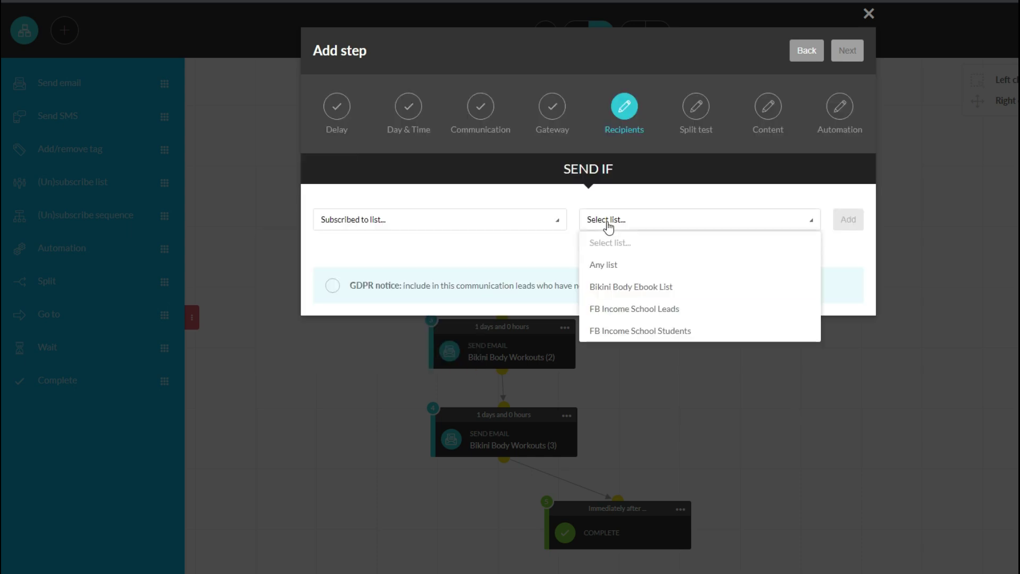
{"action": "left_click", "coordinate": [606, 289]}
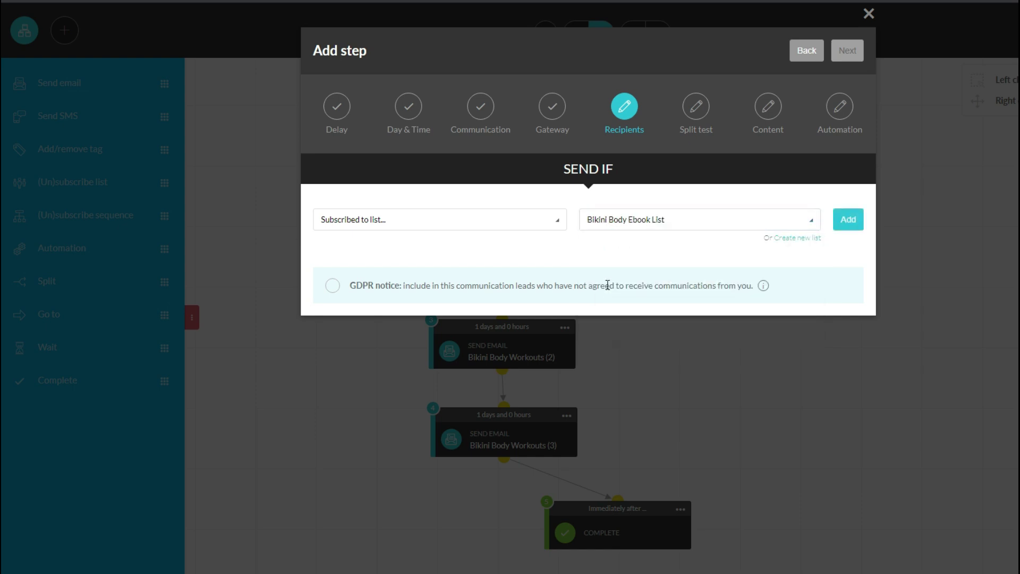
{"action": "left_click", "coordinate": [844, 230]}
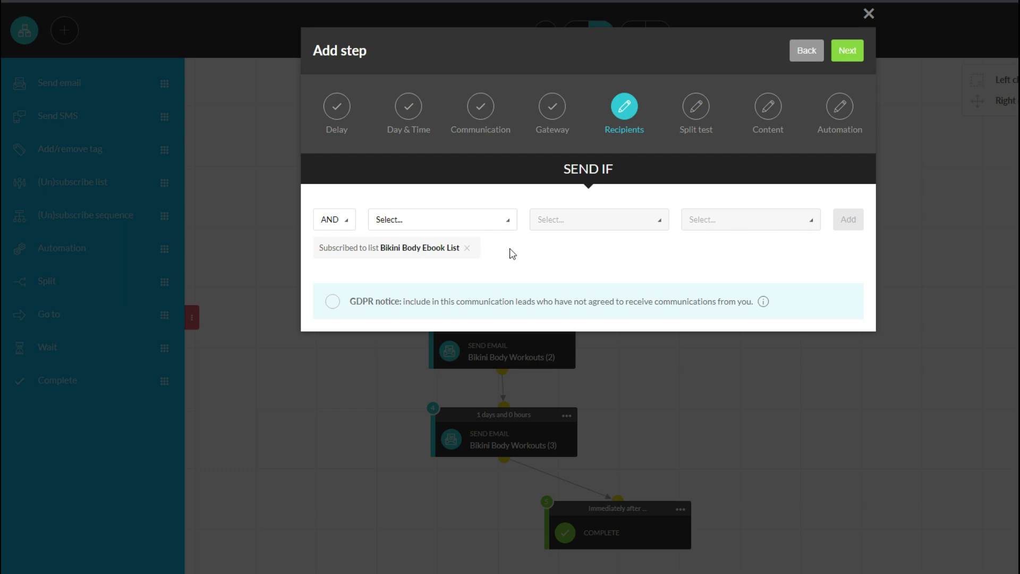
{"action": "left_click", "coordinate": [847, 50]}
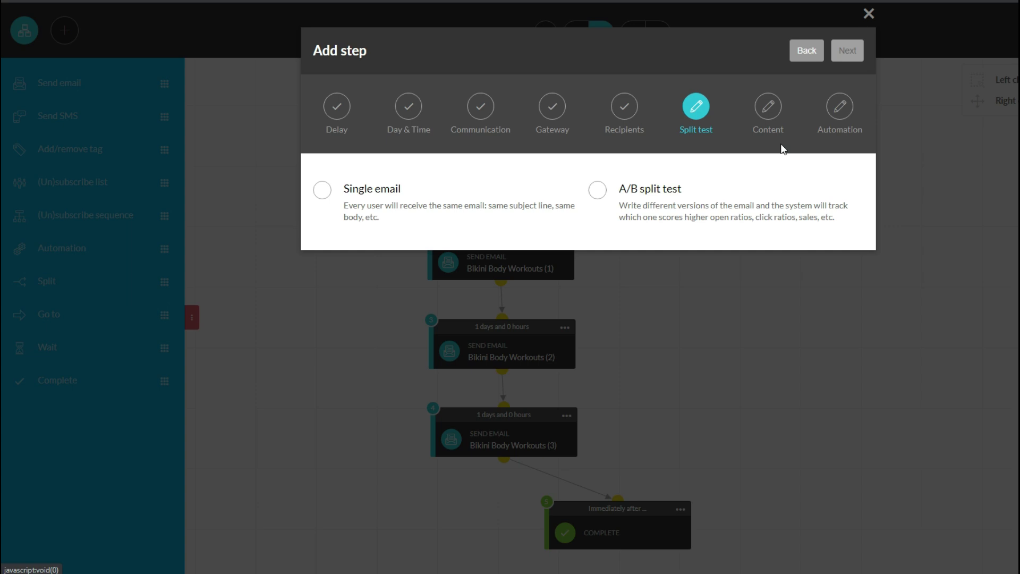
{"action": "left_click", "coordinate": [323, 192]}
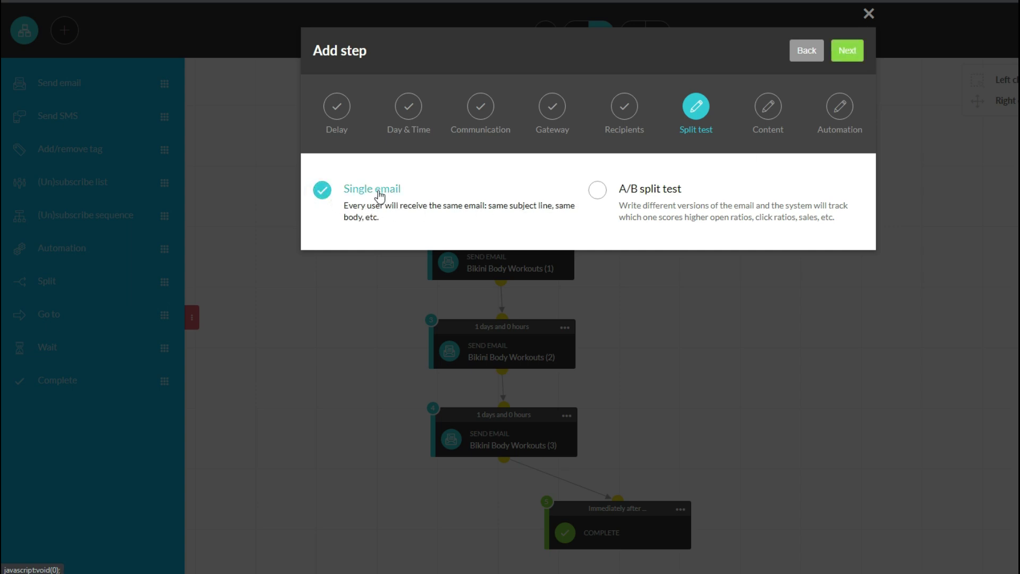
{"action": "left_click", "coordinate": [848, 52]}
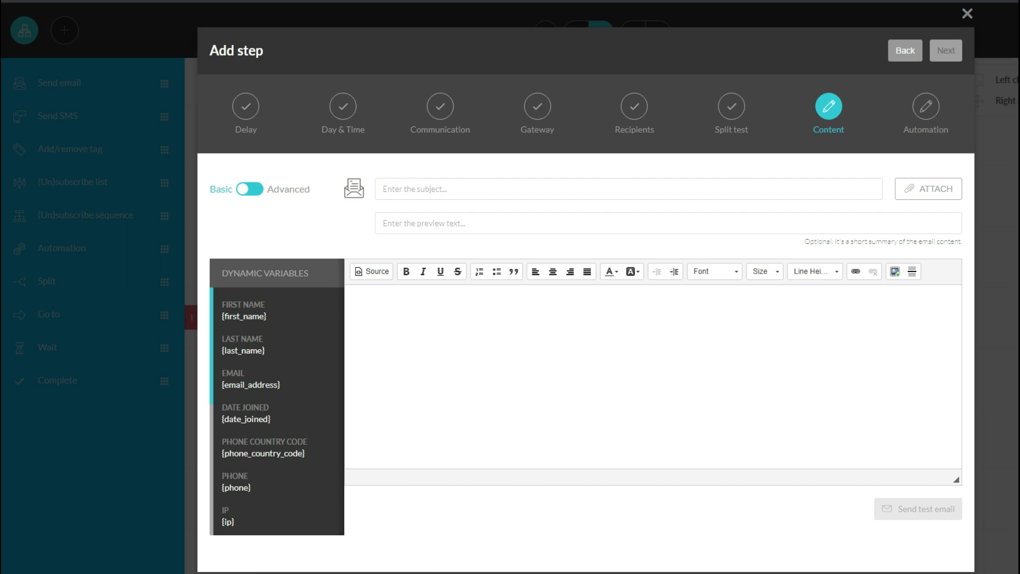
Copy the subject "Stop doing this..(seriously!)" from the Gym Goddess Follow up Email file in Notepad into the email's subject.
{"action": "key", "text": "alt+Tab"}
{"action": "left_click_drag", "start_coordinate": [457, 96], "coordinate": [823, 109]}
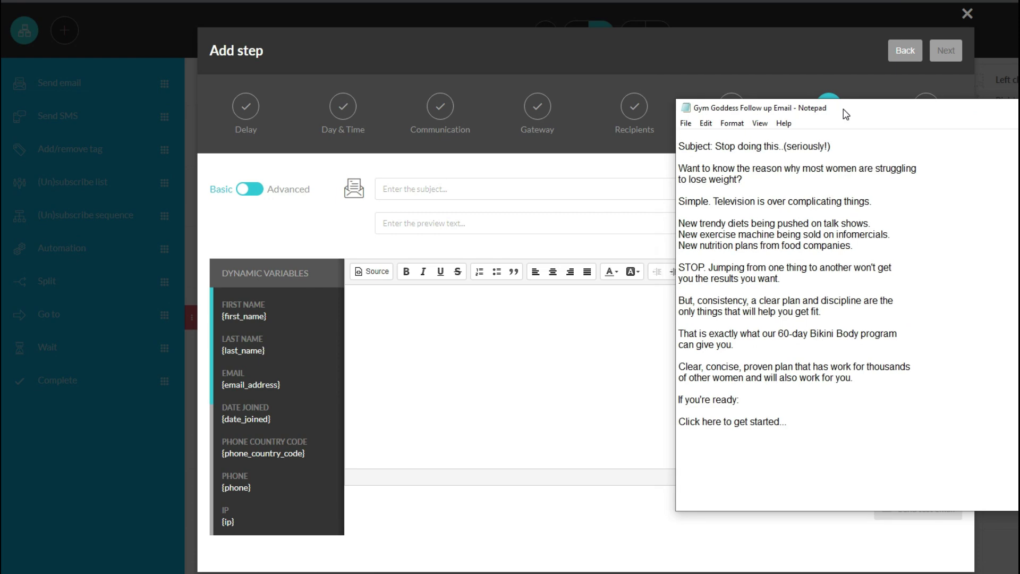
{"action": "left_click_drag", "start_coordinate": [695, 147], "coordinate": [809, 145]}
{"action": "right_click", "coordinate": [808, 144]}
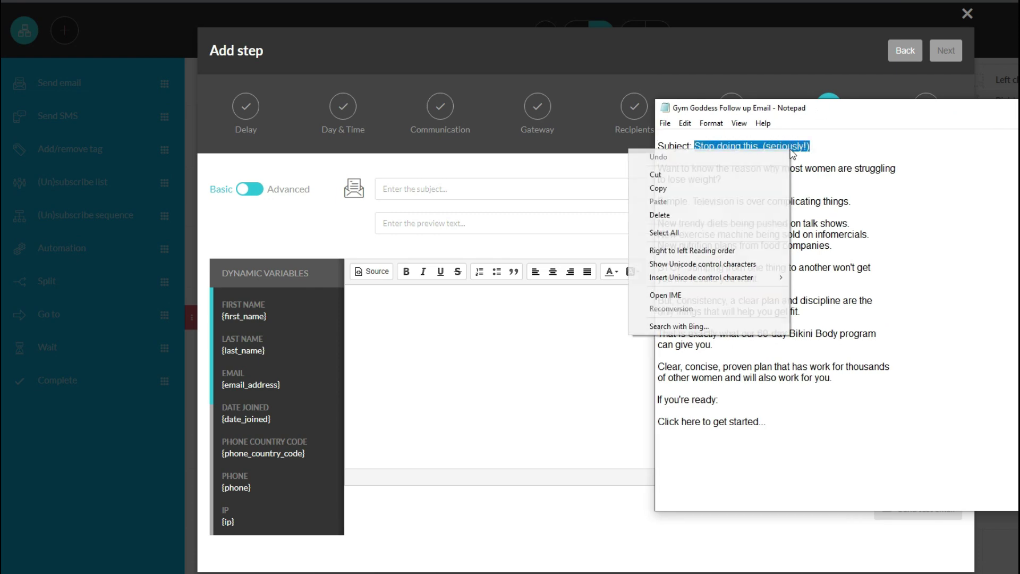
{"action": "left_click", "coordinate": [731, 186]}
{"action": "right_click", "coordinate": [412, 186]}
{"action": "left_click", "coordinate": [441, 277]}
Copy the message text below the subject in Notepad into the email body, separating its paragraphs with blank lines.
{"action": "left_click_drag", "start_coordinate": [657, 169], "coordinate": [793, 420]}
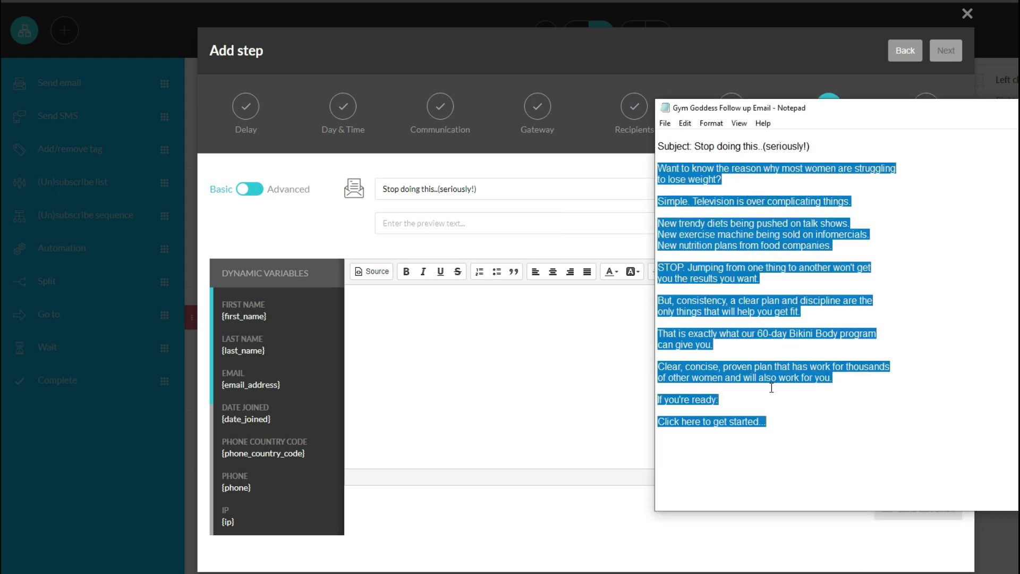
{"action": "right_click", "coordinate": [701, 227]}
{"action": "left_click", "coordinate": [658, 265]}
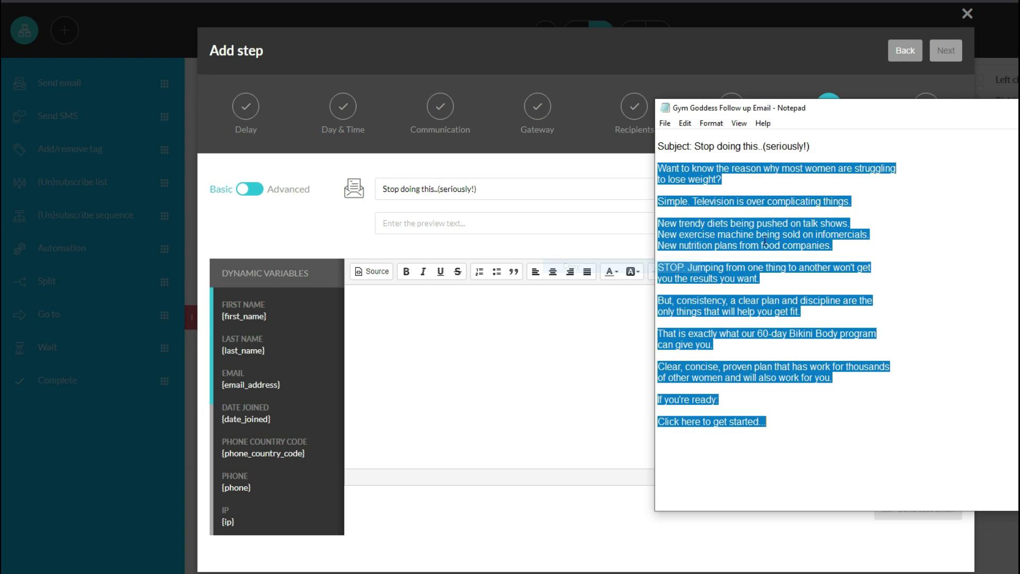
{"action": "left_click", "coordinate": [372, 303]}
{"action": "key", "text": "ctrl+v"}
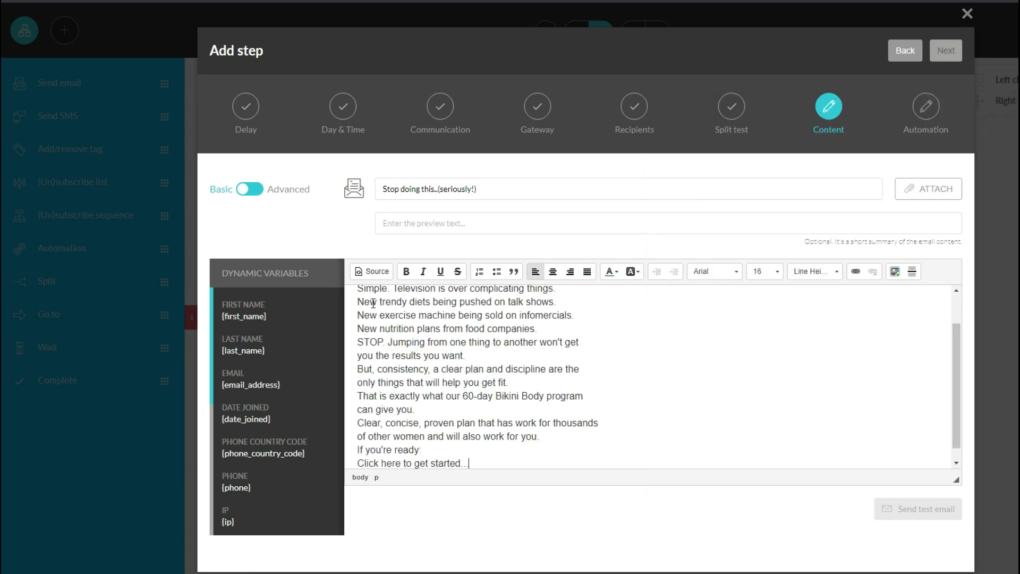
{"action": "scroll", "coordinate": [593, 359], "scroll_direction": "down", "scroll_amount": 2}
{"action": "scroll", "coordinate": [593, 359], "scroll_direction": "down", "scroll_amount": 2}
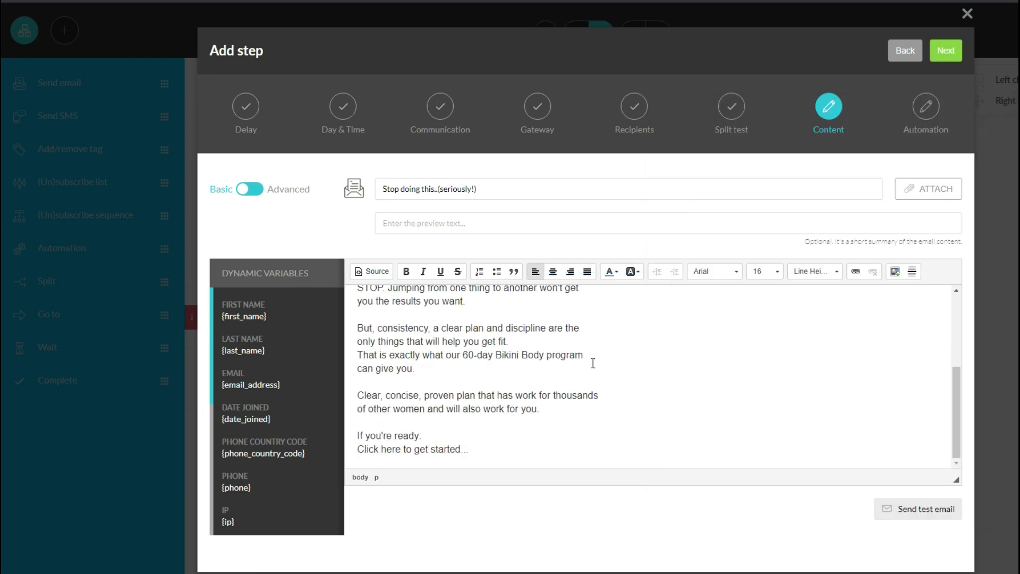
{"action": "scroll", "coordinate": [592, 362], "scroll_direction": "up", "scroll_amount": 4}
{"action": "scroll", "coordinate": [593, 363], "scroll_direction": "down", "scroll_amount": 3}
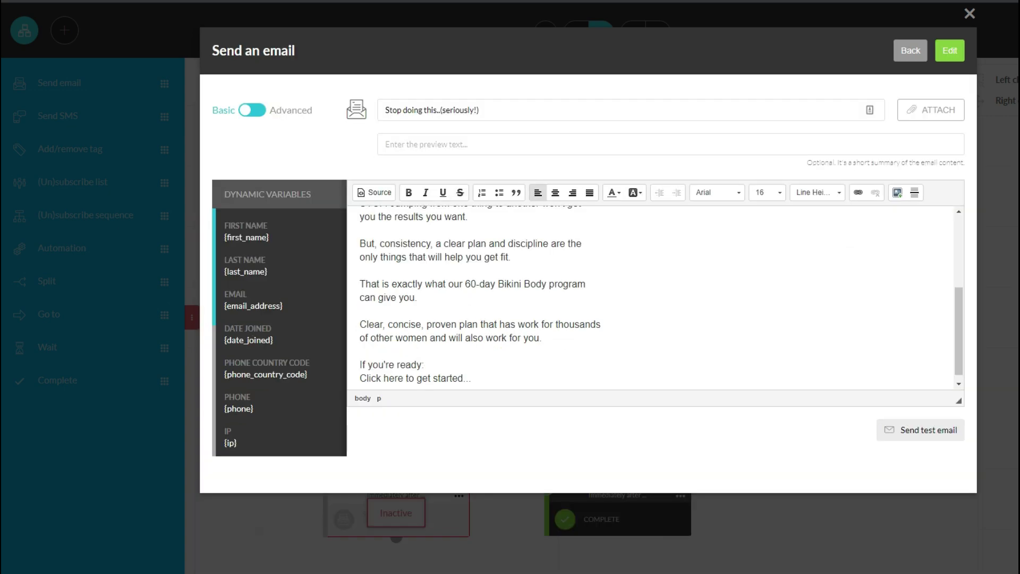
Switch to Notepad and copy the tracking link from the end of the follow-up email text.
{"action": "key", "text": "alt+Tab"}
{"action": "left_click_drag", "start_coordinate": [729, 438], "coordinate": [538, 446]}
{"action": "right_click", "coordinate": [551, 447]}
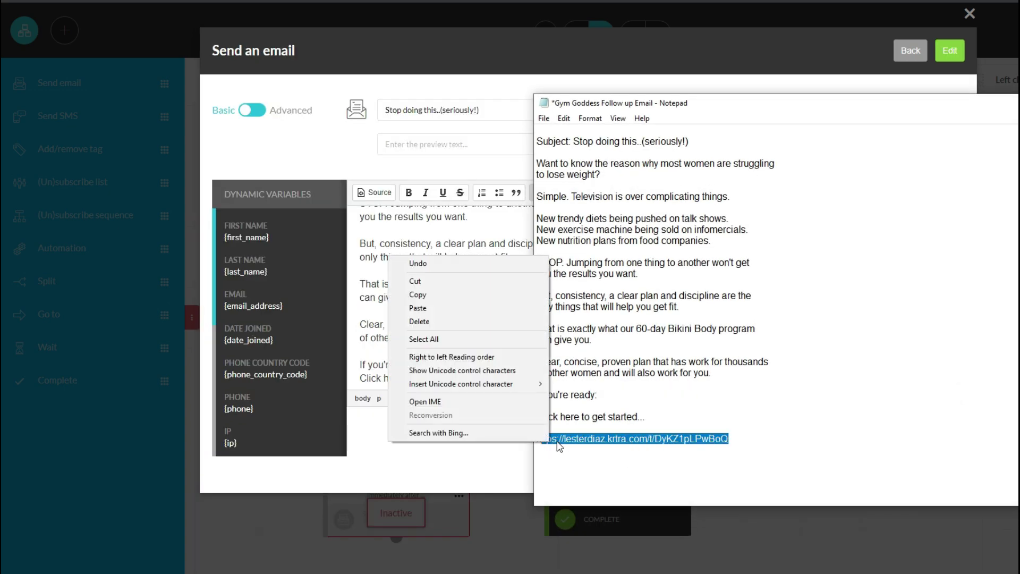
{"action": "left_click", "coordinate": [588, 438]}
{"action": "left_click_drag", "start_coordinate": [731, 439], "coordinate": [540, 441]}
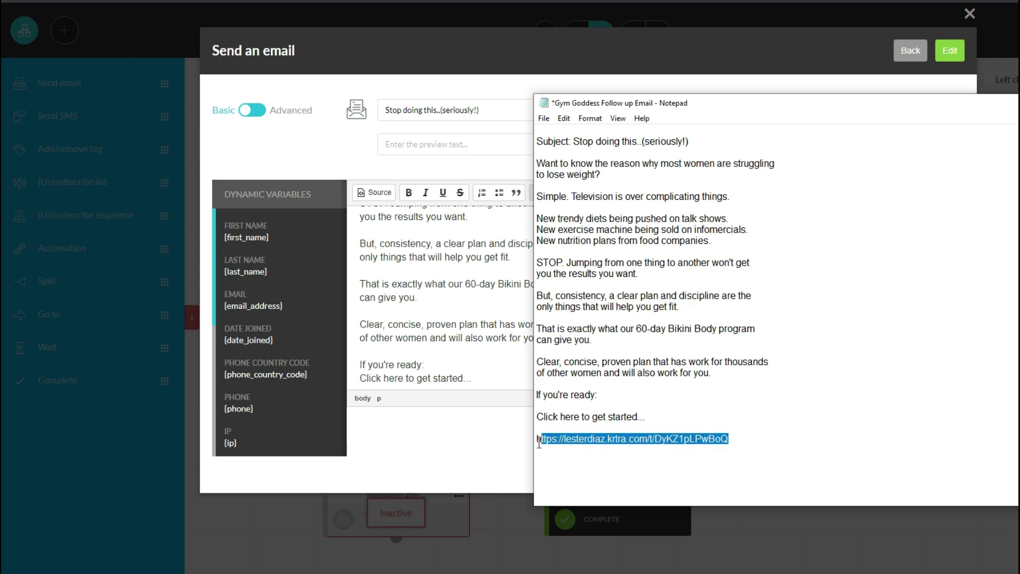
{"action": "right_click", "coordinate": [542, 443]}
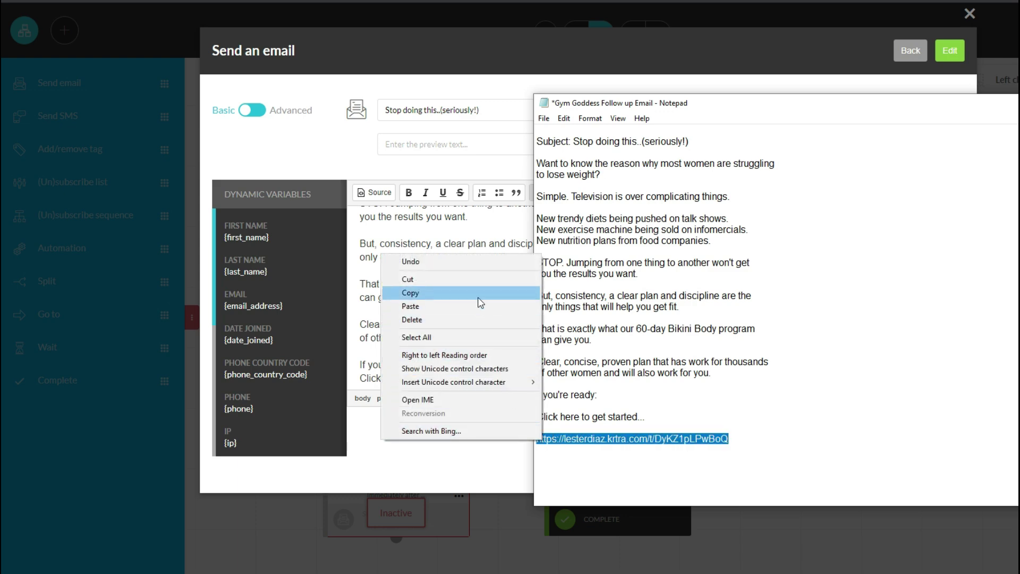
{"action": "left_click", "coordinate": [420, 294]}
Make "60-day Bikini Body program" in the email body bold and underlined, and link it to the copied tracking URL.
{"action": "left_click", "coordinate": [471, 289]}
{"action": "left_click_drag", "start_coordinate": [466, 284], "coordinate": [588, 282]}
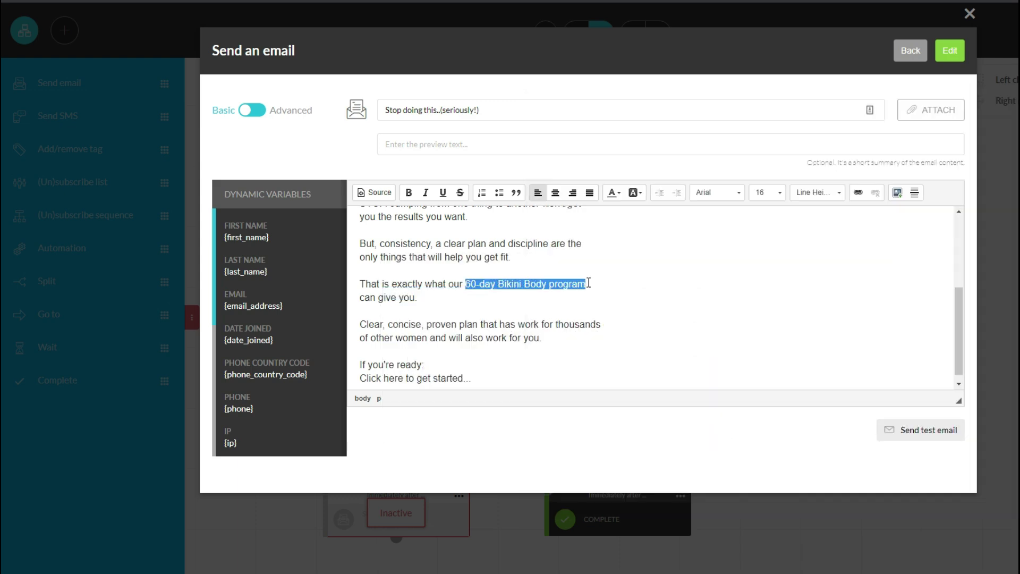
{"action": "left_click", "coordinate": [409, 193]}
{"action": "left_click", "coordinate": [442, 192]}
{"action": "left_click", "coordinate": [858, 192]}
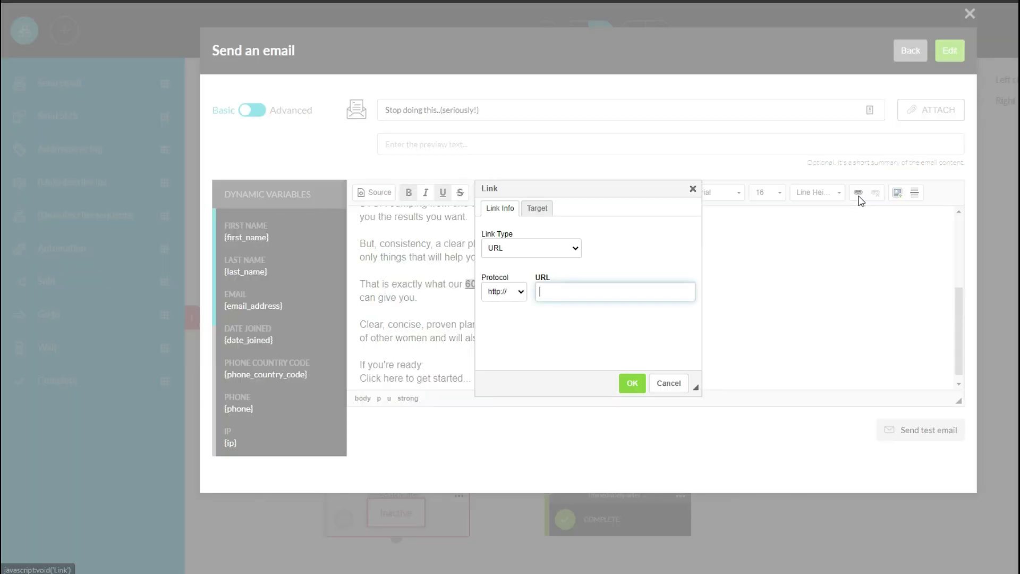
{"action": "right_click", "coordinate": [595, 292]}
{"action": "left_click", "coordinate": [623, 384]}
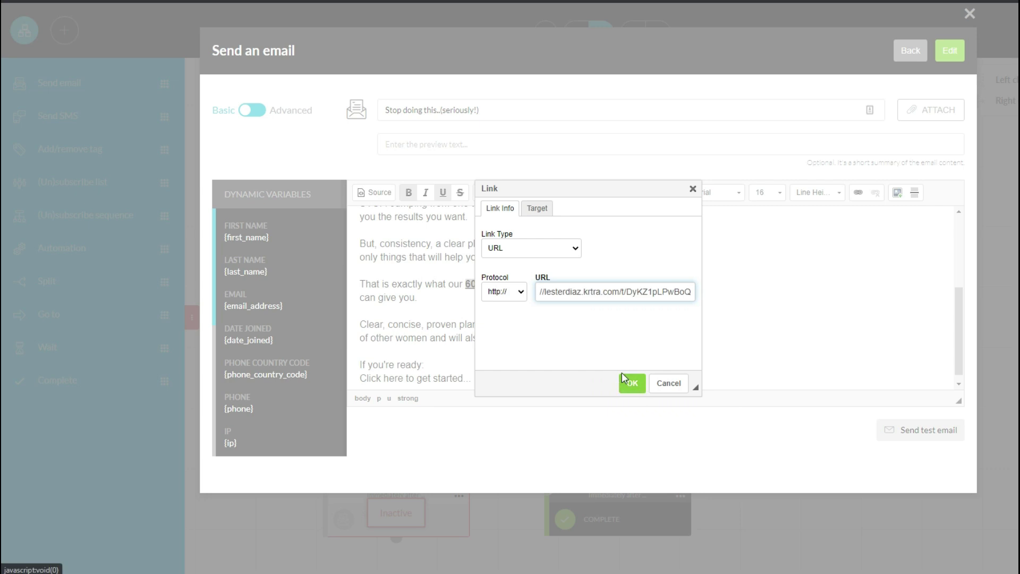
{"action": "left_click", "coordinate": [627, 385]}
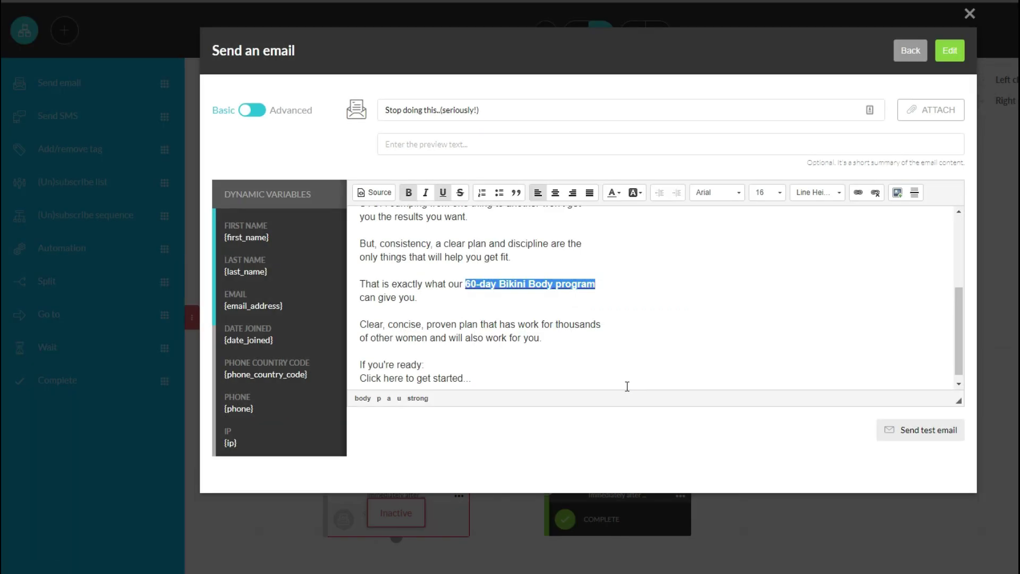
Link "Click here to get started..." to the same tracking URL in bold, and save the email content.
{"action": "left_click", "coordinate": [537, 345]}
{"action": "left_click_drag", "start_coordinate": [472, 370], "coordinate": [361, 374]}
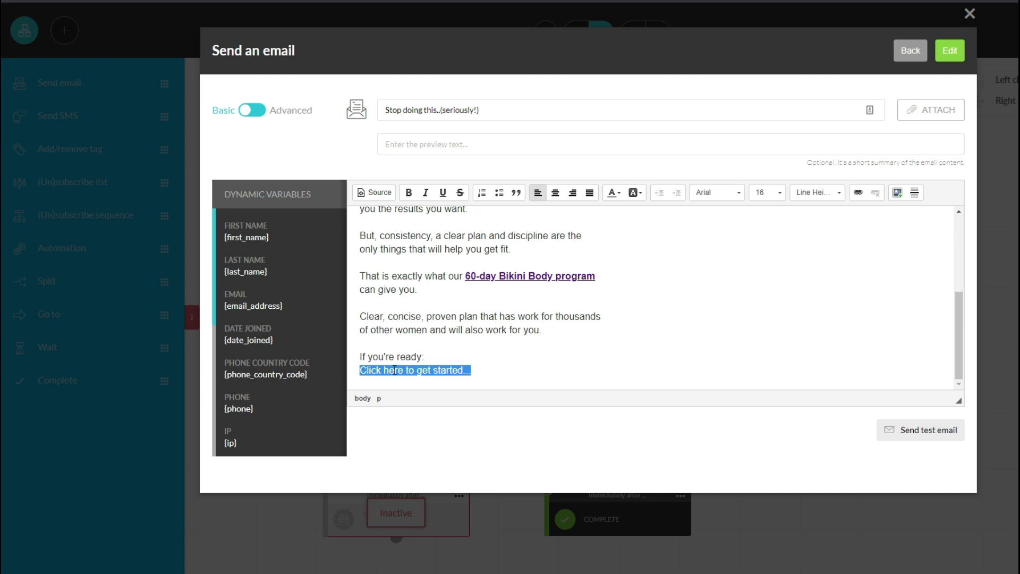
{"action": "left_click", "coordinate": [857, 196]}
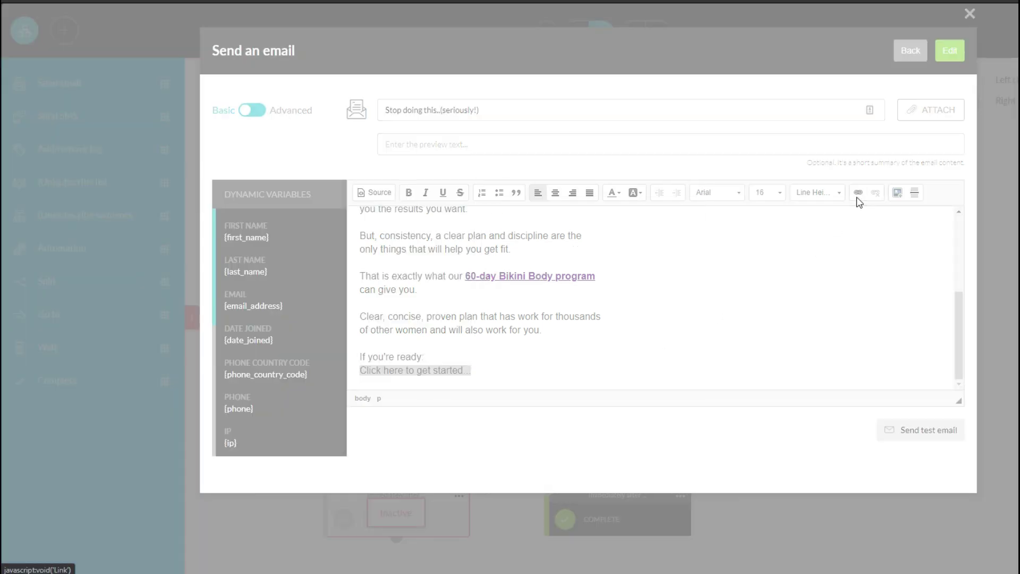
{"action": "right_click", "coordinate": [577, 289]}
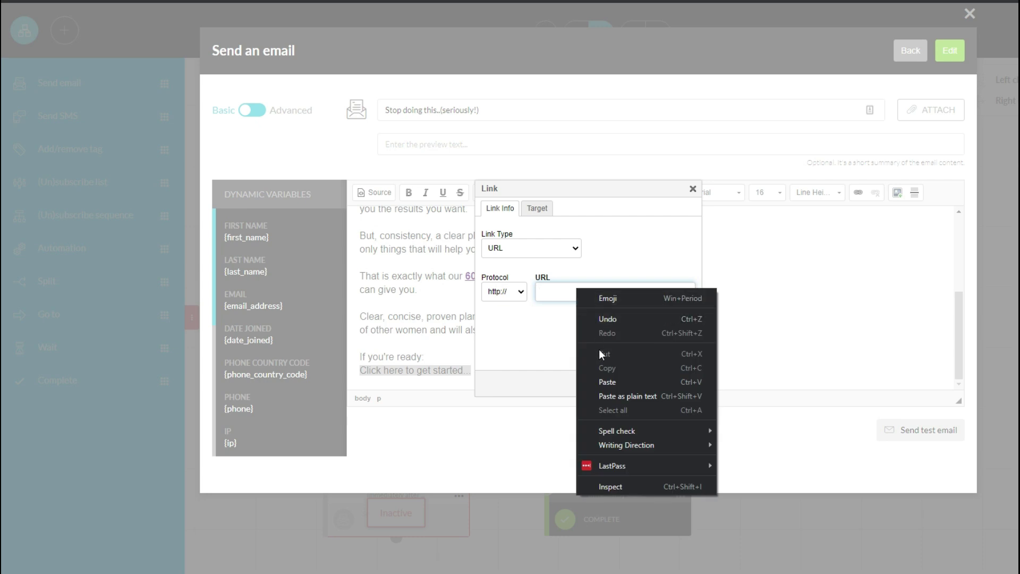
{"action": "left_click", "coordinate": [600, 381]}
{"action": "left_click", "coordinate": [602, 292]}
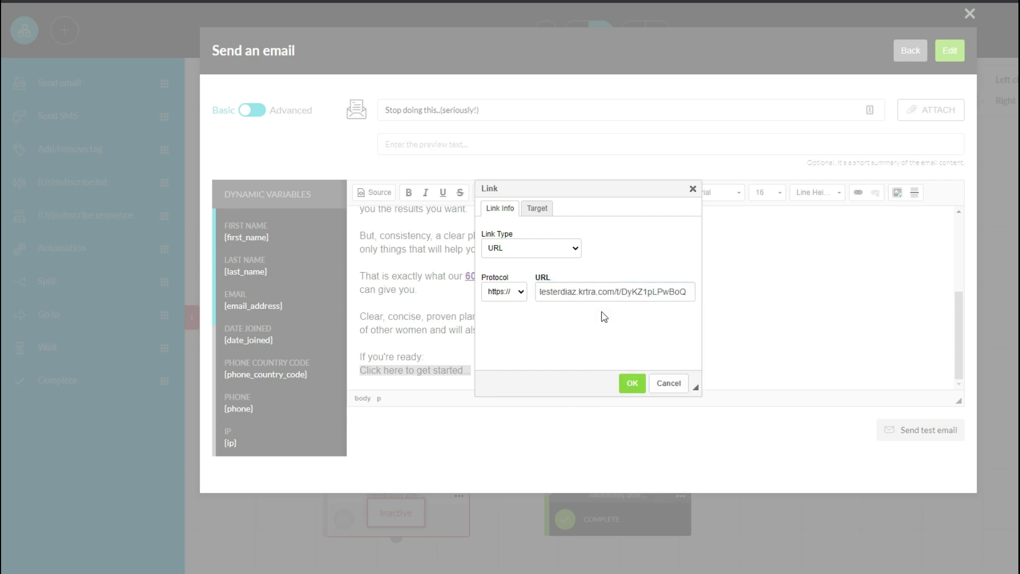
{"action": "left_click", "coordinate": [632, 383]}
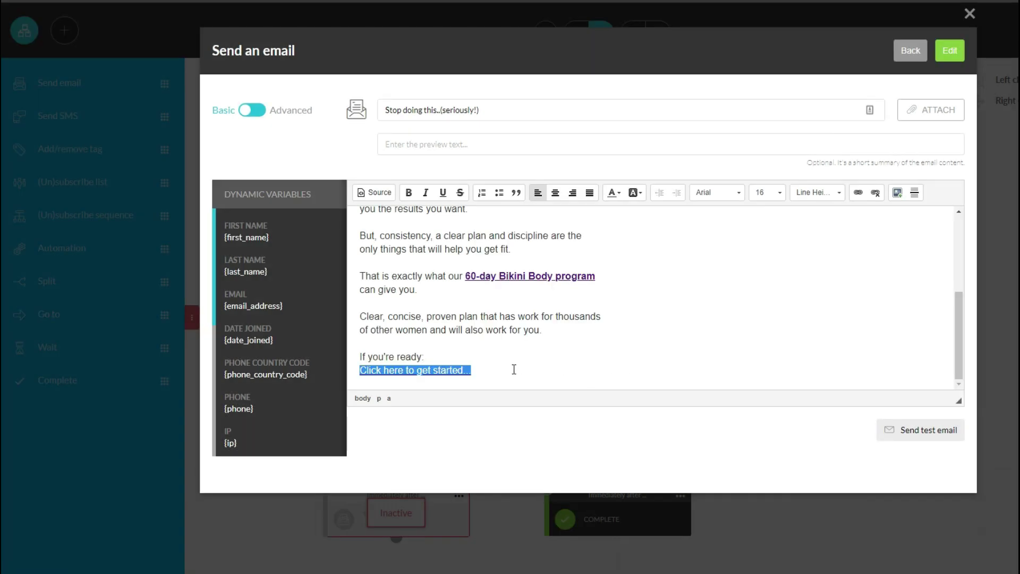
{"action": "left_click", "coordinate": [411, 193]}
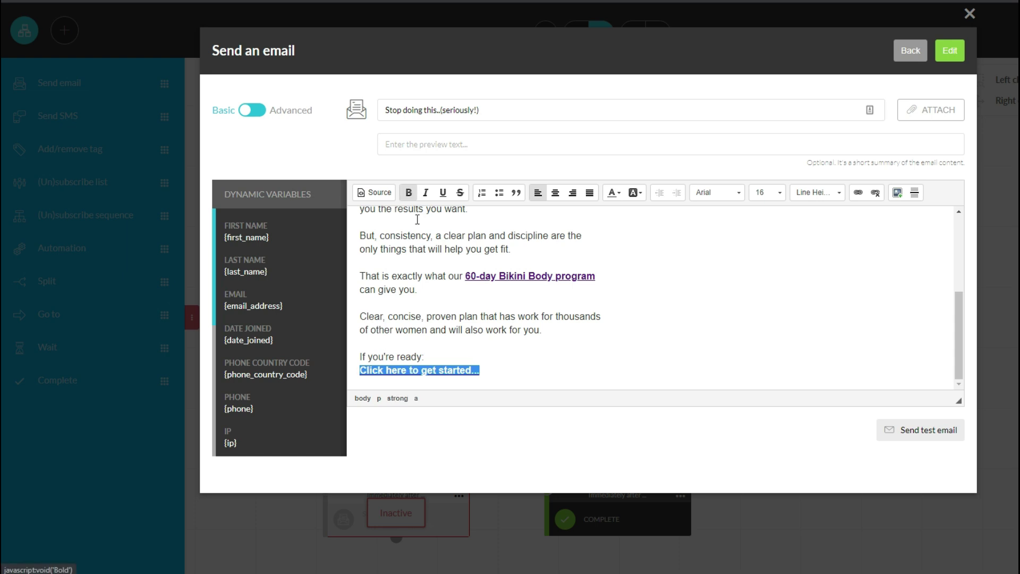
{"action": "left_click", "coordinate": [441, 309]}
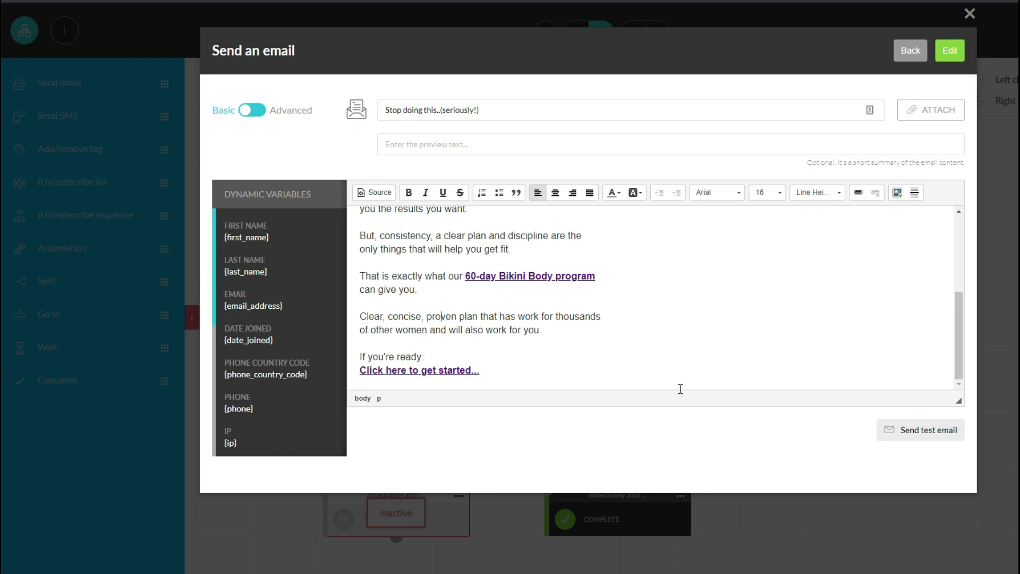
{"action": "scroll", "coordinate": [680, 388], "scroll_direction": "up", "scroll_amount": 5}
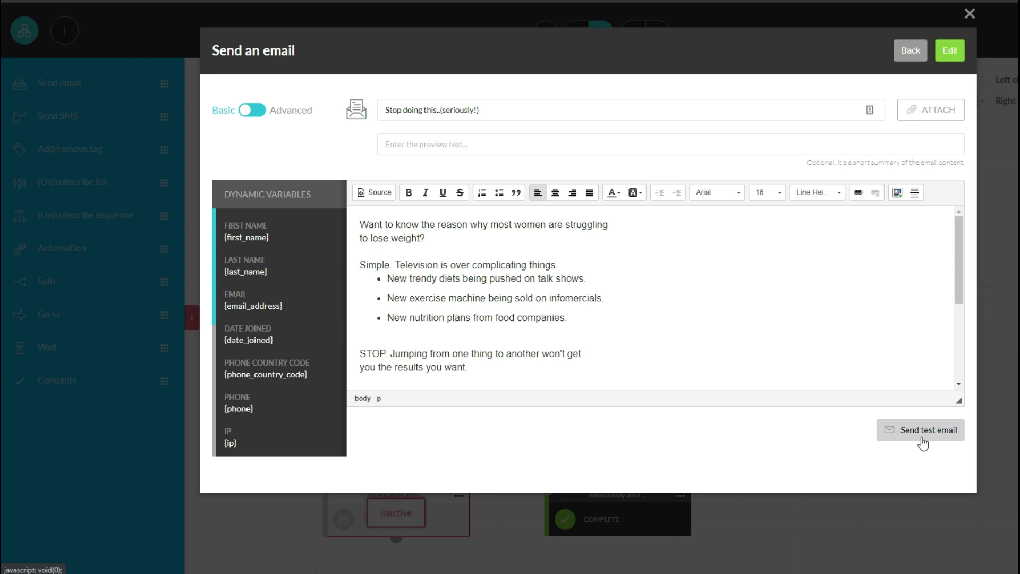
{"action": "left_click", "coordinate": [948, 51]}
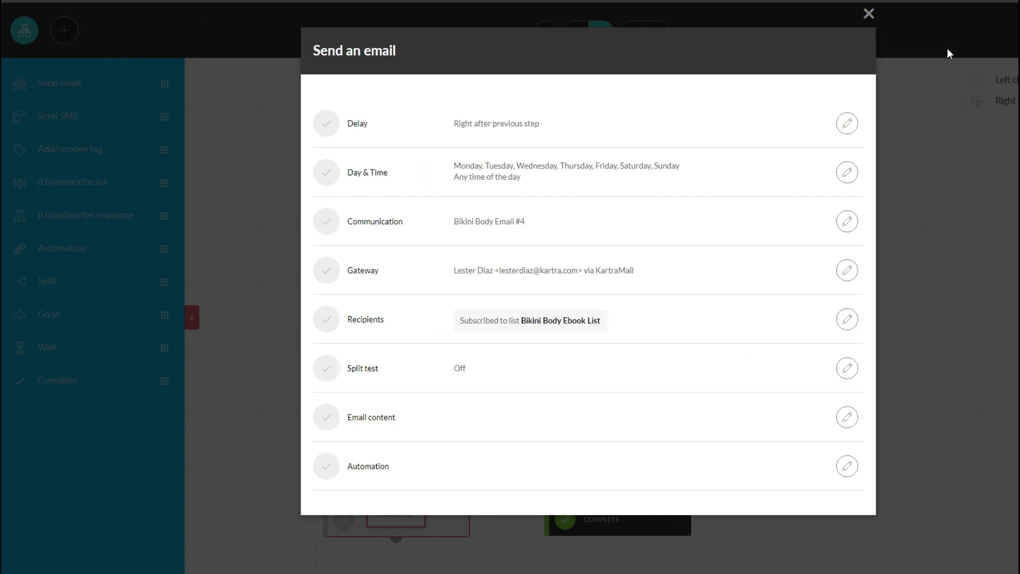
Change the email step's delay to wait 1 day and 0 hours after the previous step, and save it.
{"action": "left_click", "coordinate": [848, 124]}
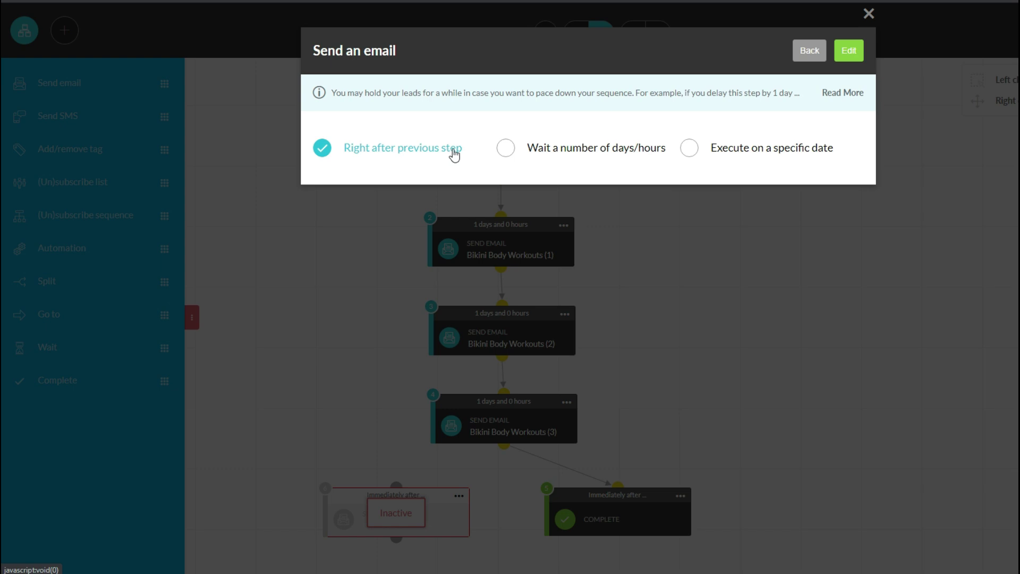
{"action": "left_click", "coordinate": [506, 151]}
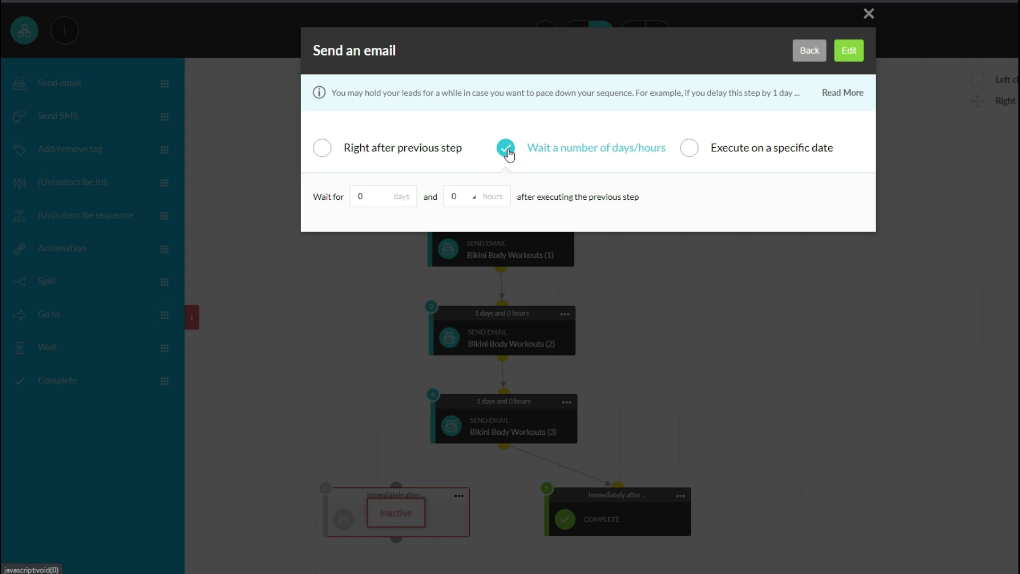
{"action": "left_click", "coordinate": [373, 196]}
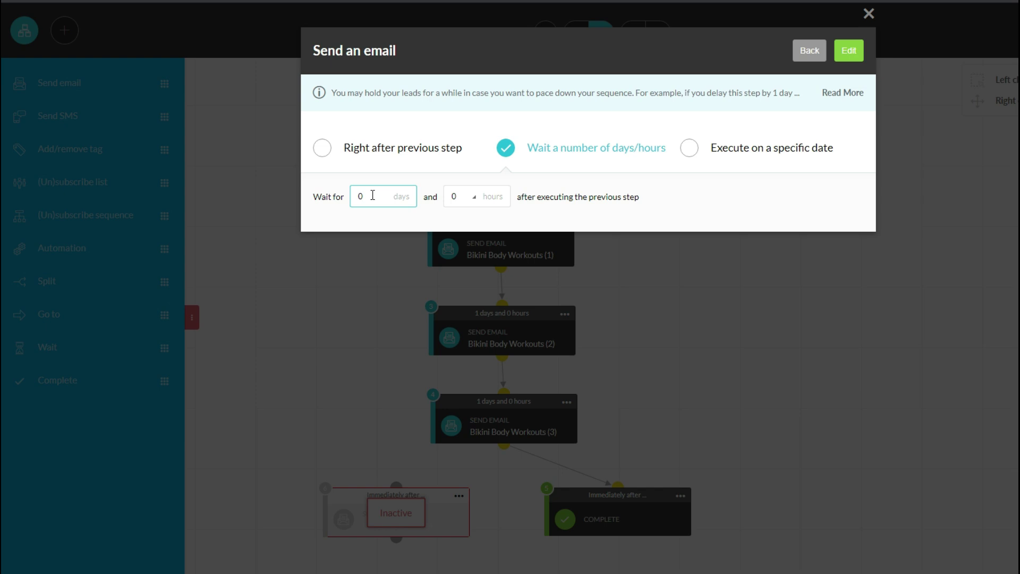
{"action": "left_click", "coordinate": [655, 203]}
{"action": "left_click_drag", "start_coordinate": [521, 196], "coordinate": [604, 210]}
{"action": "left_click", "coordinate": [604, 209]}
{"action": "left_click", "coordinate": [850, 49]}
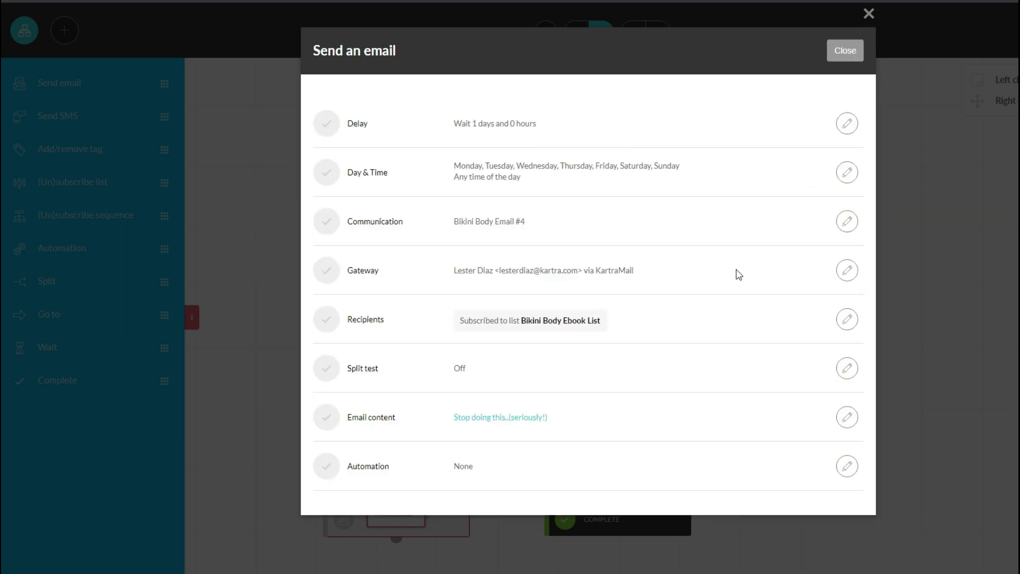
Close the email settings and reconnect Bikini Body Workouts (3) to the inactive Bikini Body Email #4 step instead of Complete.
{"action": "left_click", "coordinate": [845, 54]}
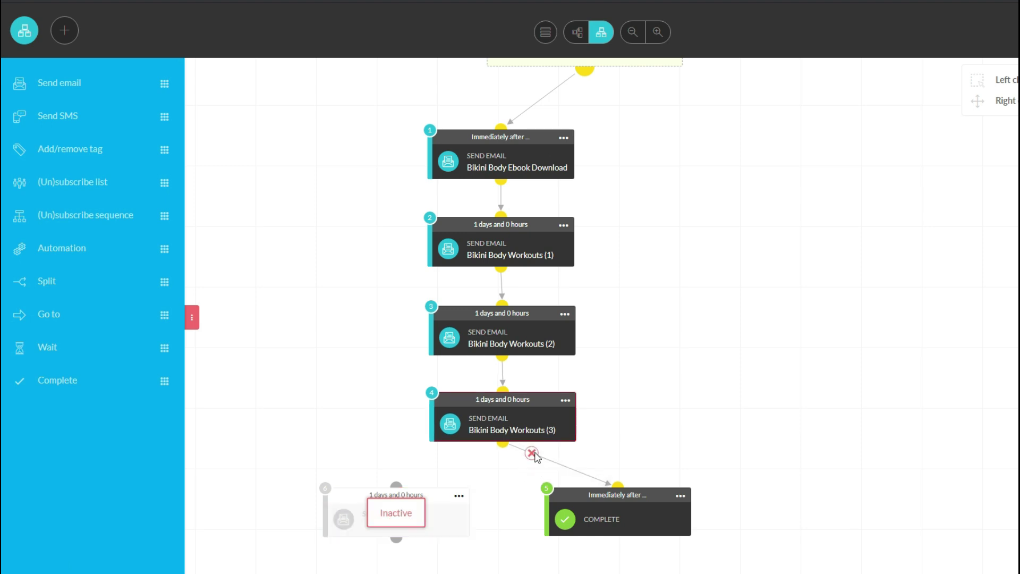
{"action": "left_click", "coordinate": [531, 453]}
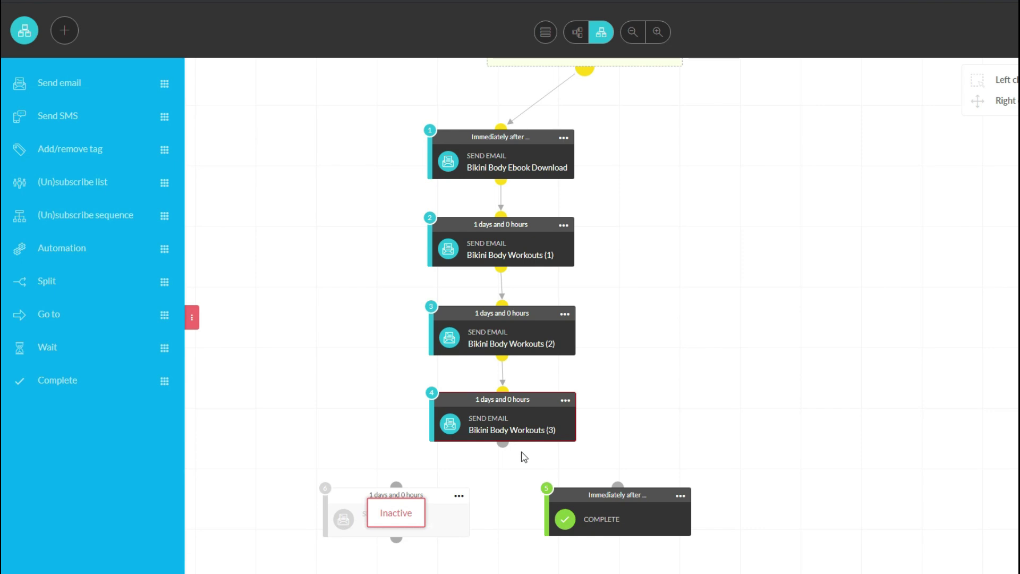
{"action": "left_click_drag", "start_coordinate": [502, 447], "coordinate": [396, 484]}
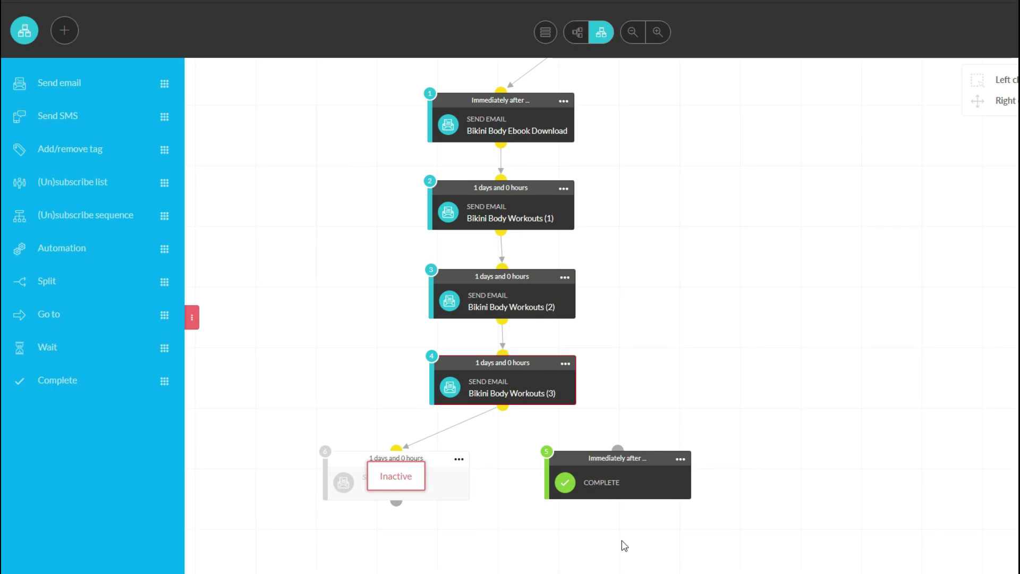
Line up the inactive email step and the Complete step beneath Bikini Body Workouts (3), and connect the inactive email to Complete.
{"action": "left_click_drag", "start_coordinate": [613, 455], "coordinate": [510, 441]}
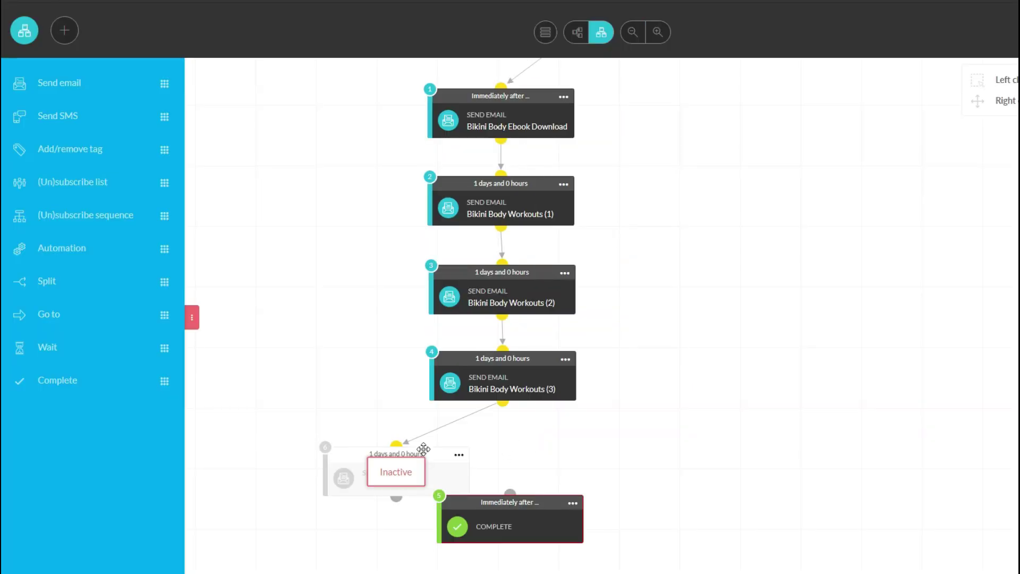
{"action": "left_click_drag", "start_coordinate": [396, 452], "coordinate": [503, 436]}
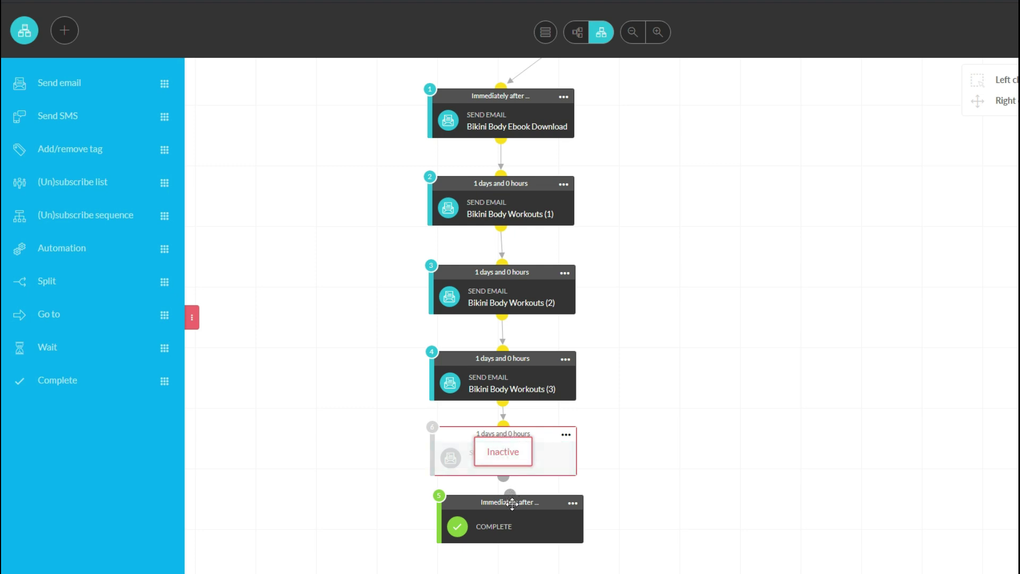
{"action": "scroll", "coordinate": [511, 504], "scroll_direction": "down", "scroll_amount": 3}
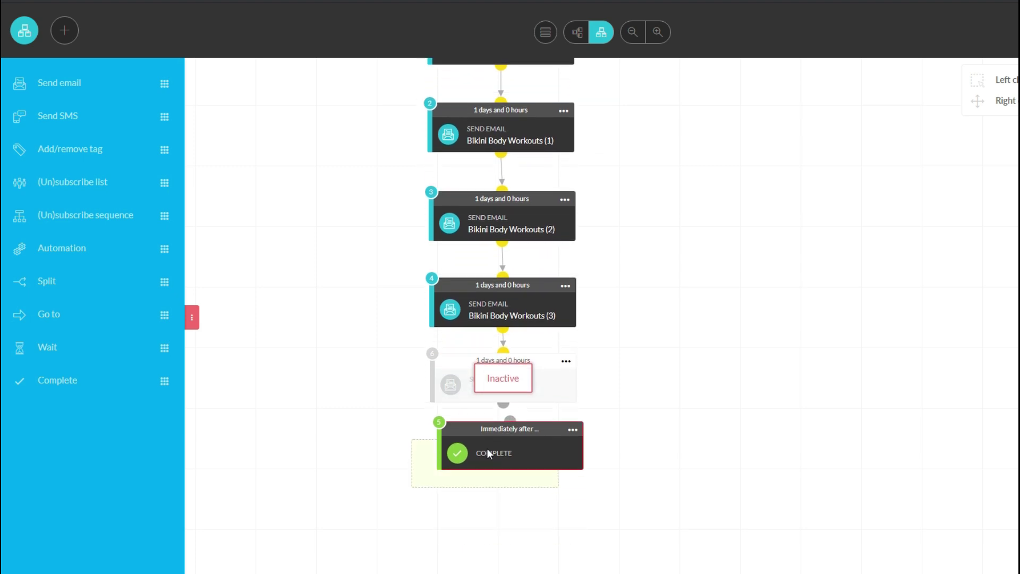
{"action": "left_click_drag", "start_coordinate": [496, 463], "coordinate": [498, 484]}
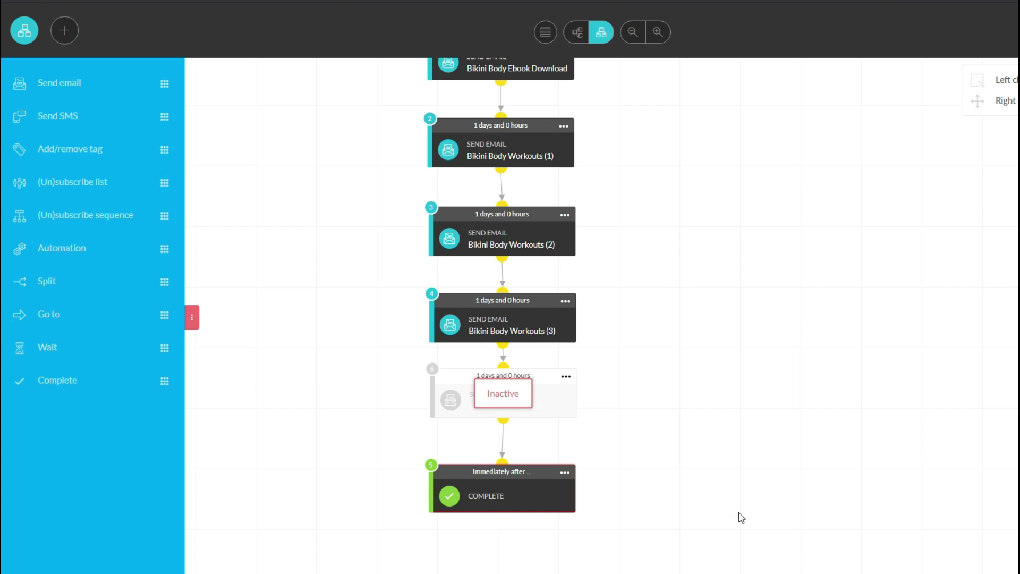
Activate the inactive Bikini Body Email #4 step between Bikini Body Workouts (3) and Complete.
{"action": "left_click", "coordinate": [565, 301]}
{"action": "scroll", "coordinate": [519, 121], "scroll_direction": "up", "scroll_amount": 3}
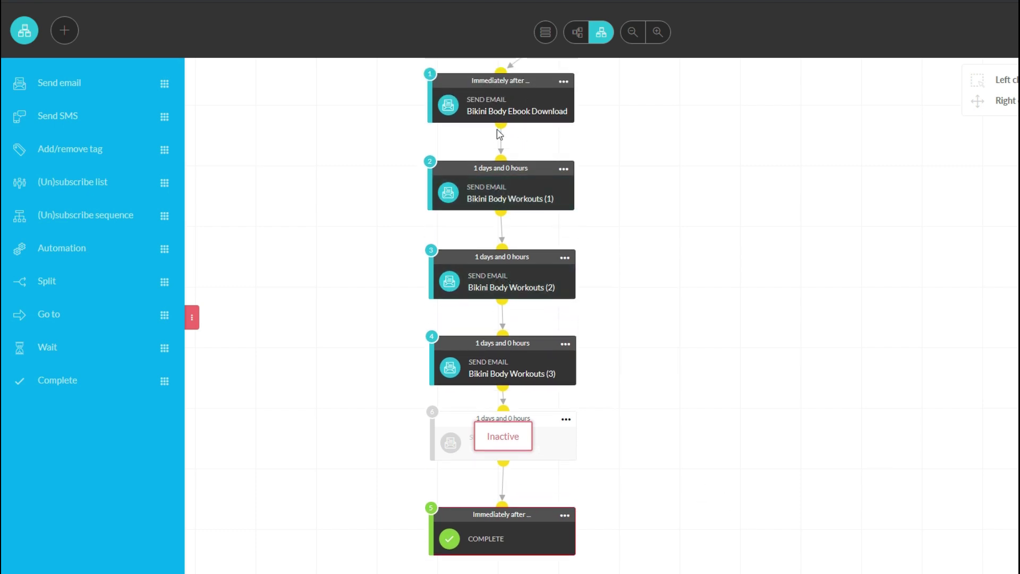
{"action": "scroll", "coordinate": [497, 159], "scroll_direction": "up", "scroll_amount": 3}
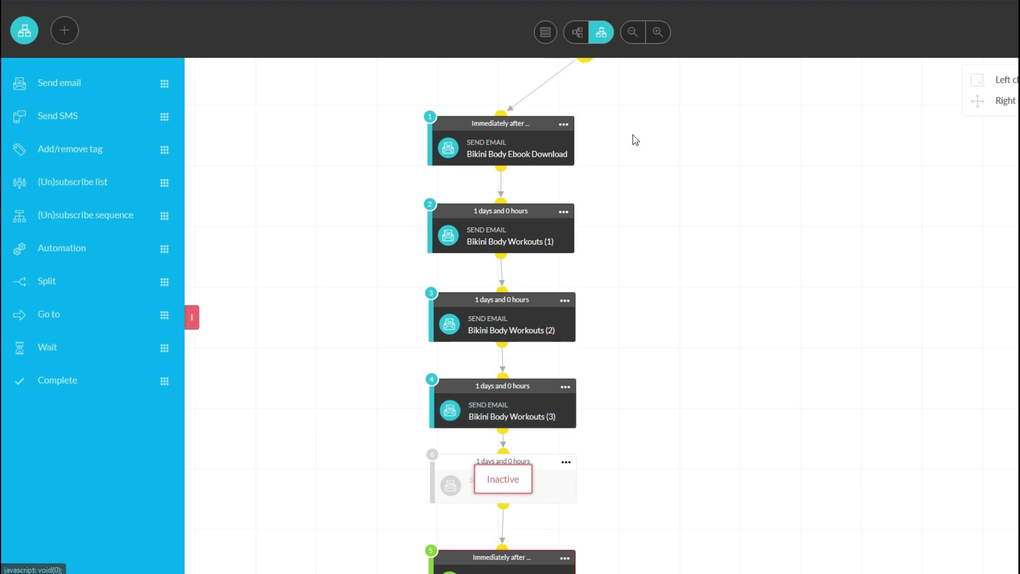
{"action": "scroll", "coordinate": [506, 205], "scroll_direction": "up", "scroll_amount": 2}
{"action": "scroll", "coordinate": [502, 306], "scroll_direction": "down", "scroll_amount": 4}
{"action": "scroll", "coordinate": [501, 306], "scroll_direction": "down", "scroll_amount": 2}
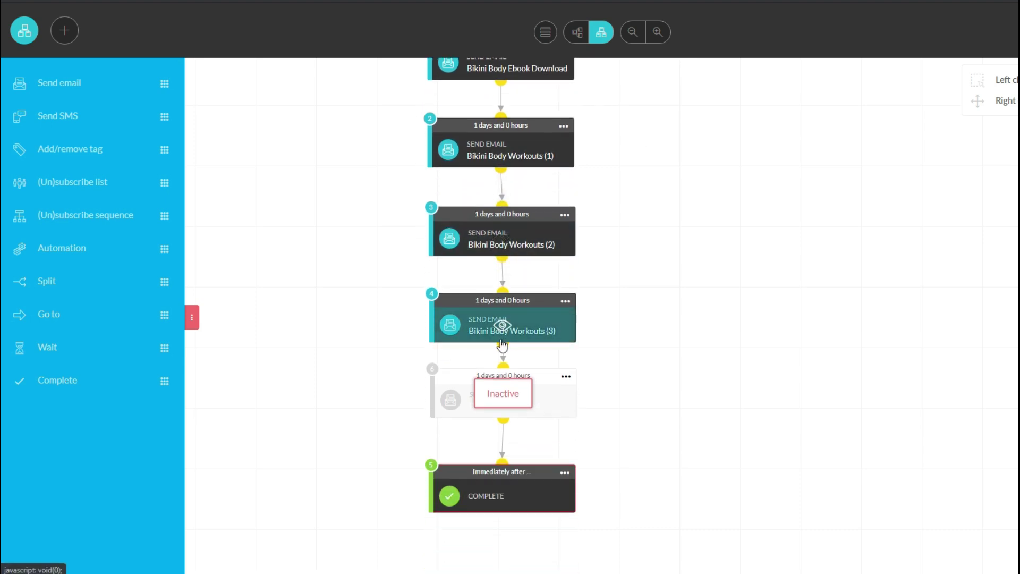
{"action": "left_click", "coordinate": [569, 376]}
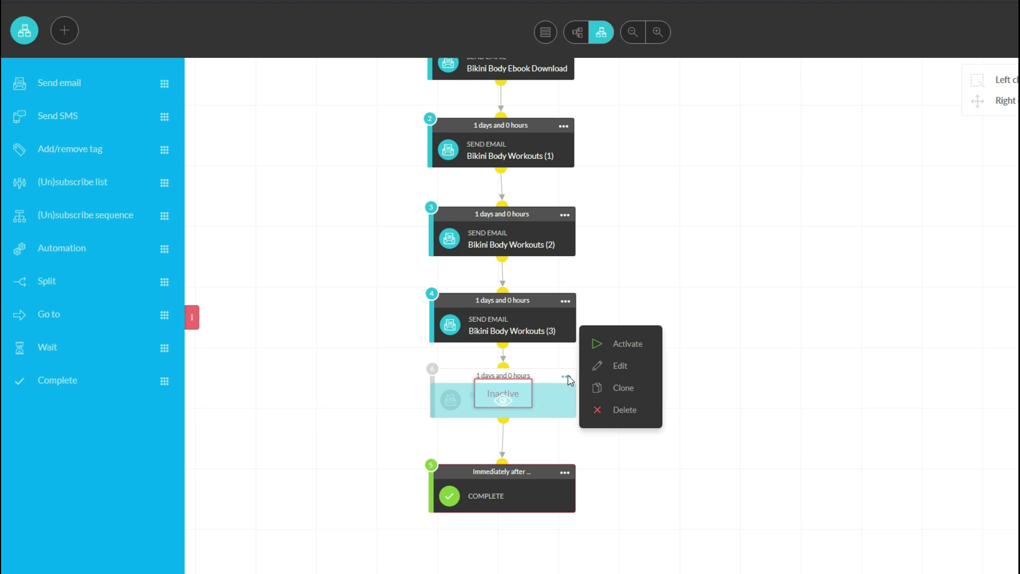
{"action": "left_click", "coordinate": [606, 346]}
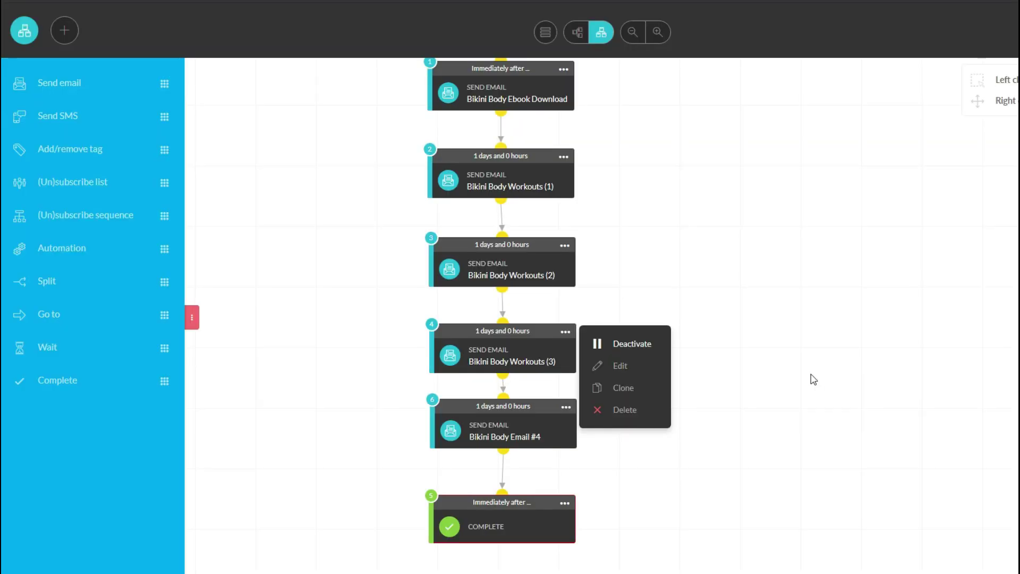
{"action": "left_click", "coordinate": [811, 376]}
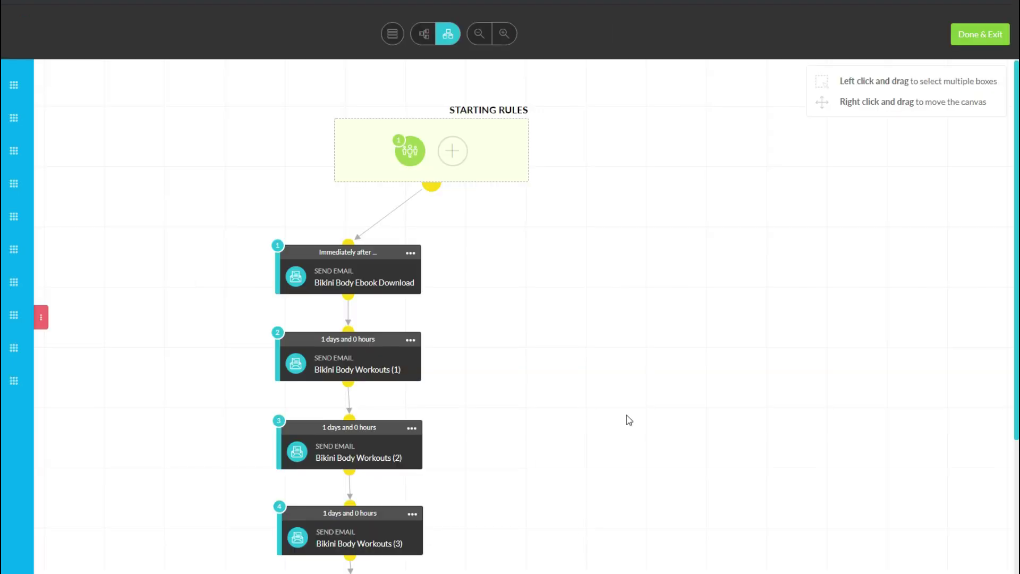
Finish and exit the ebook sequence, and create a new sequence named TEST with the public description TEST.
{"action": "left_click", "coordinate": [990, 40]}
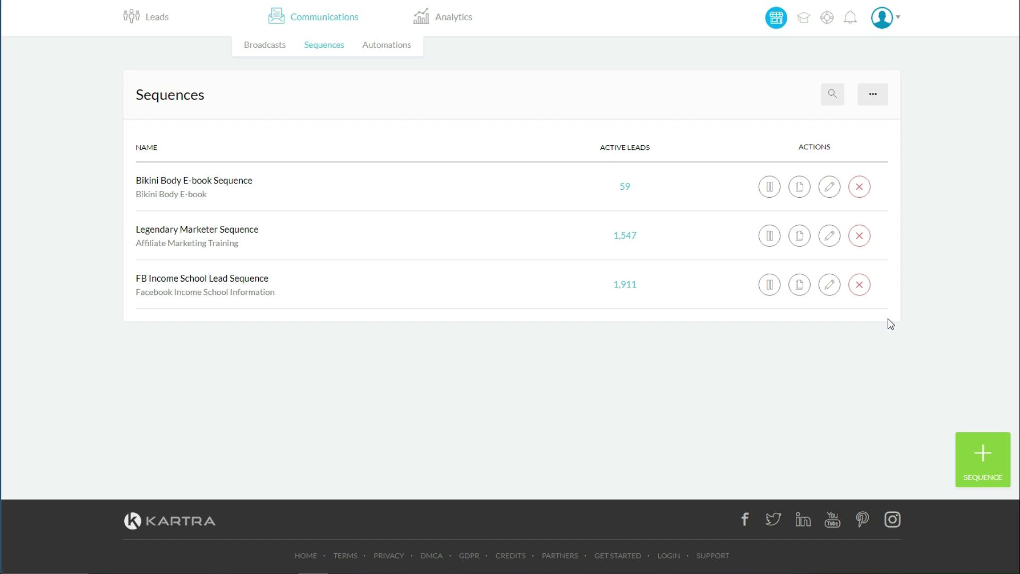
{"action": "left_click", "coordinate": [983, 460]}
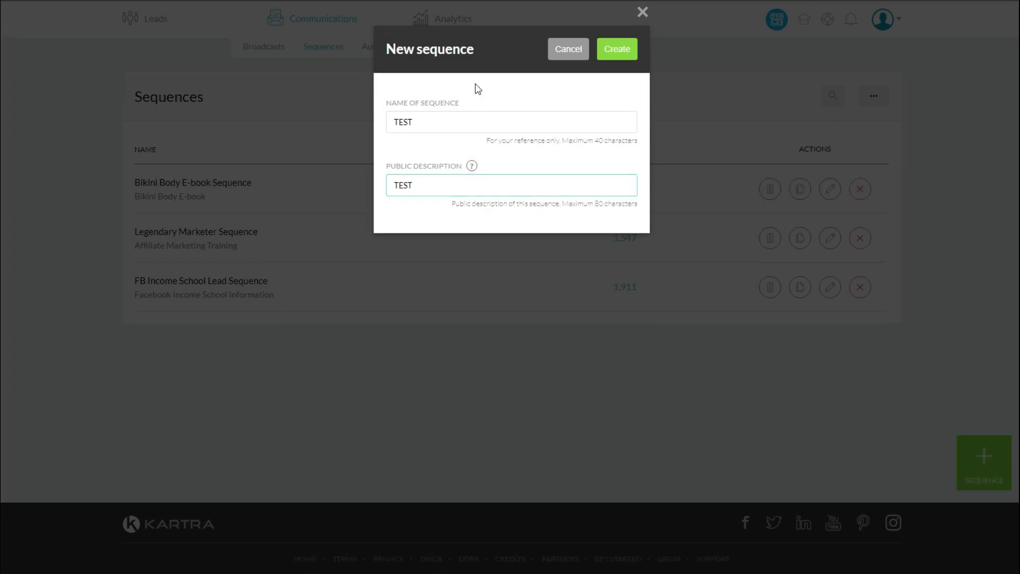
{"action": "left_click", "coordinate": [614, 48]}
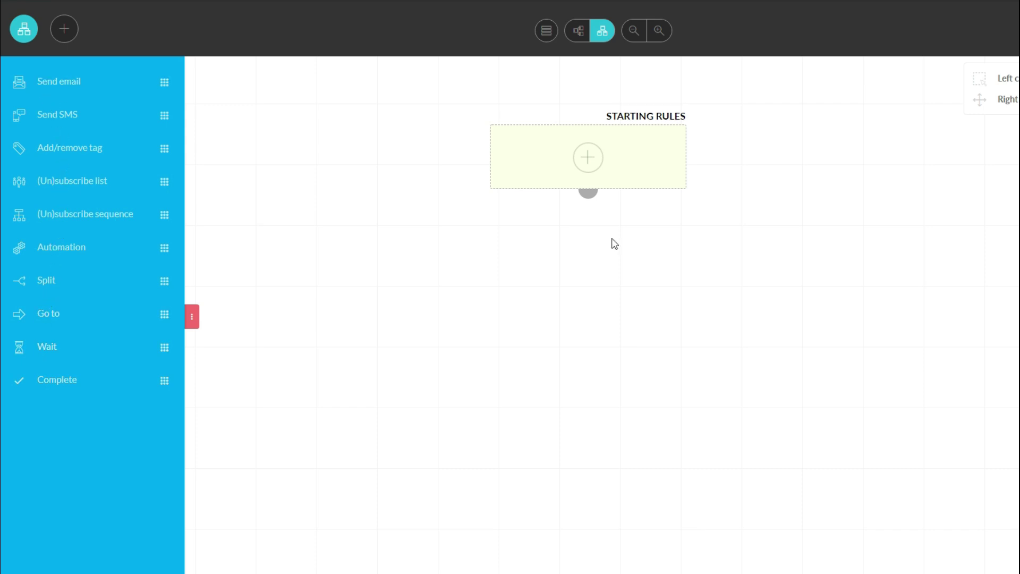
Add and save a starting rule that triggers the TEST sequence when a lead subscribes to the Bikini Body Ebook List.
{"action": "left_click", "coordinate": [588, 158]}
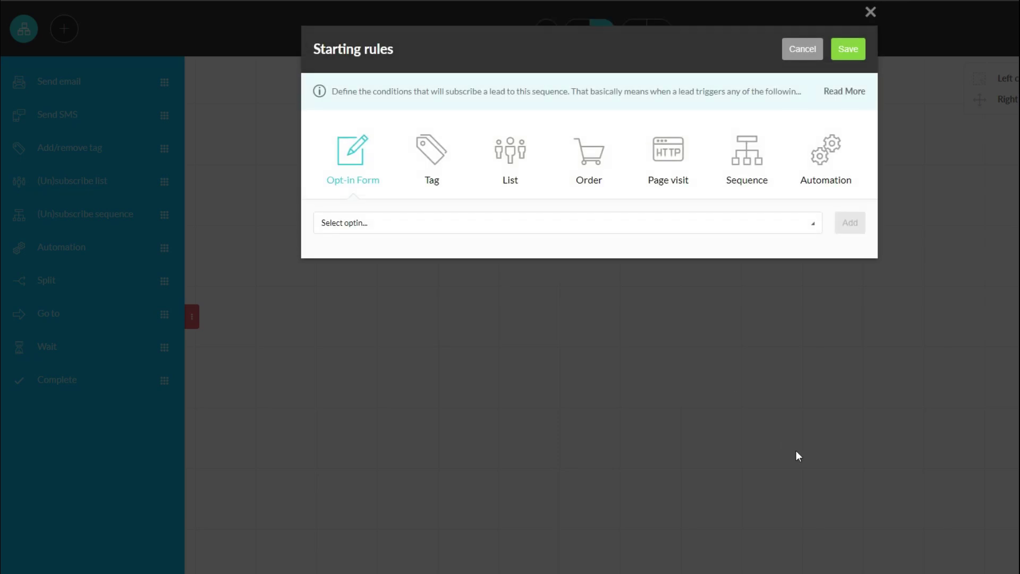
{"action": "left_click", "coordinate": [504, 155]}
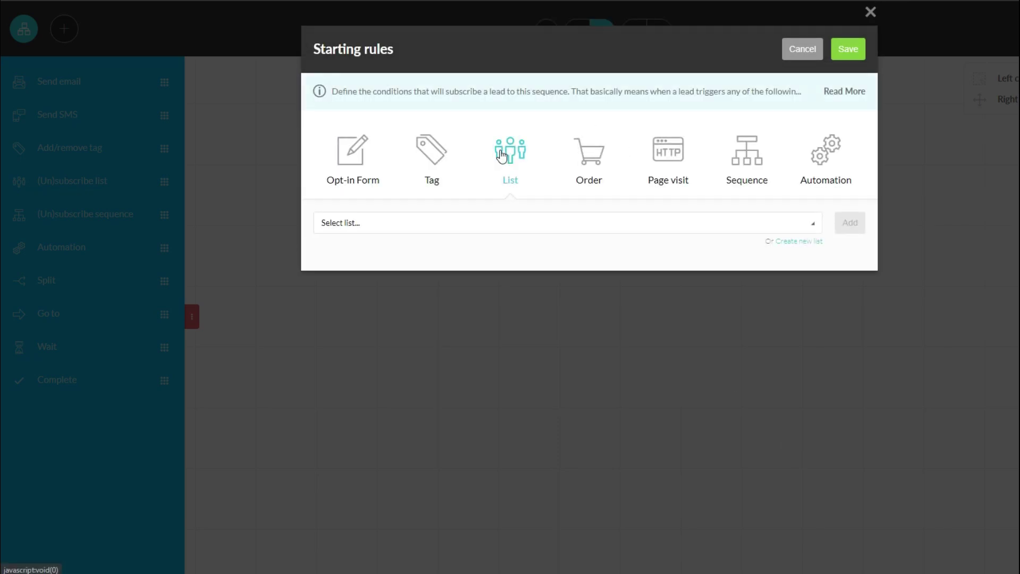
{"action": "left_click", "coordinate": [501, 229]}
{"action": "left_click", "coordinate": [467, 289]}
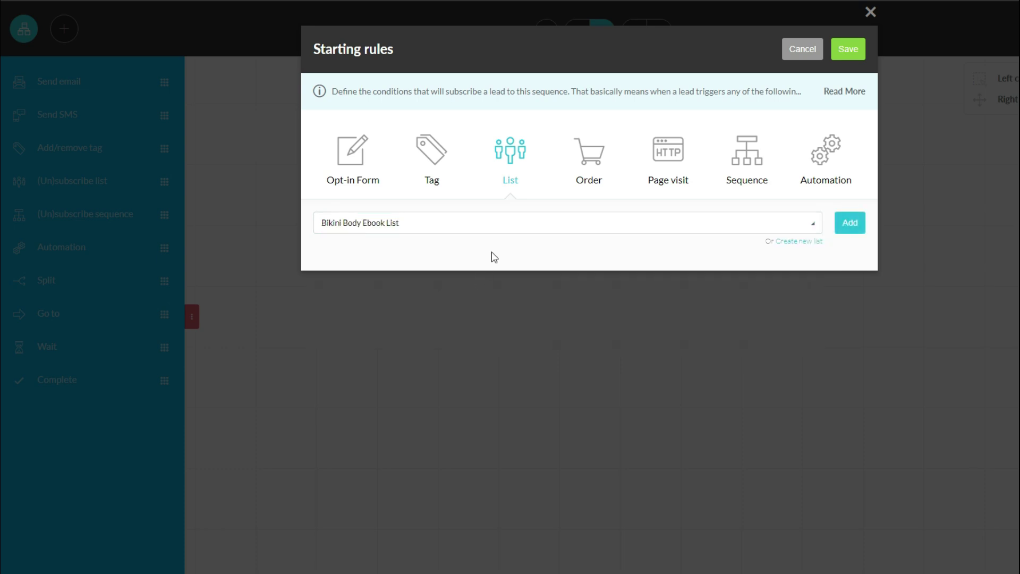
{"action": "left_click", "coordinate": [848, 226]}
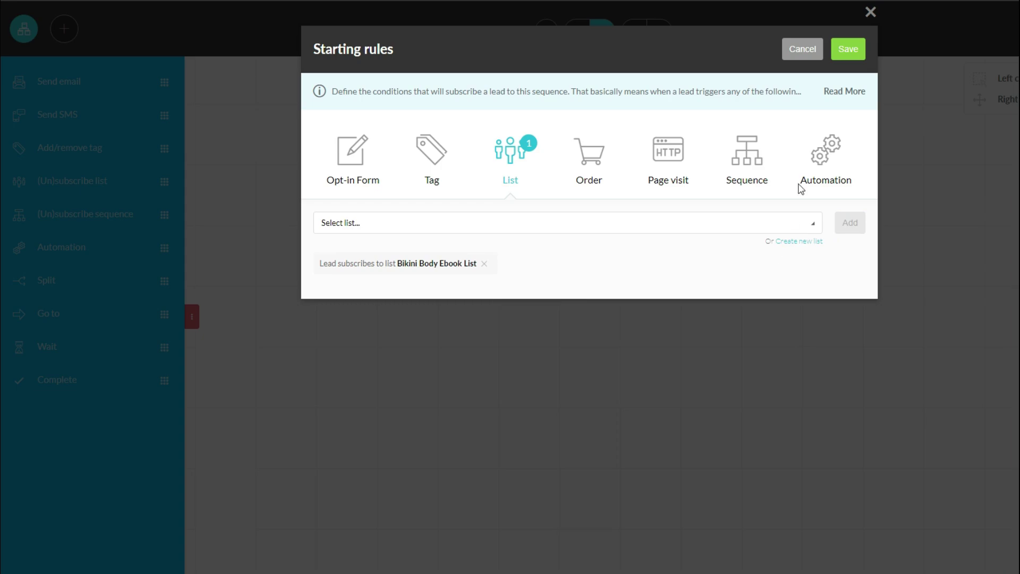
{"action": "left_click", "coordinate": [848, 49]}
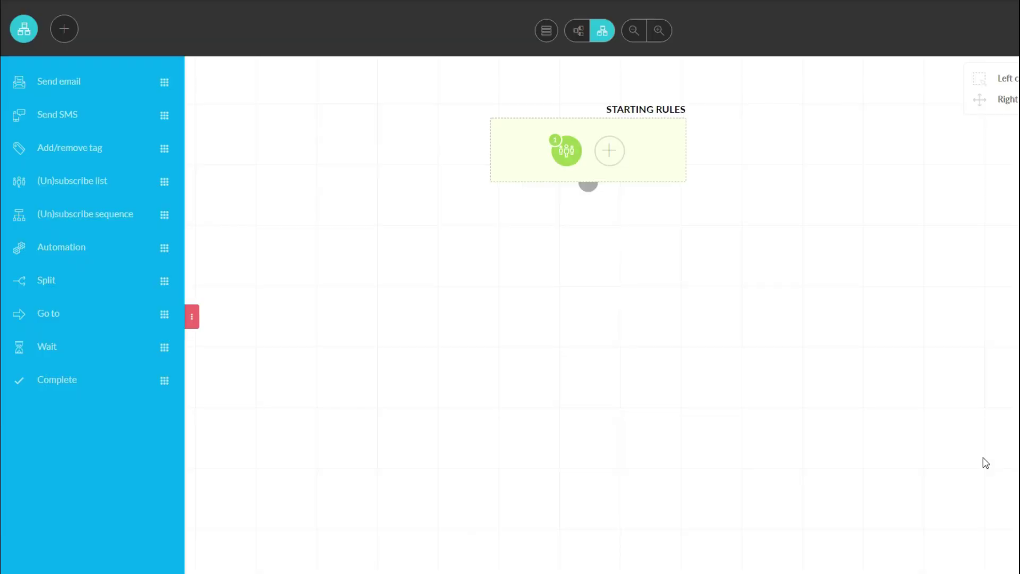
{"action": "left_click", "coordinate": [561, 157]}
{"action": "left_click_drag", "start_coordinate": [22, 85], "coordinate": [451, 295]}
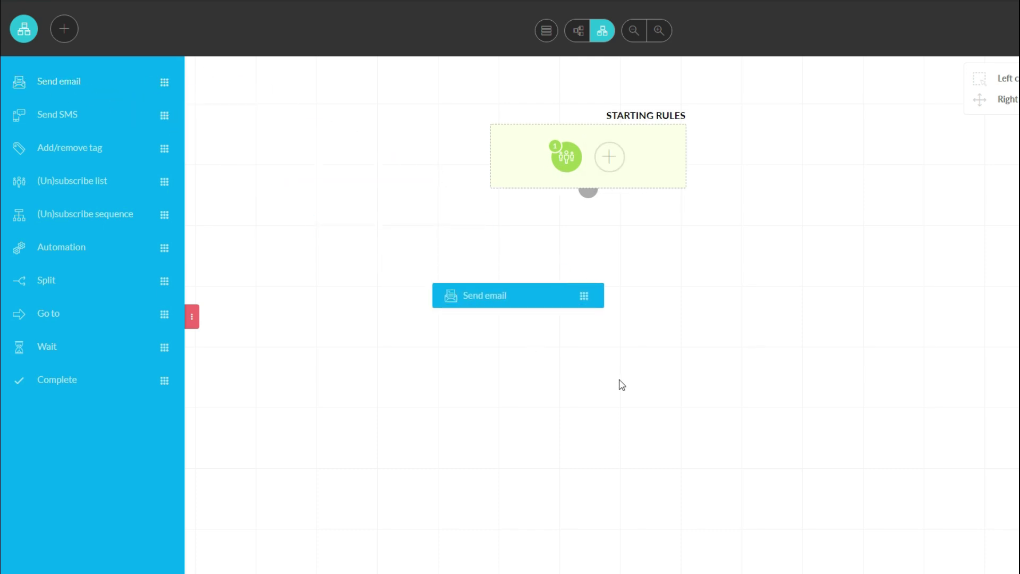
{"action": "left_click", "coordinate": [587, 192]}
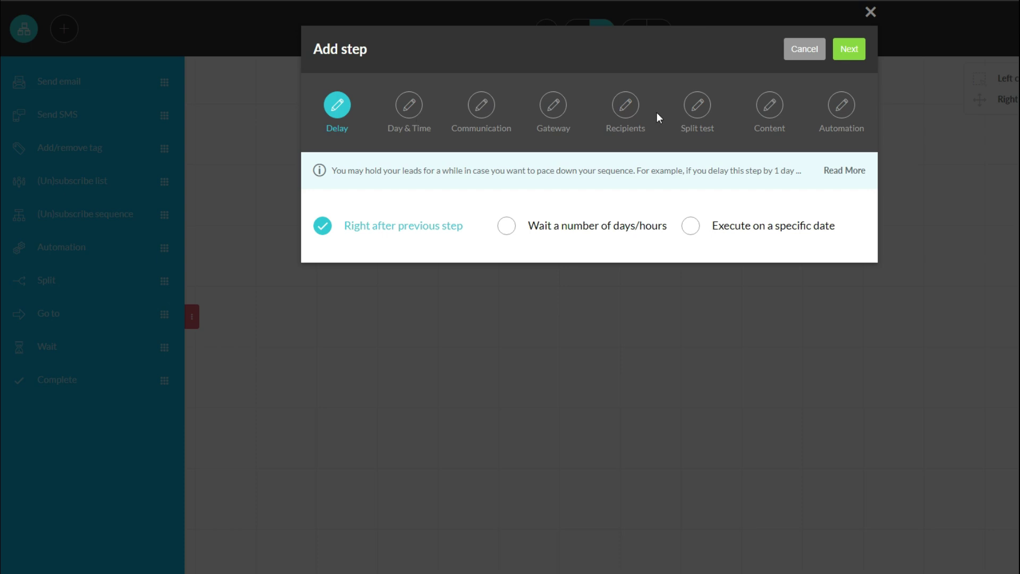
{"action": "left_click", "coordinate": [870, 13]}
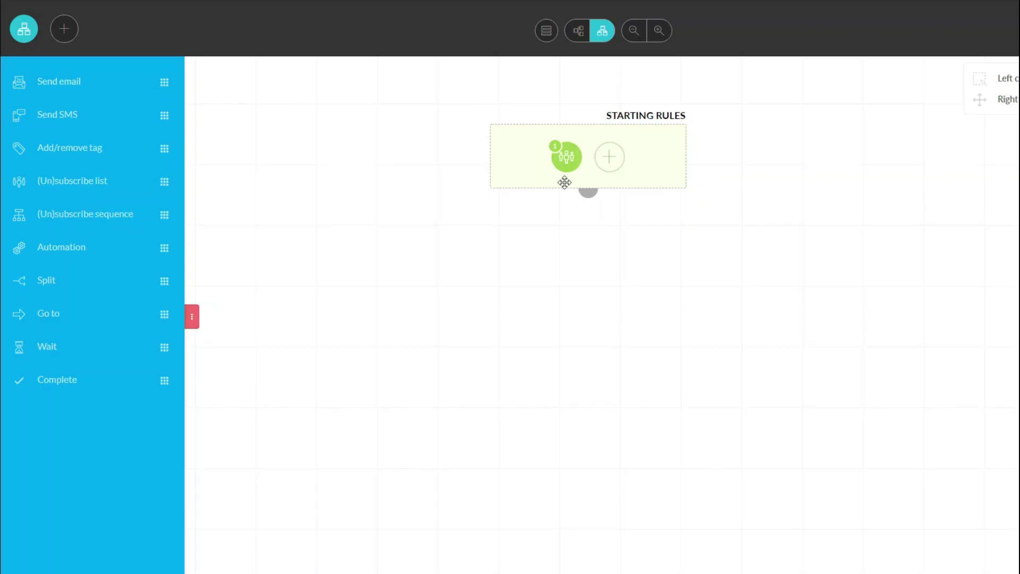
{"action": "mouse_move", "coordinate": [583, 194]}
{"action": "left_mouse_down"}
{"action": "mouse_move", "coordinate": [566, 232]}
{"action": "mouse_move", "coordinate": [526, 262]}
{"action": "mouse_move", "coordinate": [583, 205]}
{"action": "mouse_move", "coordinate": [544, 232]}
{"action": "mouse_move", "coordinate": [539, 245]}
{"action": "mouse_move", "coordinate": [587, 204]}
{"action": "left_mouse_up"}
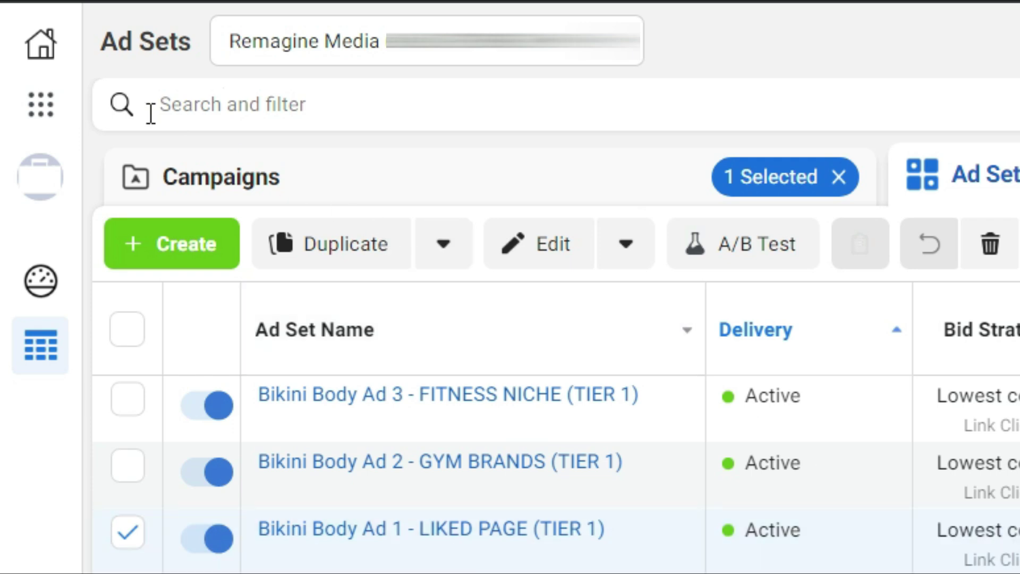
In Facebook Ads Manager, open the audience manager and start a saved audience named "Liked Gym Goddess Page".
{"action": "left_click", "coordinate": [41, 105]}
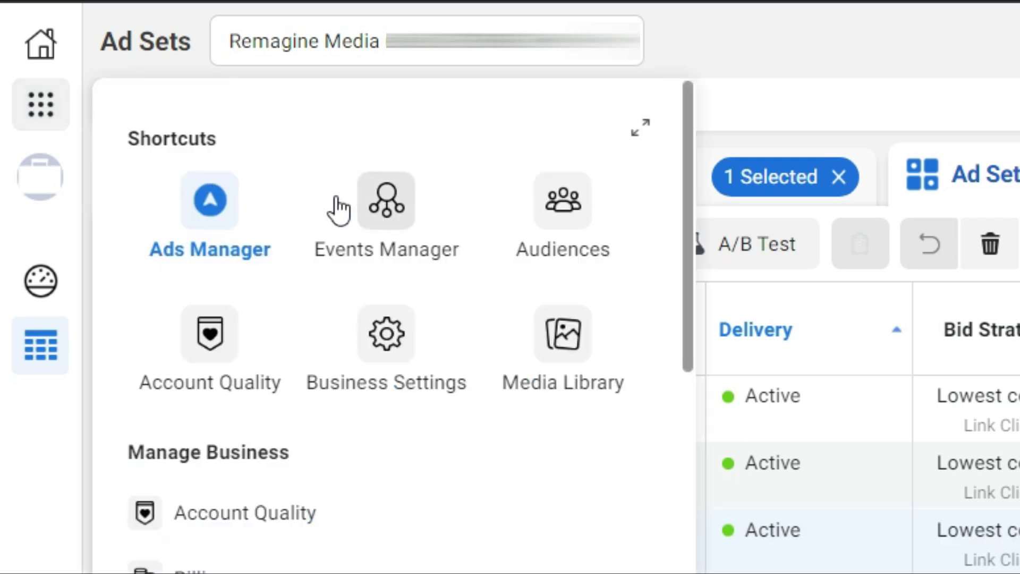
{"action": "left_click", "coordinate": [558, 218]}
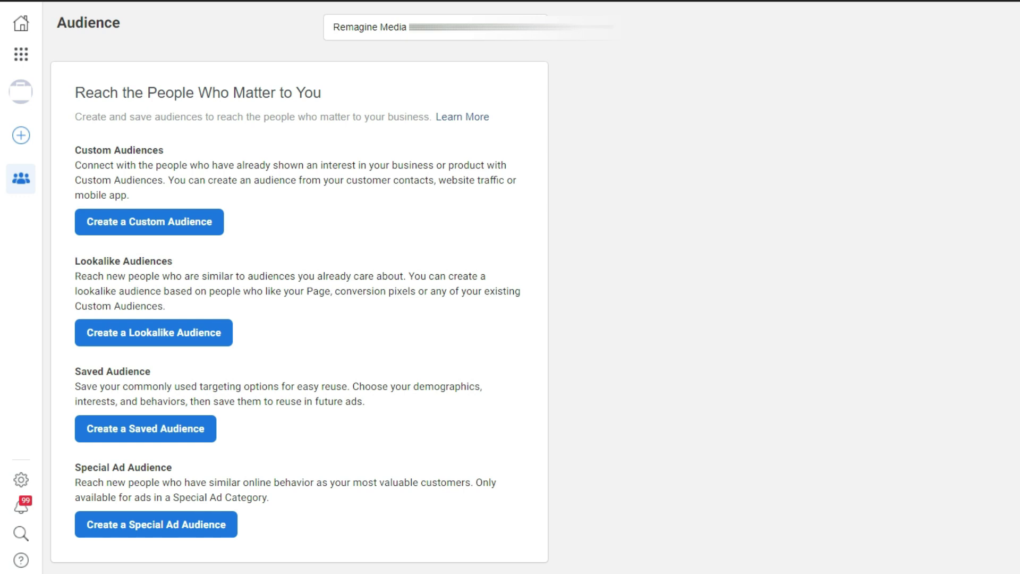
{"action": "left_click", "coordinate": [191, 428]}
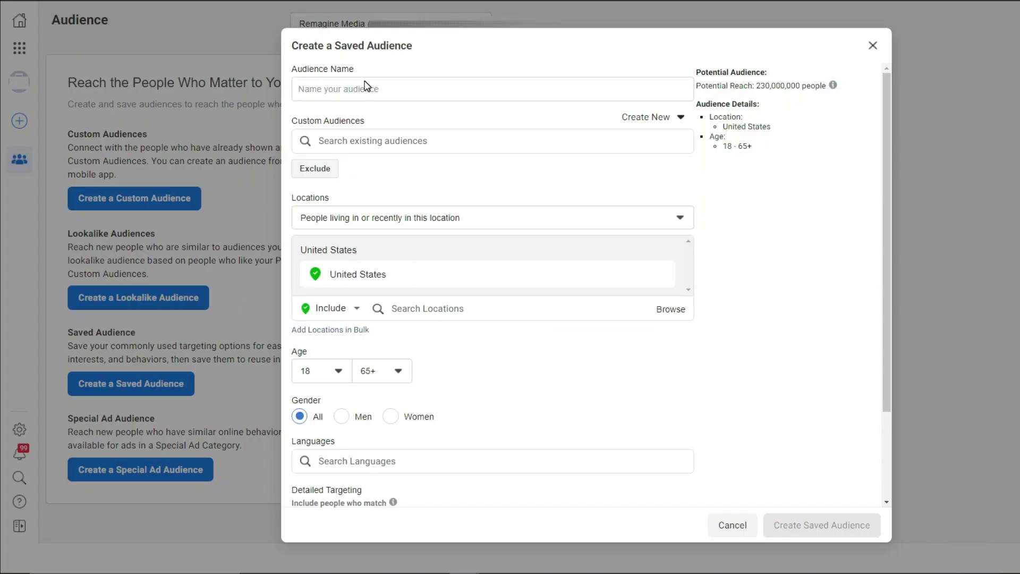
{"action": "left_click", "coordinate": [364, 88]}
{"action": "type", "text": "Liked"}
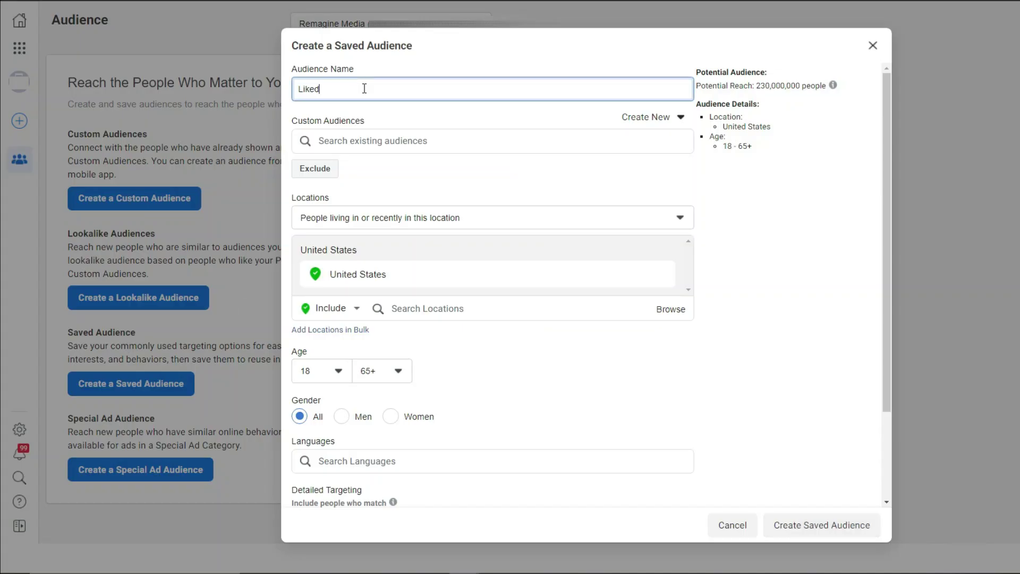
{"action": "type", "text": " Gym Goddess Page"}
{"action": "left_click", "coordinate": [392, 118]}
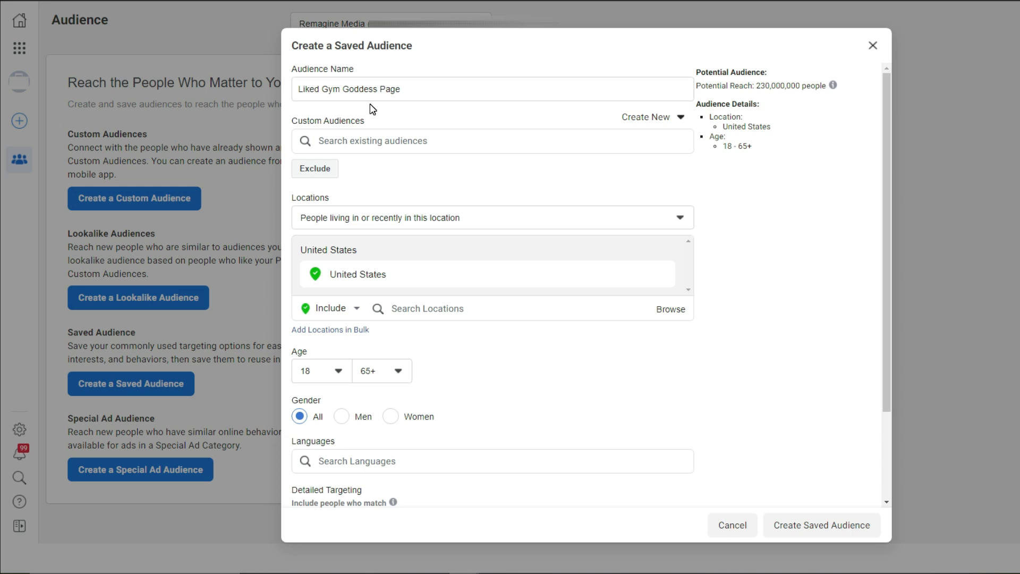
Add Canada and the Europe region to the saved audience's included locations.
{"action": "left_click", "coordinate": [406, 309]}
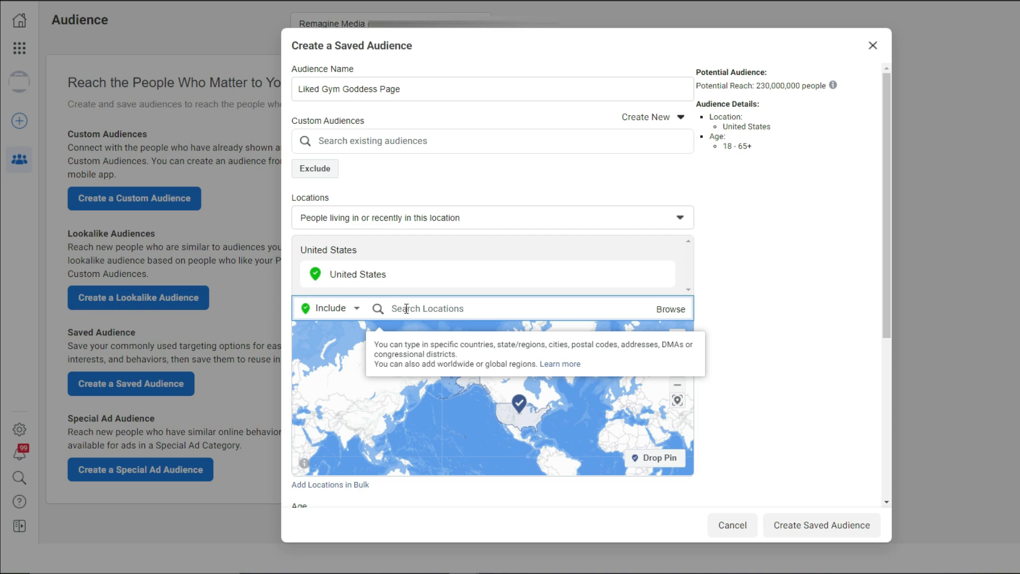
{"action": "type", "text": "Canada"}
{"action": "left_click", "coordinate": [417, 337]}
{"action": "type", "text": "Europe"}
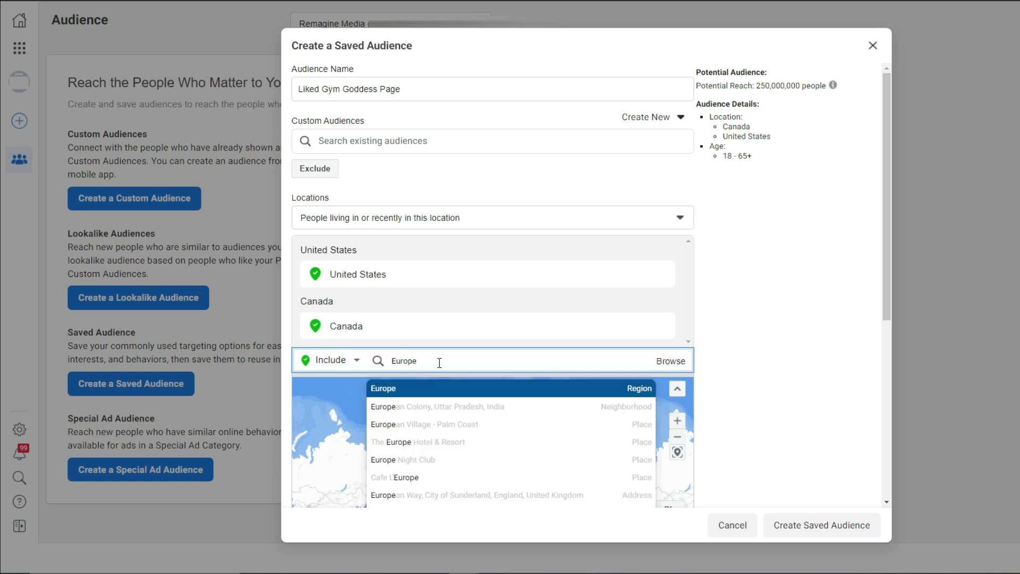
{"action": "left_click", "coordinate": [417, 392]}
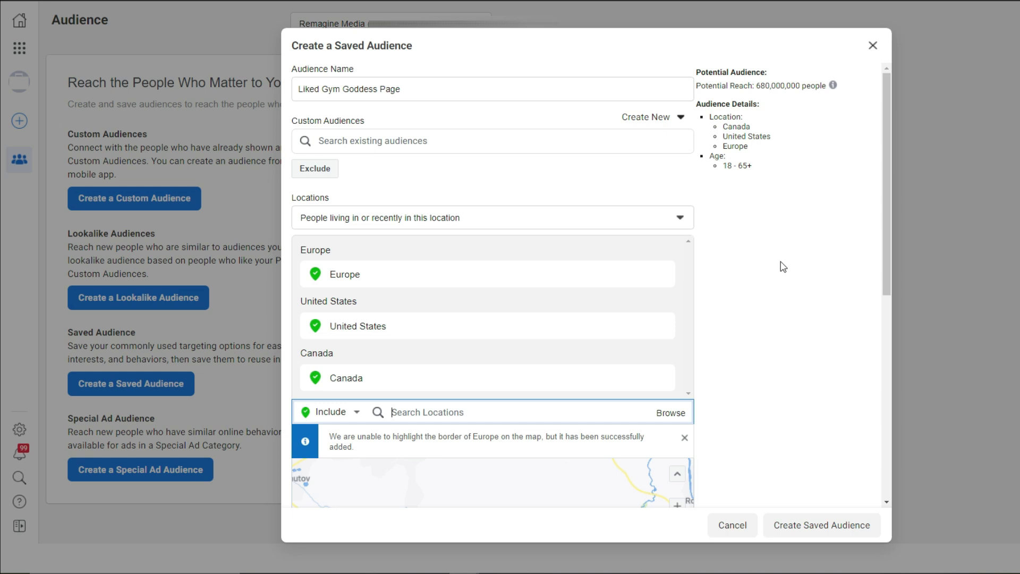
Restrict the saved audience to women and set its minimum age to 21.
{"action": "scroll", "coordinate": [765, 371], "scroll_direction": "down", "scroll_amount": 1}
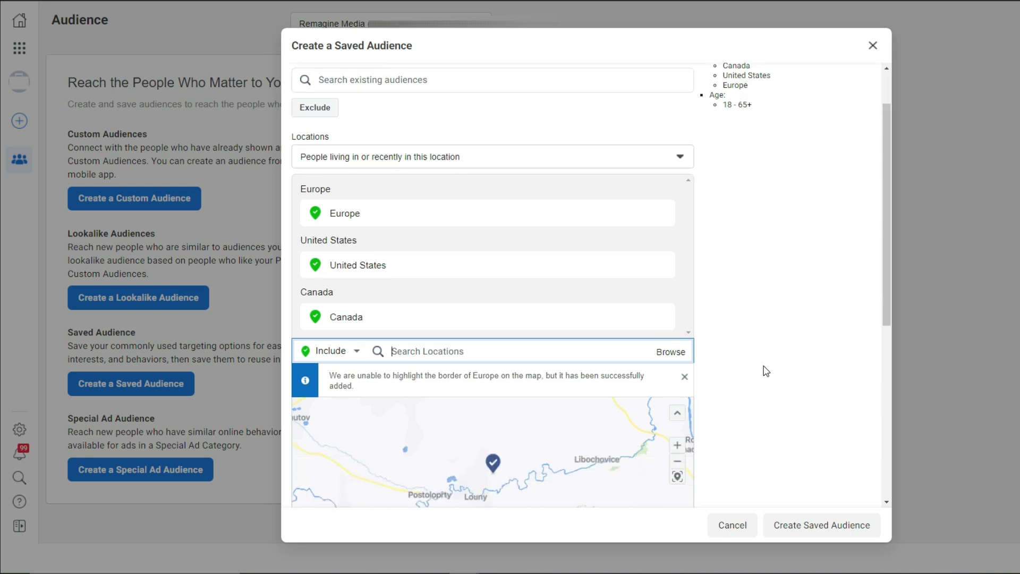
{"action": "scroll", "coordinate": [766, 370], "scroll_direction": "down", "scroll_amount": 5}
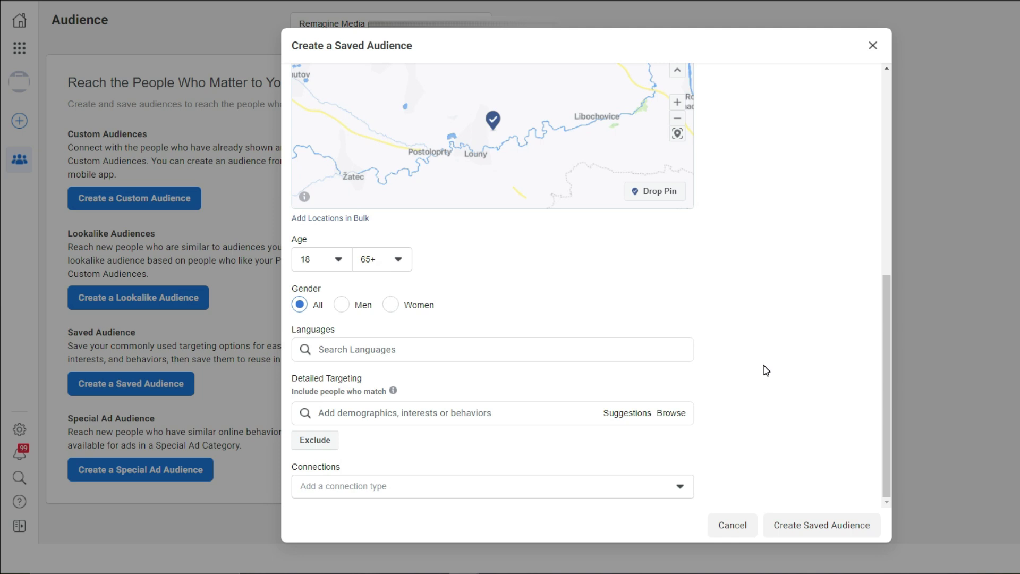
{"action": "left_click", "coordinate": [390, 312]}
{"action": "left_click", "coordinate": [338, 259]}
{"action": "scroll", "coordinate": [337, 318], "scroll_direction": "down", "scroll_amount": 1}
{"action": "left_click", "coordinate": [346, 432]}
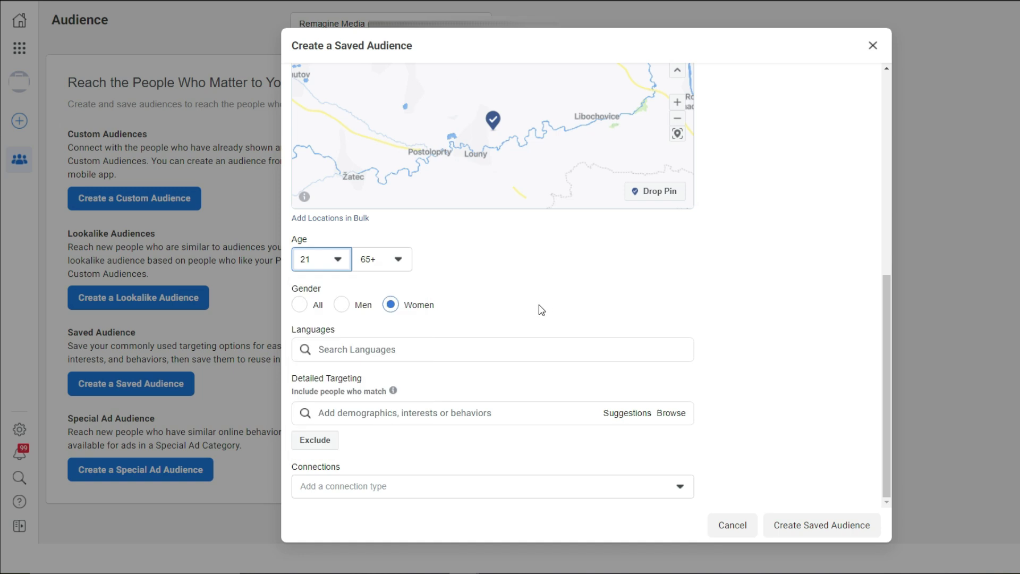
Limit the saved audience's language to English (All).
{"action": "left_click", "coordinate": [408, 348]}
{"action": "type", "text": "english"}
{"action": "left_click", "coordinate": [396, 371]}
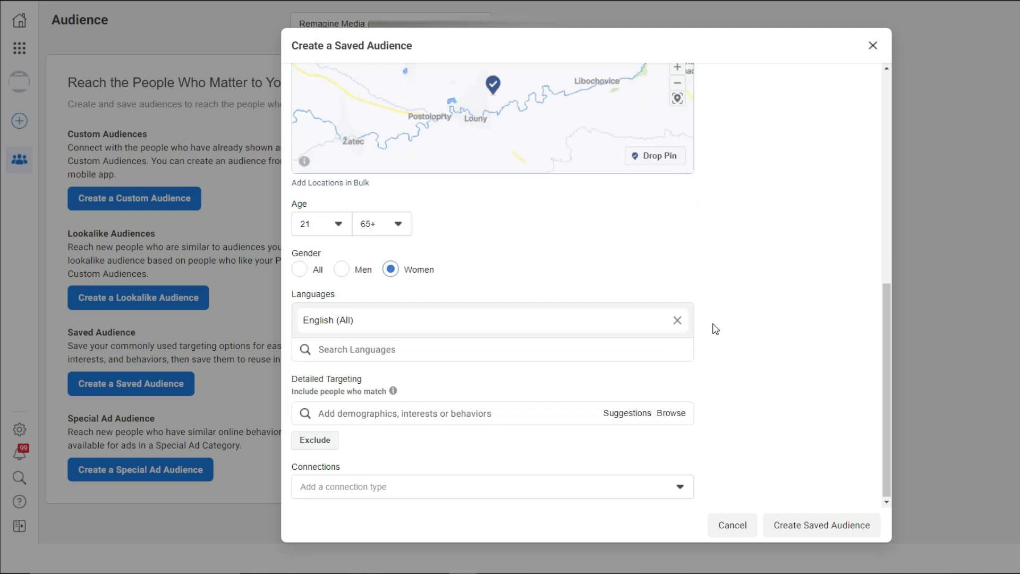
Set the audience's connection type to people who like your Page and add the Gym Goddess page.
{"action": "scroll", "coordinate": [715, 329], "scroll_direction": "up", "scroll_amount": 8}
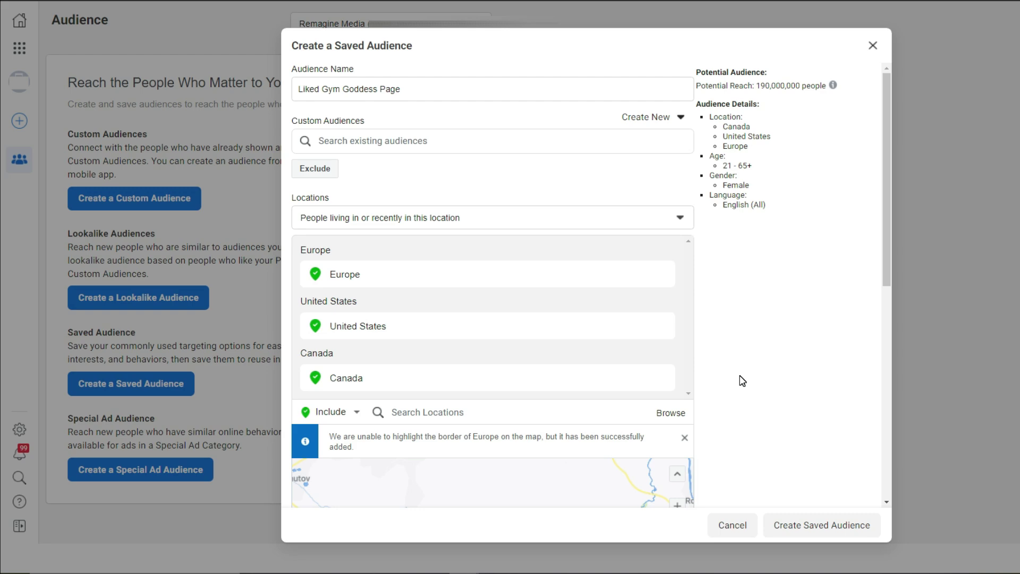
{"action": "scroll", "coordinate": [742, 381], "scroll_direction": "down", "scroll_amount": 10}
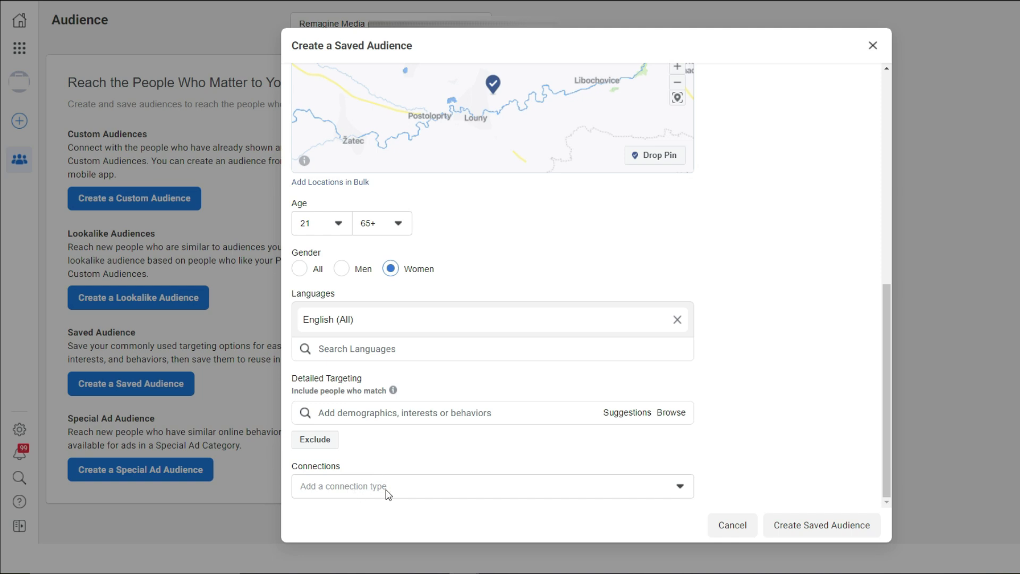
{"action": "left_click", "coordinate": [685, 491]}
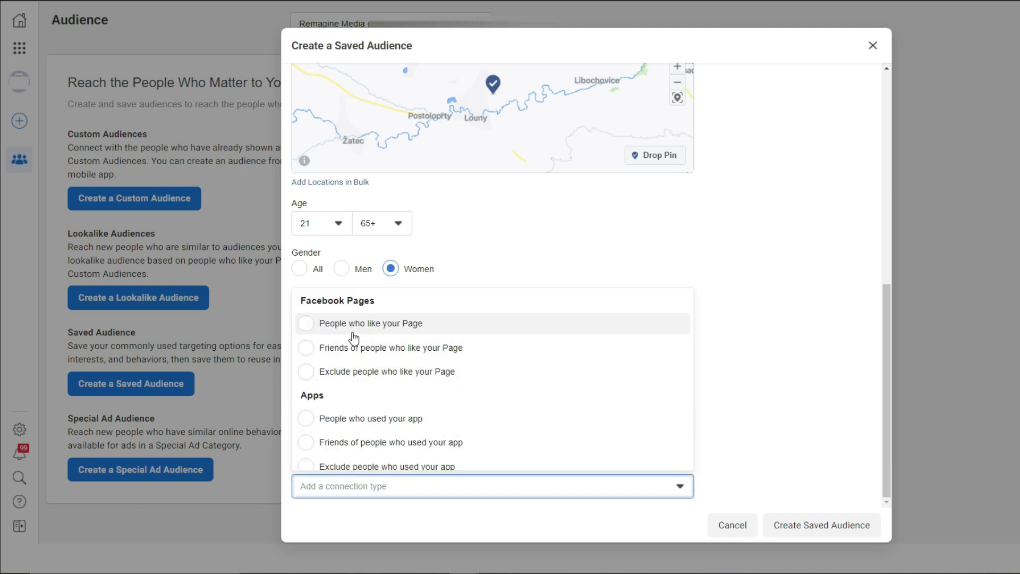
{"action": "left_click", "coordinate": [312, 330]}
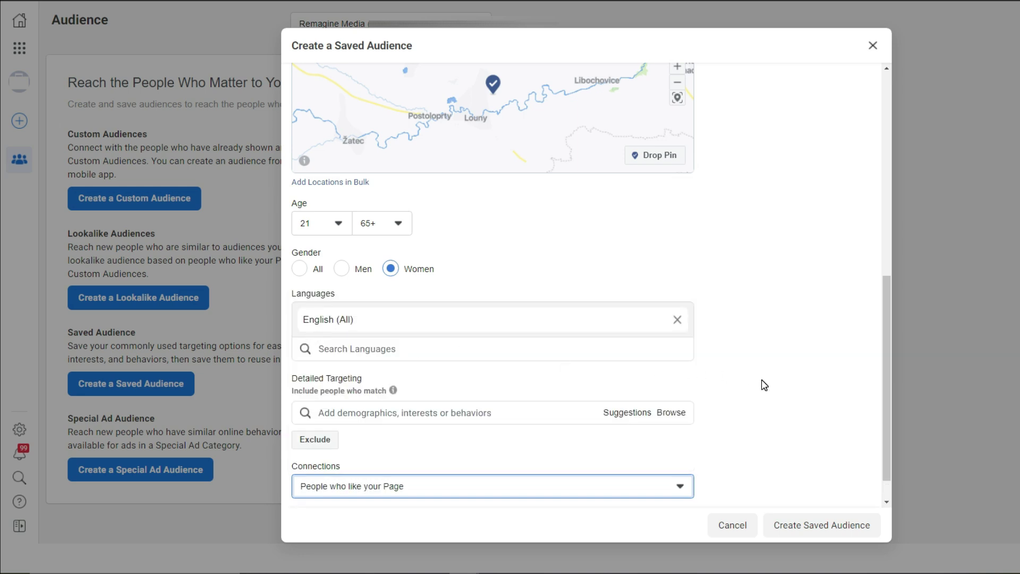
{"action": "scroll", "coordinate": [763, 385], "scroll_direction": "down", "scroll_amount": 1}
{"action": "left_click", "coordinate": [401, 486]}
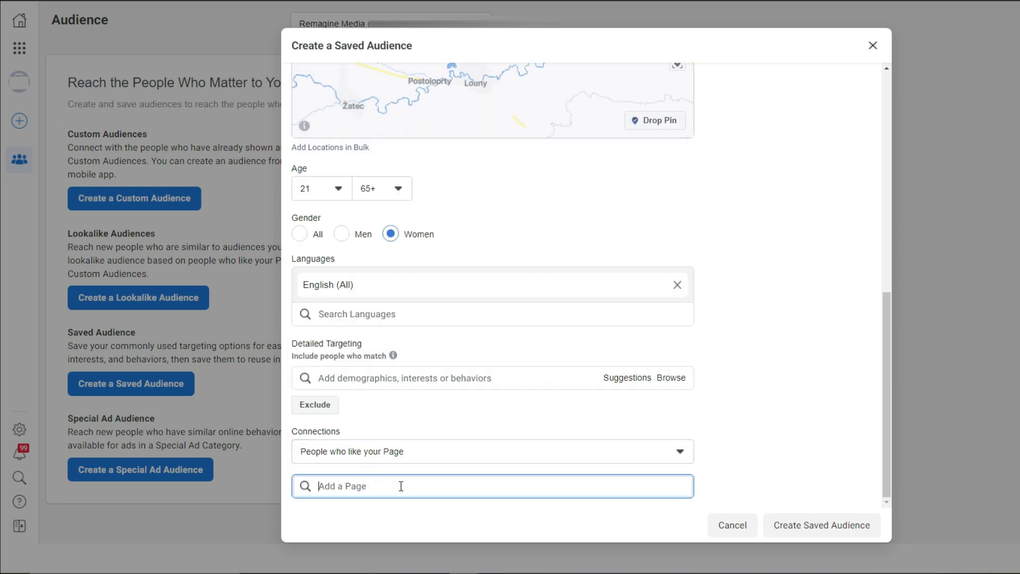
{"action": "type", "text": "gym"}
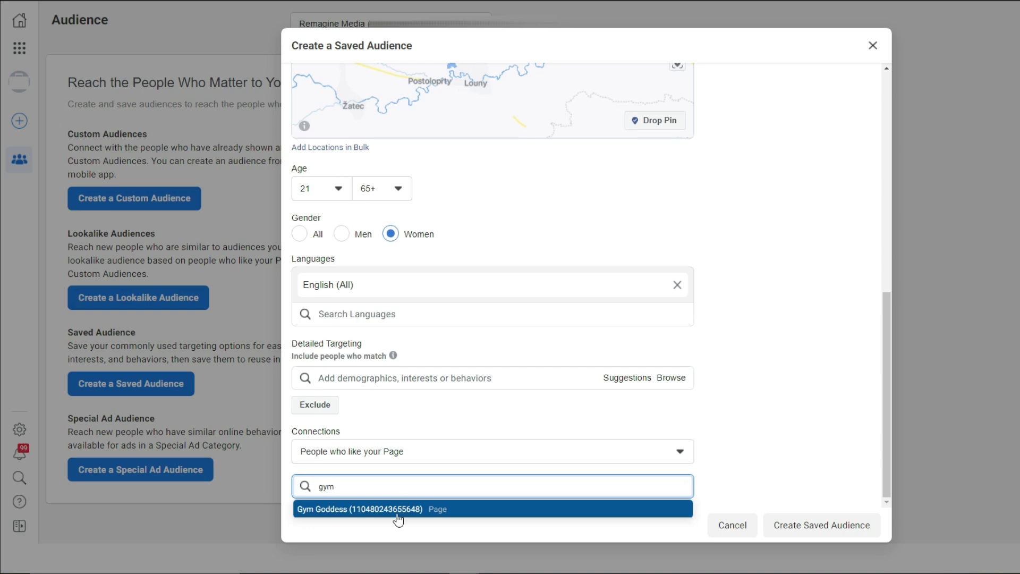
{"action": "left_click", "coordinate": [400, 509]}
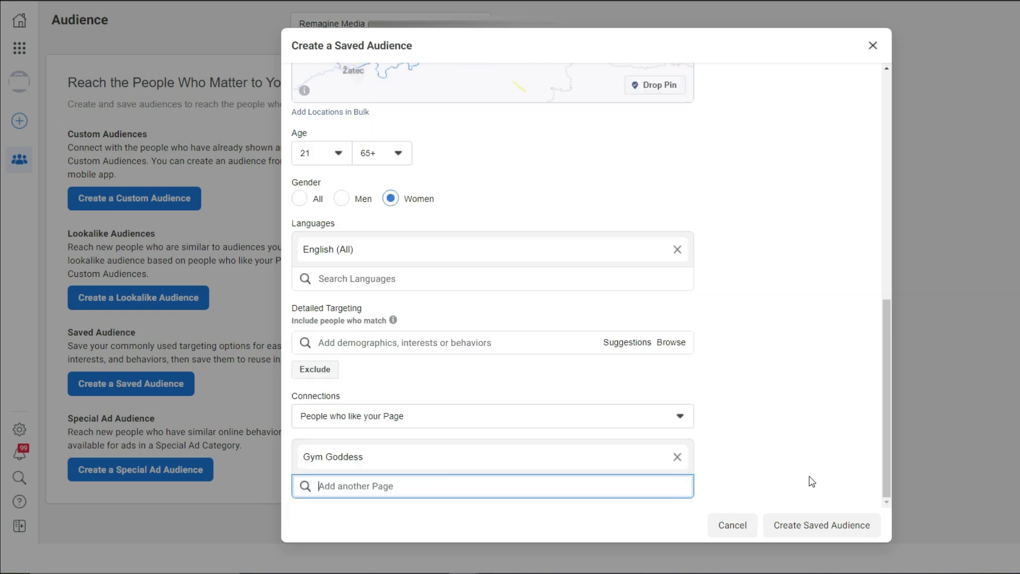
Review the audience details and create the saved audience.
{"action": "scroll", "coordinate": [758, 444], "scroll_direction": "up", "scroll_amount": 10}
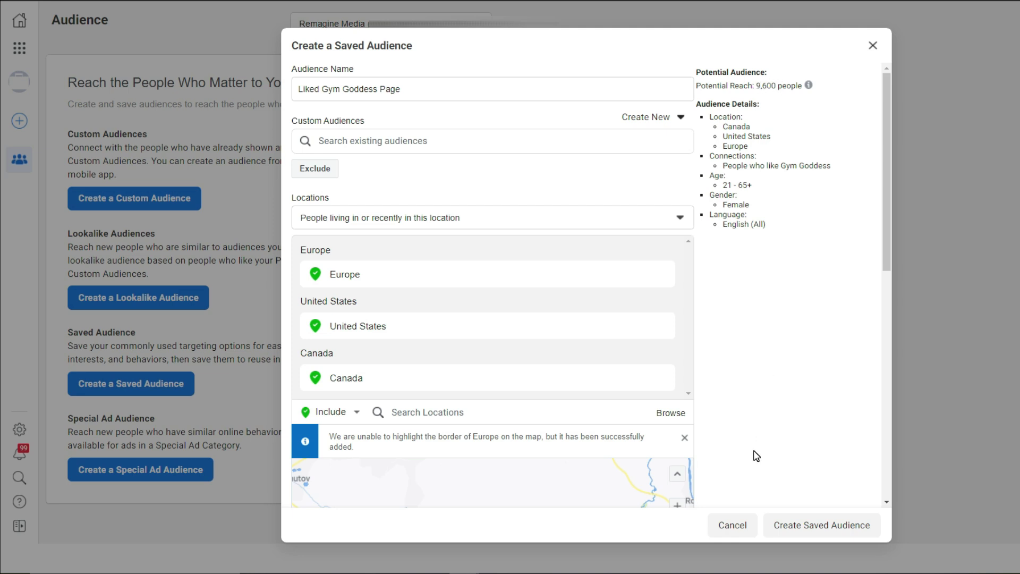
{"action": "scroll", "coordinate": [756, 456], "scroll_direction": "down", "scroll_amount": 10}
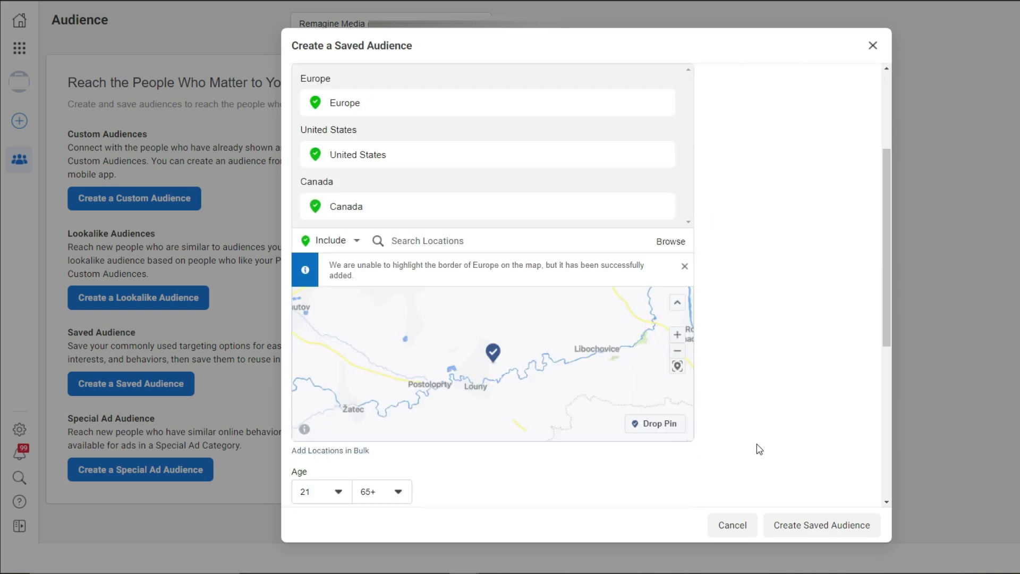
{"action": "left_click", "coordinate": [813, 534]}
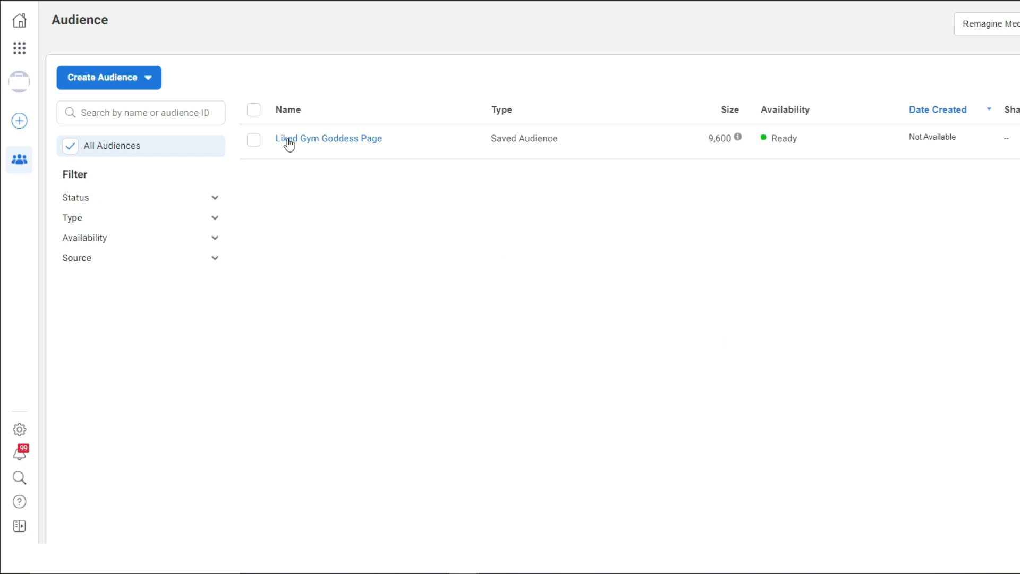
Start a new custom audience that uses a Facebook Page as its source.
{"action": "left_click", "coordinate": [147, 78]}
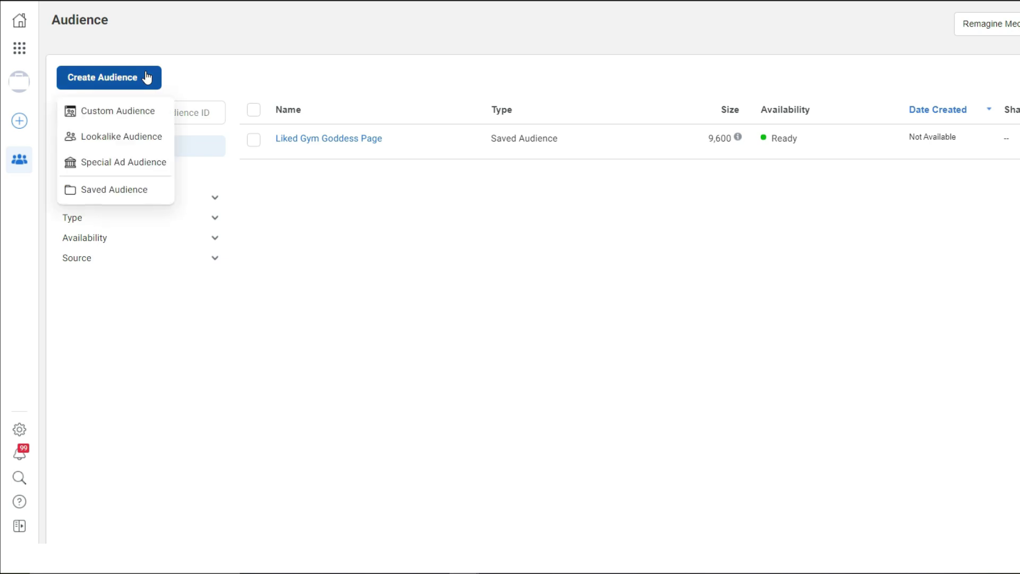
{"action": "left_click", "coordinate": [137, 112]}
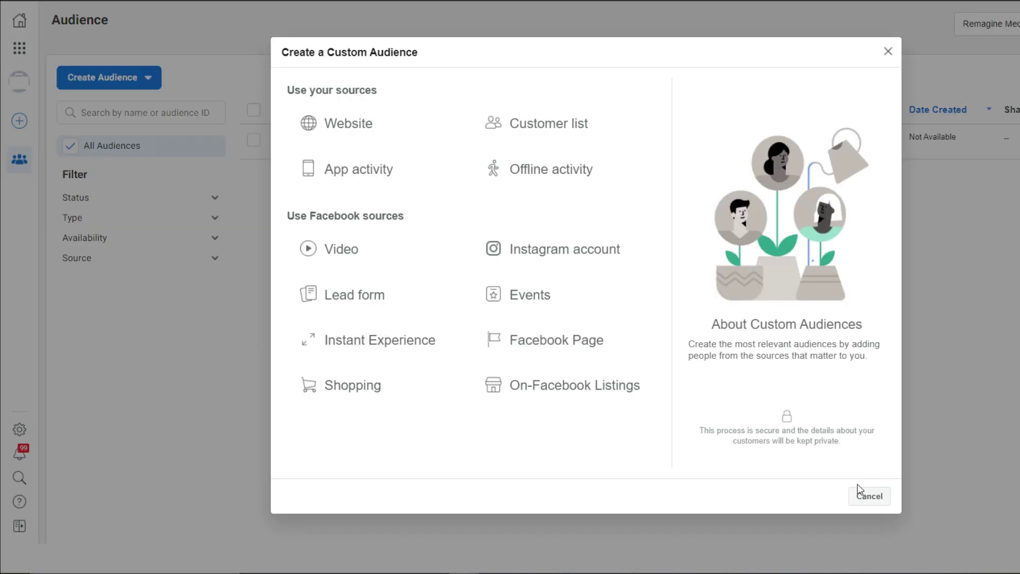
{"action": "left_click", "coordinate": [558, 347]}
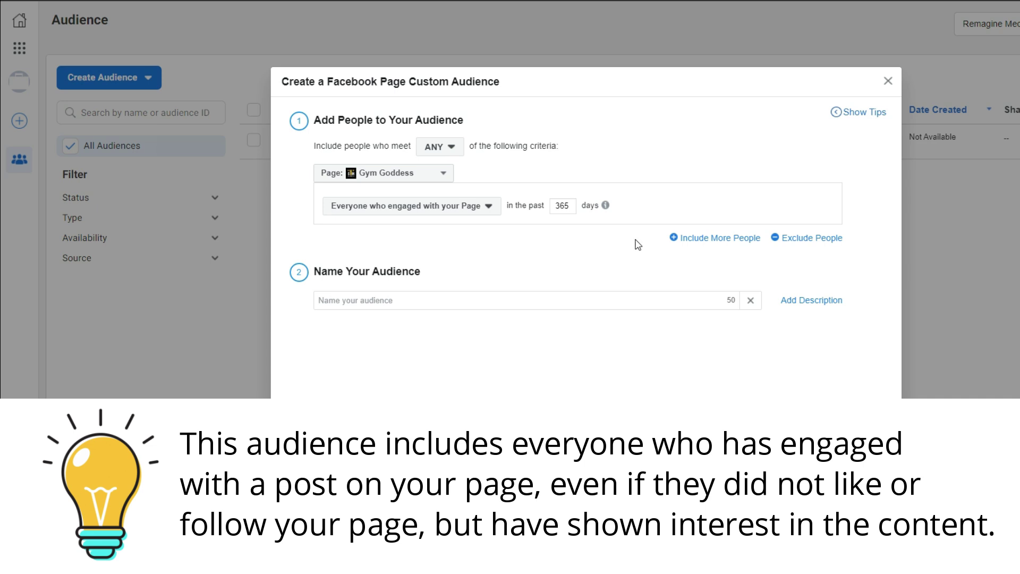
Create the custom audience as "Engaged with Gym Goddess" with the description "in the last 365 days" and close the confirmation.
{"action": "left_click", "coordinate": [423, 301]}
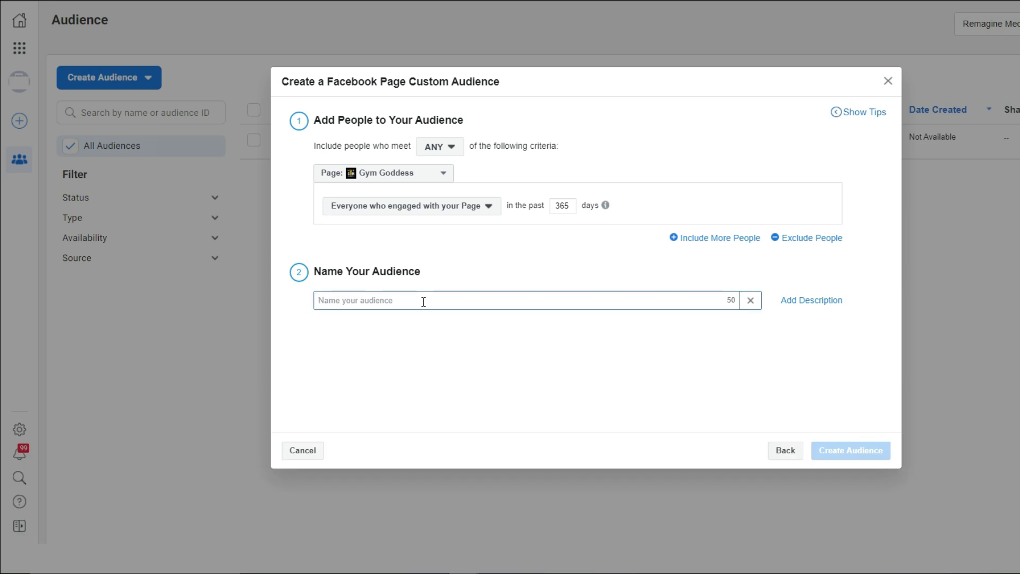
{"action": "type", "text": "Engaged with "}
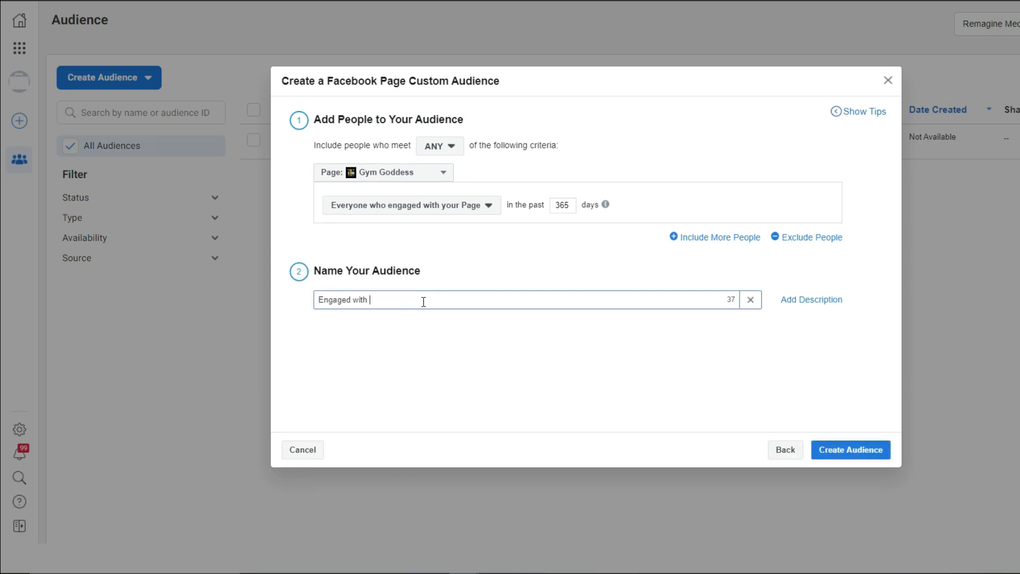
{"action": "type", "text": "Gym Goddess"}
{"action": "left_click", "coordinate": [812, 301]}
{"action": "left_click", "coordinate": [387, 348]}
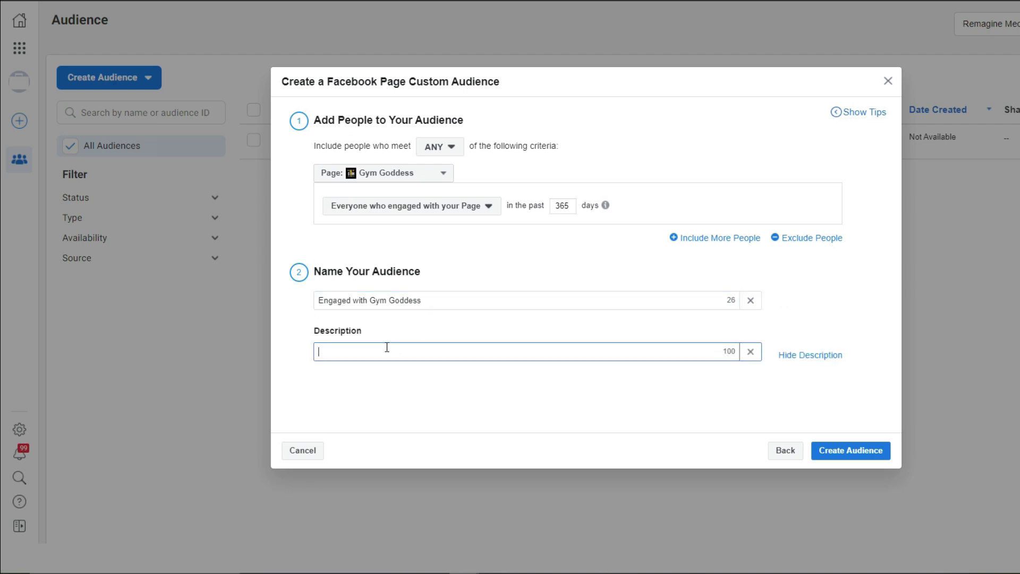
{"action": "type", "text": "in the last 365 days"}
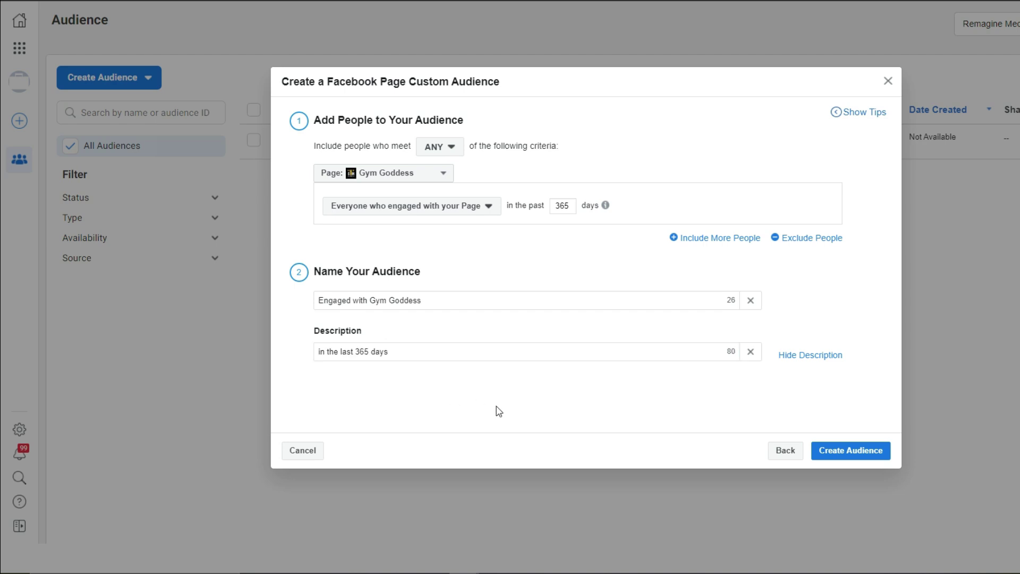
{"action": "left_click", "coordinate": [842, 454]}
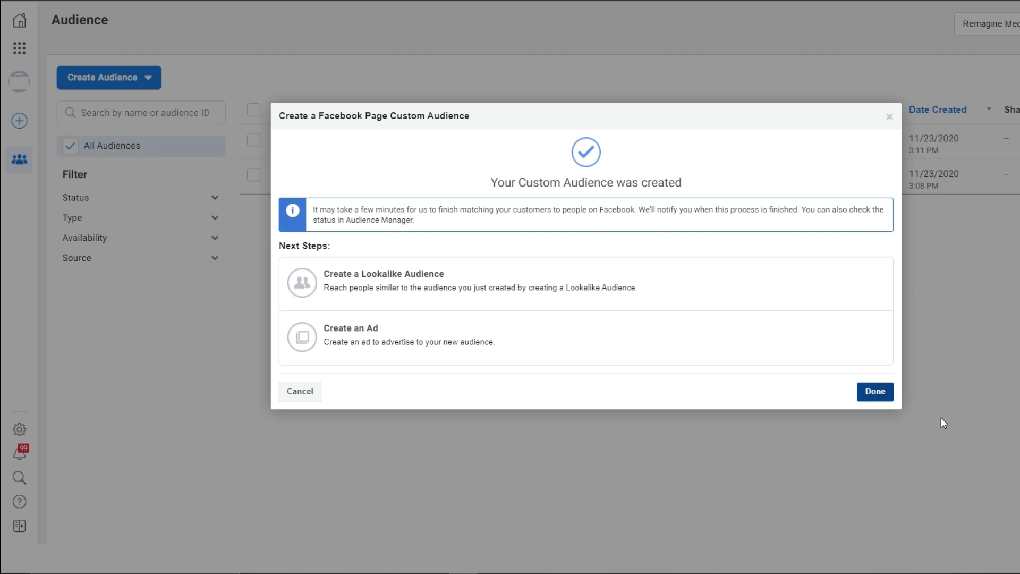
{"action": "left_click", "coordinate": [877, 394]}
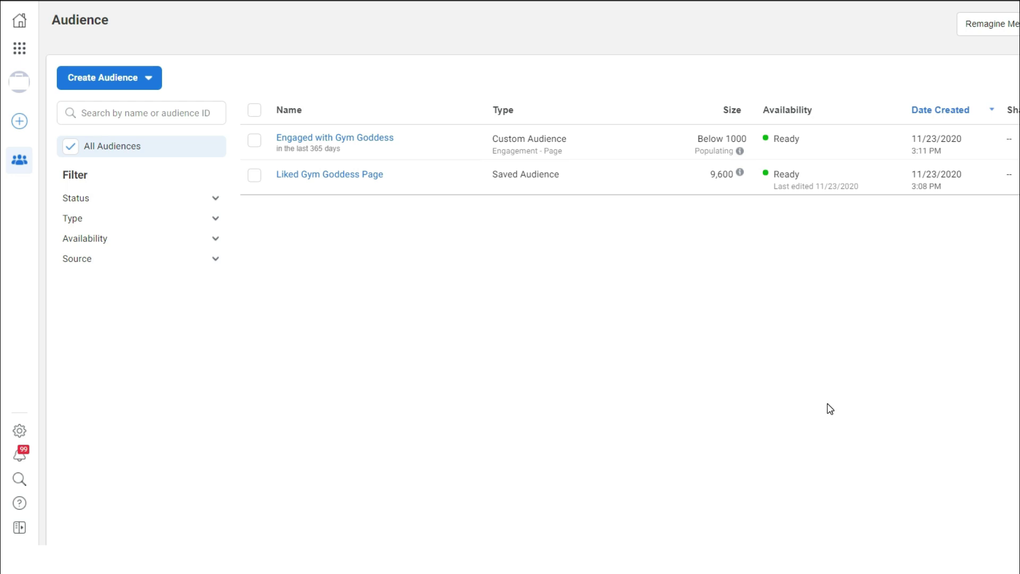
Start a new lookalike audience with the "Engaged with Gym Goddess" custom audience as its source.
{"action": "left_click", "coordinate": [149, 82]}
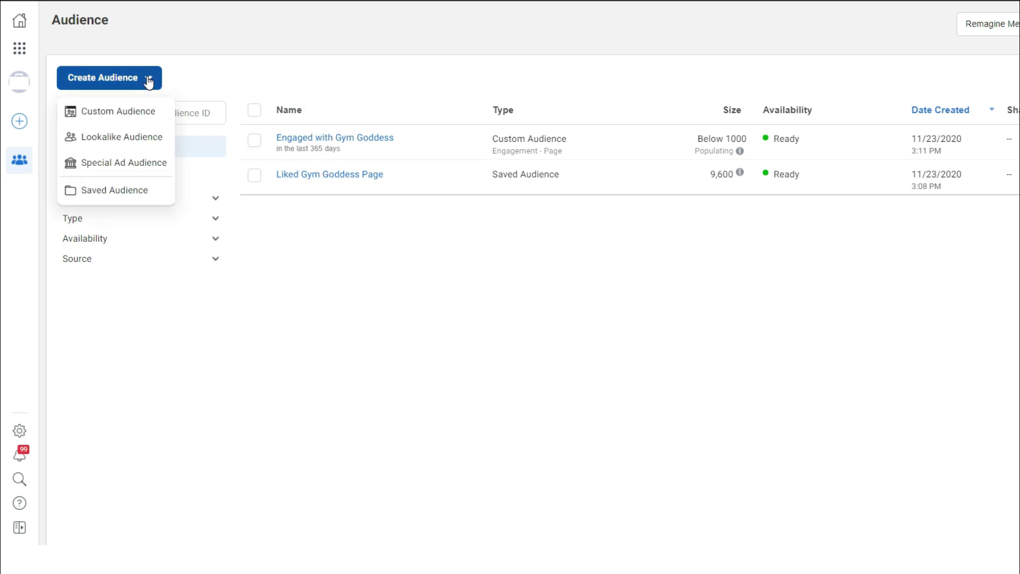
{"action": "left_click", "coordinate": [140, 145]}
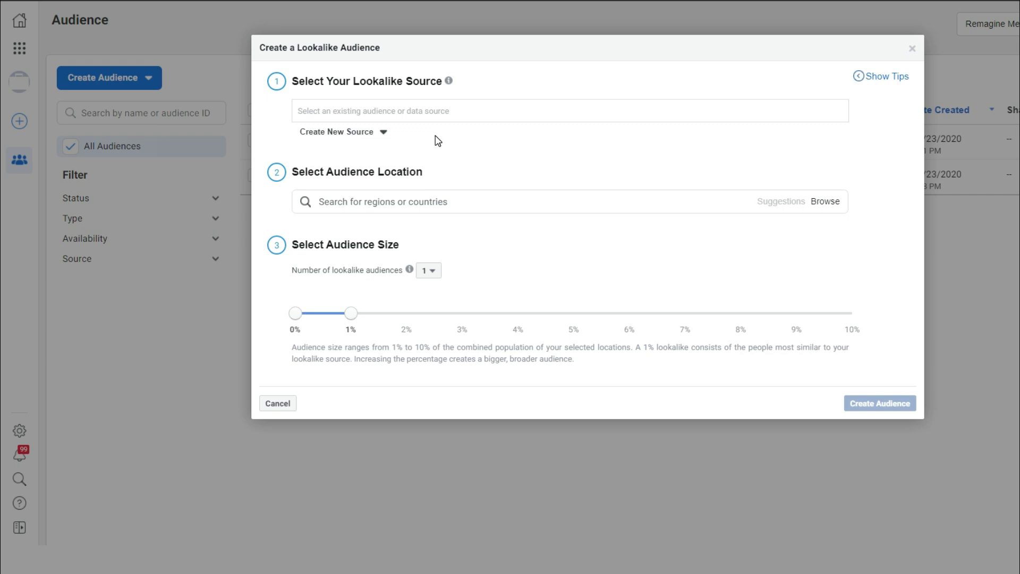
{"action": "left_click", "coordinate": [324, 108]}
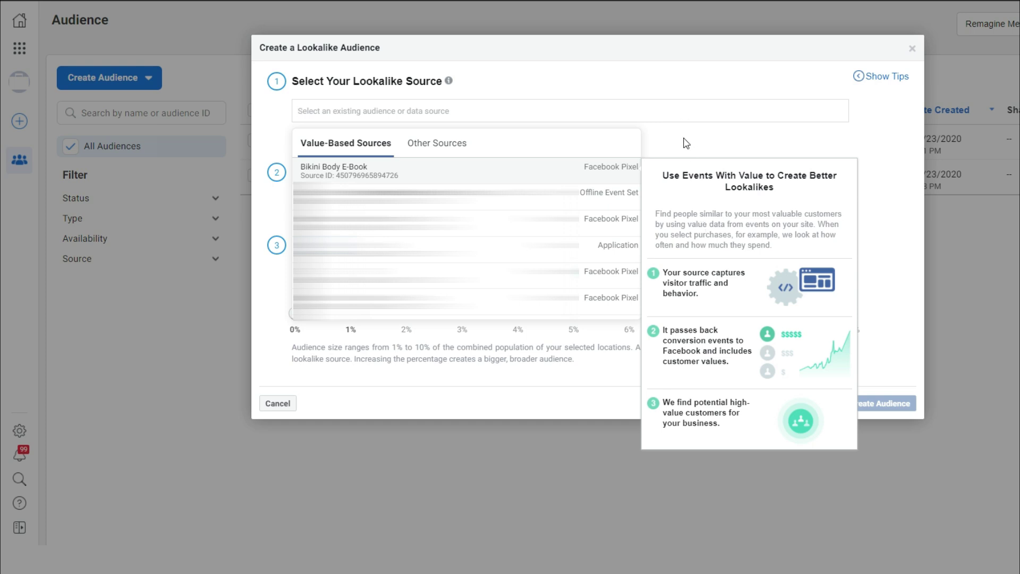
{"action": "left_click", "coordinate": [285, 112]}
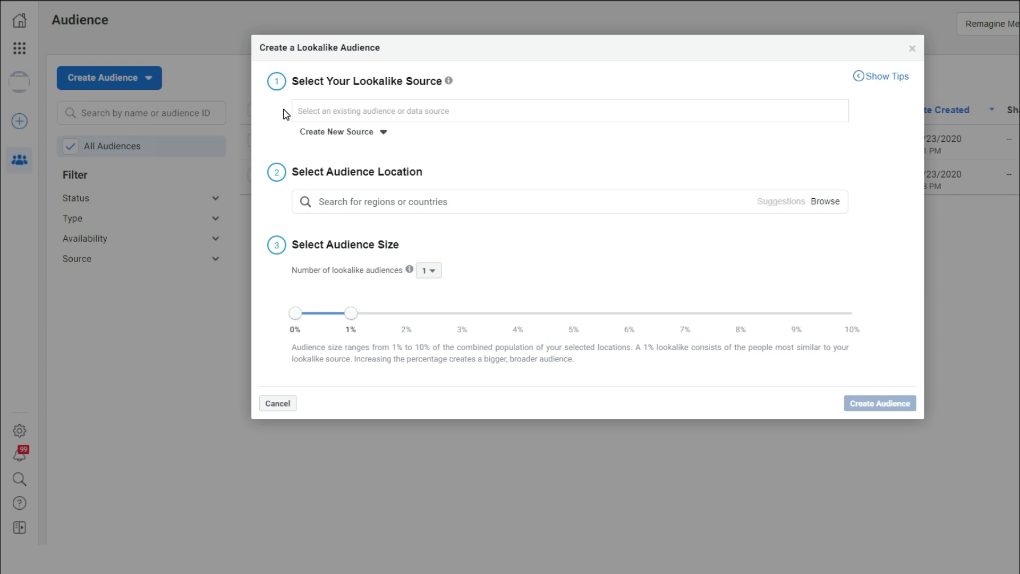
{"action": "left_click", "coordinate": [357, 111]}
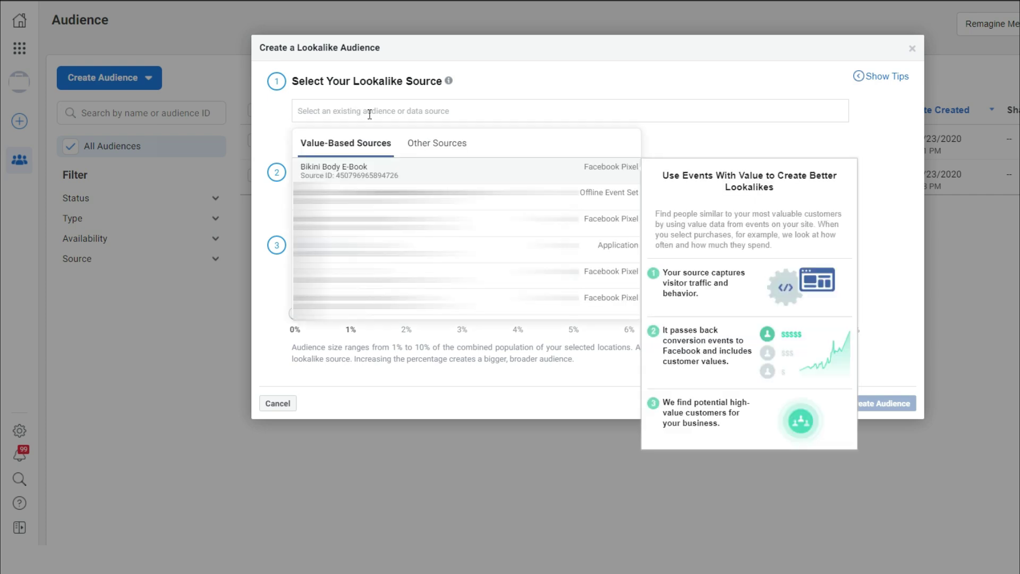
{"action": "left_click", "coordinate": [422, 145]}
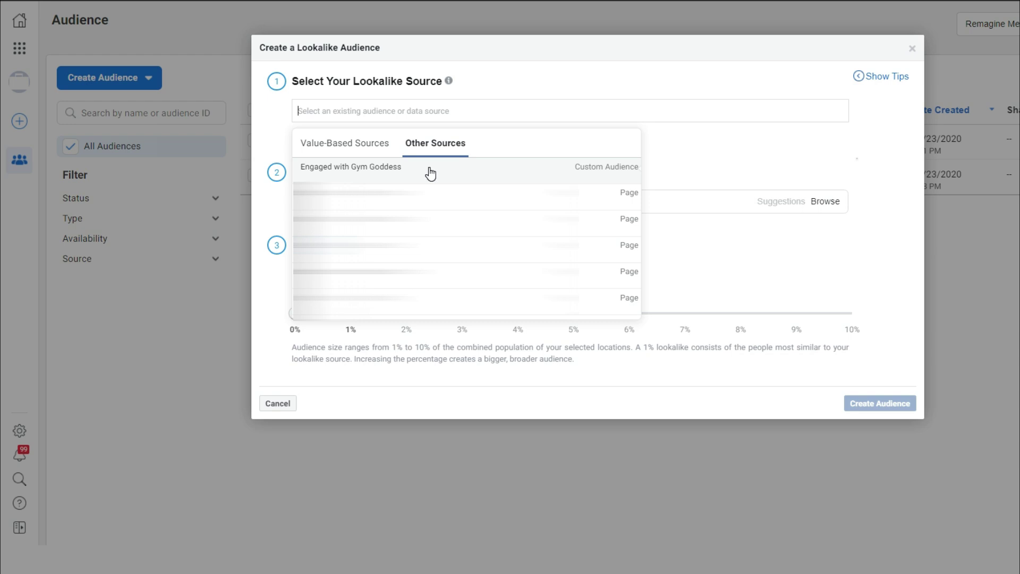
{"action": "left_click", "coordinate": [430, 171]}
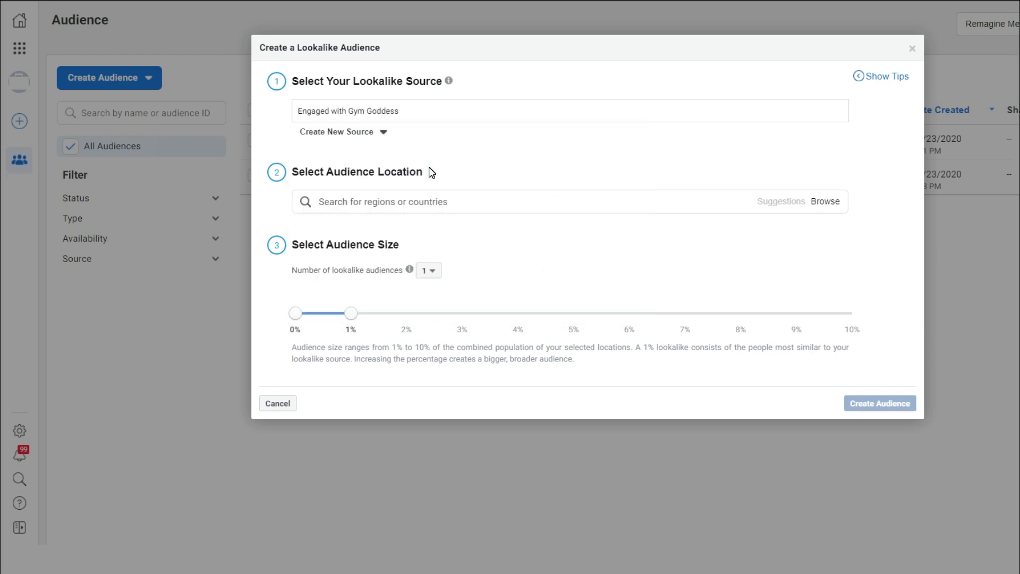
Set the lookalike audience's location to Canada, the United States and all countries in Europe.
{"action": "left_click", "coordinate": [424, 202]}
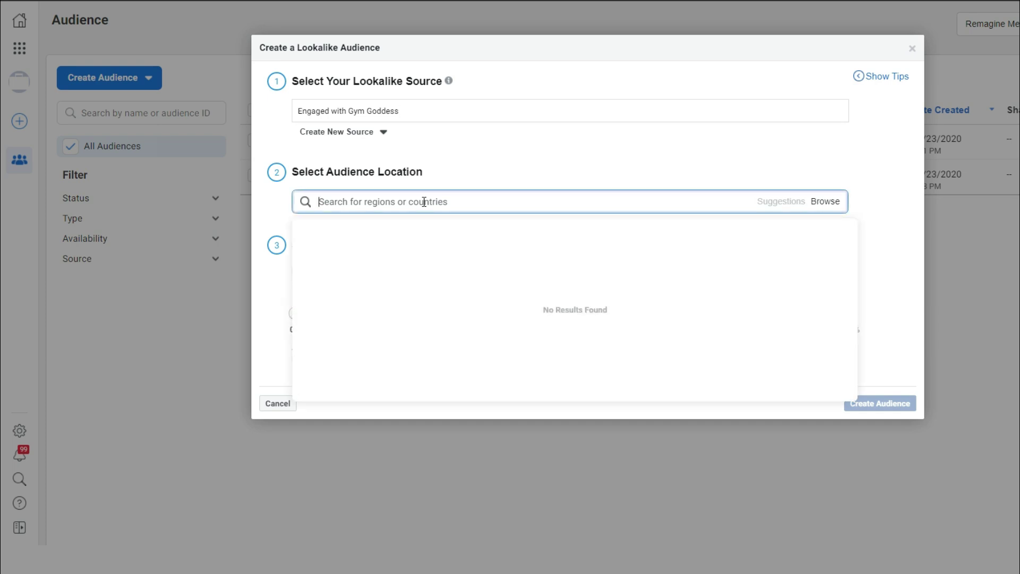
{"action": "left_click", "coordinate": [298, 317]}
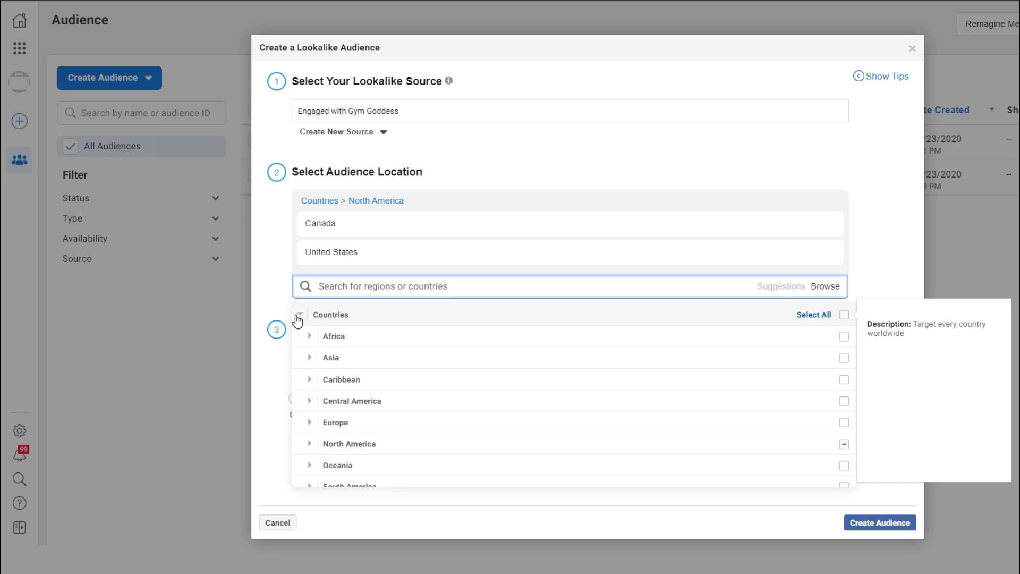
{"action": "left_click", "coordinate": [315, 423]}
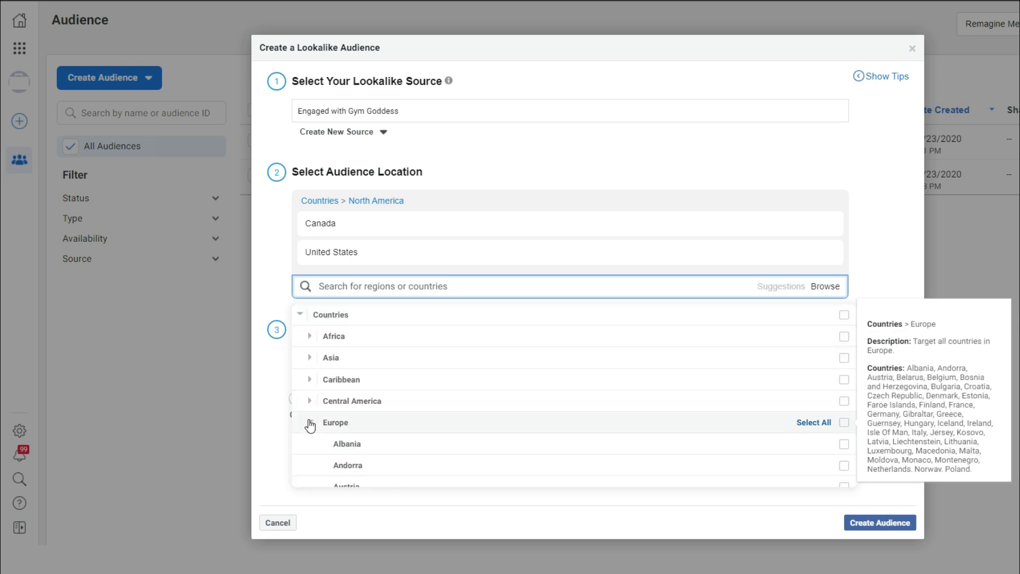
{"action": "scroll", "coordinate": [406, 410], "scroll_direction": "down", "scroll_amount": 2}
{"action": "scroll", "coordinate": [450, 392], "scroll_direction": "down", "scroll_amount": 2}
{"action": "scroll", "coordinate": [449, 392], "scroll_direction": "down", "scroll_amount": 3}
{"action": "scroll", "coordinate": [449, 393], "scroll_direction": "up", "scroll_amount": 7}
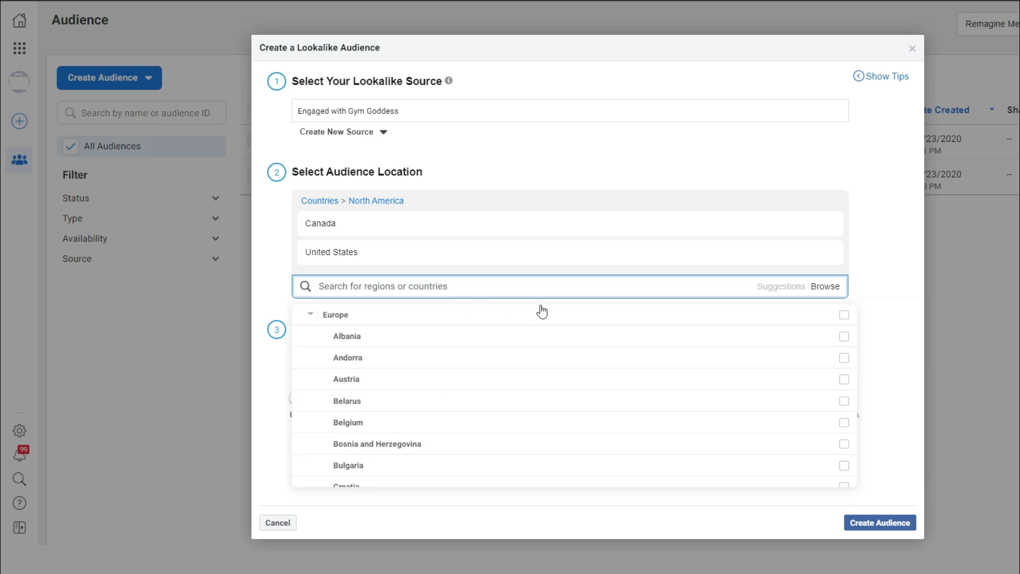
{"action": "left_click", "coordinate": [845, 318]}
{"action": "left_click", "coordinate": [405, 334]}
{"action": "scroll", "coordinate": [407, 336], "scroll_direction": "down", "scroll_amount": 5}
{"action": "scroll", "coordinate": [407, 336], "scroll_direction": "down", "scroll_amount": 3}
{"action": "scroll", "coordinate": [407, 336], "scroll_direction": "up", "scroll_amount": 8}
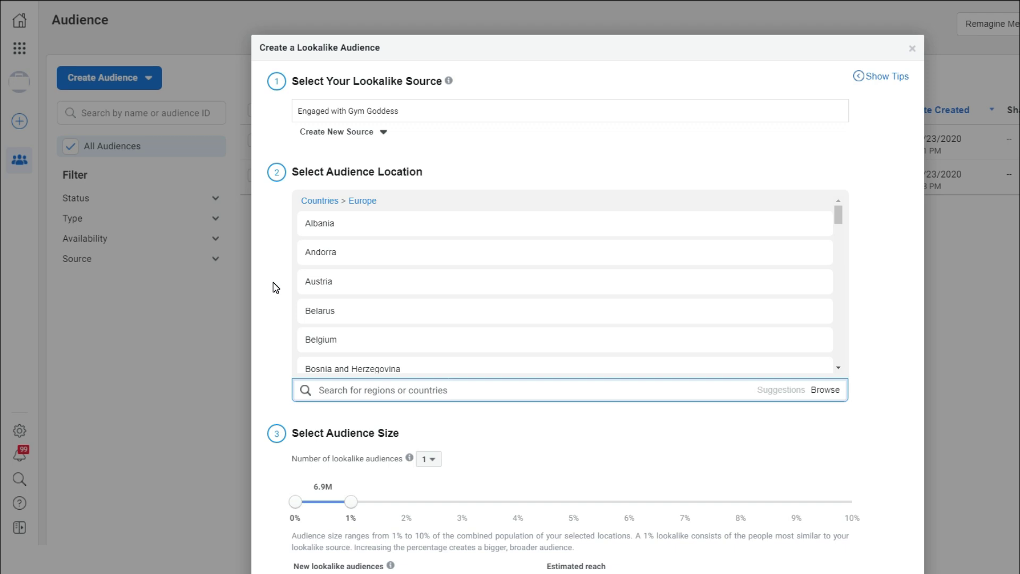
Review the audience size options and create one lookalike audience at 1%.
{"action": "scroll", "coordinate": [276, 288], "scroll_direction": "down", "scroll_amount": 2}
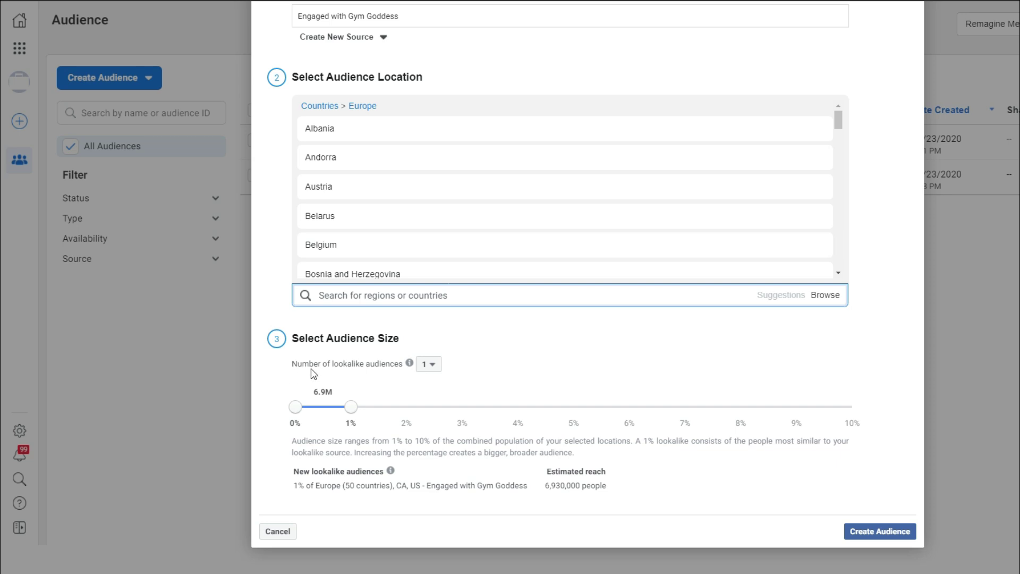
{"action": "mouse_move", "coordinate": [436, 372]}
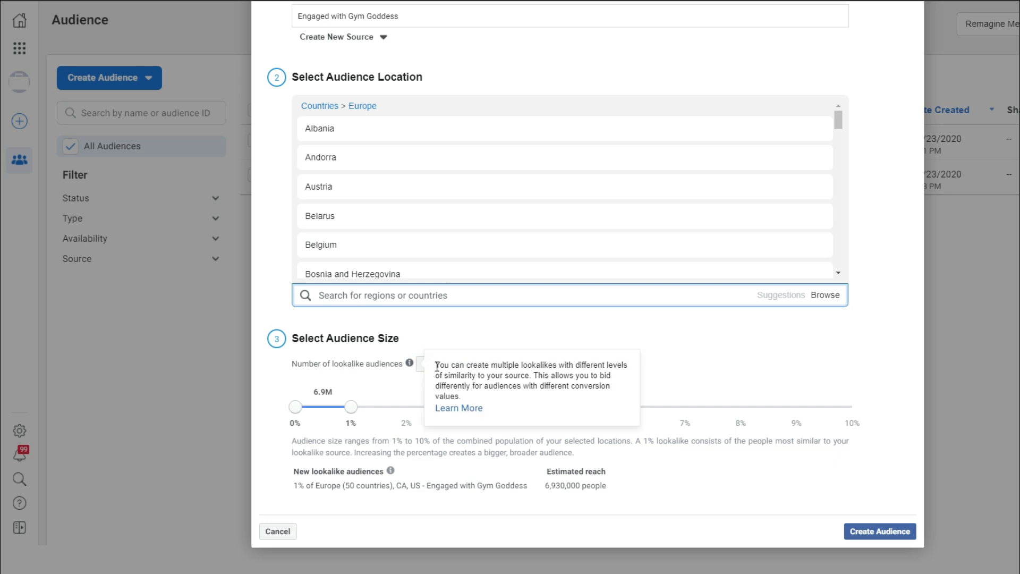
{"action": "left_click_drag", "start_coordinate": [635, 440], "coordinate": [718, 441]}
{"action": "left_click", "coordinate": [725, 440]}
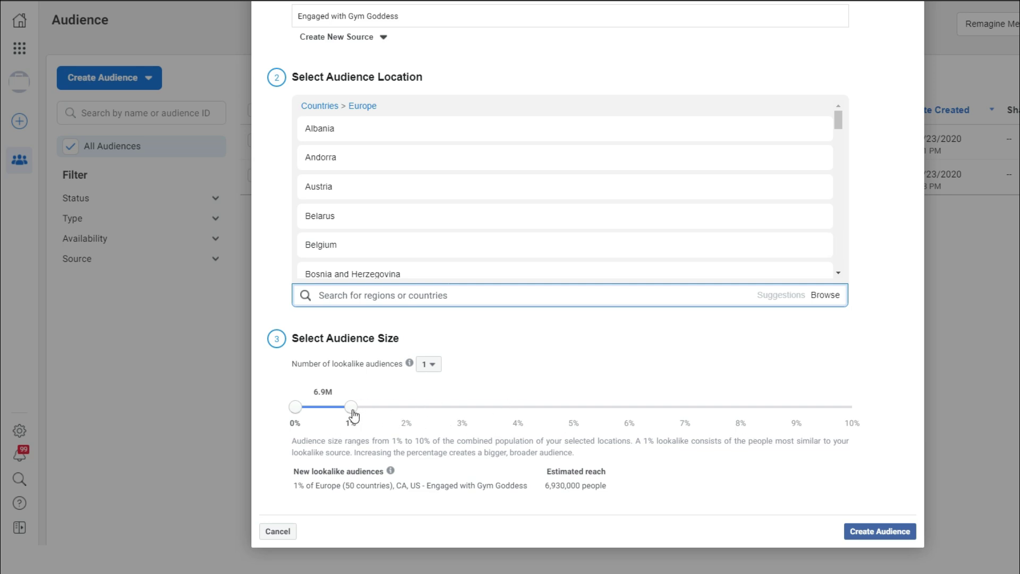
{"action": "left_click", "coordinate": [859, 536]}
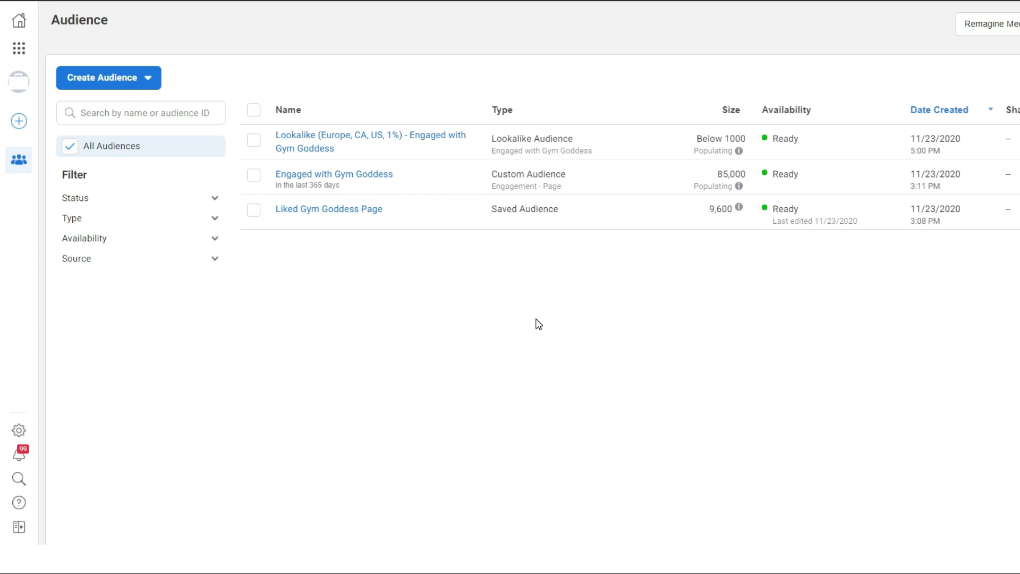
Start a saved audience named "Fitness Niche" with Europe, the United States and Canada as locations.
{"action": "left_click", "coordinate": [148, 79]}
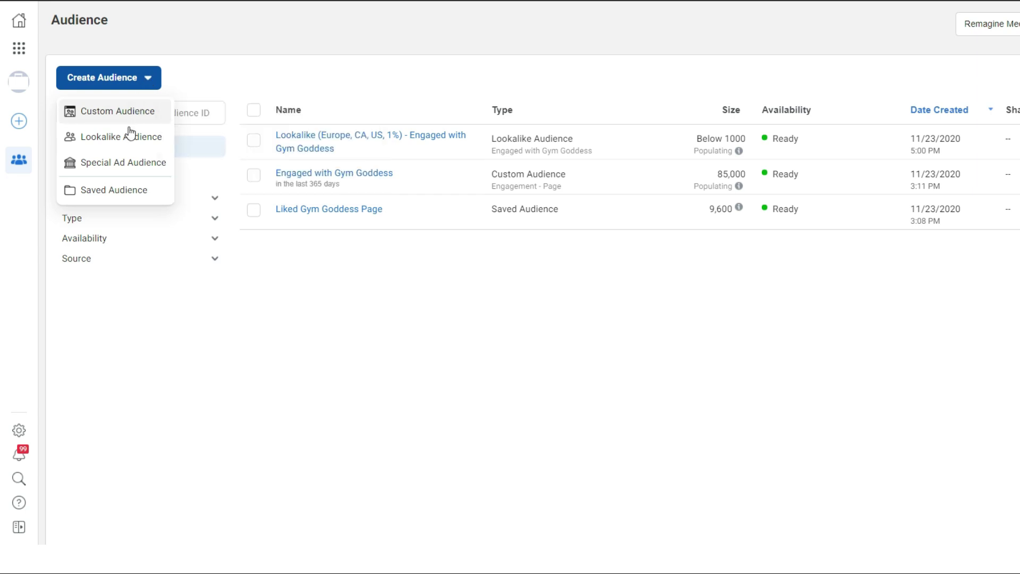
{"action": "left_click", "coordinate": [113, 191]}
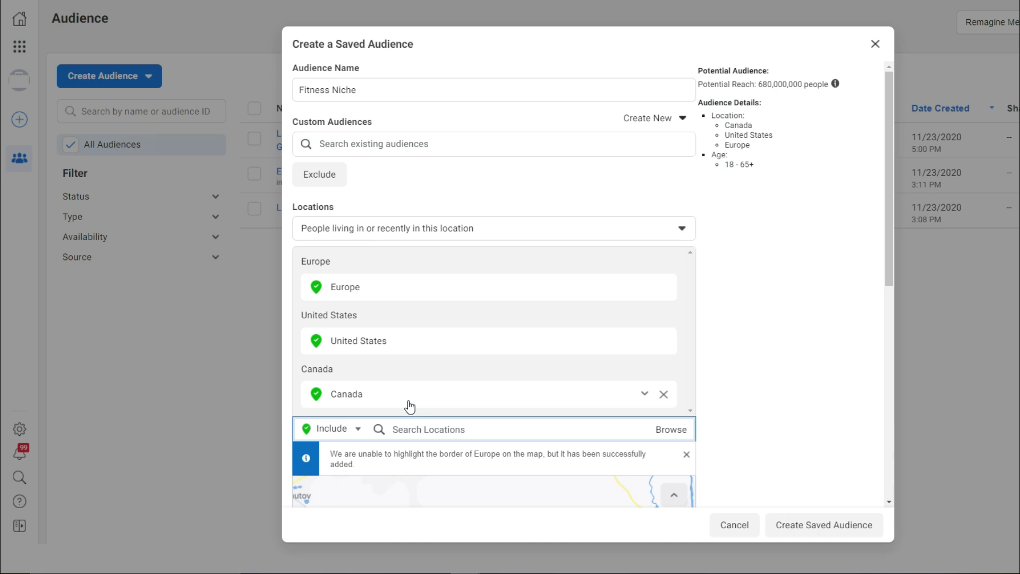
{"action": "left_click", "coordinate": [721, 345]}
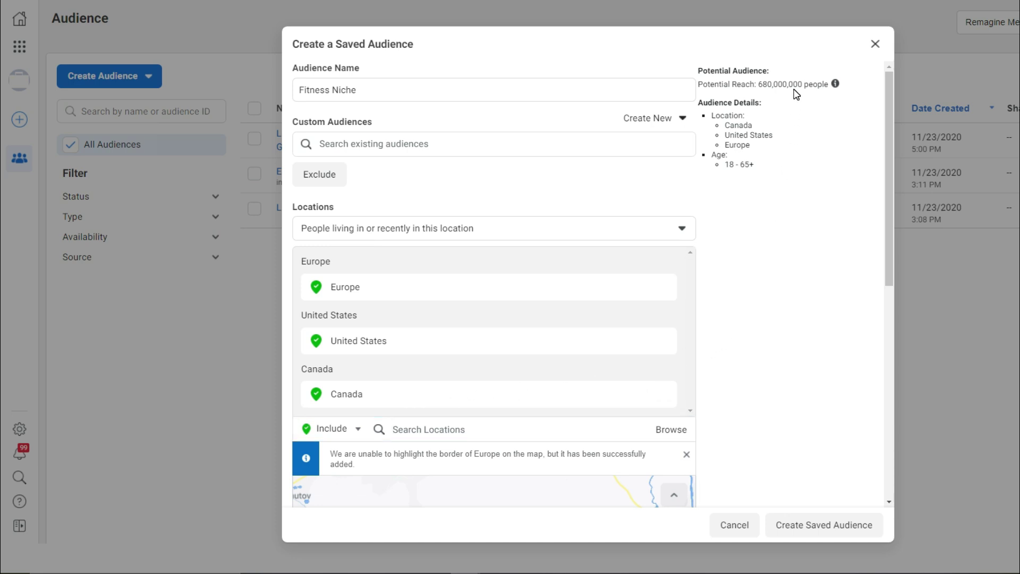
Limit the saved audience to women with a minimum age of 21 and check the potential reach.
{"action": "scroll", "coordinate": [778, 228], "scroll_direction": "down", "scroll_amount": 1}
{"action": "scroll", "coordinate": [779, 230], "scroll_direction": "down", "scroll_amount": 7}
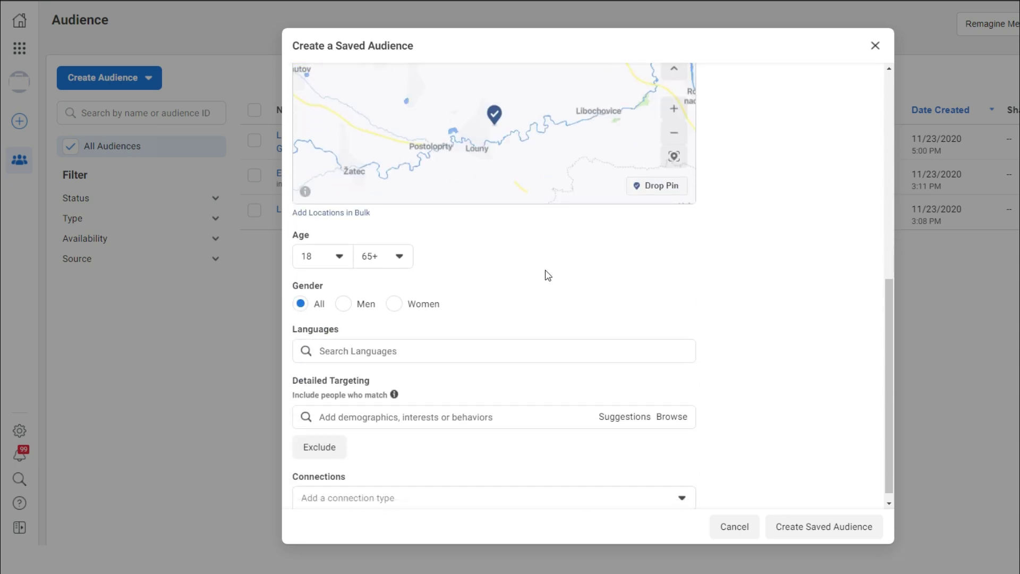
{"action": "left_click", "coordinate": [399, 308]}
{"action": "left_click", "coordinate": [339, 256]}
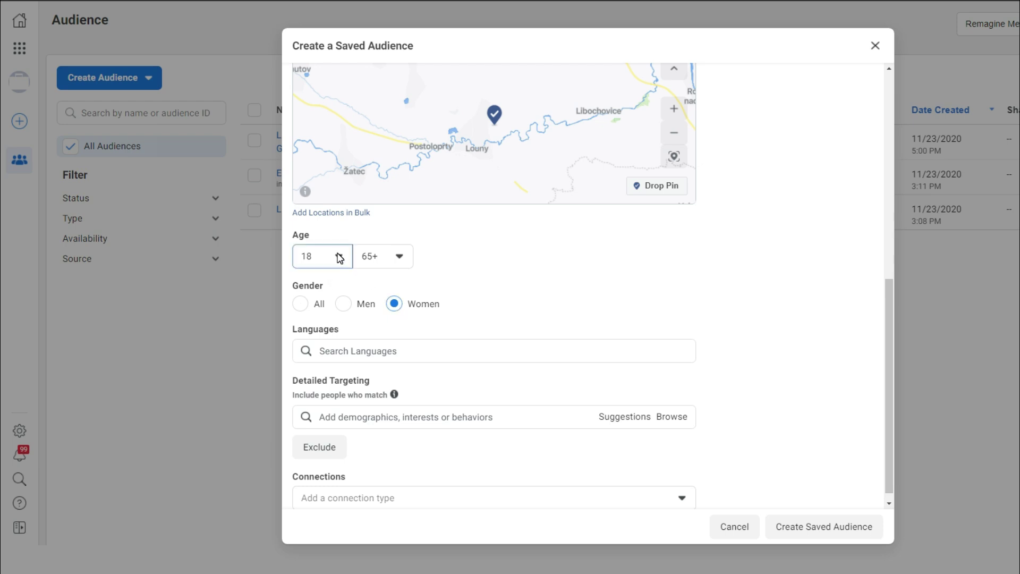
{"action": "scroll", "coordinate": [325, 415], "scroll_direction": "down", "scroll_amount": 2}
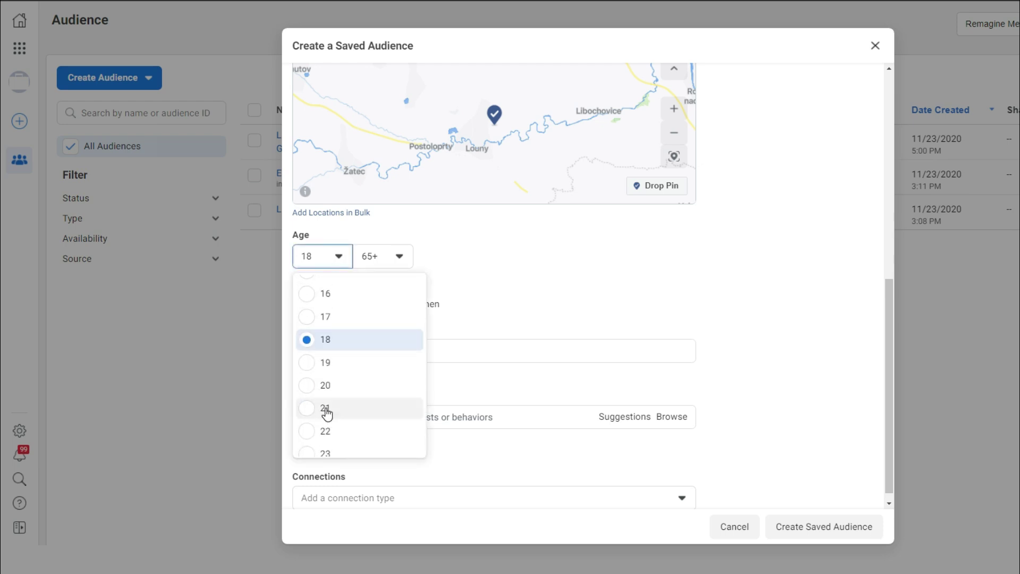
{"action": "left_click", "coordinate": [325, 409]}
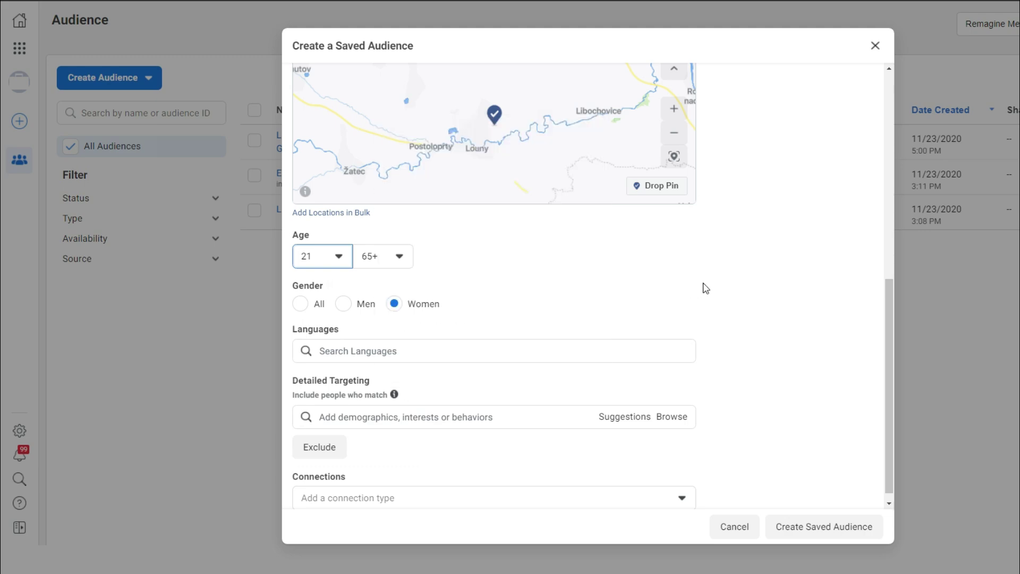
{"action": "scroll", "coordinate": [740, 317], "scroll_direction": "up", "scroll_amount": 10}
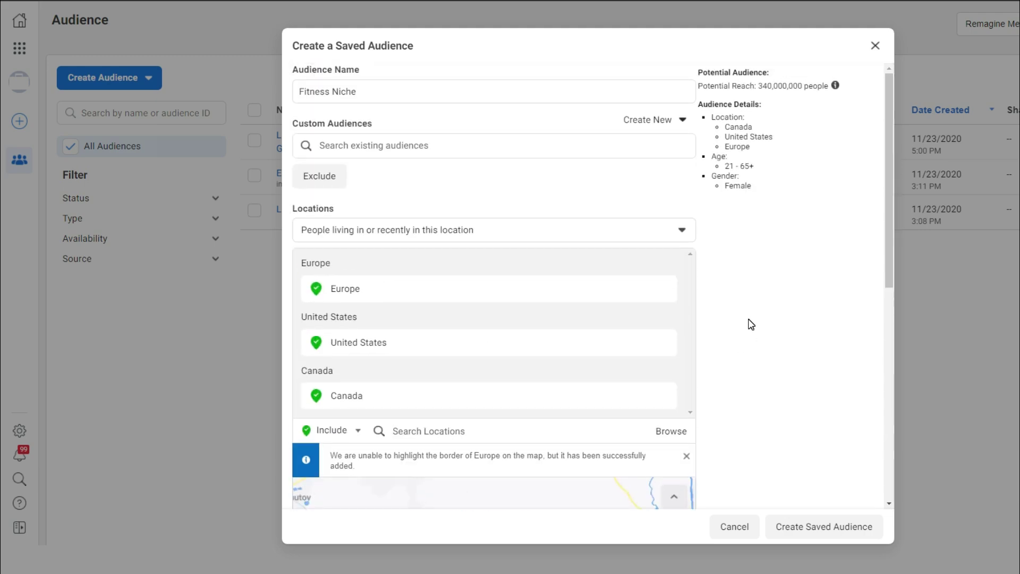
Add English (All) as the saved audience's language.
{"action": "scroll", "coordinate": [751, 324], "scroll_direction": "down", "scroll_amount": 8}
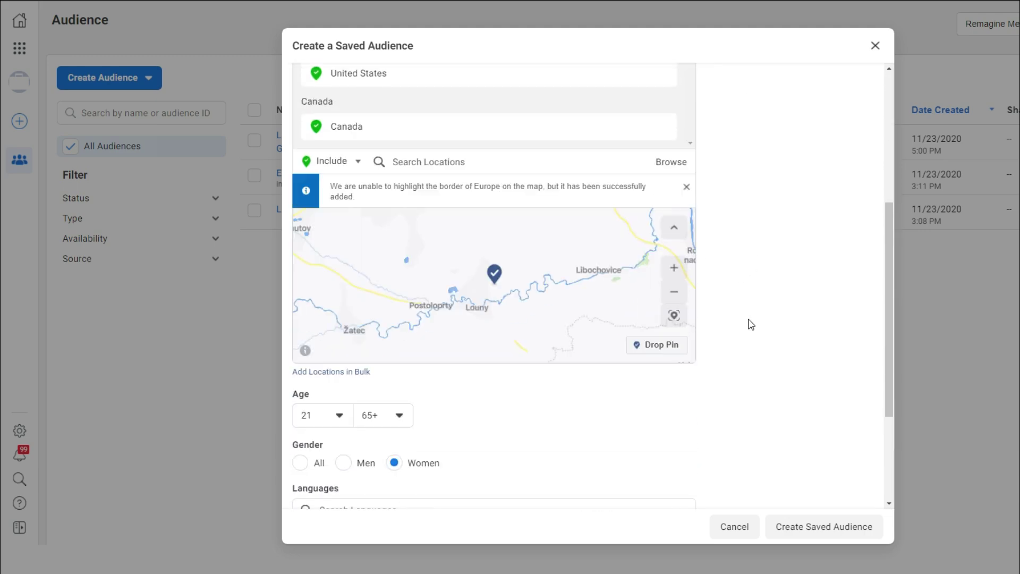
{"action": "left_click", "coordinate": [517, 341]}
{"action": "type", "text": "english"}
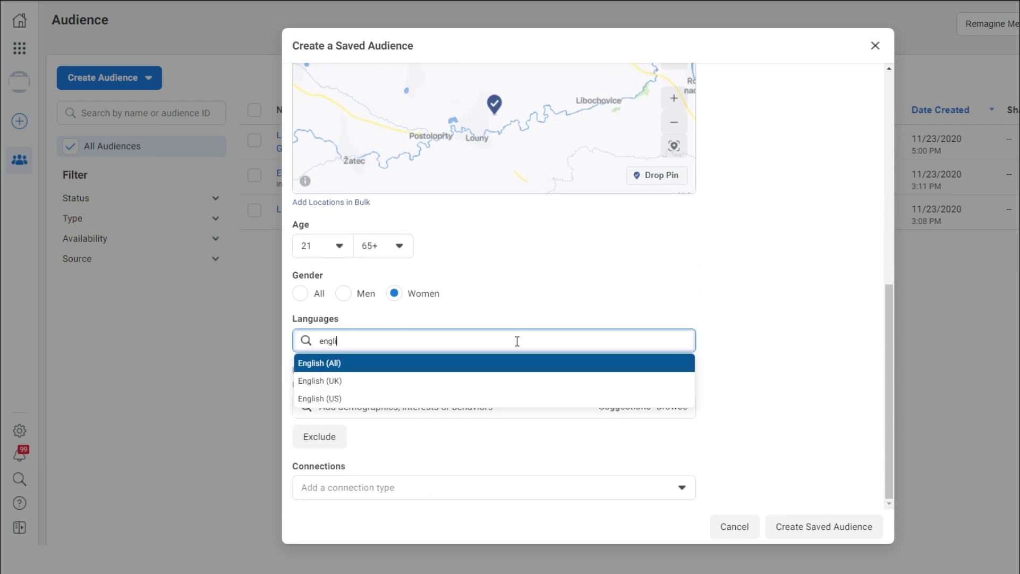
{"action": "left_click", "coordinate": [503, 362]}
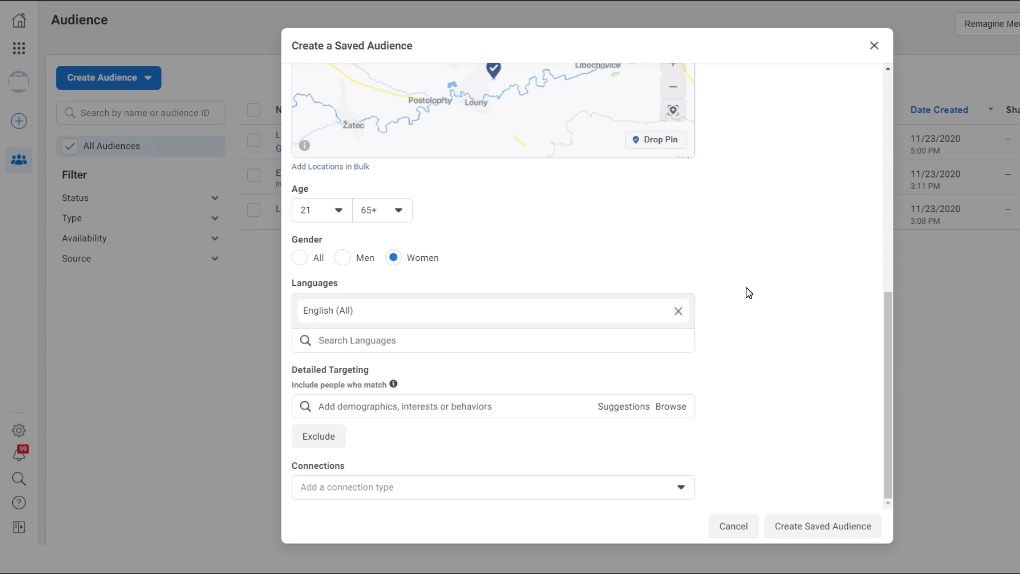
Add the Bodybuilding interest from the Fitness and wellness category to the saved audience's detailed targeting.
{"action": "left_click", "coordinate": [664, 412]}
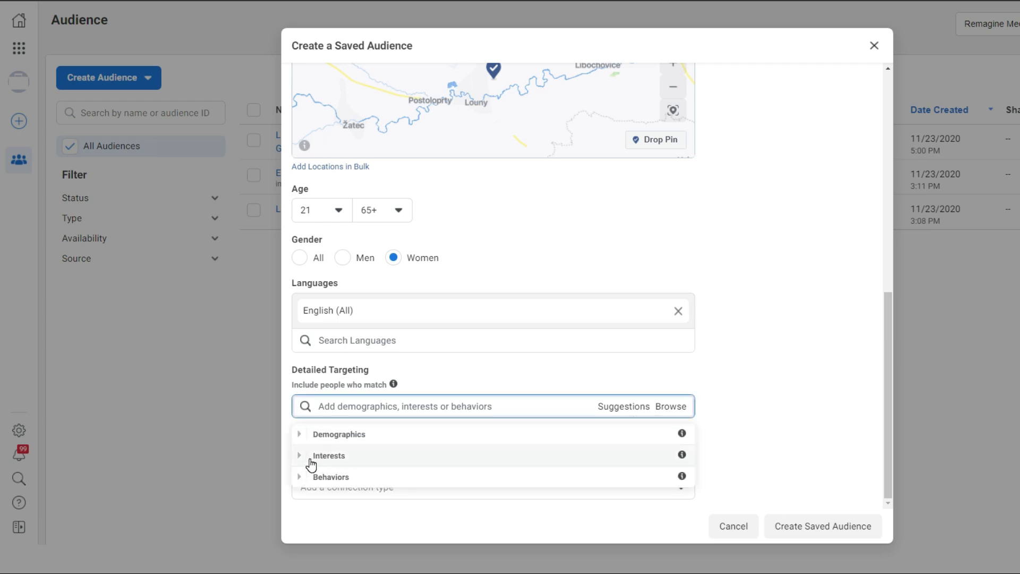
{"action": "left_click", "coordinate": [311, 460]}
{"action": "scroll", "coordinate": [412, 466], "scroll_direction": "down", "scroll_amount": 1}
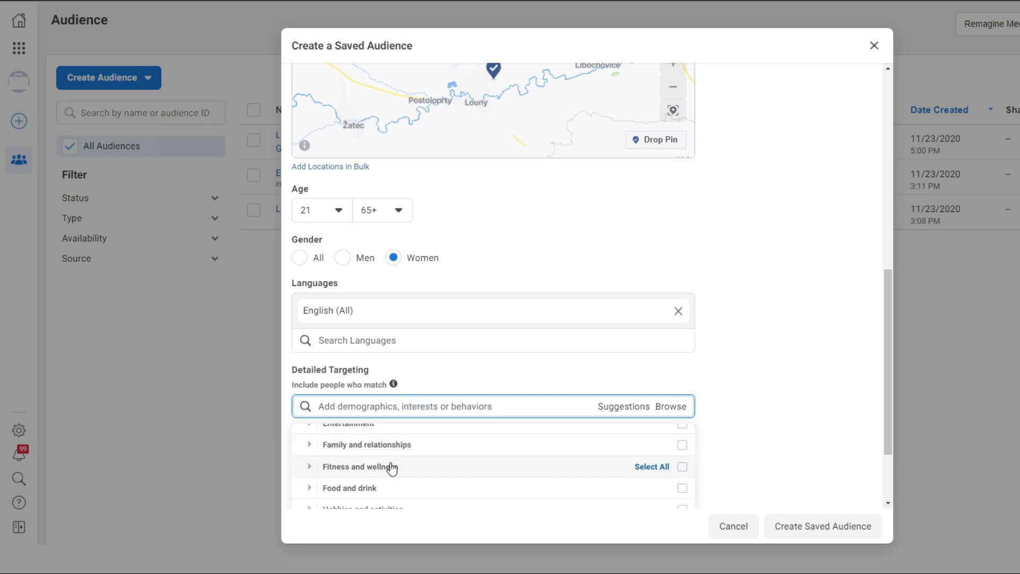
{"action": "left_click", "coordinate": [309, 466]}
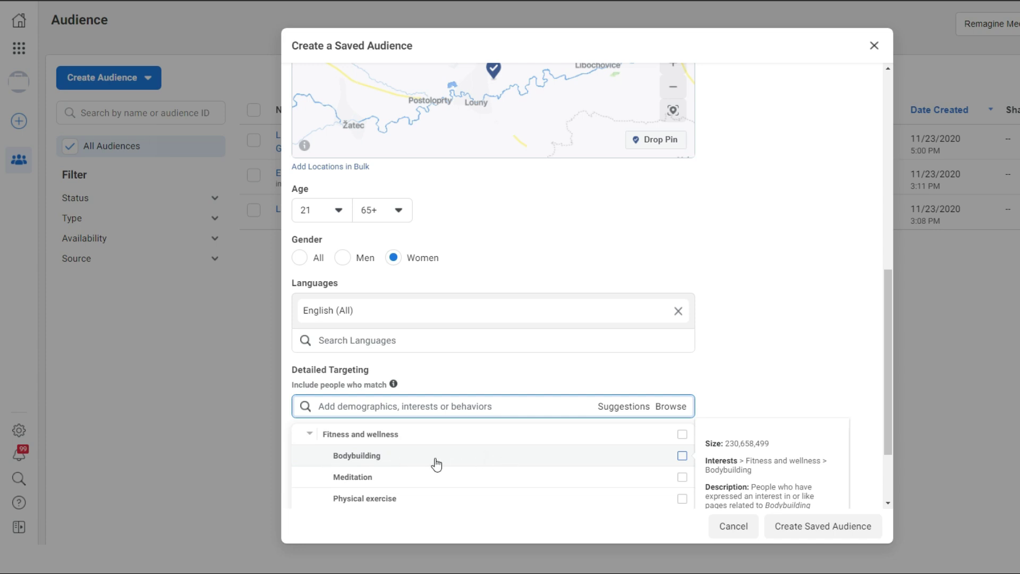
{"action": "left_click", "coordinate": [682, 455]}
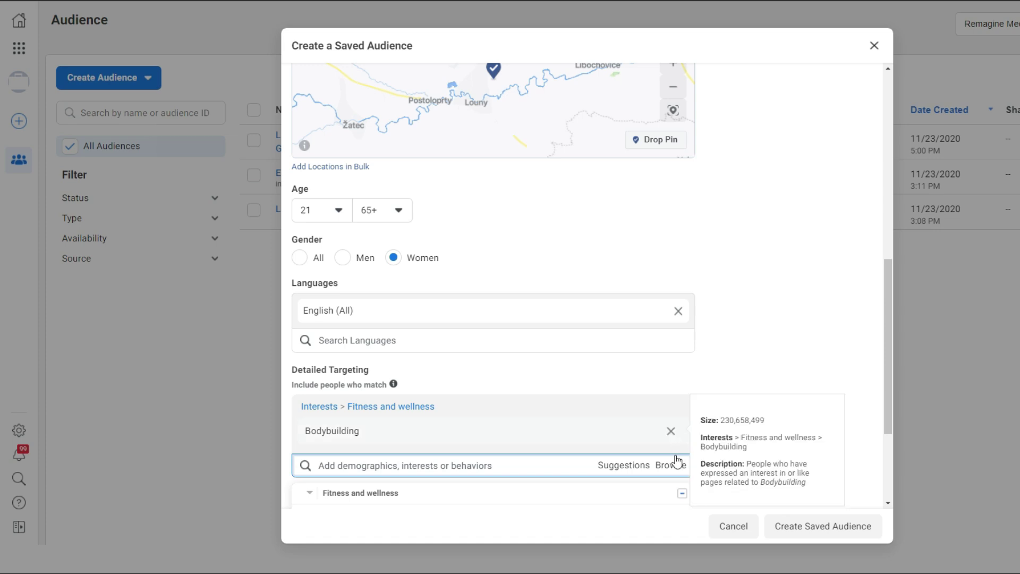
{"action": "left_click", "coordinate": [675, 469]}
{"action": "scroll", "coordinate": [675, 470], "scroll_direction": "down", "scroll_amount": 2}
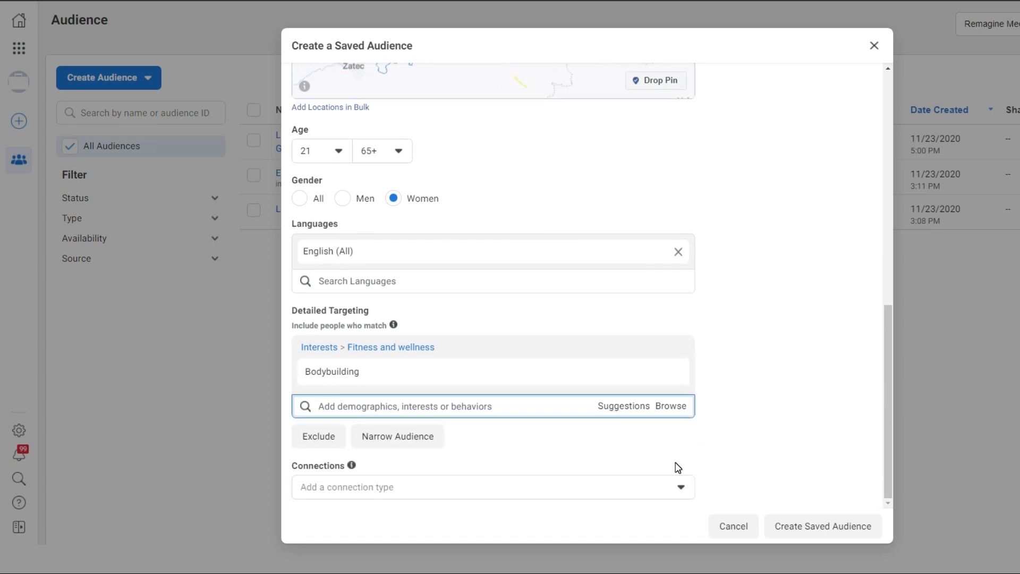
Add the Physical fitness and Weight training interests from the Fitness and wellness category to the detailed targeting.
{"action": "left_click", "coordinate": [670, 405]}
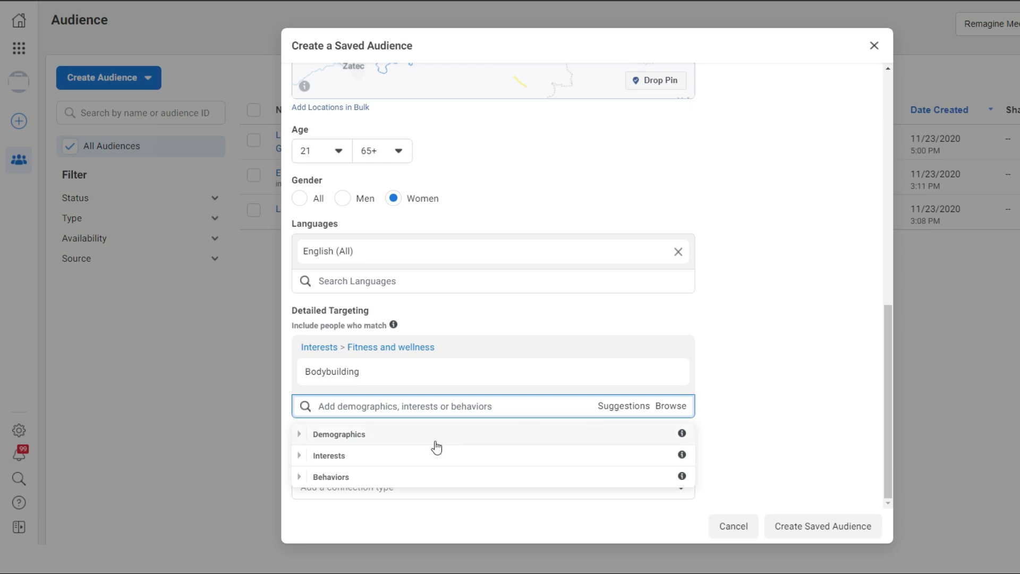
{"action": "left_click", "coordinate": [304, 458]}
{"action": "scroll", "coordinate": [494, 480], "scroll_direction": "down", "scroll_amount": 1}
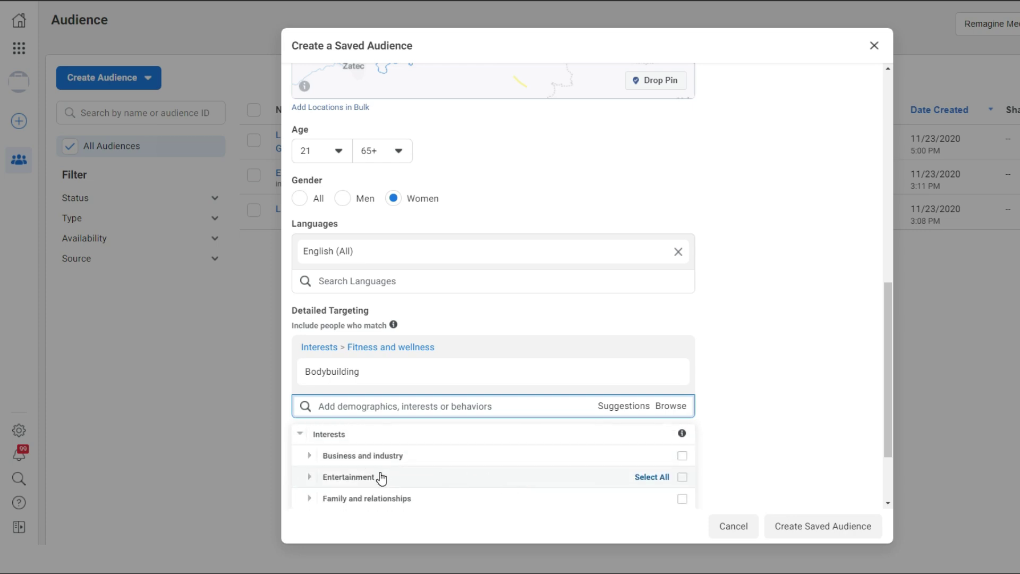
{"action": "scroll", "coordinate": [384, 478], "scroll_direction": "down", "scroll_amount": 1}
{"action": "left_click", "coordinate": [310, 467]}
{"action": "scroll", "coordinate": [487, 476], "scroll_direction": "down", "scroll_amount": 3}
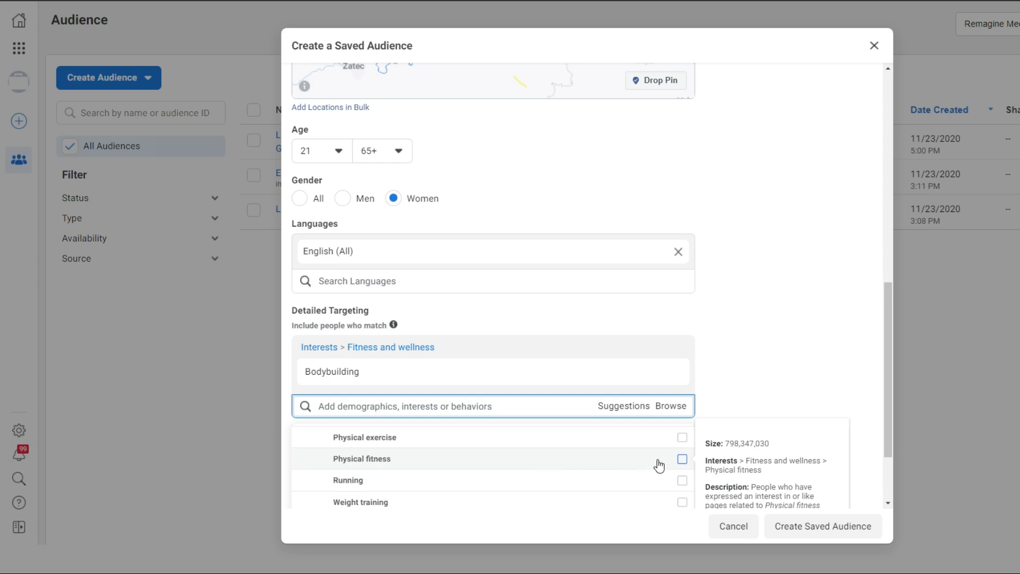
{"action": "left_click", "coordinate": [682, 460]}
{"action": "scroll", "coordinate": [677, 487], "scroll_direction": "down", "scroll_amount": 1}
{"action": "left_click", "coordinate": [682, 477]}
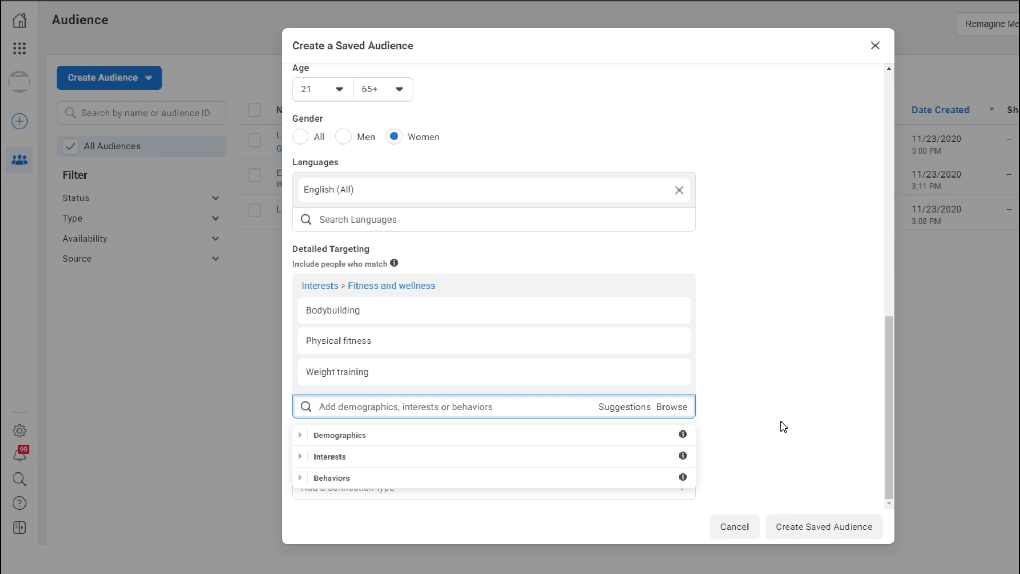
Search for "weight loss", add the weight Loss (fitness & wellness) interest to the detailed targeting, and check the potential reach.
{"action": "left_click", "coordinate": [526, 404]}
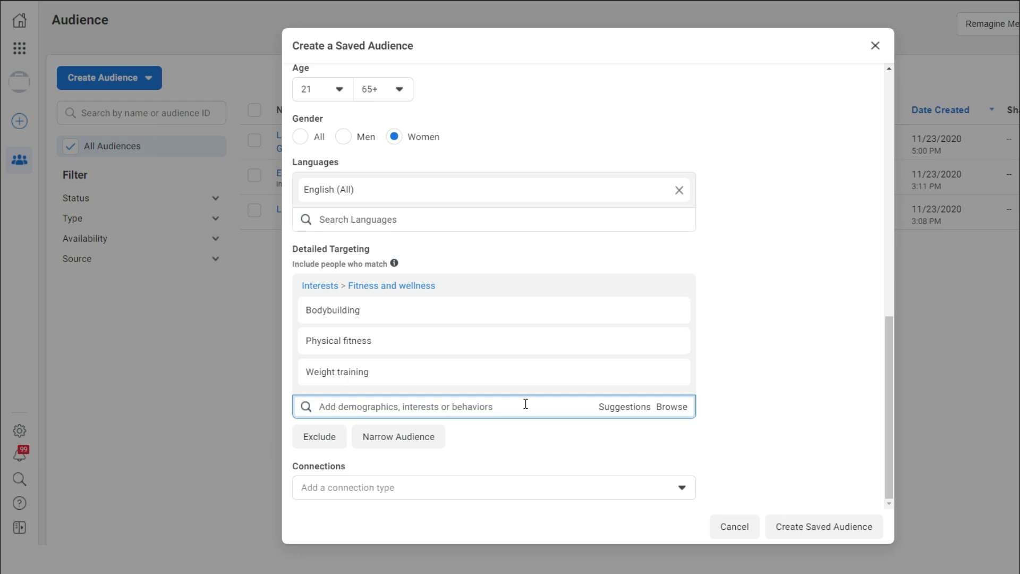
{"action": "type", "text": "weight loss"}
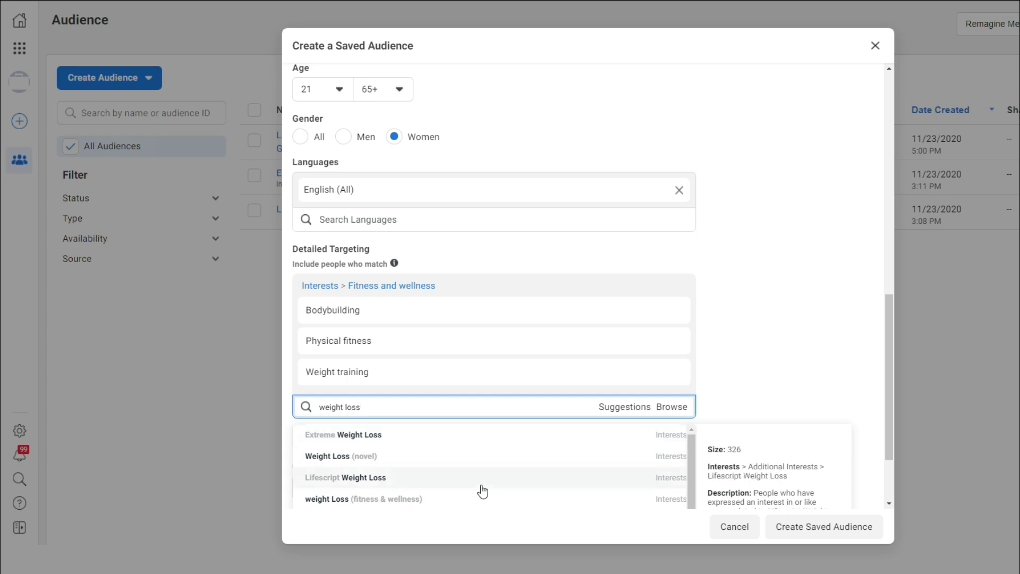
{"action": "left_click", "coordinate": [423, 503]}
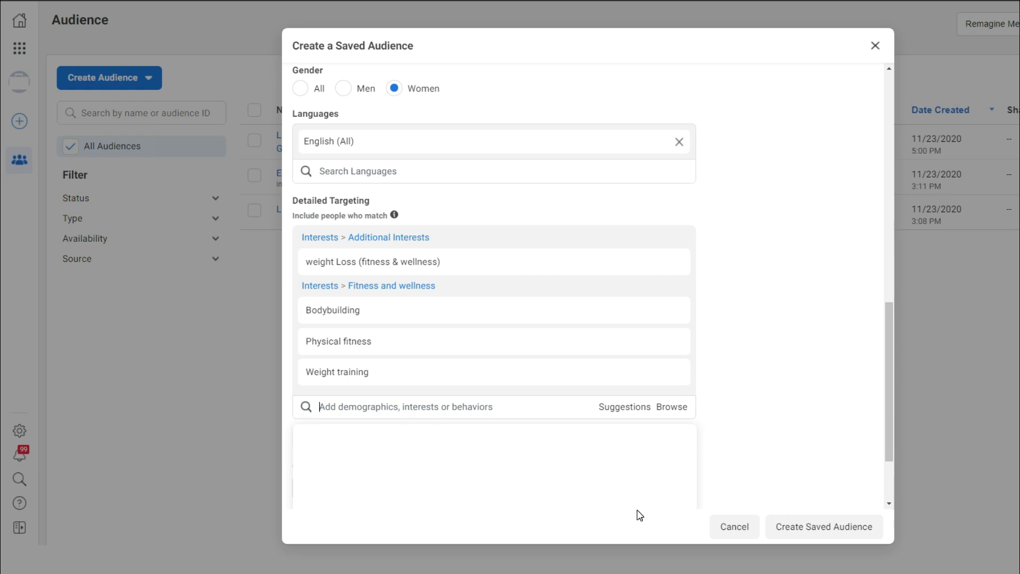
{"action": "scroll", "coordinate": [837, 490], "scroll_direction": "up", "scroll_amount": 12}
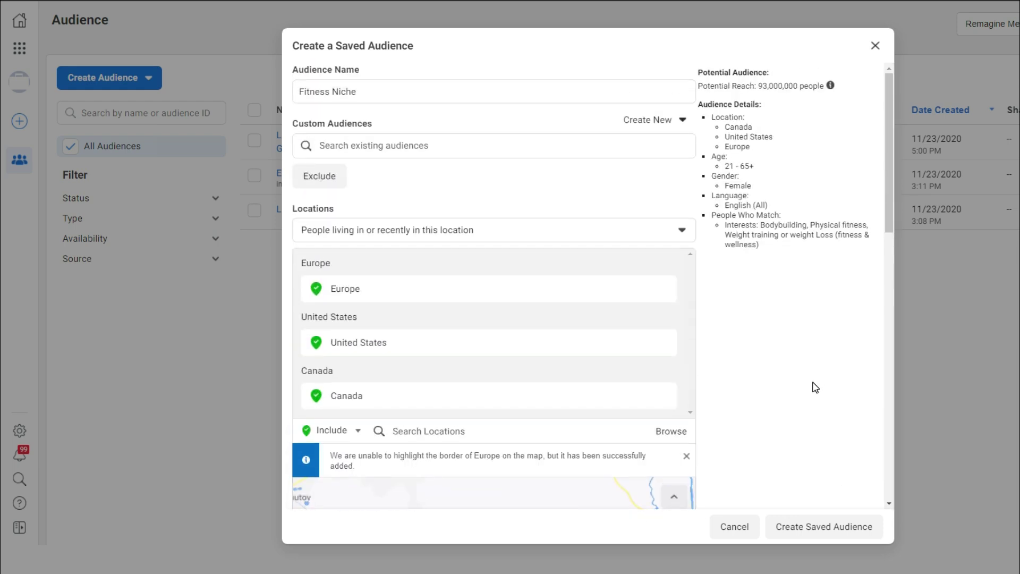
Search for "fitness", add the Muscle & Fitness, Anytime Fitness, Planet Fitness and 24 Hour Fitness interests, and review the potential reach.
{"action": "scroll", "coordinate": [815, 387], "scroll_direction": "down", "scroll_amount": 5}
{"action": "scroll", "coordinate": [815, 387], "scroll_direction": "down", "scroll_amount": 8}
{"action": "left_click", "coordinate": [386, 313]}
{"action": "type", "text": "f"}
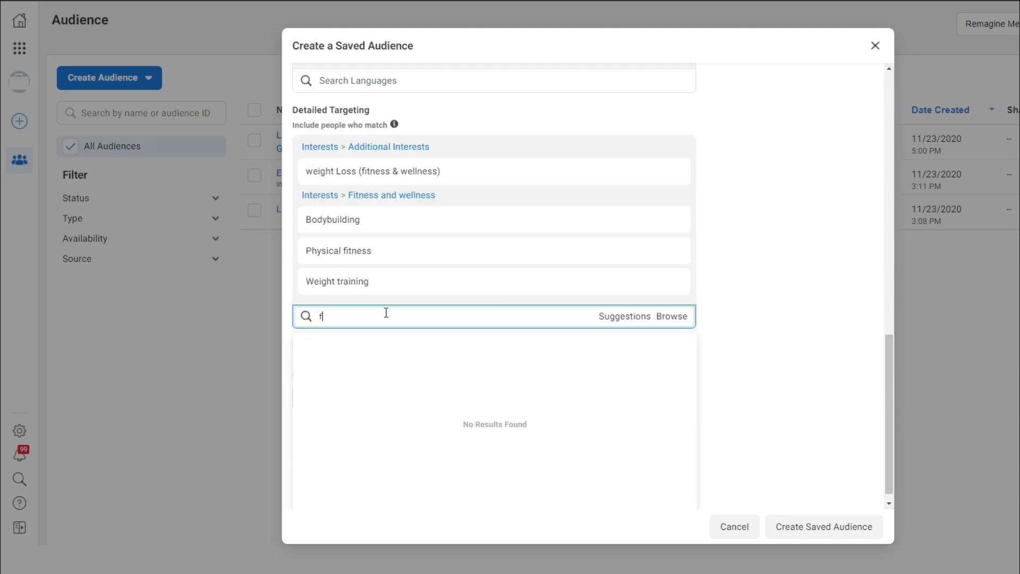
{"action": "type", "text": "itness"}
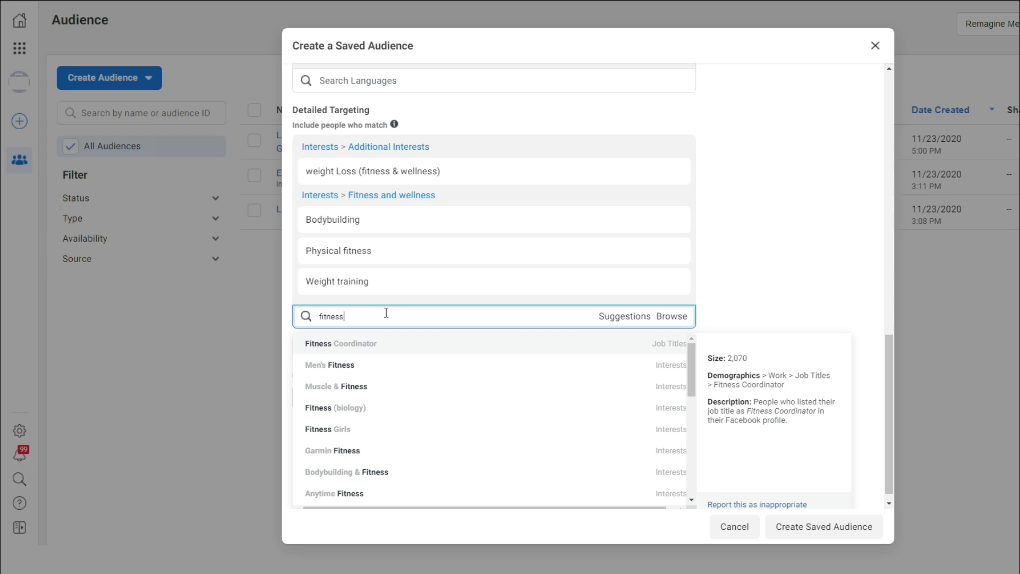
{"action": "left_click", "coordinate": [365, 389]}
{"action": "scroll", "coordinate": [733, 344], "scroll_direction": "up", "scroll_amount": 10}
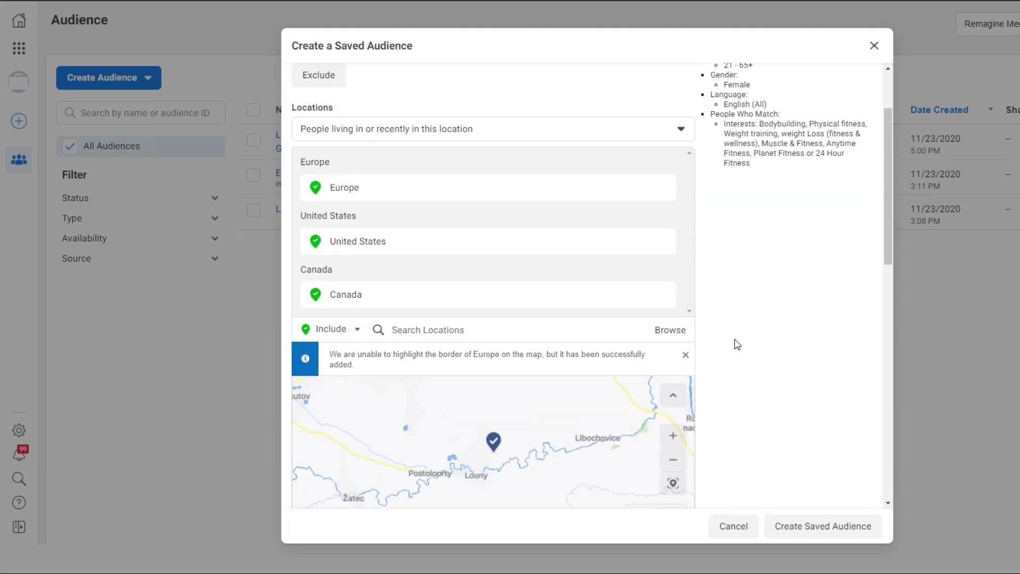
{"action": "scroll", "coordinate": [738, 344], "scroll_direction": "up", "scroll_amount": 2}
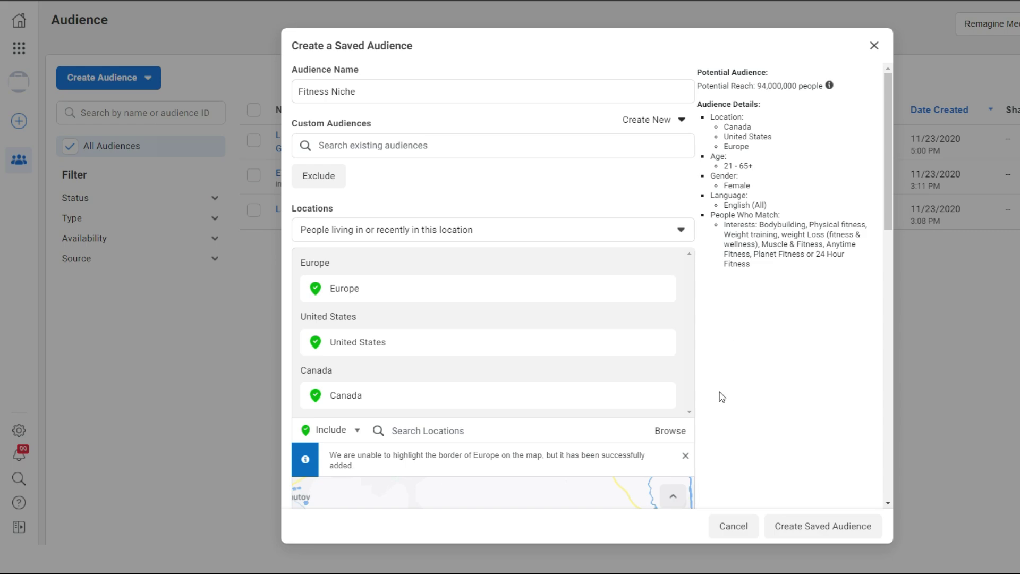
{"action": "scroll", "coordinate": [721, 397], "scroll_direction": "down", "scroll_amount": 10}
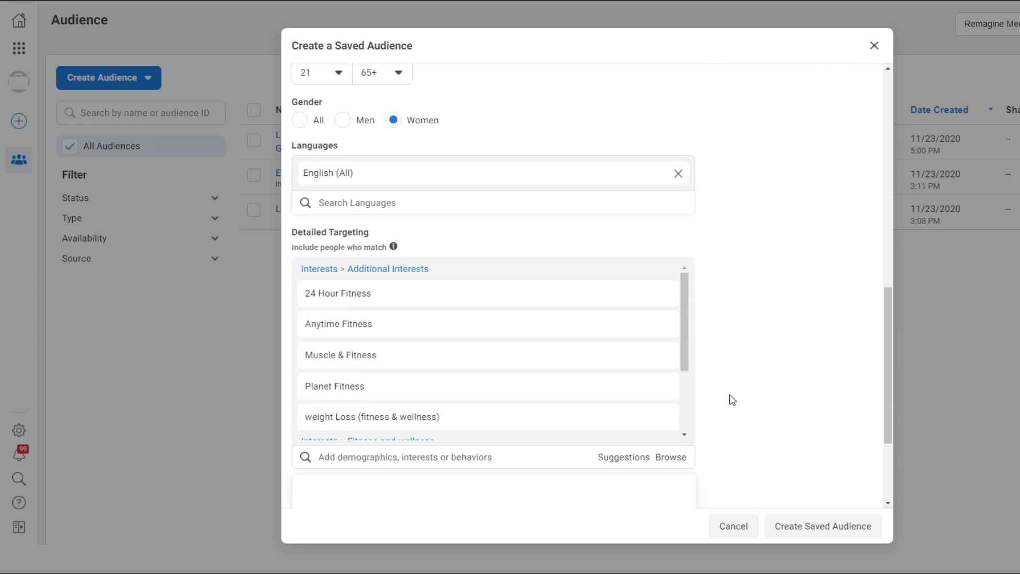
{"action": "scroll", "coordinate": [732, 400], "scroll_direction": "down", "scroll_amount": 1}
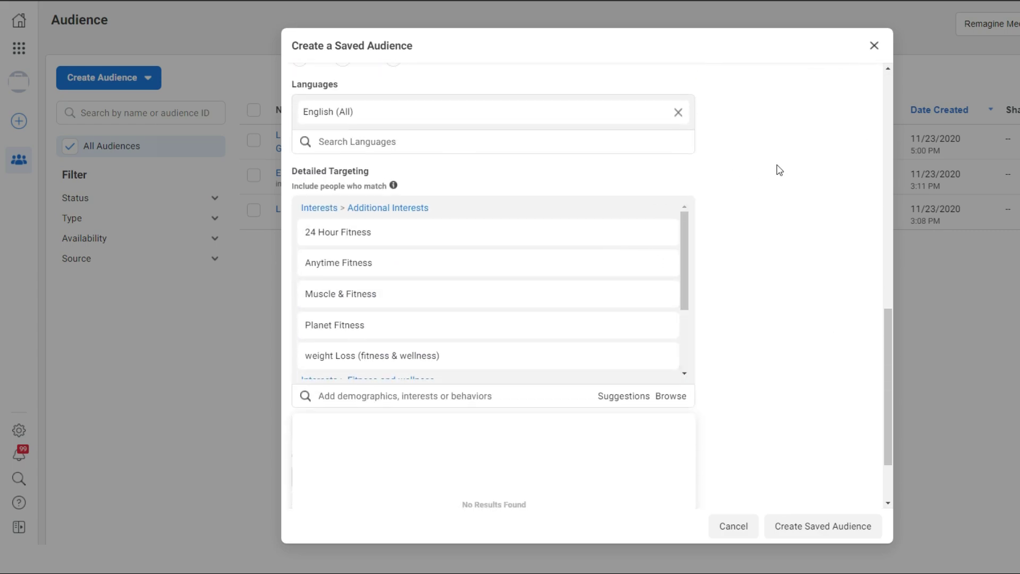
{"action": "left_click_drag", "start_coordinate": [685, 218], "coordinate": [703, 193]}
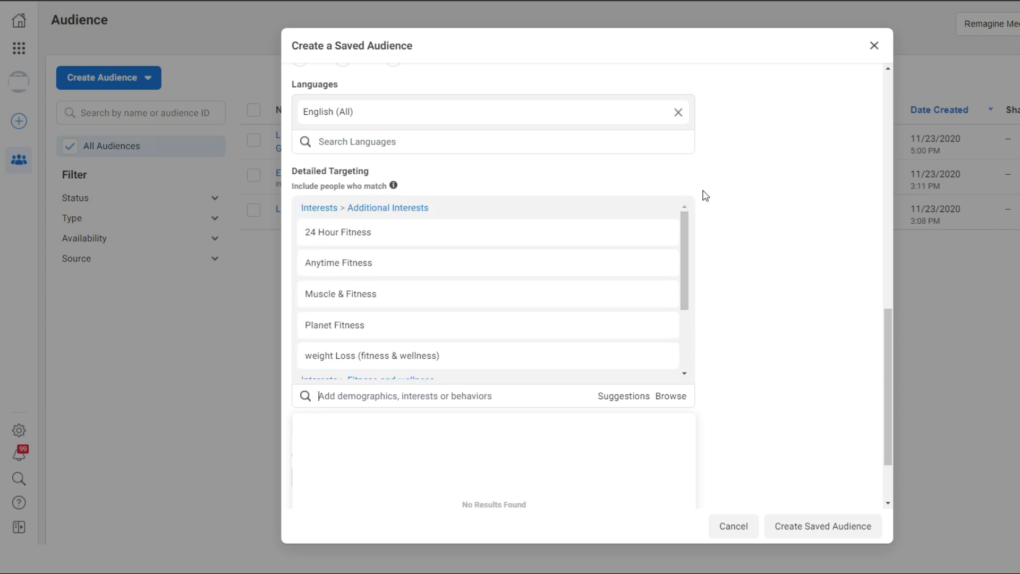
{"action": "left_click", "coordinate": [771, 213]}
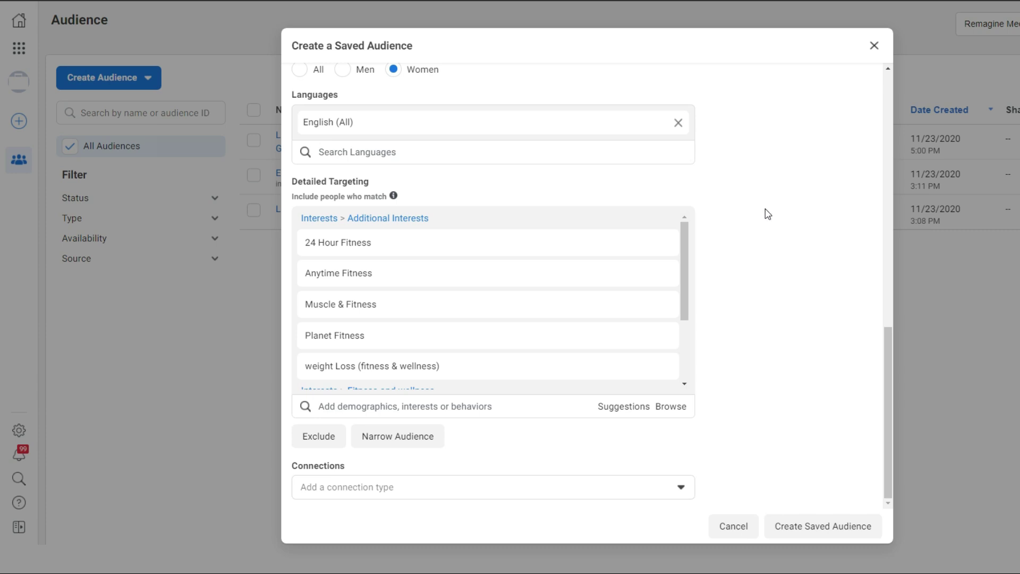
Try narrowing the audience to people who must also match the Bodybuilding interest, and check the potential reach.
{"action": "left_click", "coordinate": [417, 447]}
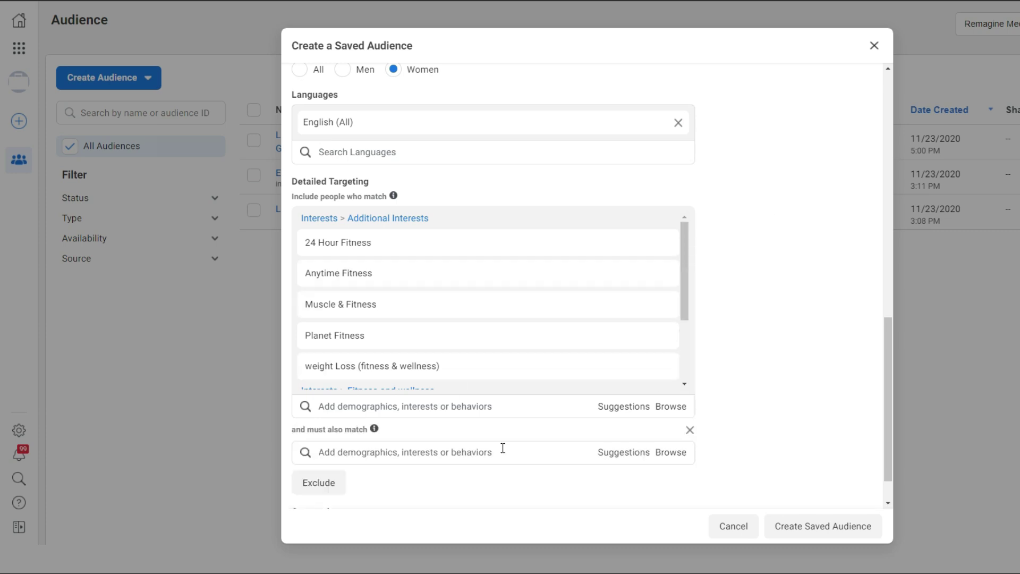
{"action": "left_click", "coordinate": [690, 430]}
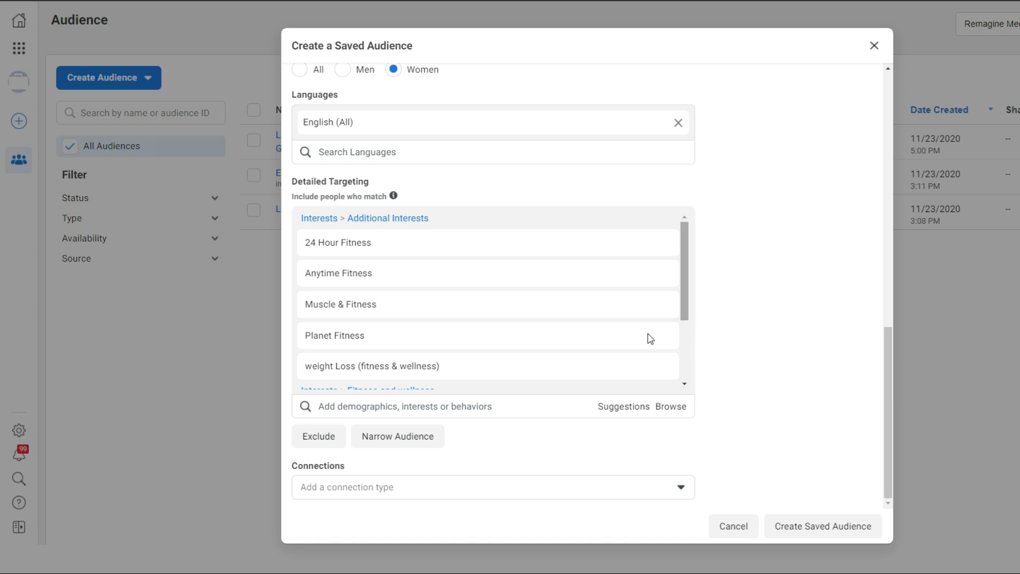
{"action": "left_click", "coordinate": [400, 439]}
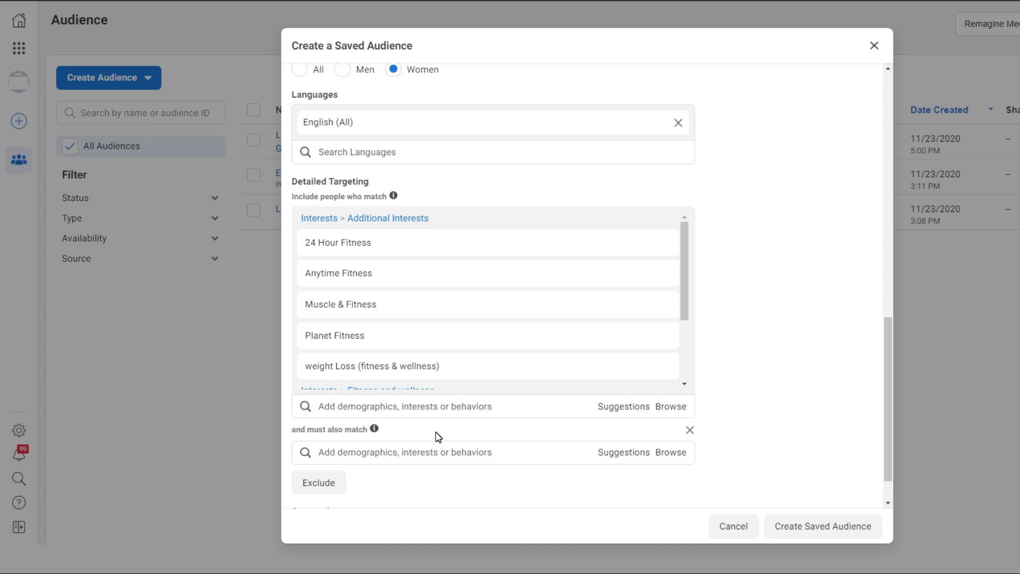
{"action": "left_click", "coordinate": [372, 452]}
{"action": "type", "text": "body building"}
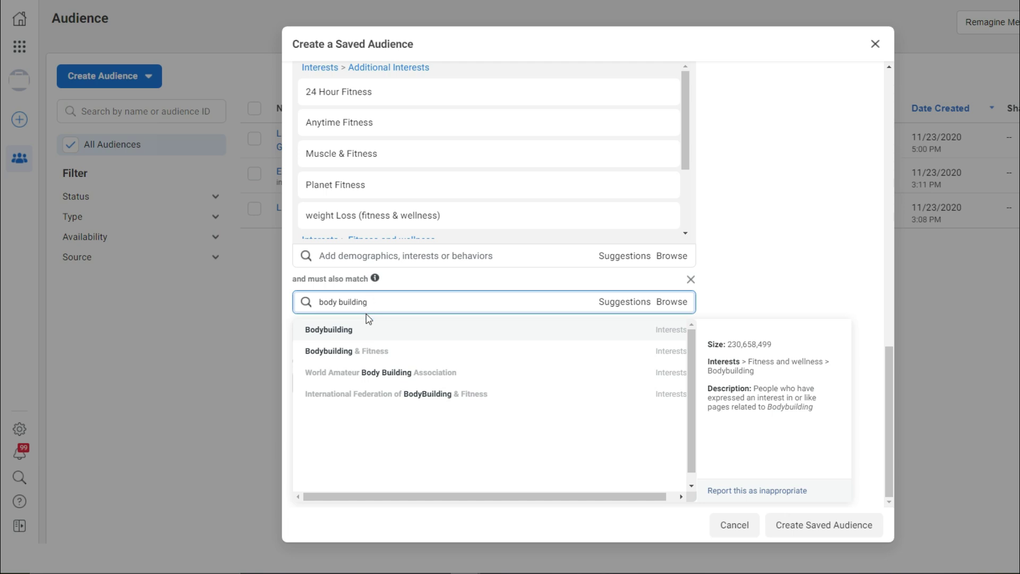
{"action": "left_click", "coordinate": [369, 336]}
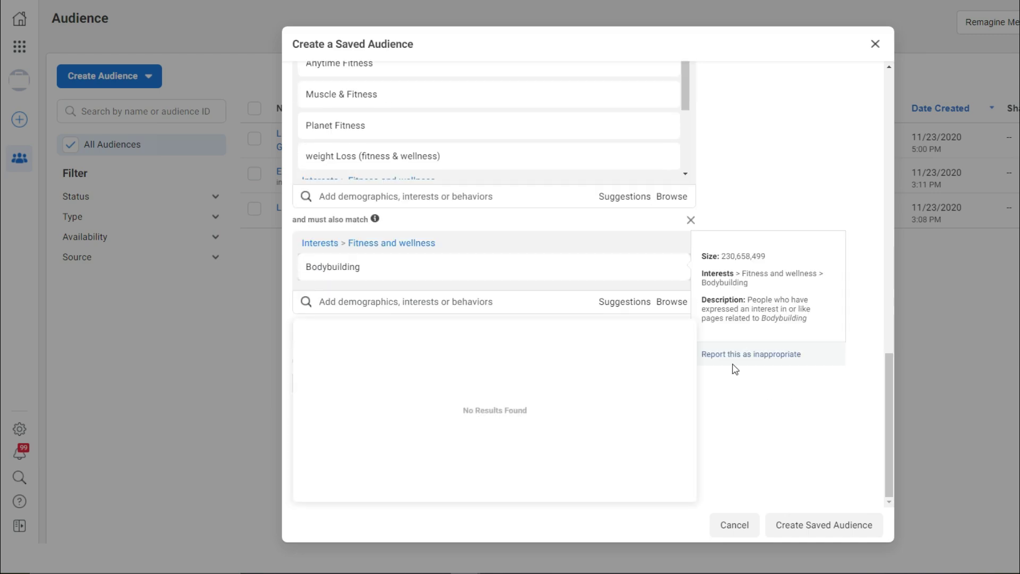
{"action": "scroll", "coordinate": [804, 392], "scroll_direction": "up", "scroll_amount": 2}
{"action": "scroll", "coordinate": [808, 393], "scroll_direction": "up", "scroll_amount": 10}
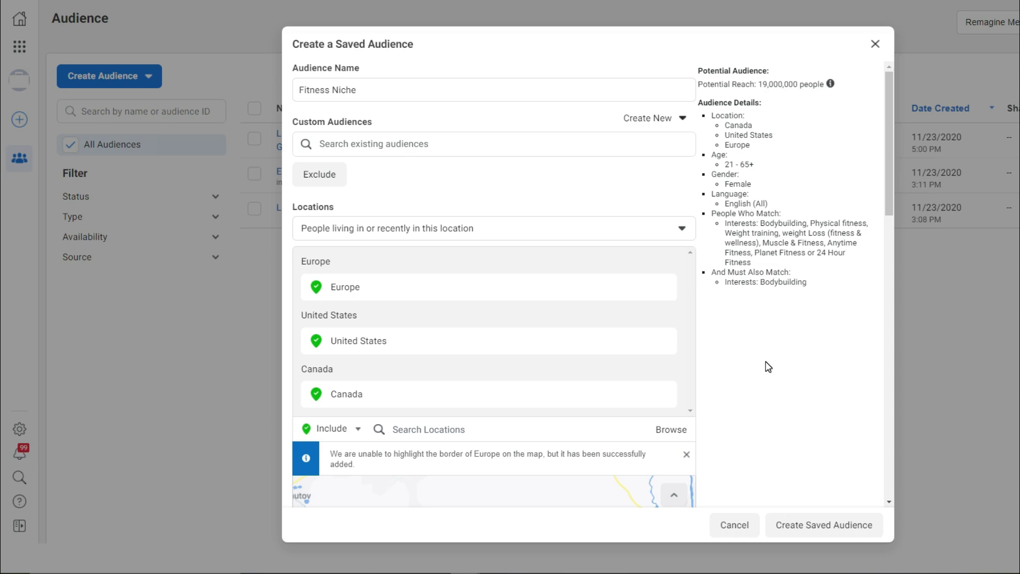
Remove the must-also-match condition for Bodybuilding from the detailed targeting and recheck the potential reach.
{"action": "scroll", "coordinate": [769, 368], "scroll_direction": "down", "scroll_amount": 8}
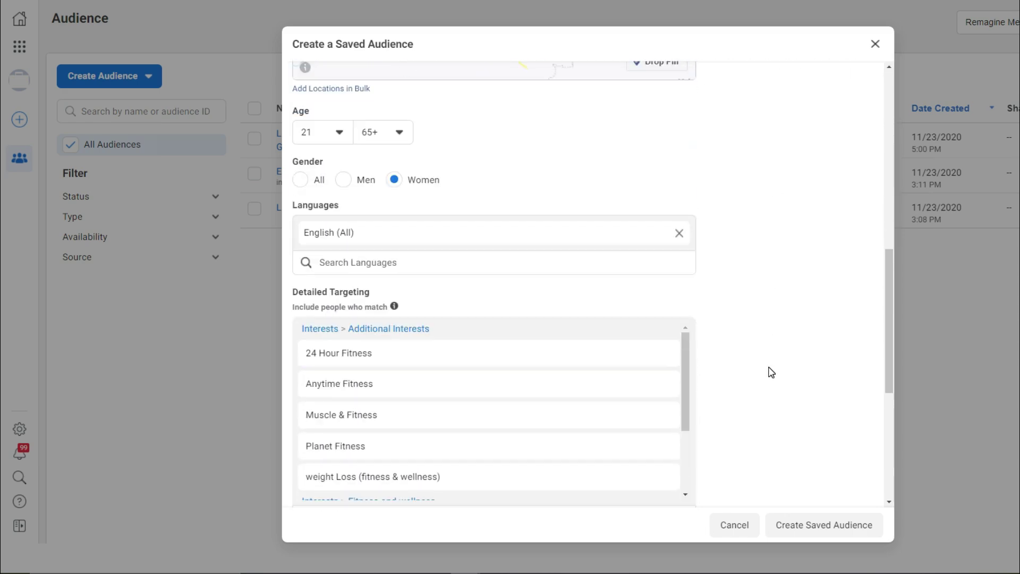
{"action": "scroll", "coordinate": [770, 371], "scroll_direction": "down", "scroll_amount": 4}
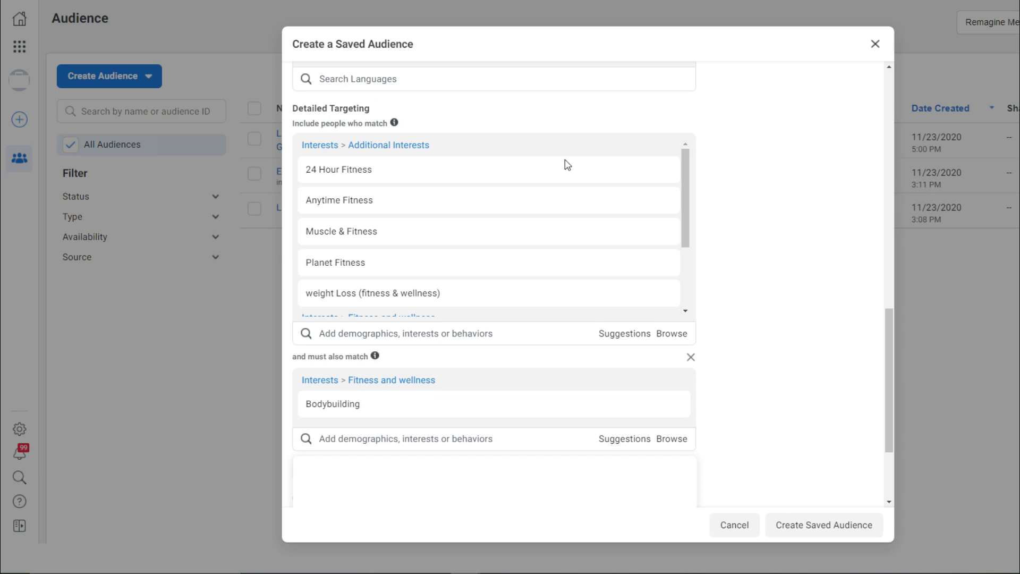
{"action": "mouse_move", "coordinate": [465, 266]}
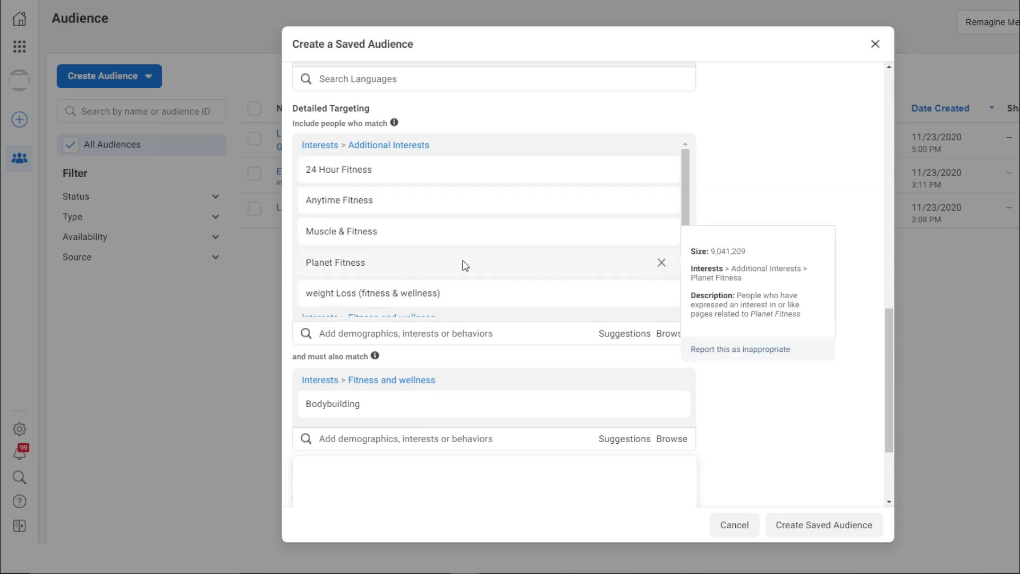
{"action": "mouse_move", "coordinate": [378, 406]}
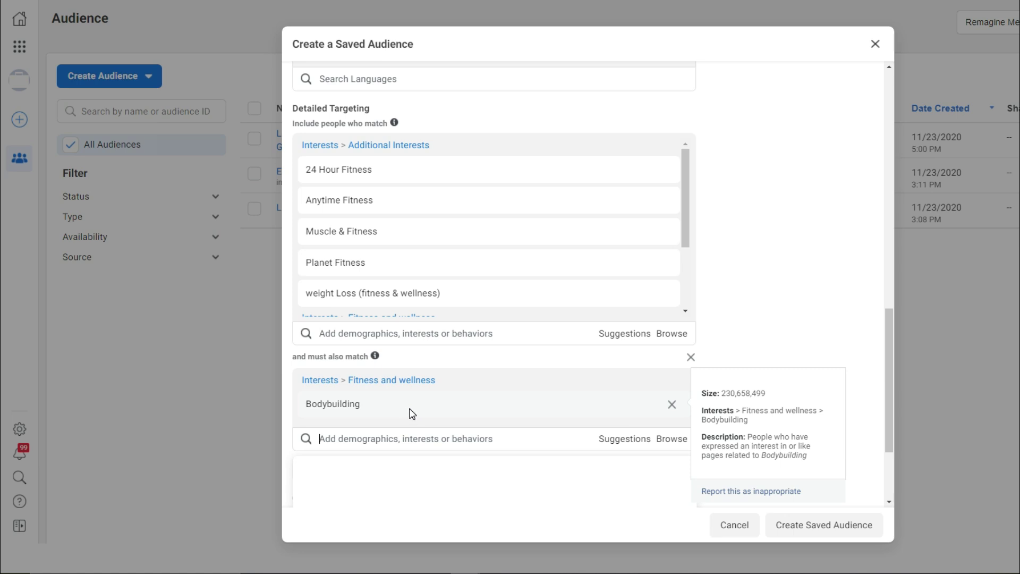
{"action": "left_click", "coordinate": [691, 357]}
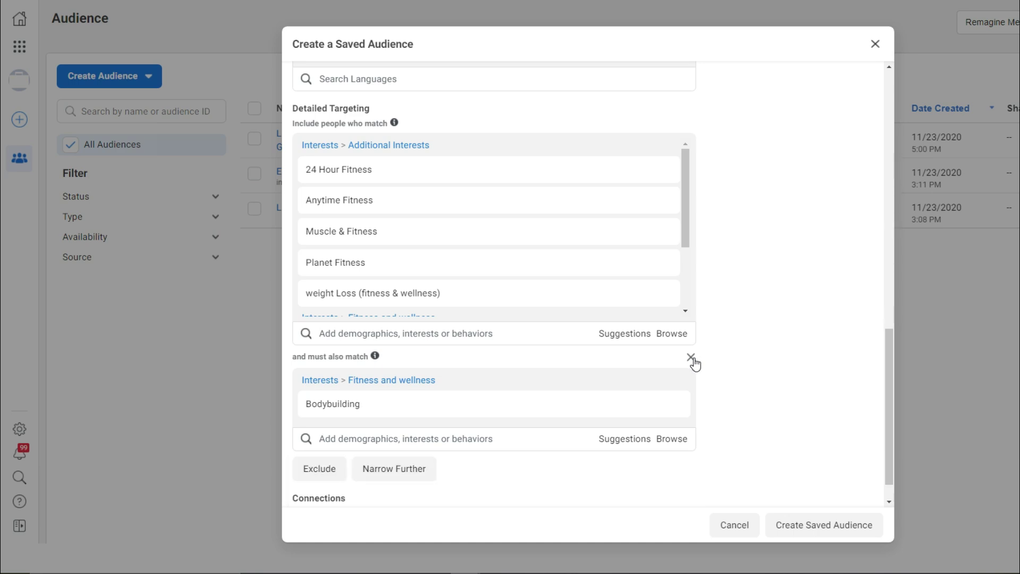
{"action": "scroll", "coordinate": [749, 387], "scroll_direction": "up", "scroll_amount": 3}
{"action": "scroll", "coordinate": [749, 387], "scroll_direction": "up", "scroll_amount": 8}
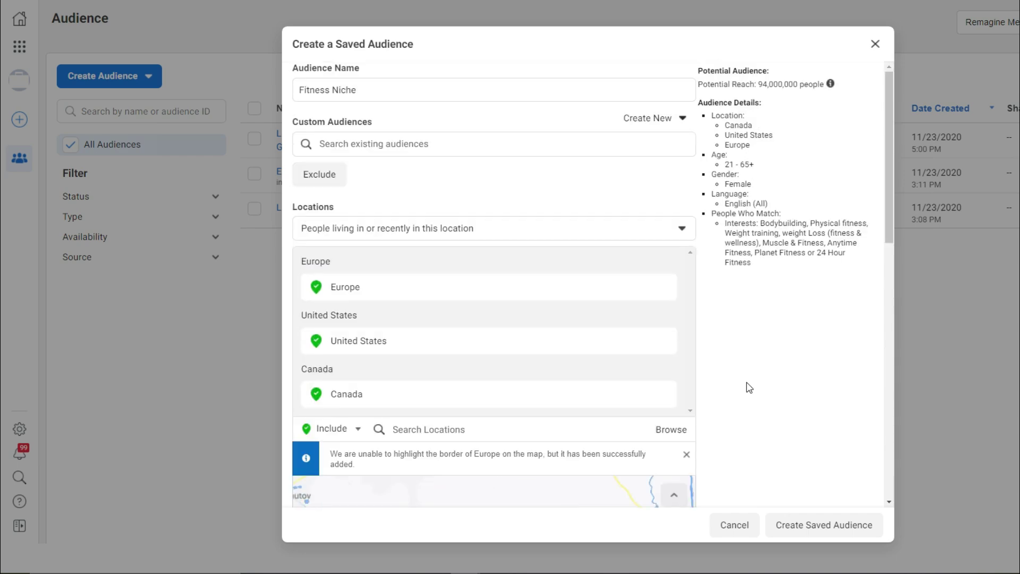
Create the "Fitness Niche" saved audience with its current targeting settings.
{"action": "scroll", "coordinate": [750, 388], "scroll_direction": "down", "scroll_amount": 2}
{"action": "scroll", "coordinate": [751, 388], "scroll_direction": "down", "scroll_amount": 6}
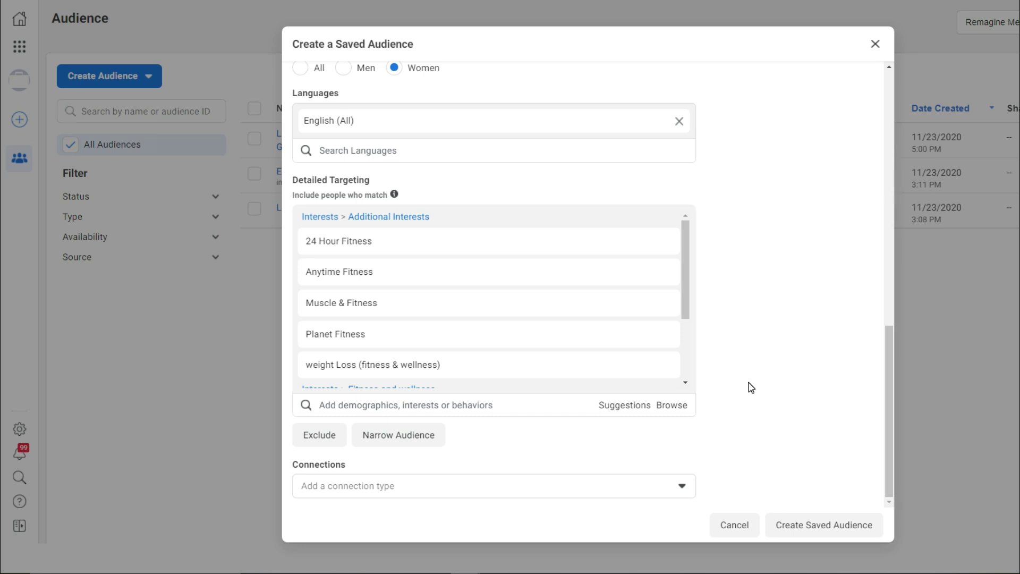
{"action": "left_click", "coordinate": [810, 526]}
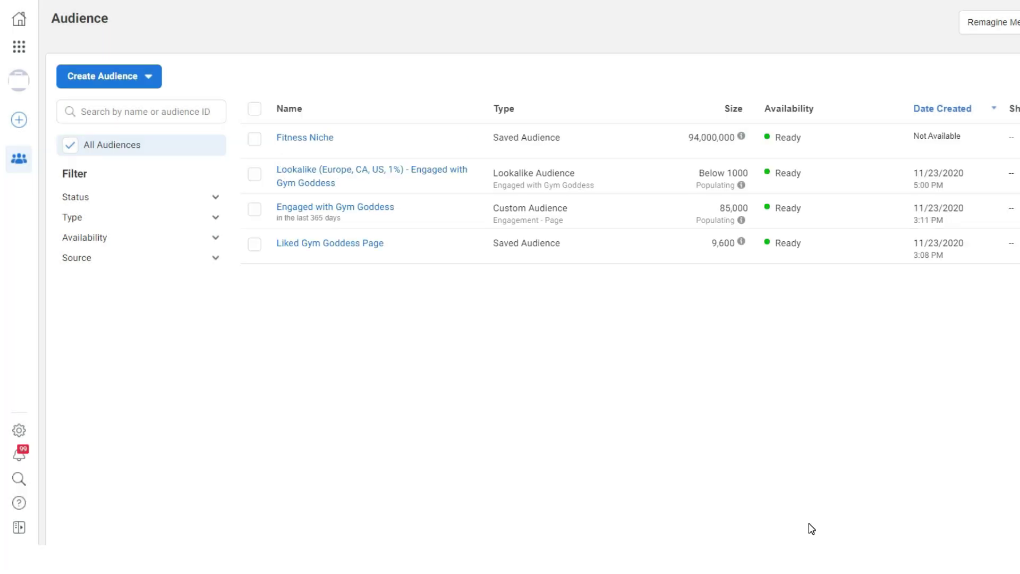
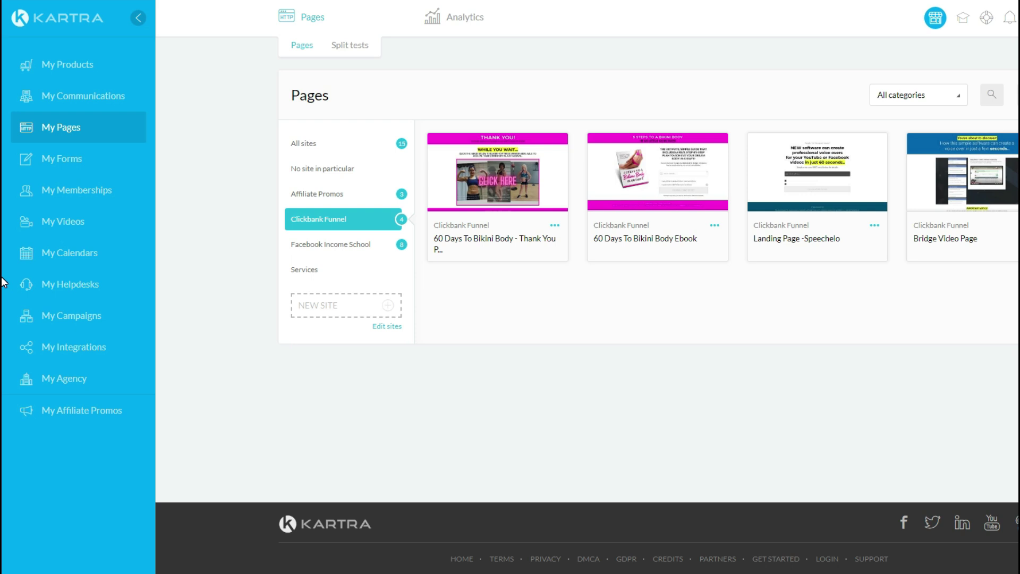
Switch to Kartra and copy the published page link of the "60 Days To Bikini Body Ebook" page in the Clickbank Funnel site.
{"action": "left_click", "coordinate": [714, 226]}
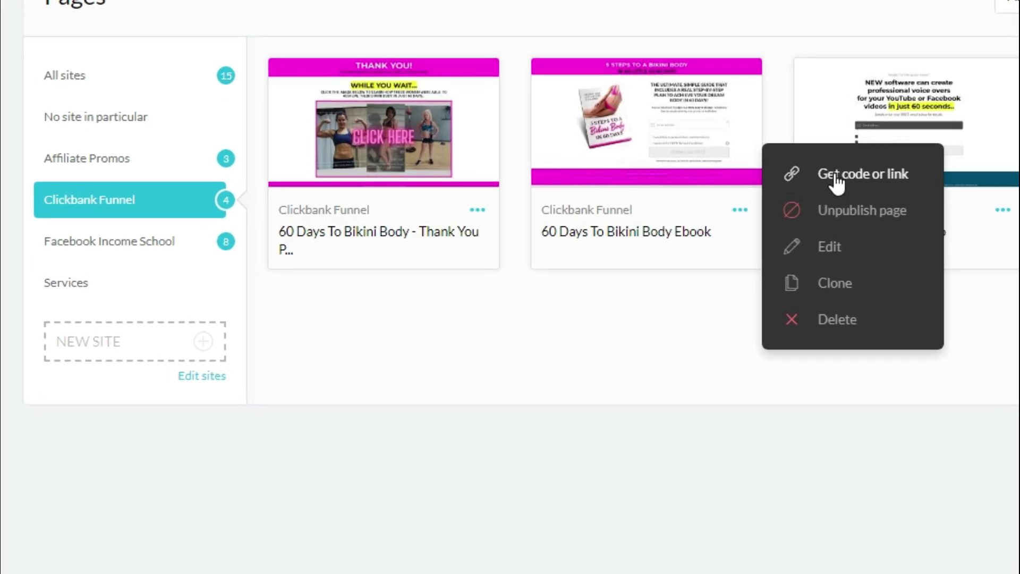
{"action": "left_click", "coordinate": [836, 175]}
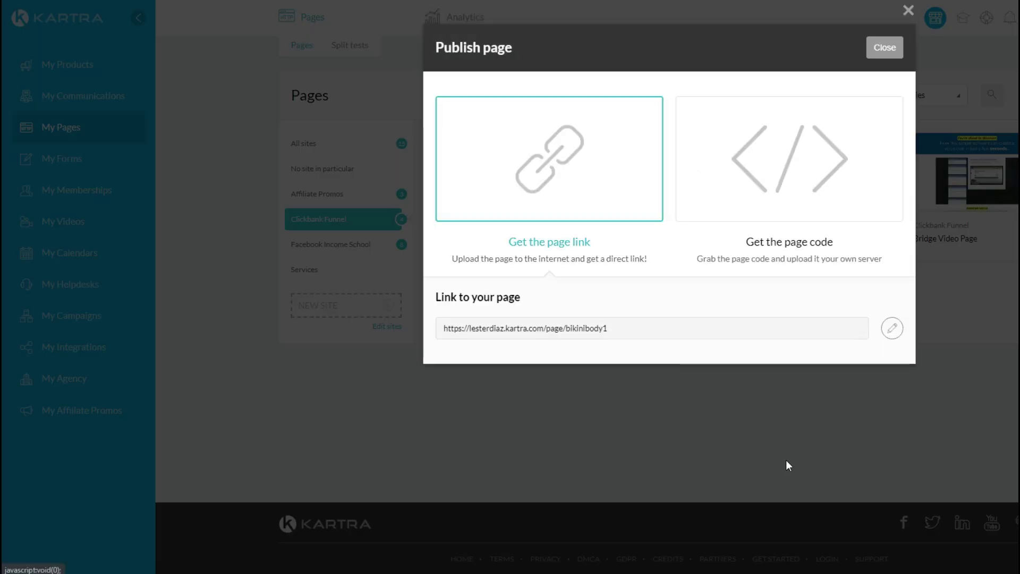
{"action": "left_click_drag", "start_coordinate": [645, 336], "coordinate": [441, 328]}
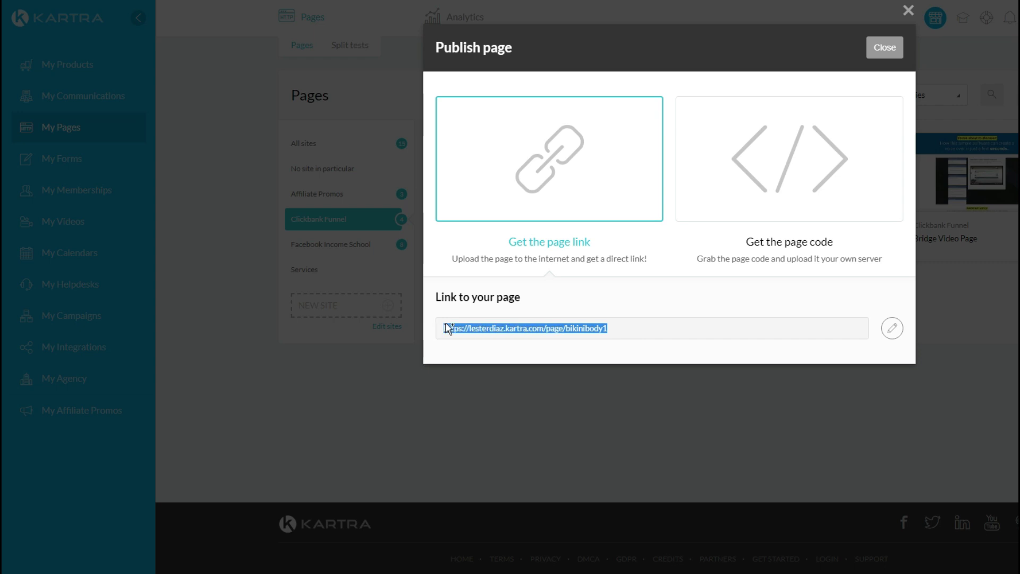
{"action": "right_click", "coordinate": [460, 325]}
{"action": "left_click", "coordinate": [476, 334]}
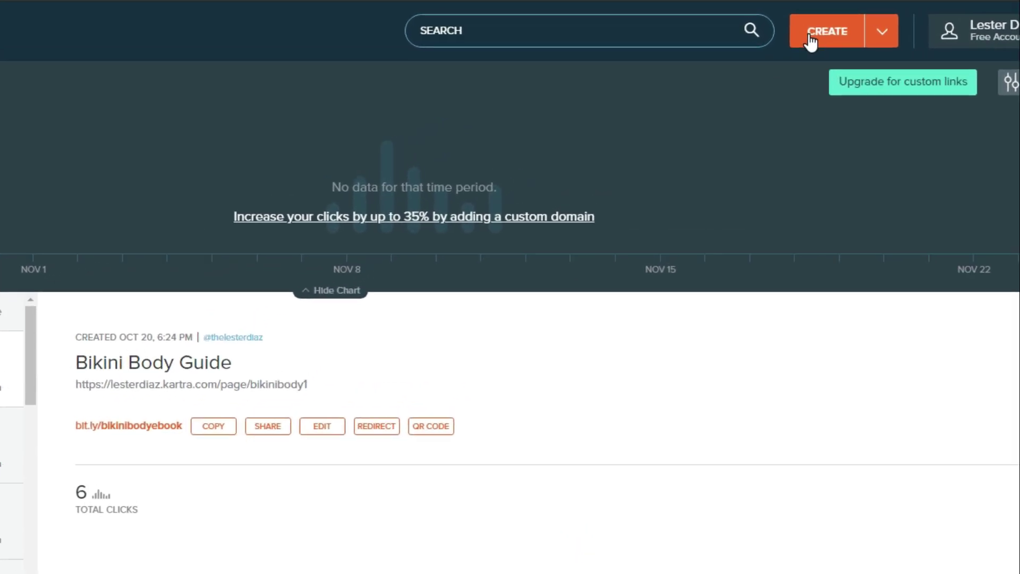
Create a new Bitly short link from the copied ebook landing page URL.
{"action": "left_click", "coordinate": [829, 45]}
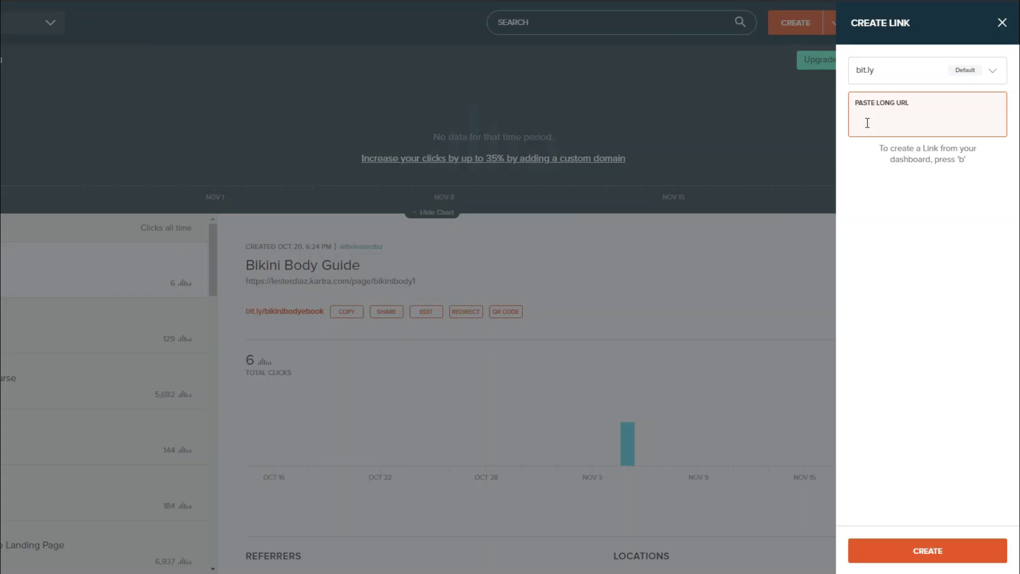
{"action": "right_click", "coordinate": [867, 122]}
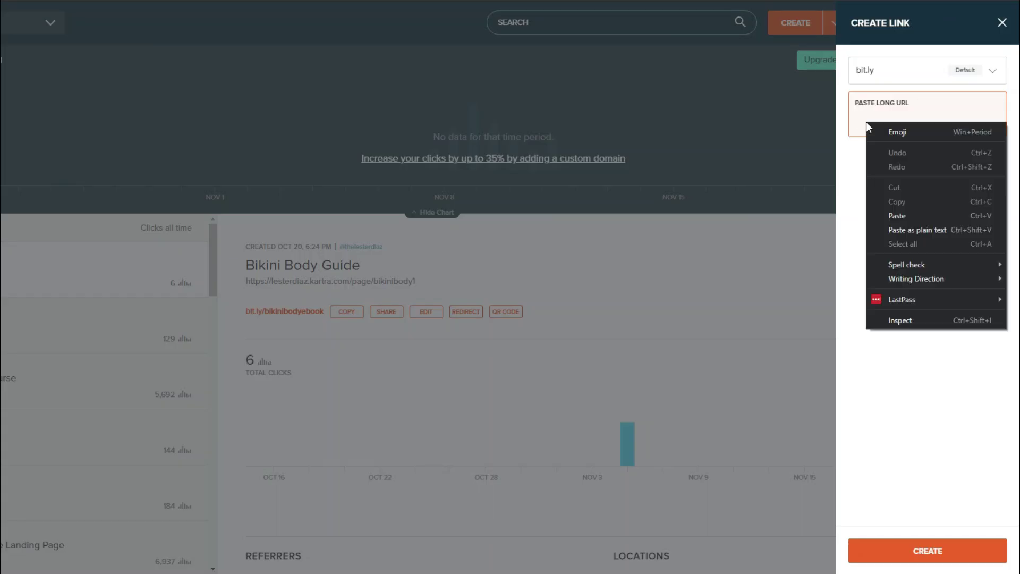
{"action": "left_click", "coordinate": [903, 204]}
Customize the new link's back-half to "bikinibod2", save it, and copy the shortened link.
{"action": "left_click", "coordinate": [935, 178]}
{"action": "key", "text": "BackSpace"}
{"action": "key", "text": "BackSpace"}
{"action": "key", "text": "BackSpace"}
{"action": "key", "text": "BackSpace"}
{"action": "key", "text": "BackSpace"}
{"action": "key", "text": "BackSpace"}
{"action": "key", "text": "BackSpace"}
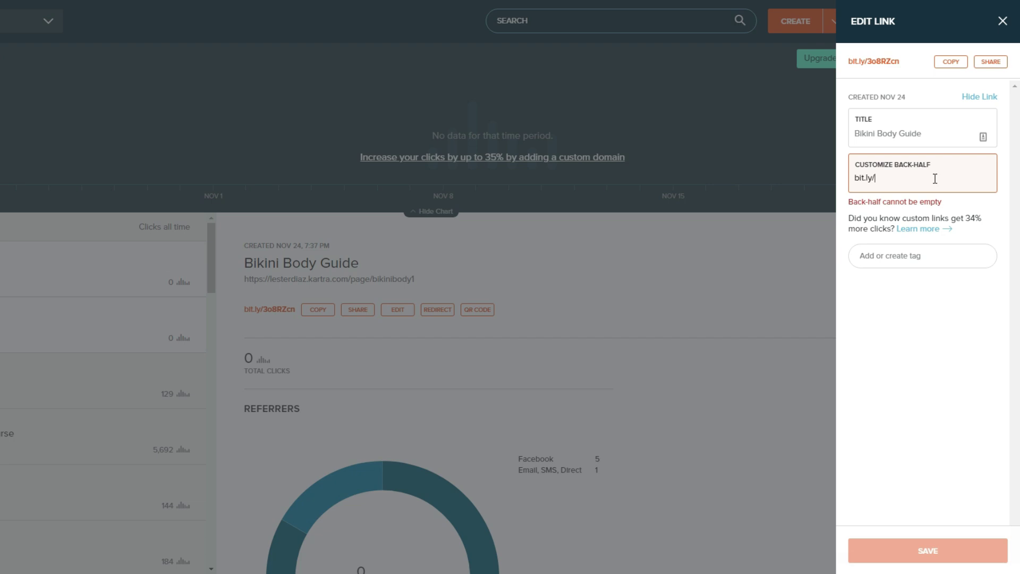
{"action": "type", "text": "bikinibof"}
{"action": "key", "text": "BackSpace"}
{"action": "type", "text": "d"}
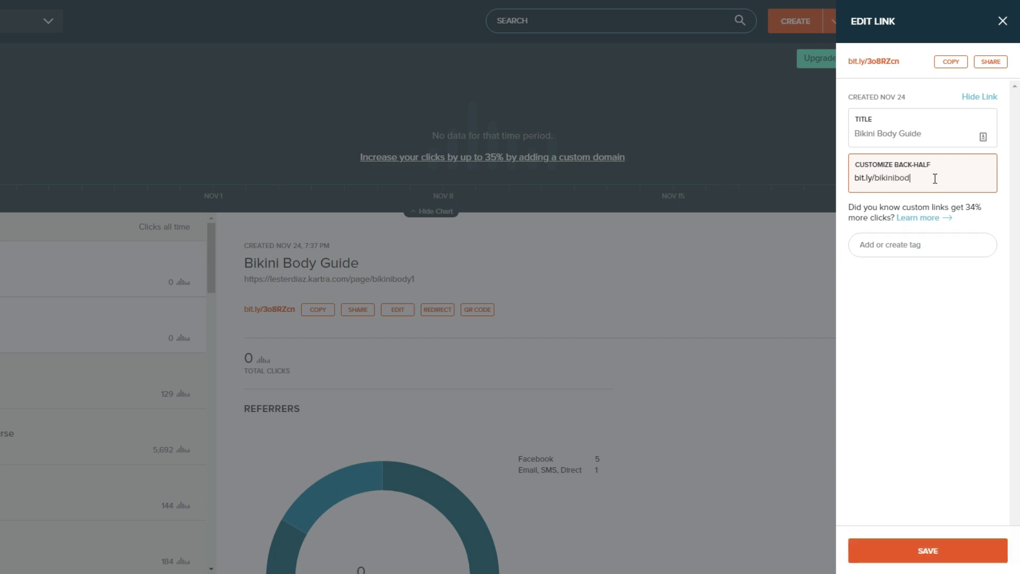
{"action": "type", "text": "2"}
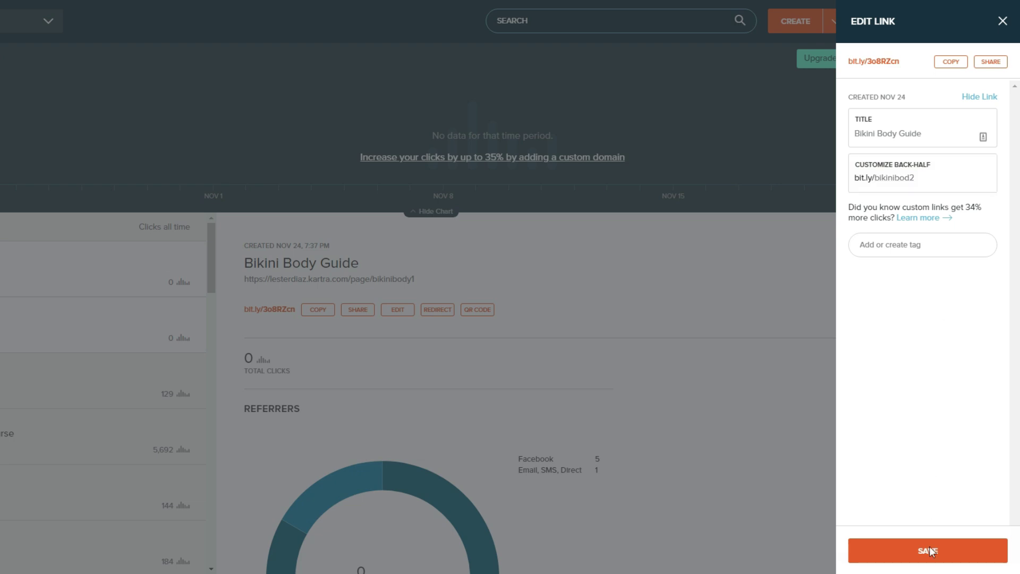
{"action": "left_click", "coordinate": [932, 557]}
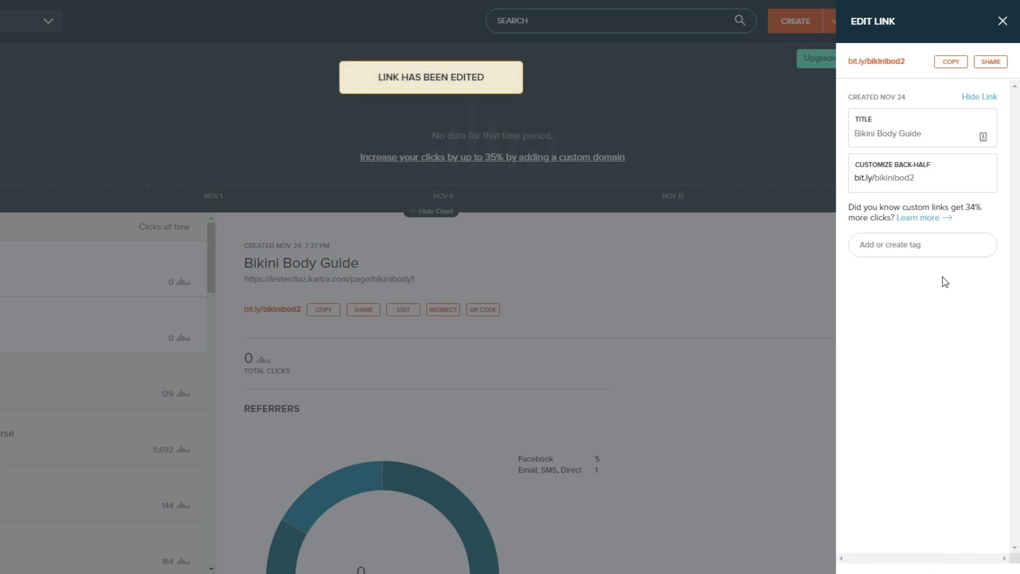
{"action": "left_click", "coordinate": [944, 63]}
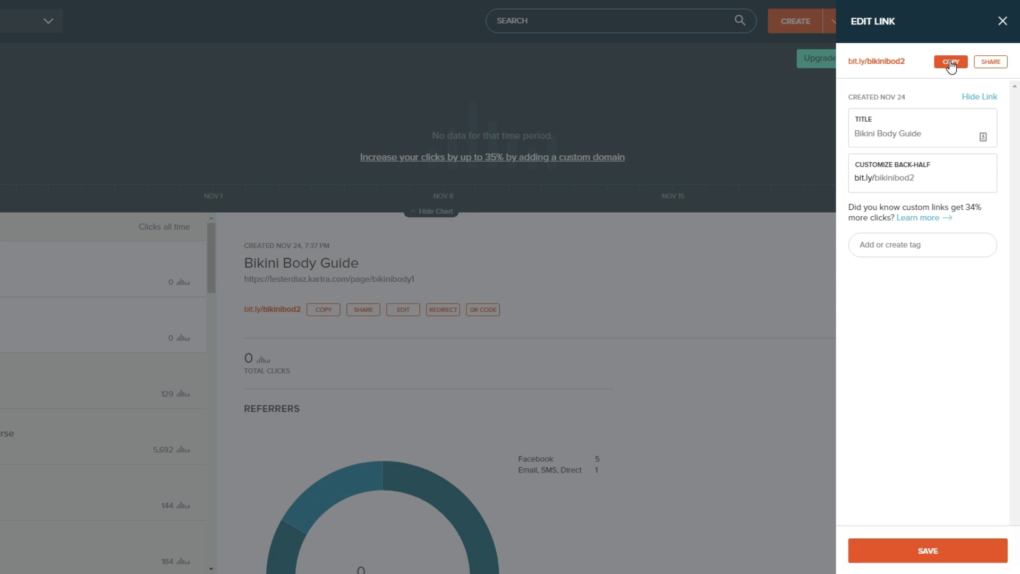
{"action": "left_click", "coordinate": [833, 471]}
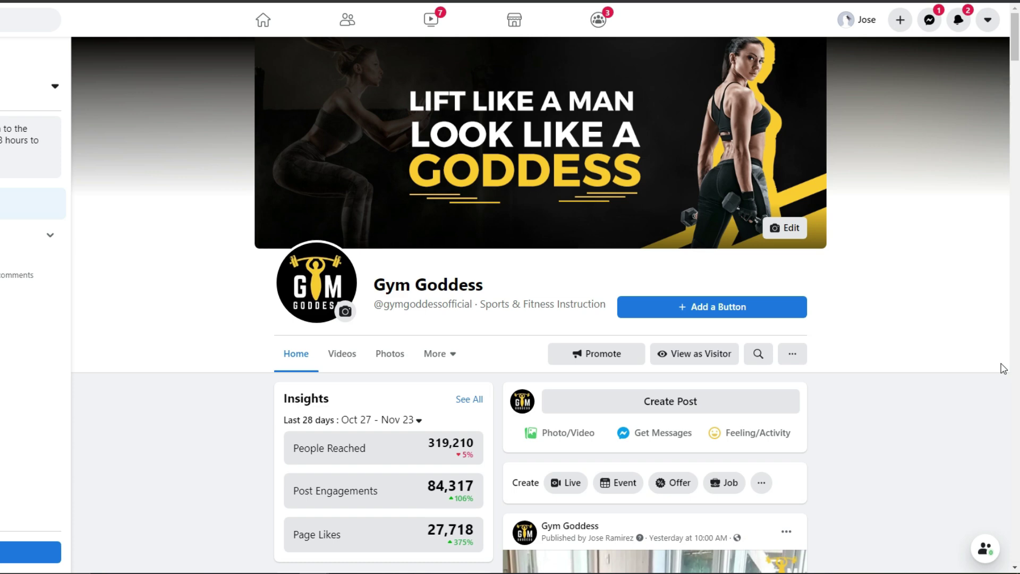
Look through the existing video posts on the Gym Goddess Facebook page.
{"action": "scroll", "coordinate": [1015, 58], "scroll_direction": "down", "scroll_amount": 5}
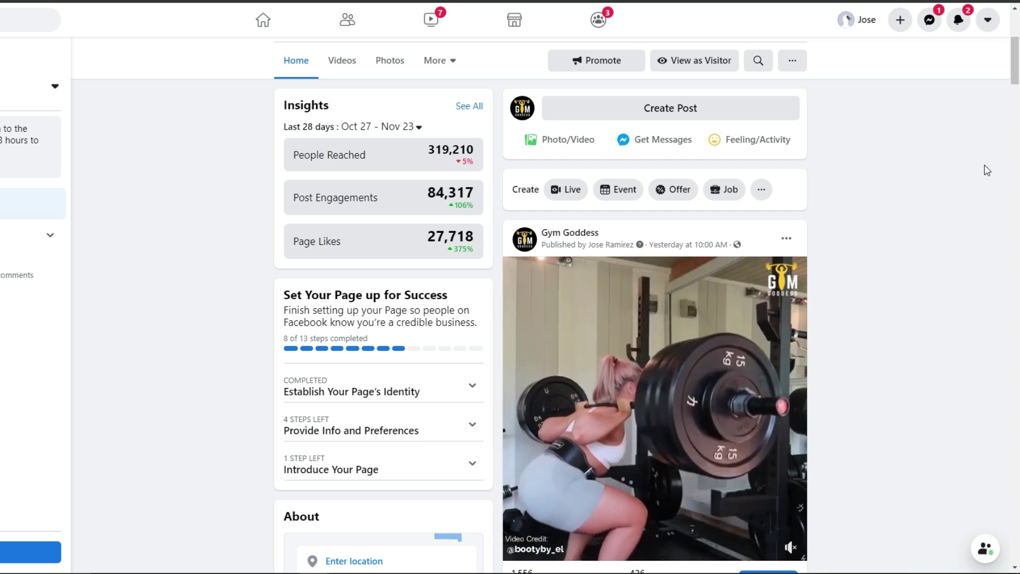
{"action": "left_click", "coordinate": [1015, 120]}
{"action": "scroll", "coordinate": [724, 201], "scroll_direction": "up", "scroll_amount": 1}
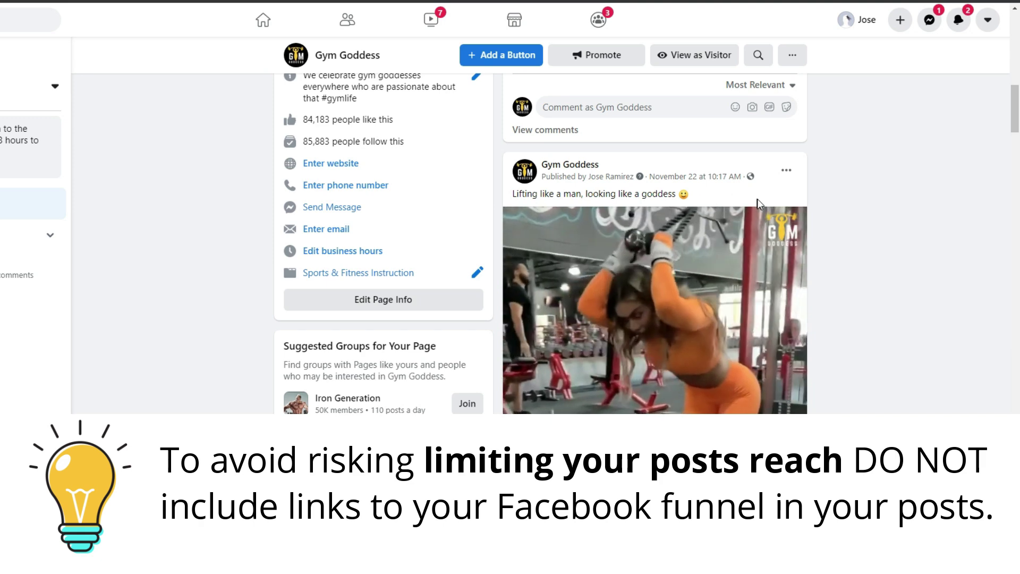
{"action": "scroll", "coordinate": [1004, 140], "scroll_direction": "down", "scroll_amount": 2}
{"action": "scroll", "coordinate": [1004, 140], "scroll_direction": "up", "scroll_amount": 10}
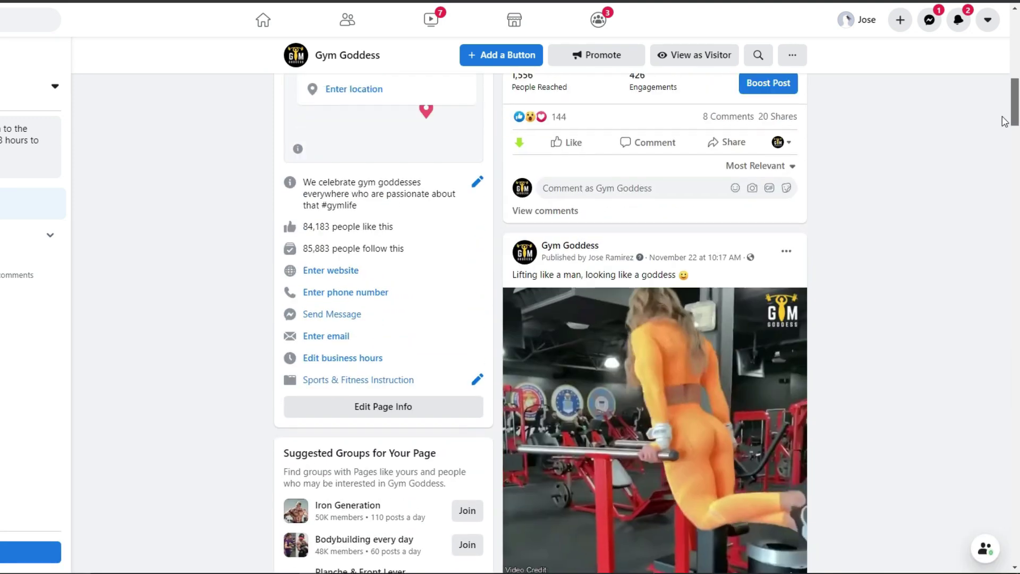
{"action": "left_click_drag", "start_coordinate": [1008, 91], "coordinate": [1008, 58]}
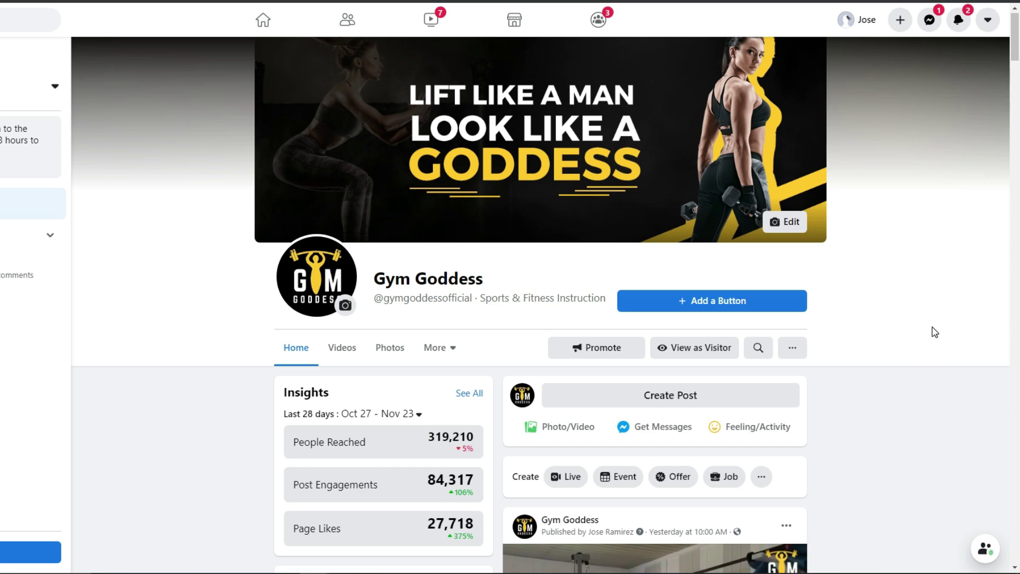
Start a page post with the leg day video, titled "Love Leg Day", with the description "I just love leg day!" and fitness tags.
{"action": "left_click", "coordinate": [655, 399]}
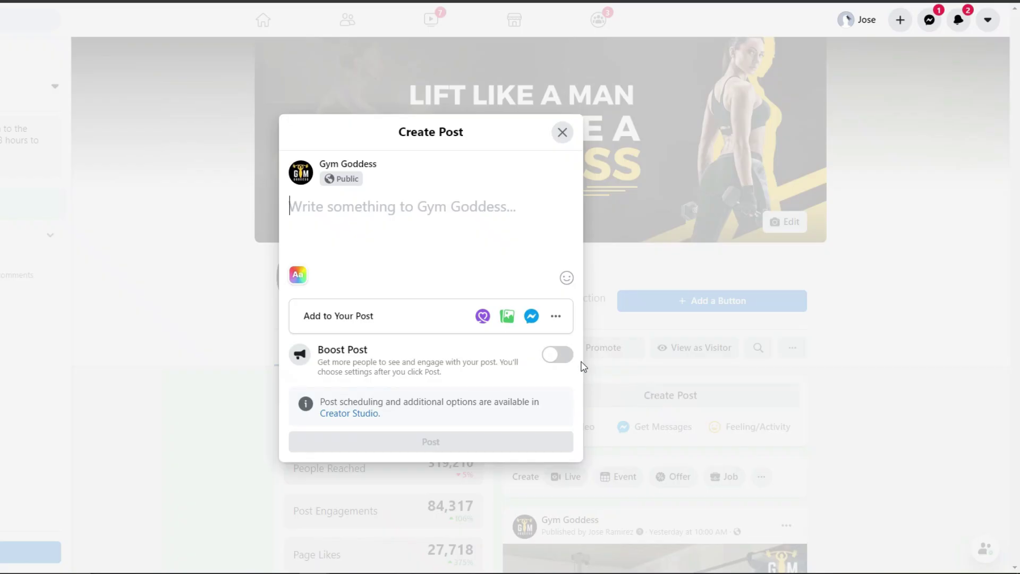
{"action": "left_click", "coordinate": [508, 318]}
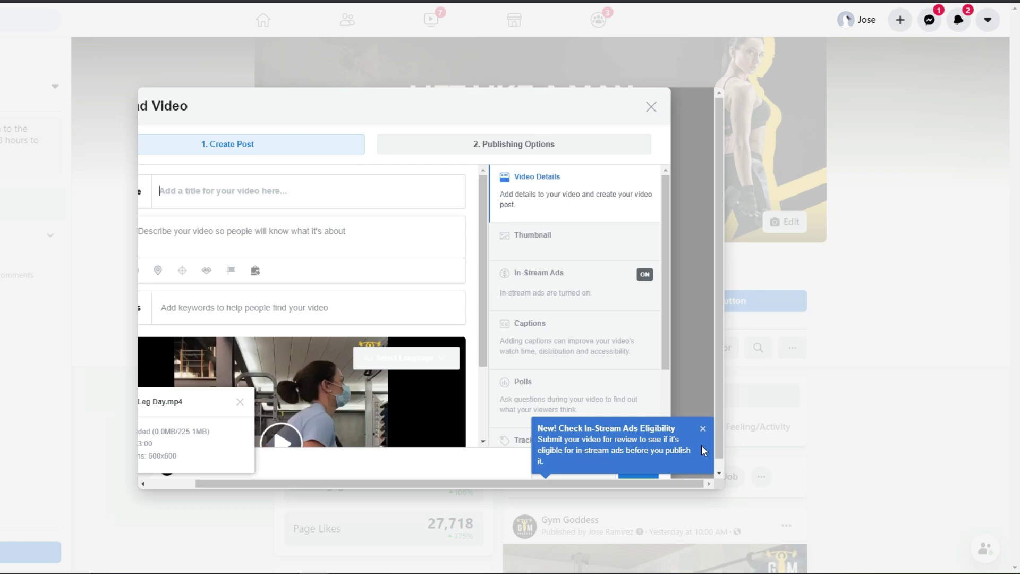
{"action": "left_click_drag", "start_coordinate": [444, 483], "coordinate": [346, 492]}
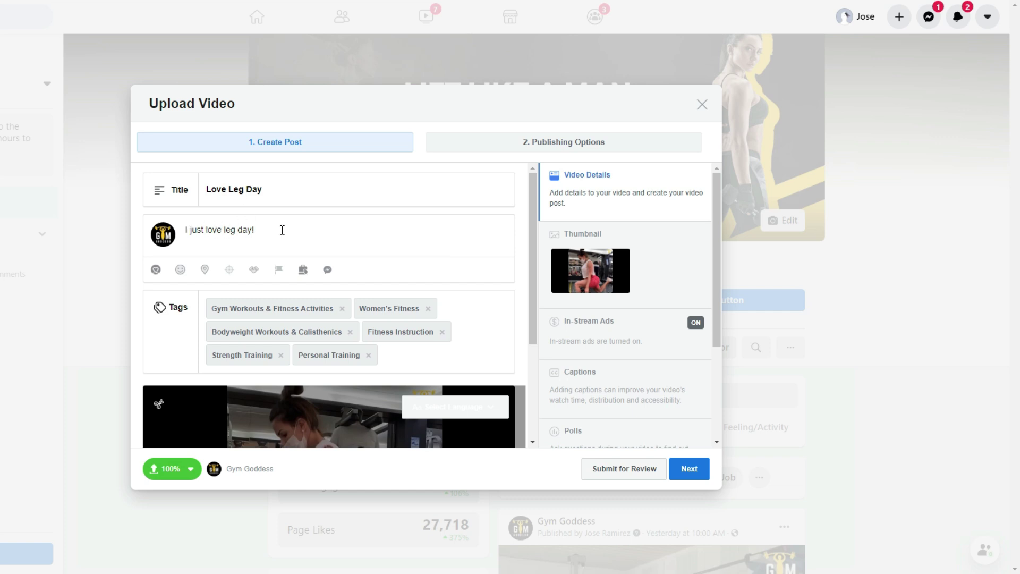
Browse the auto-generated thumbnails and choose the one showing the woman in blue leggings seated at the leg machine.
{"action": "left_click", "coordinate": [663, 248]}
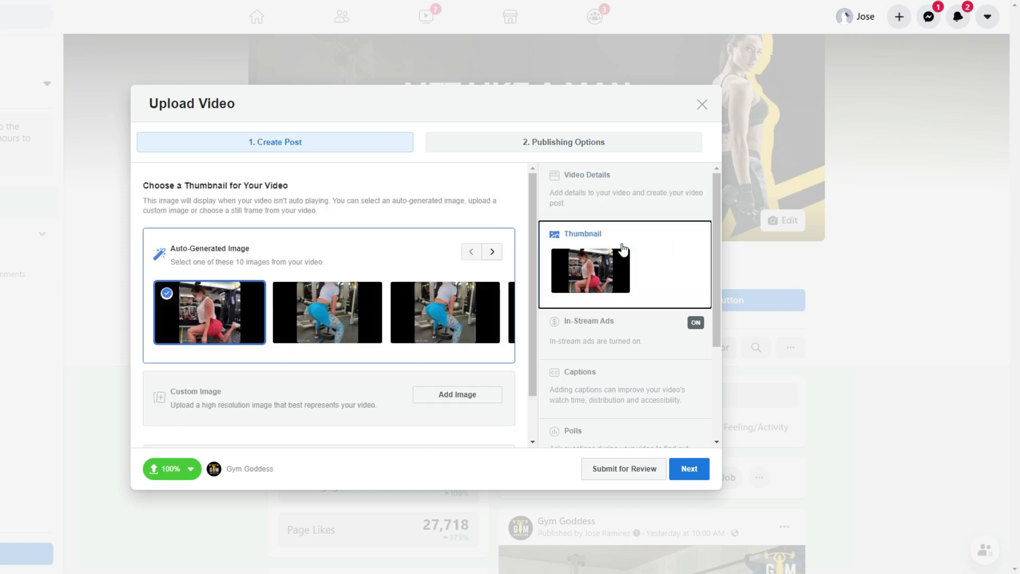
{"action": "left_click", "coordinate": [497, 257]}
{"action": "left_click", "coordinate": [492, 252]}
{"action": "left_click", "coordinate": [492, 252]}
{"action": "left_click", "coordinate": [492, 252]}
{"action": "left_click", "coordinate": [492, 252]}
{"action": "left_click", "coordinate": [471, 253]}
{"action": "left_click", "coordinate": [471, 252]}
{"action": "left_click", "coordinate": [472, 253]}
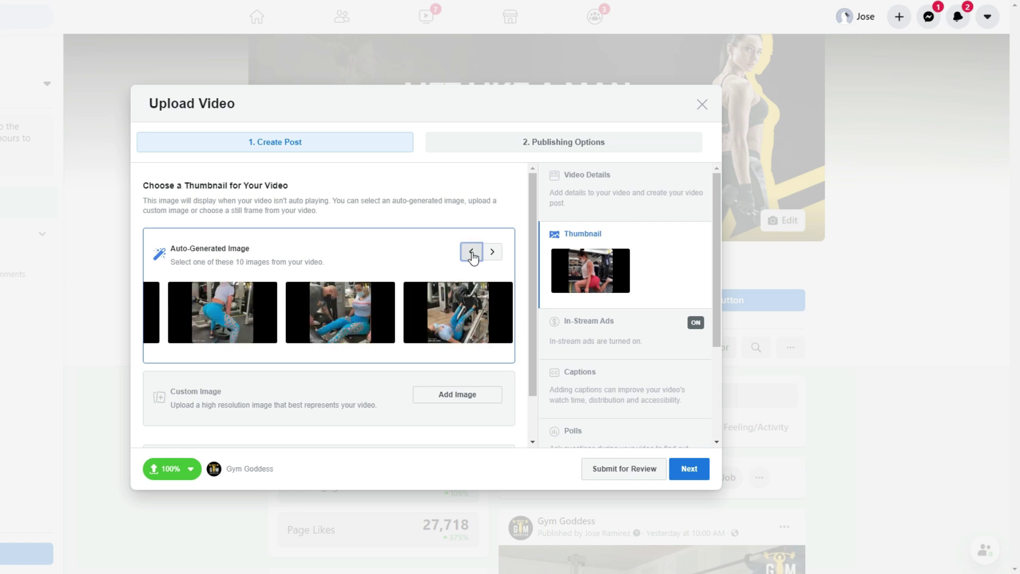
{"action": "left_click", "coordinate": [349, 324]}
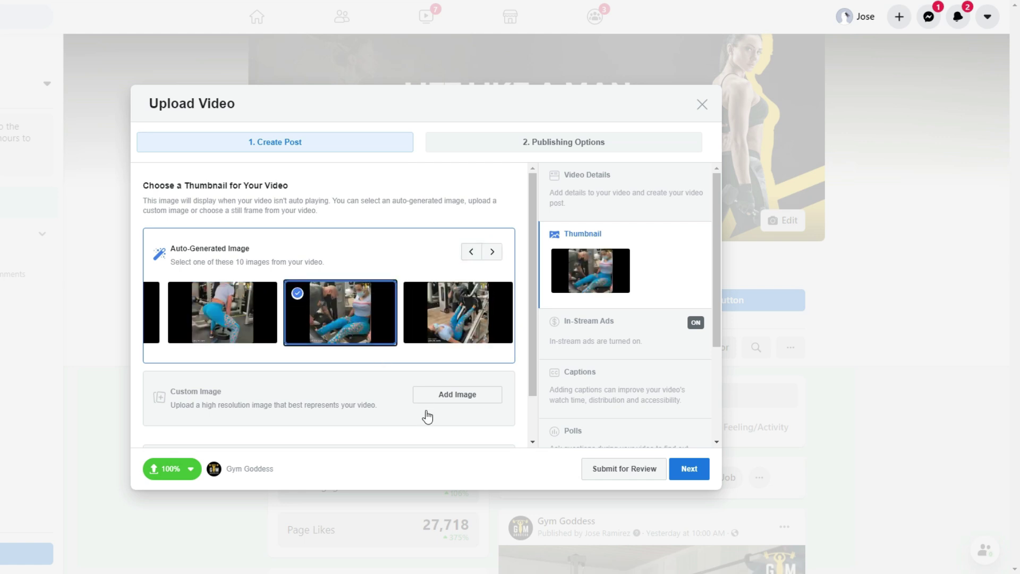
Check the in-stream ads settings and publishing options, and publish the video immediately as a public post.
{"action": "left_click", "coordinate": [601, 334]}
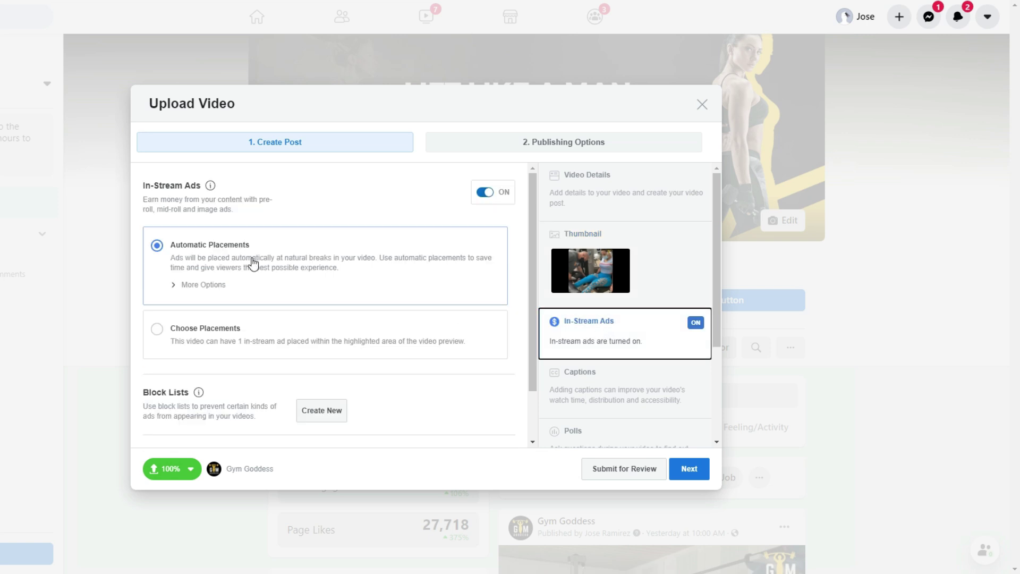
{"action": "scroll", "coordinate": [637, 295], "scroll_direction": "down", "scroll_amount": 1}
{"action": "scroll", "coordinate": [637, 295], "scroll_direction": "down", "scroll_amount": 3}
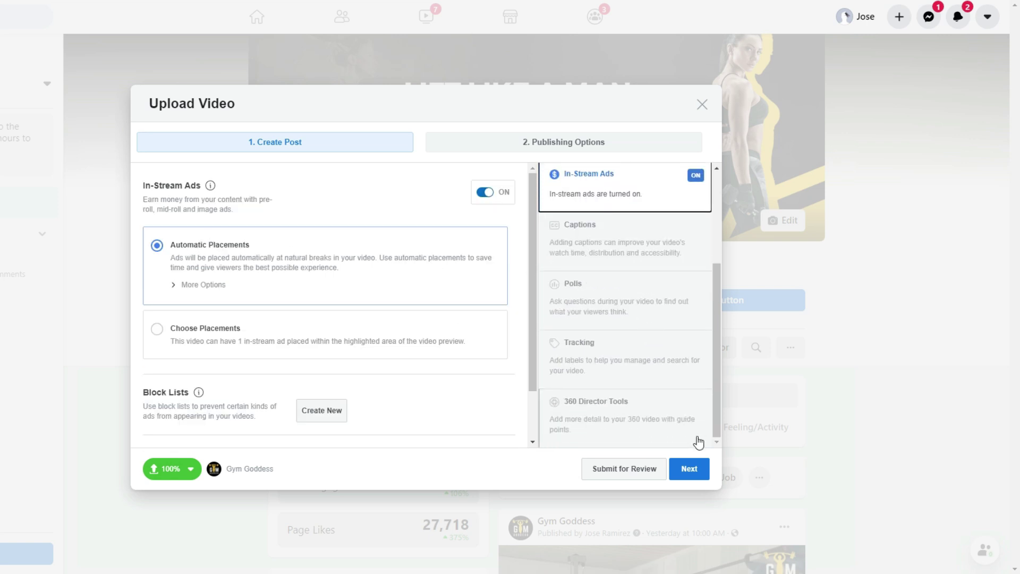
{"action": "left_click", "coordinate": [689, 469]}
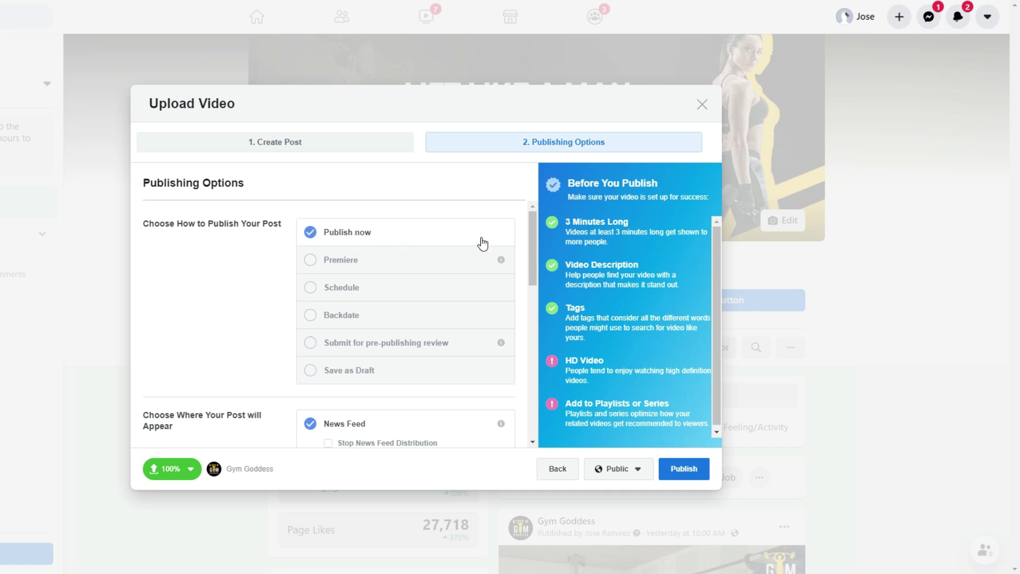
{"action": "scroll", "coordinate": [495, 319], "scroll_direction": "down", "scroll_amount": 4}
{"action": "scroll", "coordinate": [494, 361], "scroll_direction": "up", "scroll_amount": 4}
{"action": "left_click", "coordinate": [676, 474]}
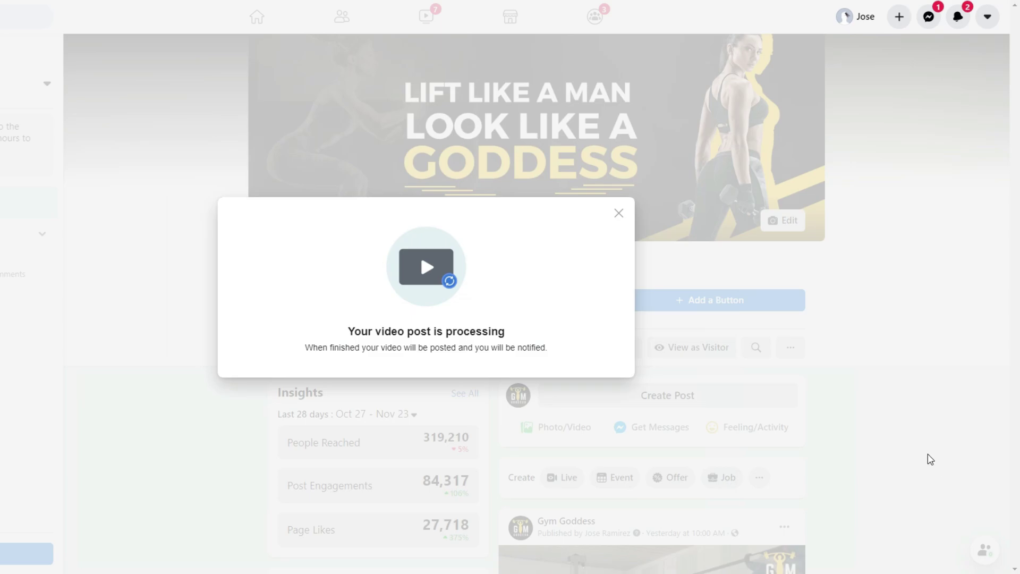
With the published leg day video post in view, switch to Notepad and copy the prepared free bikini body guide message.
{"action": "scroll", "coordinate": [930, 459], "scroll_direction": "down", "scroll_amount": 8}
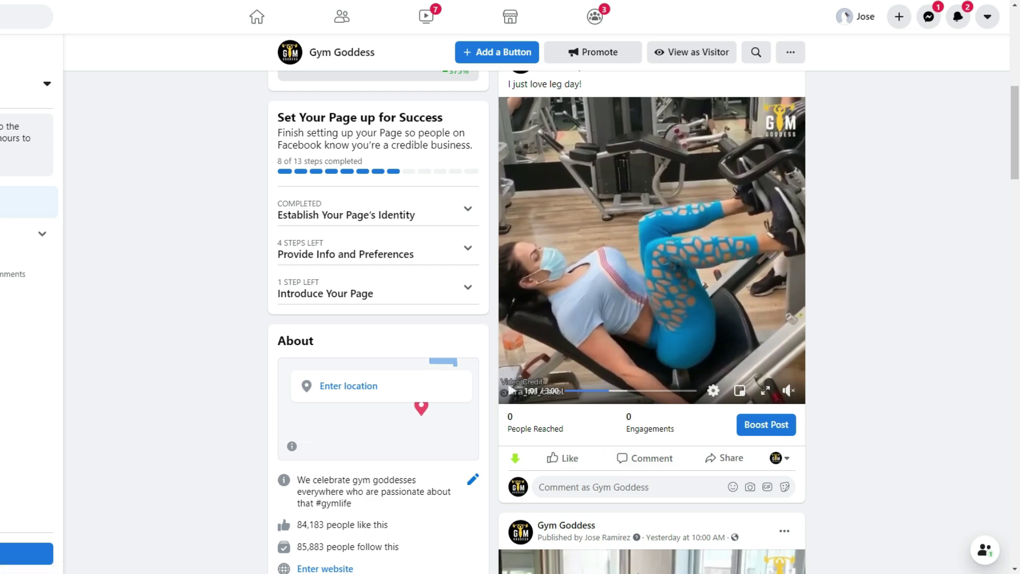
{"action": "key", "text": "alt+Tab"}
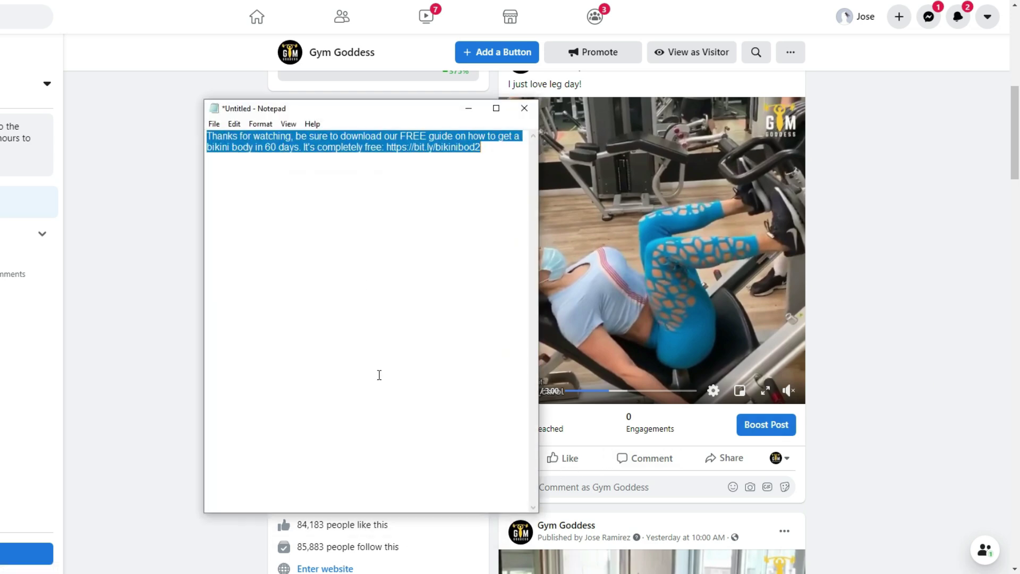
{"action": "right_click", "coordinate": [256, 143]}
{"action": "left_click", "coordinate": [234, 181]}
{"action": "left_click", "coordinate": [468, 108]}
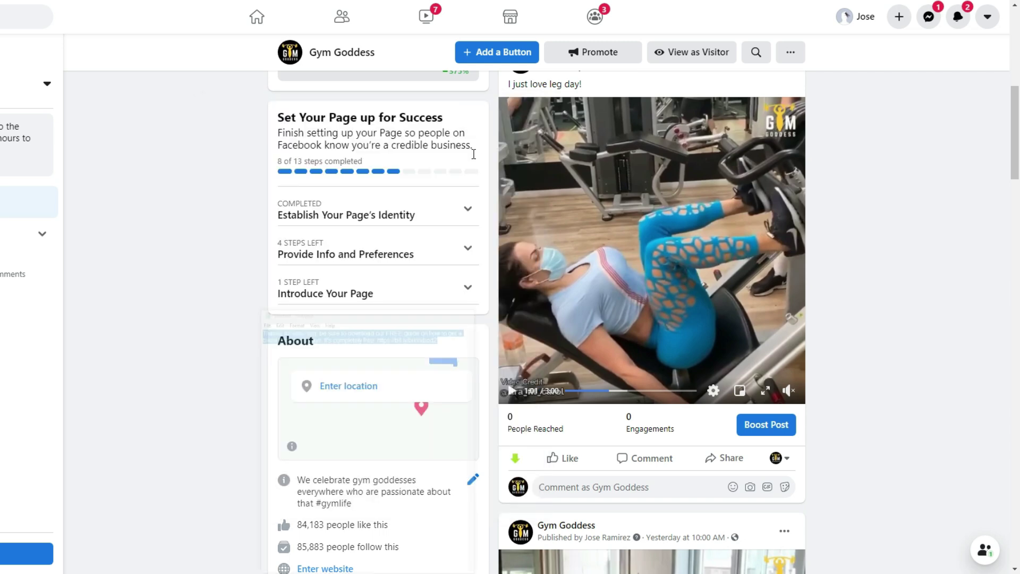
{"action": "right_click", "coordinate": [556, 485]}
{"action": "left_click", "coordinate": [584, 370]}
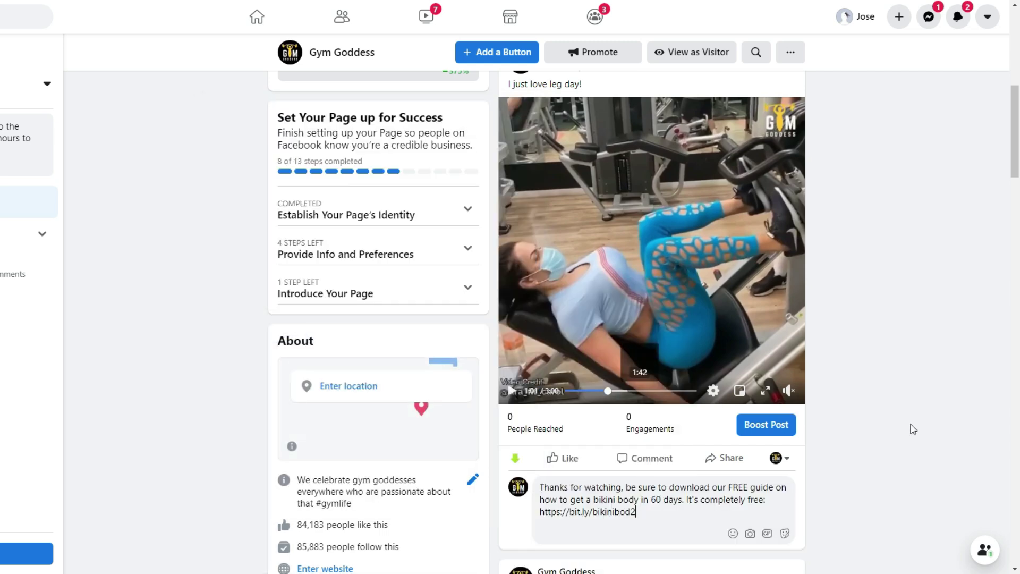
{"action": "key", "text": "Return"}
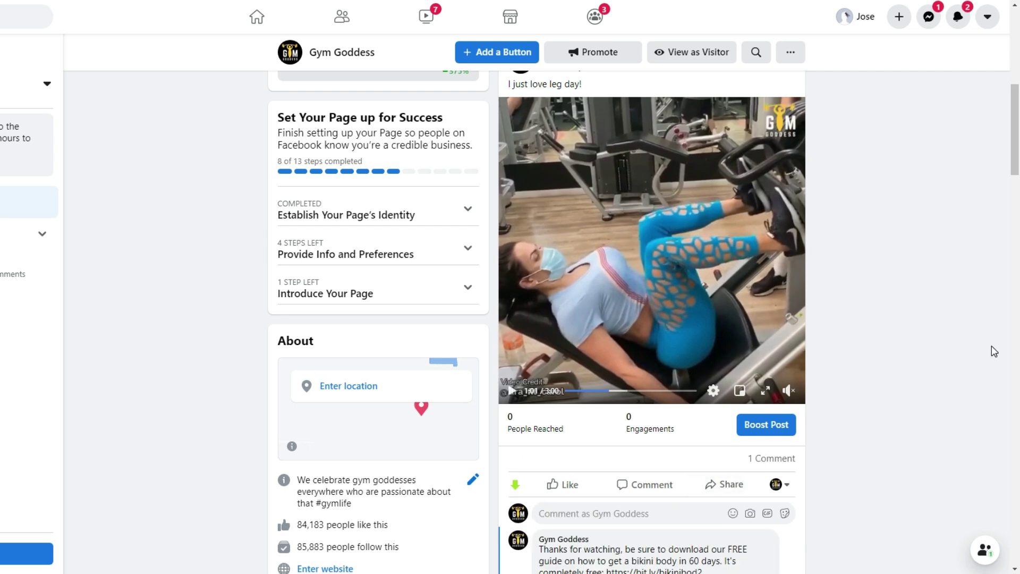
{"action": "scroll", "coordinate": [991, 350], "scroll_direction": "down", "scroll_amount": 3}
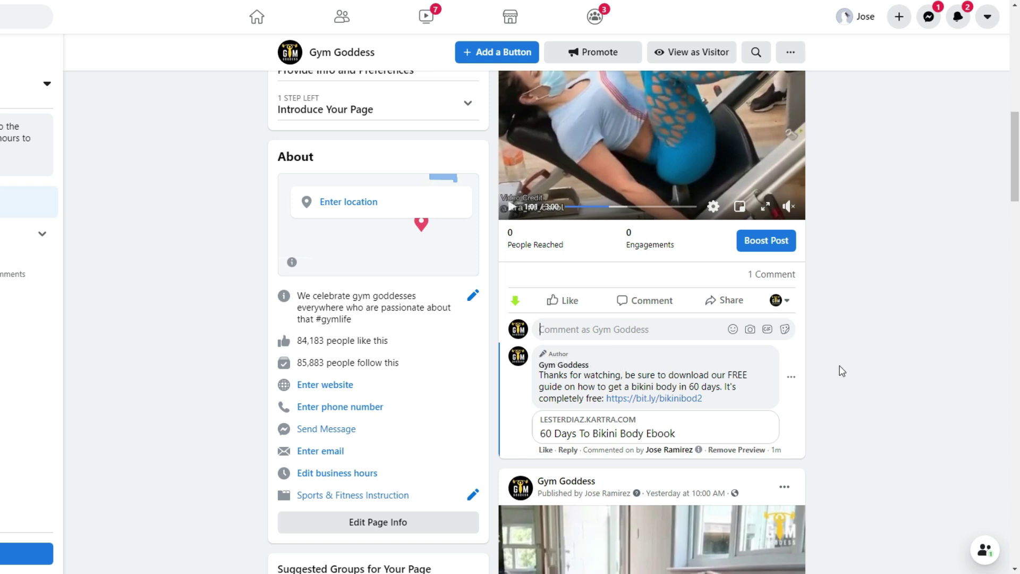
{"action": "left_click", "coordinate": [747, 450]}
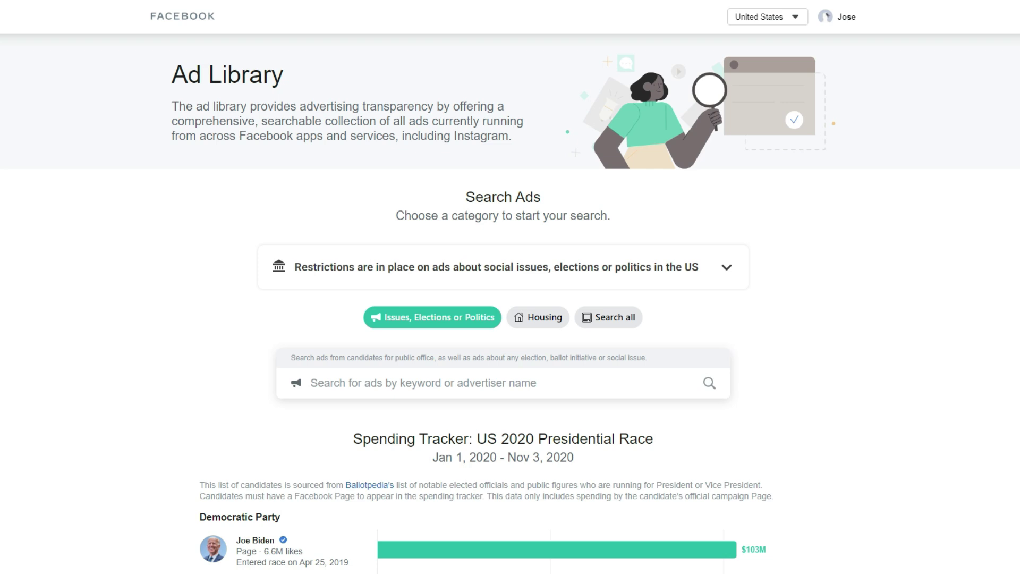
Search the Facebook Ad Library for "fitness motivation" ads.
{"action": "left_click", "coordinate": [414, 383]}
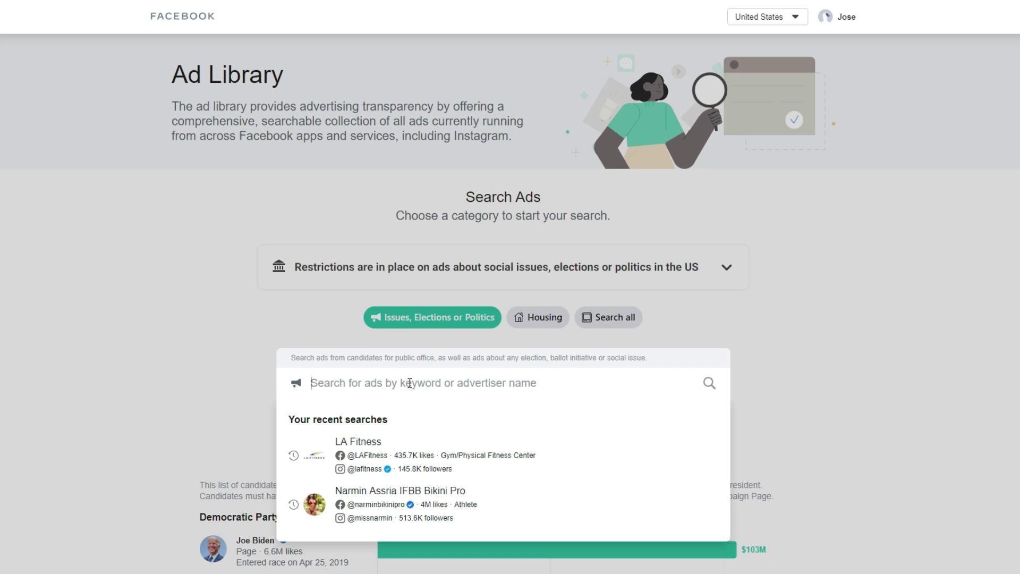
{"action": "type", "text": "fitness"}
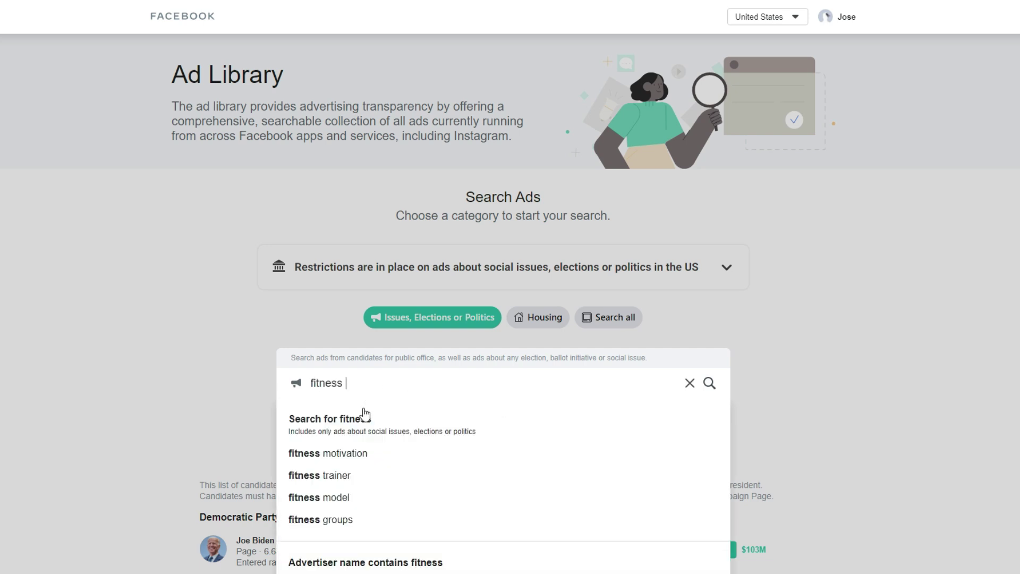
{"action": "left_click", "coordinate": [336, 457]}
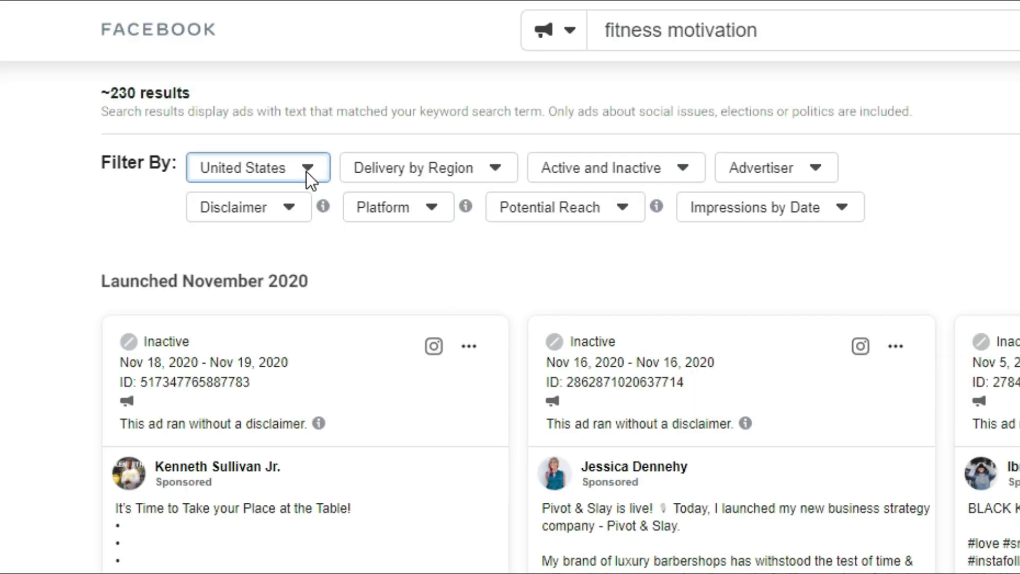
Set the country filter to All and browse the fitness motivation ads for examples.
{"action": "left_click", "coordinate": [306, 171]}
{"action": "left_click", "coordinate": [249, 237]}
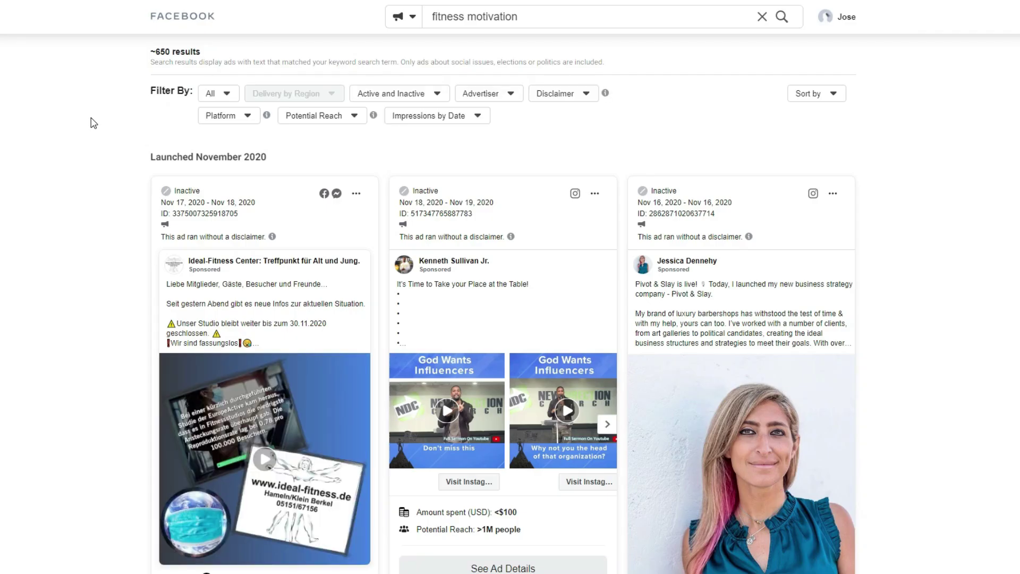
{"action": "scroll", "coordinate": [503, 319], "scroll_direction": "down", "scroll_amount": 3}
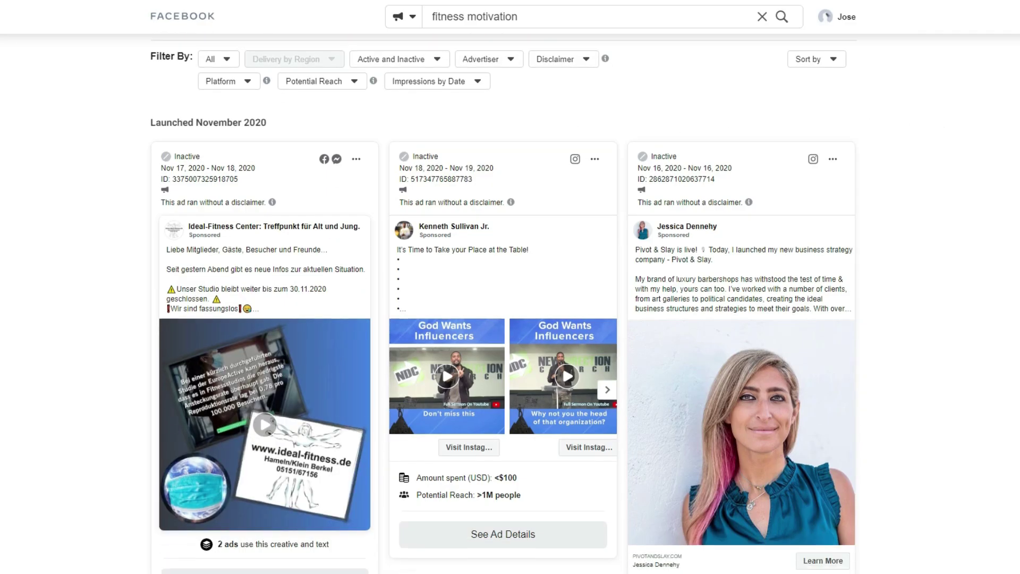
{"action": "scroll", "coordinate": [503, 319], "scroll_direction": "down", "scroll_amount": 6}
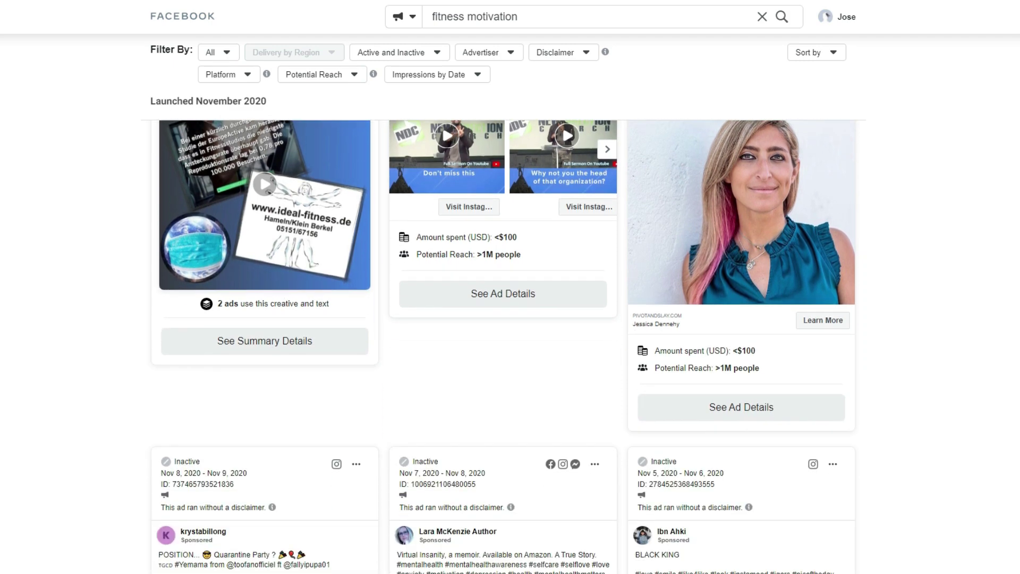
Examine the older fitness motivation ads launched from November 2020 back to September 2019 for creative ideas.
{"action": "scroll", "coordinate": [502, 345], "scroll_direction": "down", "scroll_amount": 3}
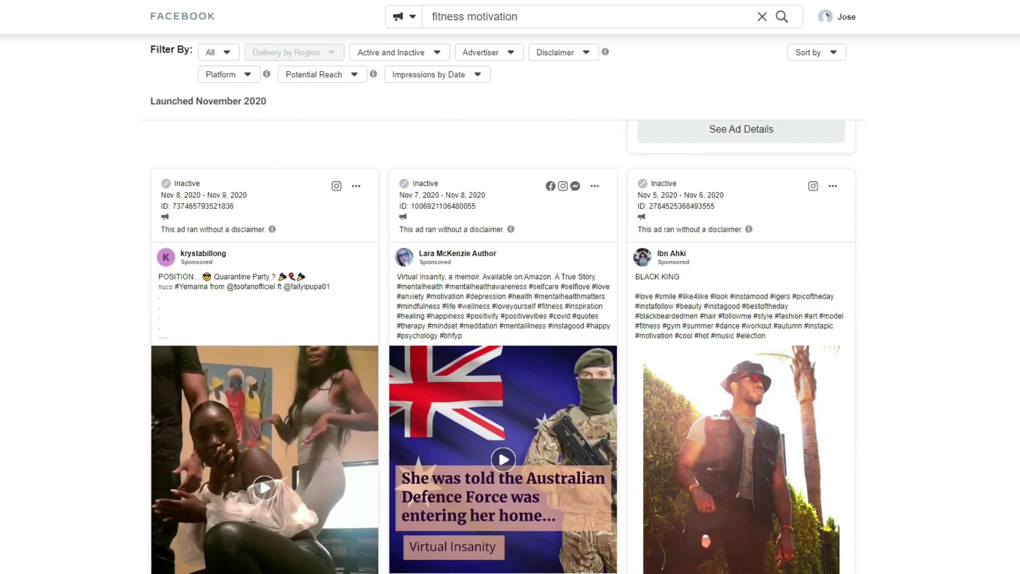
{"action": "scroll", "coordinate": [503, 346], "scroll_direction": "down", "scroll_amount": 10}
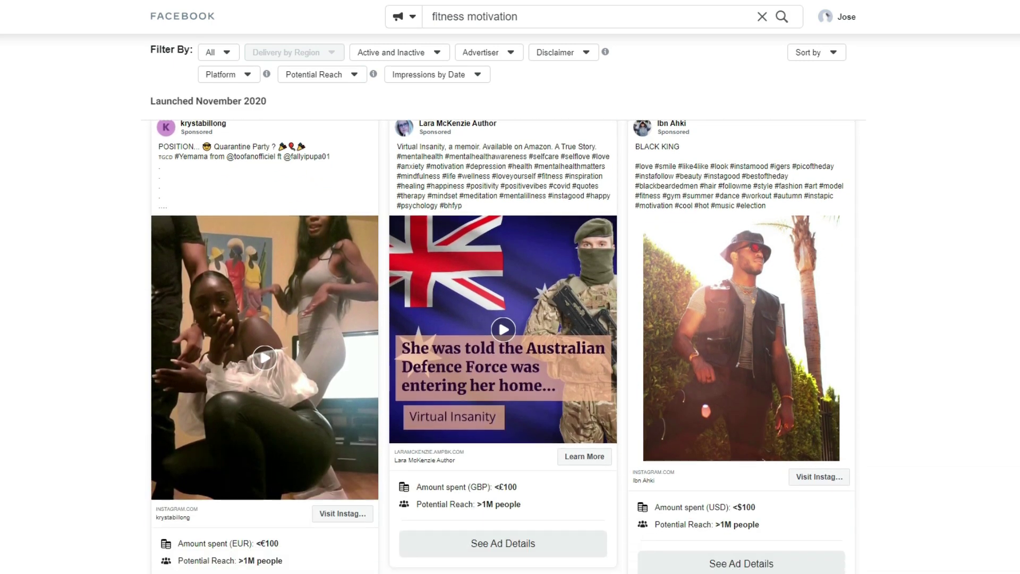
{"action": "scroll", "coordinate": [502, 345], "scroll_direction": "down", "scroll_amount": 8}
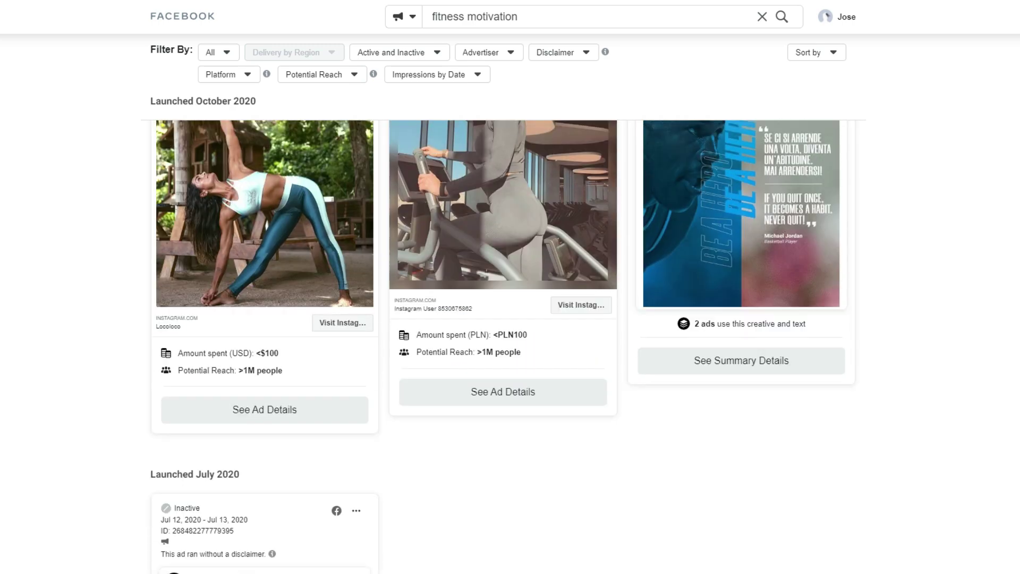
{"action": "scroll", "coordinate": [503, 345], "scroll_direction": "down", "scroll_amount": 1}
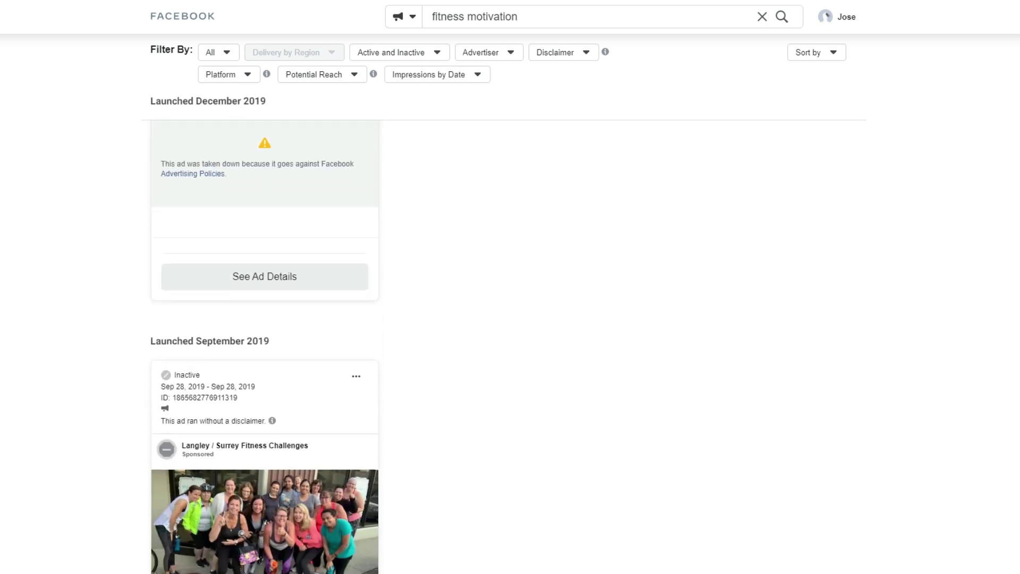
{"action": "scroll", "coordinate": [502, 345], "scroll_direction": "up", "scroll_amount": 20}
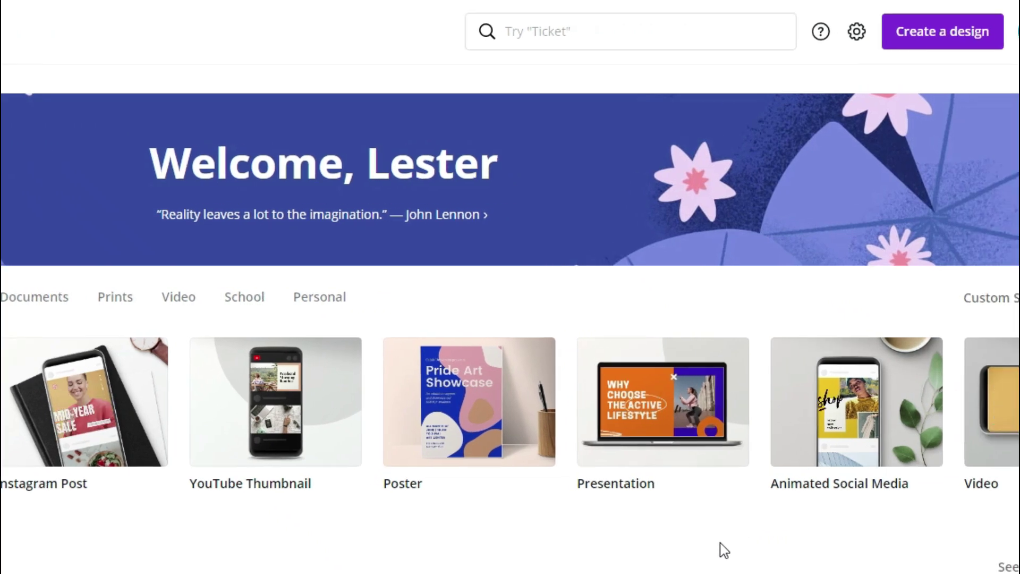
Switch to Canva and search for "facebook ad" to review the available Facebook ad formats.
{"action": "left_click", "coordinate": [537, 32]}
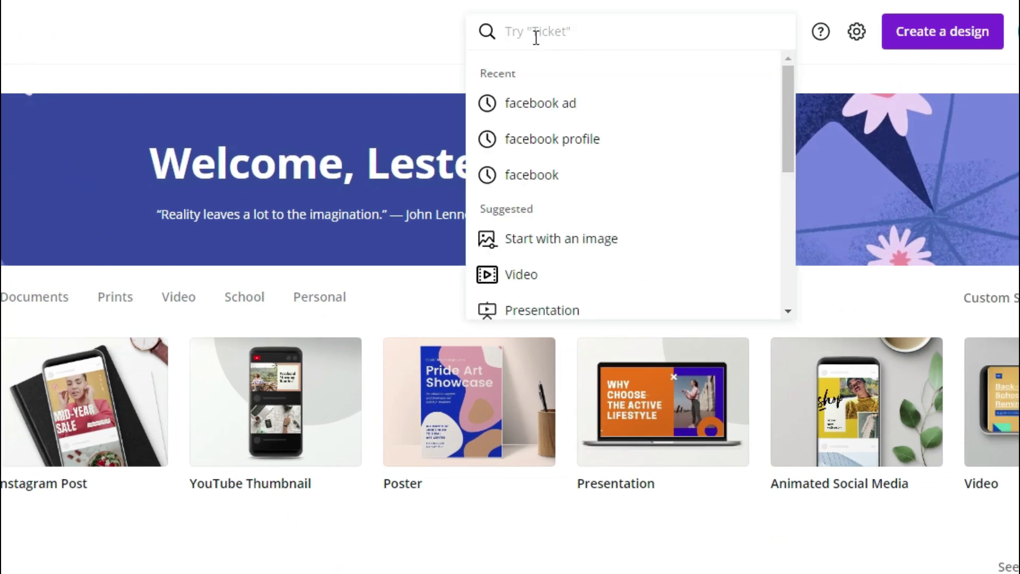
{"action": "type", "text": "facebook ad"}
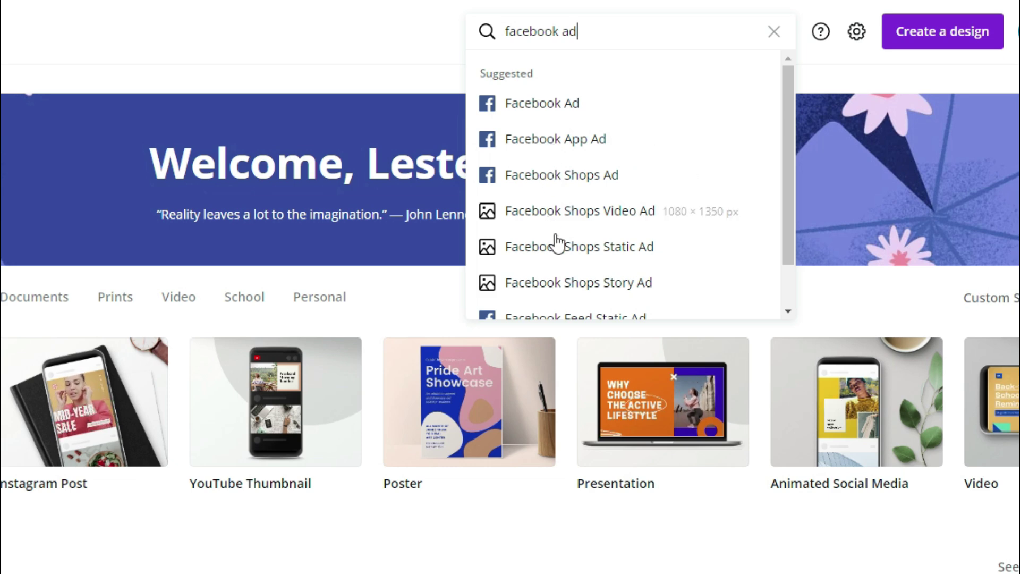
{"action": "scroll", "coordinate": [556, 240], "scroll_direction": "down", "scroll_amount": 1}
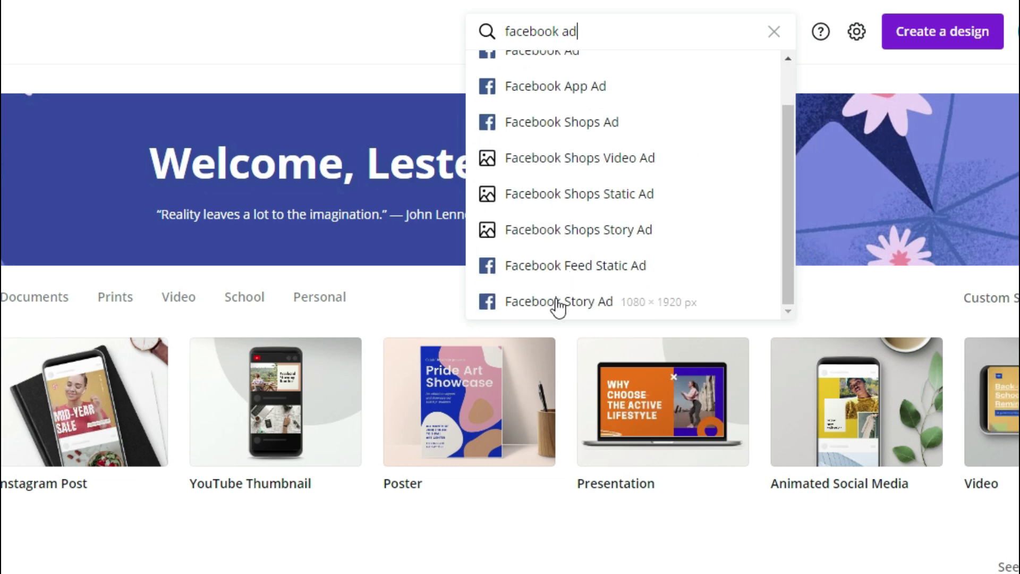
{"action": "left_click", "coordinate": [422, 30]}
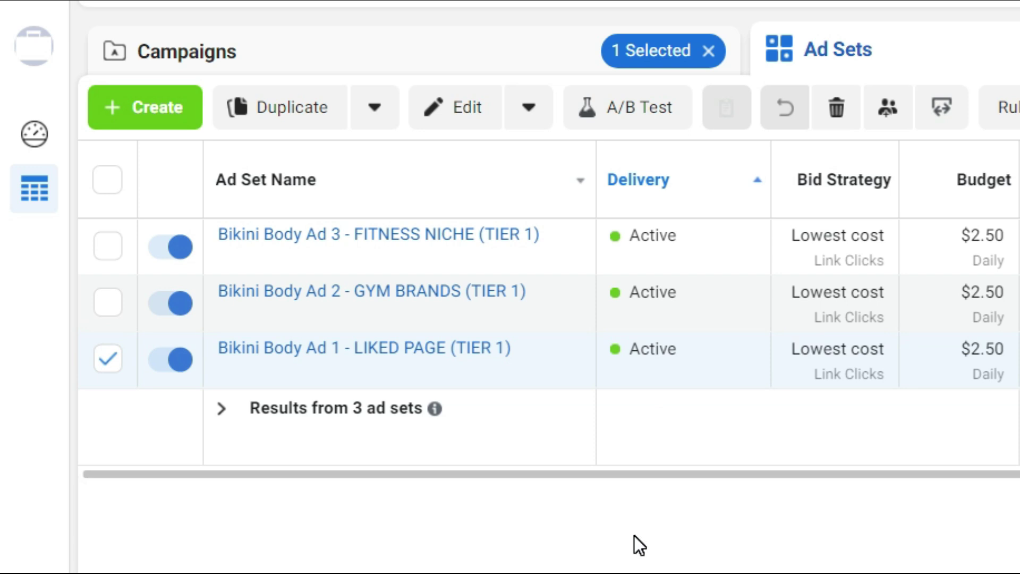
In Facebook Ads Manager, preview the E-book Image ad from the Bikini Body Ad 1 - LIKED PAGE (TIER 1) ad set and expand its text.
{"action": "left_click", "coordinate": [462, 349]}
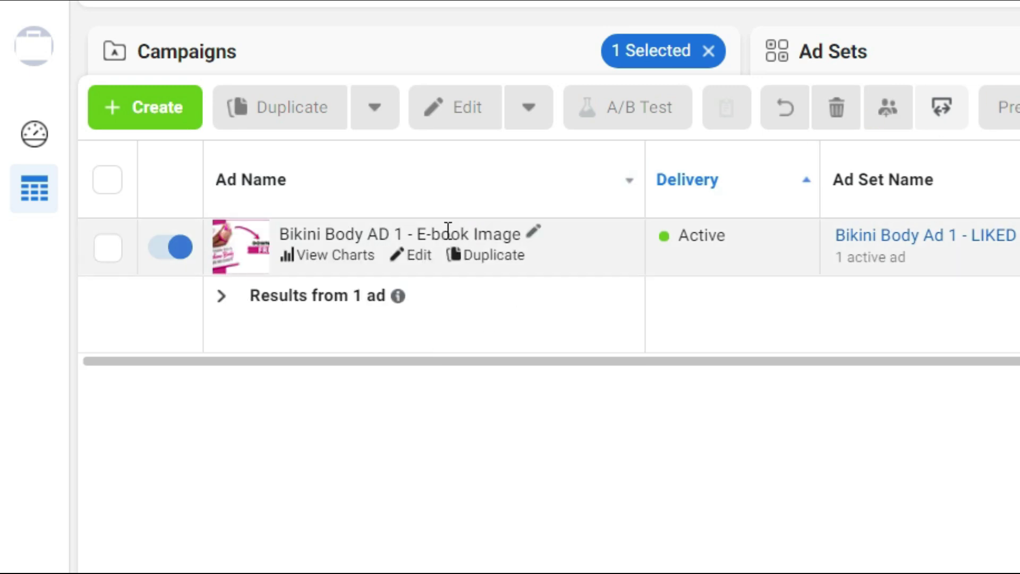
{"action": "left_click", "coordinate": [489, 236]}
{"action": "left_click", "coordinate": [1018, 107]}
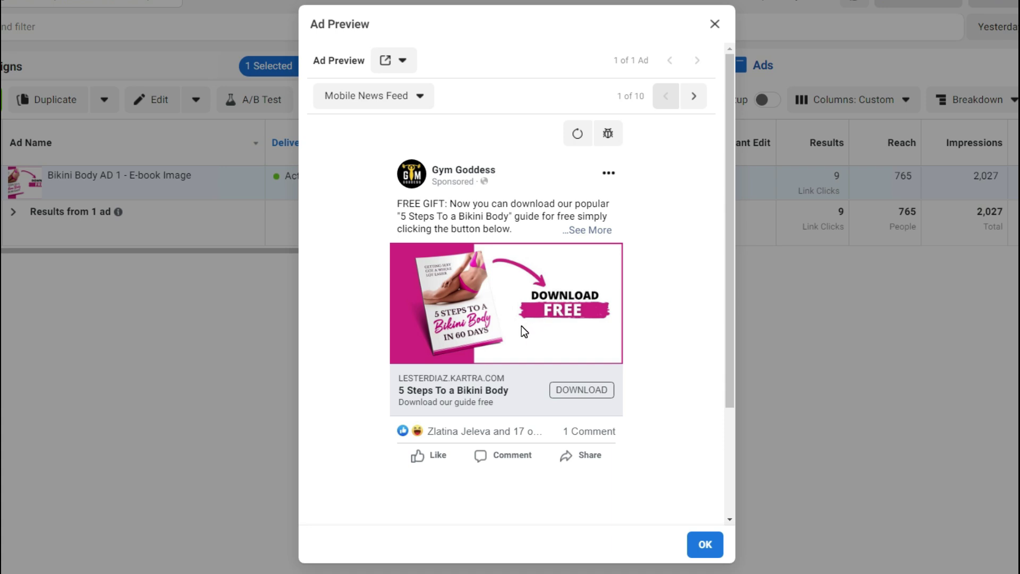
{"action": "left_click", "coordinate": [587, 229]}
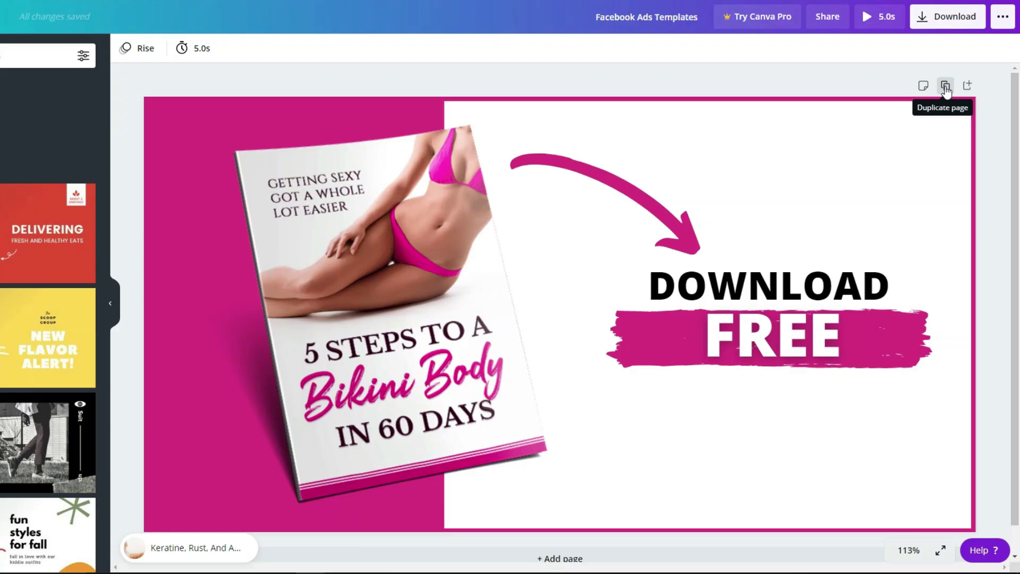
Switch to the Facebook Ads Templates design in Canva and duplicate the page with the bikini body ebook cover.
{"action": "left_click", "coordinate": [945, 86]}
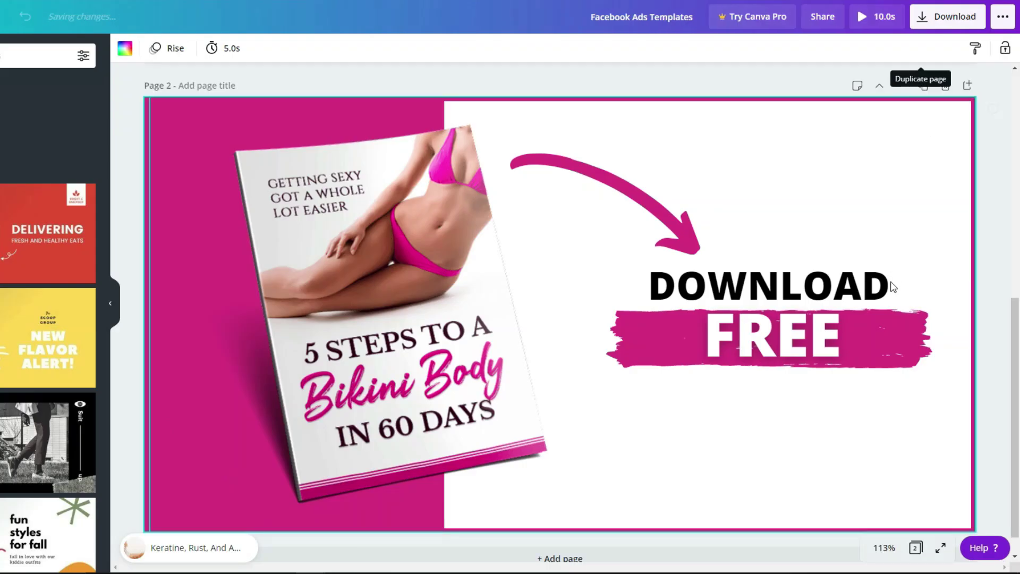
{"action": "scroll", "coordinate": [891, 282], "scroll_direction": "up", "scroll_amount": 5}
{"action": "scroll", "coordinate": [889, 285], "scroll_direction": "up", "scroll_amount": 4}
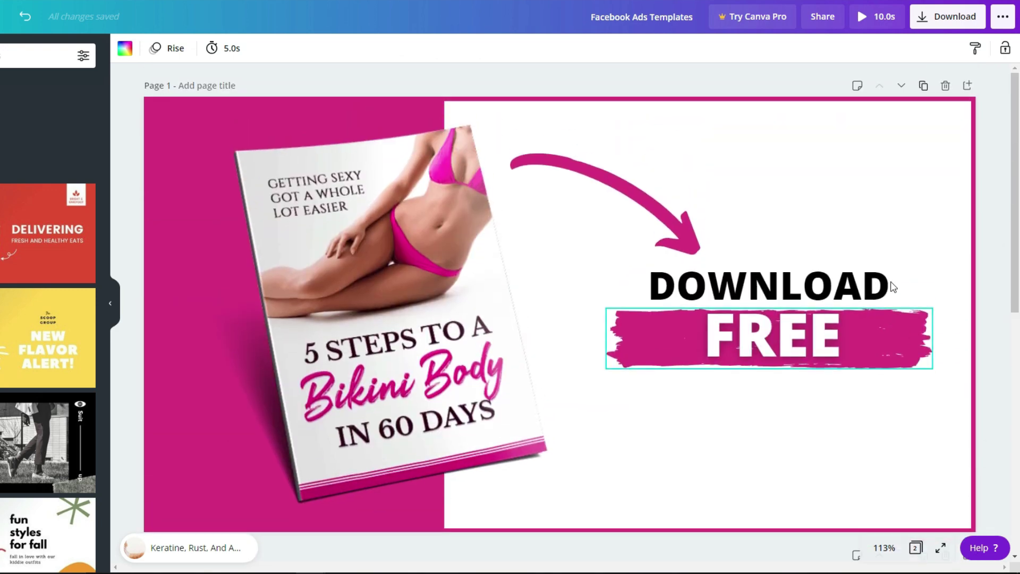
{"action": "scroll", "coordinate": [763, 337], "scroll_direction": "down", "scroll_amount": 7}
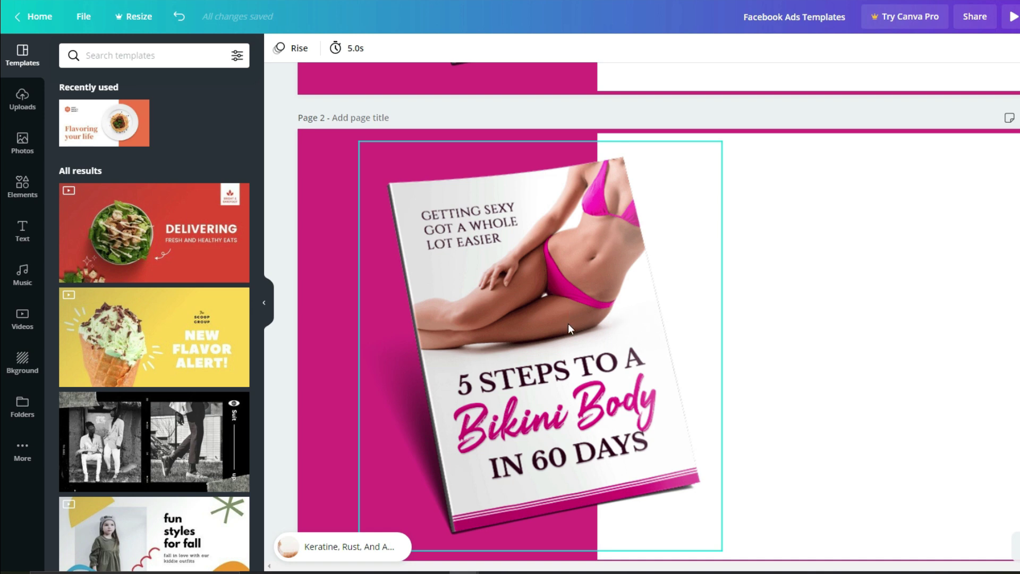
Search the photo library for "BIKINI" and look through the pictures for one suited to page 2.
{"action": "left_click", "coordinate": [22, 148]}
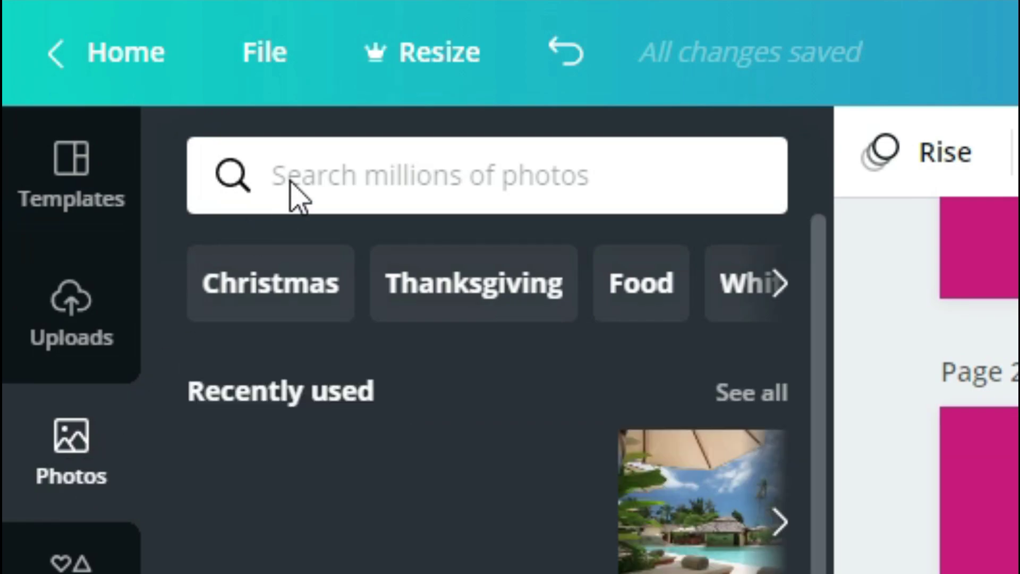
{"action": "left_click", "coordinate": [98, 56]}
{"action": "type", "text": "BIKINI"}
{"action": "key", "text": "Return"}
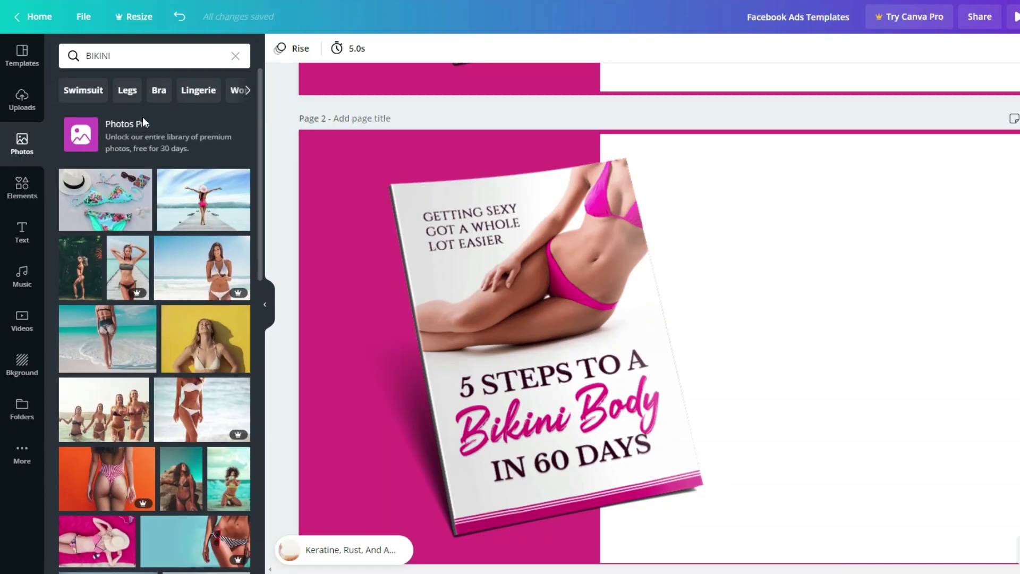
{"action": "scroll", "coordinate": [143, 122], "scroll_direction": "down", "scroll_amount": 7}
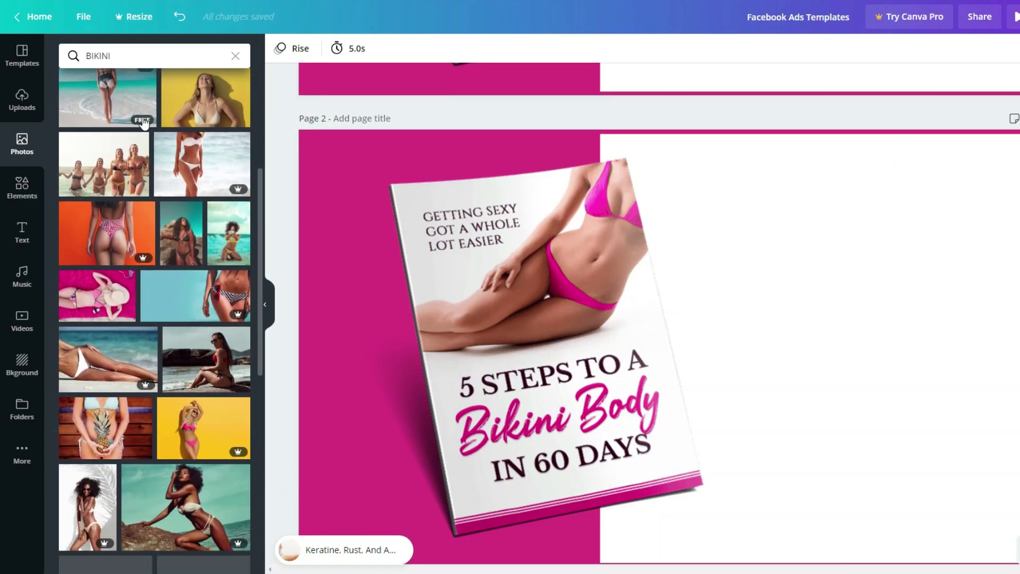
{"action": "scroll", "coordinate": [156, 153], "scroll_direction": "down", "scroll_amount": 4}
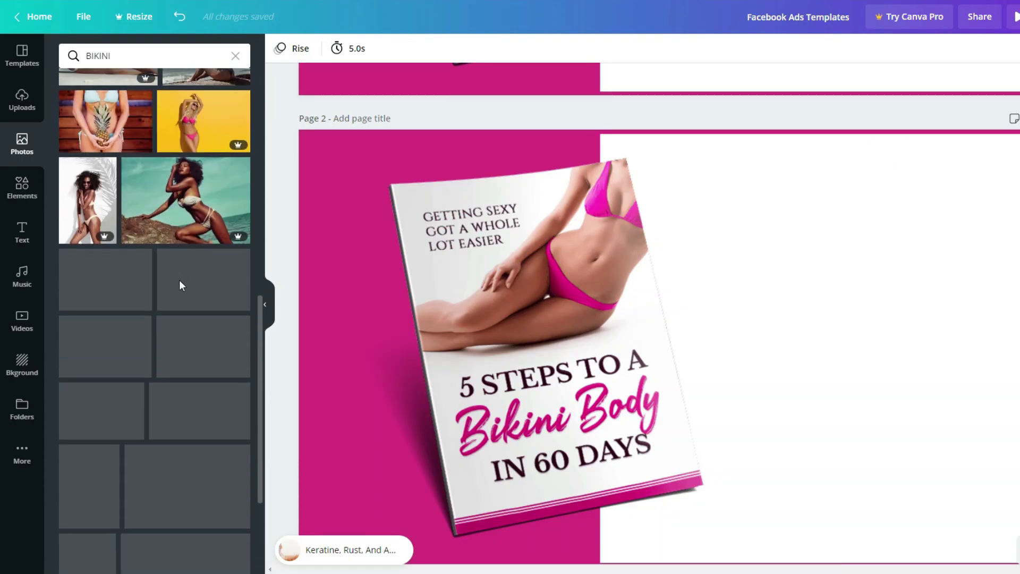
{"action": "scroll", "coordinate": [192, 379], "scroll_direction": "up", "scroll_amount": 8}
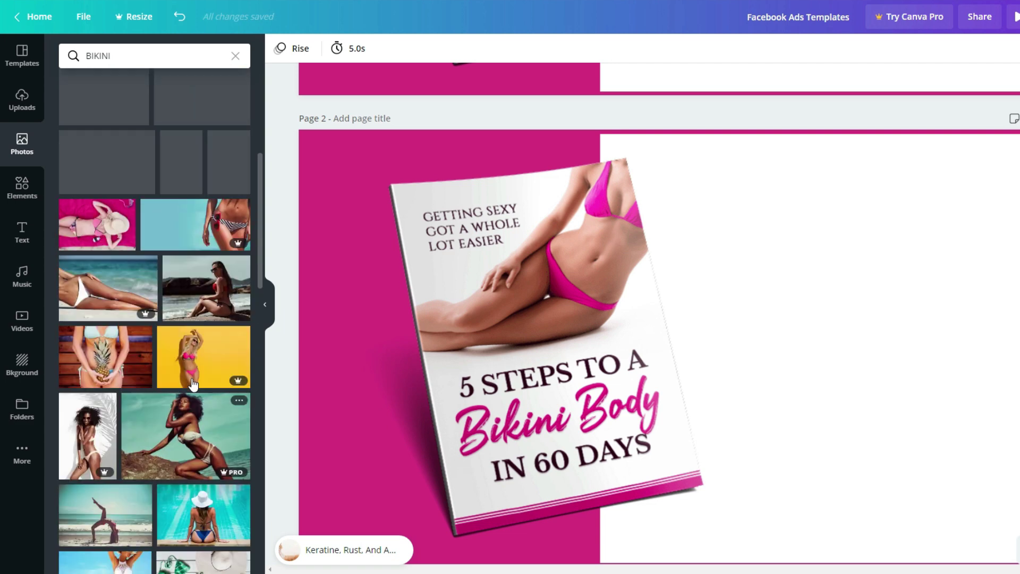
{"action": "scroll", "coordinate": [192, 385], "scroll_direction": "up", "scroll_amount": 3}
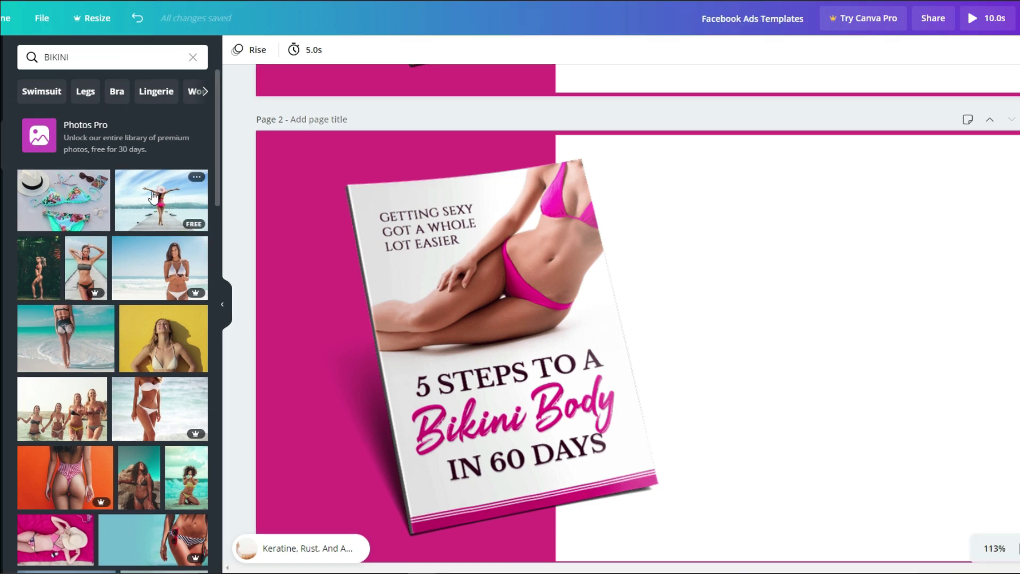
Add the photo of the woman with outstretched arms on the pier to page 2, enlarged to cover the white area beside the ebook.
{"action": "left_click_drag", "start_coordinate": [244, 212], "coordinate": [743, 212]}
{"action": "left_click_drag", "start_coordinate": [970, 311], "coordinate": [971, 313]}
{"action": "left_click_drag", "start_coordinate": [468, 468], "coordinate": [717, 216]}
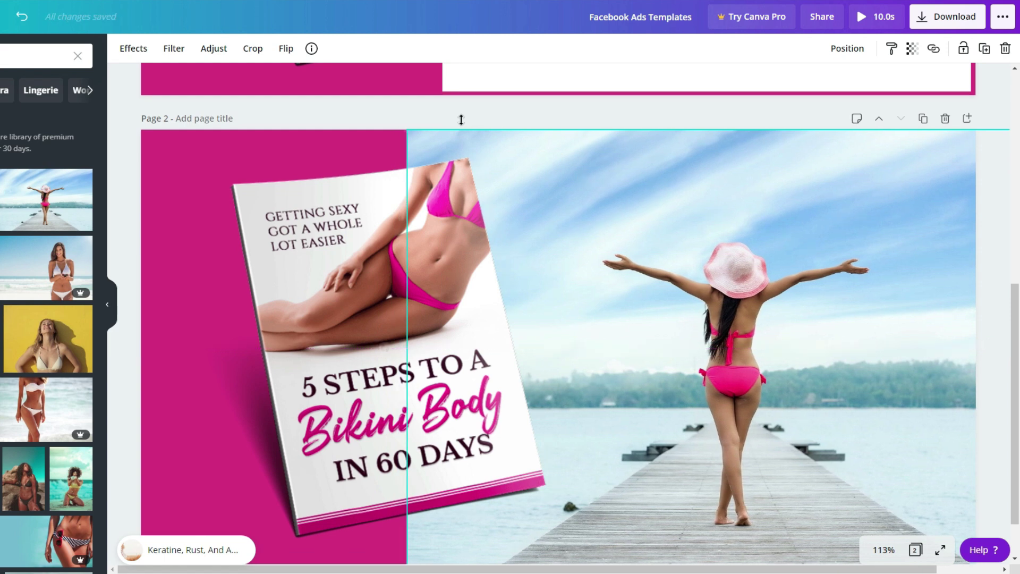
{"action": "left_click_drag", "start_coordinate": [406, 129], "coordinate": [336, 83]}
{"action": "left_click_drag", "start_coordinate": [658, 292], "coordinate": [699, 289]}
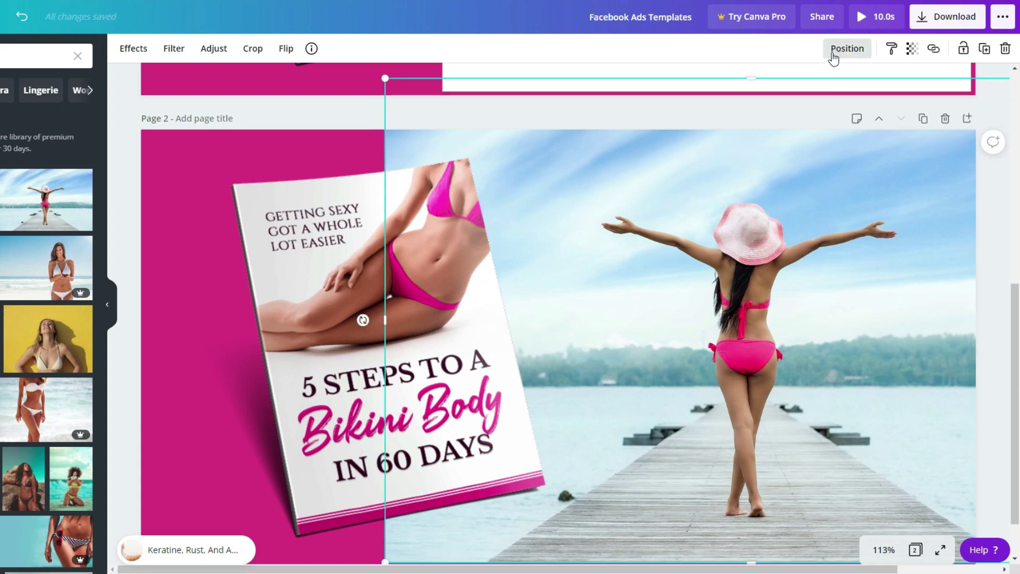
{"action": "key", "text": "shift+Down"}
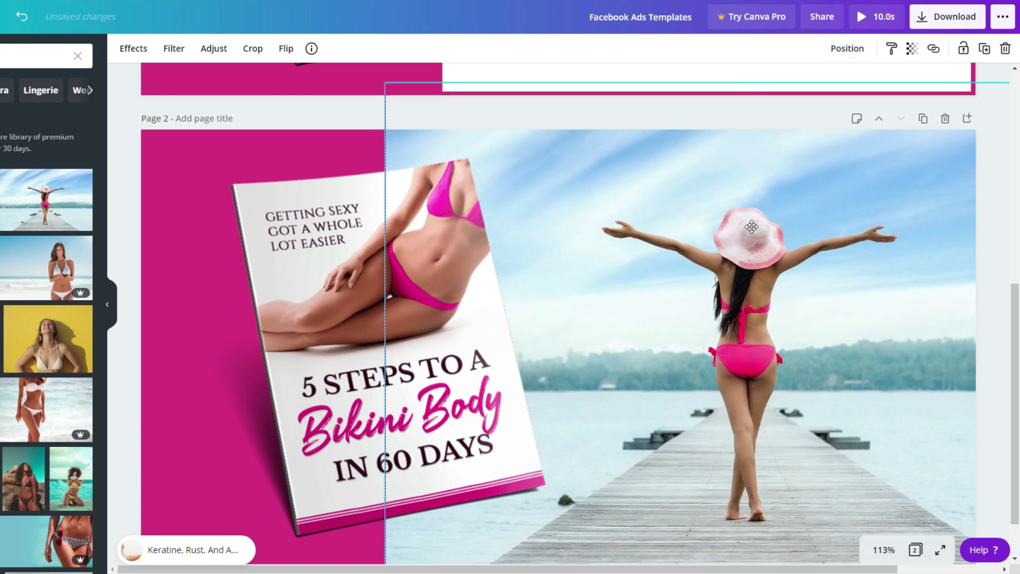
{"action": "key", "text": "shift+Down"}
Send the pier photo backward behind the pink frame and compare page 2 with the original download free page.
{"action": "left_click", "coordinate": [847, 48]}
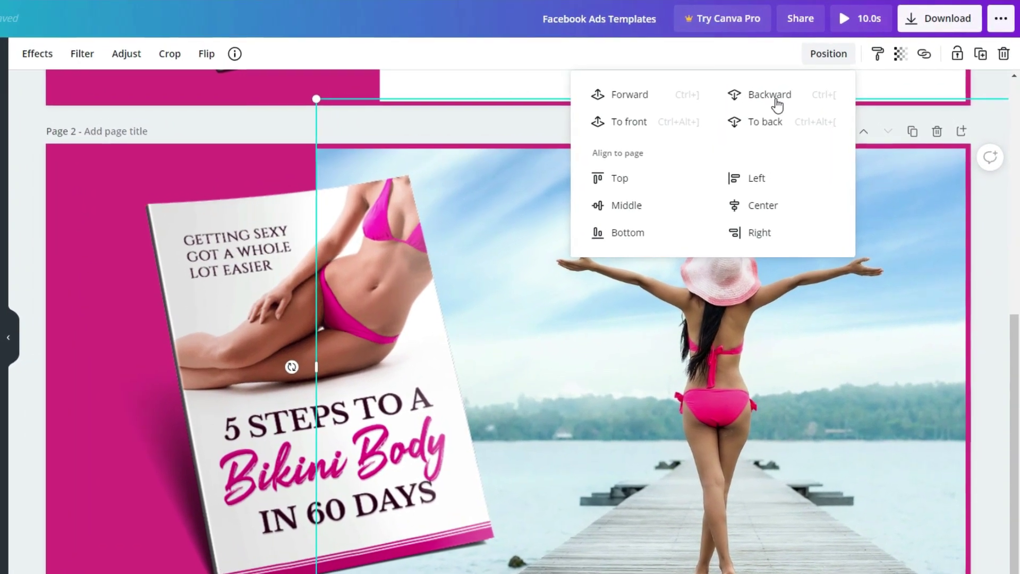
{"action": "left_click", "coordinate": [784, 100]}
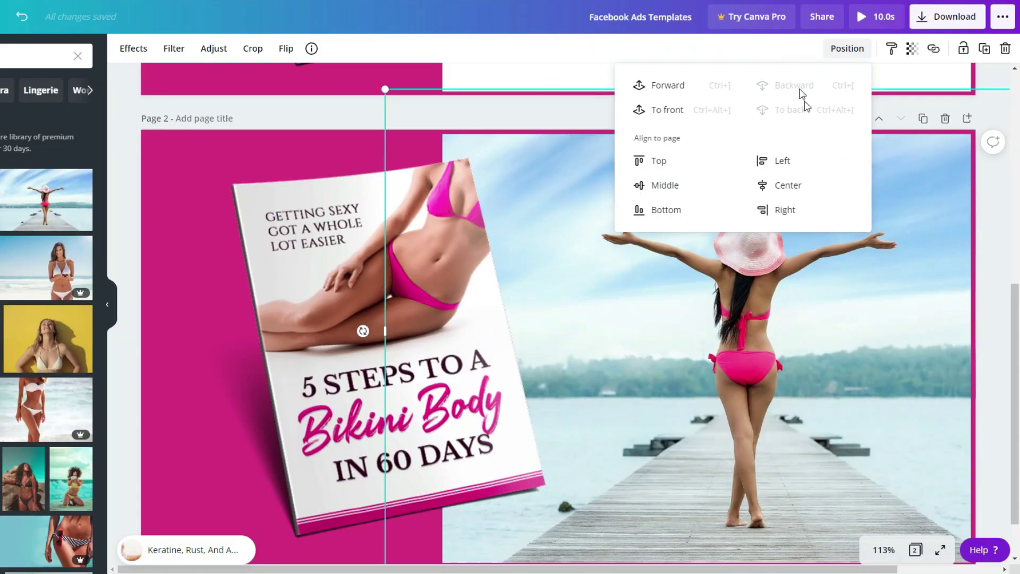
{"action": "left_click", "coordinate": [1004, 252]}
{"action": "scroll", "coordinate": [1001, 255], "scroll_direction": "down", "scroll_amount": 1}
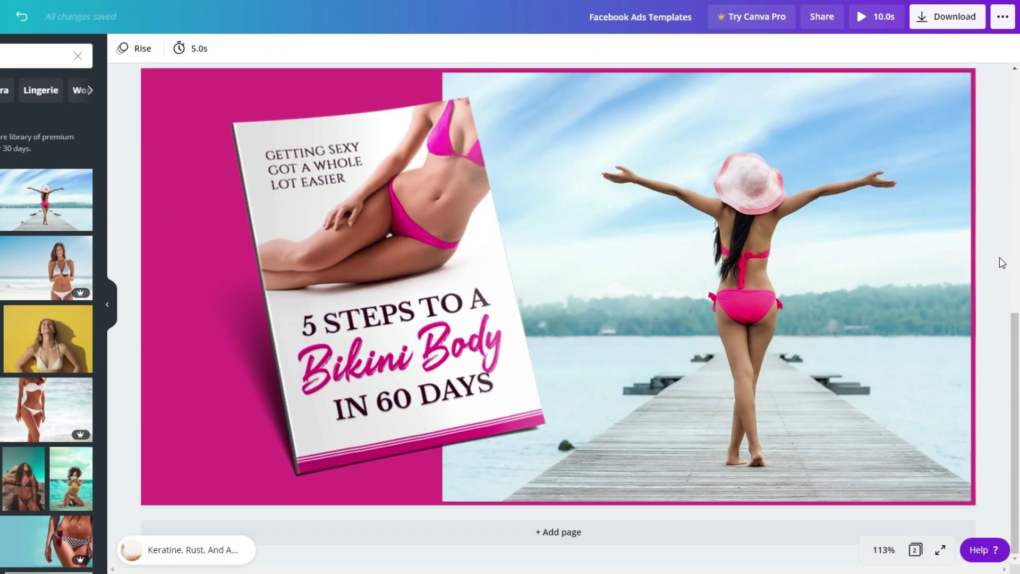
{"action": "scroll", "coordinate": [999, 265], "scroll_direction": "up", "scroll_amount": 1}
{"action": "scroll", "coordinate": [993, 288], "scroll_direction": "down", "scroll_amount": 1}
{"action": "scroll", "coordinate": [995, 288], "scroll_direction": "up", "scroll_amount": 1}
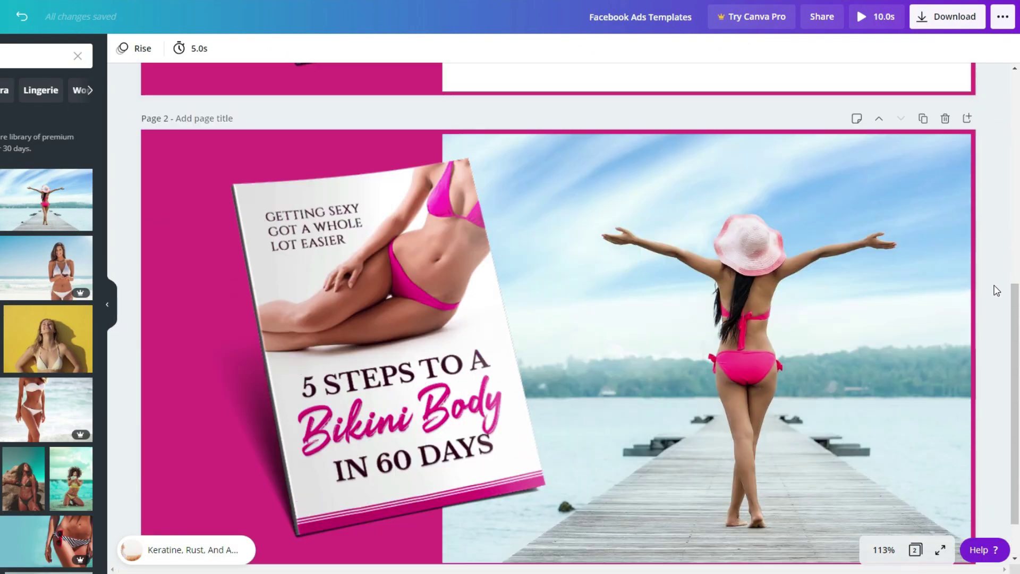
{"action": "scroll", "coordinate": [886, 413], "scroll_direction": "down", "scroll_amount": 1}
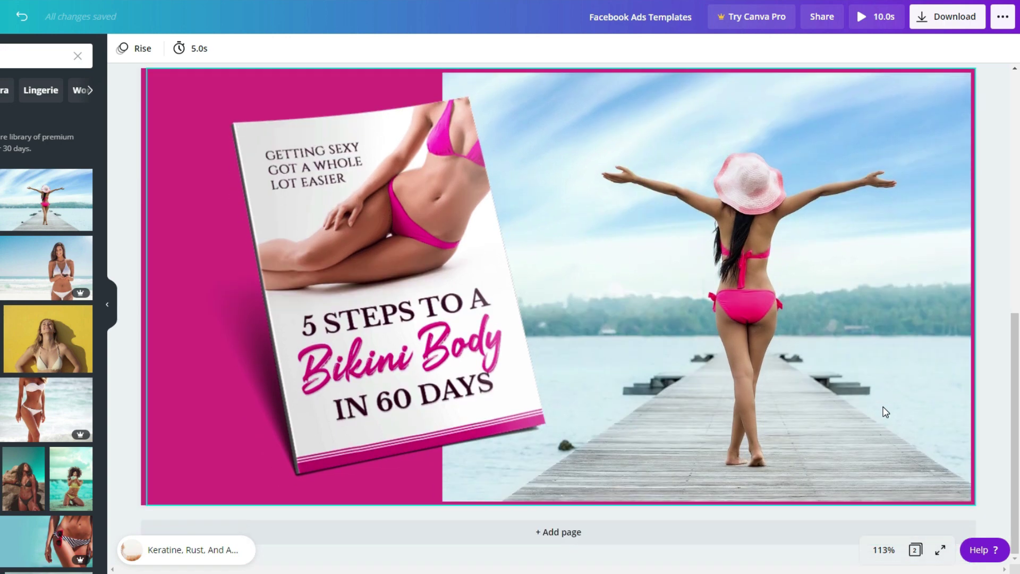
{"action": "scroll", "coordinate": [885, 412], "scroll_direction": "up", "scroll_amount": 6}
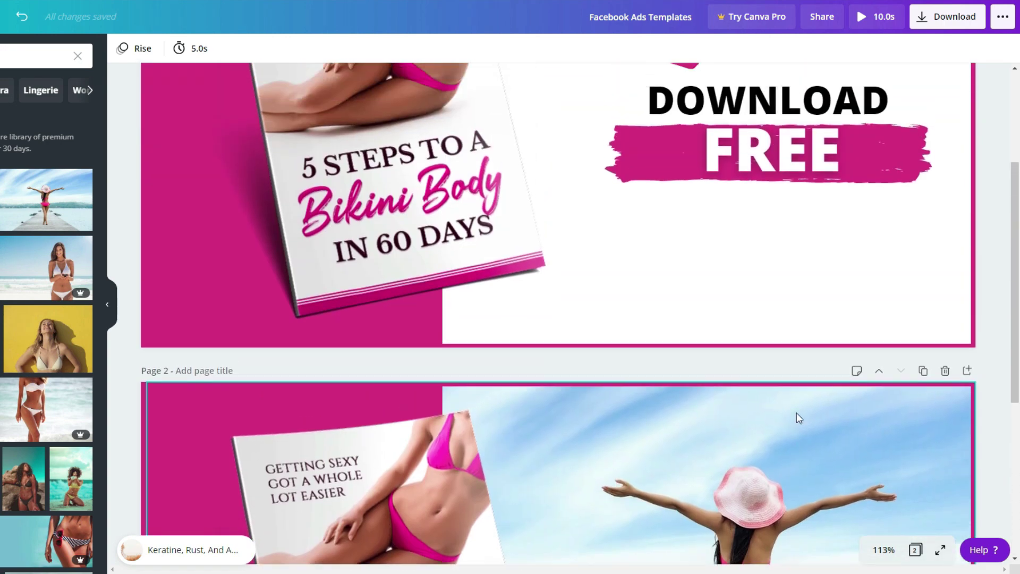
{"action": "scroll", "coordinate": [675, 340], "scroll_direction": "down", "scroll_amount": 5}
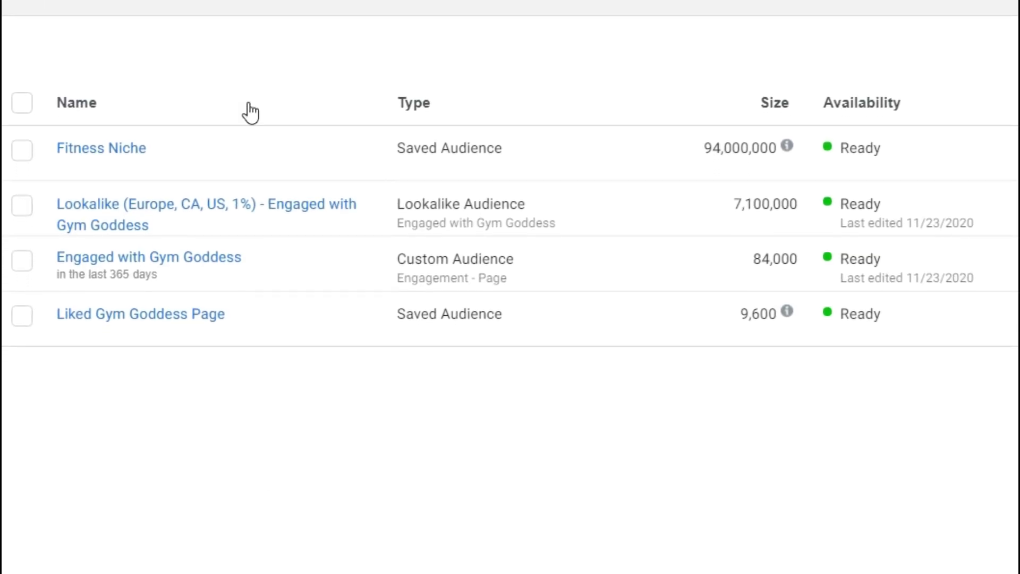
Switch to Facebook Ads Manager and create a new campaign with the Conversions objective.
{"action": "mouse_move", "coordinate": [103, 232]}
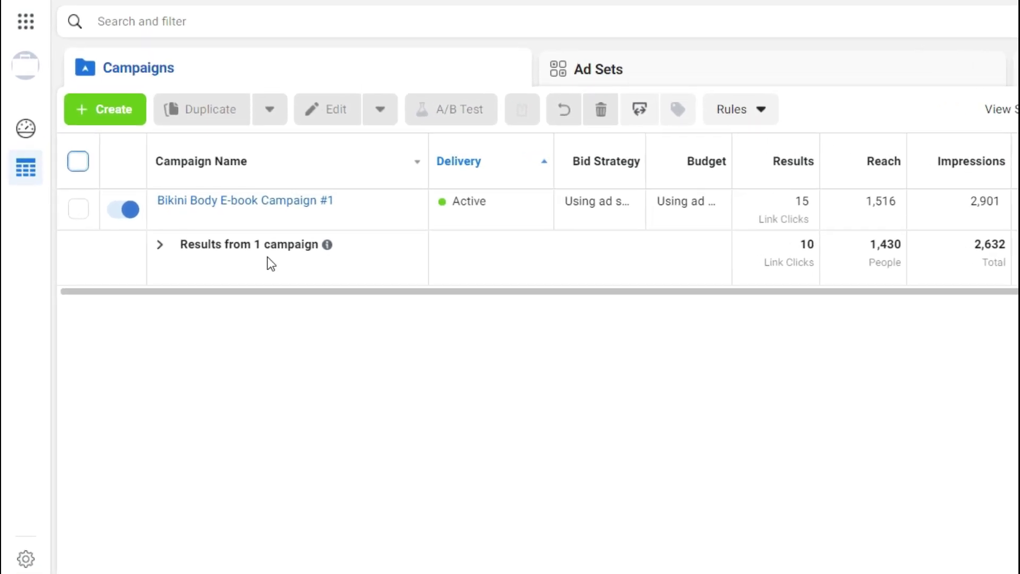
{"action": "left_click", "coordinate": [118, 111]}
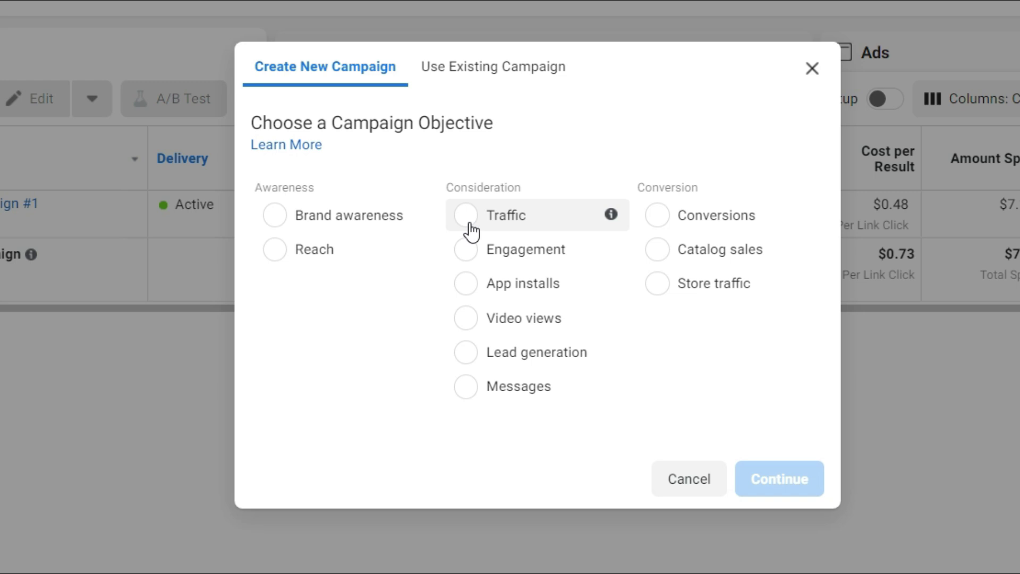
{"action": "left_click", "coordinate": [661, 223]}
{"action": "scroll", "coordinate": [678, 287], "scroll_direction": "down", "scroll_amount": 2}
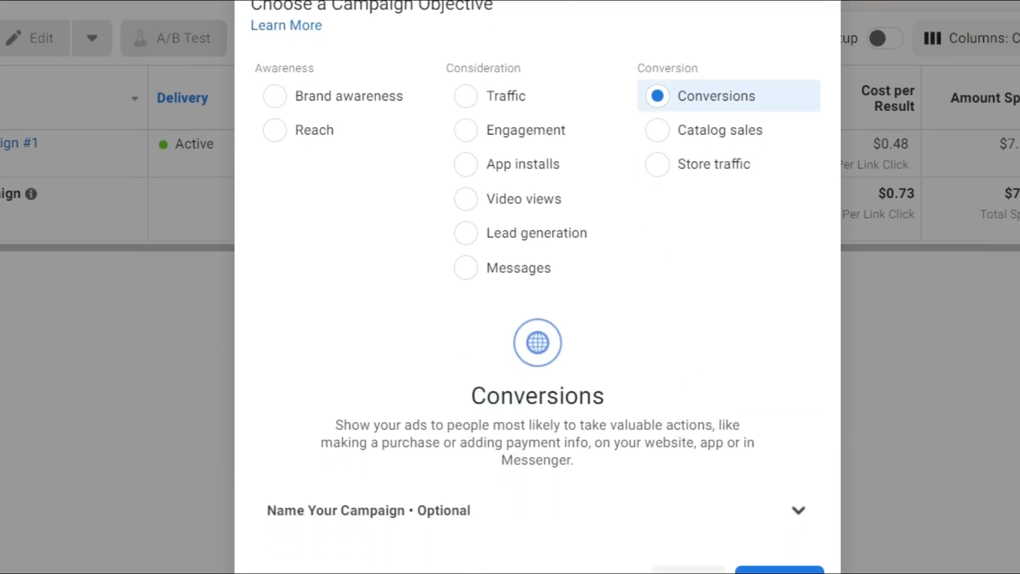
{"action": "left_click", "coordinate": [749, 504]}
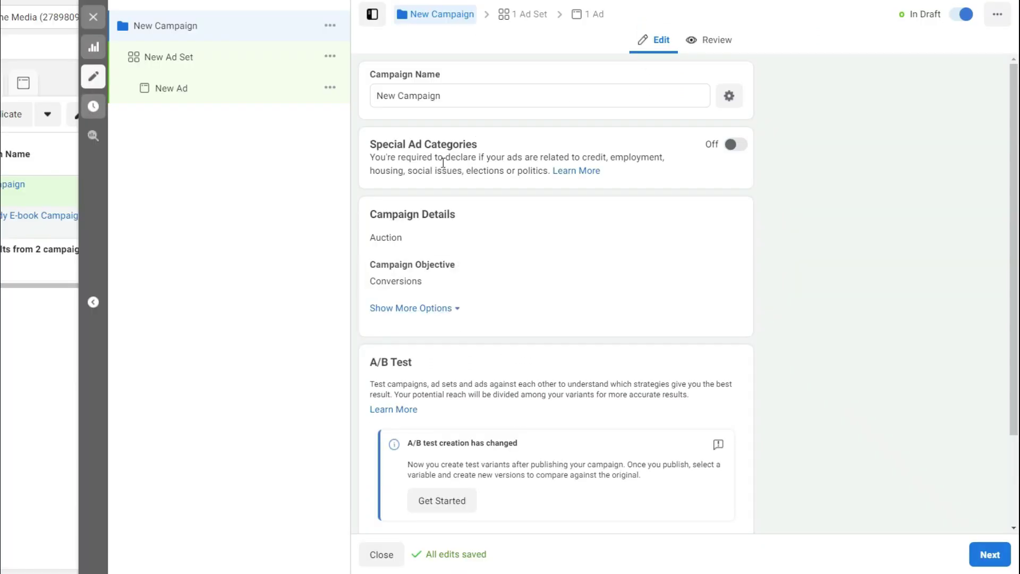
Name the campaign "Bikini Body Campaign #2", review its remaining settings and continue to the ad set.
{"action": "left_click", "coordinate": [448, 94]}
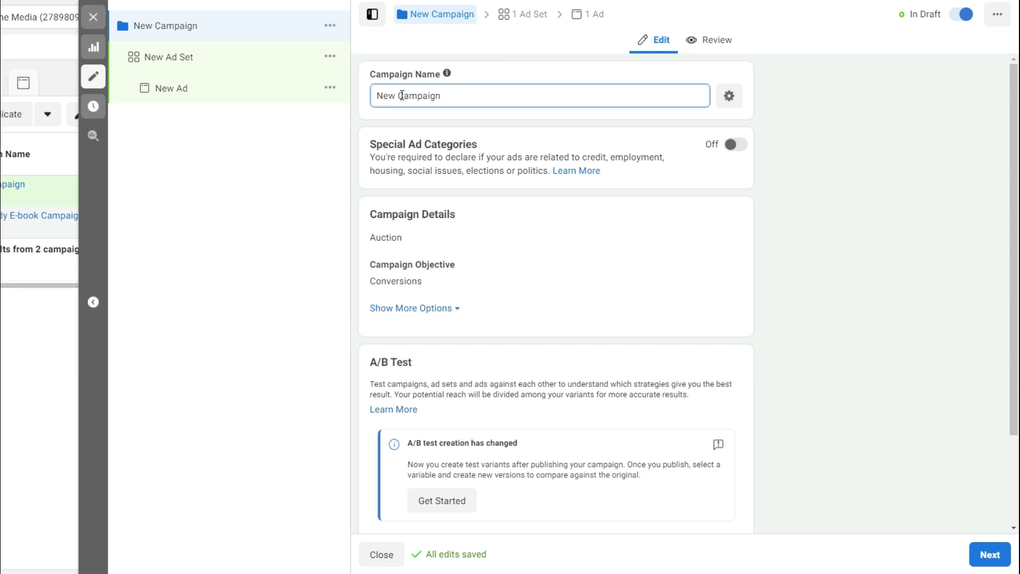
{"action": "key", "text": "ctrl+a"}
{"action": "type", "text": "Bikini Body Campaign #2"}
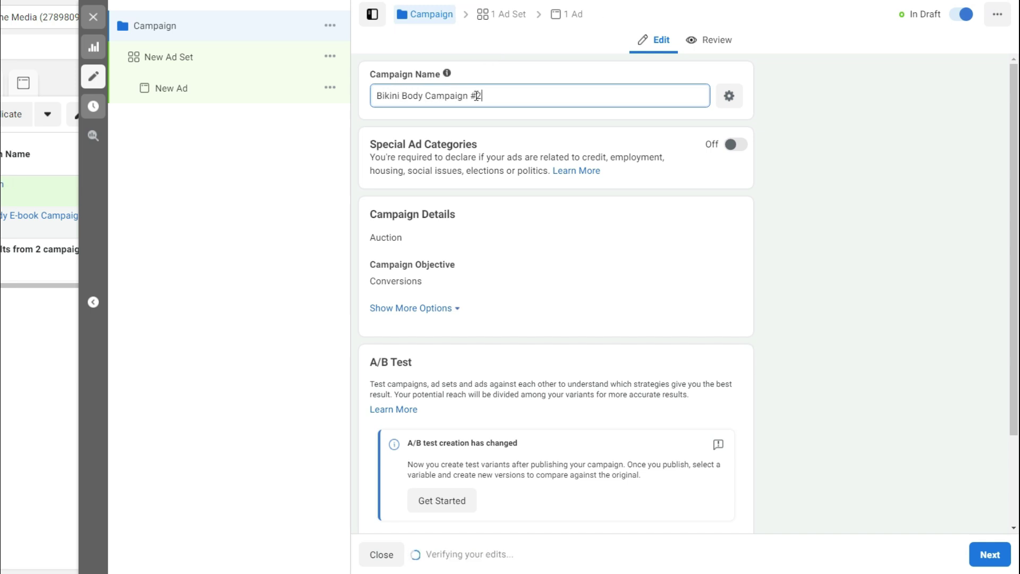
{"action": "left_click", "coordinate": [483, 146]}
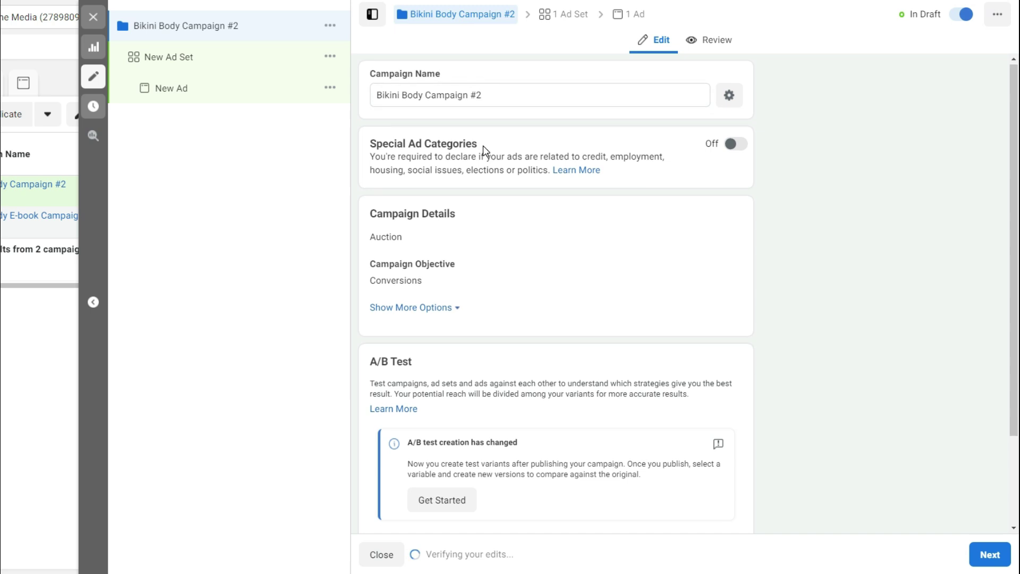
{"action": "scroll", "coordinate": [483, 146], "scroll_direction": "down", "scroll_amount": 2}
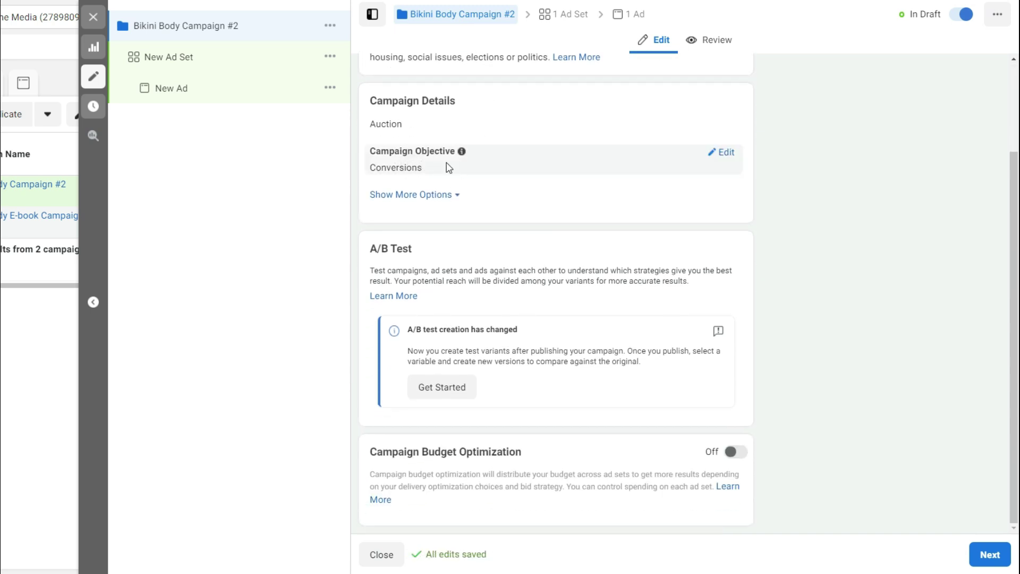
{"action": "scroll", "coordinate": [550, 175], "scroll_direction": "up", "scroll_amount": 2}
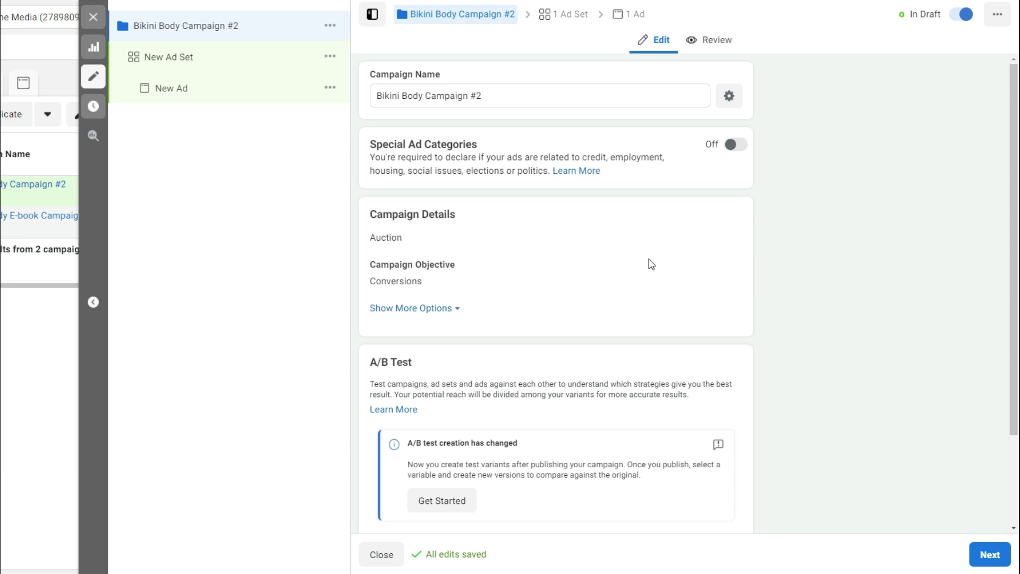
{"action": "scroll", "coordinate": [533, 294], "scroll_direction": "down", "scroll_amount": 2}
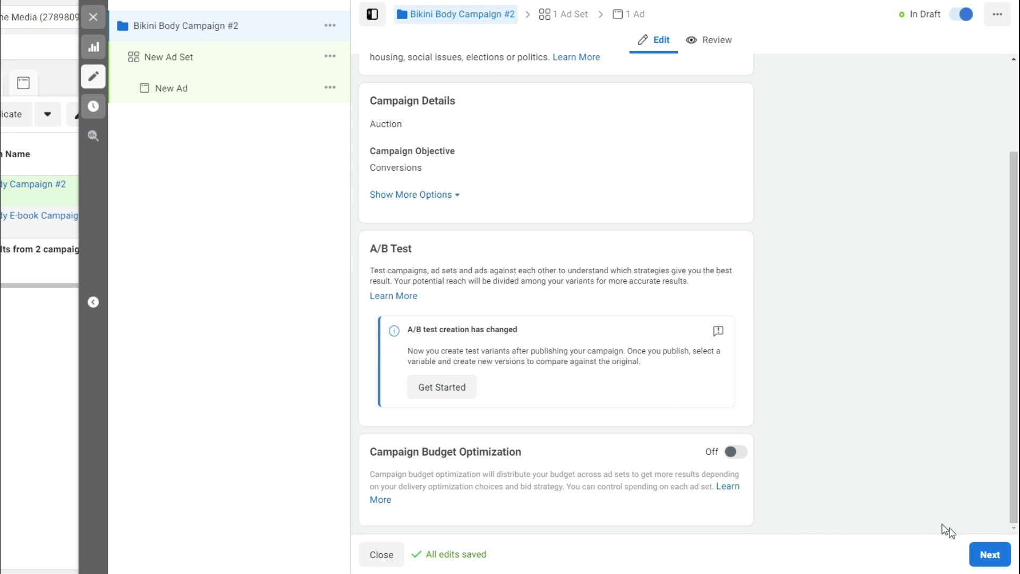
{"action": "left_click", "coordinate": [989, 554]}
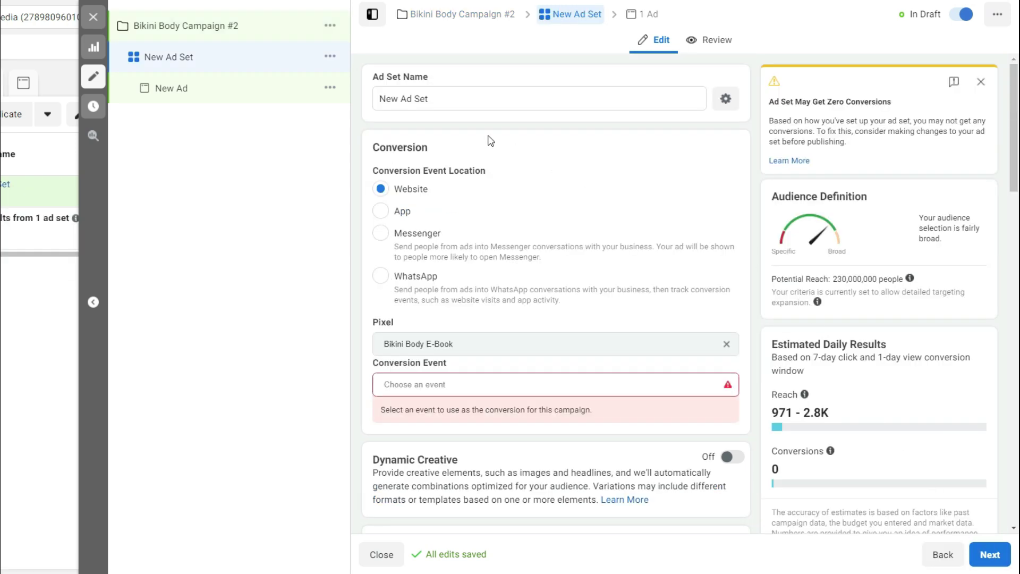
Name the ad set "Bikini Body Ebook - Girl".
{"action": "left_click", "coordinate": [441, 99]}
{"action": "key", "text": "BackSpace"}
{"action": "key", "text": "ctrl+a"}
{"action": "type", "text": "Bikini Body Ebook - Girl"}
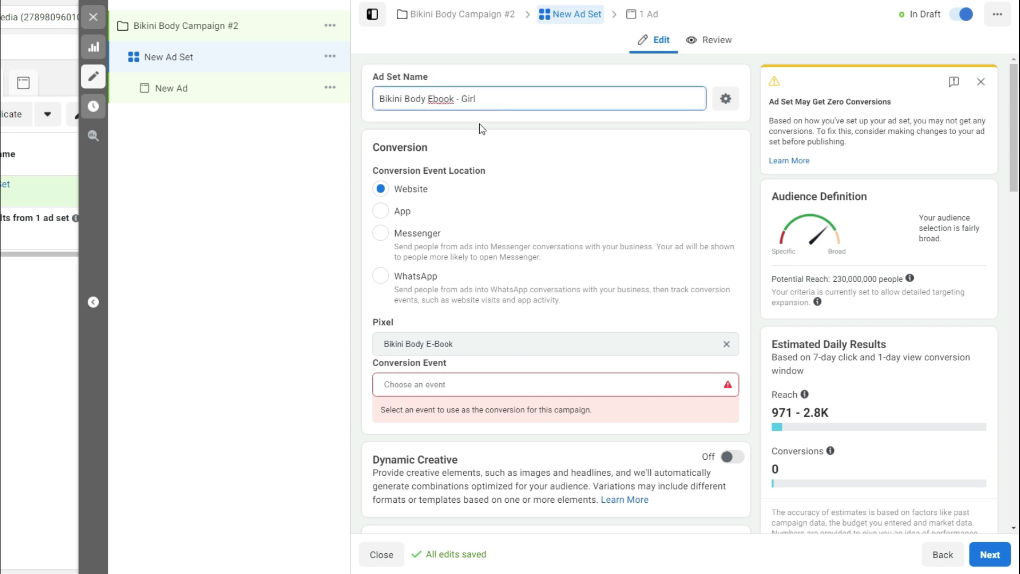
{"action": "left_click", "coordinate": [482, 130]}
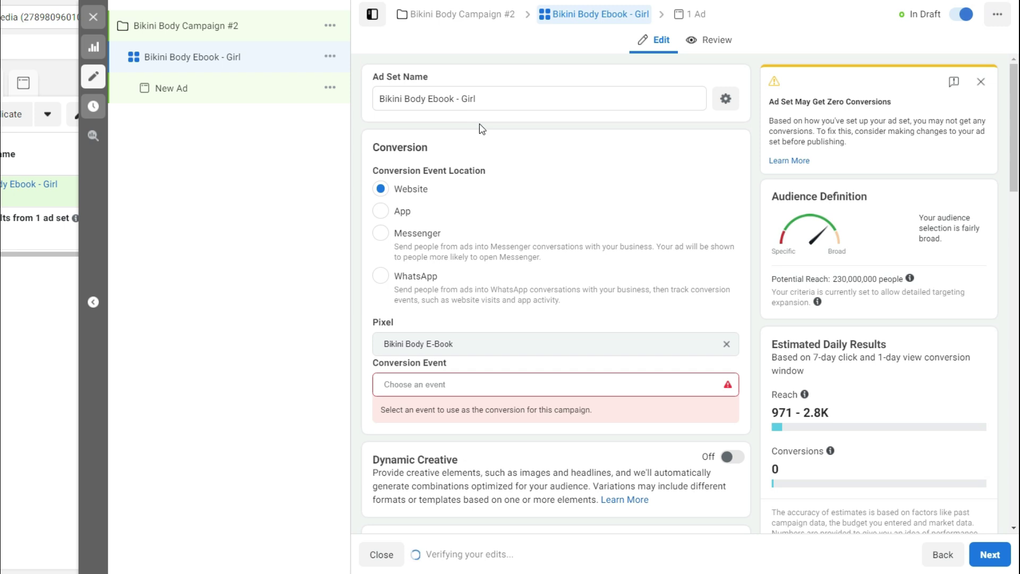
Select the Bikini Body E-Book pixel for the ad set and choose Lead as its conversion event.
{"action": "left_click", "coordinate": [678, 344]}
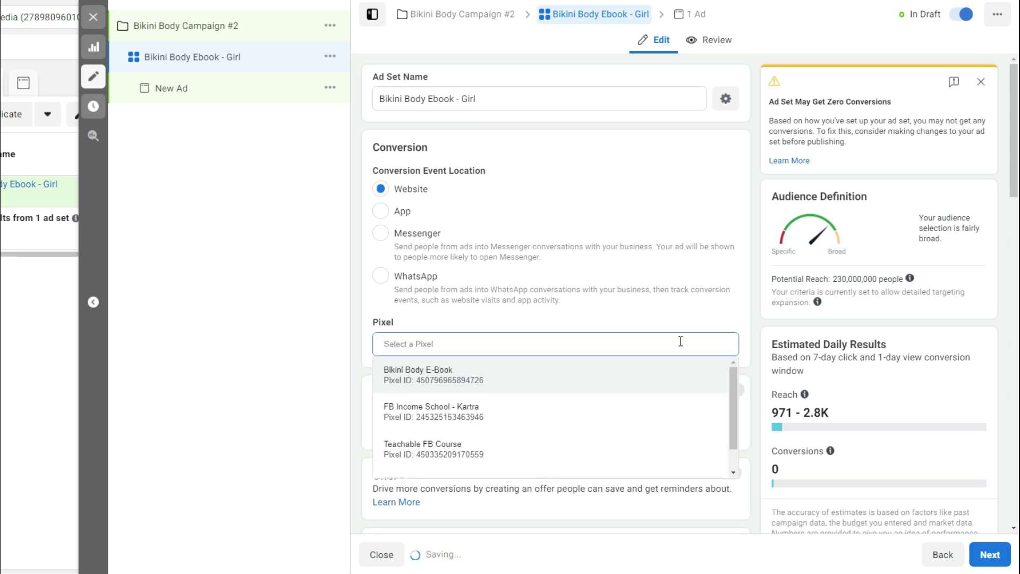
{"action": "left_click", "coordinate": [465, 377]}
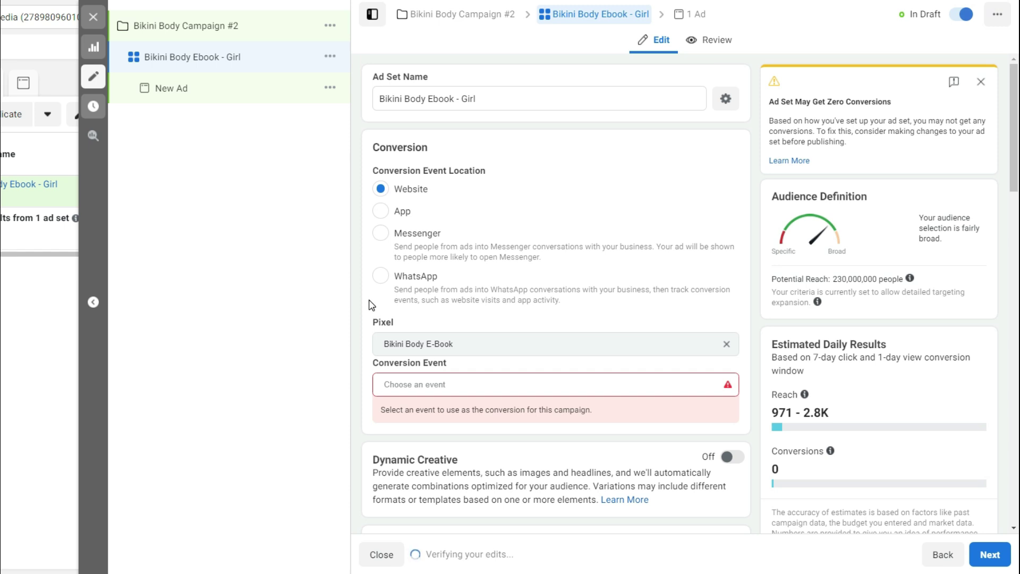
{"action": "scroll", "coordinate": [370, 304], "scroll_direction": "down", "scroll_amount": 2}
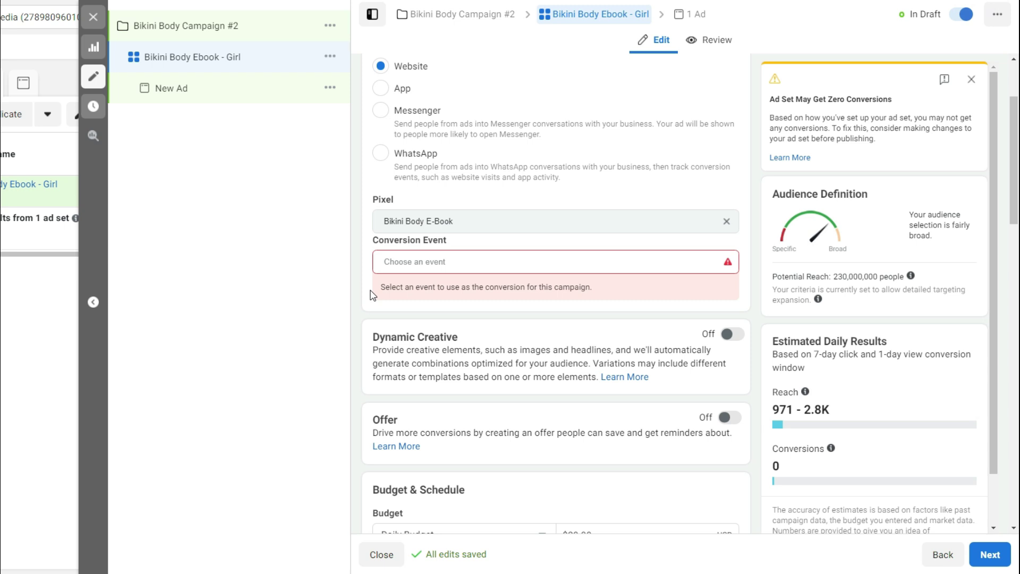
{"action": "left_click", "coordinate": [399, 262]}
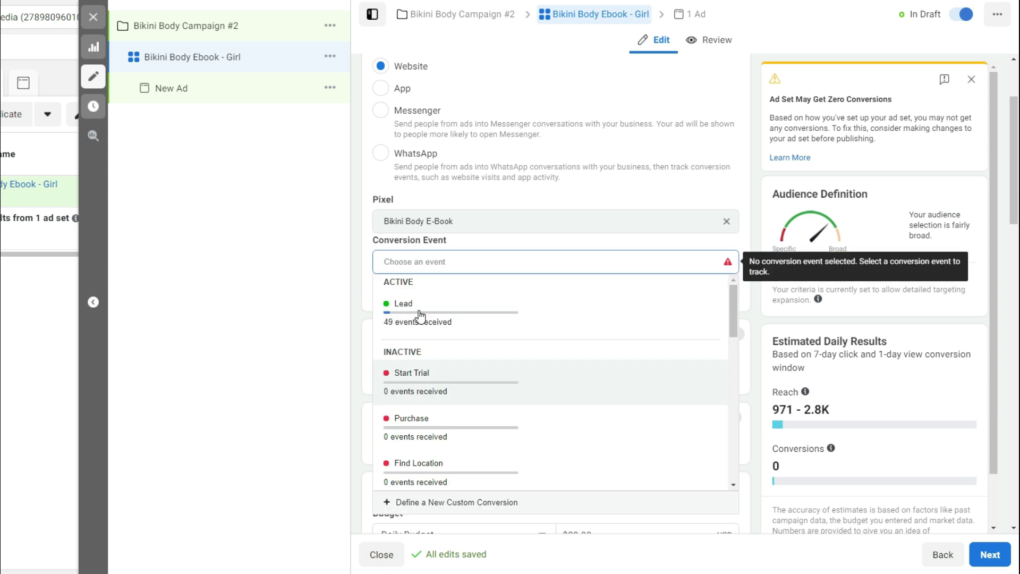
{"action": "mouse_move", "coordinate": [416, 314]}
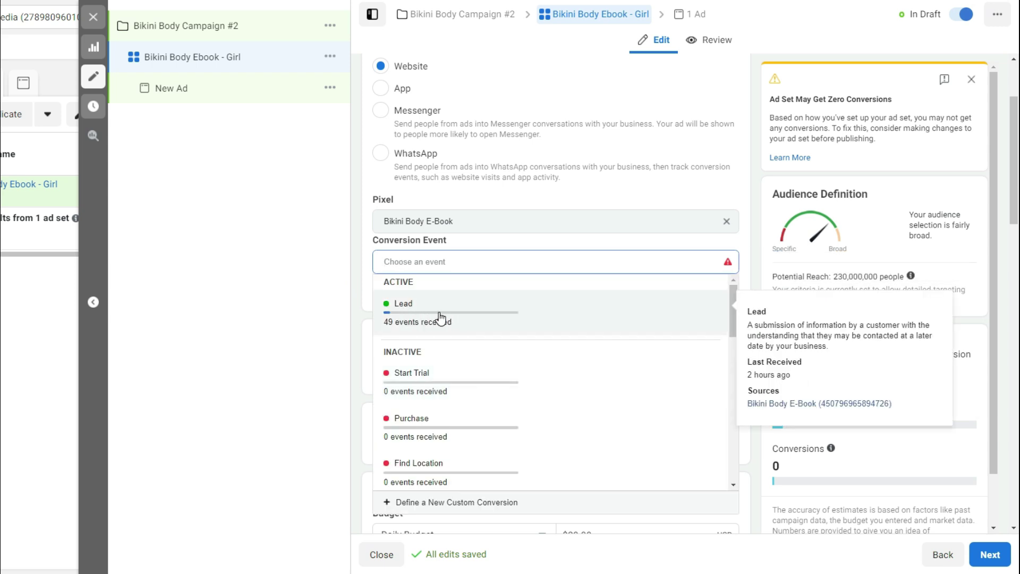
{"action": "left_click", "coordinate": [440, 317]}
Set the ad set's daily budget to $2.50.
{"action": "scroll", "coordinate": [367, 284], "scroll_direction": "down", "scroll_amount": 2}
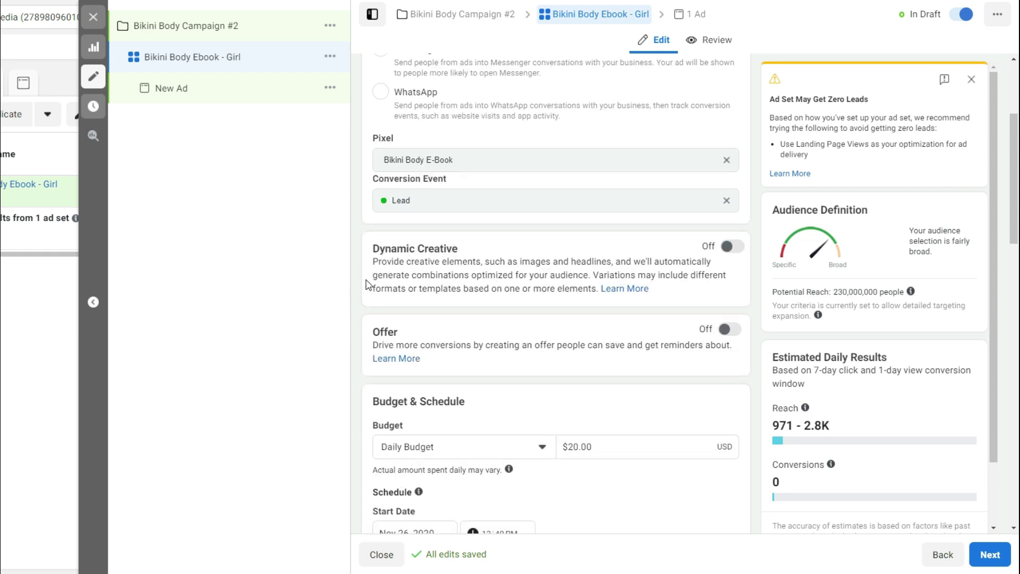
{"action": "scroll", "coordinate": [366, 284], "scroll_direction": "down", "scroll_amount": 2}
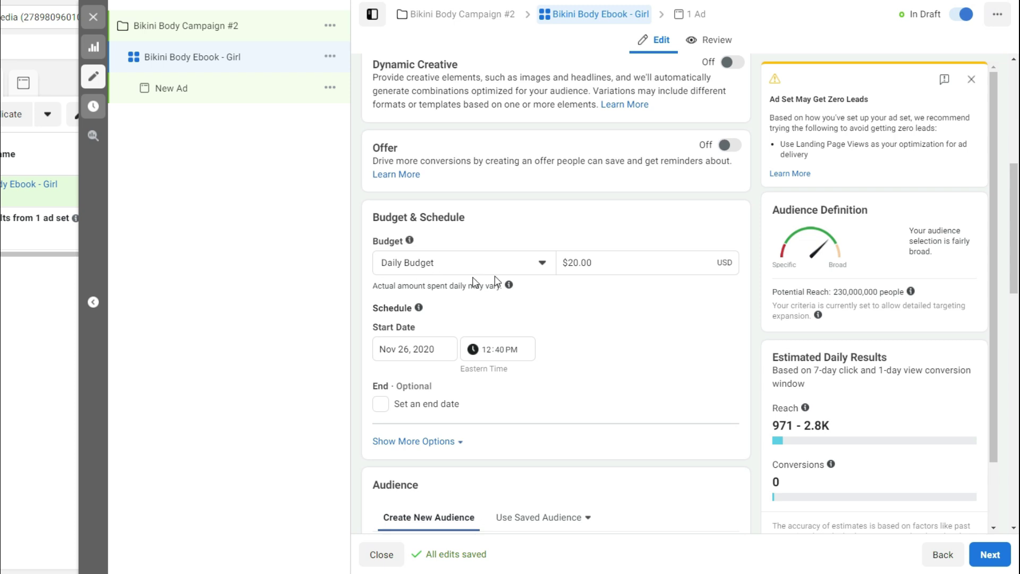
{"action": "left_click", "coordinate": [578, 264]}
{"action": "key", "text": "BackSpace"}
{"action": "key", "text": "BackSpace"}
{"action": "type", "text": "2"}
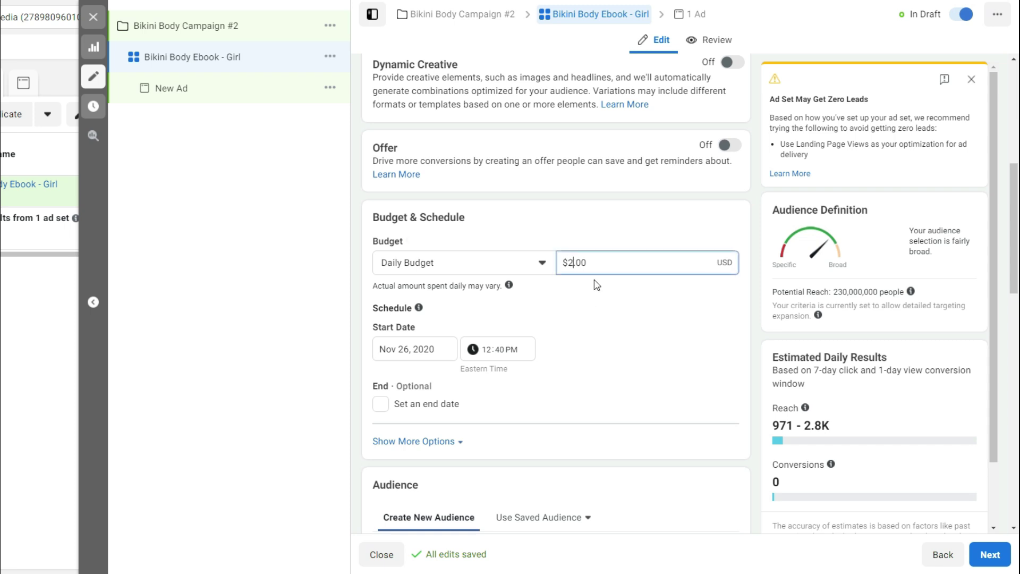
{"action": "key", "text": "Right"}
{"action": "key", "text": "Delete"}
{"action": "type", "text": "5"}
{"action": "left_click", "coordinate": [615, 315]}
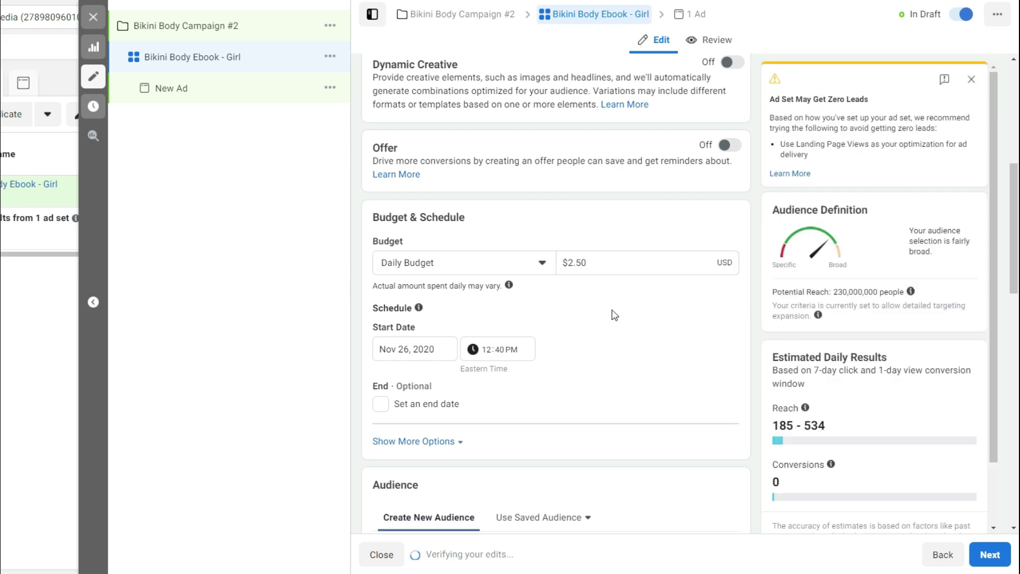
Compare the saved audiences and apply "Liked Gym Goddess Page" to the ad set.
{"action": "scroll", "coordinate": [614, 314], "scroll_direction": "down", "scroll_amount": 8}
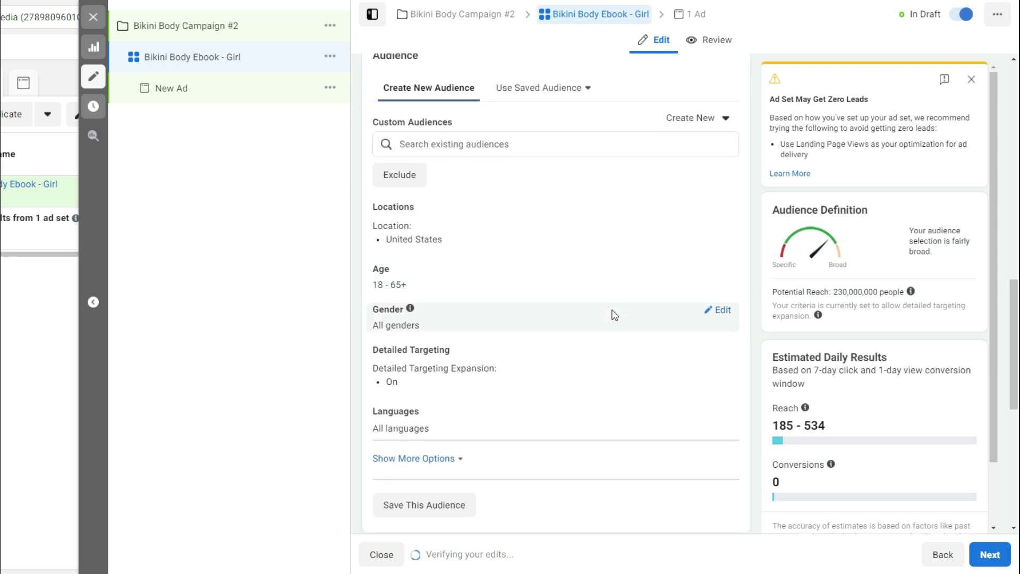
{"action": "scroll", "coordinate": [614, 315], "scroll_direction": "up", "scroll_amount": 2}
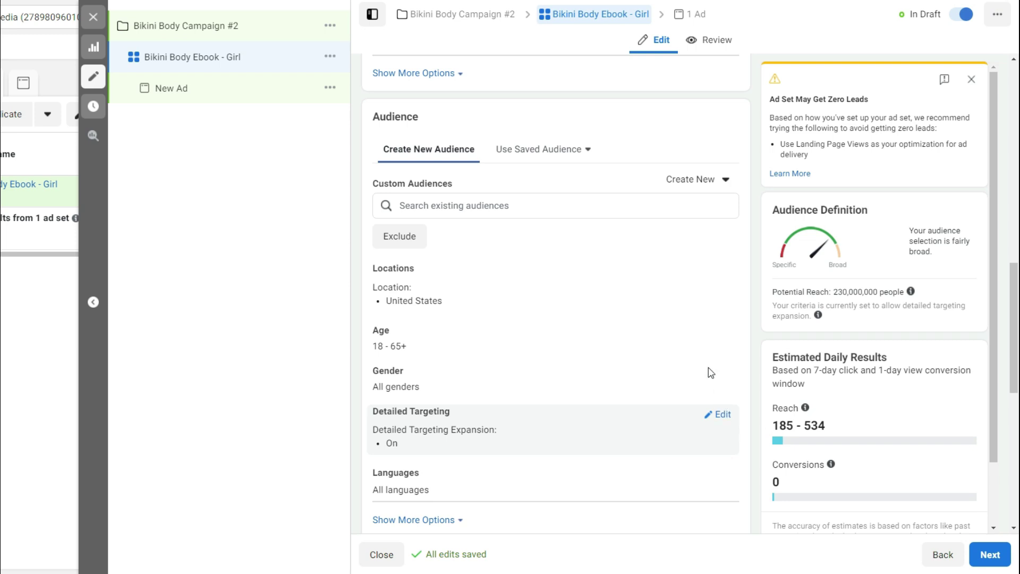
{"action": "left_click", "coordinate": [592, 154]}
{"action": "mouse_move", "coordinate": [547, 231]}
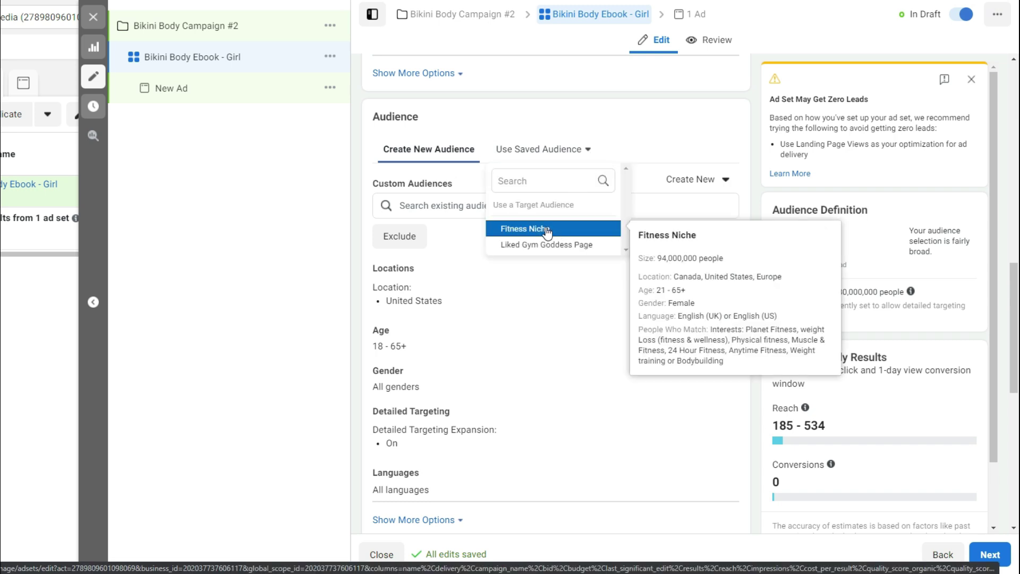
{"action": "mouse_move", "coordinate": [543, 249]}
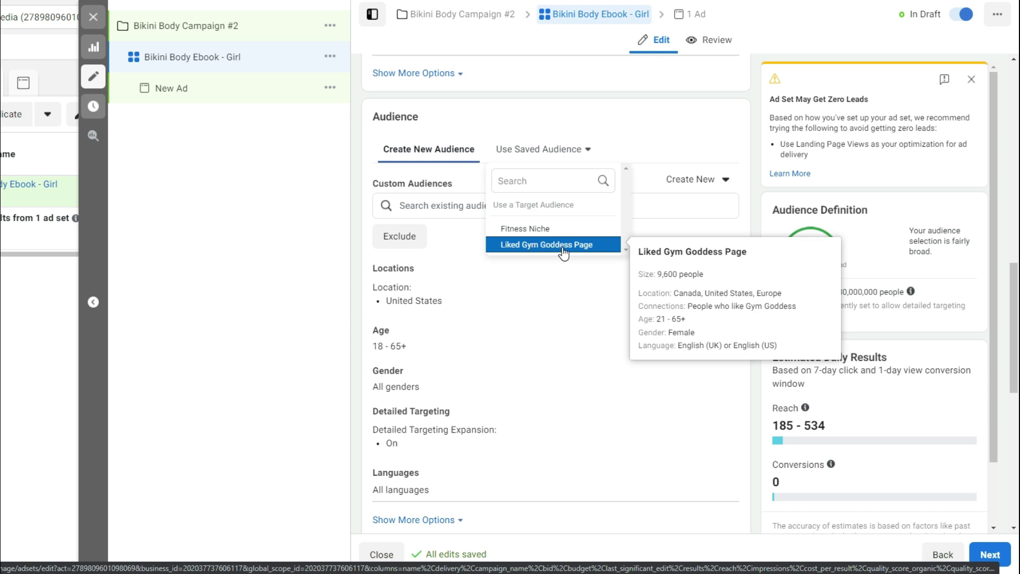
{"action": "left_click", "coordinate": [559, 246]}
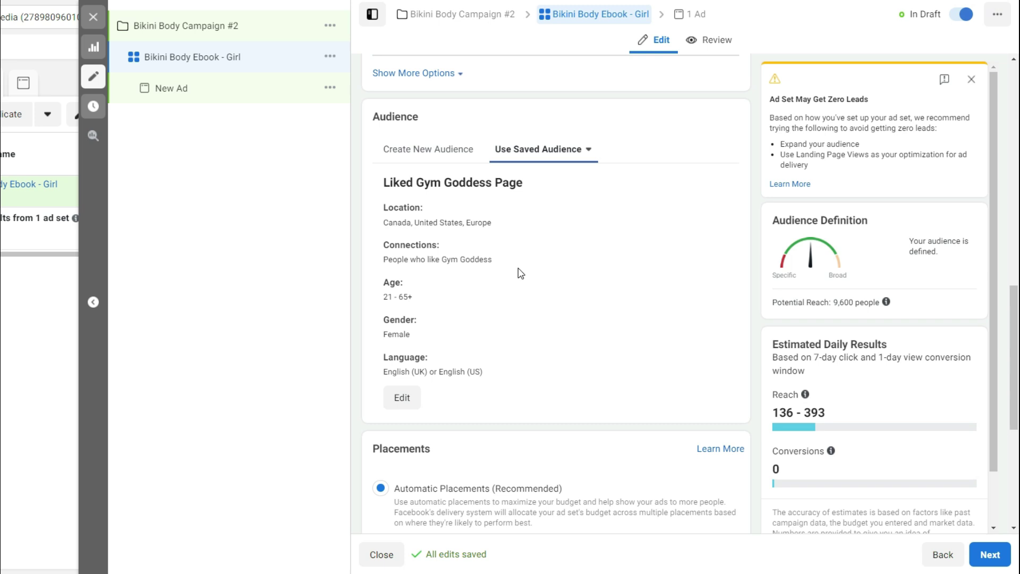
Switch the ad set from automatic to manual placements and bring up the list of placement groups.
{"action": "scroll", "coordinate": [493, 378], "scroll_direction": "down", "scroll_amount": 3}
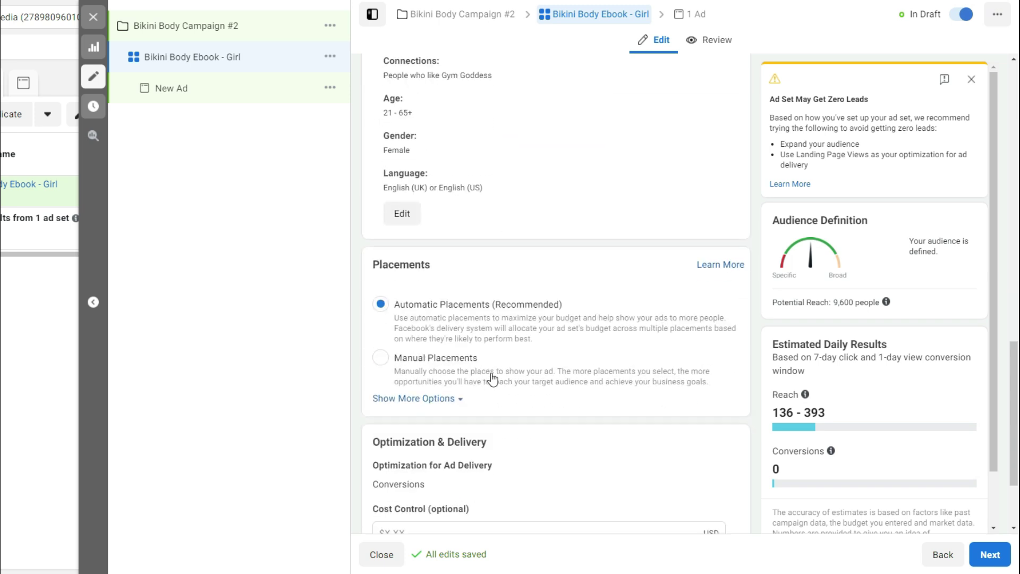
{"action": "left_click", "coordinate": [382, 363]}
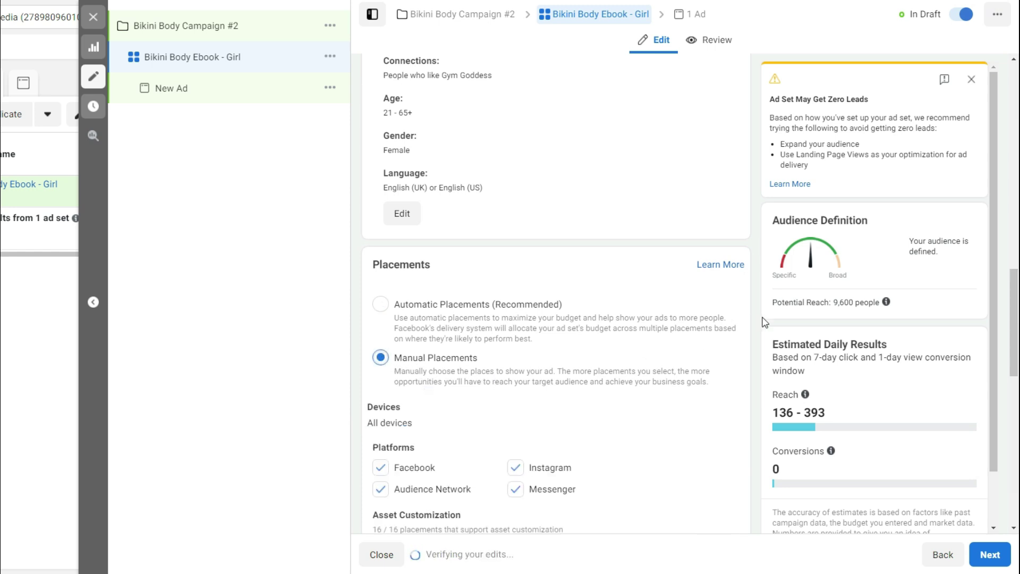
{"action": "left_click_drag", "start_coordinate": [774, 302], "coordinate": [882, 303]}
{"action": "scroll", "coordinate": [614, 353], "scroll_direction": "down", "scroll_amount": 3}
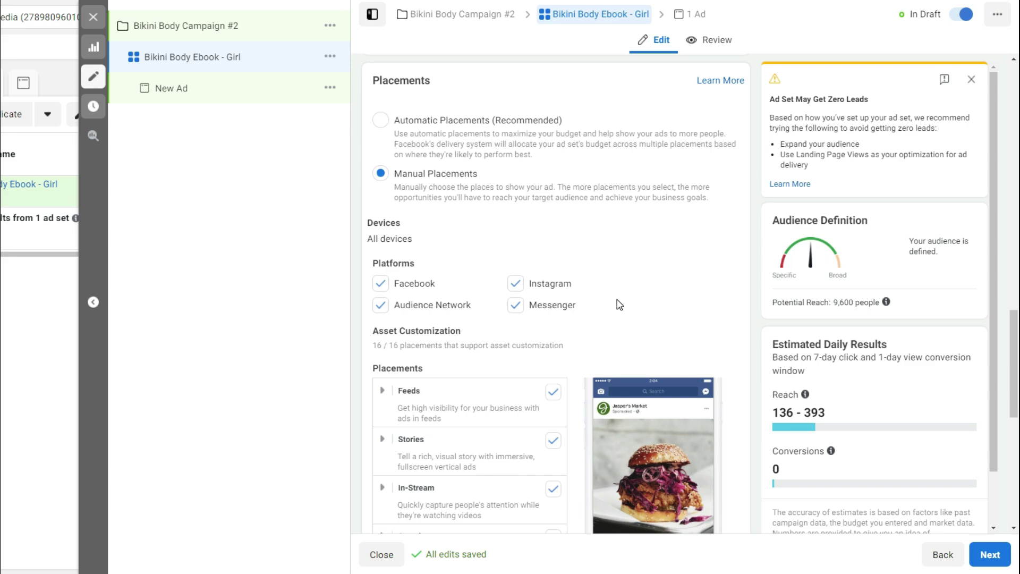
{"action": "scroll", "coordinate": [621, 277], "scroll_direction": "down", "scroll_amount": 3}
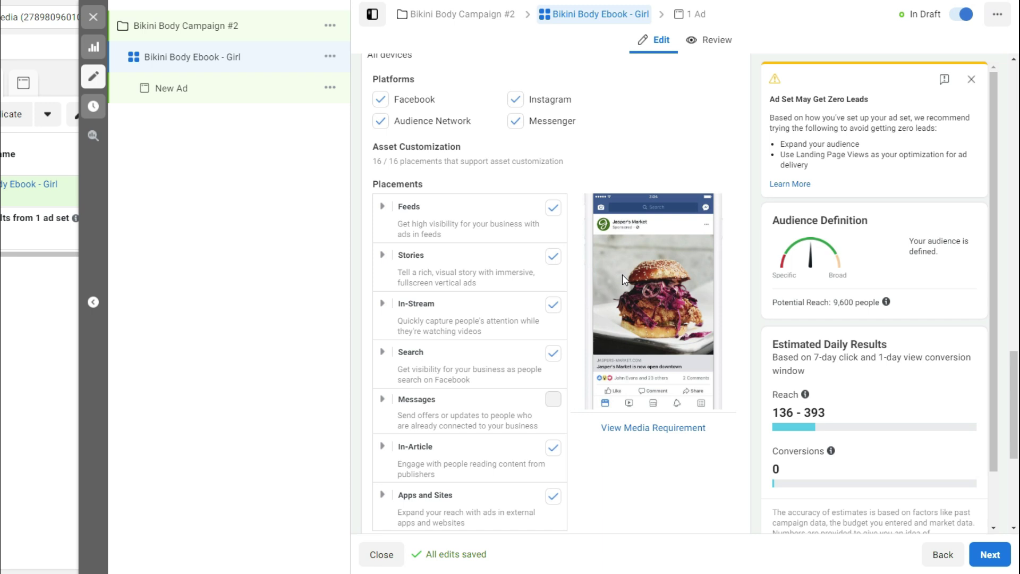
Exclude Facebook Video Feeds and Messenger Inbox from the Feeds placements.
{"action": "left_click", "coordinate": [382, 207]}
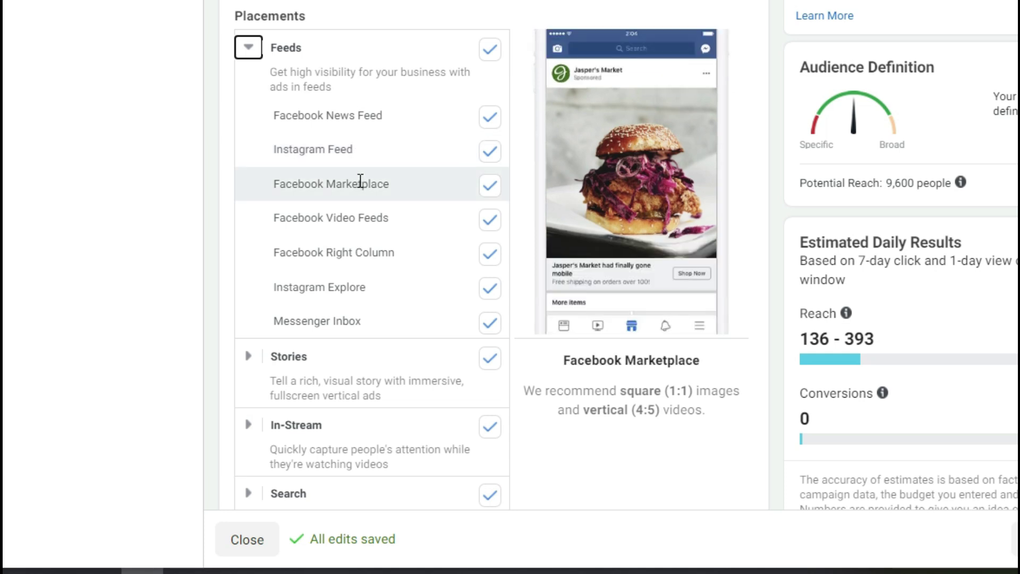
{"action": "left_click", "coordinate": [491, 222]}
{"action": "left_click", "coordinate": [492, 228]}
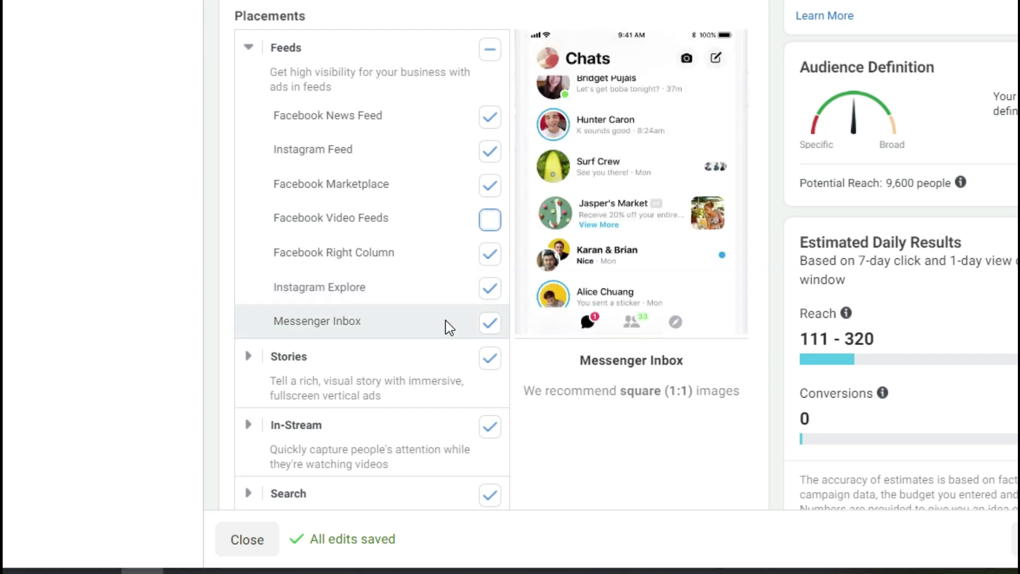
{"action": "left_click", "coordinate": [489, 324]}
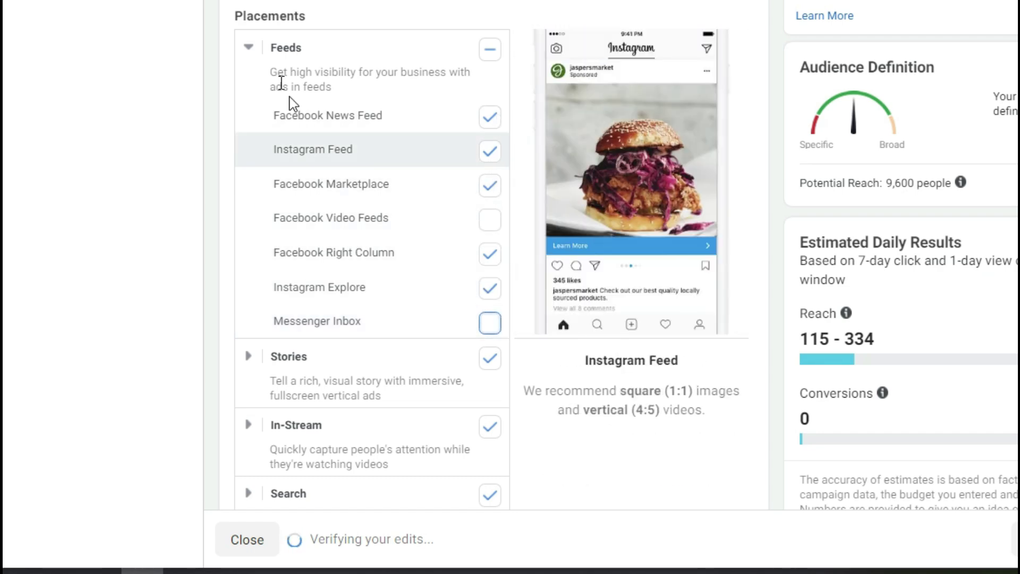
{"action": "left_click", "coordinate": [248, 48]}
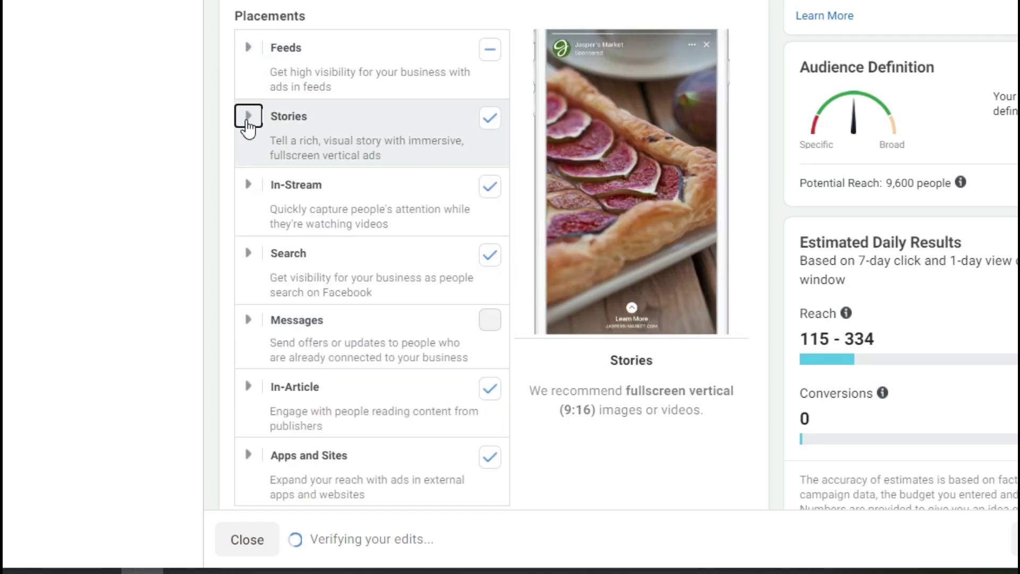
Exclude all Stories and In-Stream placements from the ad set.
{"action": "left_click", "coordinate": [247, 119]}
{"action": "left_click", "coordinate": [487, 119]}
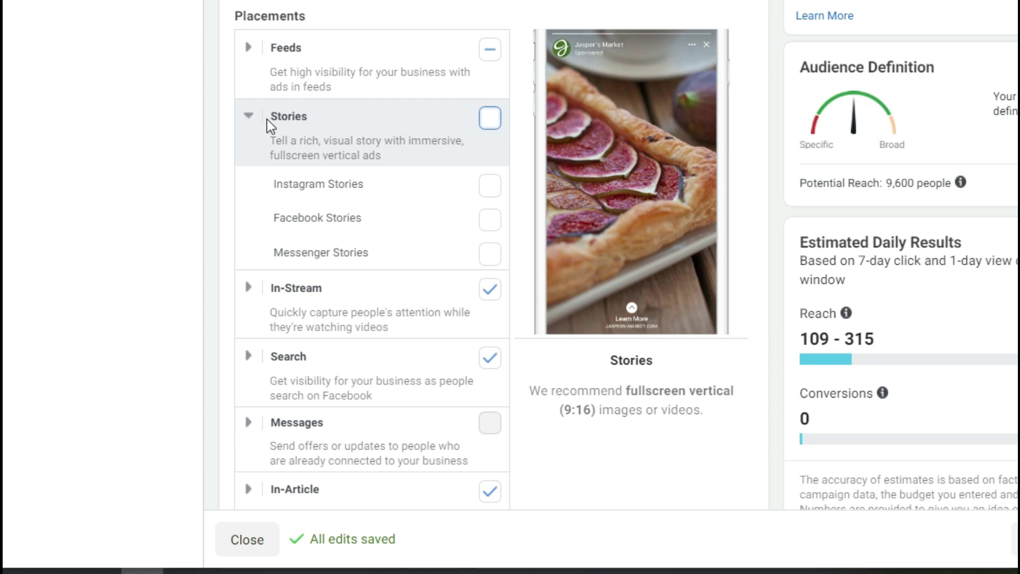
{"action": "left_click", "coordinate": [249, 117]}
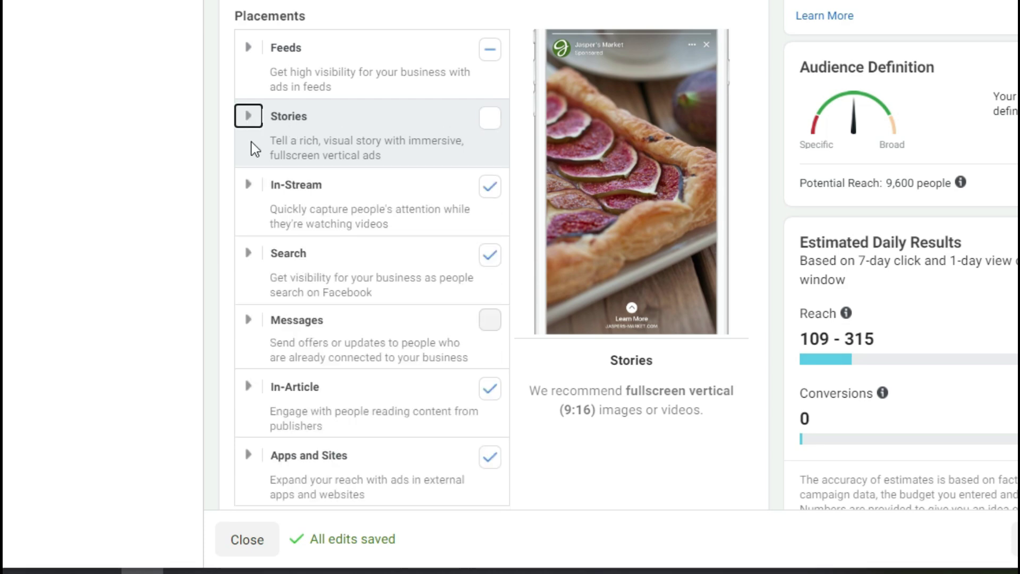
{"action": "left_click", "coordinate": [248, 184]}
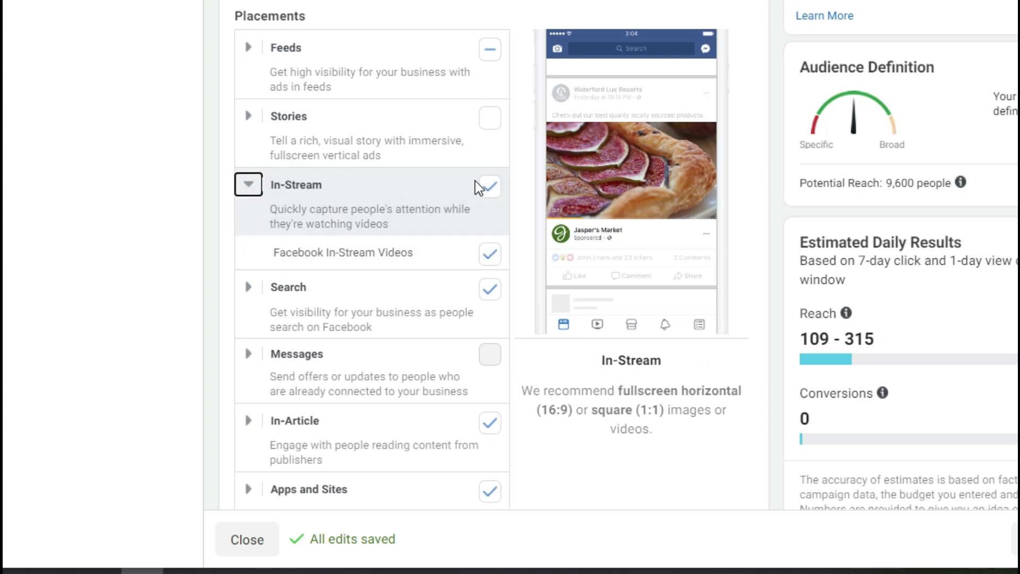
{"action": "left_click", "coordinate": [492, 190]}
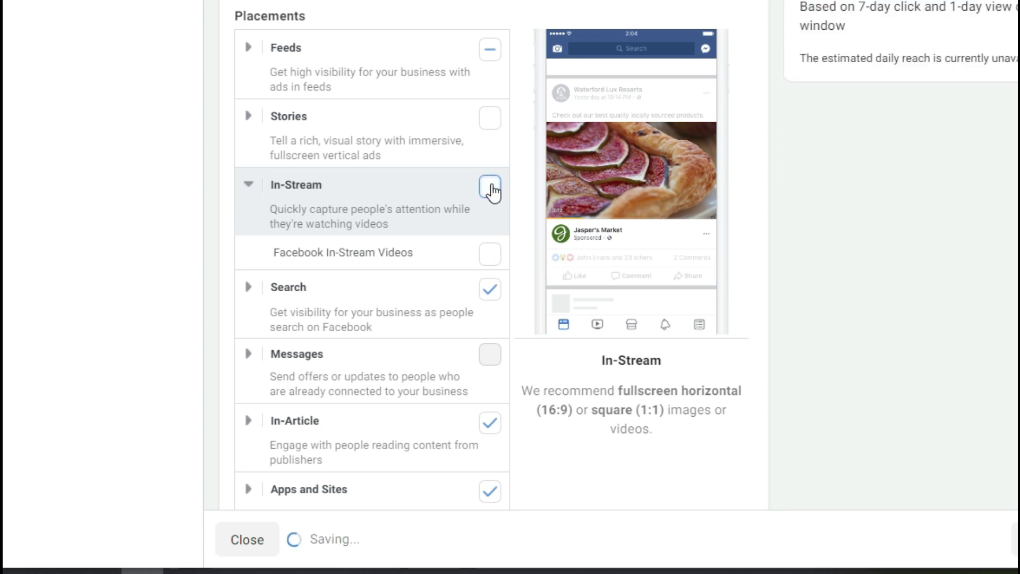
Check the Search and In-Article placements, keep them enabled, and exclude all Apps and Sites placements from the ad set.
{"action": "left_click", "coordinate": [247, 184]}
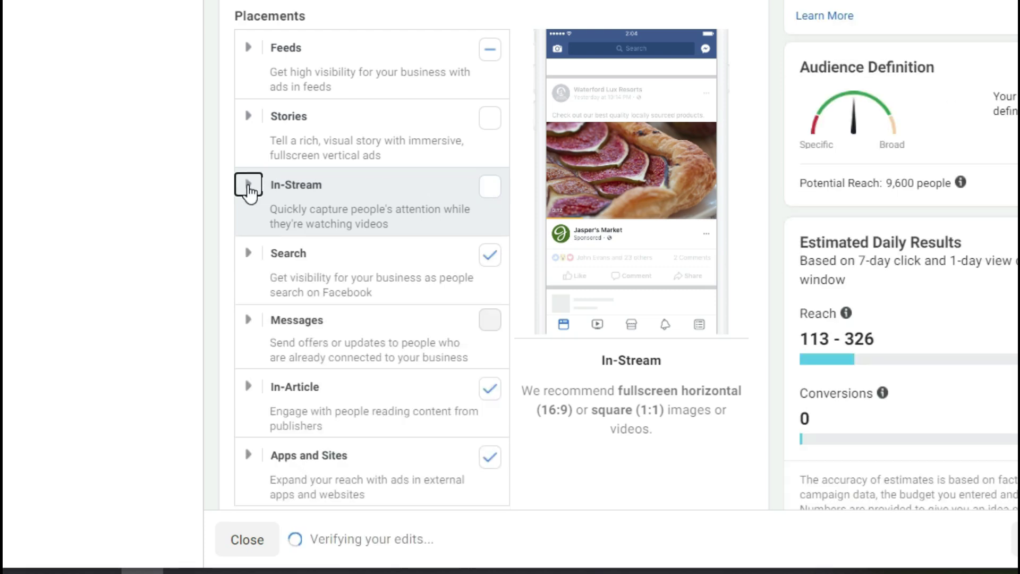
{"action": "left_click", "coordinate": [248, 253]}
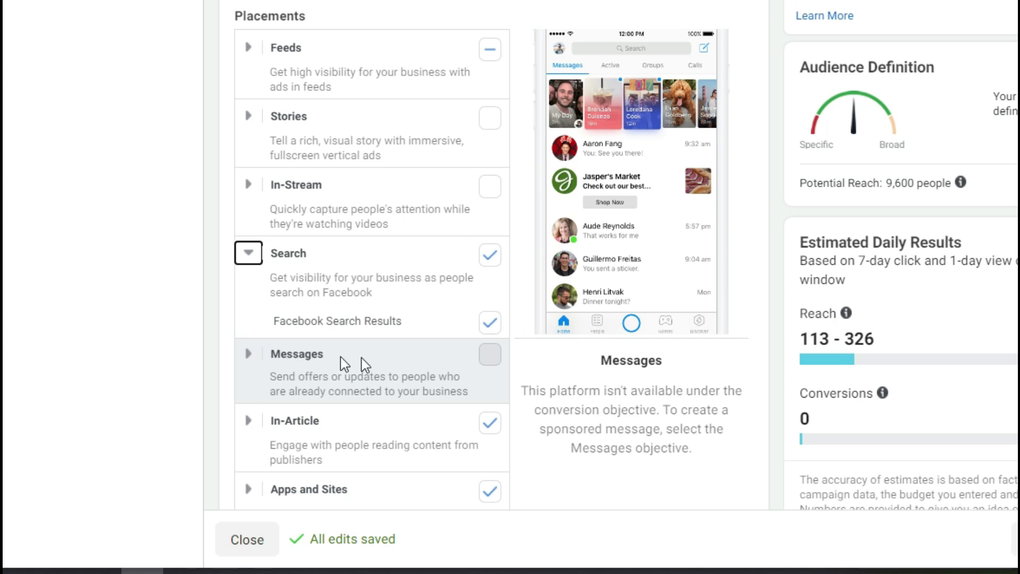
{"action": "scroll", "coordinate": [256, 361], "scroll_direction": "down", "scroll_amount": 2}
{"action": "left_click", "coordinate": [248, 334]}
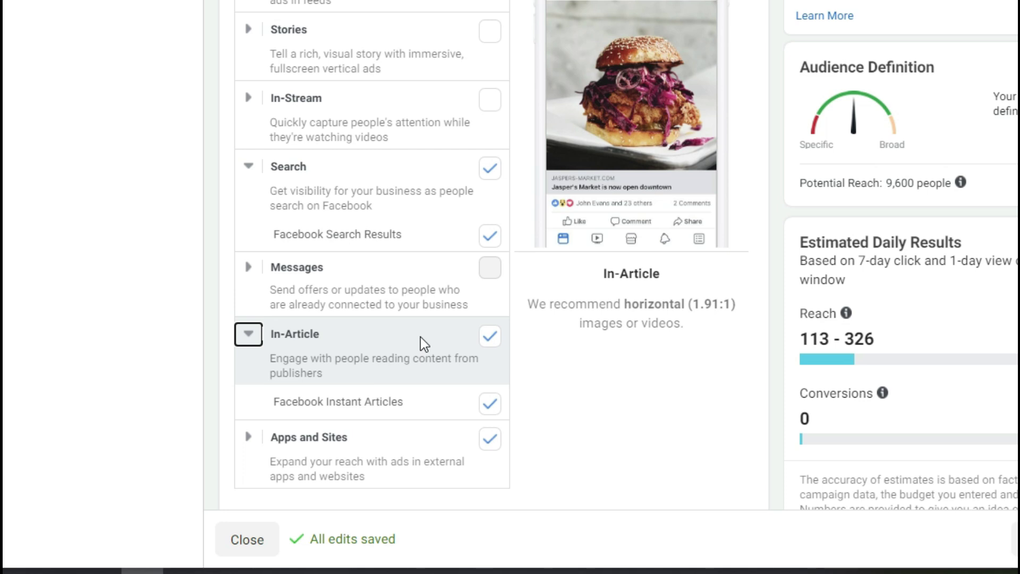
{"action": "left_click", "coordinate": [248, 334]}
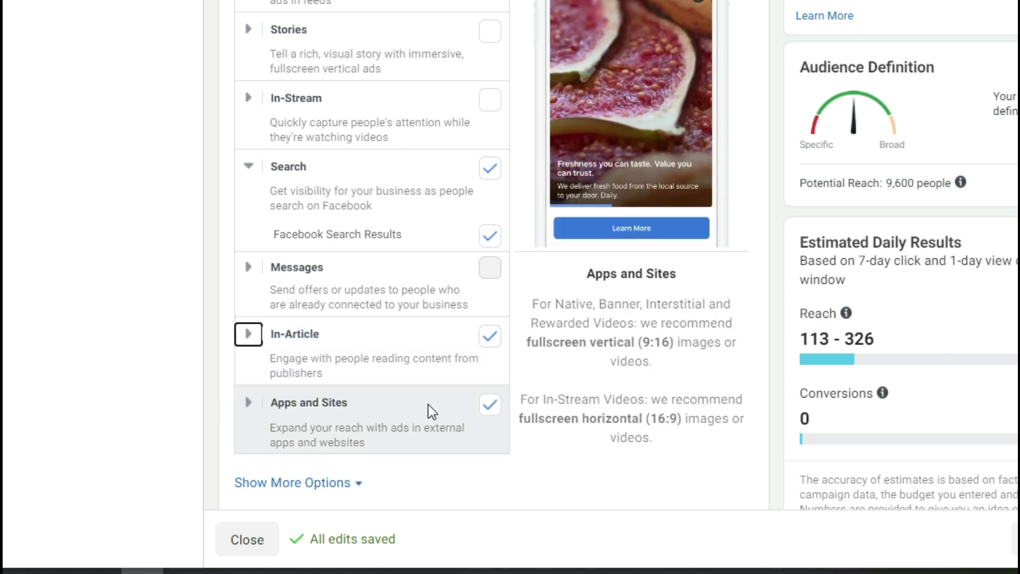
{"action": "left_click", "coordinate": [489, 405]}
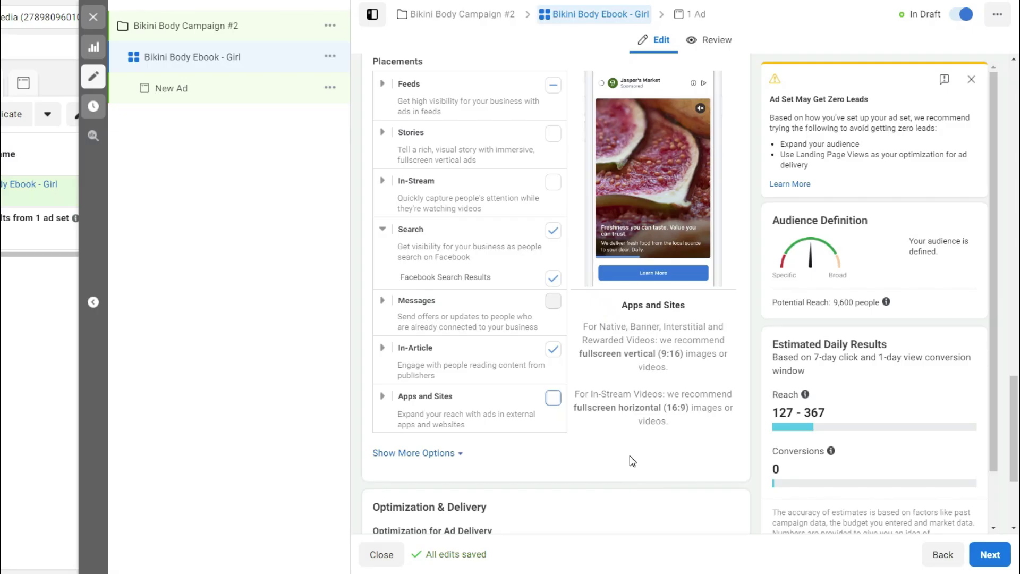
Continue from the ad set to the ad itself and name it "Ebook Image Girl".
{"action": "scroll", "coordinate": [602, 406], "scroll_direction": "down", "scroll_amount": 3}
{"action": "scroll", "coordinate": [632, 460], "scroll_direction": "down", "scroll_amount": 1}
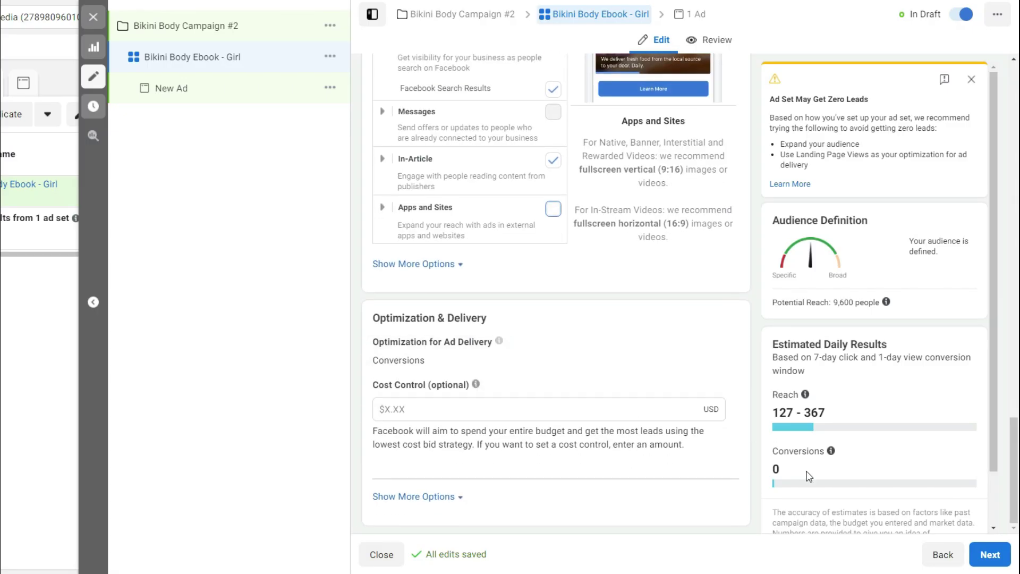
{"action": "left_click", "coordinate": [987, 559]}
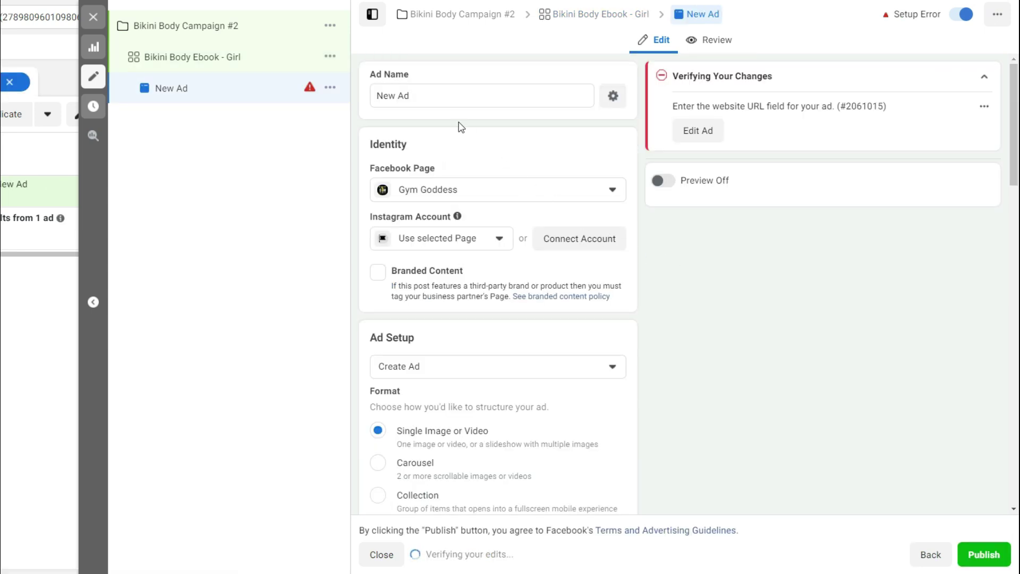
{"action": "left_click", "coordinate": [431, 96]}
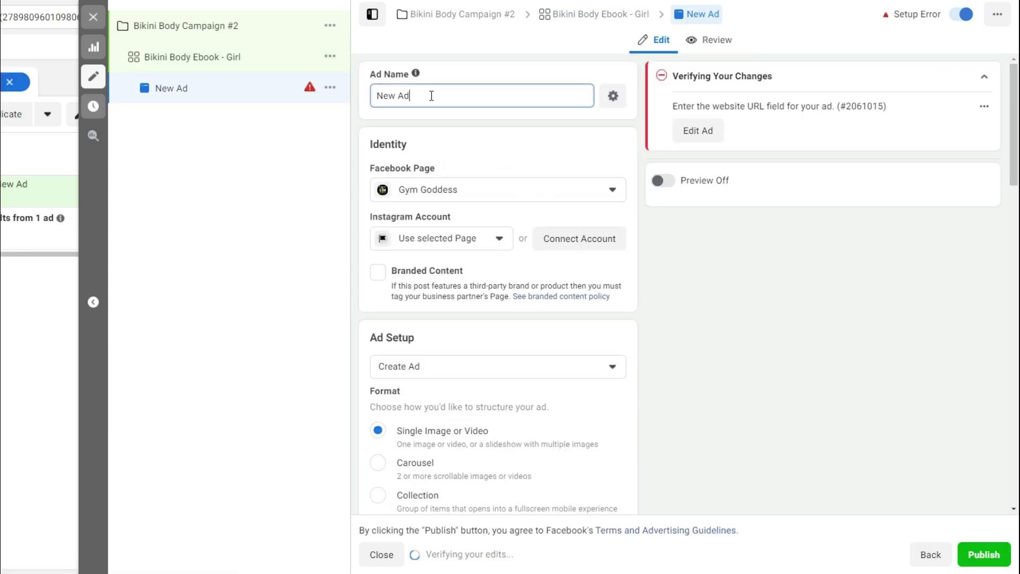
{"action": "key", "text": "ctrl+a"}
{"action": "type", "text": "Ebook Image Girl"}
{"action": "left_click", "coordinate": [506, 141]}
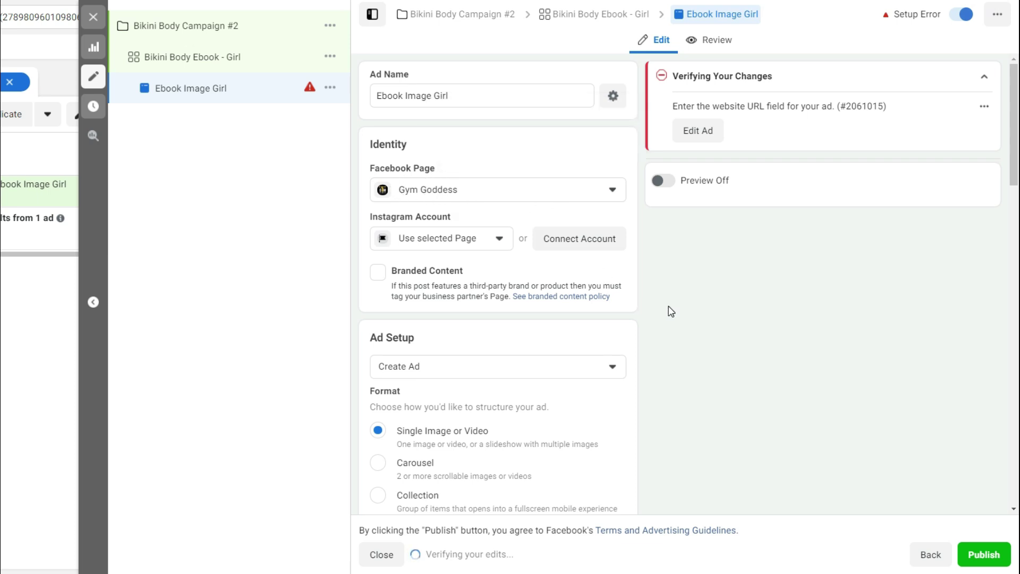
Keep the single image or video format and add the image "Facebook Ads Templates (1).png" to the ad creative.
{"action": "scroll", "coordinate": [669, 310], "scroll_direction": "down", "scroll_amount": 3}
{"action": "scroll", "coordinate": [671, 310], "scroll_direction": "down", "scroll_amount": 3}
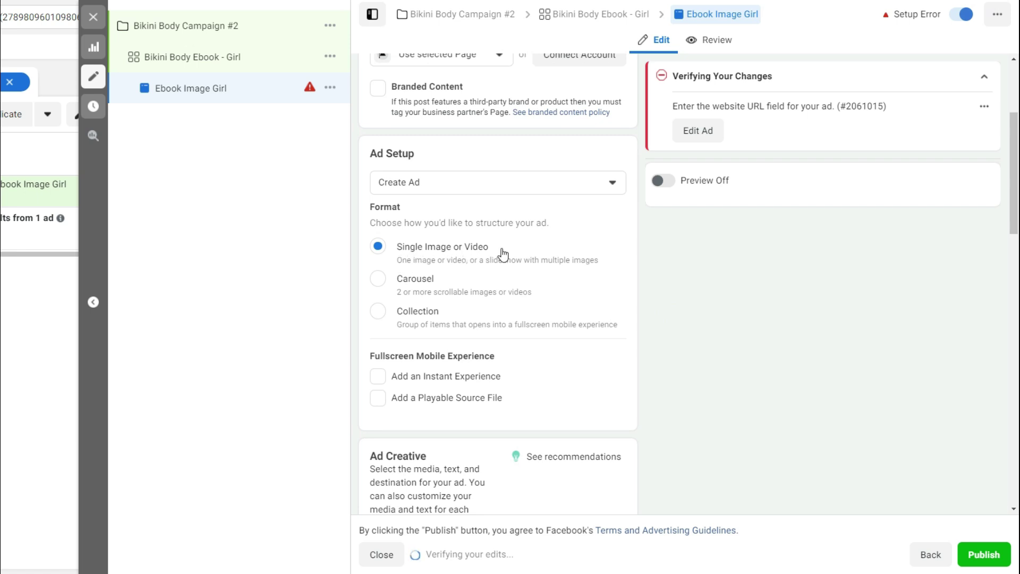
{"action": "scroll", "coordinate": [692, 290], "scroll_direction": "down", "scroll_amount": 8}
{"action": "scroll", "coordinate": [692, 290], "scroll_direction": "down", "scroll_amount": 3}
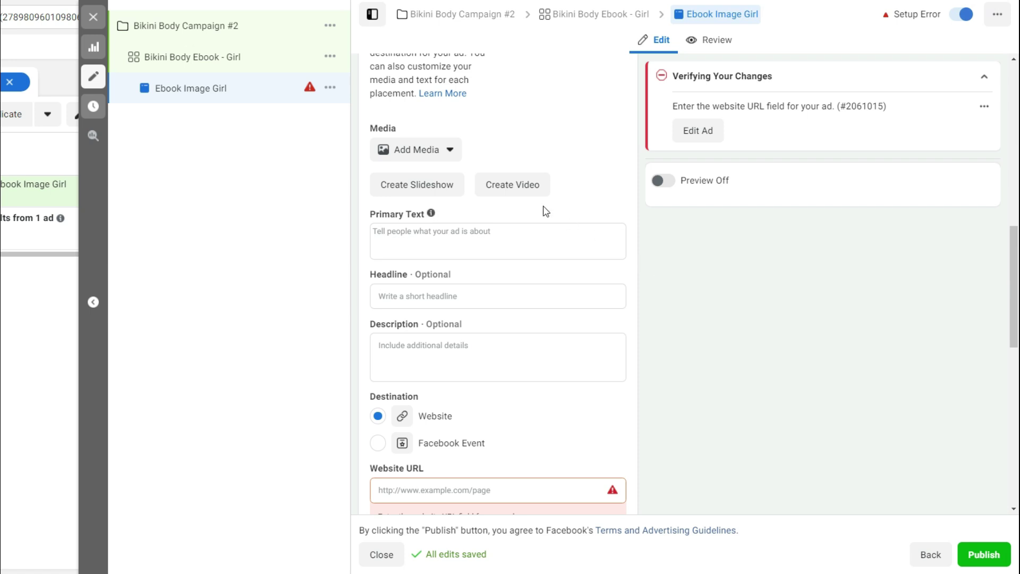
{"action": "left_click", "coordinate": [450, 154]}
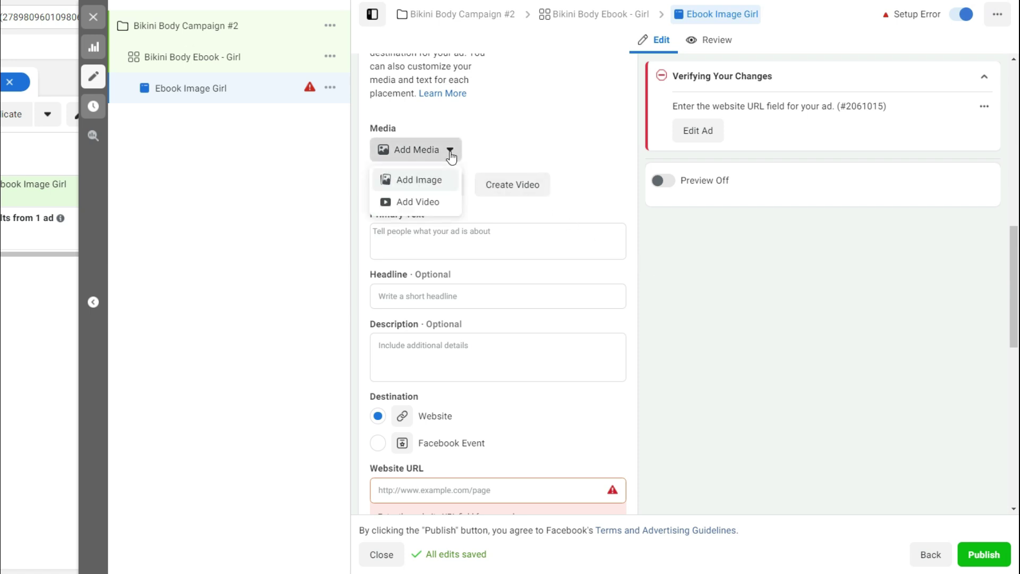
{"action": "left_click", "coordinate": [439, 182]}
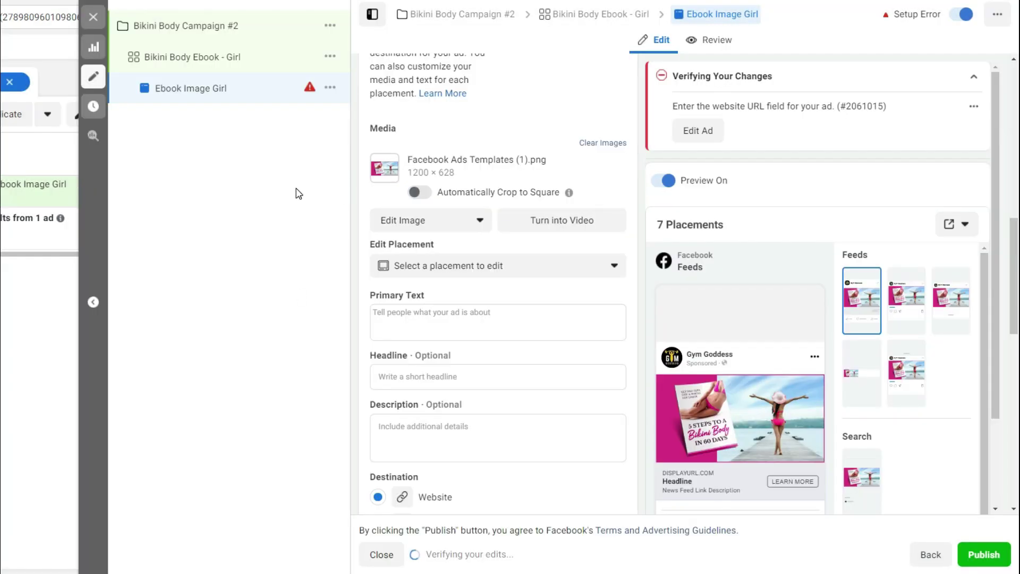
{"action": "mouse_move", "coordinate": [741, 423]}
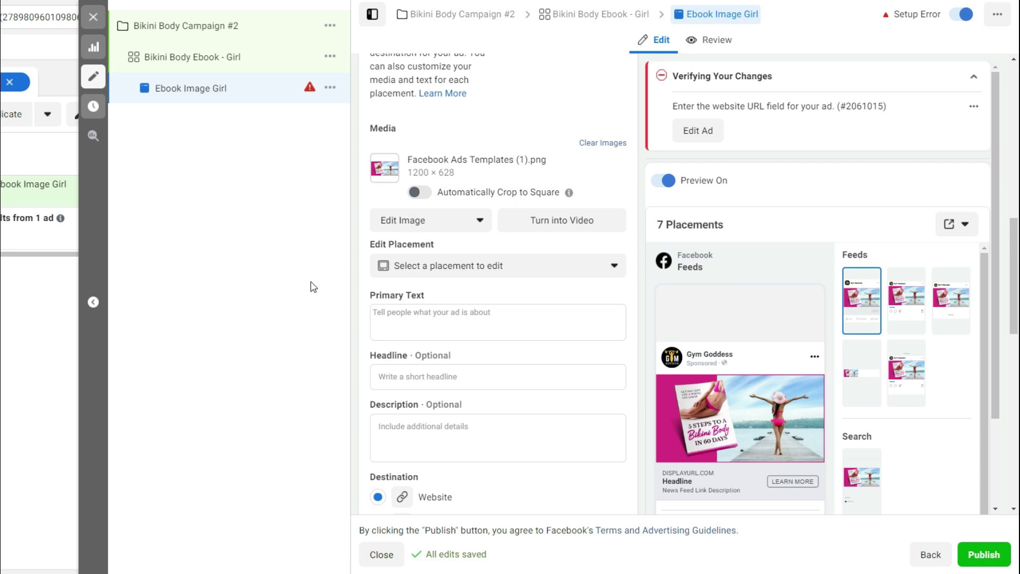
Write primary text offering the complete 60-day bikini body guide free for a limited time, and set the headline to "Bikini Body 60 Days".
{"action": "type", "text": "For a limited time we're giving away for free our complete guide on how to get a bikini body in just 60 days. Download it below free"}
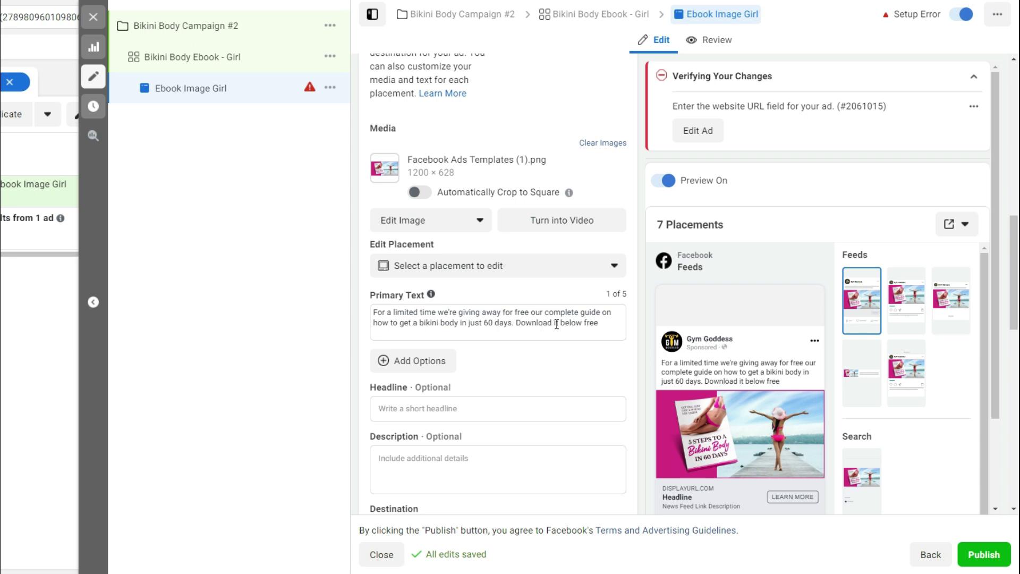
{"action": "scroll", "coordinate": [499, 361], "scroll_direction": "down", "scroll_amount": 1}
{"action": "left_click", "coordinate": [405, 346]}
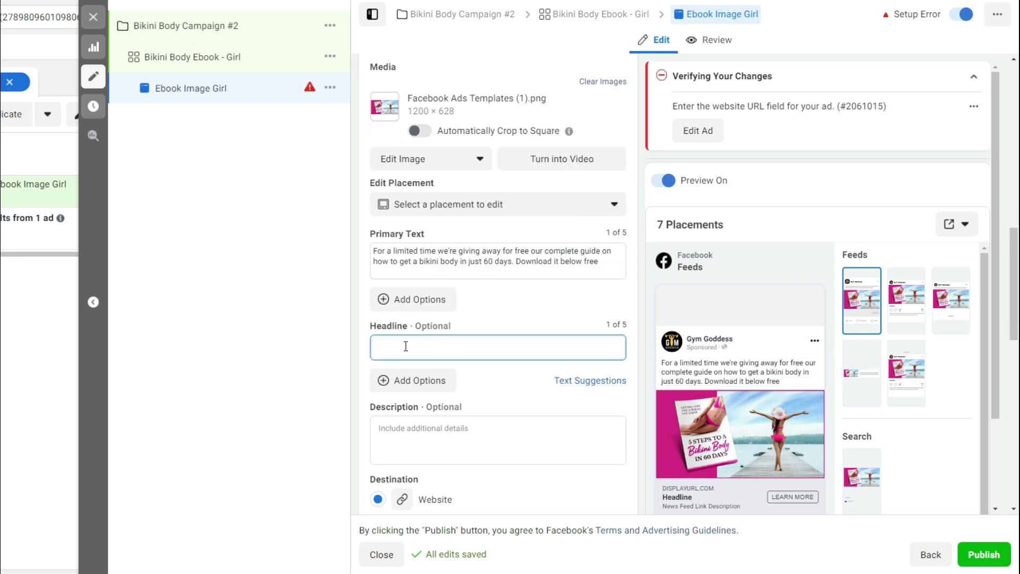
{"action": "type", "text": "Bikini Body 60 Days"}
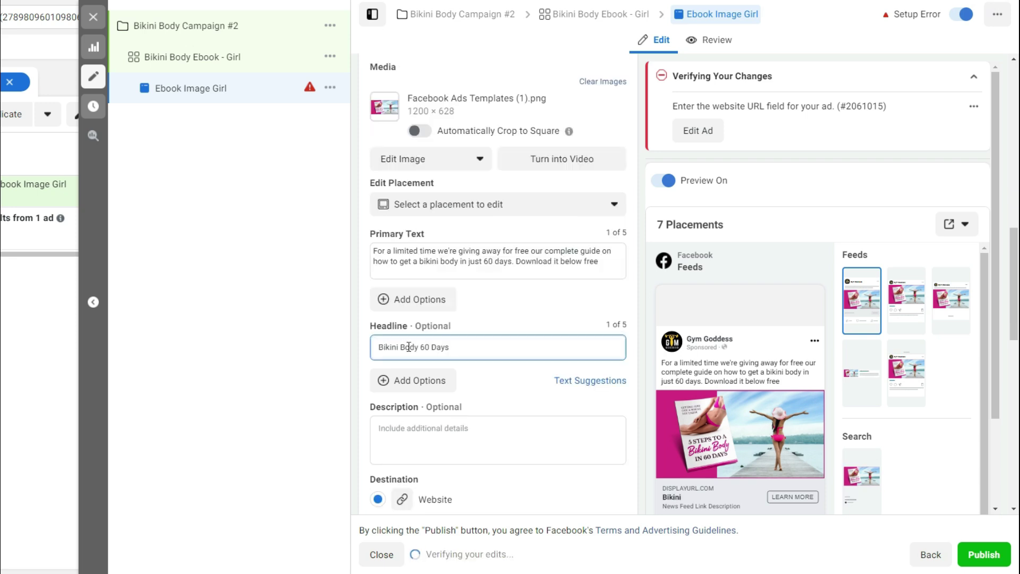
{"action": "left_click", "coordinate": [525, 397]}
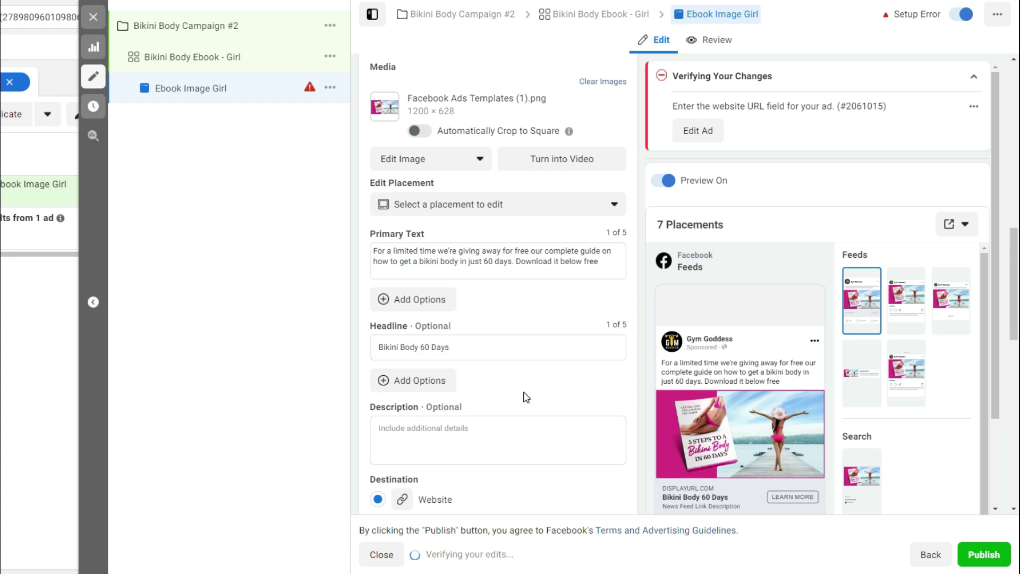
{"action": "scroll", "coordinate": [526, 397], "scroll_direction": "down", "scroll_amount": 1}
{"action": "left_click", "coordinate": [526, 397]}
{"action": "left_click", "coordinate": [515, 423]}
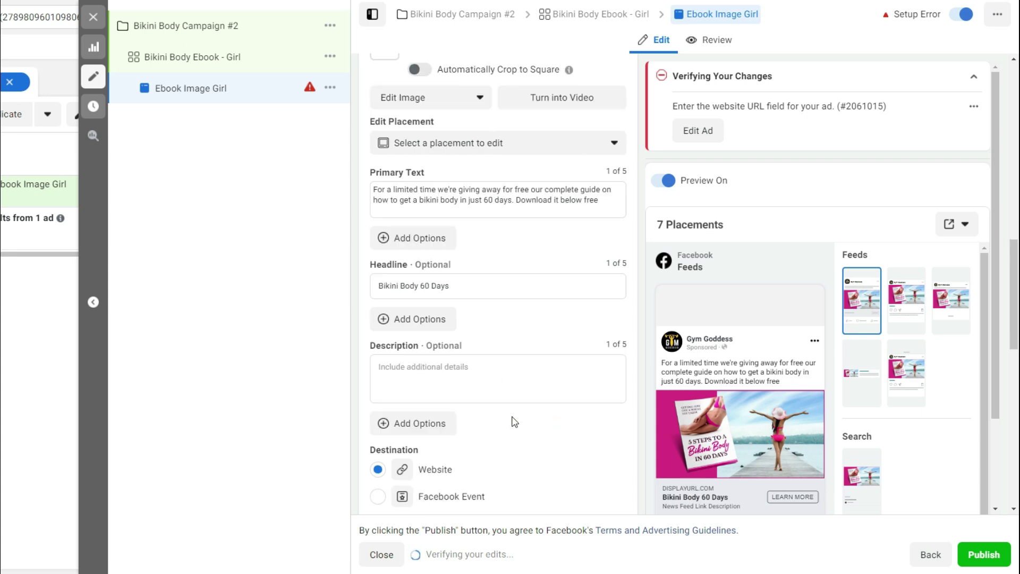
{"action": "scroll", "coordinate": [514, 422], "scroll_direction": "down", "scroll_amount": 2}
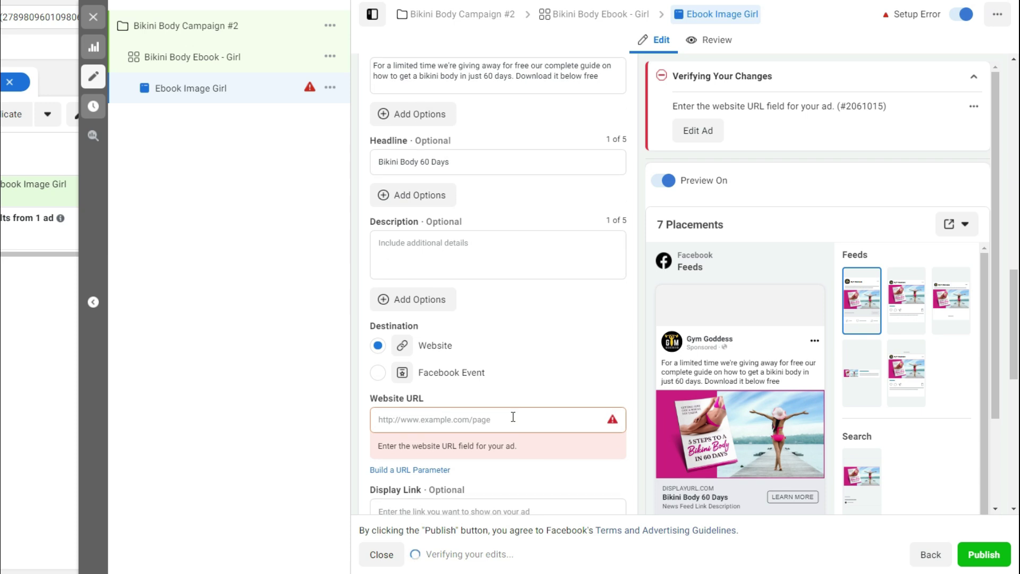
{"action": "scroll", "coordinate": [513, 417], "scroll_direction": "down", "scroll_amount": 1}
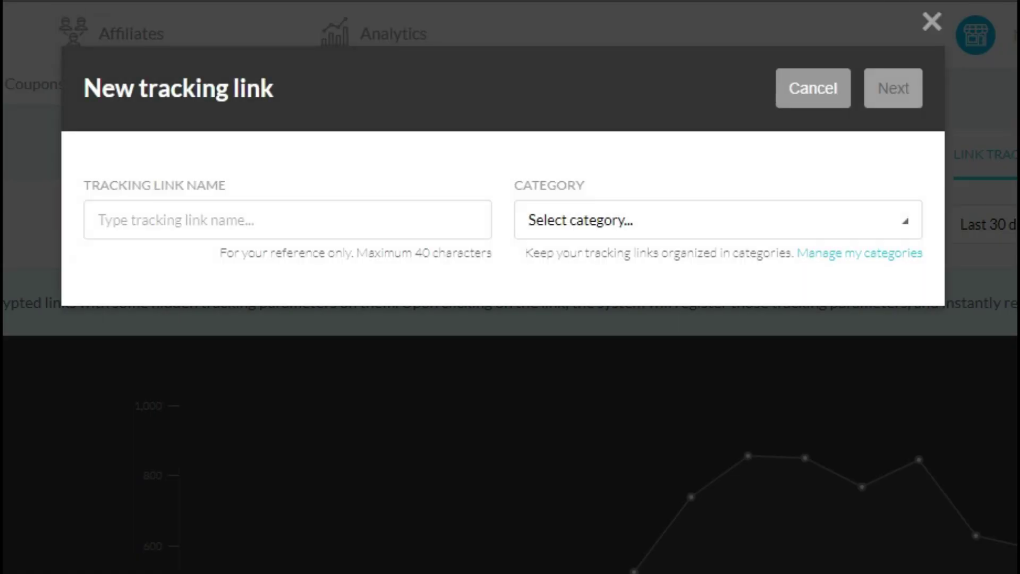
In Kartra, name the new tracking link "Bikini Body Ad - Gym Goddess Followers" and assign it to the Facebook Ads category.
{"action": "left_click", "coordinate": [135, 223]}
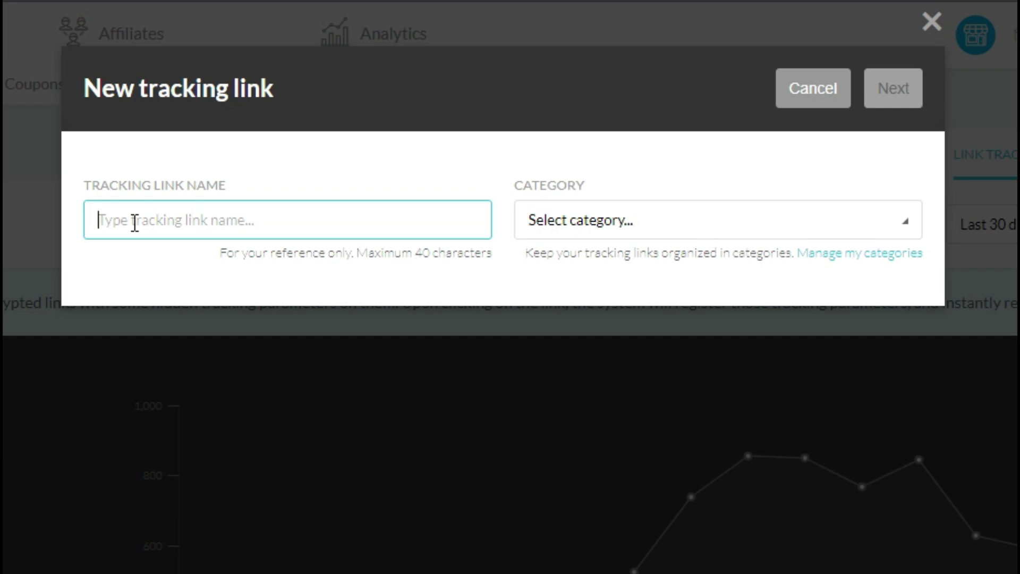
{"action": "type", "text": "Bikini Body Ad - Gym Goddess Followers"}
{"action": "left_click", "coordinate": [201, 268]}
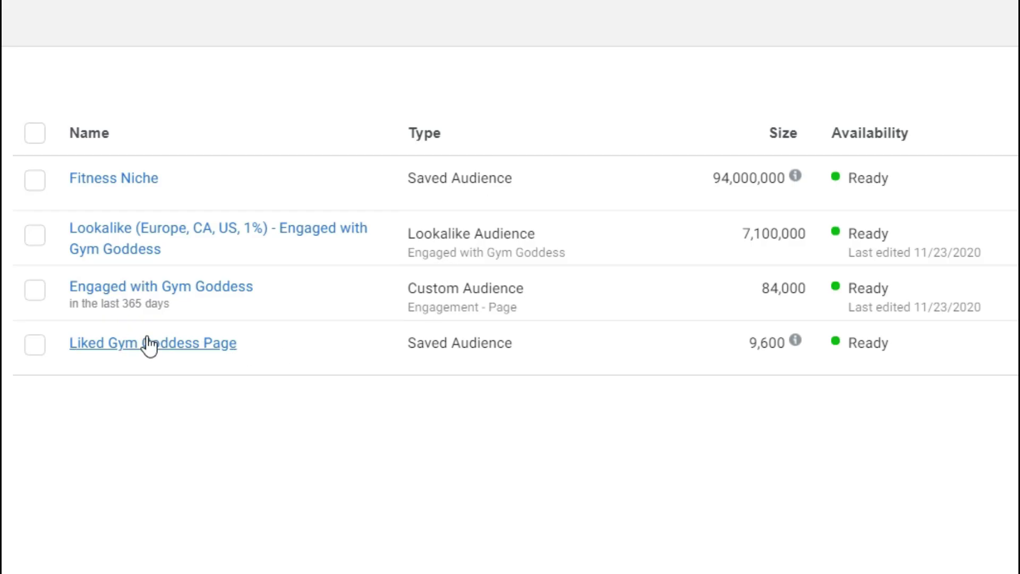
{"action": "mouse_move", "coordinate": [172, 350]}
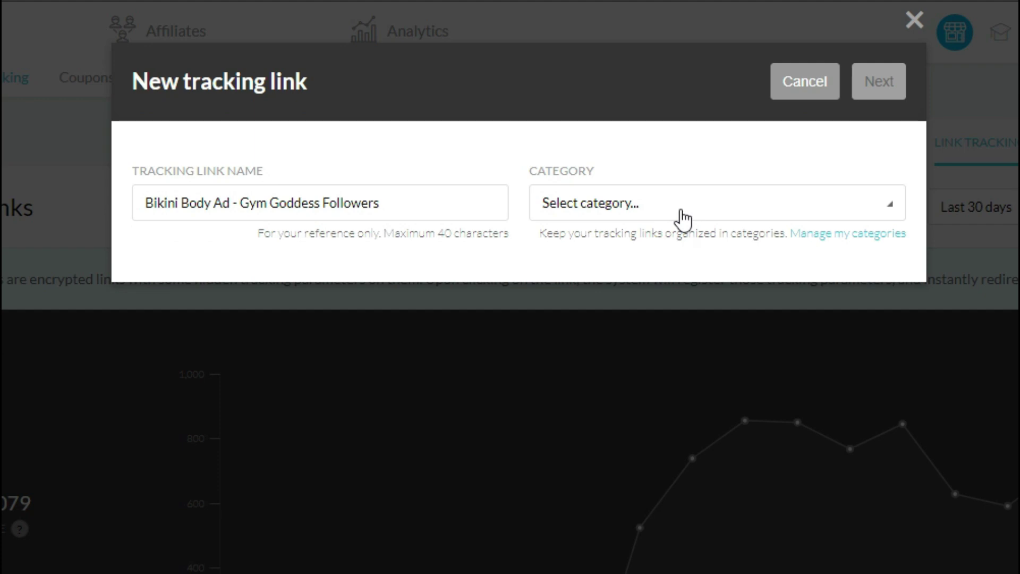
{"action": "left_click", "coordinate": [682, 212]}
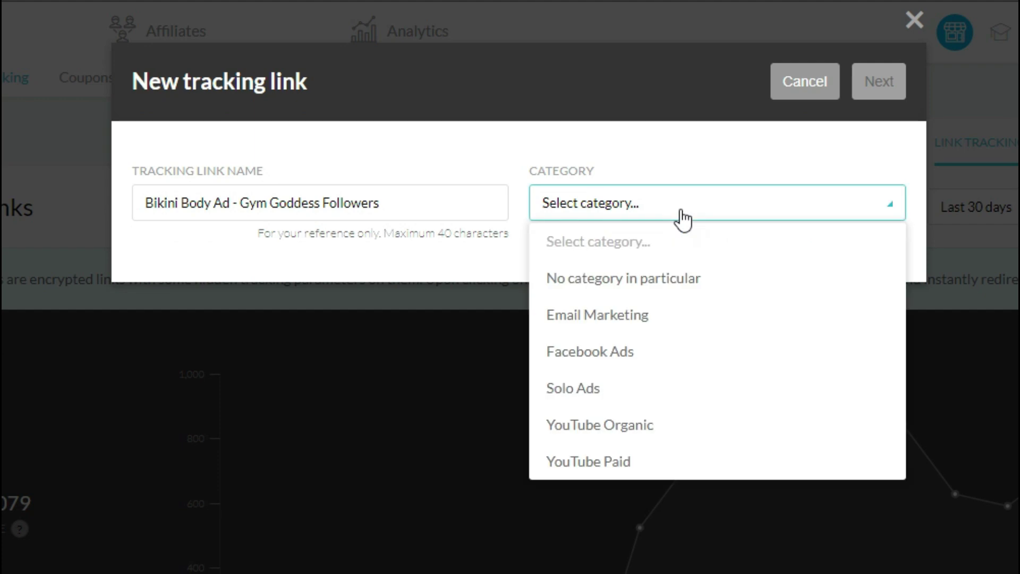
{"action": "left_click", "coordinate": [651, 354]}
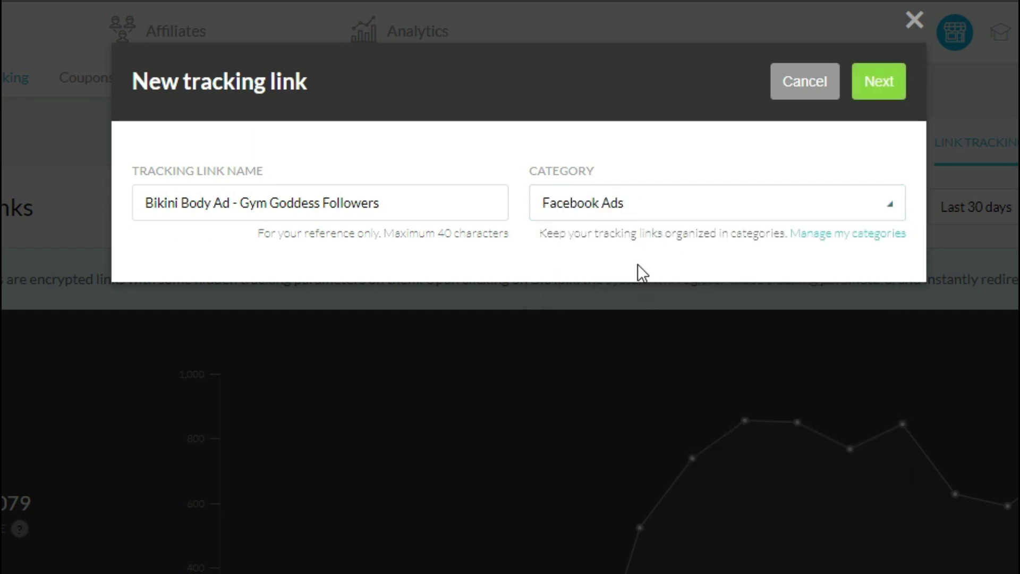
{"action": "left_click", "coordinate": [879, 81]}
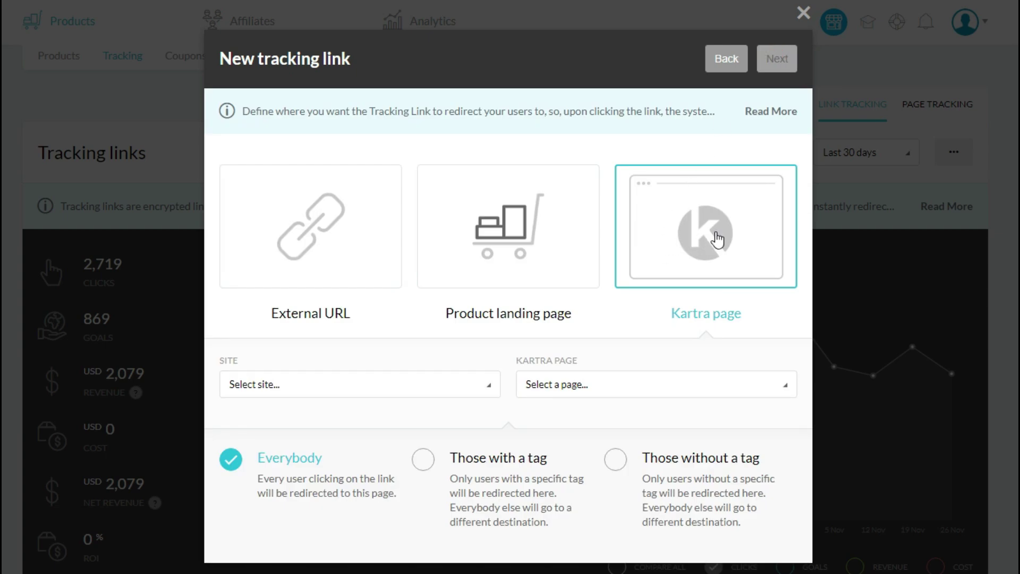
Point the tracking link for everybody to the Kartra page "60 Days To Bikini Body Ebook" in the Clickbank Funnel site.
{"action": "left_click", "coordinate": [411, 392]}
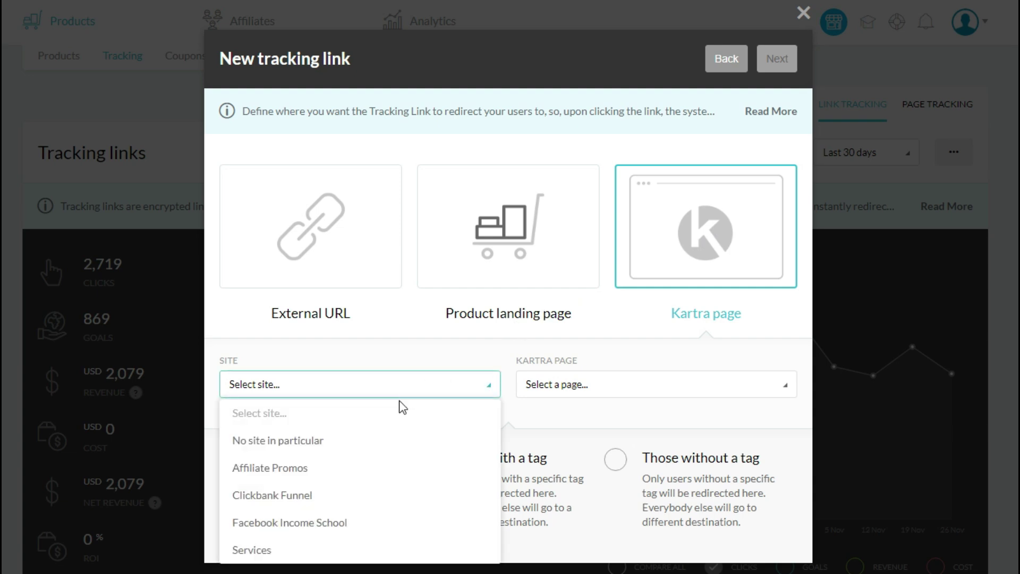
{"action": "left_click", "coordinate": [302, 497]}
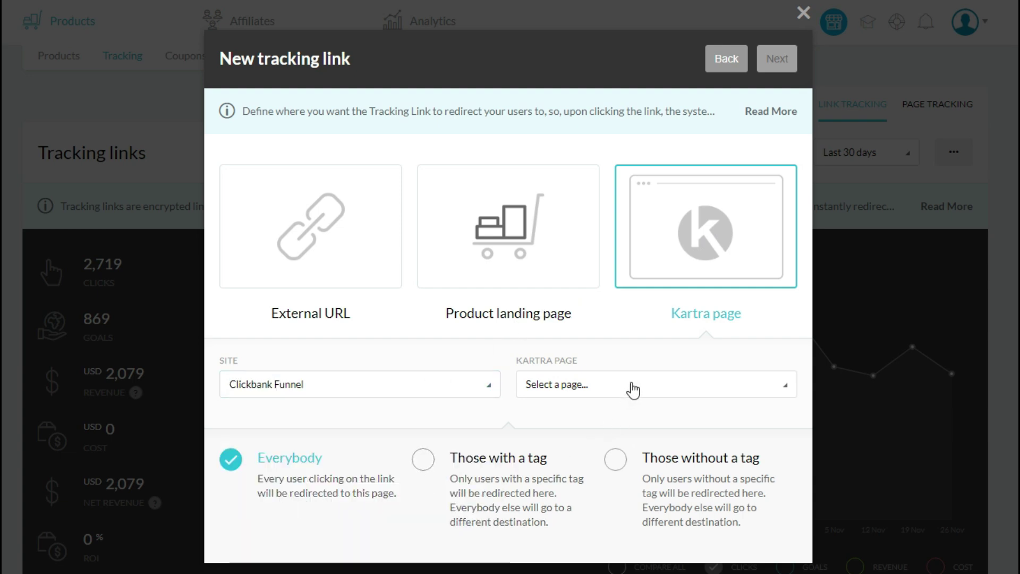
{"action": "left_click", "coordinate": [633, 388]}
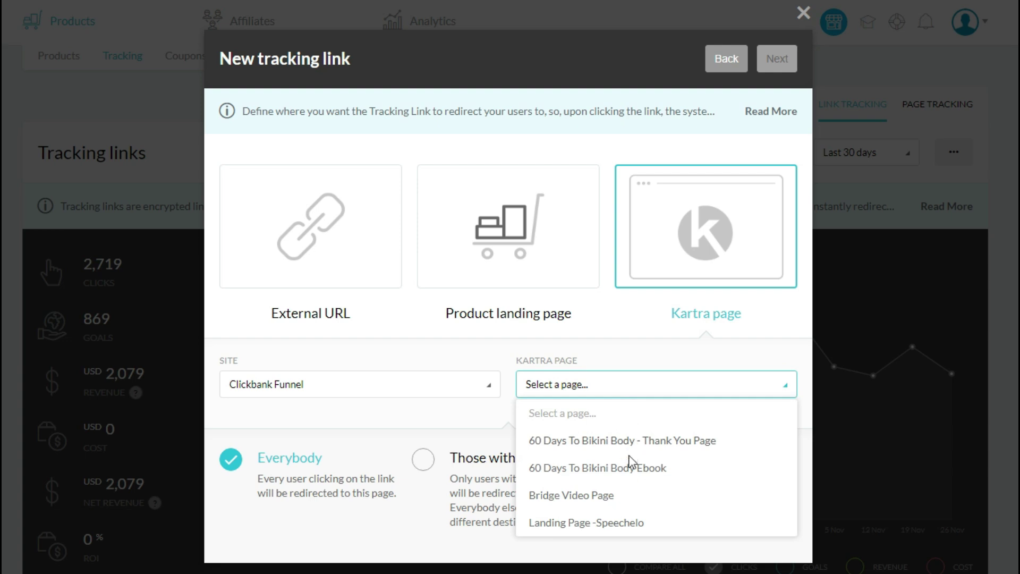
{"action": "left_click", "coordinate": [608, 470]}
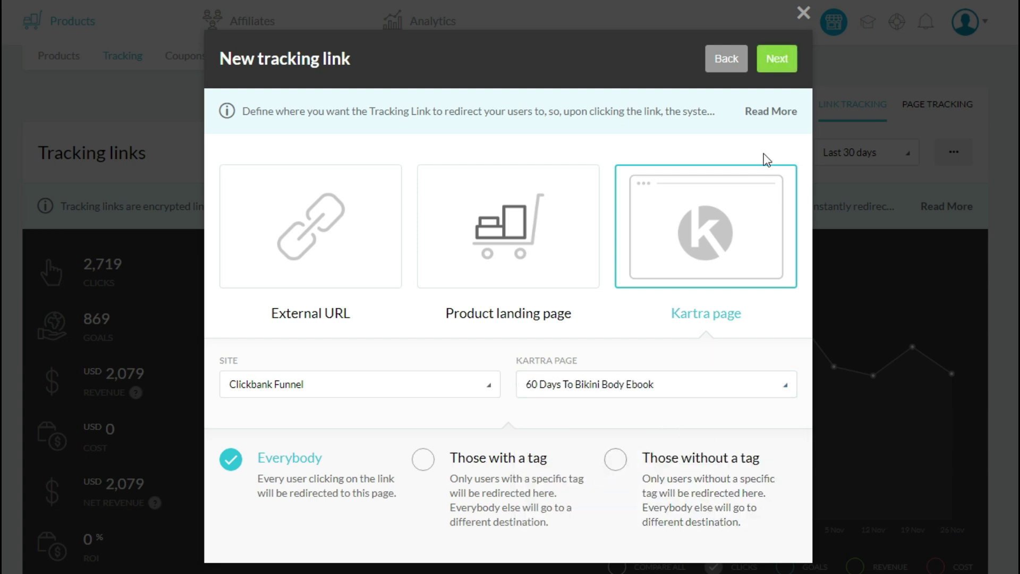
{"action": "left_click", "coordinate": [777, 62]}
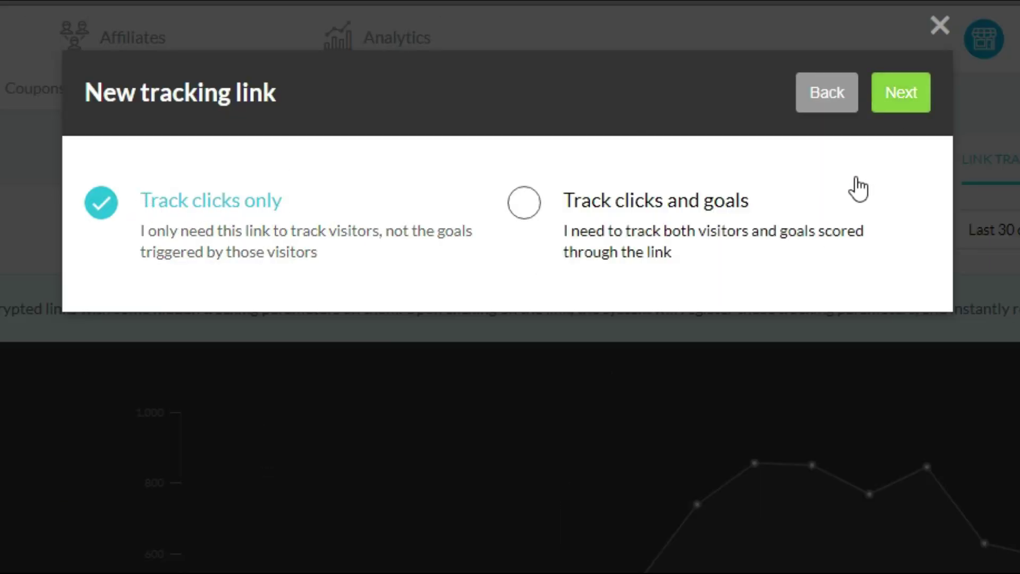
Create the tracking link with clicks-only tracking, no tags and no dynamic tracking IDs.
{"action": "left_click", "coordinate": [897, 98]}
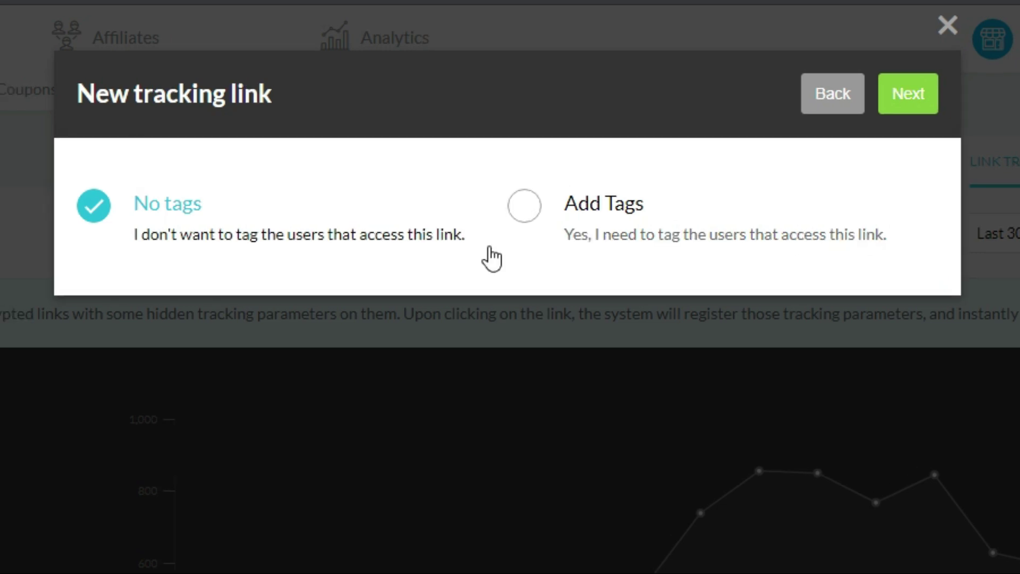
{"action": "left_click", "coordinate": [904, 106]}
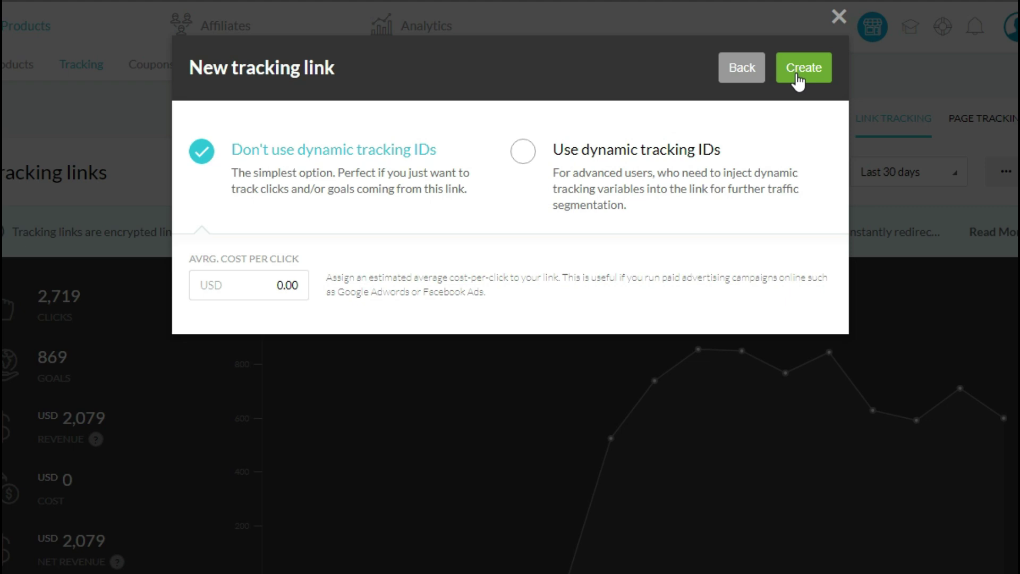
{"action": "left_click", "coordinate": [797, 82]}
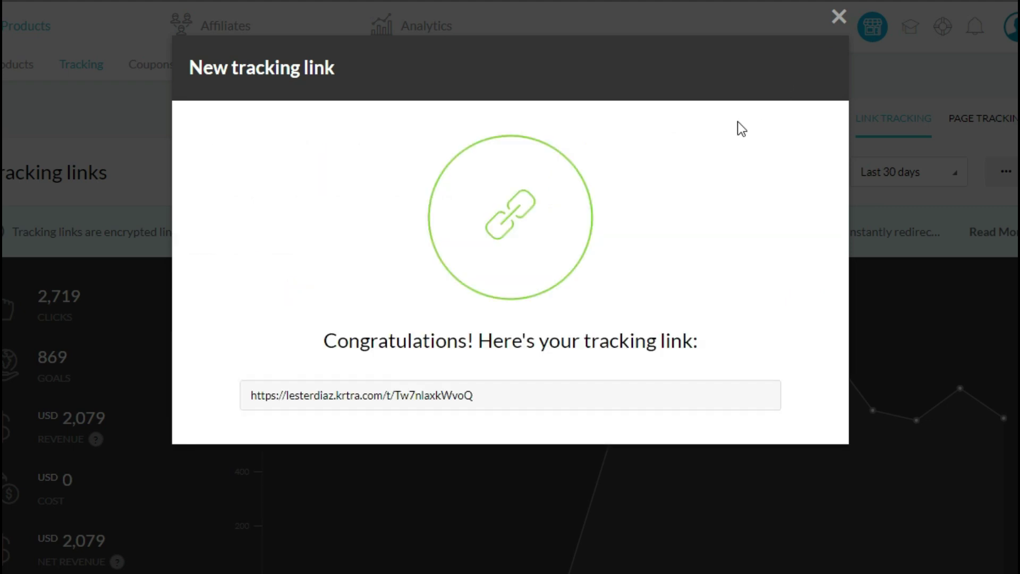
Copy the new Kartra tracking link and paste it as the website URL of the Ebook Image Girl ad in Facebook Ads Manager.
{"action": "left_click_drag", "start_coordinate": [414, 395], "coordinate": [277, 395]}
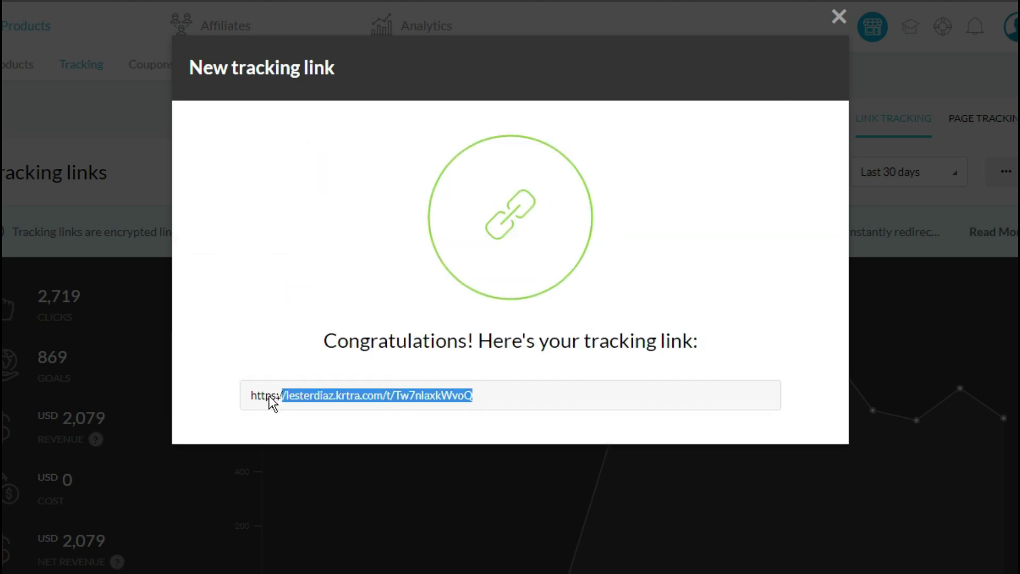
{"action": "right_click", "coordinate": [257, 396]}
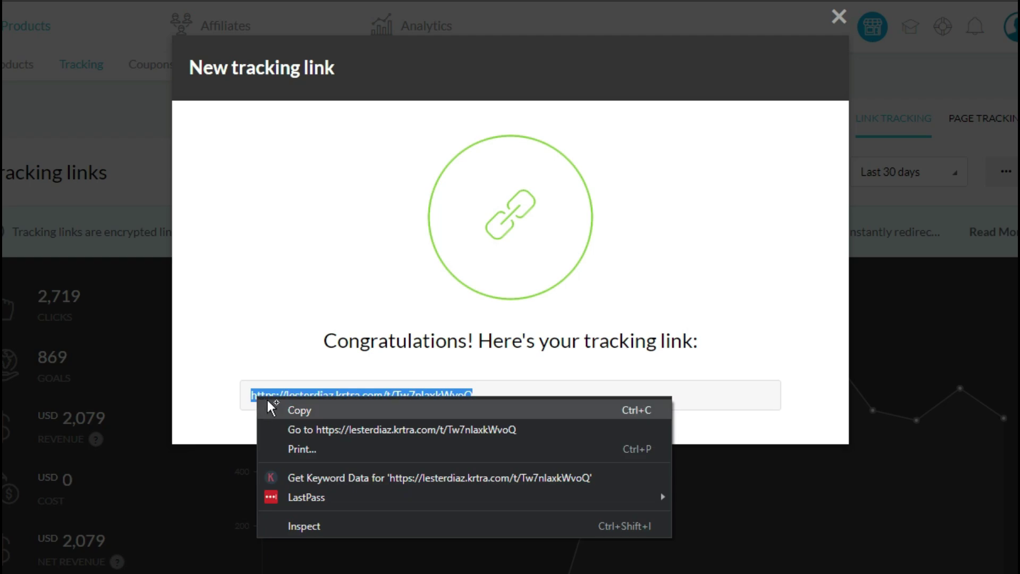
{"action": "left_click", "coordinate": [267, 399]}
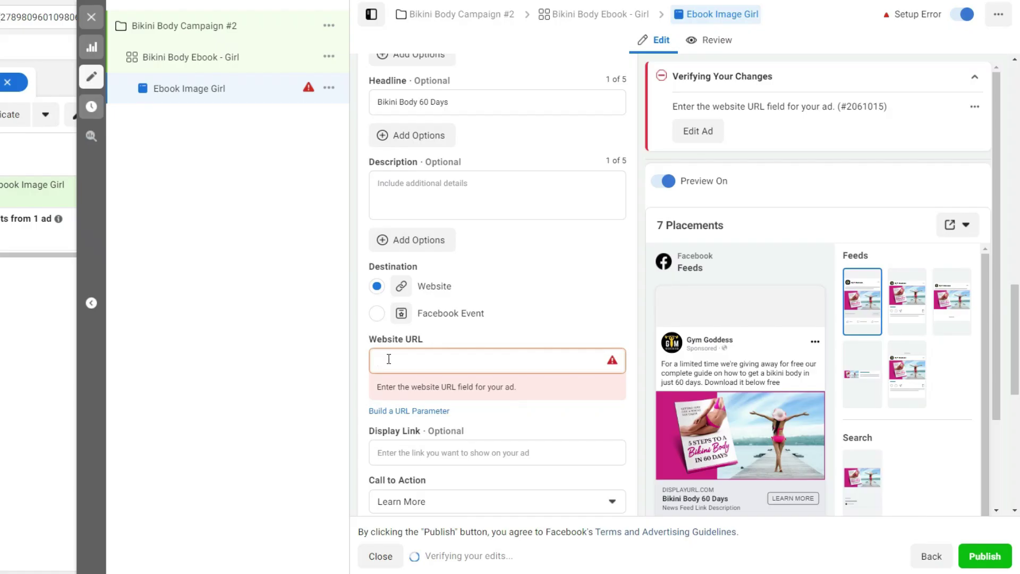
{"action": "right_click", "coordinate": [387, 357]}
{"action": "left_click", "coordinate": [428, 452]}
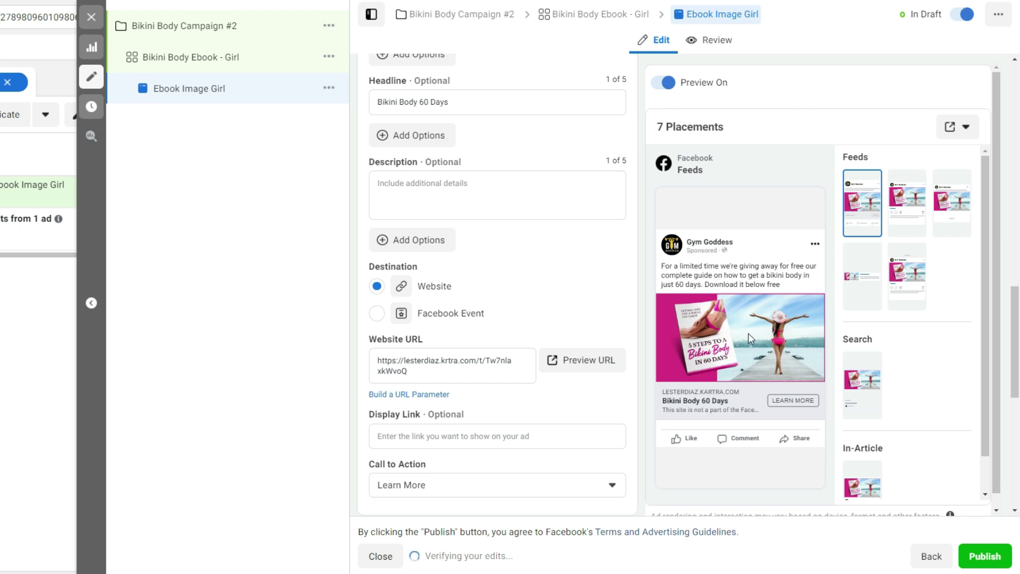
{"action": "mouse_move", "coordinate": [710, 341]}
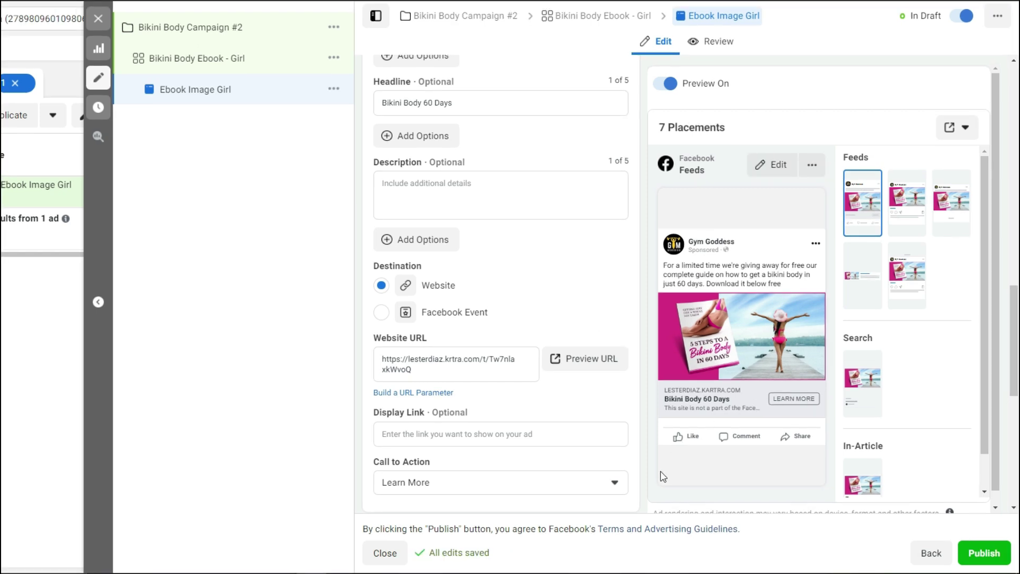
Set the ad's call to action to Download and publish the campaign.
{"action": "left_click", "coordinate": [611, 485]}
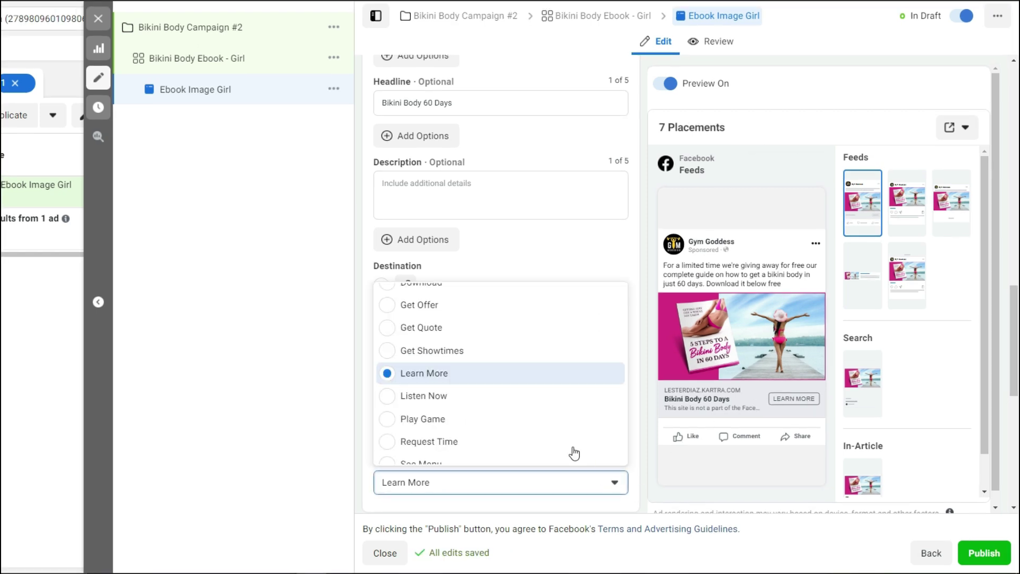
{"action": "scroll", "coordinate": [557, 441], "scroll_direction": "up", "scroll_amount": 2}
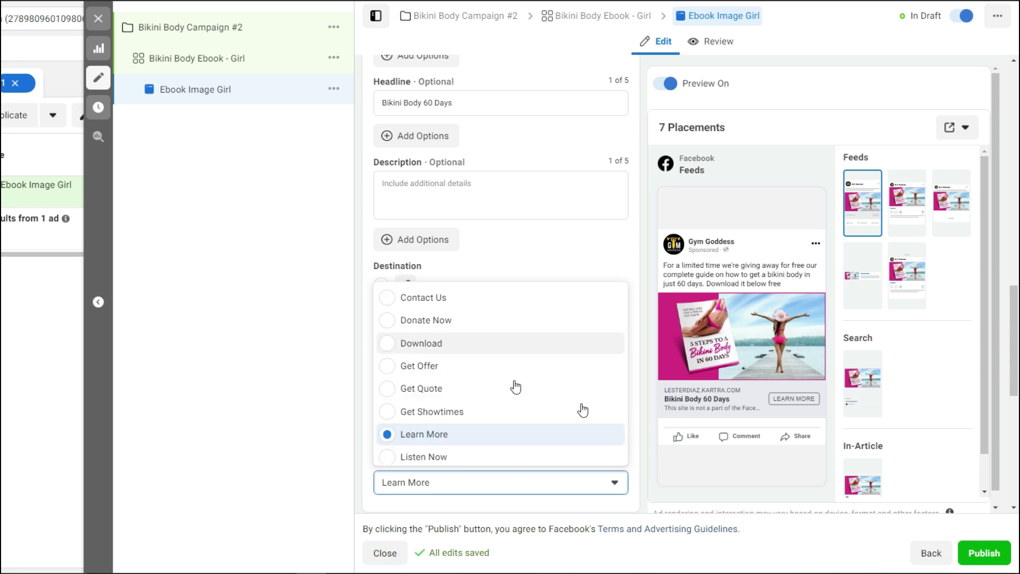
{"action": "key", "text": "Return"}
{"action": "left_click", "coordinate": [595, 465]}
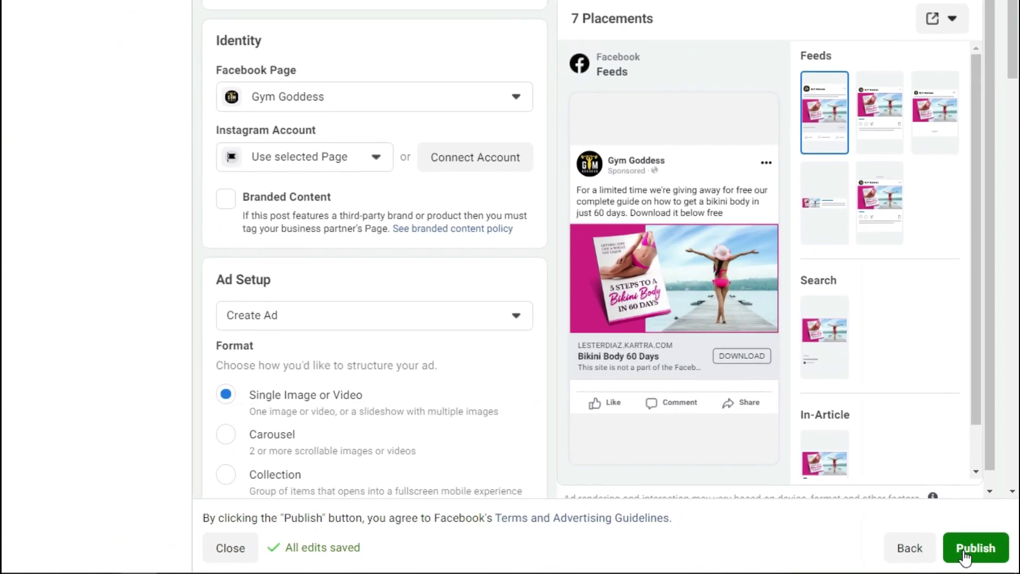
{"action": "left_click", "coordinate": [964, 555]}
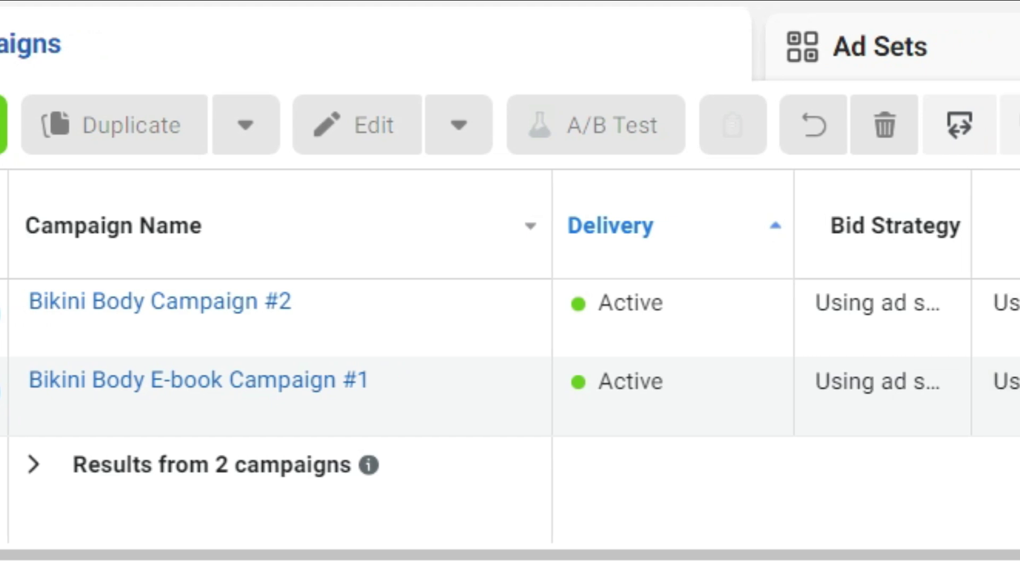
Check the delivery of Bikini Body Campaign #2 and its ad set, and preview its ad in the mobile news feed.
{"action": "mouse_move", "coordinate": [843, 313]}
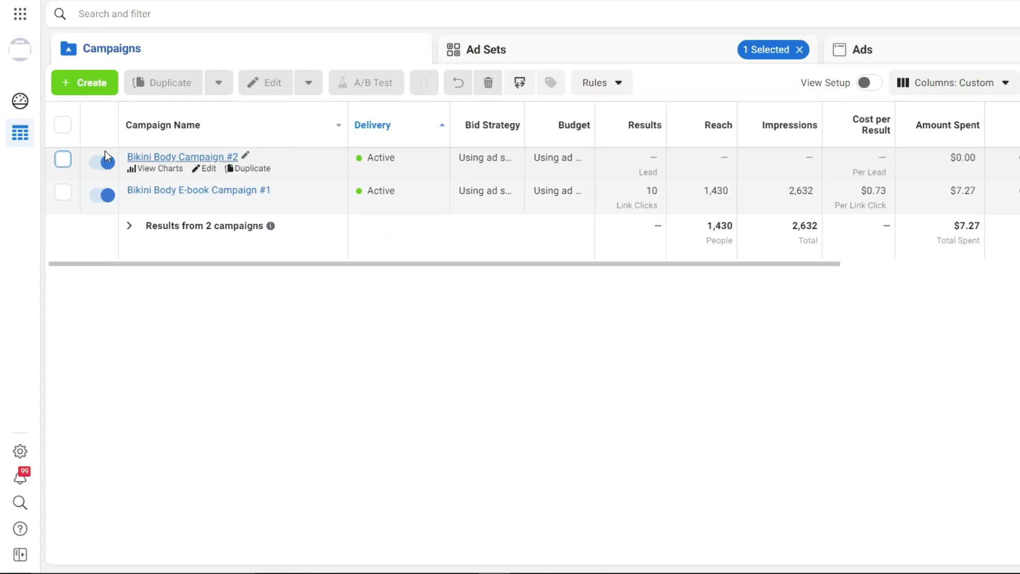
{"action": "left_click", "coordinate": [63, 159]}
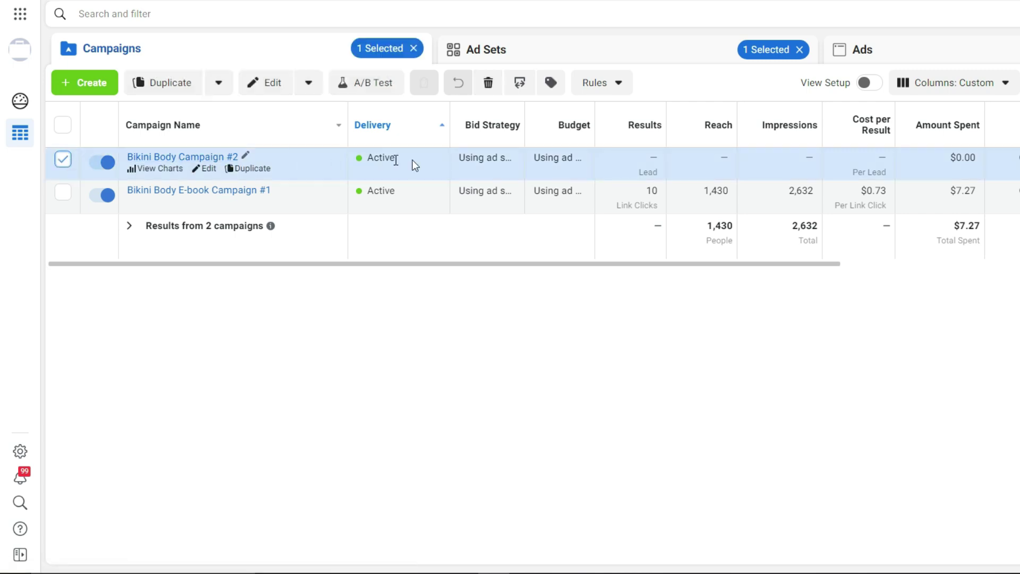
{"action": "left_click", "coordinate": [488, 53]}
{"action": "mouse_move", "coordinate": [392, 161]}
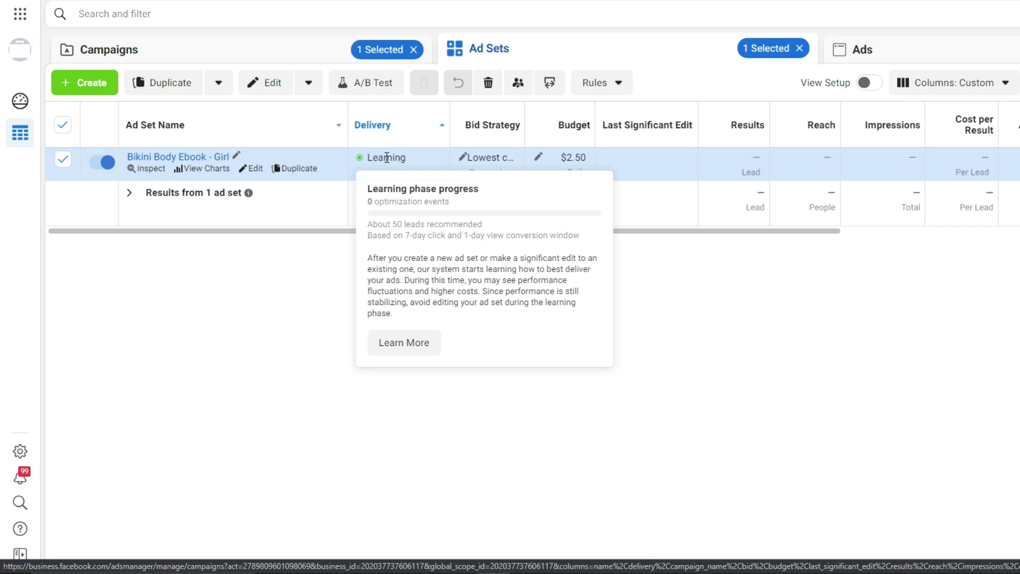
{"action": "left_click", "coordinate": [852, 47]}
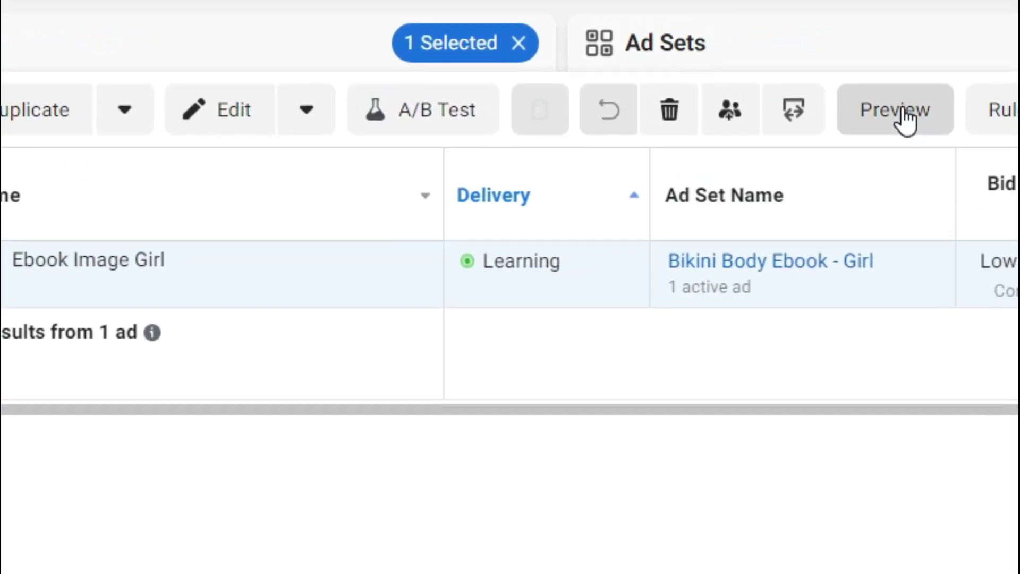
{"action": "left_click", "coordinate": [907, 109]}
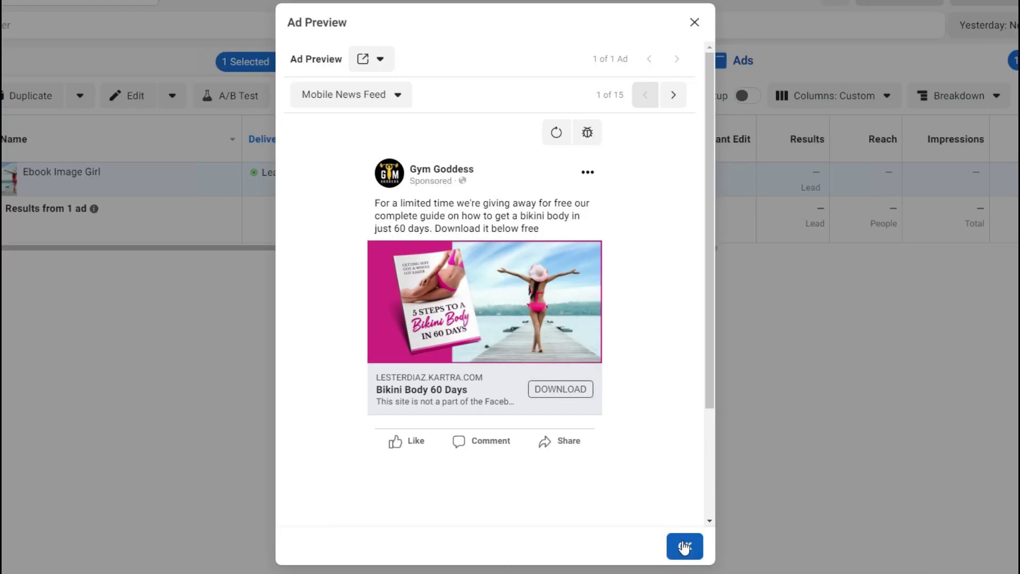
{"action": "left_click", "coordinate": [681, 545]}
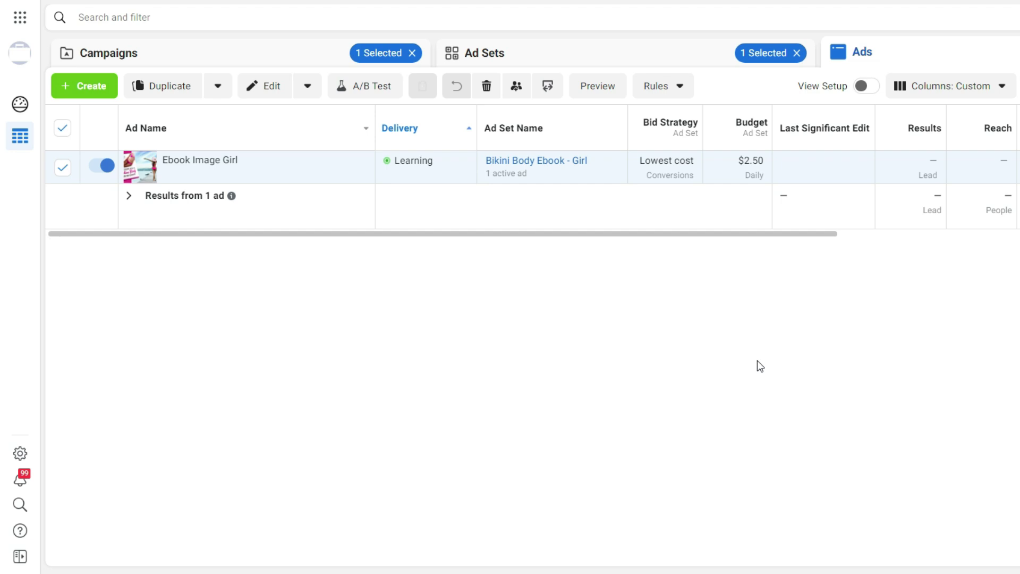
Duplicate the "Bikini Body Ebook - Girl" ad set once into the existing Bikini Body Campaign #2, without showing existing reactions, comments and shares.
{"action": "left_click", "coordinate": [242, 53]}
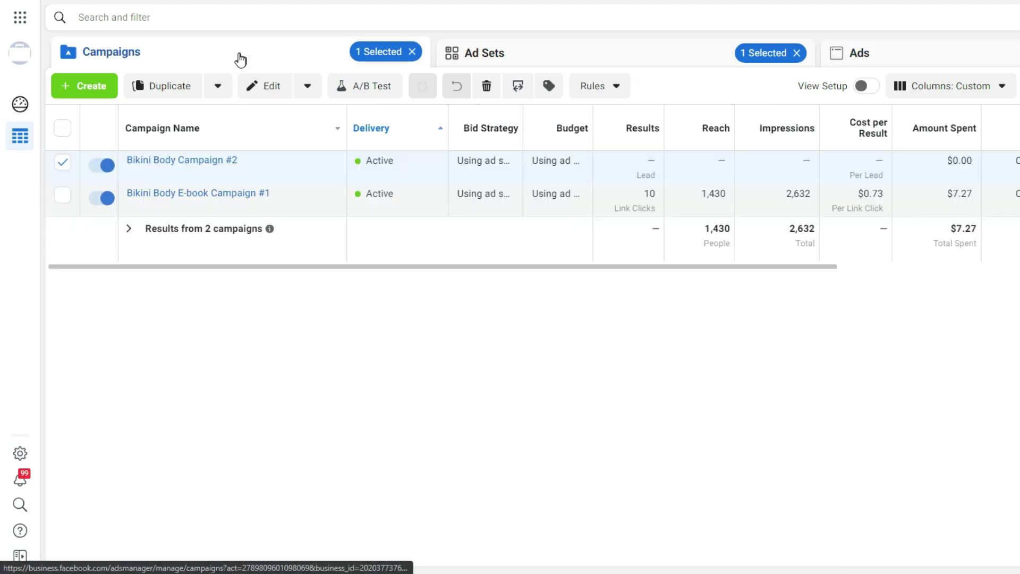
{"action": "left_click", "coordinate": [210, 162]}
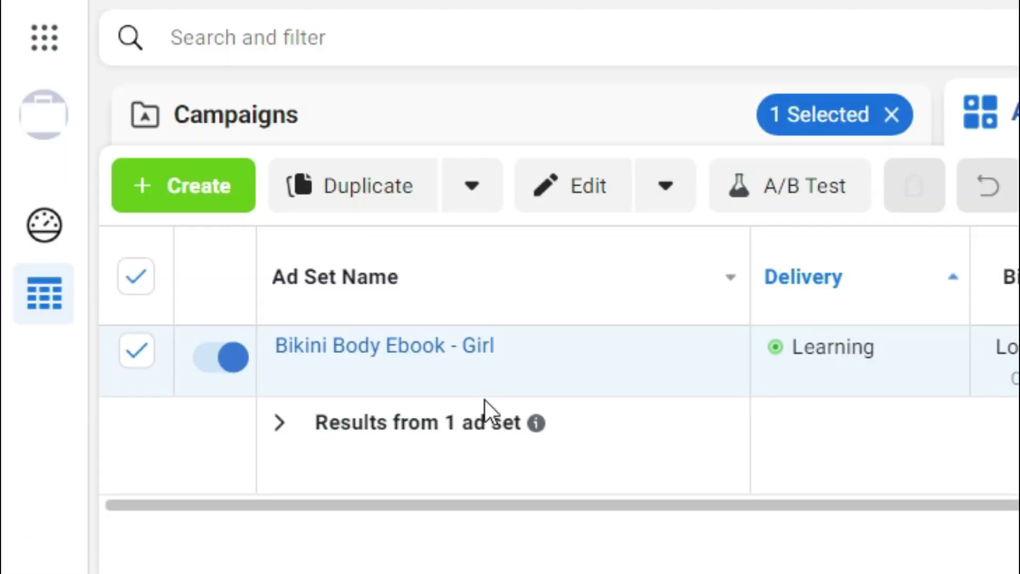
{"action": "mouse_move", "coordinate": [208, 168]}
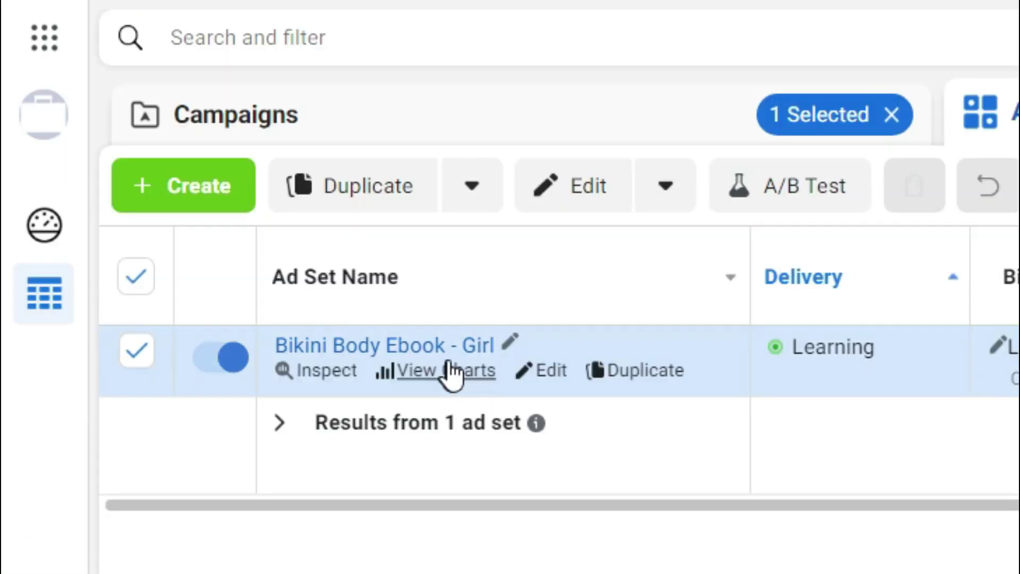
{"action": "left_click", "coordinate": [652, 380]}
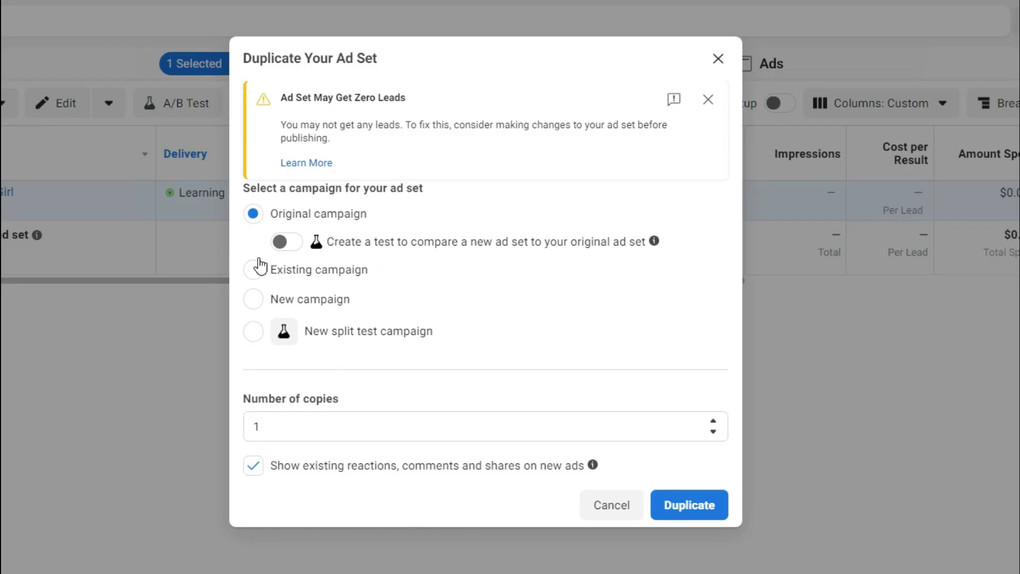
{"action": "left_click", "coordinate": [258, 268]}
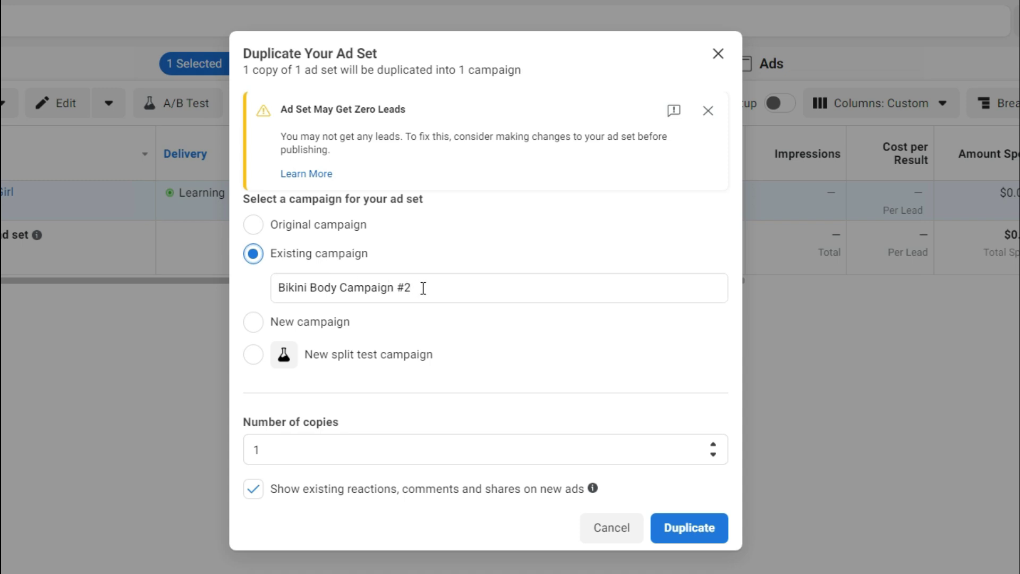
{"action": "left_click", "coordinate": [255, 498]}
{"action": "left_click", "coordinate": [671, 532]}
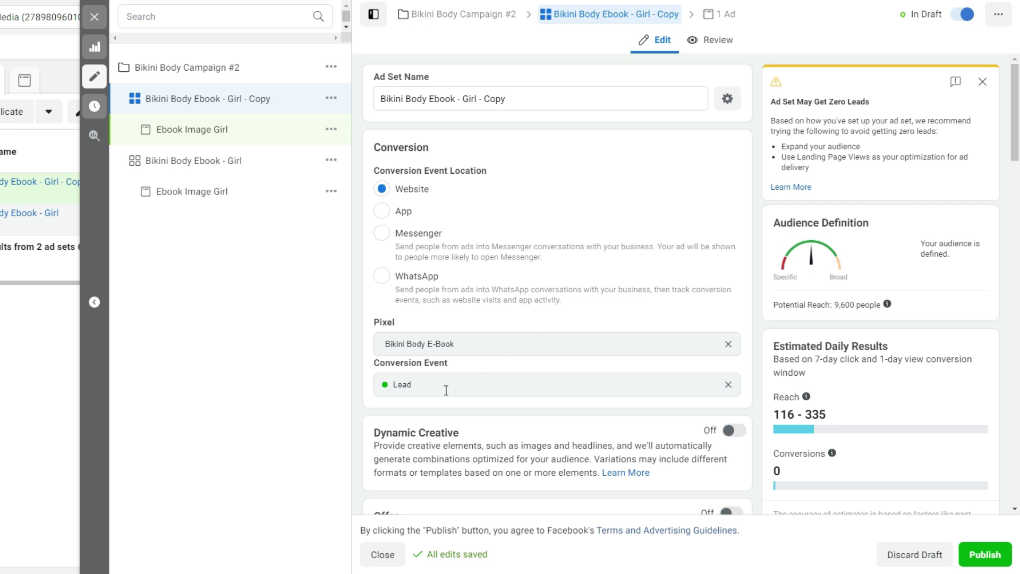
Rename the duplicated ad set "Bikini Body Ebook - Girl 2".
{"action": "left_click", "coordinate": [485, 99]}
{"action": "key", "text": "Delete"}
{"action": "key", "text": "Delete"}
{"action": "key", "text": "Delete"}
{"action": "key", "text": "Delete"}
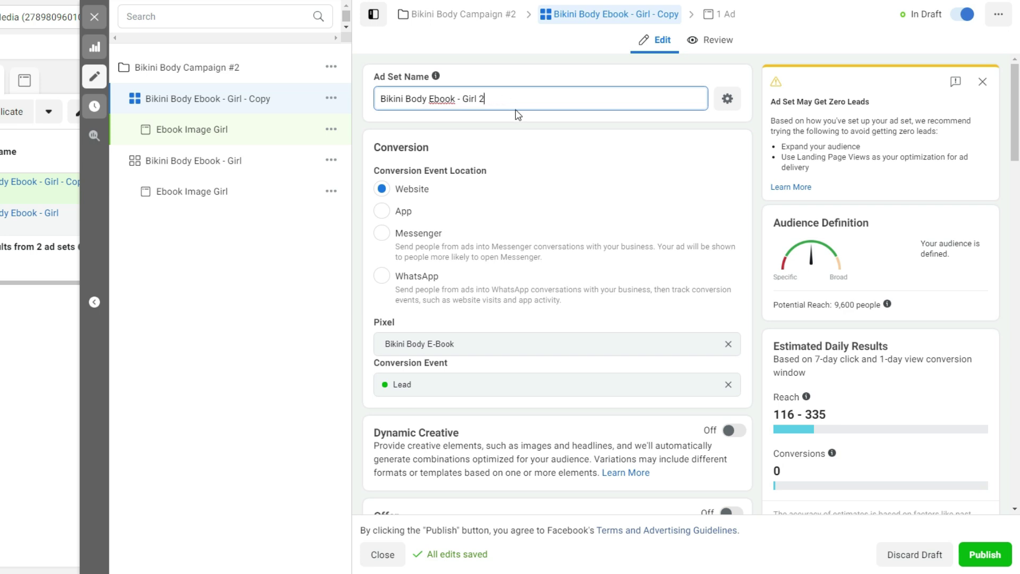
Switch the duplicated ad set's saved audience to Fitness Niche.
{"action": "scroll", "coordinate": [565, 226], "scroll_direction": "down", "scroll_amount": 7}
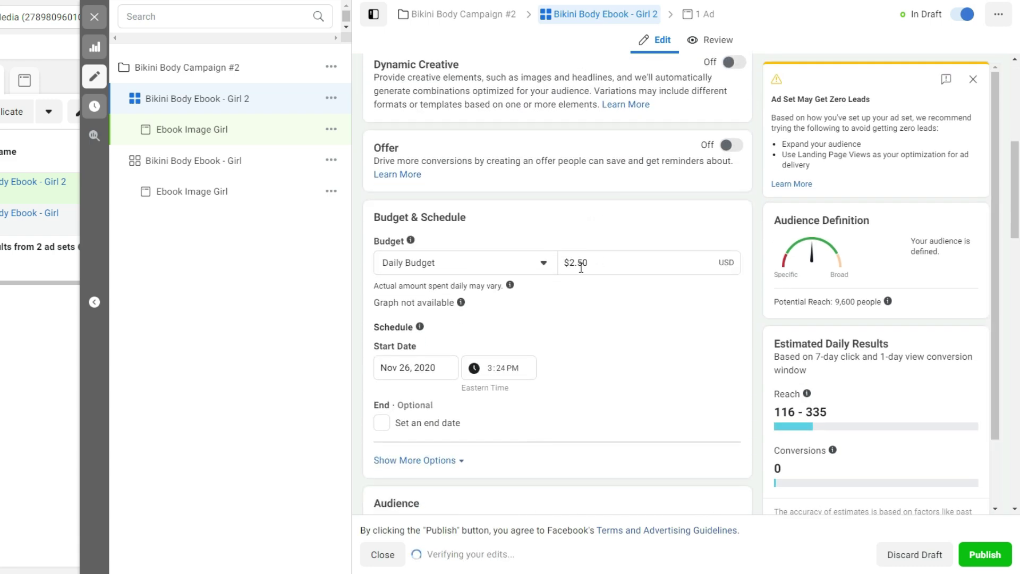
{"action": "scroll", "coordinate": [631, 340], "scroll_direction": "down", "scroll_amount": 7}
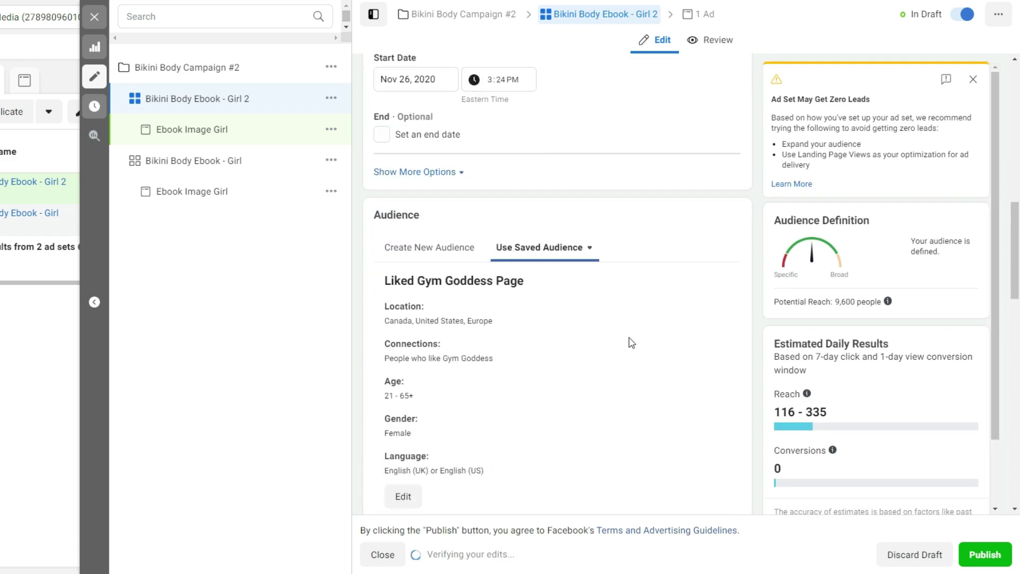
{"action": "scroll", "coordinate": [631, 343], "scroll_direction": "down", "scroll_amount": 1}
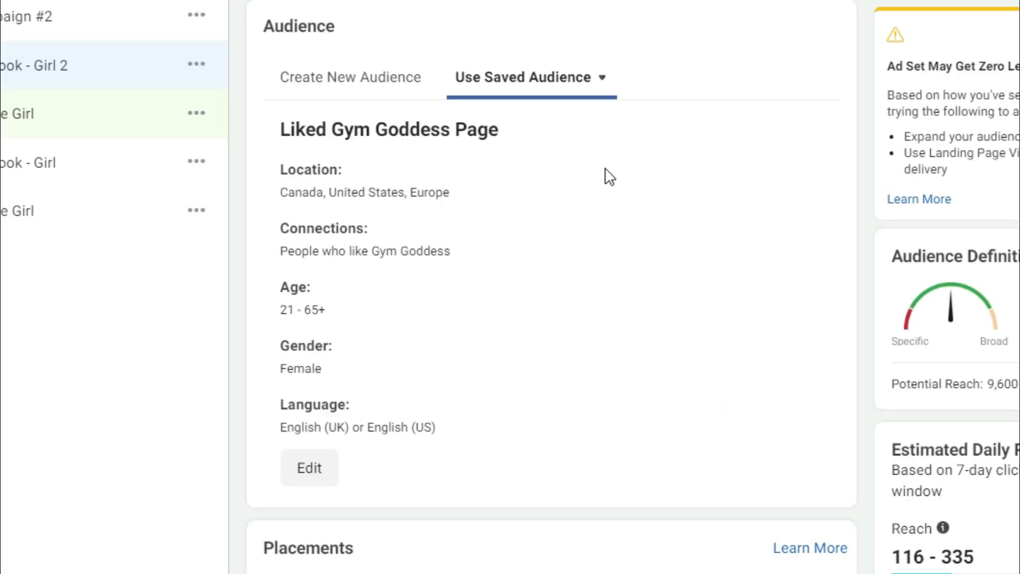
{"action": "left_click", "coordinate": [581, 116]}
{"action": "mouse_move", "coordinate": [542, 211]}
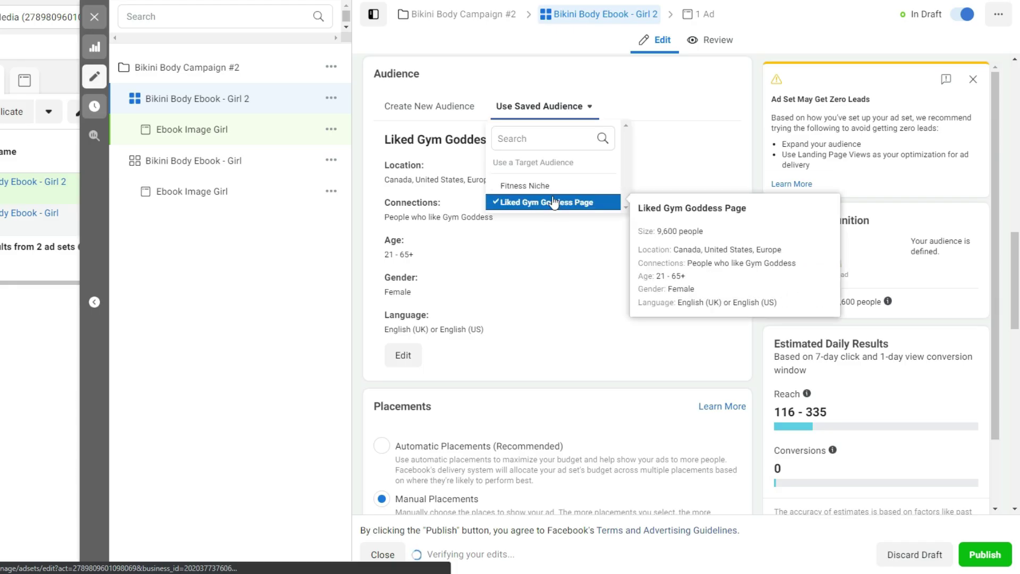
{"action": "mouse_move", "coordinate": [548, 207]}
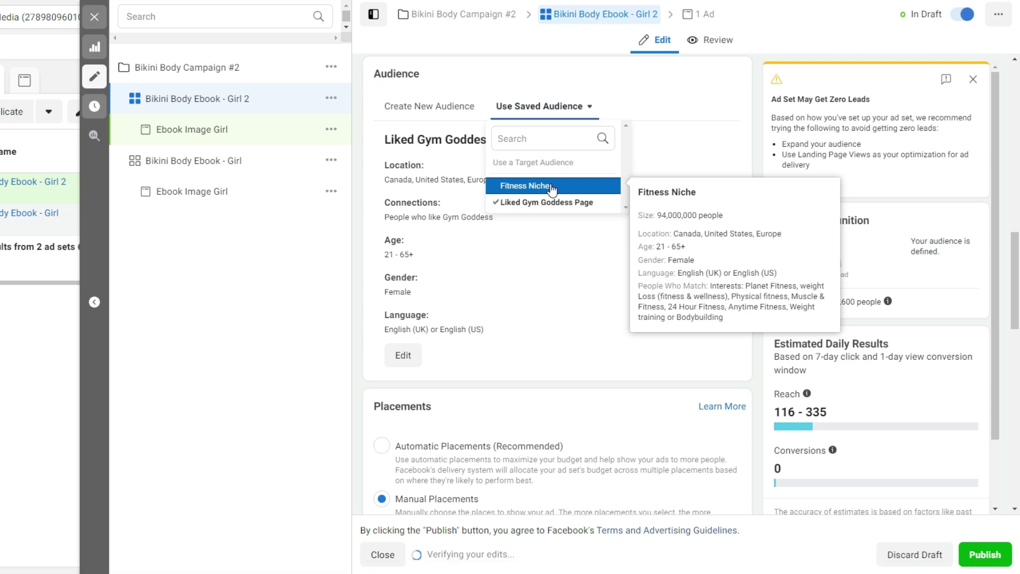
{"action": "left_click", "coordinate": [551, 186]}
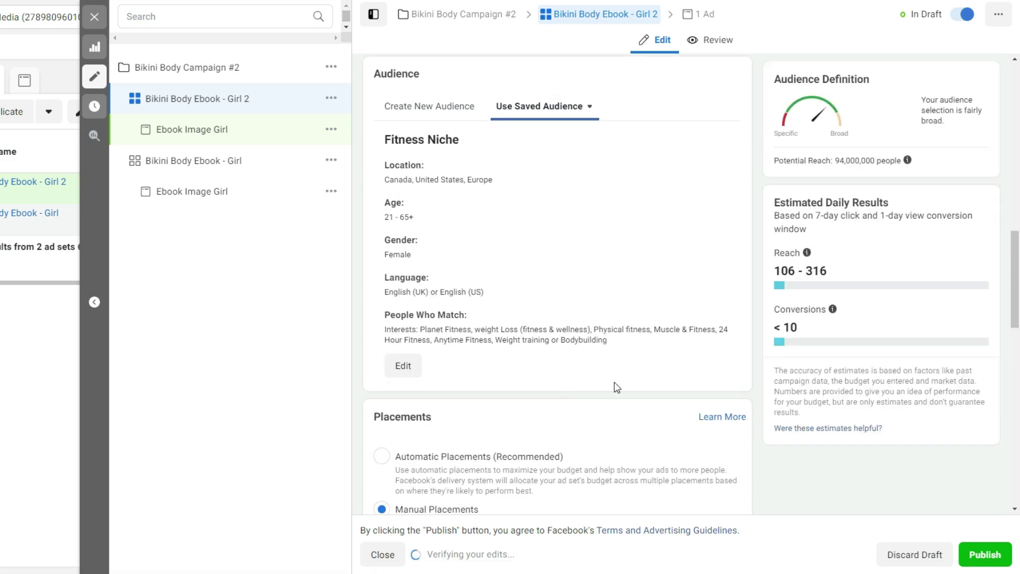
Start a new audience for the ad set and include the custom audience "Engaged with Gym Goddess".
{"action": "left_click", "coordinate": [445, 113]}
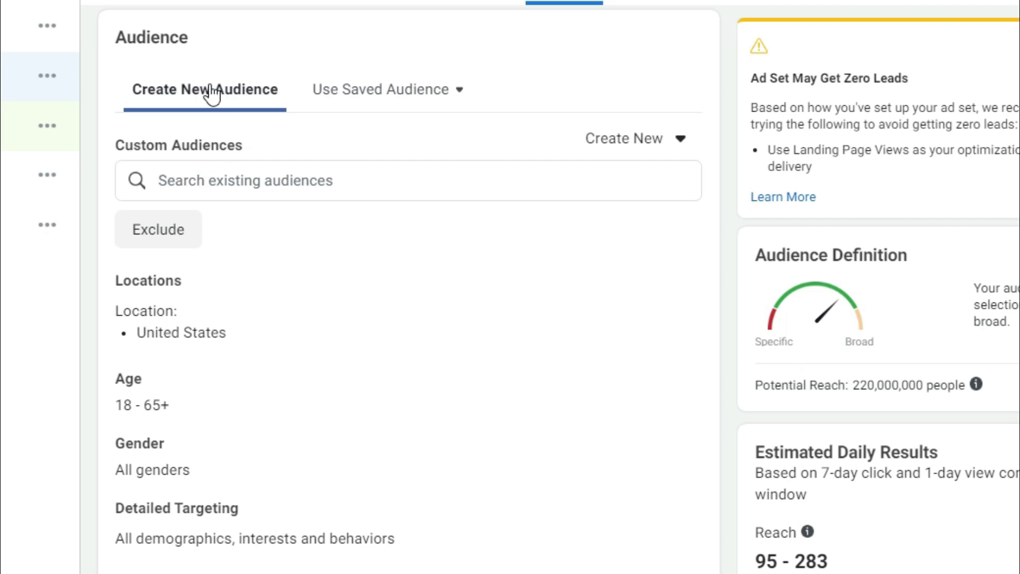
{"action": "left_click", "coordinate": [197, 182]}
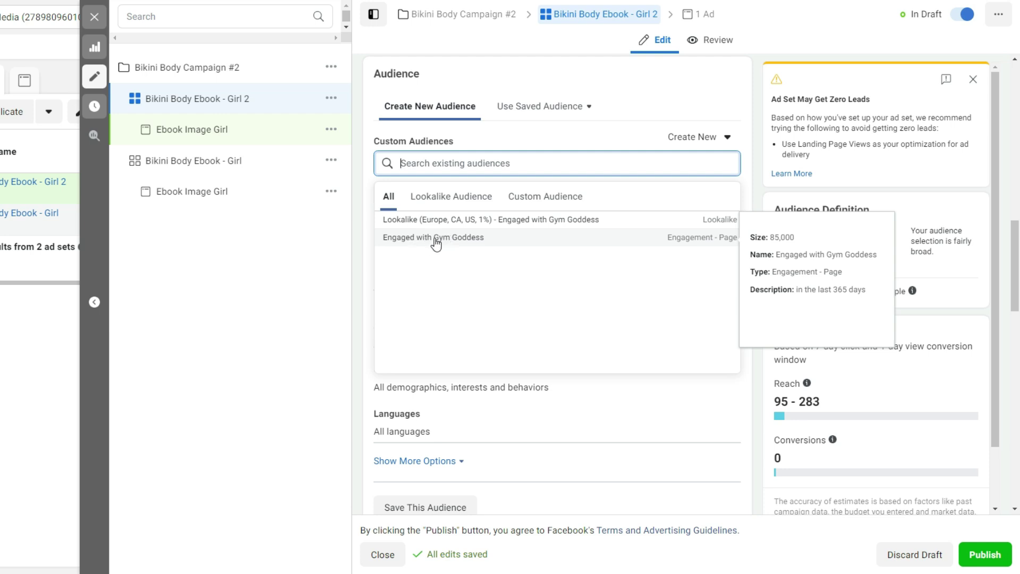
{"action": "left_click", "coordinate": [443, 244]}
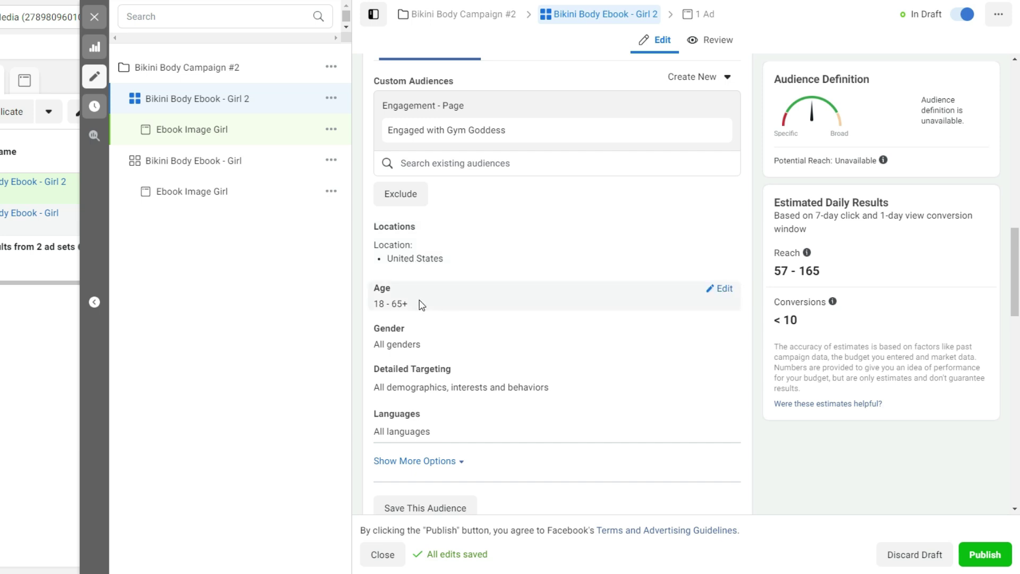
Set the age range of the new audience in the Bikini Body Ebook - Girl 2 ad set to 21–45.
{"action": "left_click", "coordinate": [722, 293]}
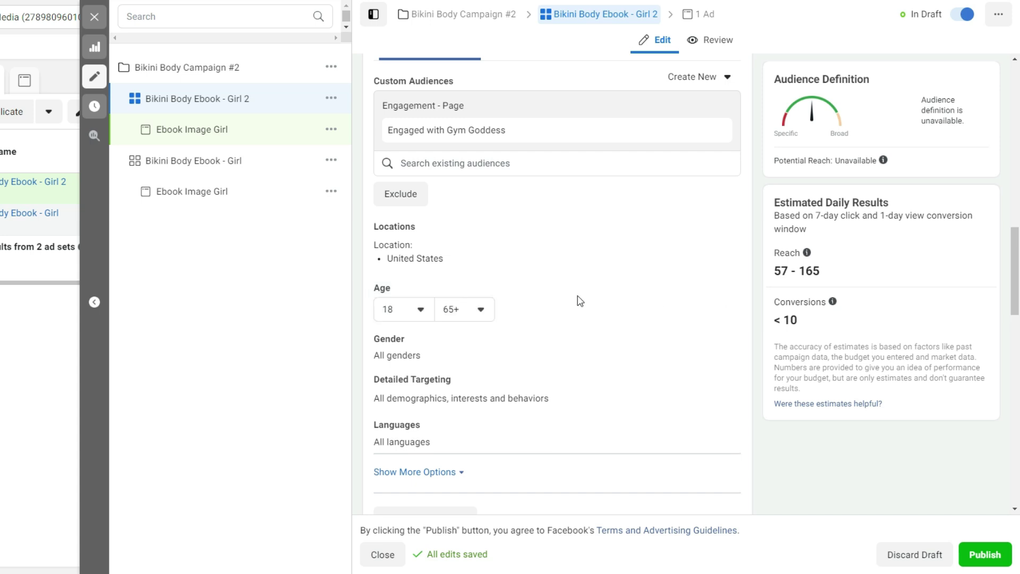
{"action": "left_click", "coordinate": [420, 311]}
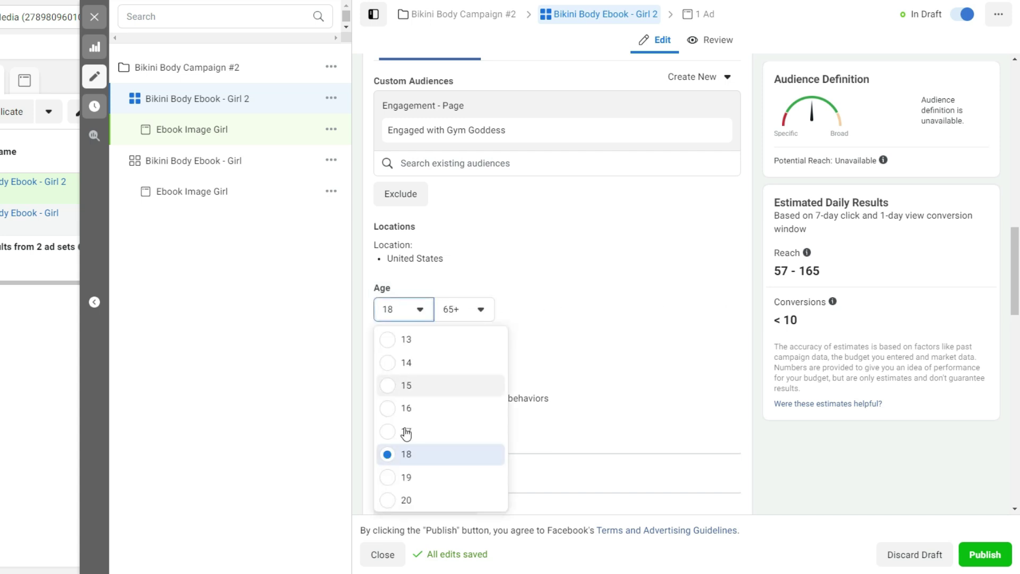
{"action": "scroll", "coordinate": [404, 408], "scroll_direction": "down", "scroll_amount": 2}
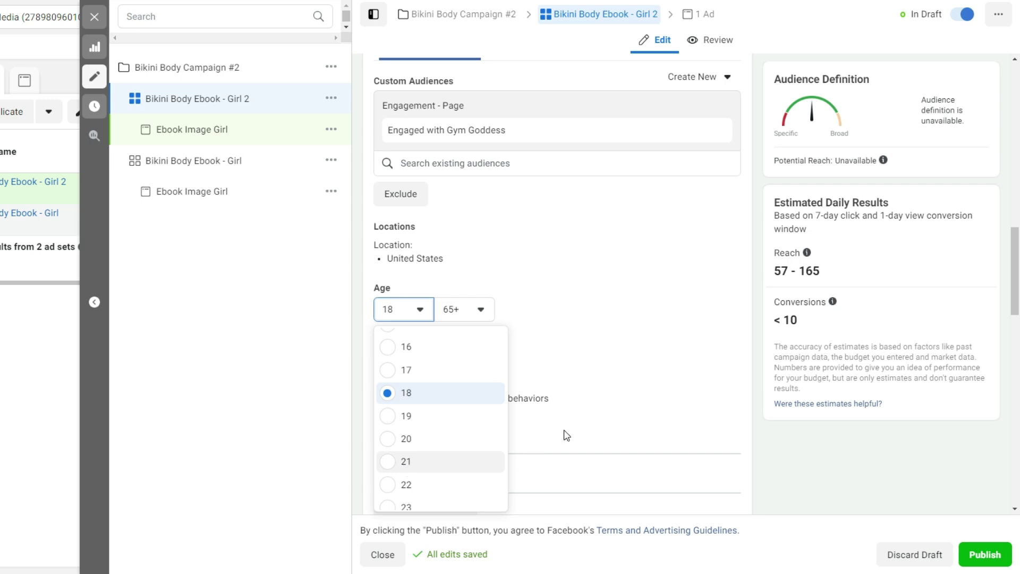
{"action": "left_click", "coordinate": [406, 461]}
{"action": "left_click", "coordinate": [481, 310]}
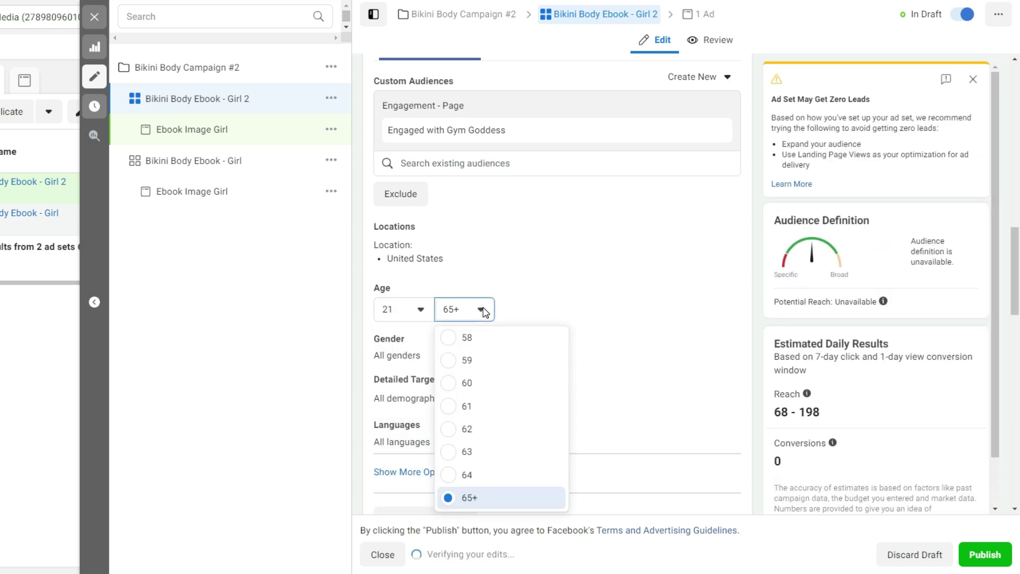
{"action": "scroll", "coordinate": [481, 456], "scroll_direction": "up", "scroll_amount": 4}
{"action": "scroll", "coordinate": [482, 455], "scroll_direction": "up", "scroll_amount": 3}
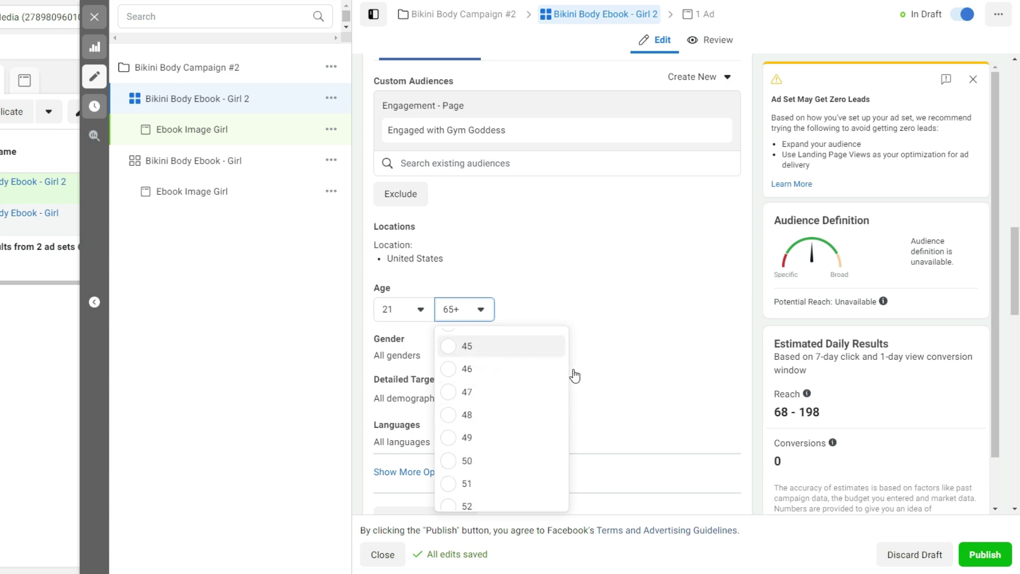
{"action": "key", "text": "Return"}
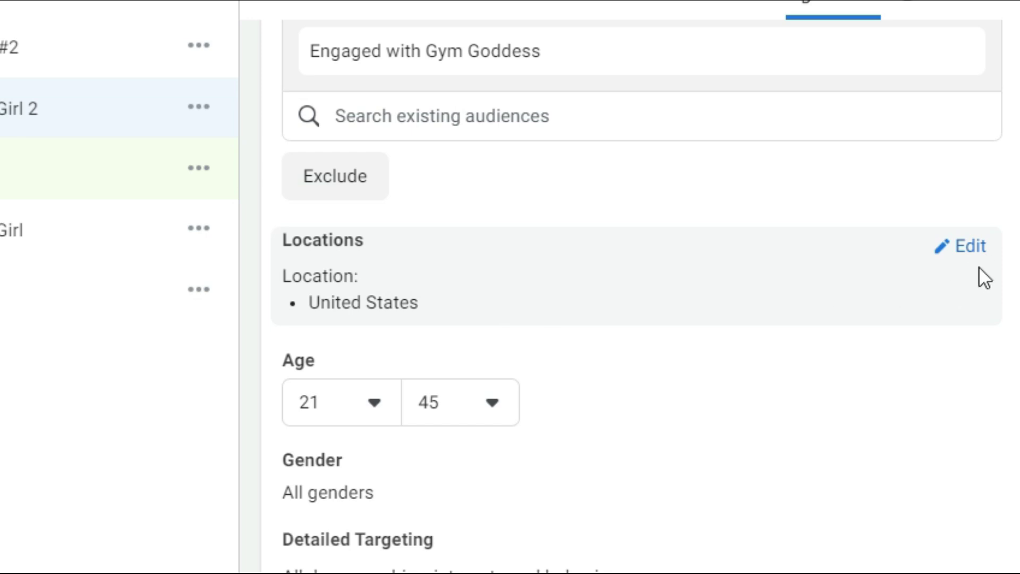
Target Europe, United States and Canada as the audience's locations and limit its gender to Women.
{"action": "left_click", "coordinate": [972, 246]}
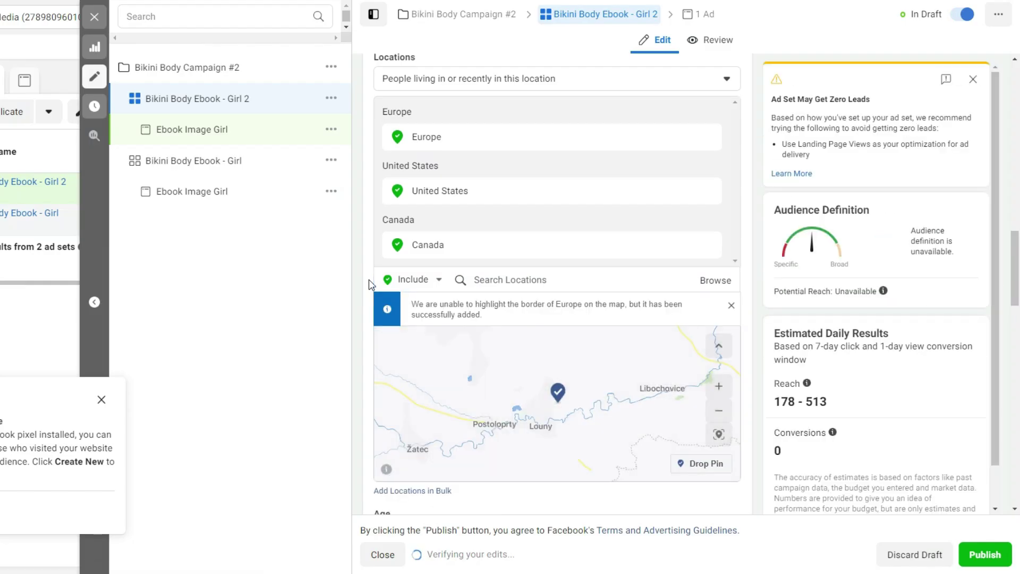
{"action": "scroll", "coordinate": [372, 286], "scroll_direction": "down", "scroll_amount": 6}
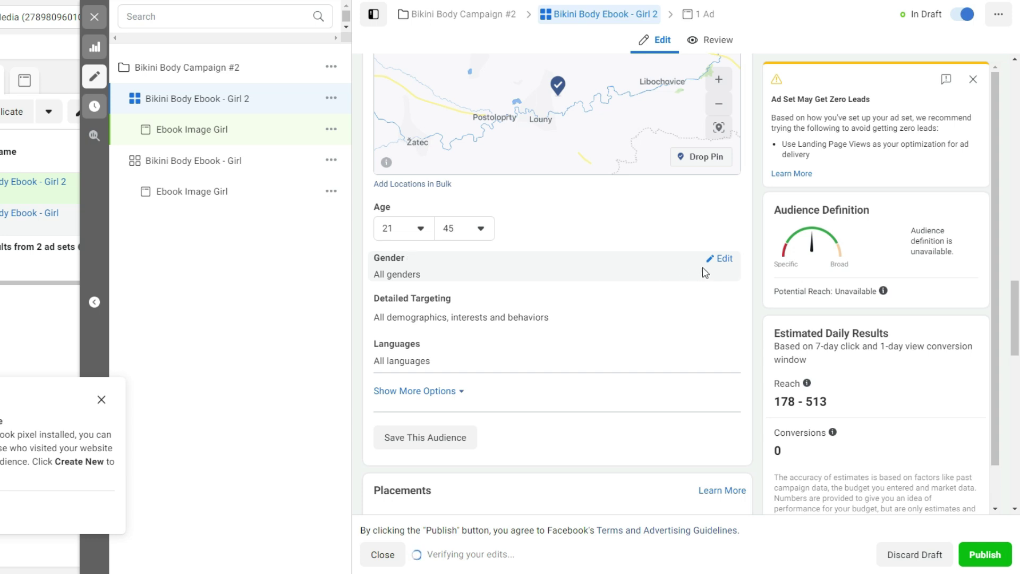
{"action": "left_click", "coordinate": [722, 259]}
{"action": "left_click", "coordinate": [484, 280]}
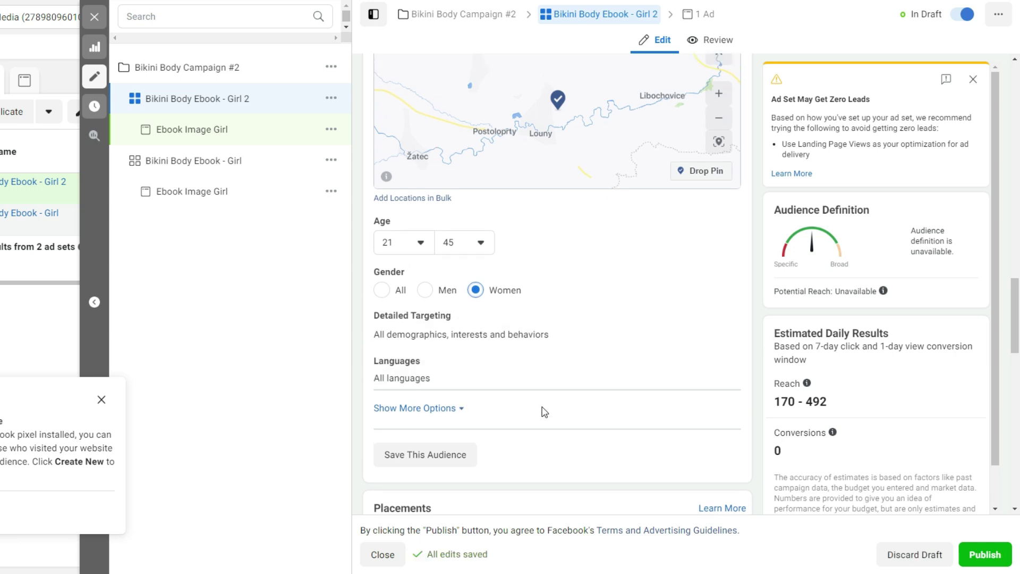
Restrict the audience's languages to English (All).
{"action": "scroll", "coordinate": [544, 410], "scroll_direction": "up", "scroll_amount": 9}
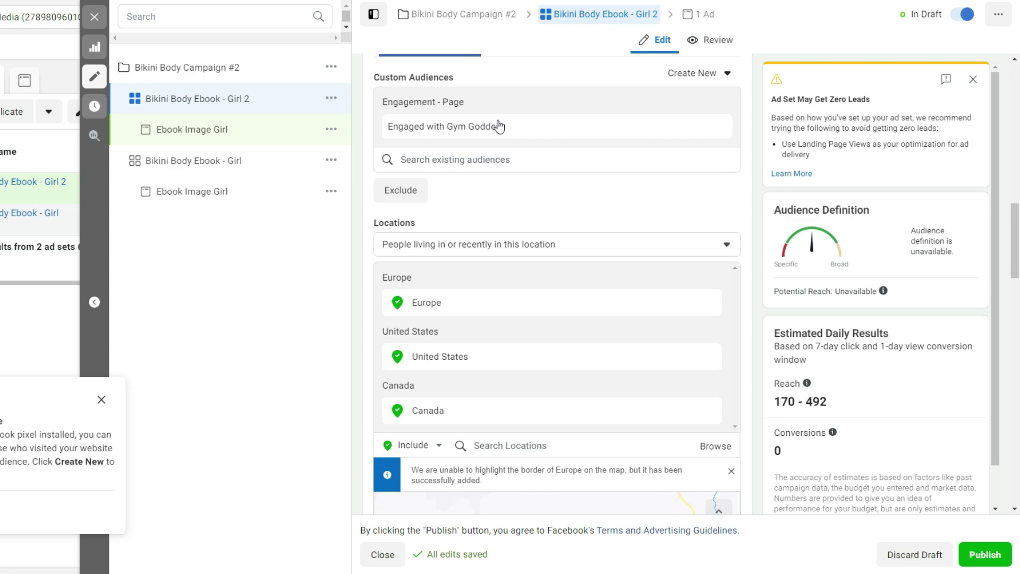
{"action": "scroll", "coordinate": [500, 140], "scroll_direction": "up", "scroll_amount": 1}
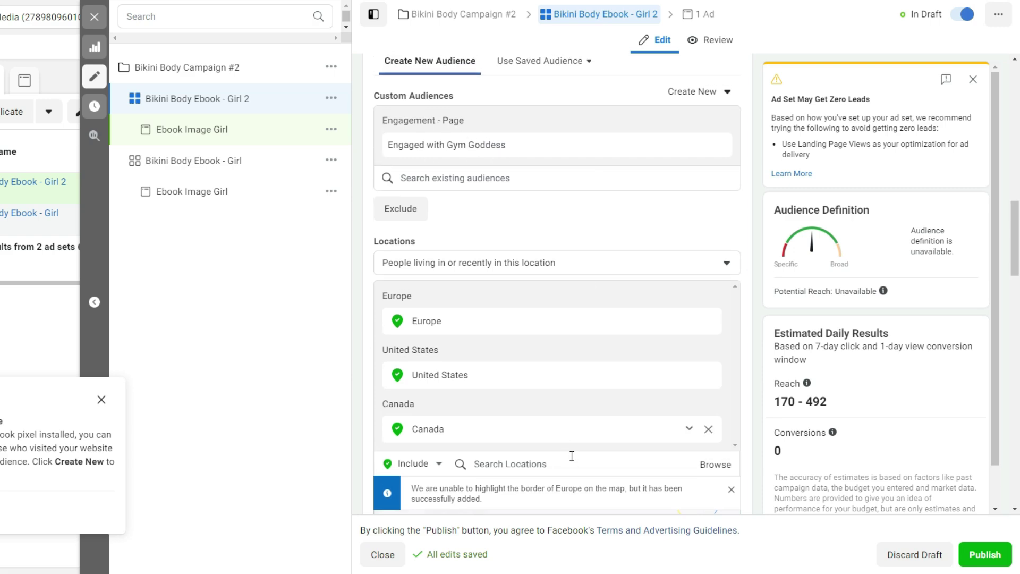
{"action": "scroll", "coordinate": [571, 462], "scroll_direction": "down", "scroll_amount": 7}
{"action": "scroll", "coordinate": [623, 479], "scroll_direction": "down", "scroll_amount": 8}
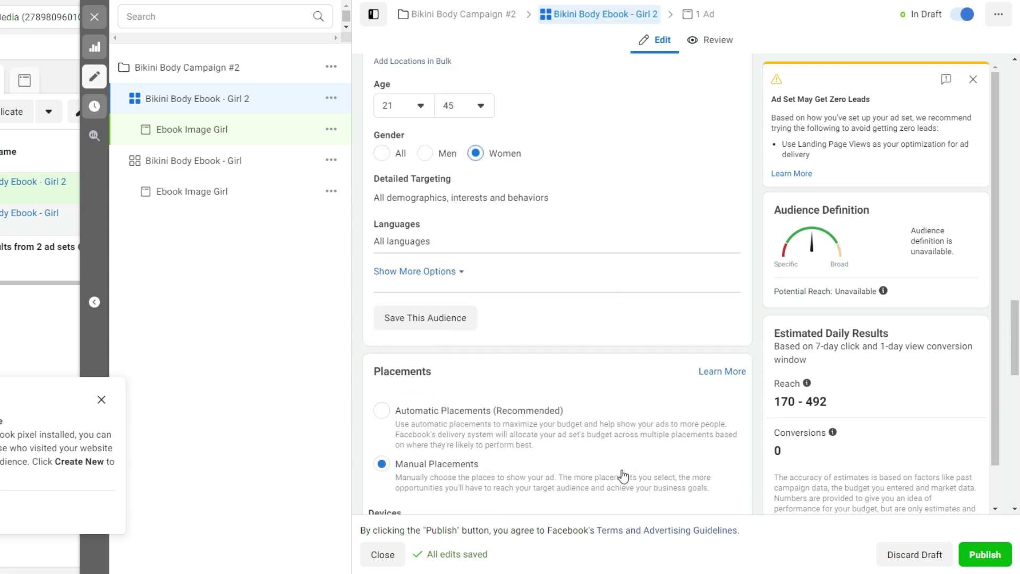
{"action": "scroll", "coordinate": [624, 474], "scroll_direction": "up", "scroll_amount": 4}
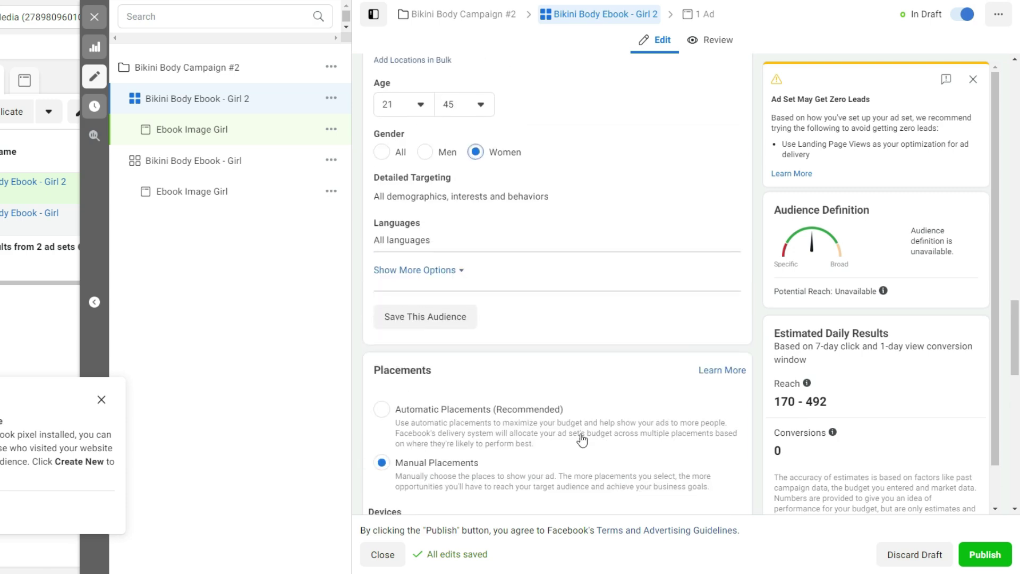
{"action": "scroll", "coordinate": [606, 330], "scroll_direction": "up", "scroll_amount": 2}
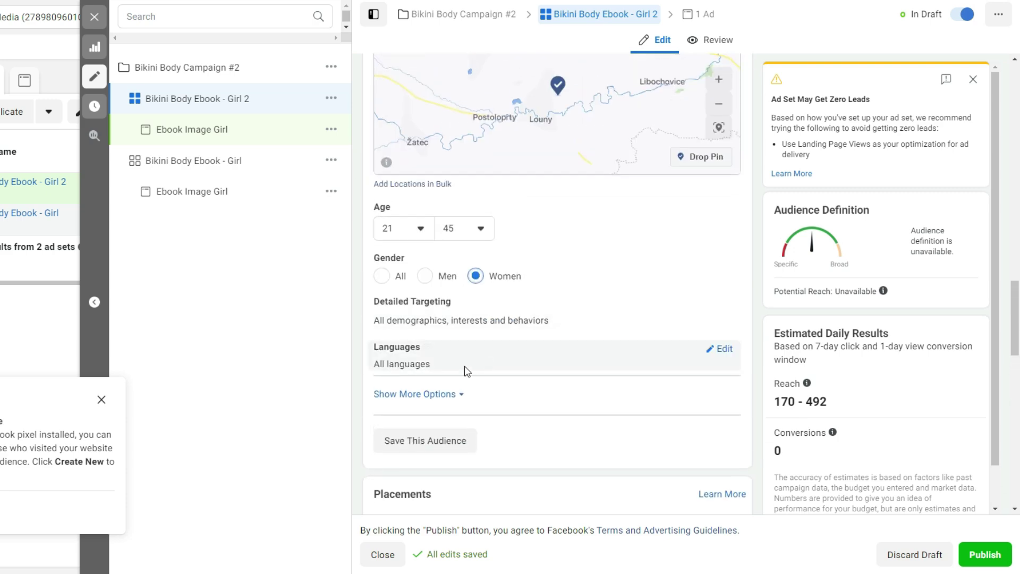
{"action": "left_click", "coordinate": [725, 348]}
{"action": "left_click", "coordinate": [496, 370]}
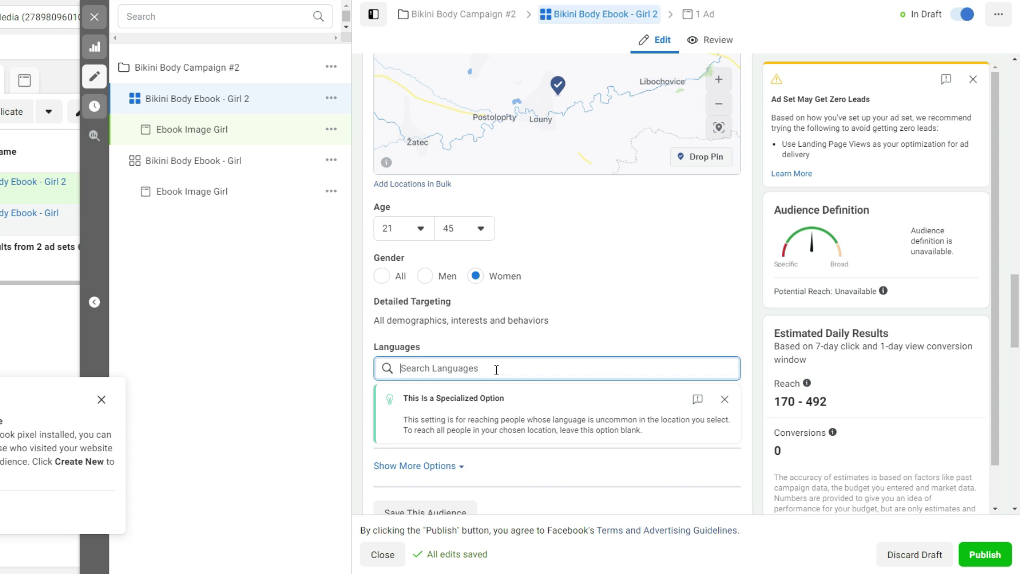
{"action": "type", "text": "englis"}
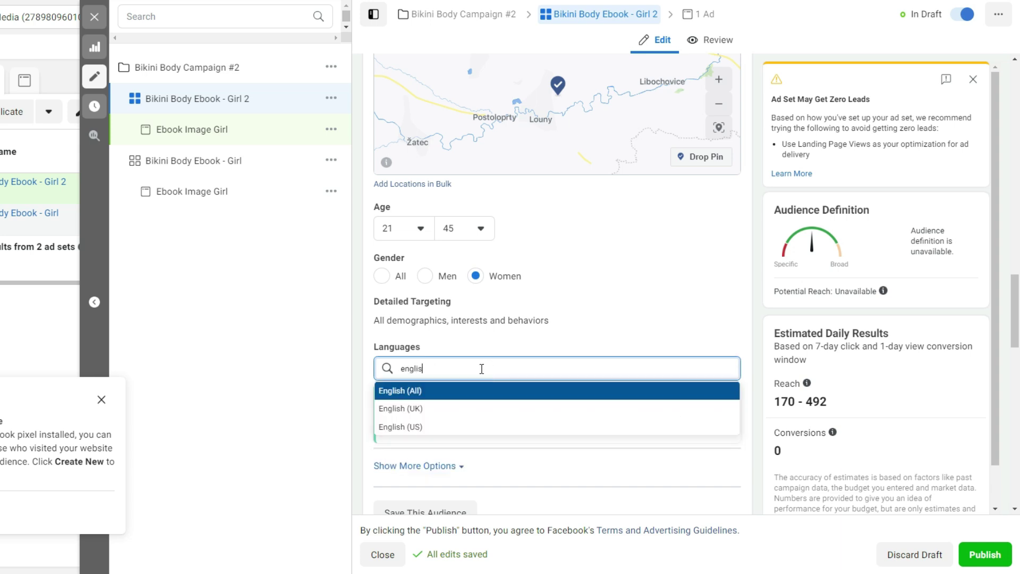
{"action": "left_click", "coordinate": [464, 392]}
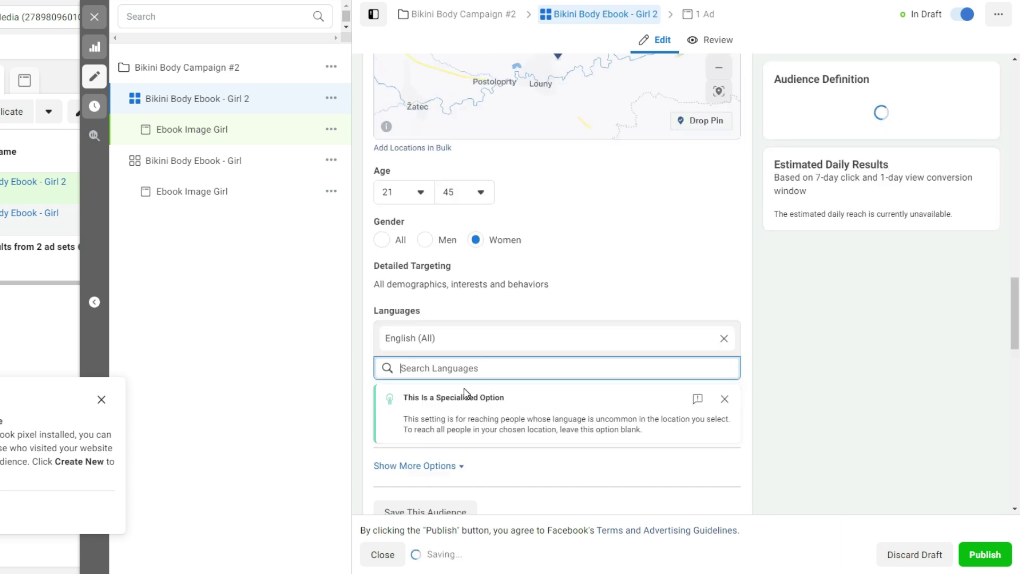
Review the ad set's custom audience, locations, manual placements and optimization settings.
{"action": "scroll", "coordinate": [370, 301], "scroll_direction": "up", "scroll_amount": 5}
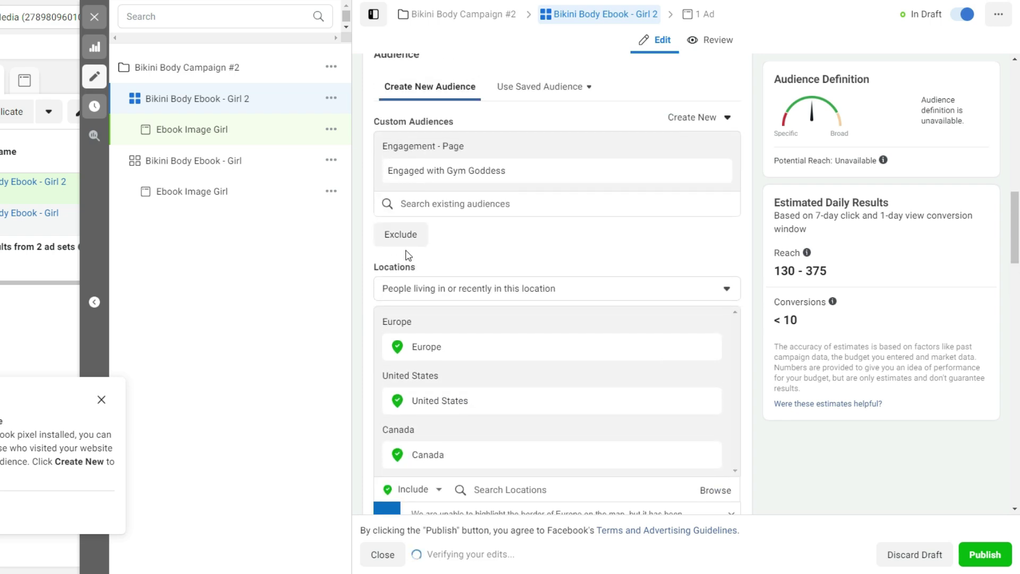
{"action": "scroll", "coordinate": [448, 402], "scroll_direction": "down", "scroll_amount": 15}
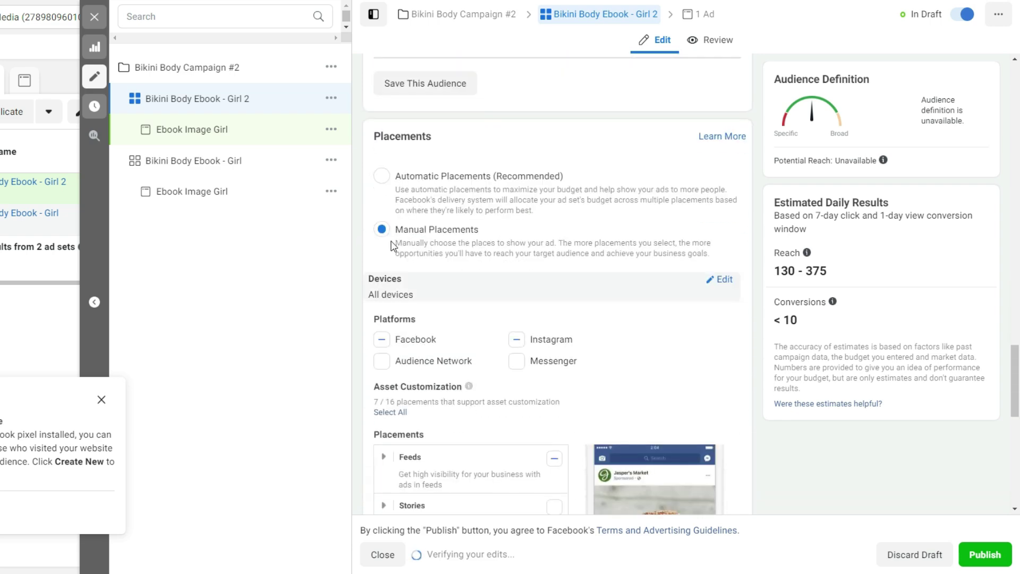
{"action": "scroll", "coordinate": [669, 317], "scroll_direction": "down", "scroll_amount": 3}
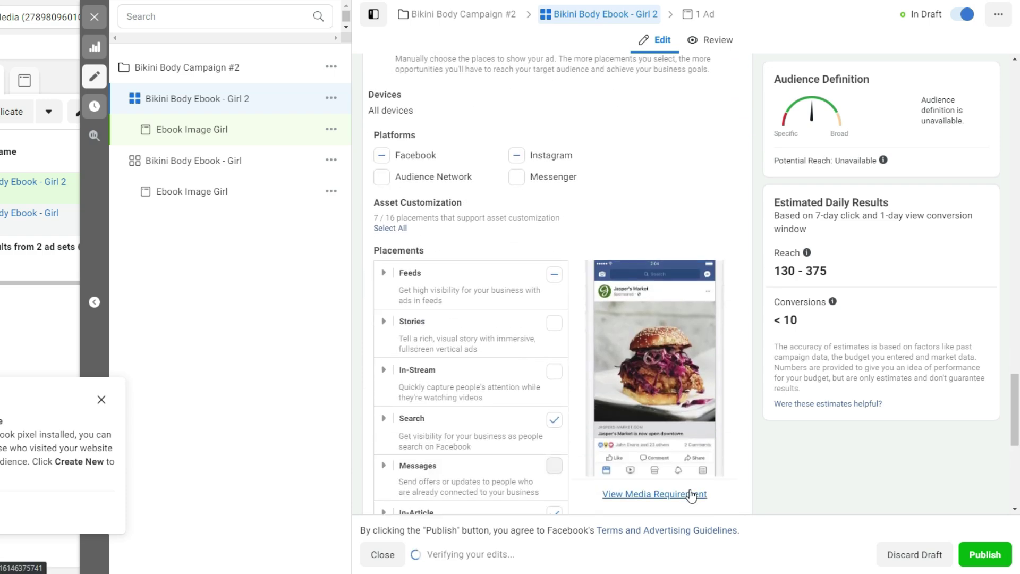
{"action": "scroll", "coordinate": [690, 494], "scroll_direction": "down", "scroll_amount": 5}
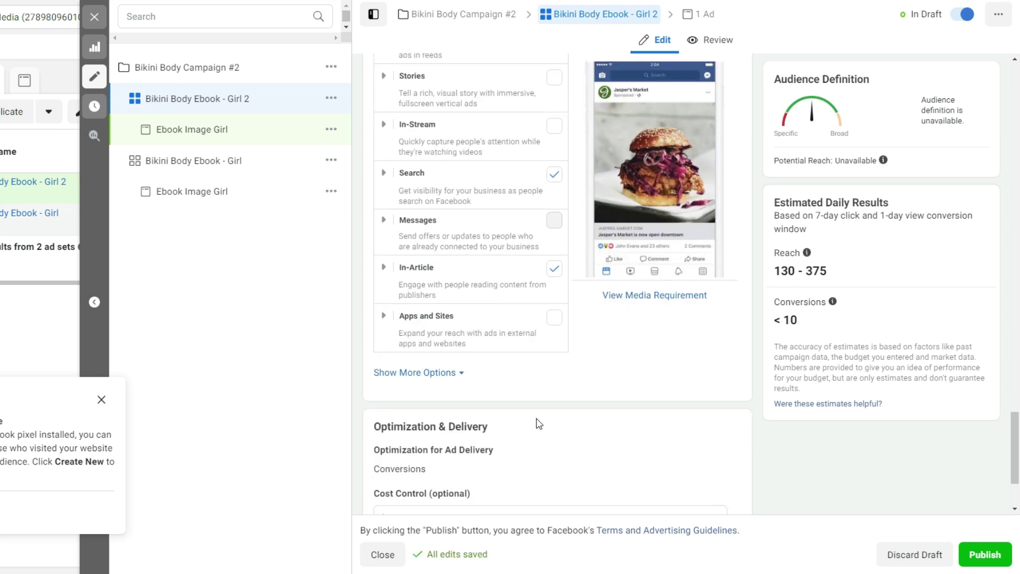
{"action": "scroll", "coordinate": [611, 448], "scroll_direction": "down", "scroll_amount": 3}
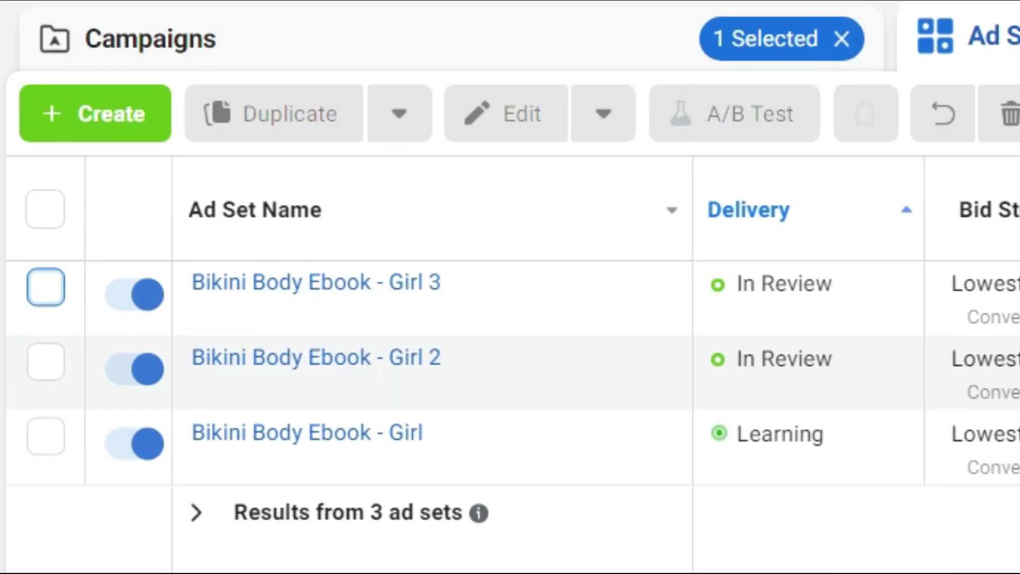
Select the three Bikini Body Ebook - Girl ad sets and show the ads they contain.
{"action": "mouse_move", "coordinate": [193, 242]}
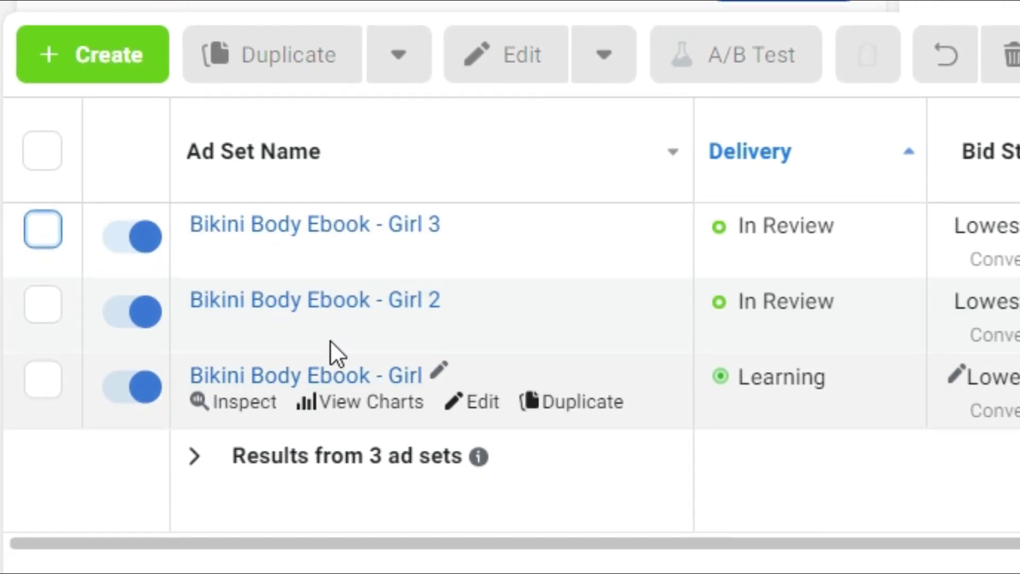
{"action": "mouse_move", "coordinate": [340, 319]}
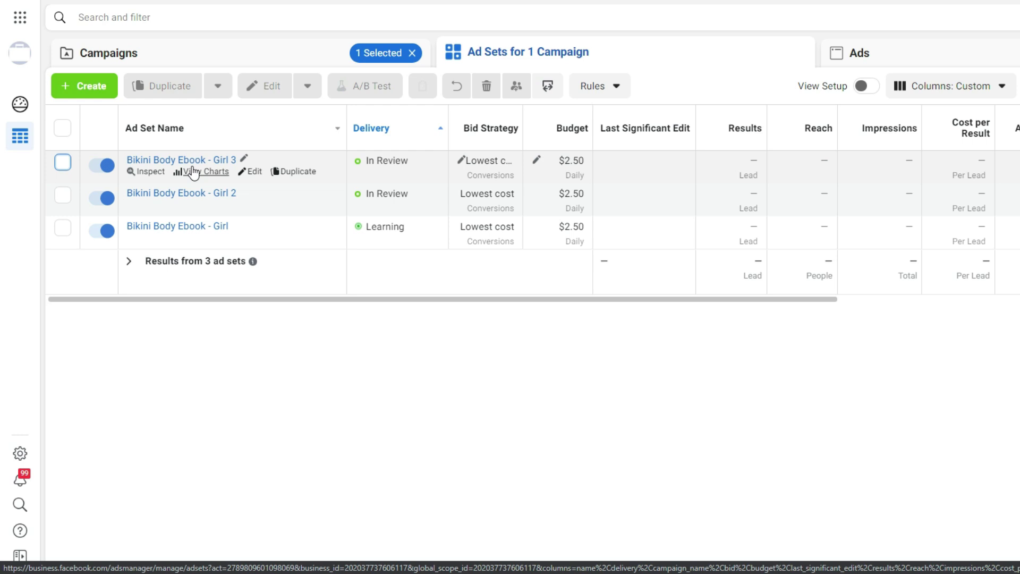
{"action": "left_click", "coordinate": [64, 162]}
{"action": "left_click", "coordinate": [63, 195]}
{"action": "left_click", "coordinate": [62, 230]}
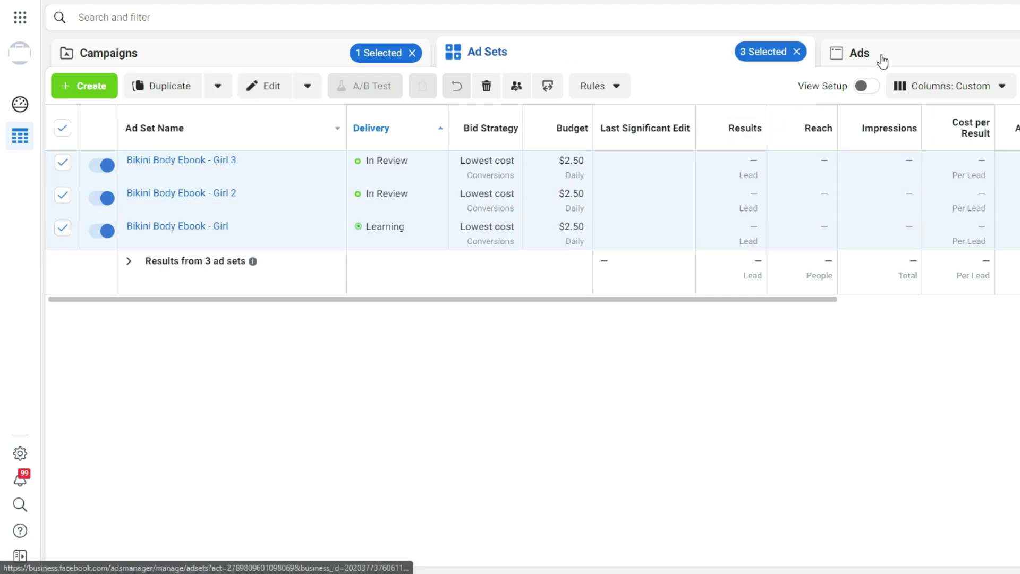
{"action": "left_click", "coordinate": [881, 56]}
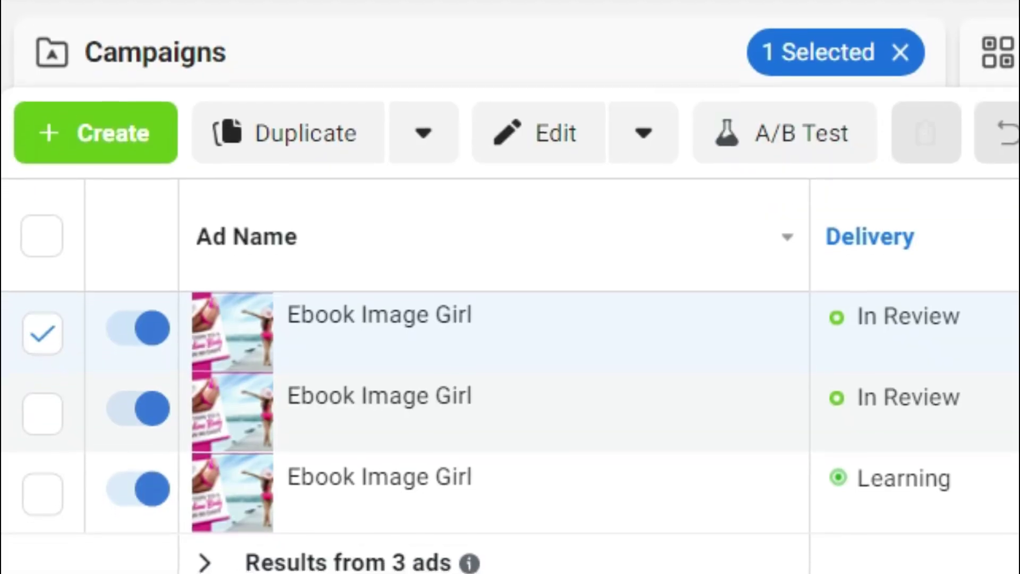
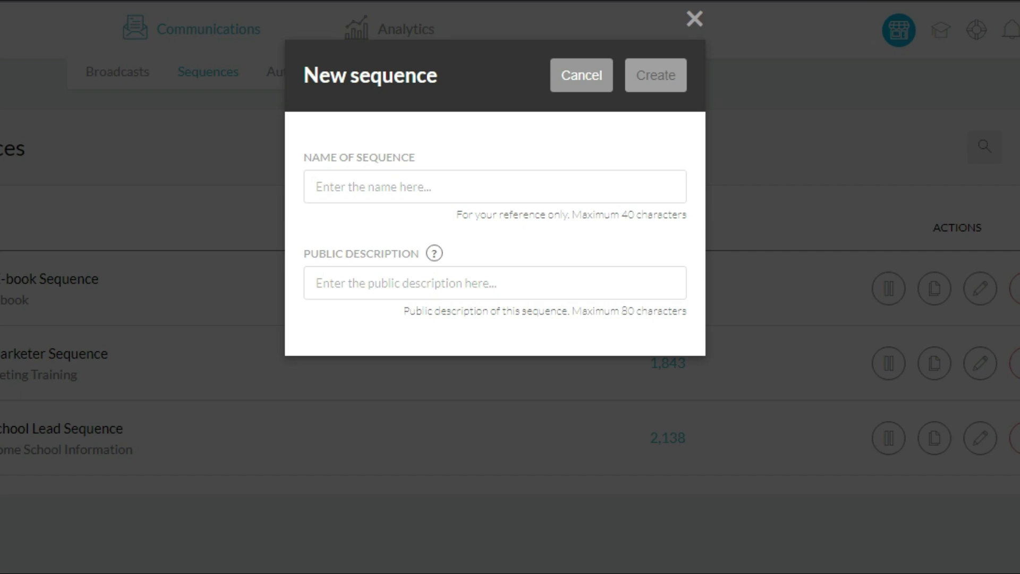
In Kartra, create a new sequence named TEST with the public description TEST.
{"action": "type", "text": "TEST"}
{"action": "key", "text": "Tab"}
{"action": "type", "text": "TEST"}
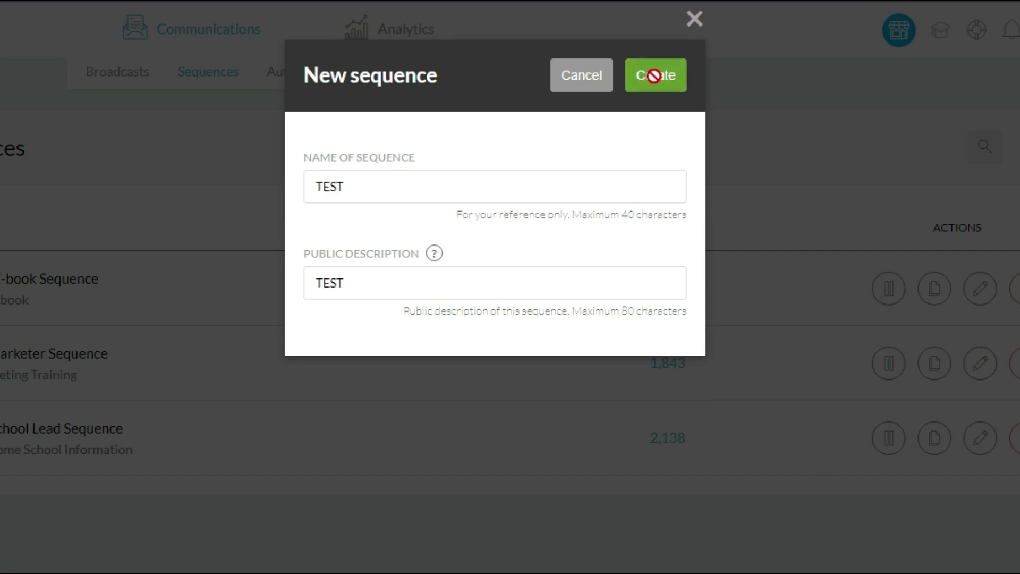
{"action": "left_click", "coordinate": [654, 76]}
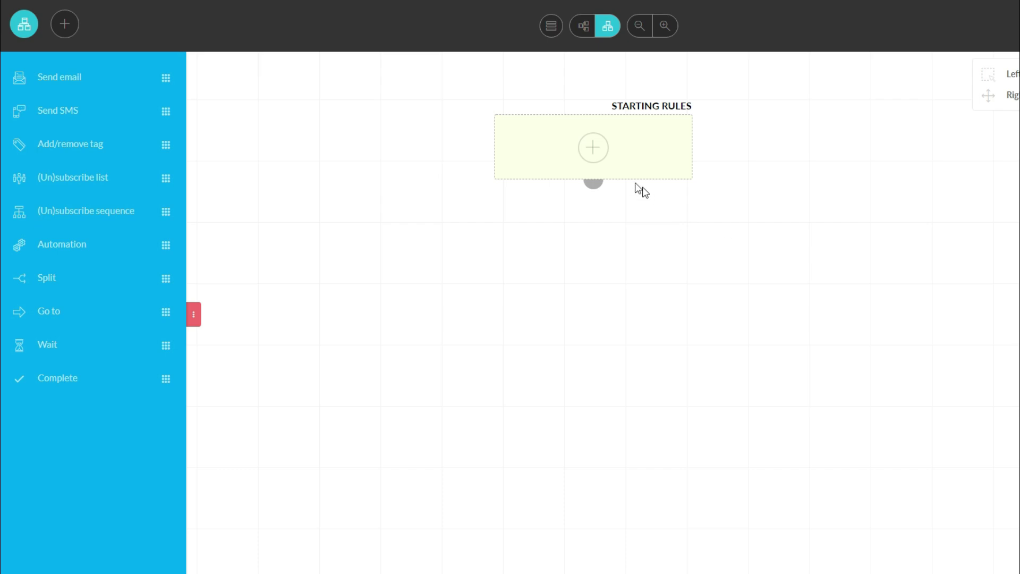
Start a new automation in the sequence's starting rules with the condition "Lead completes sequence".
{"action": "left_click", "coordinate": [595, 154]}
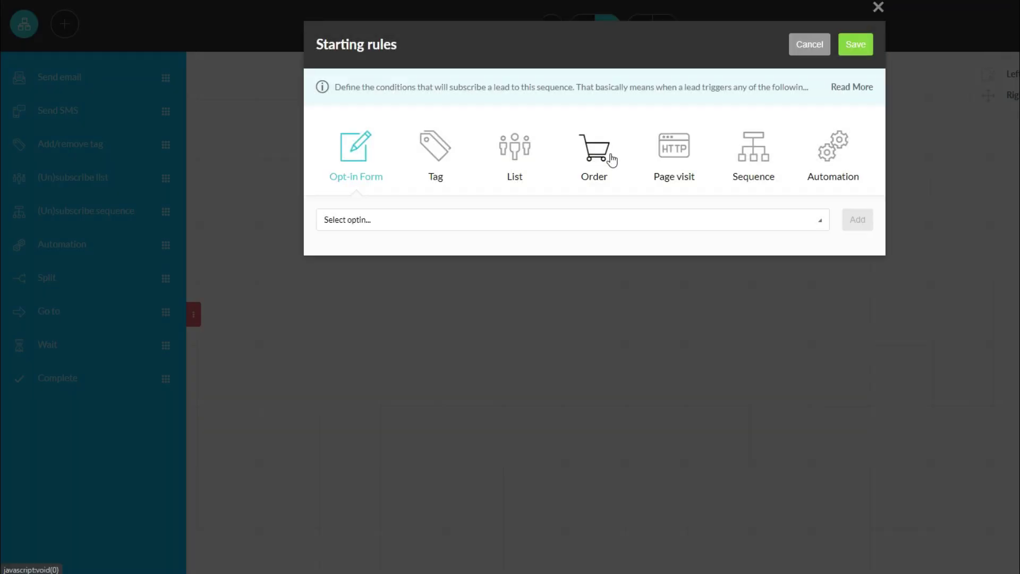
{"action": "left_click", "coordinate": [835, 162]}
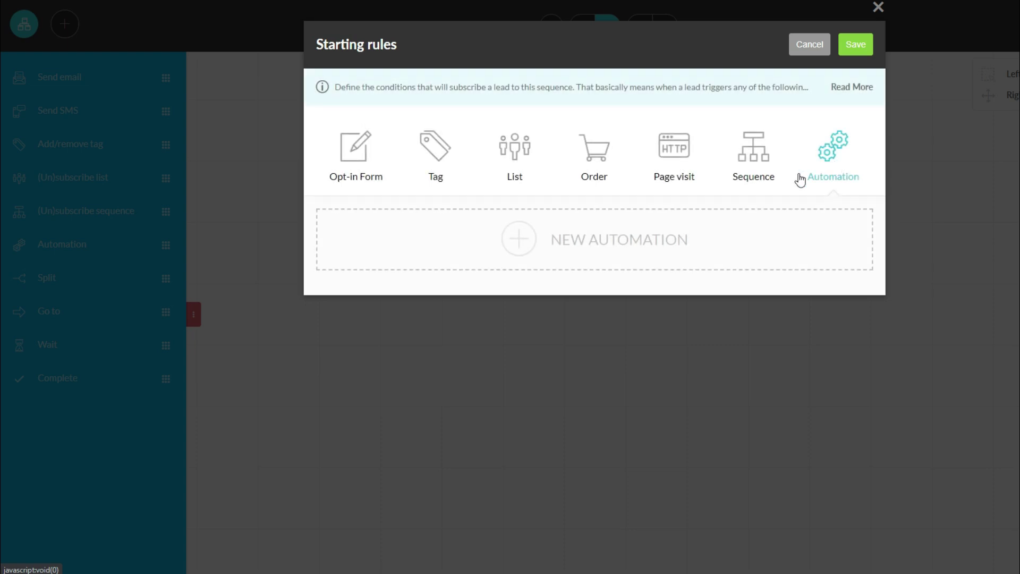
{"action": "left_click", "coordinate": [530, 240]}
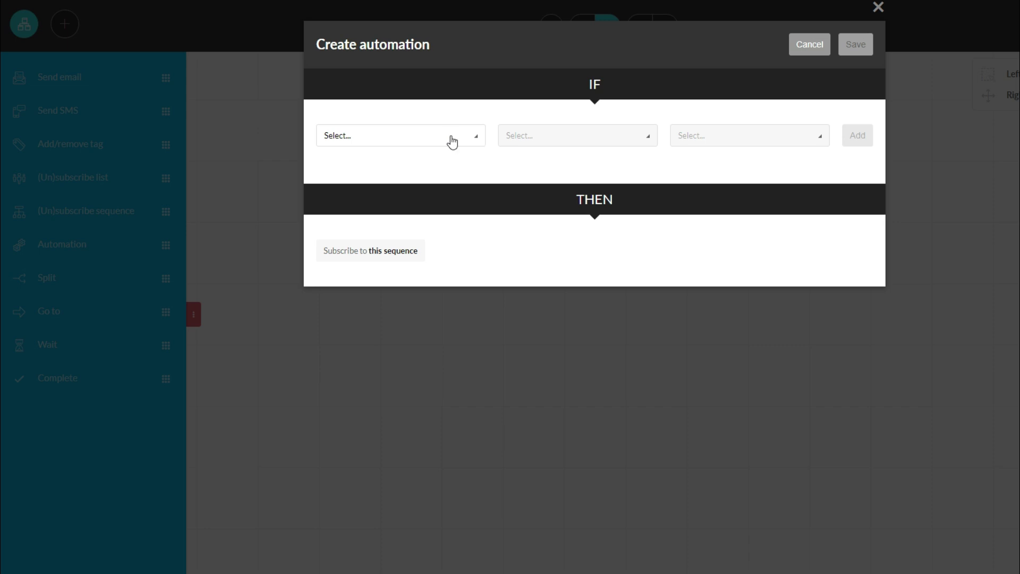
{"action": "left_click", "coordinate": [452, 140]}
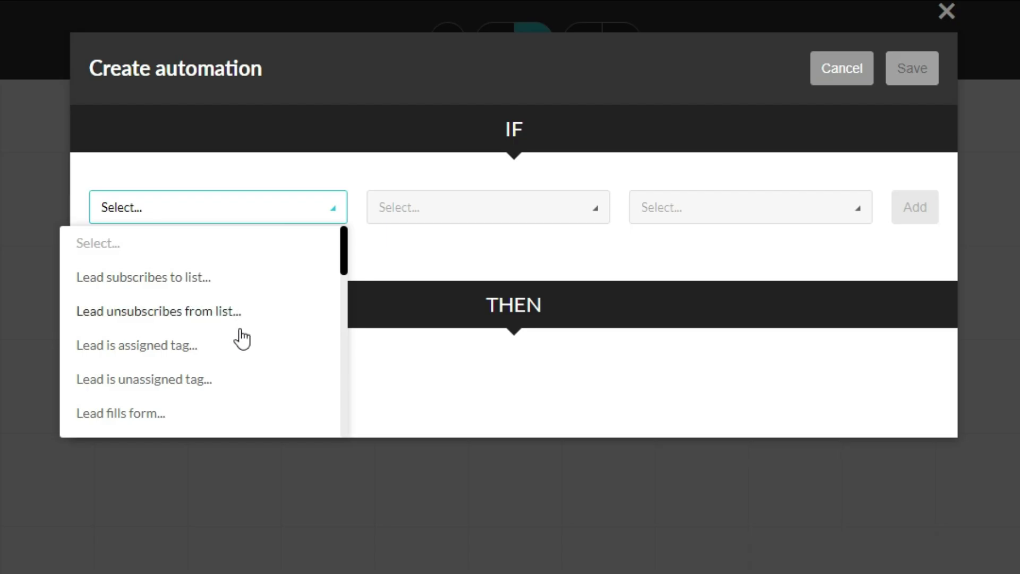
{"action": "scroll", "coordinate": [240, 338], "scroll_direction": "down", "scroll_amount": 2}
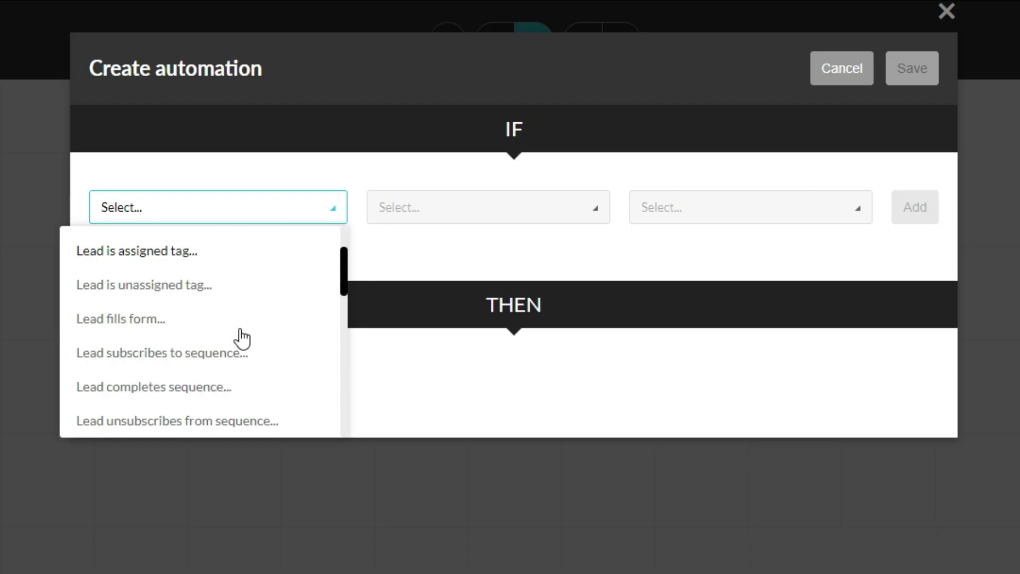
{"action": "left_click", "coordinate": [169, 395]}
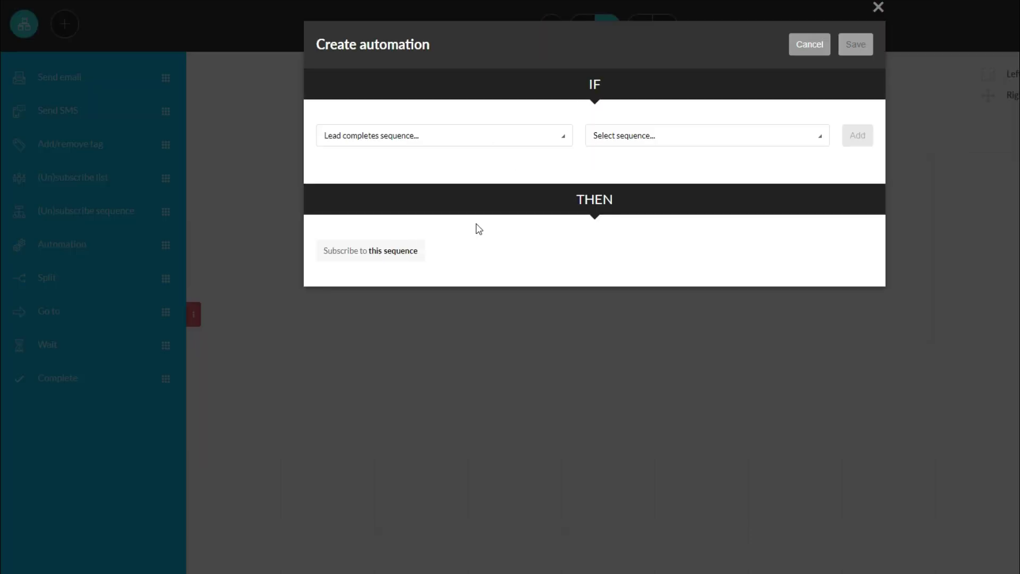
Add Bikini Body E-book Sequence as the sequence to complete, and save both the automation and the starting rules.
{"action": "left_click", "coordinate": [658, 142]}
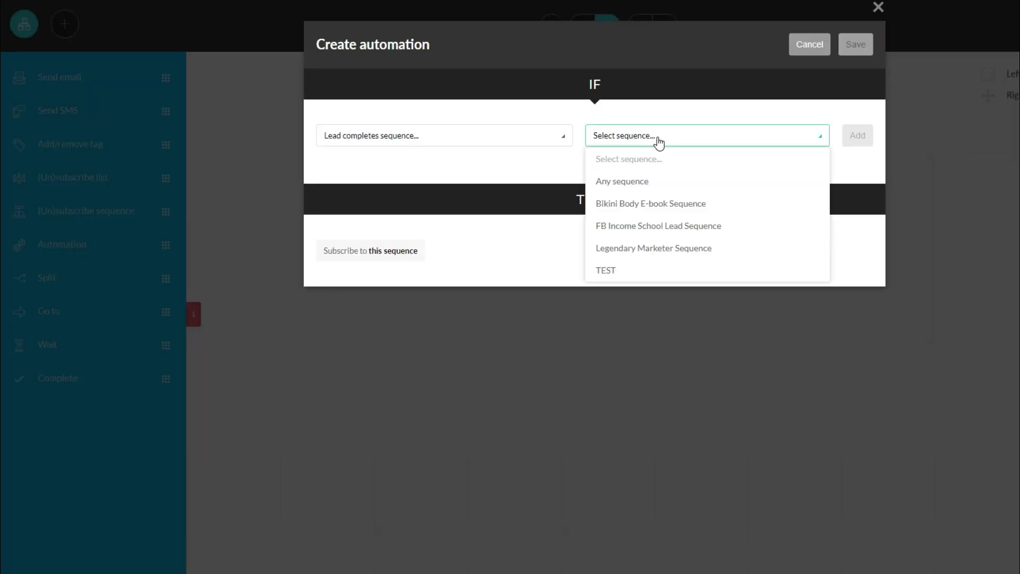
{"action": "left_click", "coordinate": [653, 206]}
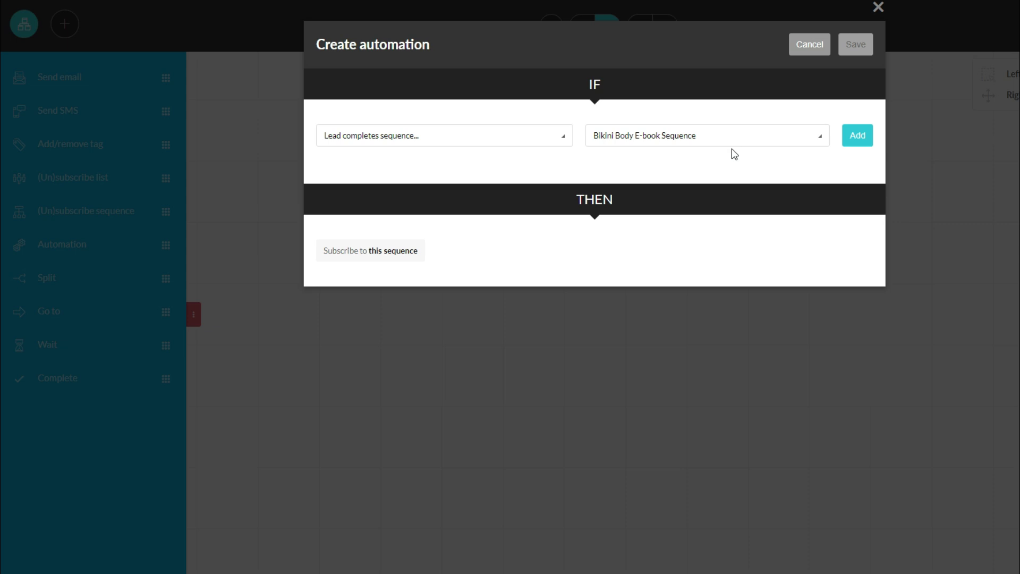
{"action": "left_click", "coordinate": [856, 139]}
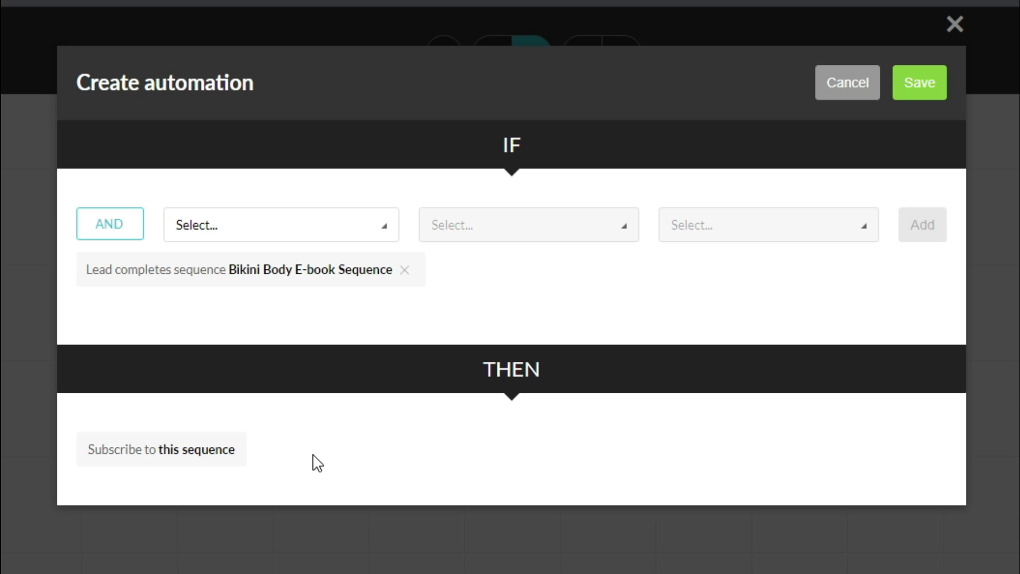
{"action": "left_click", "coordinate": [929, 94]}
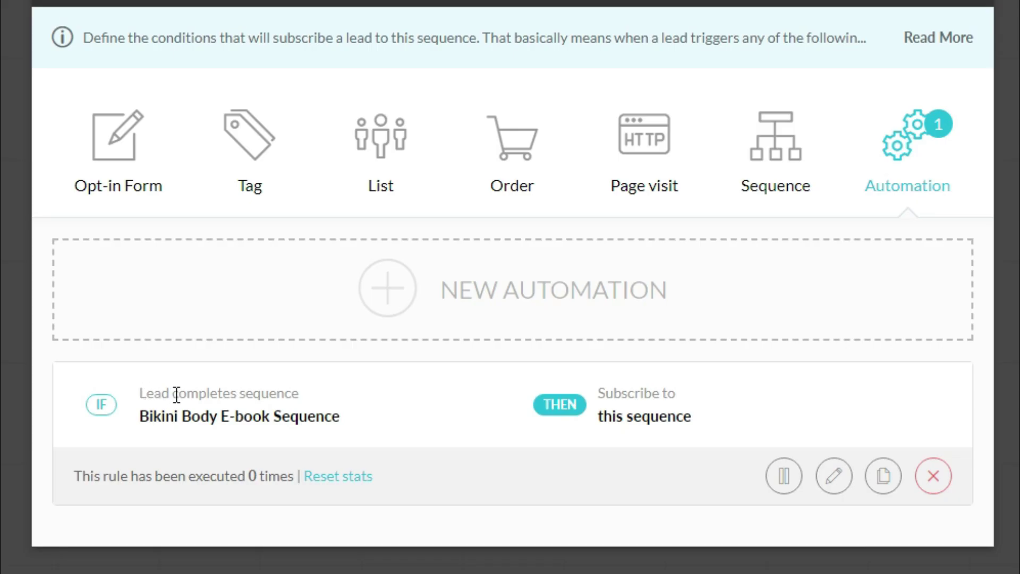
{"action": "left_click_drag", "start_coordinate": [390, 302], "coordinate": [438, 307]}
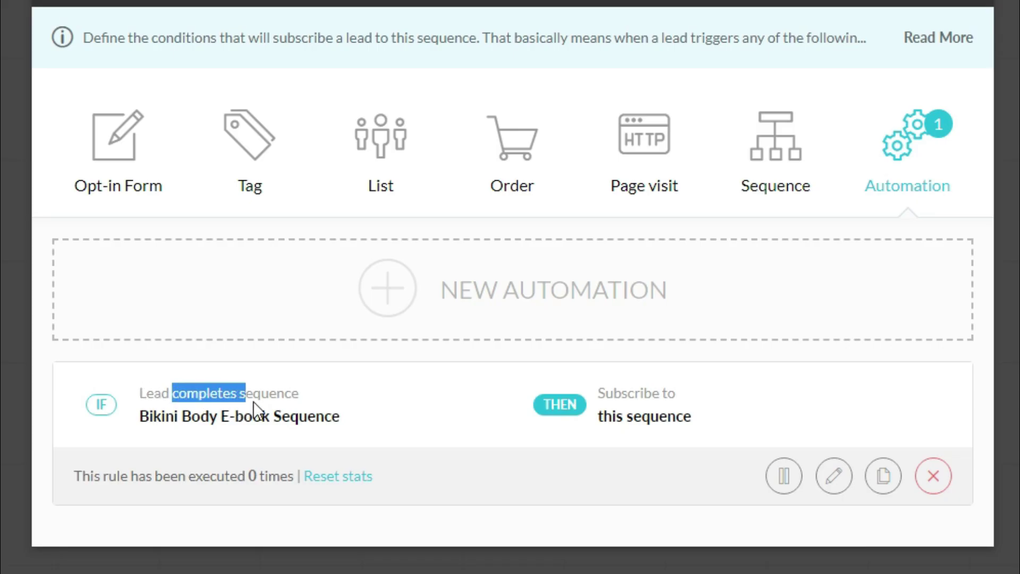
{"action": "left_click_drag", "start_coordinate": [254, 408], "coordinate": [300, 405]}
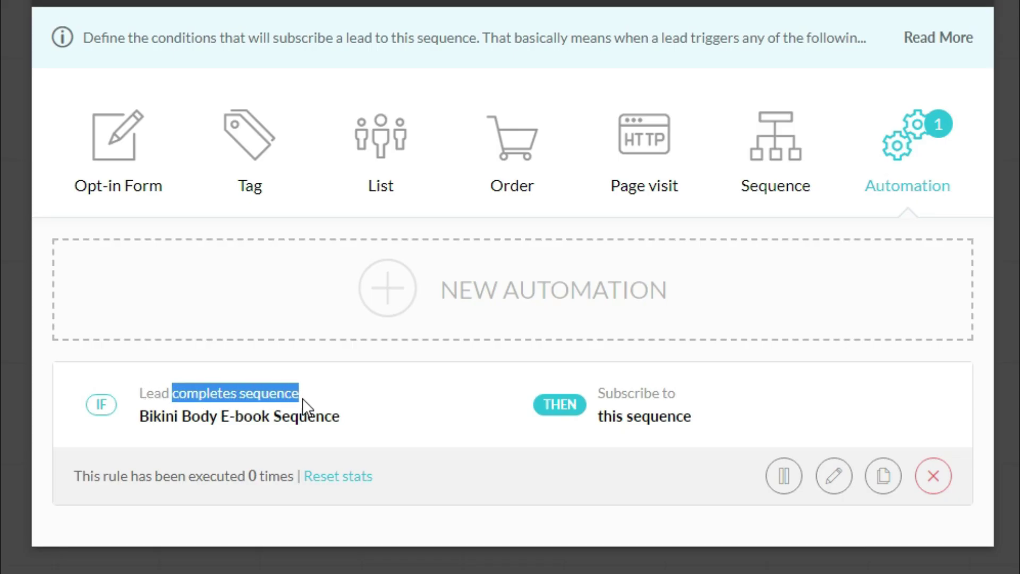
{"action": "left_click", "coordinate": [375, 435]}
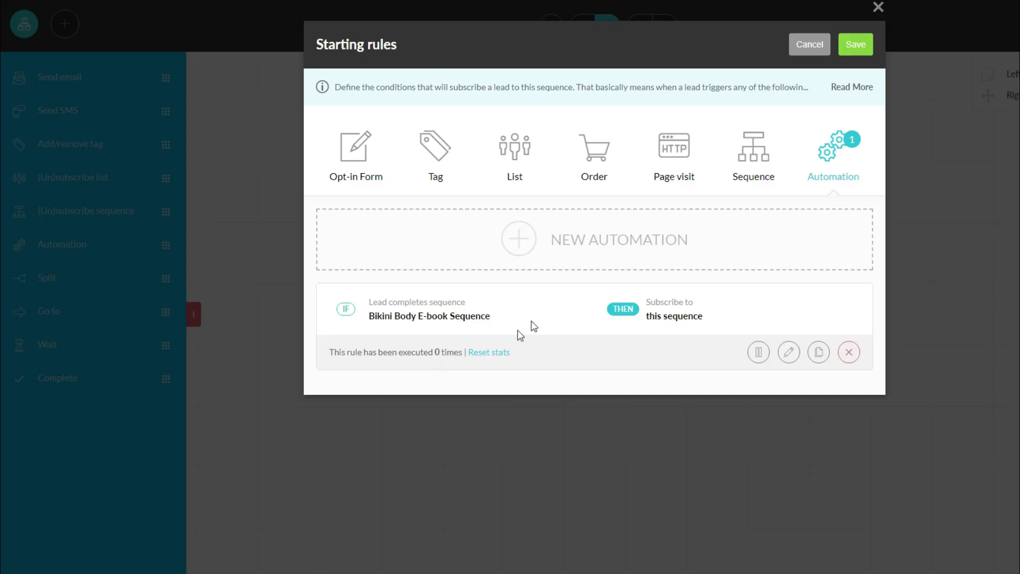
{"action": "left_click", "coordinate": [857, 53]}
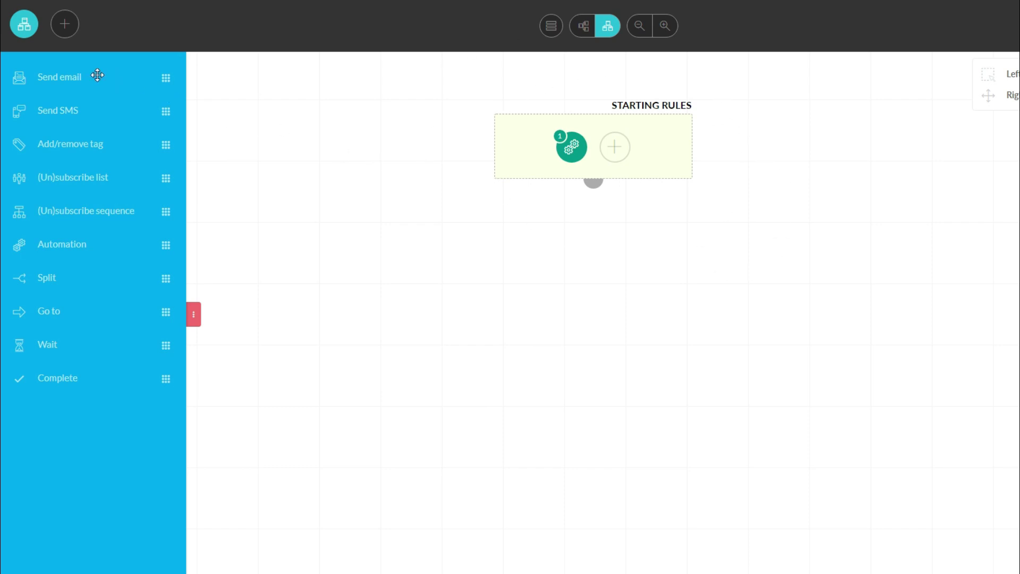
Add a Send email step below the starting rules with a delay of 4 days and 0 hours after the previous step.
{"action": "mouse_move", "coordinate": [40, 70]}
{"action": "left_mouse_down"}
{"action": "mouse_move", "coordinate": [271, 173]}
{"action": "mouse_move", "coordinate": [505, 251]}
{"action": "left_mouse_up"}
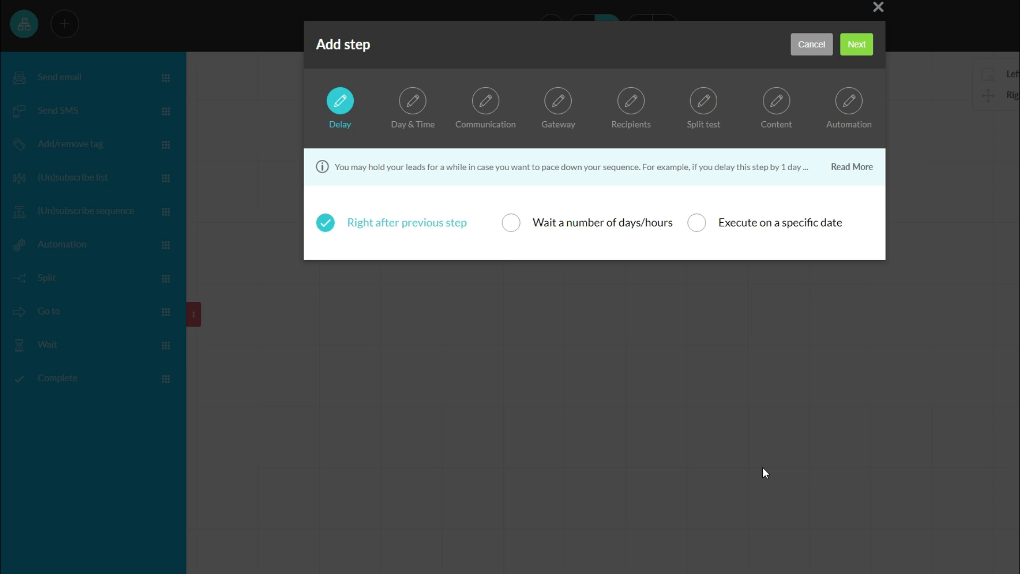
{"action": "left_click", "coordinate": [511, 223]}
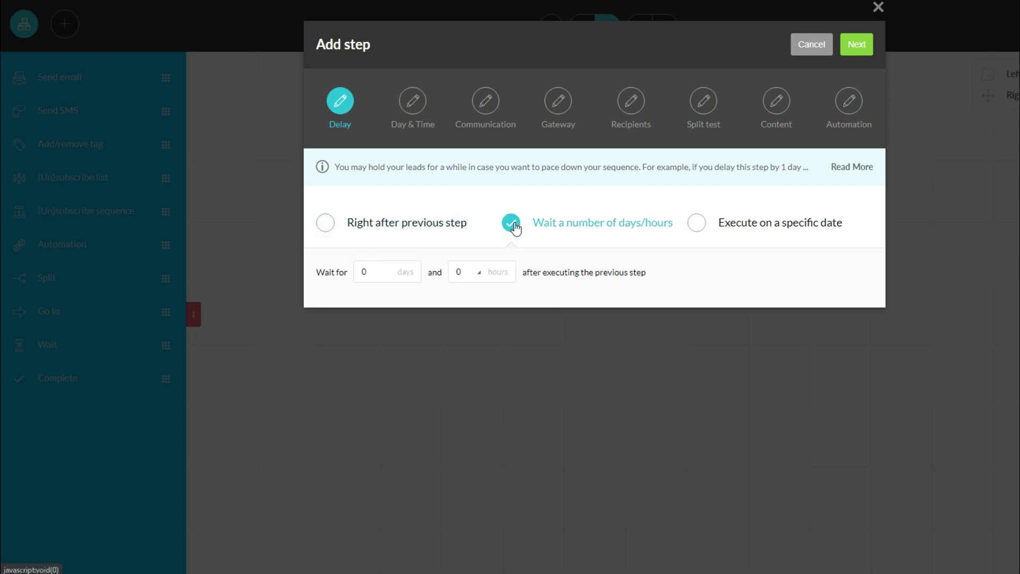
{"action": "left_click", "coordinate": [379, 274]}
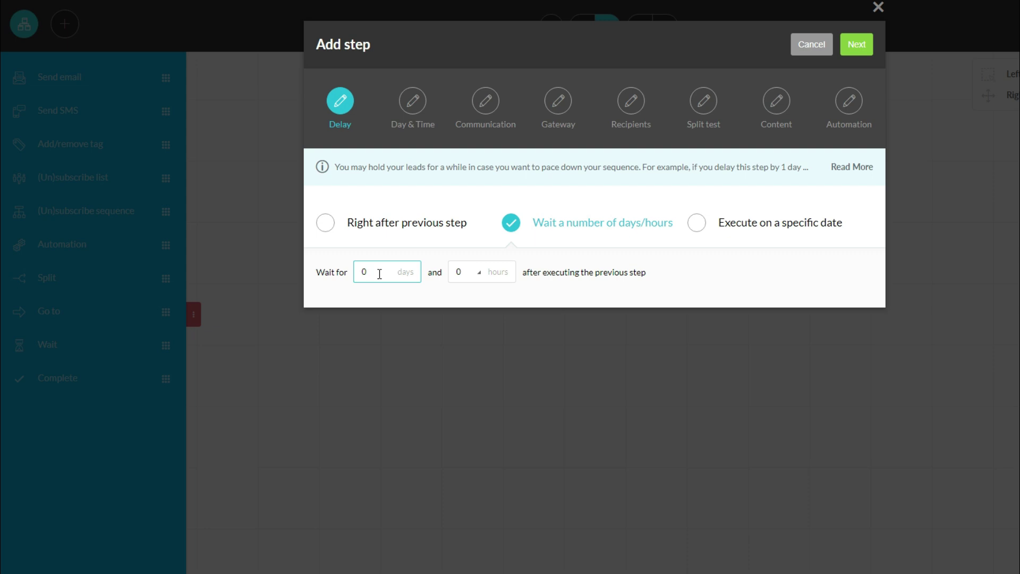
{"action": "key", "text": "BackSpace"}
{"action": "type", "text": "3"}
{"action": "key", "text": "BackSpace"}
{"action": "type", "text": "4"}
{"action": "left_click", "coordinate": [448, 298]}
{"action": "left_click", "coordinate": [865, 48]}
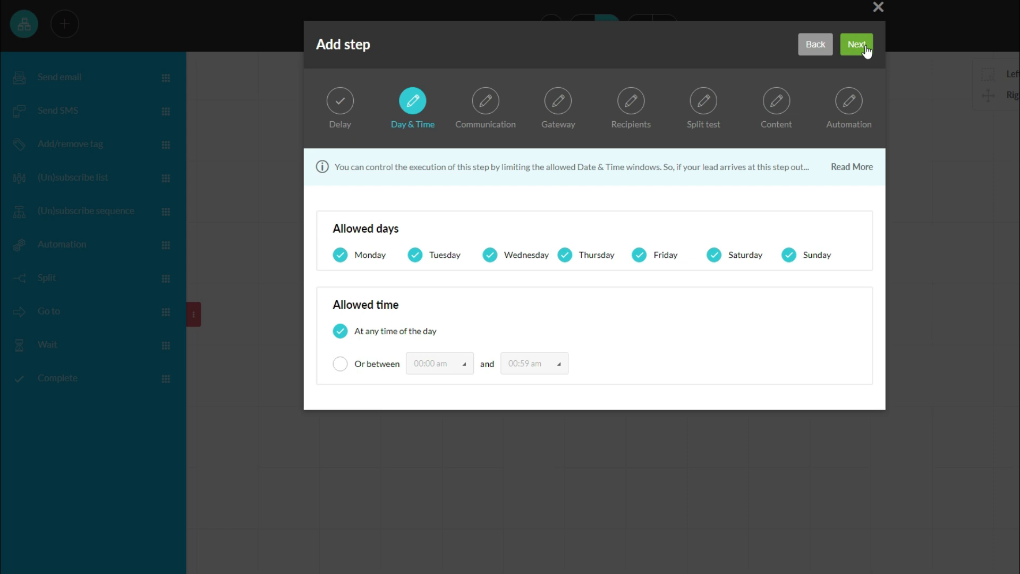
Accept the default days and times, name the broadcast "New affiliate offer email #1", and accept the default gateway.
{"action": "left_click", "coordinate": [864, 47]}
{"action": "left_click", "coordinate": [426, 202]}
{"action": "type", "text": "New affiliate offer email #1"}
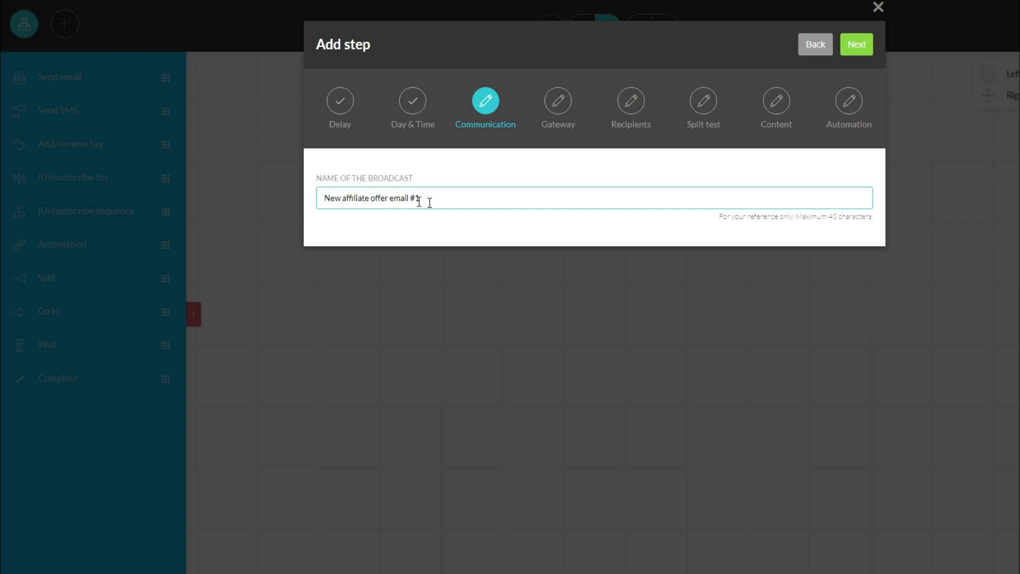
{"action": "left_click", "coordinate": [847, 49]}
{"action": "left_click", "coordinate": [846, 49]}
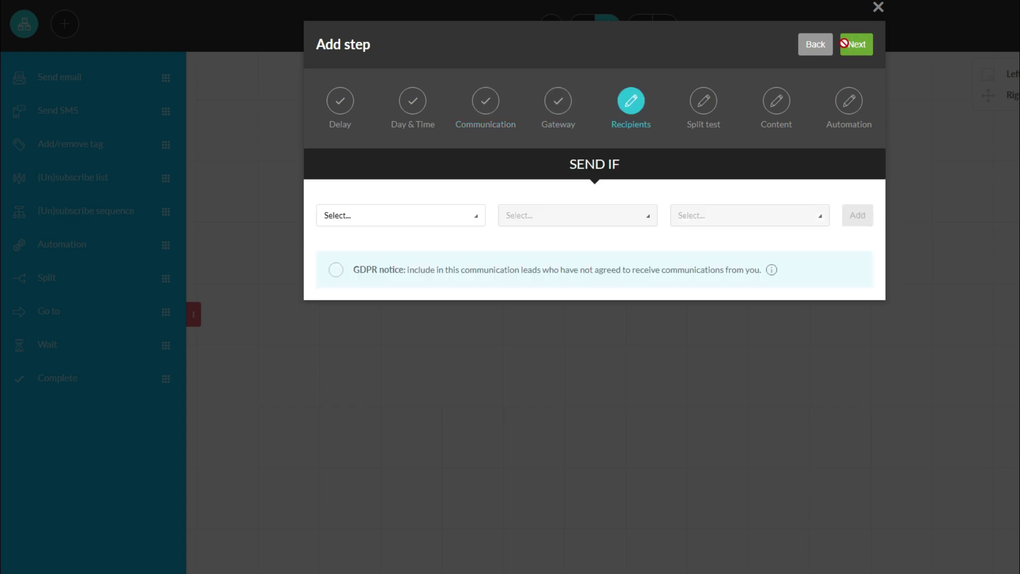
Set the email's recipients to "Anyone reaching this step".
{"action": "left_click", "coordinate": [469, 228]}
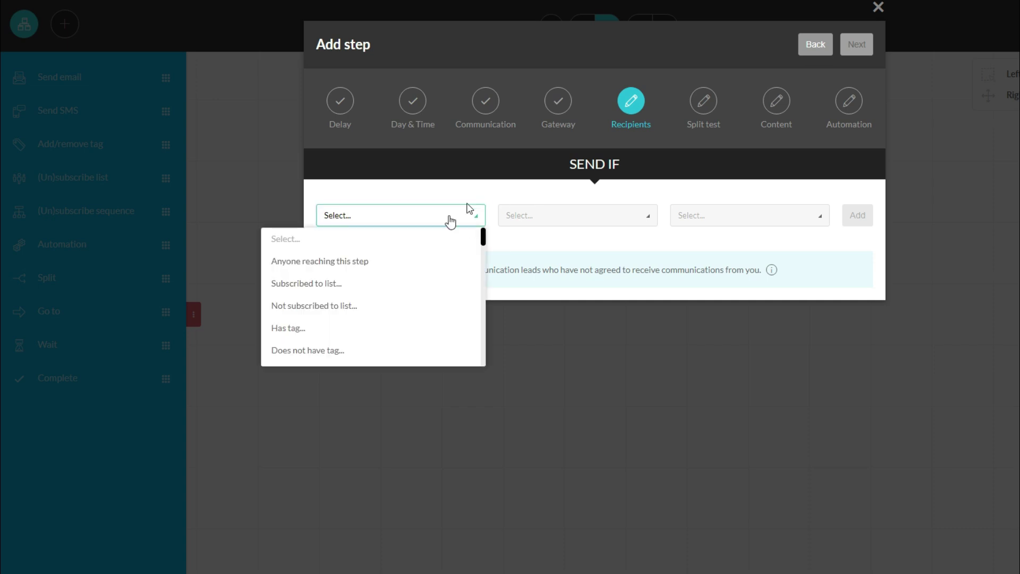
{"action": "left_click", "coordinate": [355, 269]}
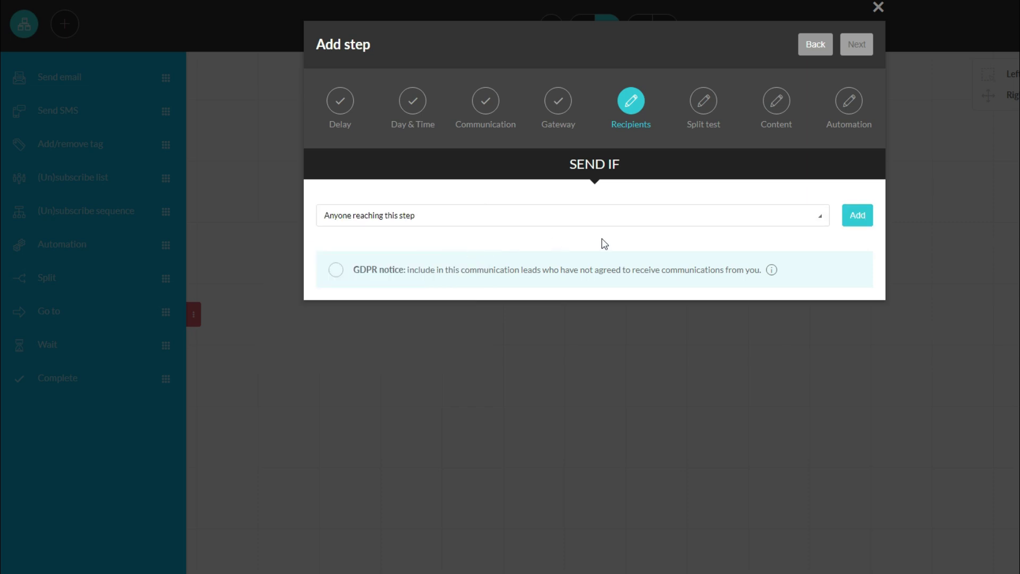
{"action": "left_click", "coordinate": [855, 220]}
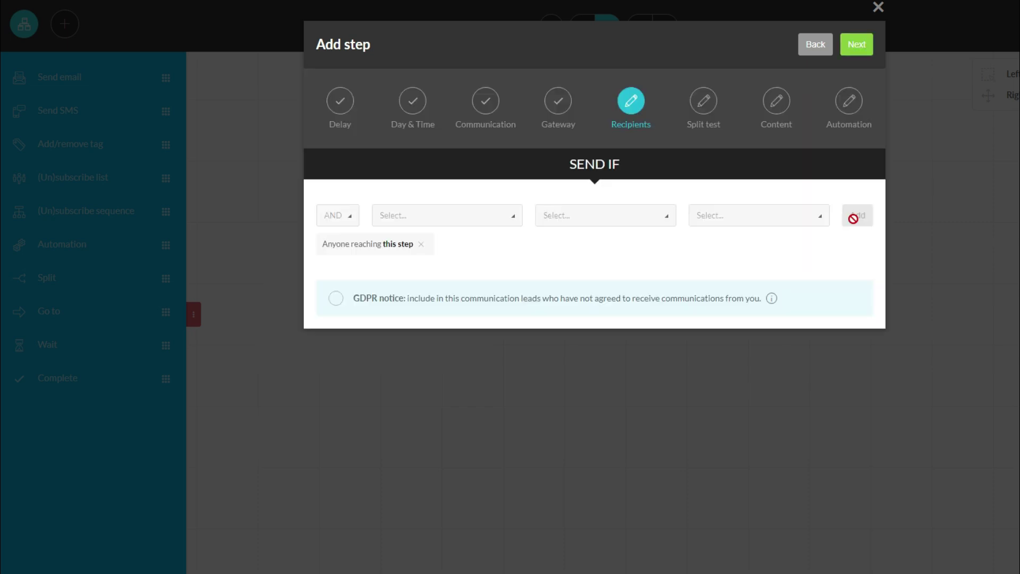
{"action": "left_click", "coordinate": [854, 46]}
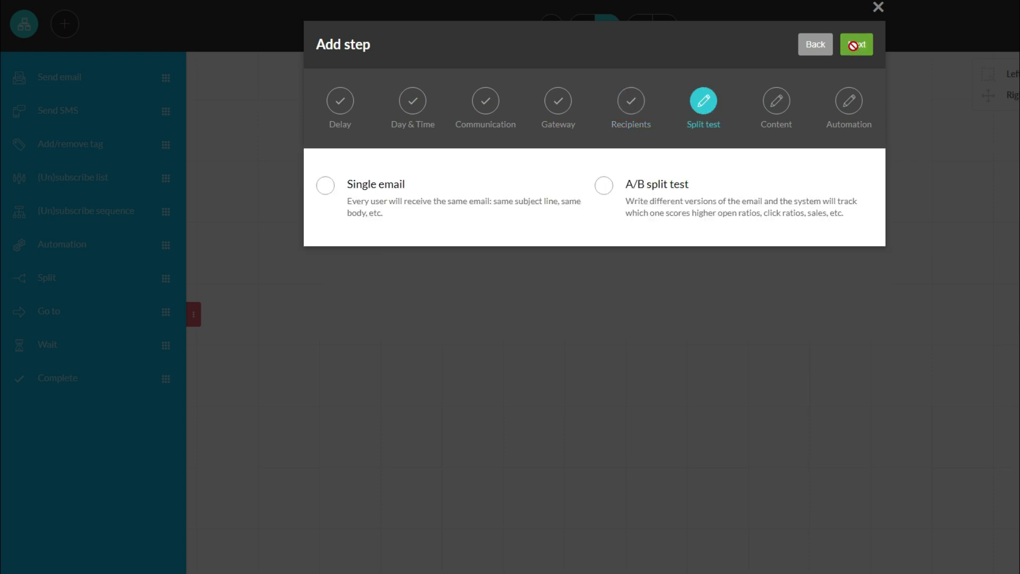
Make it a single email with subject and body "Test", and create the step without any automation.
{"action": "left_click", "coordinate": [326, 187]}
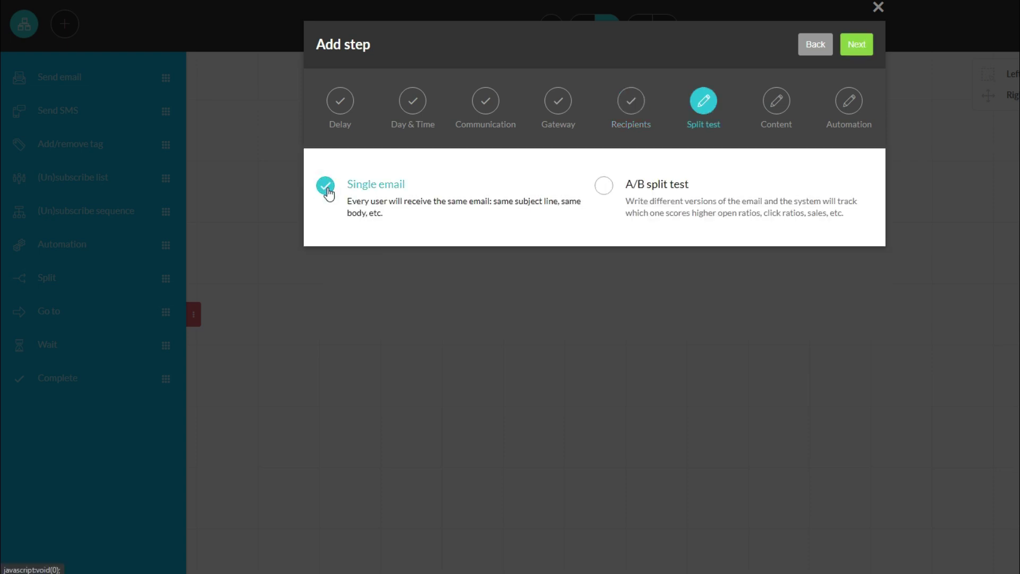
{"action": "left_click", "coordinate": [857, 45]}
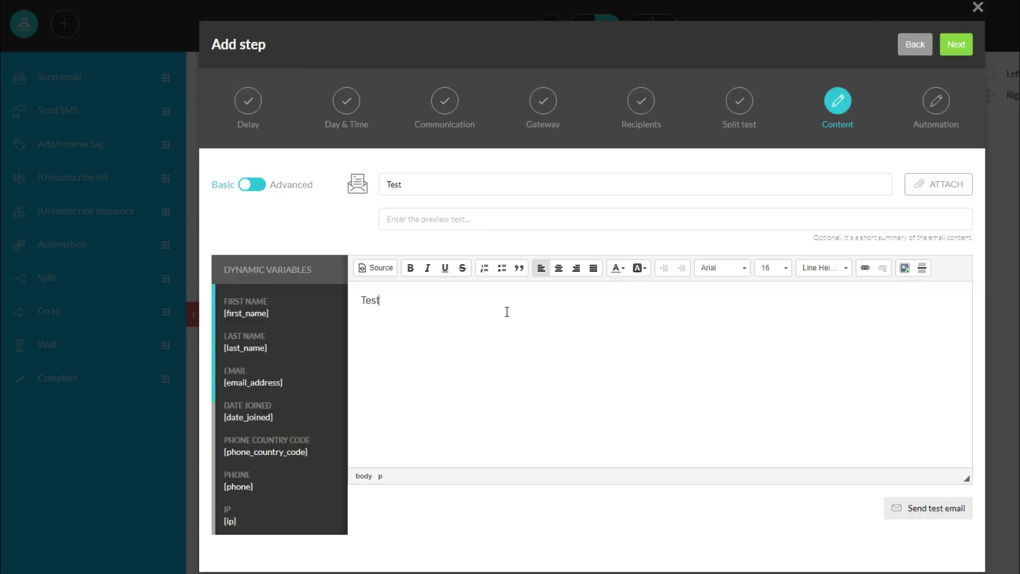
{"action": "left_click", "coordinate": [955, 49]}
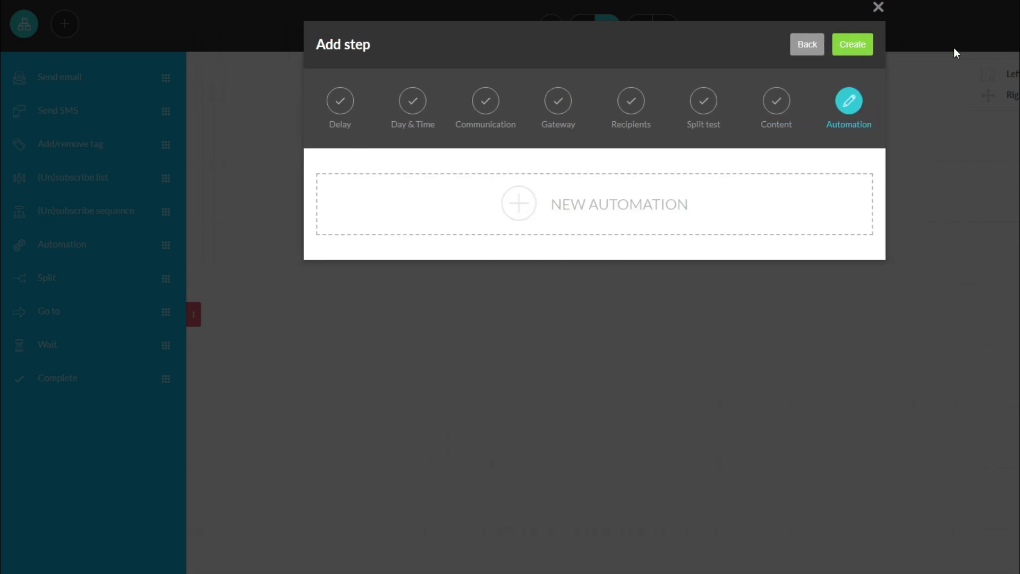
{"action": "left_click", "coordinate": [852, 47]}
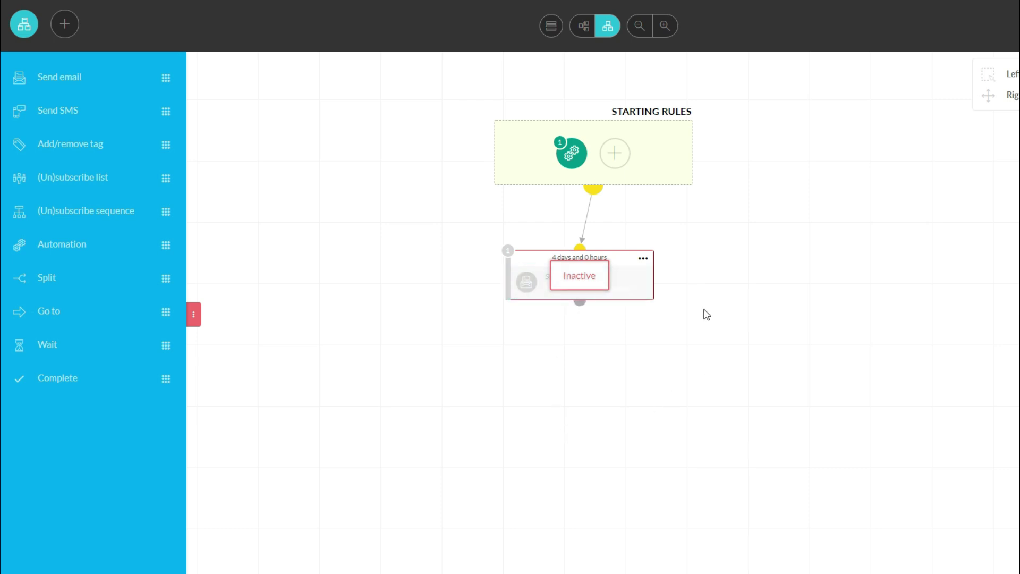
Open the options of the inactive email step in the sequence.
{"action": "mouse_move", "coordinate": [592, 184]}
{"action": "left_click", "coordinate": [644, 258]}
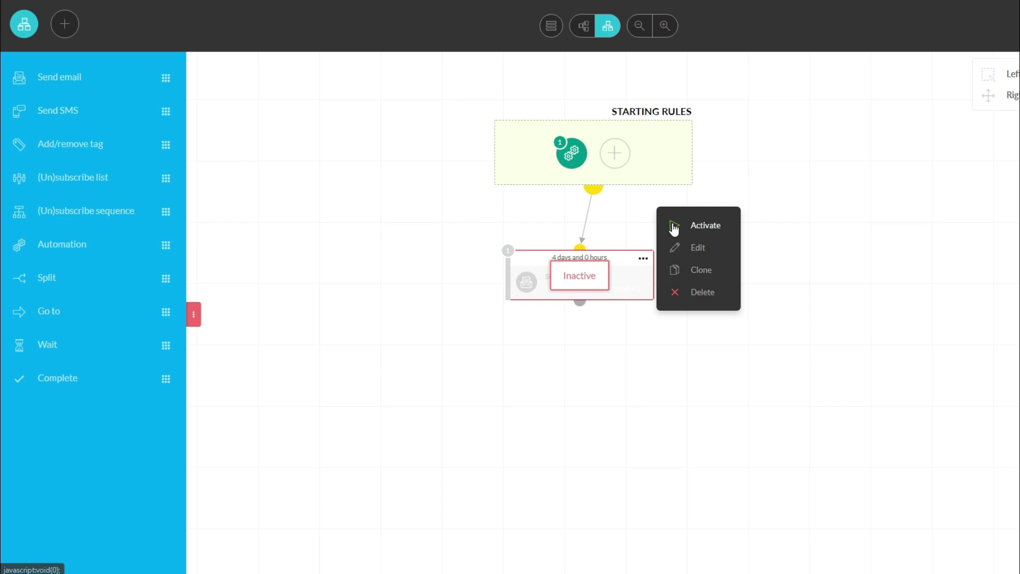